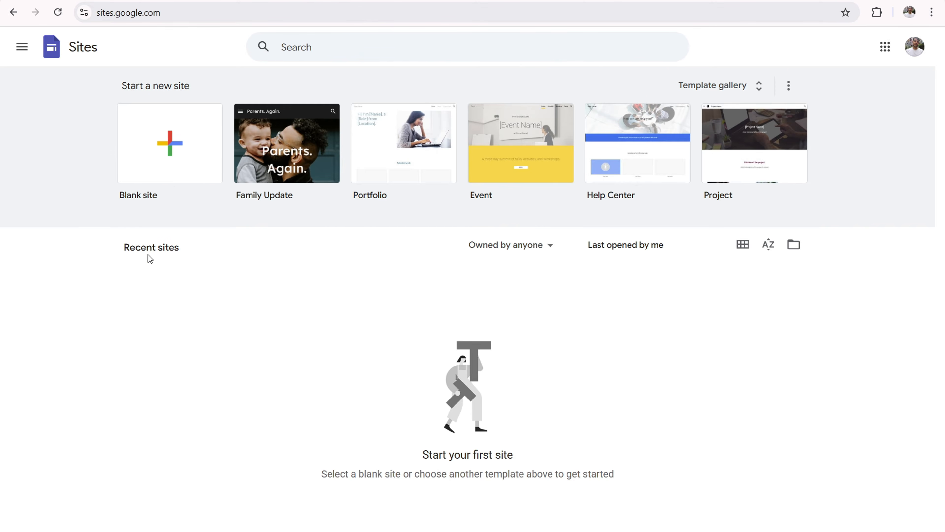
drag(130, 247, 179, 248)
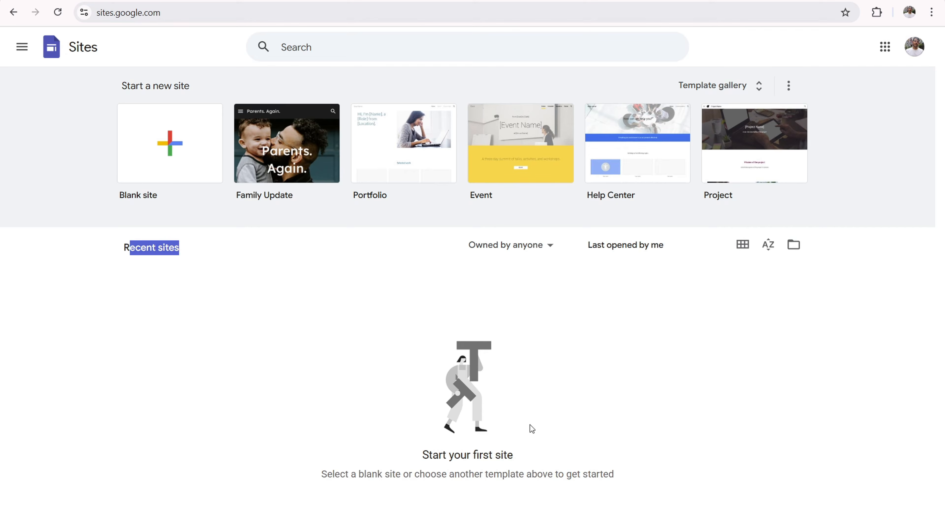
click(22, 49)
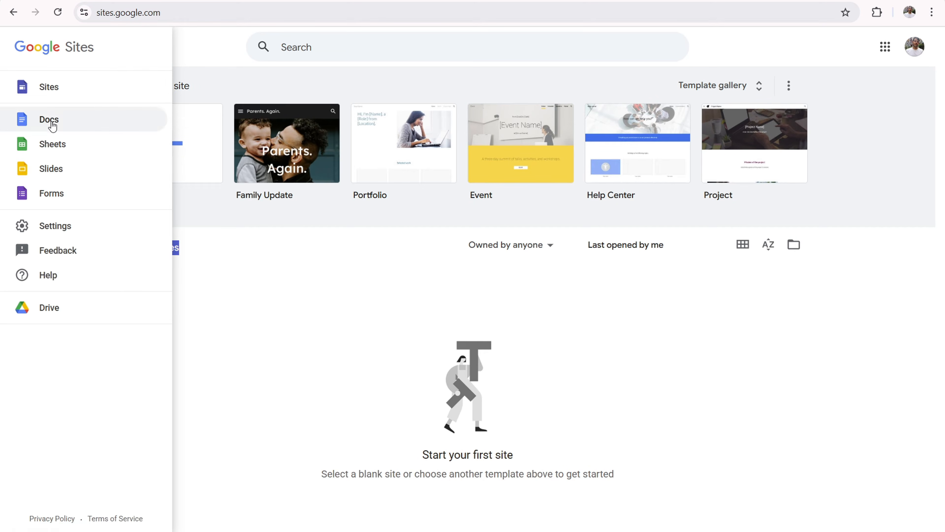
click(304, 334)
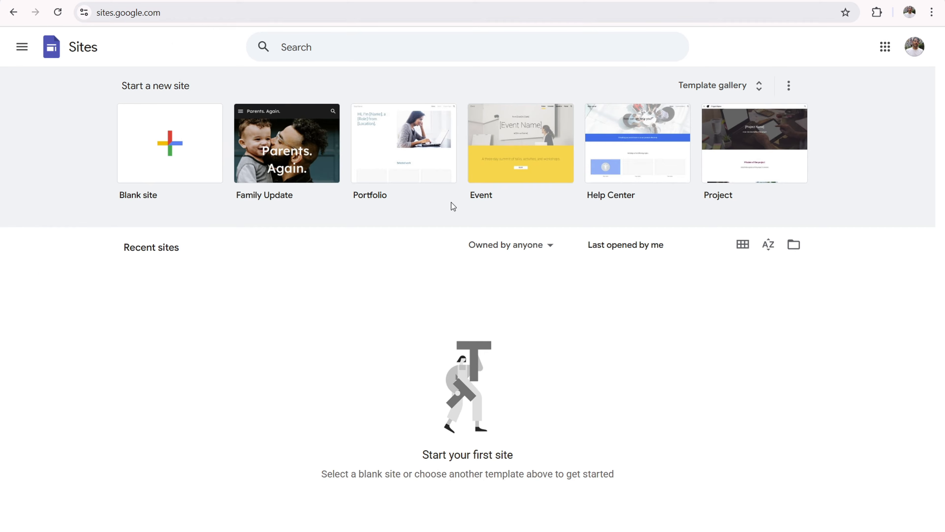
Step: Browse the full template gallery and create a new blank site
click(707, 85)
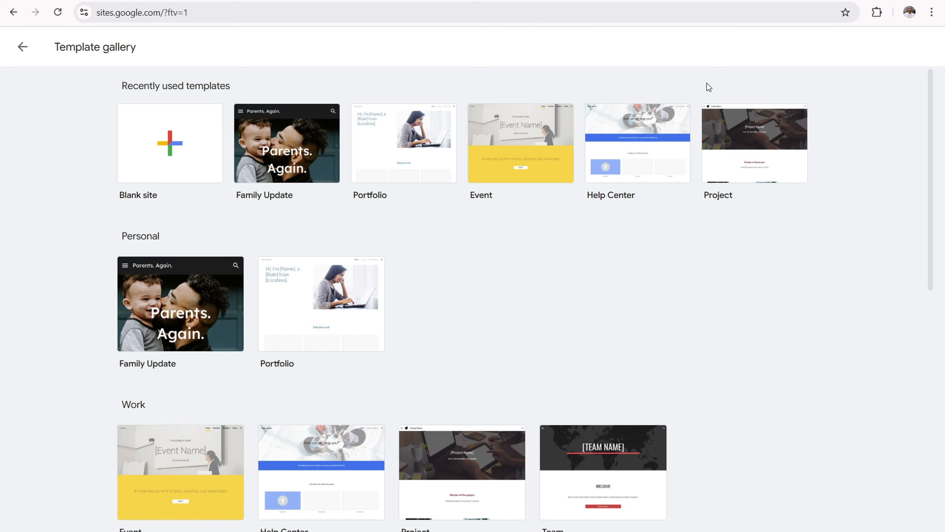
scroll(368, 211, down, 6)
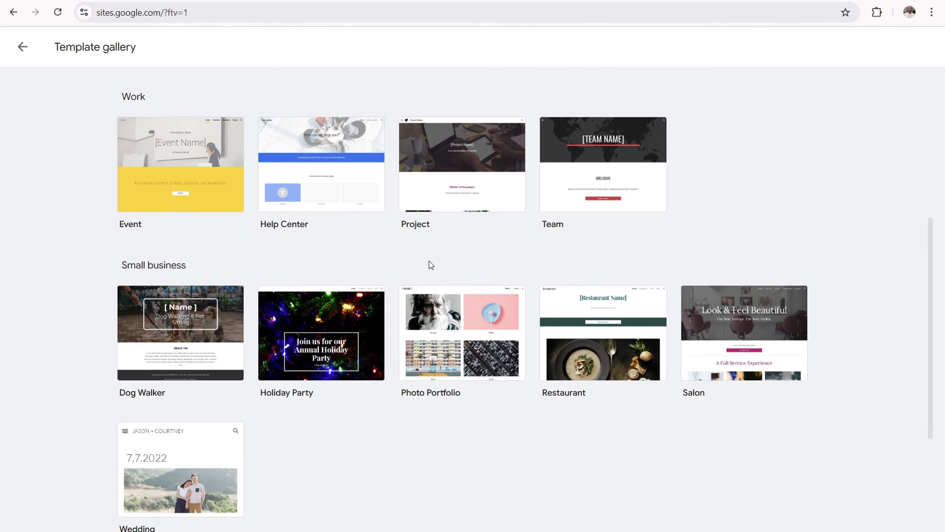
scroll(431, 263, down, 4)
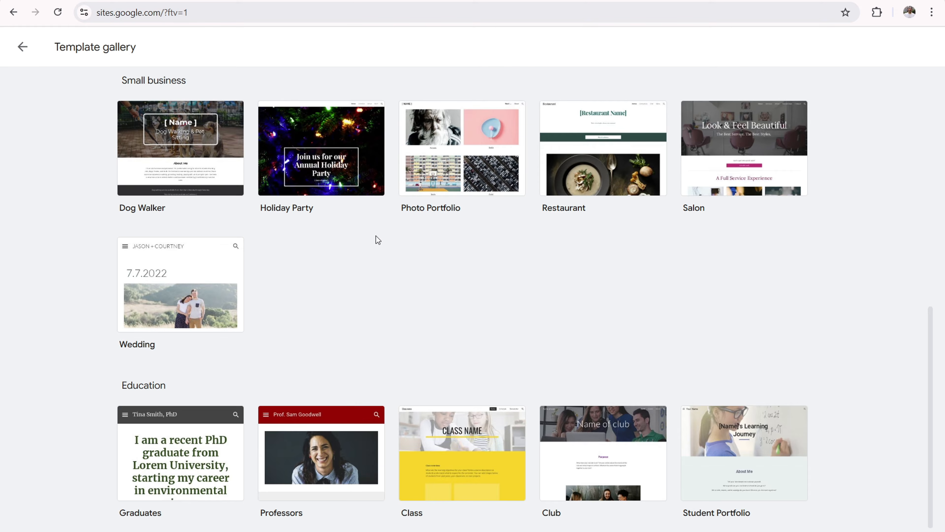
scroll(395, 234, down, 1)
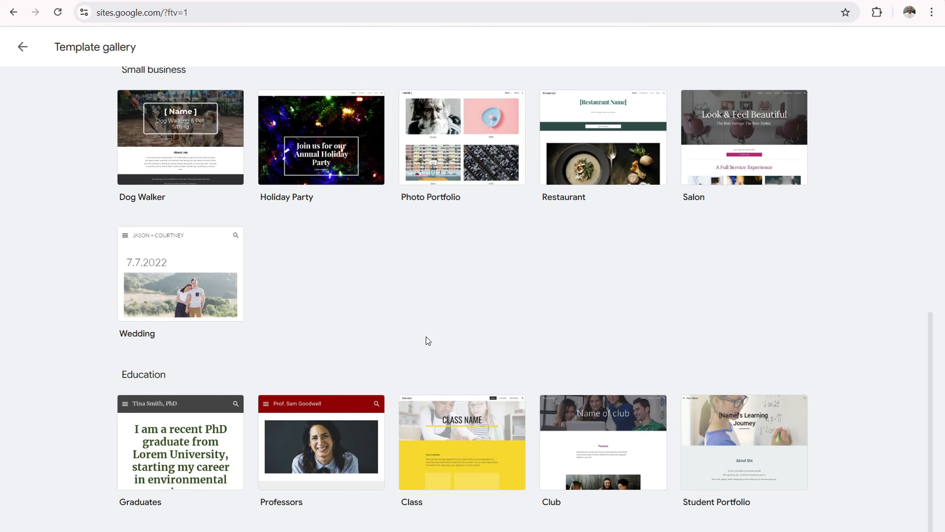
scroll(611, 334, up, 12)
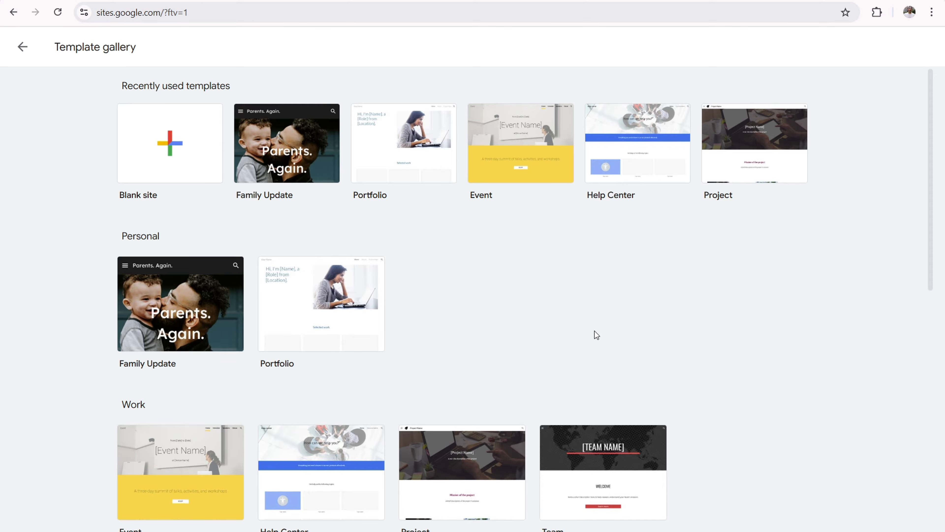
click(171, 138)
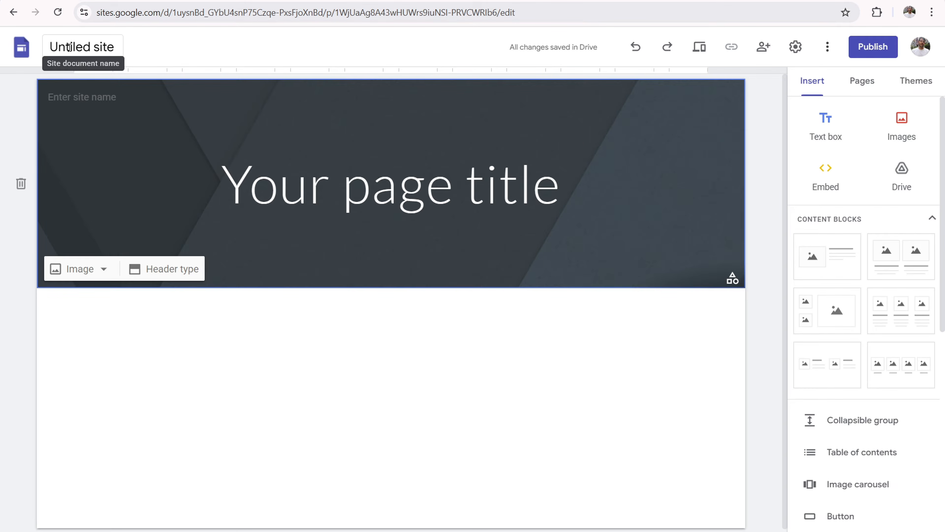
Step: Examine the logo and favicon options in the brand images settings, reached through the site name area, and close them
click(72, 98)
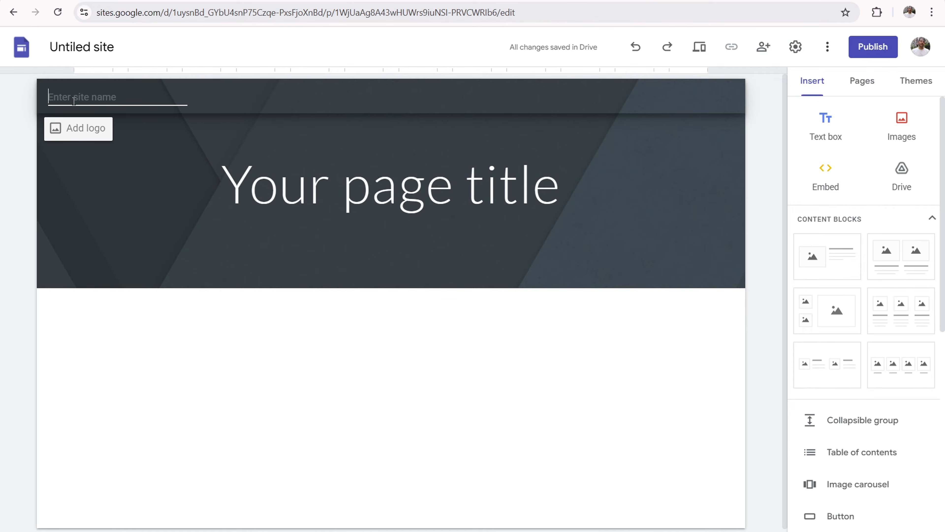
click(78, 128)
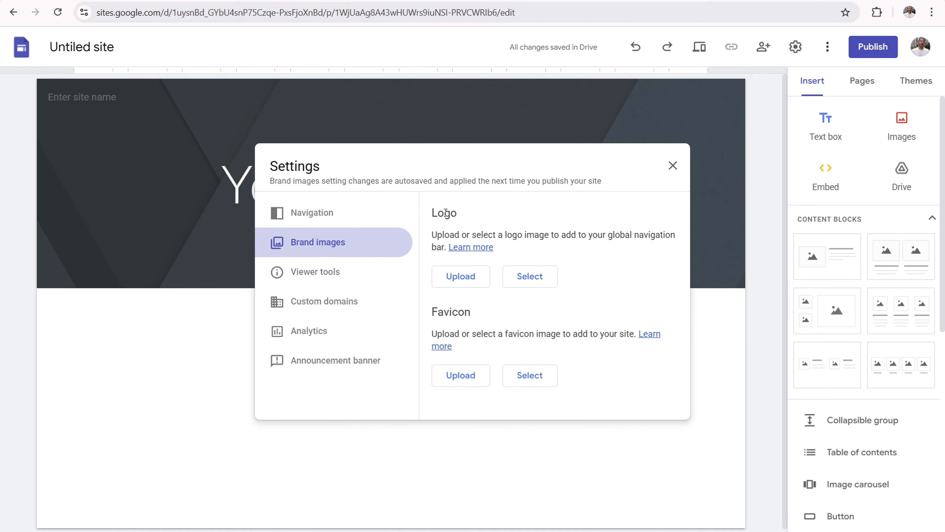
drag(446, 213, 432, 213)
drag(445, 312, 457, 313)
click(672, 166)
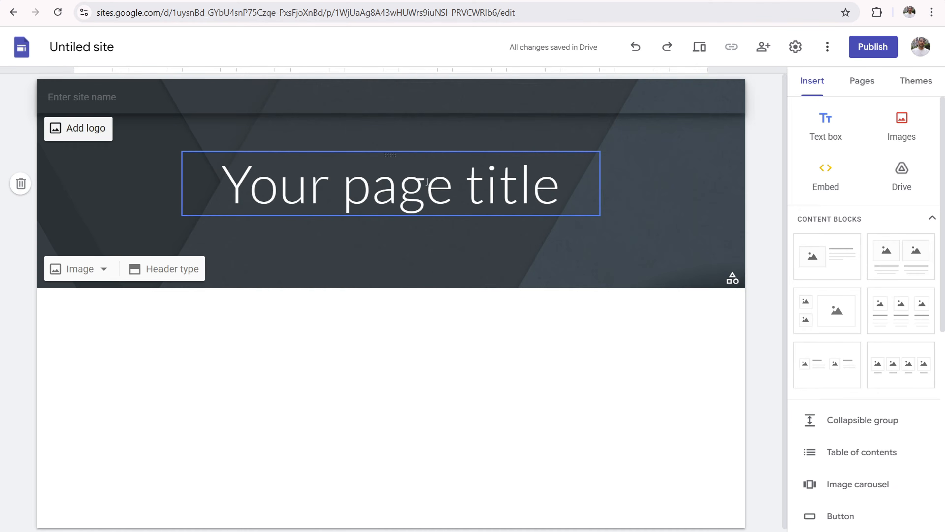
Step: Select the placeholder page title text to view its formatting options and deselect it
click(426, 186)
drag(221, 188, 551, 200)
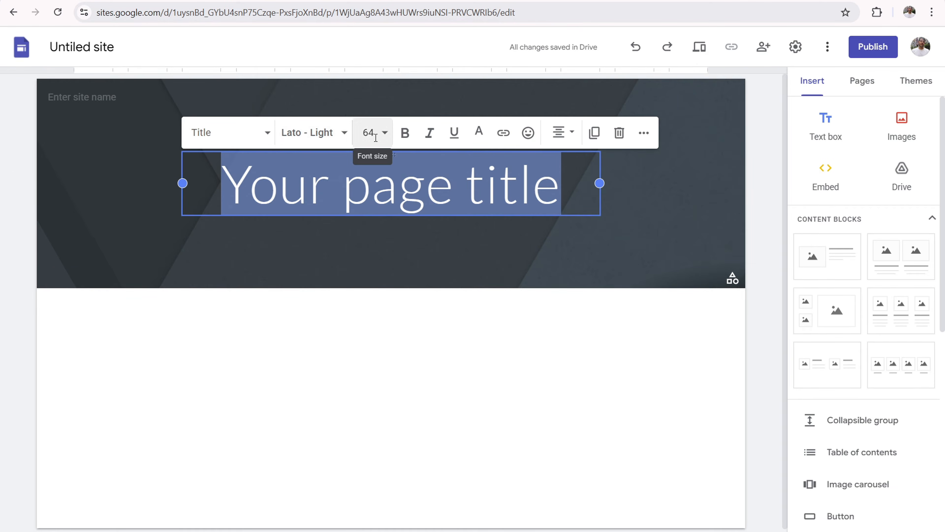
click(635, 183)
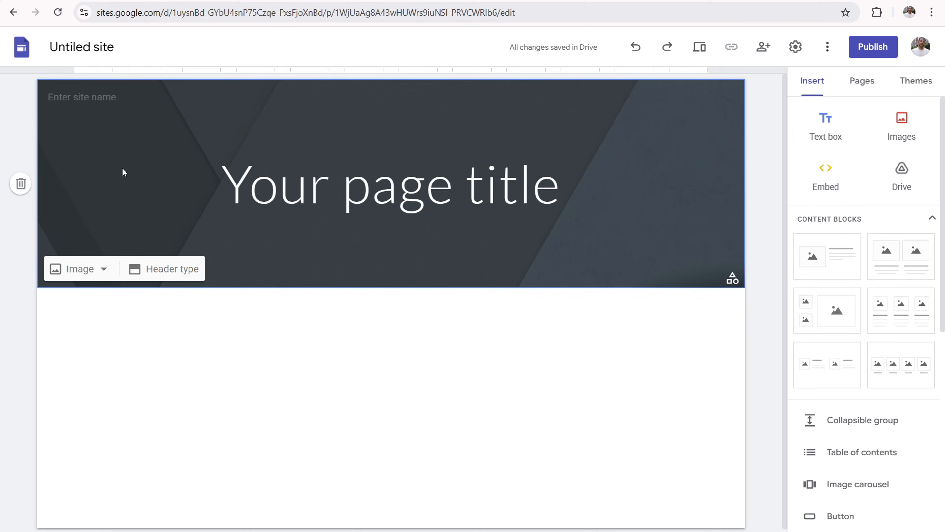
Step: Open the gallery of selectable background images for the page header and close it
click(87, 274)
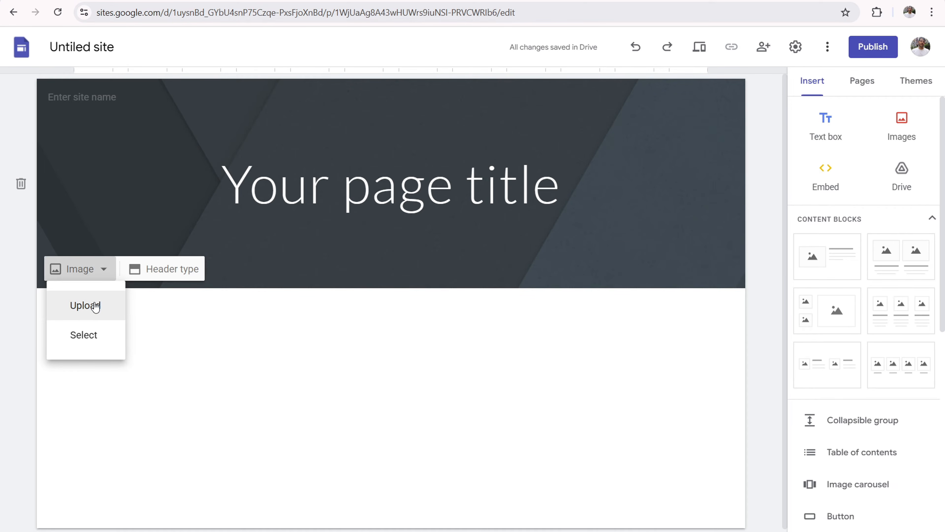
click(83, 334)
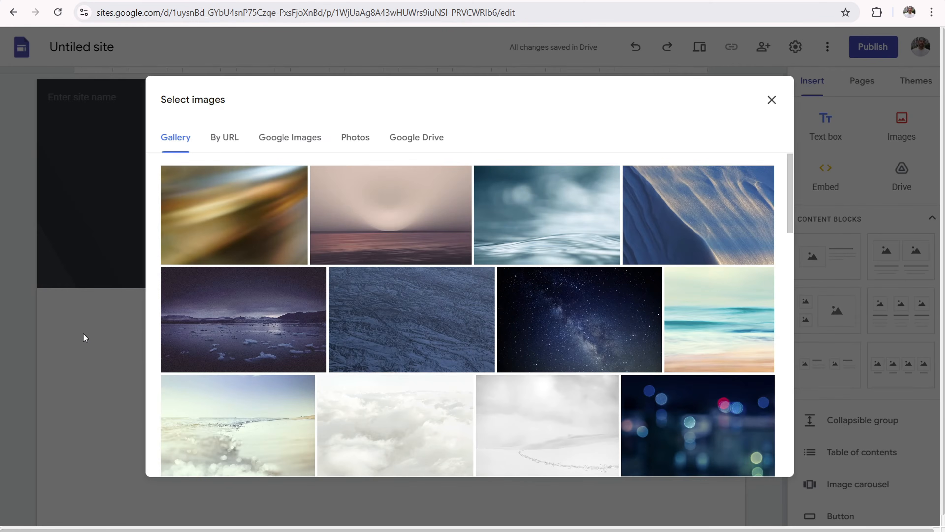
click(771, 99)
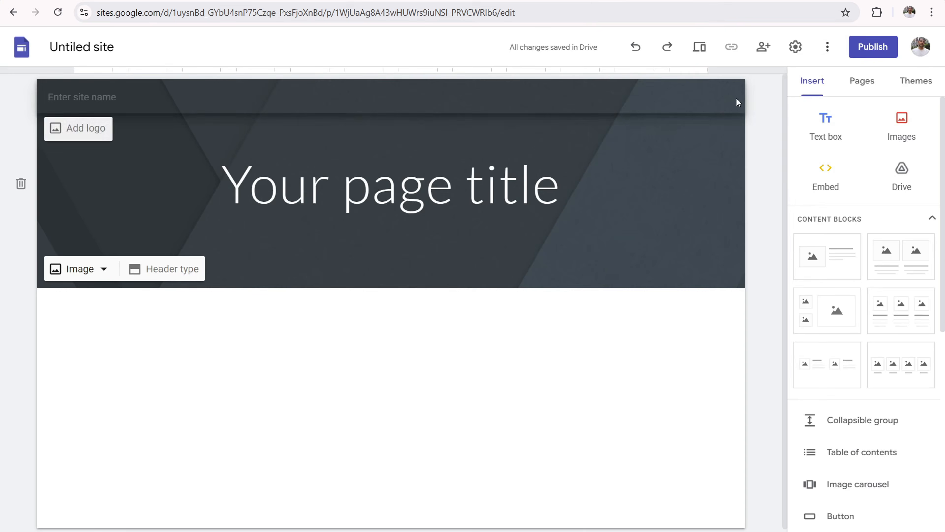
Step: Try the Cover, Large banner, Banner and Title only header types and set the header back to Banner
click(178, 269)
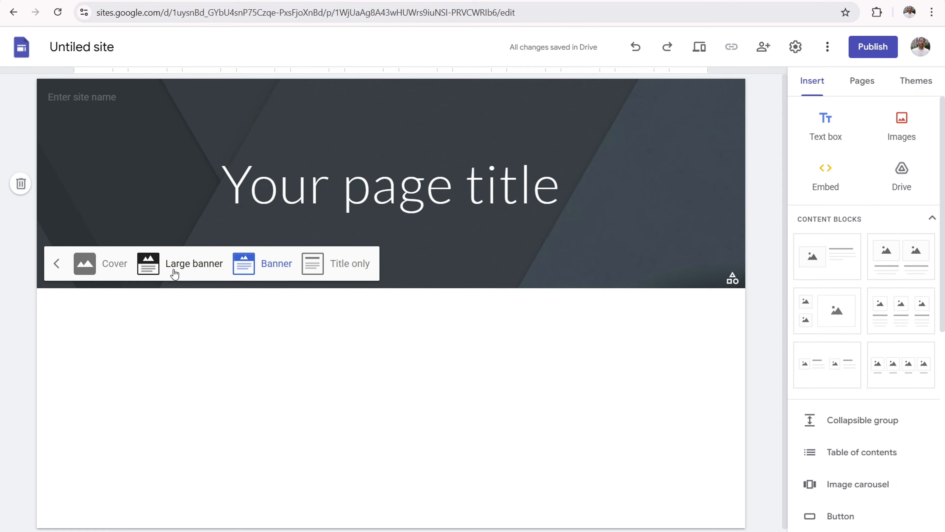
click(109, 263)
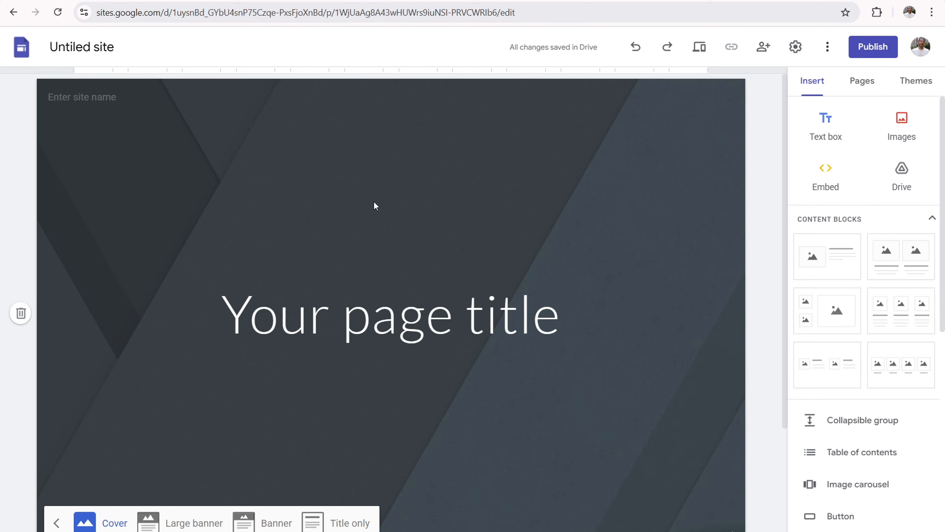
click(179, 523)
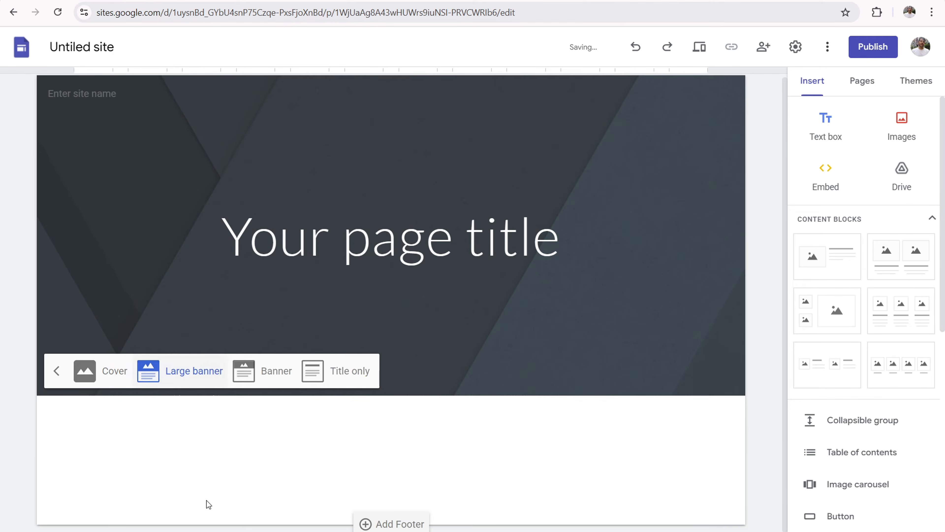
click(276, 383)
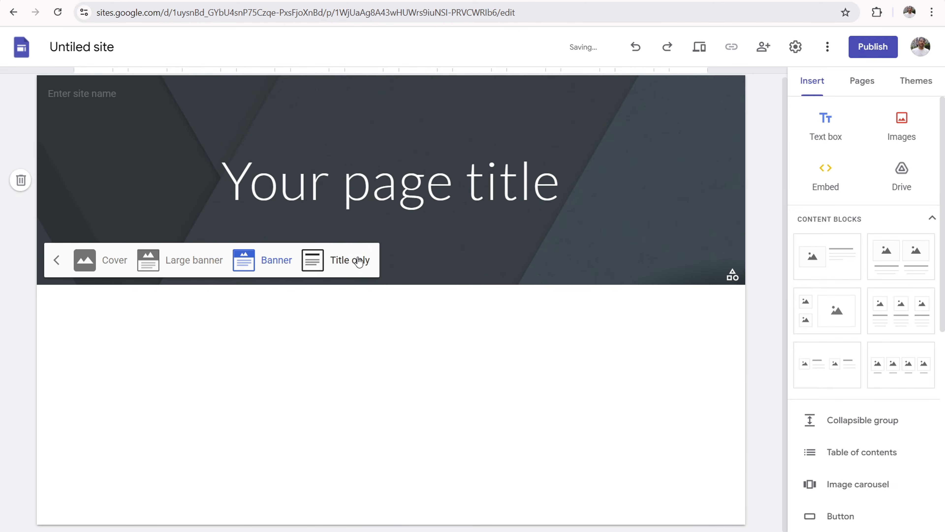
click(356, 260)
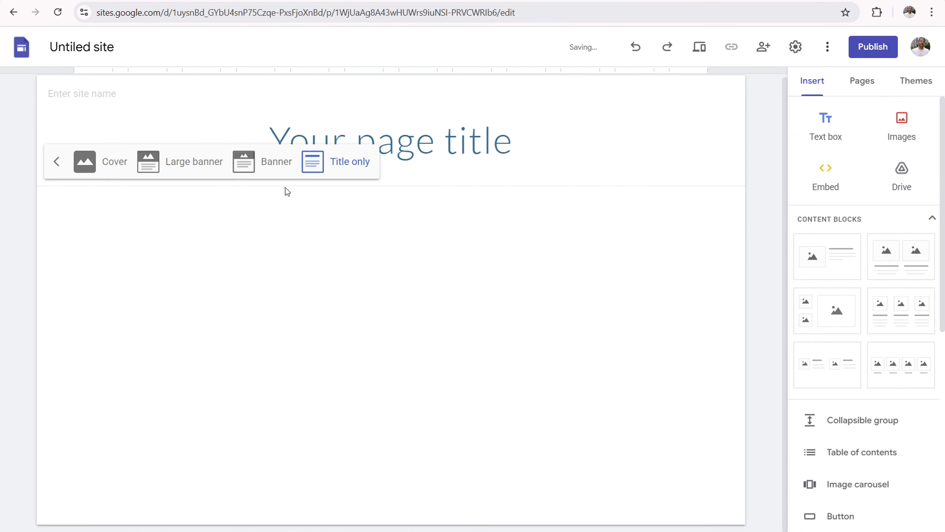
click(275, 161)
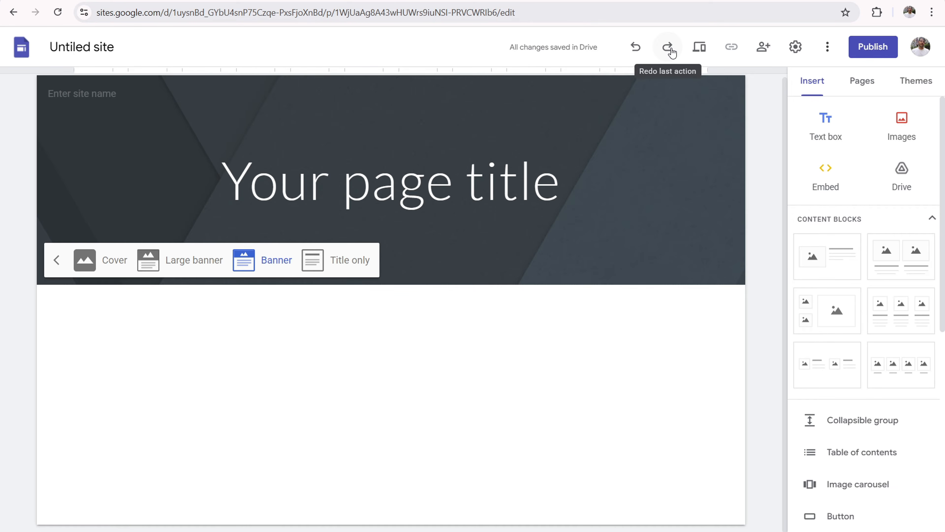
Step: Preview the site in the desktop, tablet and phone layouts and return to the editor
click(699, 48)
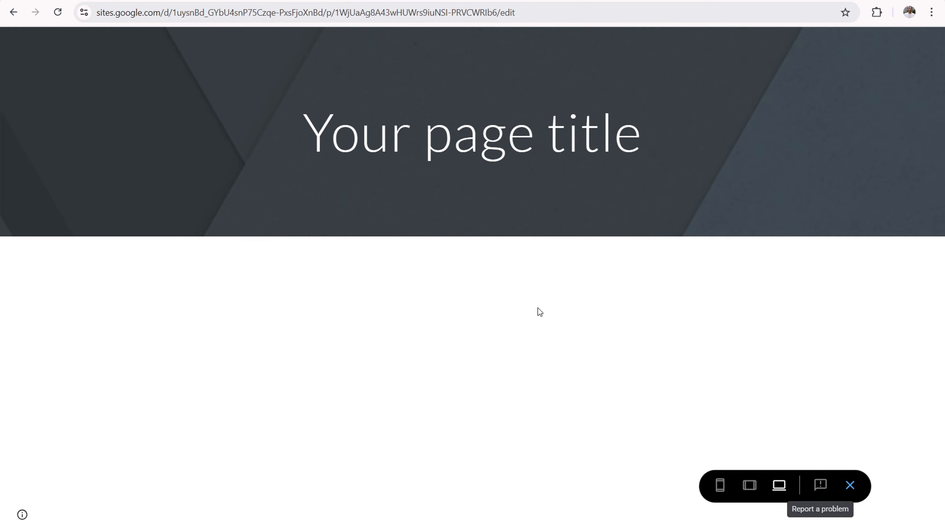
click(753, 486)
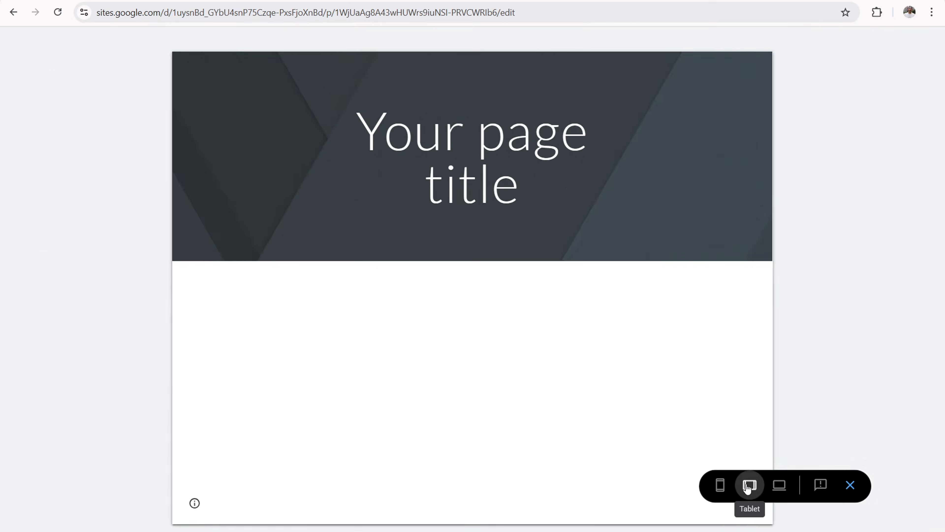
click(719, 486)
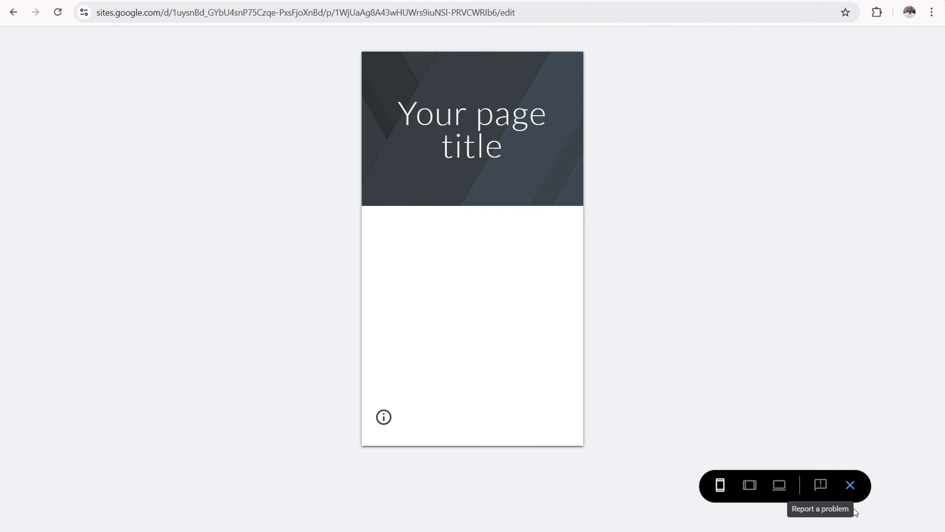
click(850, 485)
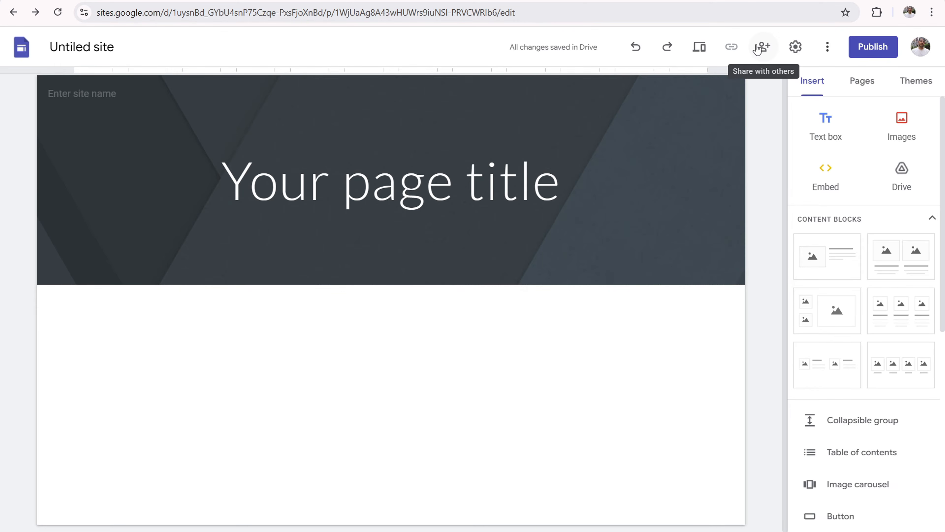
Step: Review the site settings for navigation, brand images, viewer tools, custom domains, analytics and the announcement banner, and close them
click(795, 52)
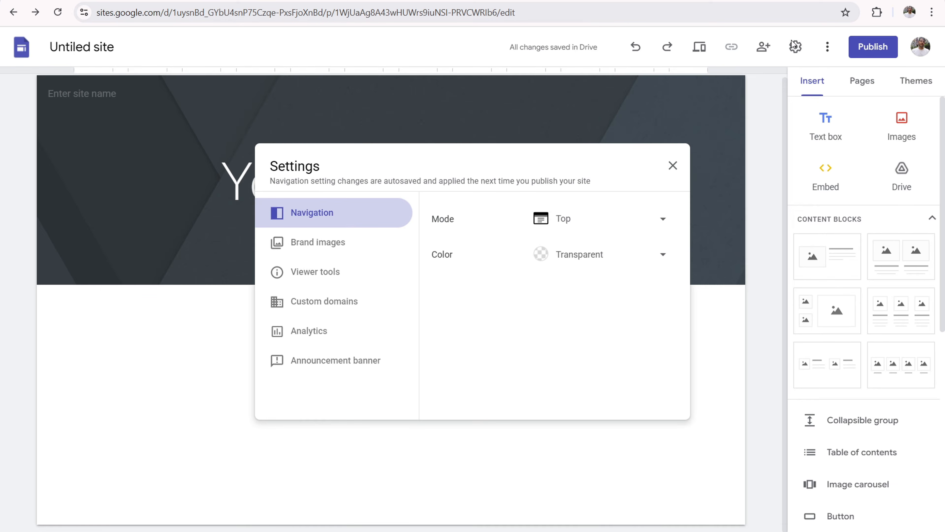
click(319, 244)
click(309, 280)
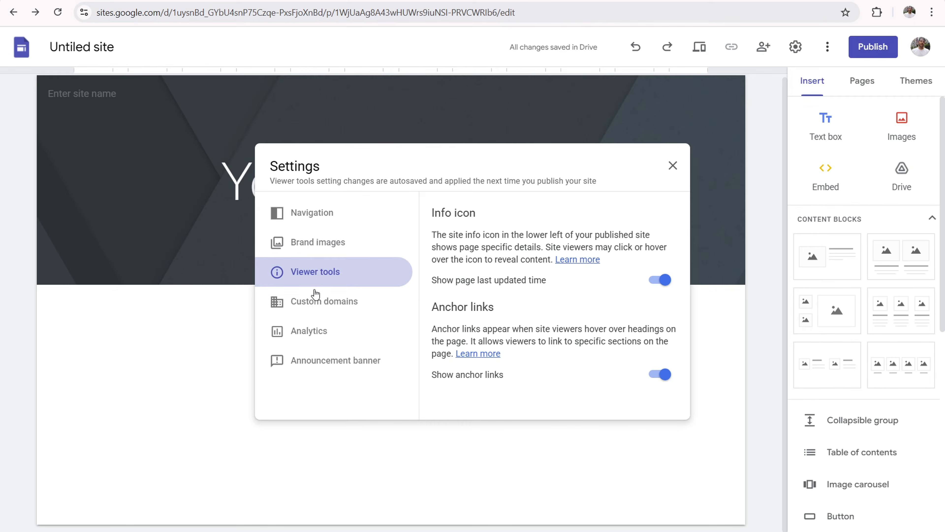
click(317, 304)
click(310, 342)
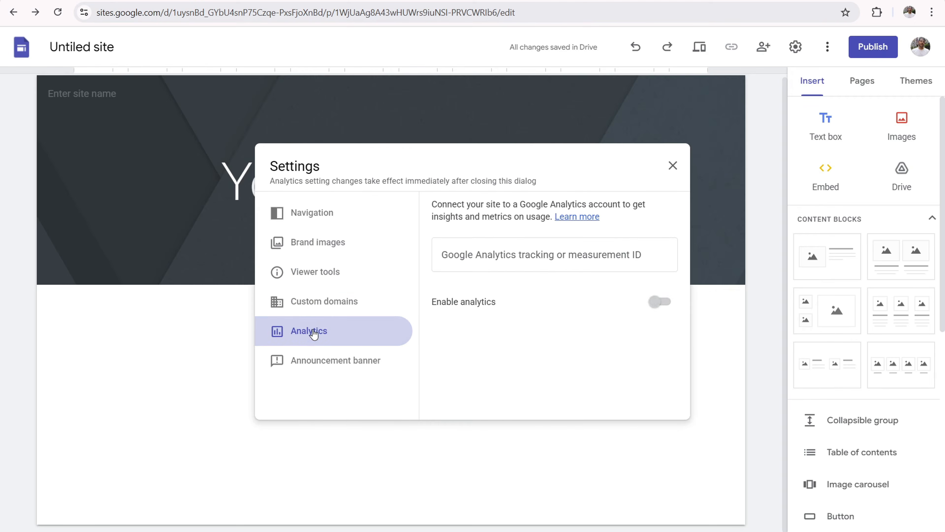
click(323, 361)
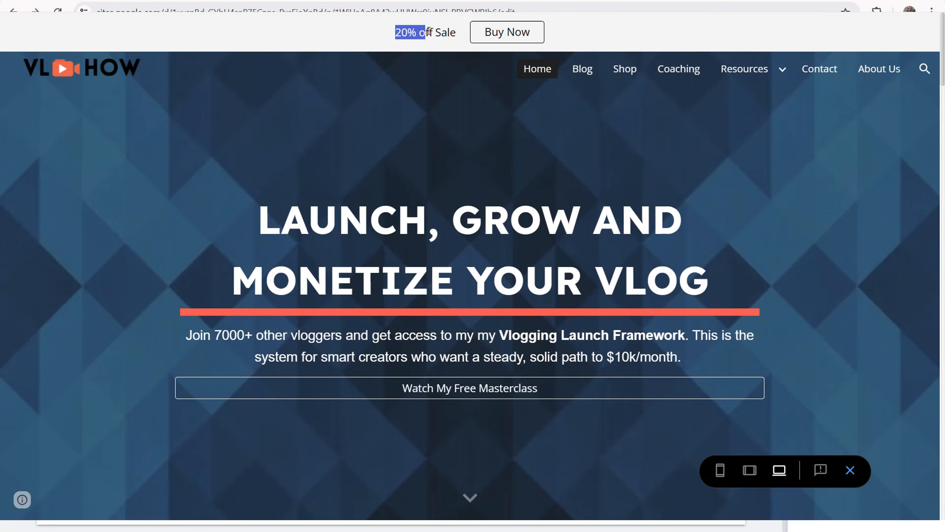
drag(429, 32, 449, 32)
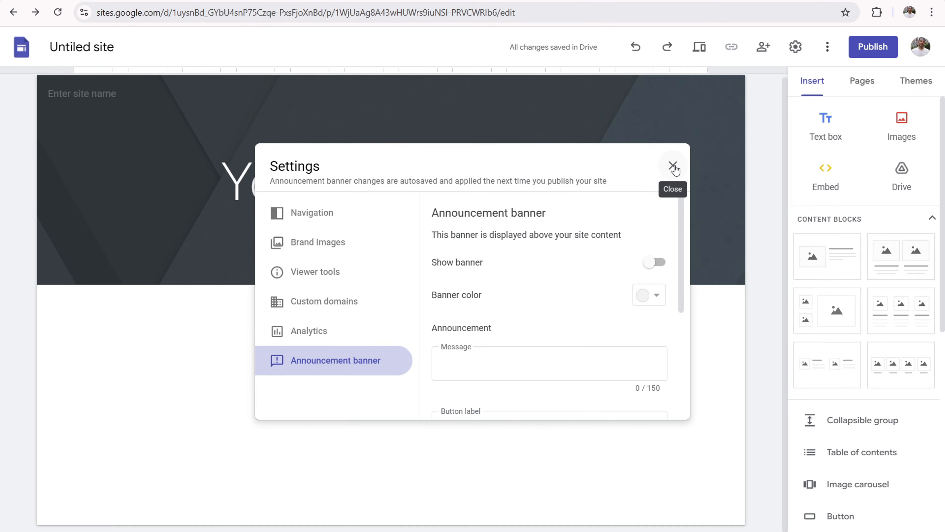
click(673, 166)
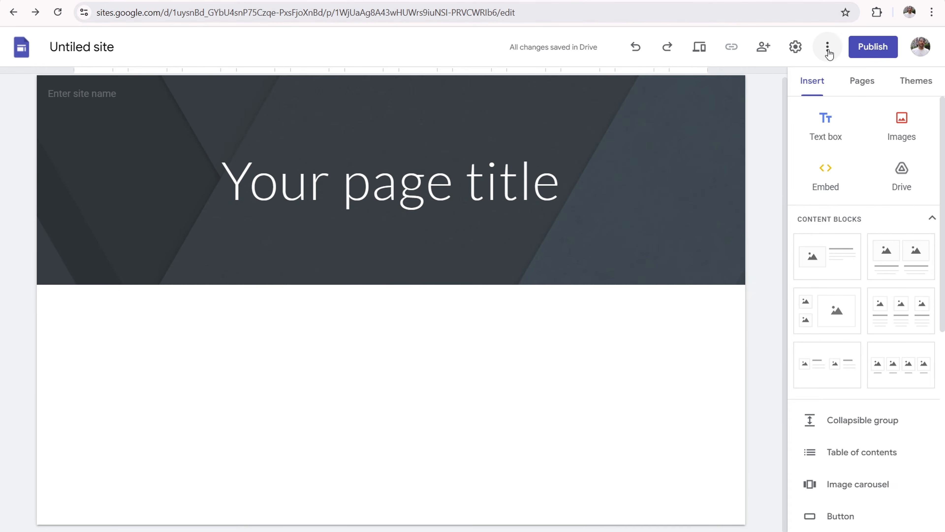
click(828, 48)
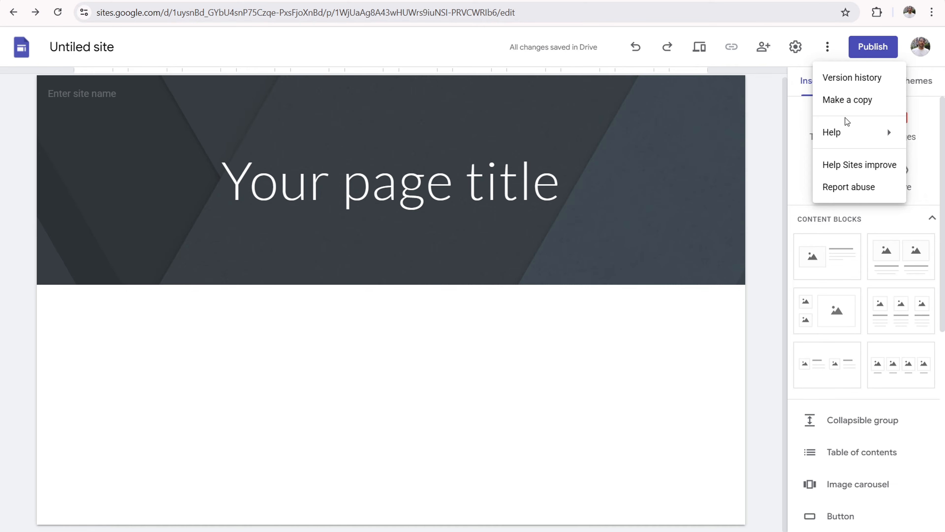
mouse_move(848, 136)
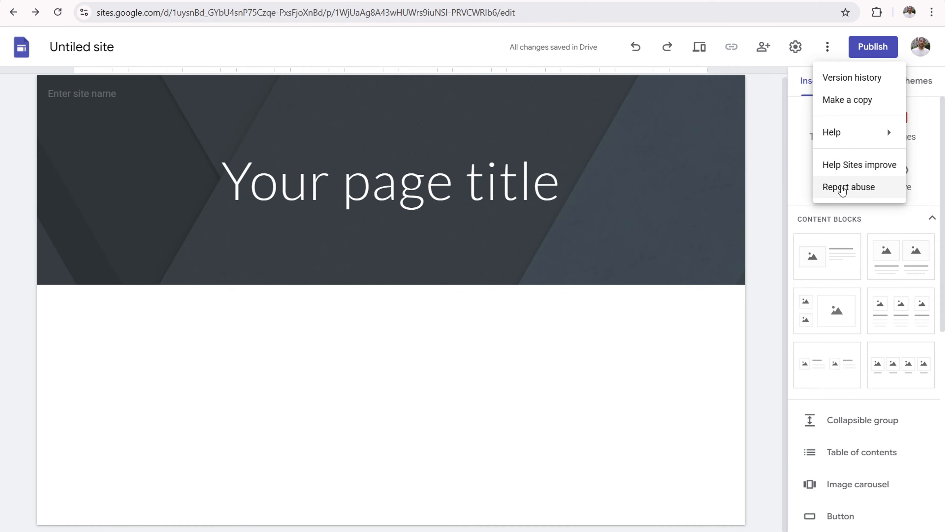
Step: Close the open options menu and insert a text box below the page header
click(818, 242)
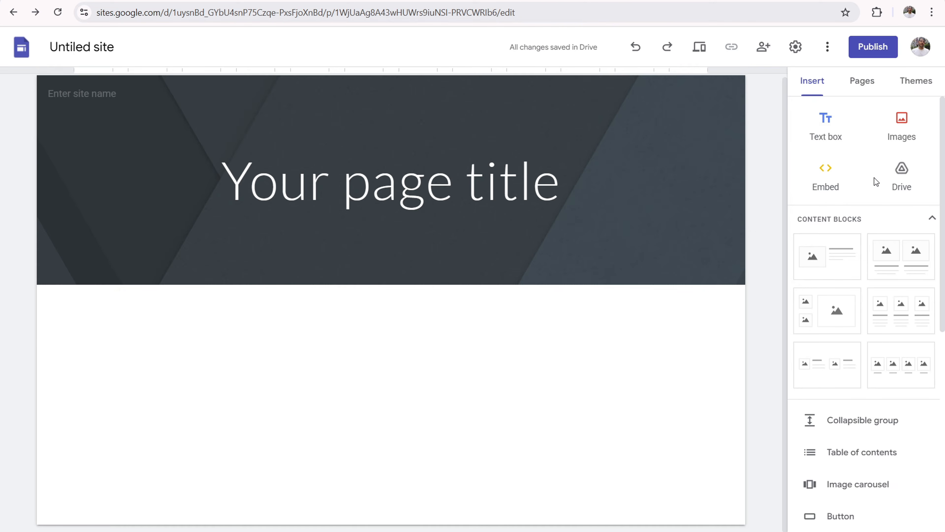
click(831, 128)
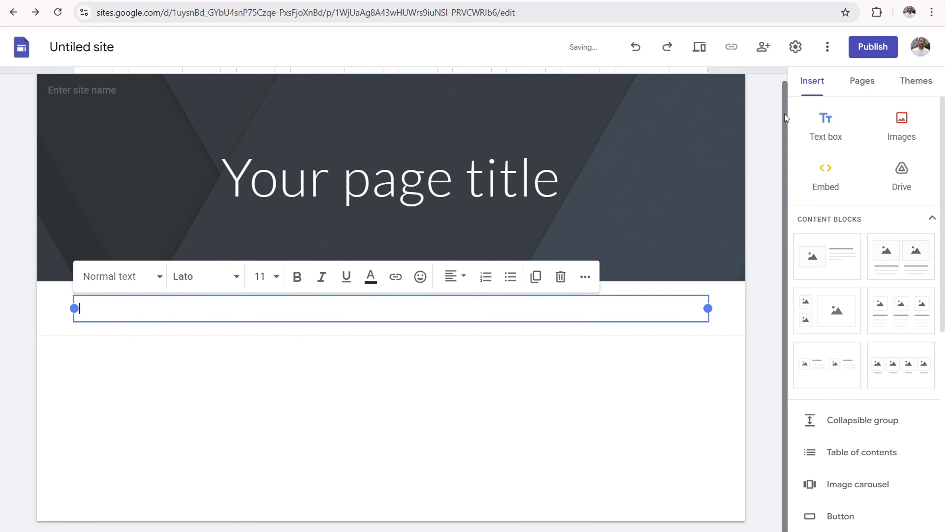
Step: Look at the image picker, the embed-from-the-web dialog and the Google Drive file browser, closing each without inserting anything
click(903, 125)
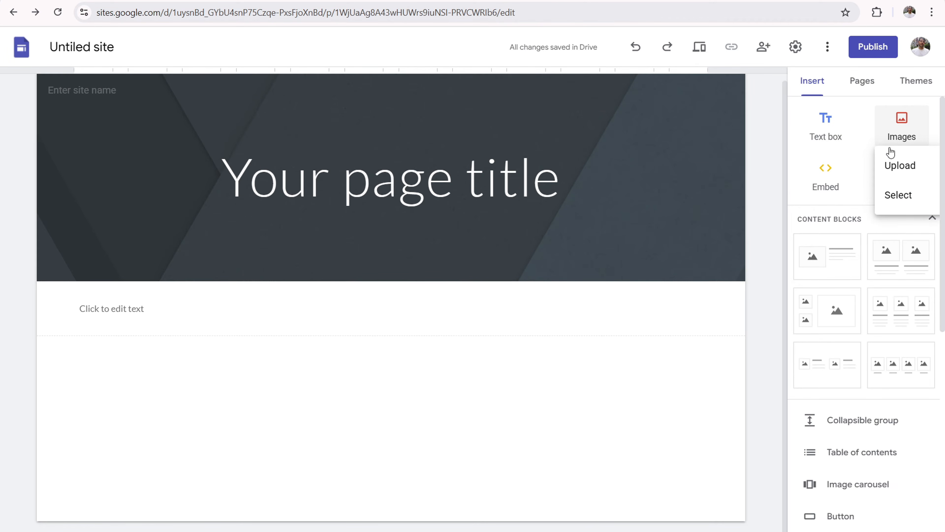
click(900, 195)
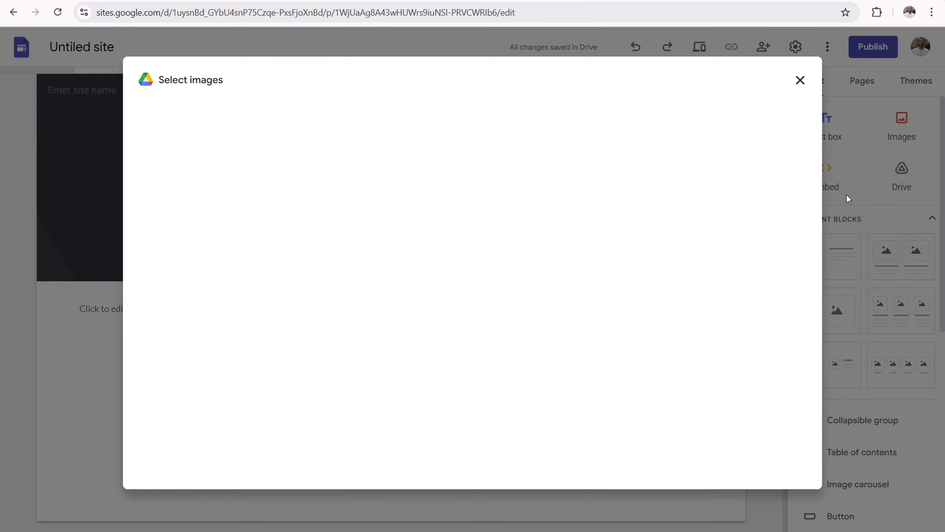
click(801, 82)
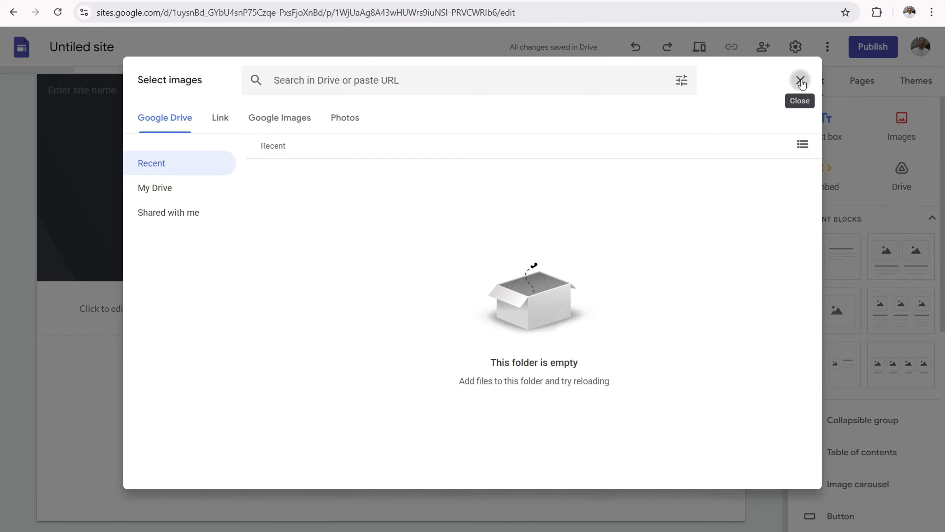
click(830, 182)
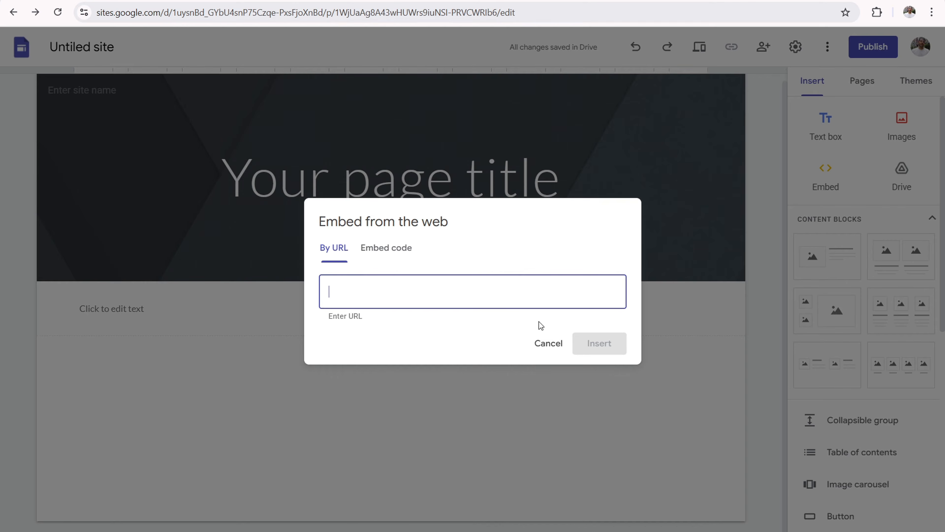
click(541, 345)
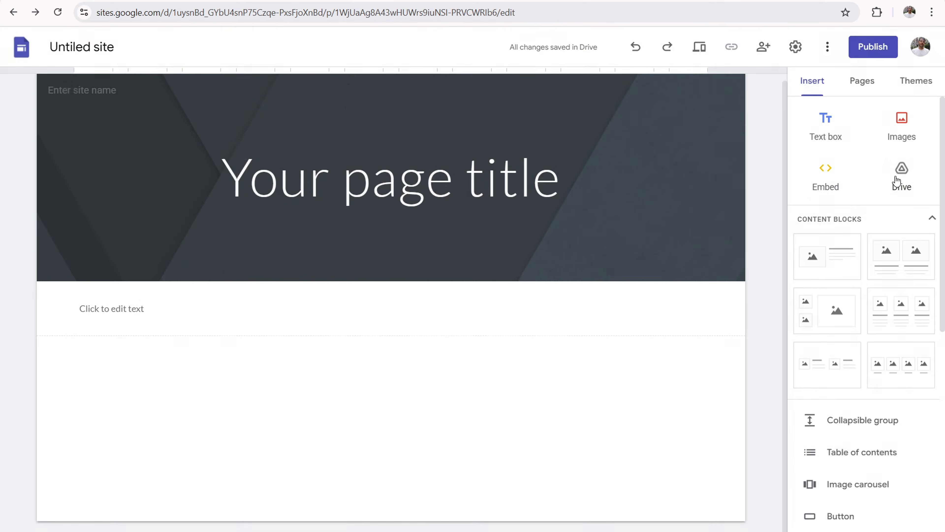
click(903, 178)
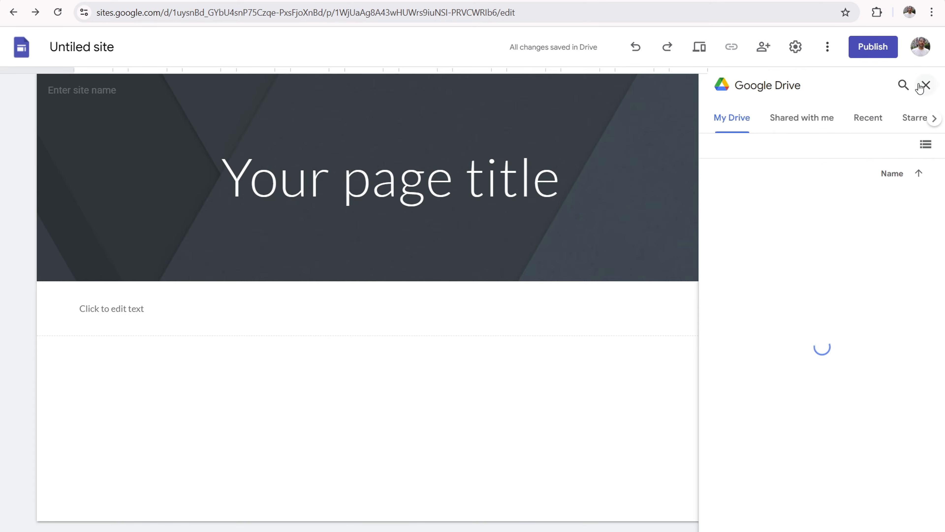
click(924, 85)
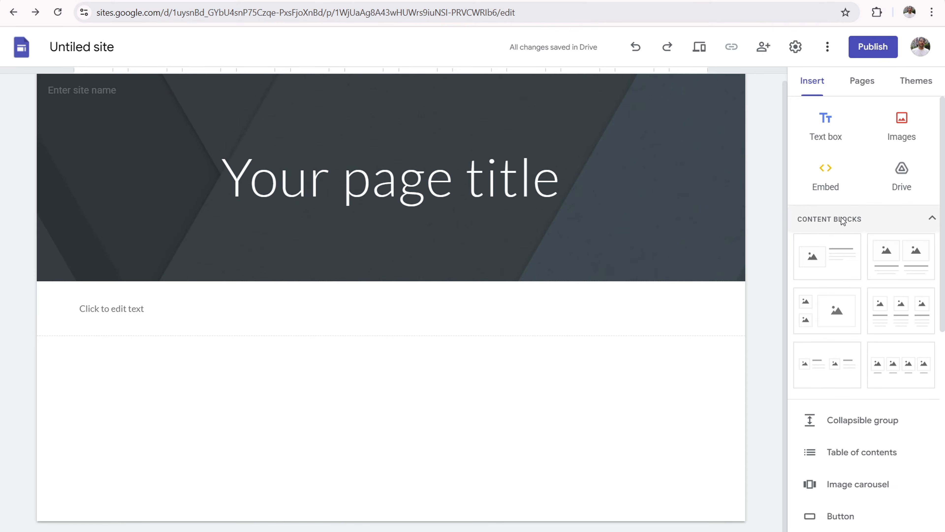
Step: Insert the content block with two large captioned image placeholders and the one with two small placeholders beside text
click(887, 263)
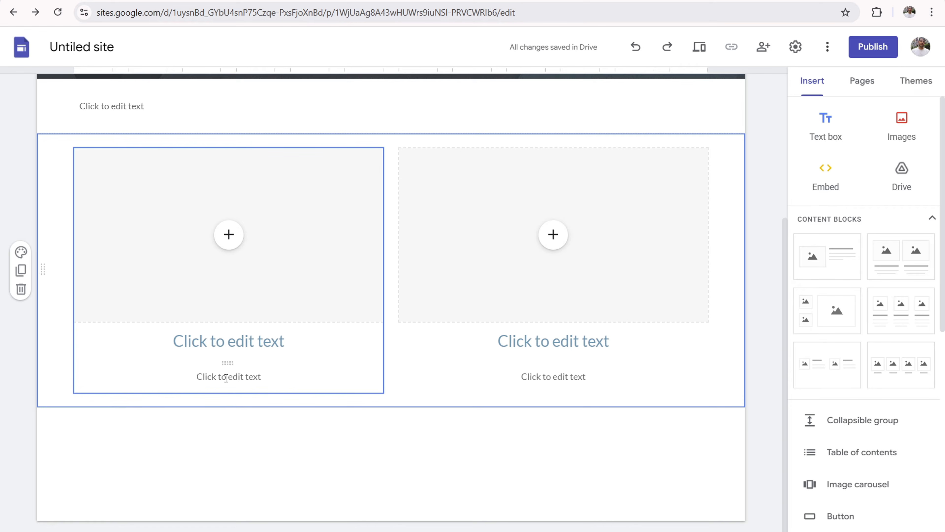
click(229, 235)
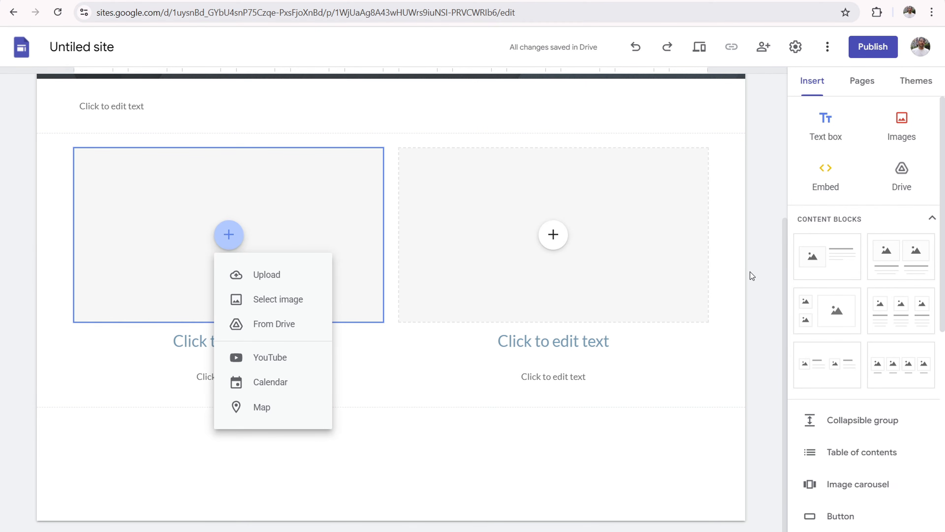
click(826, 364)
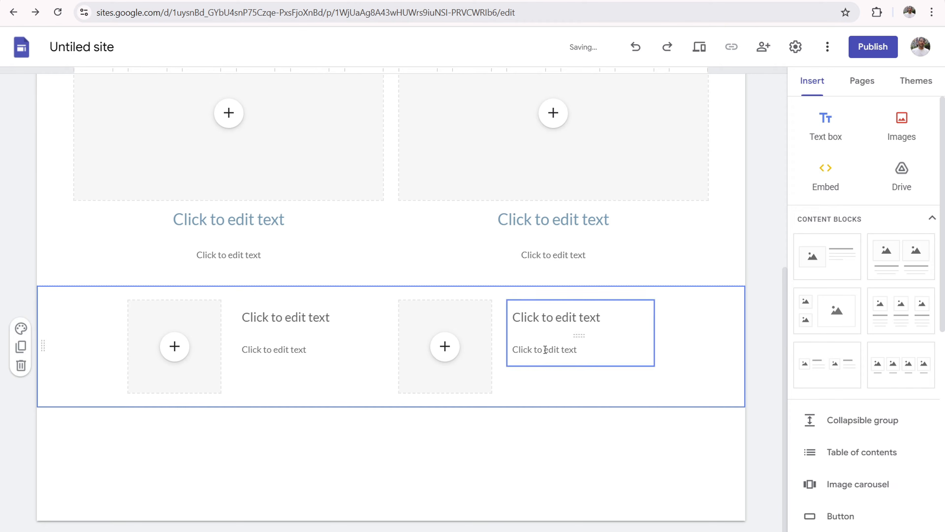
scroll(335, 283, up, 5)
scroll(405, 328, down, 5)
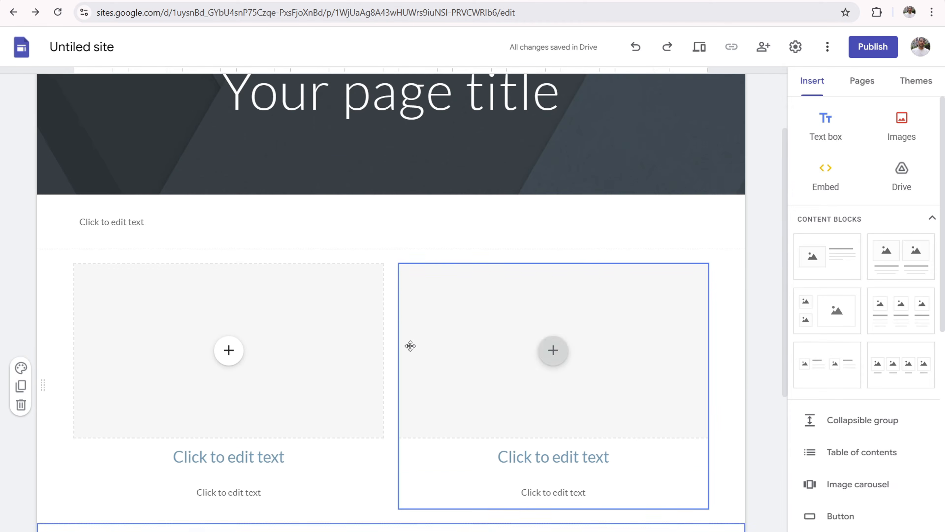
scroll(860, 239, down, 5)
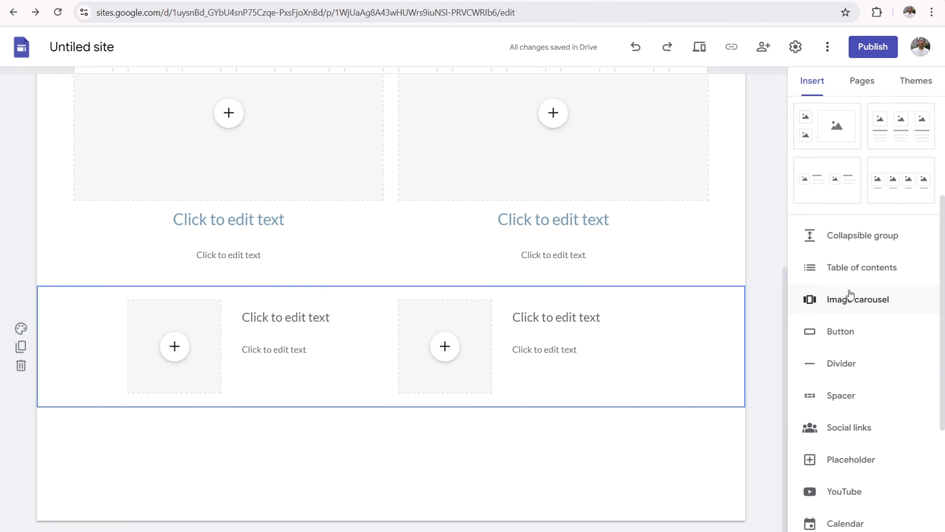
Step: Insert a divider and a spacer below the content blocks and make the spacer taller
click(842, 364)
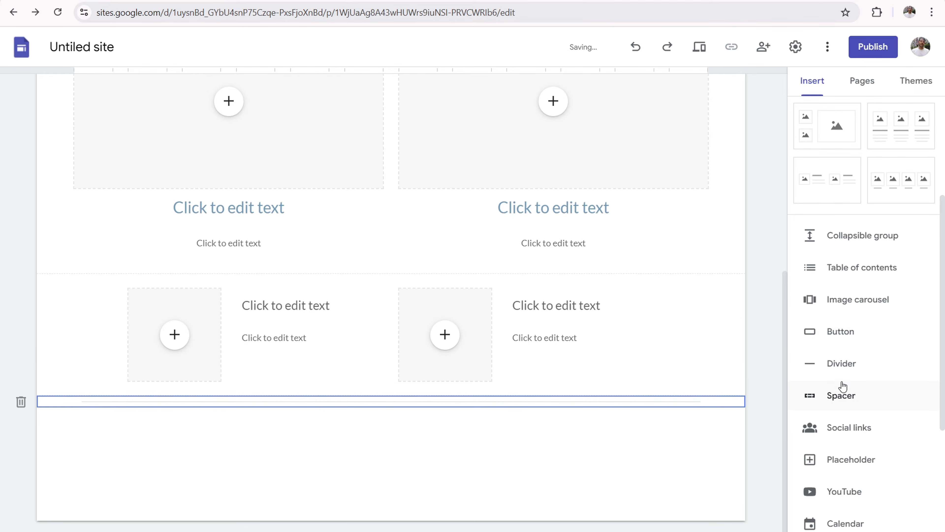
drag(392, 391, 399, 446)
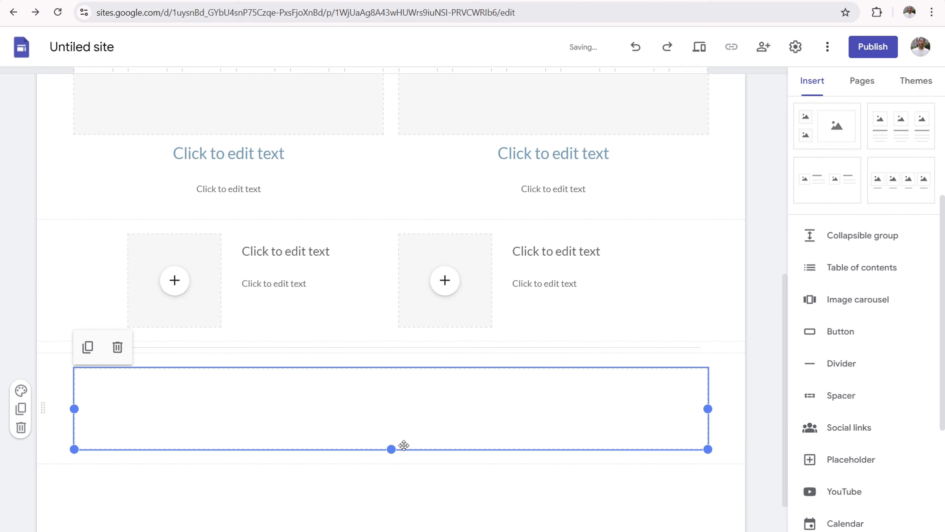
Step: Try section colors Style 3 and Style 2 on the spacer section and set it back to Style 1
scroll(779, 387, down, 2)
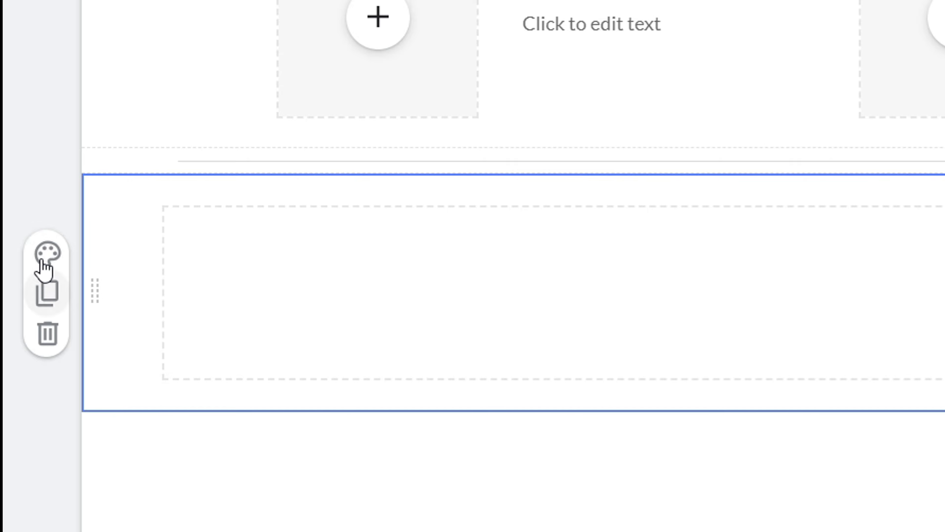
click(44, 256)
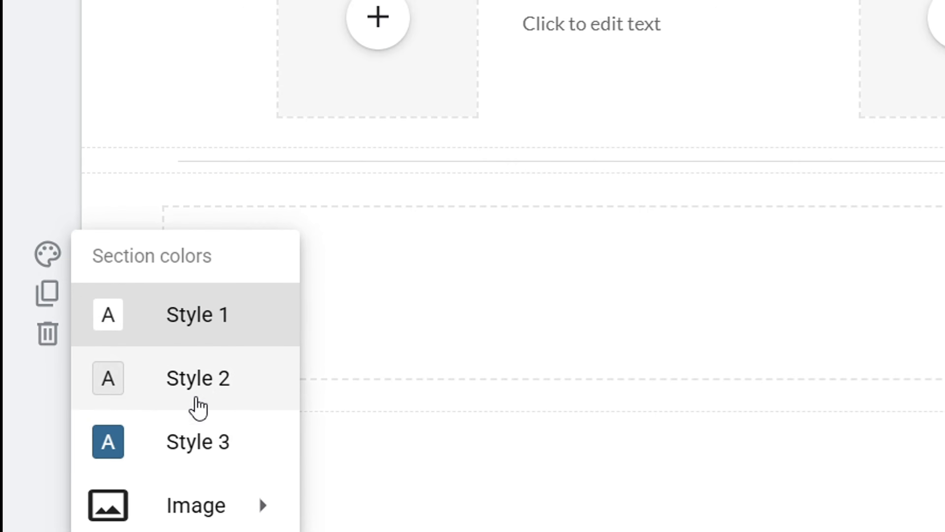
click(209, 448)
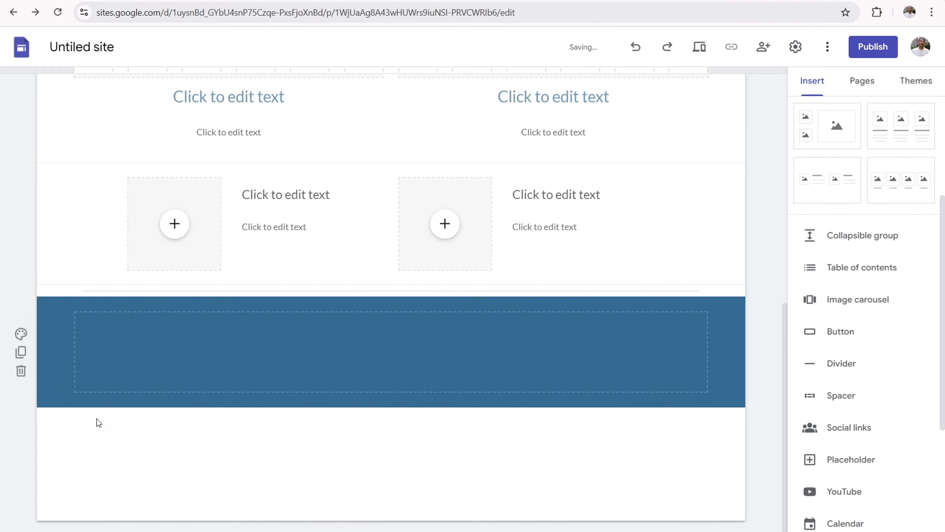
click(21, 334)
click(87, 391)
click(25, 336)
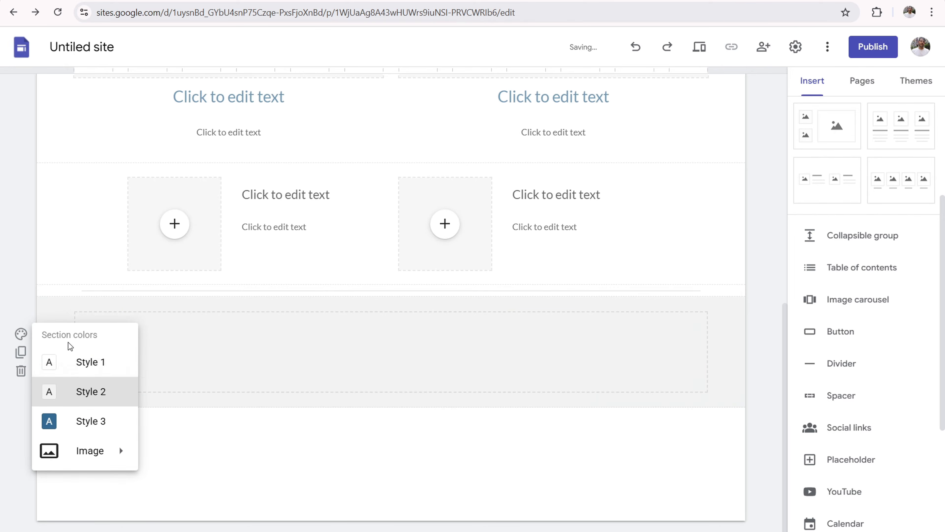
click(88, 362)
Step: View the image background options for the spacer section and close them without choosing one
mouse_move(14, 332)
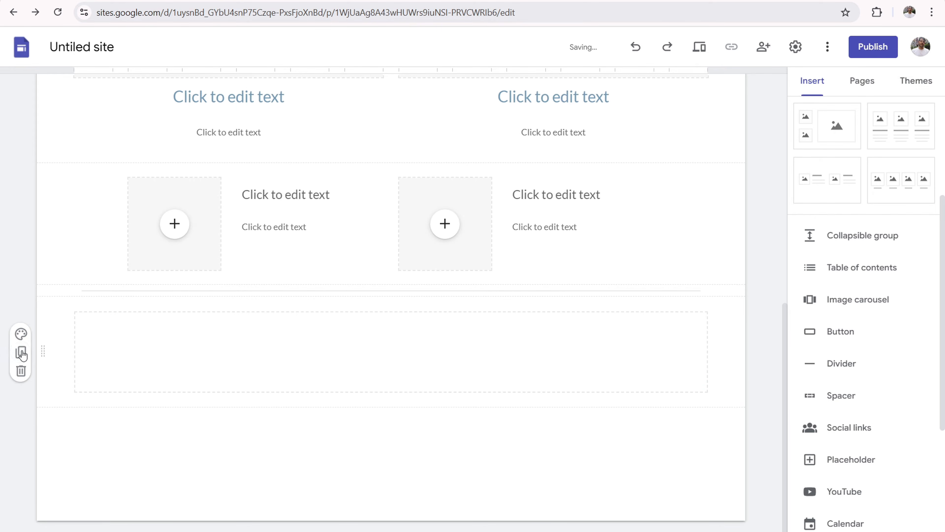
click(21, 333)
mouse_move(97, 454)
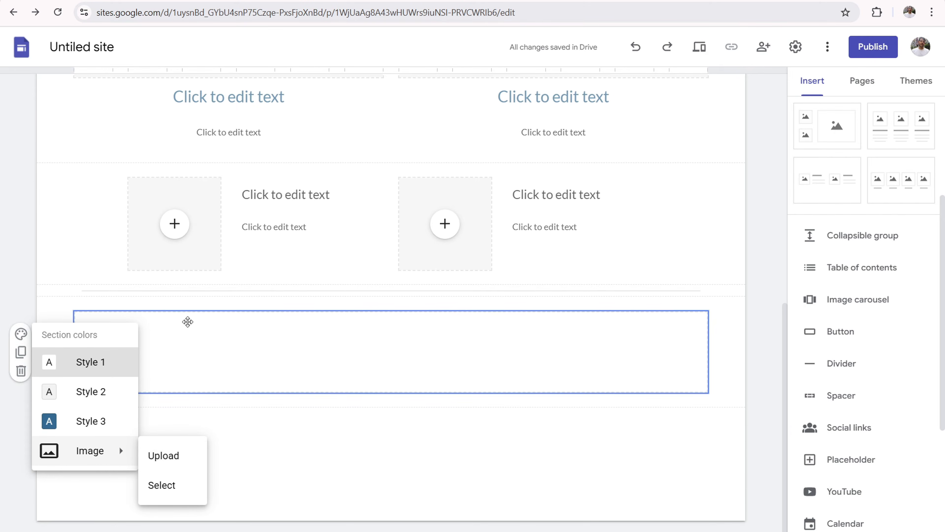
click(243, 306)
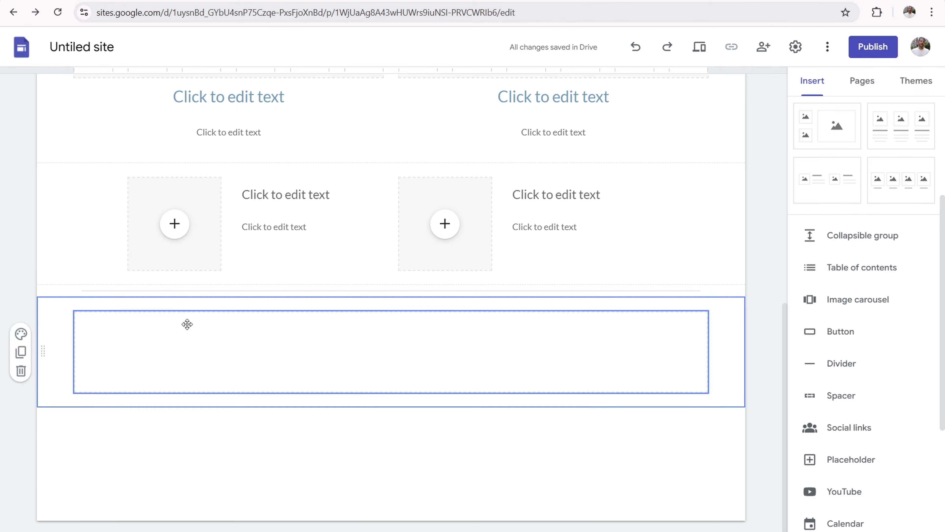
Step: Duplicate the section with two large image placeholders and move the section with two small placeholders below the spacer
scroll(113, 357, up, 3)
scroll(82, 290, up, 6)
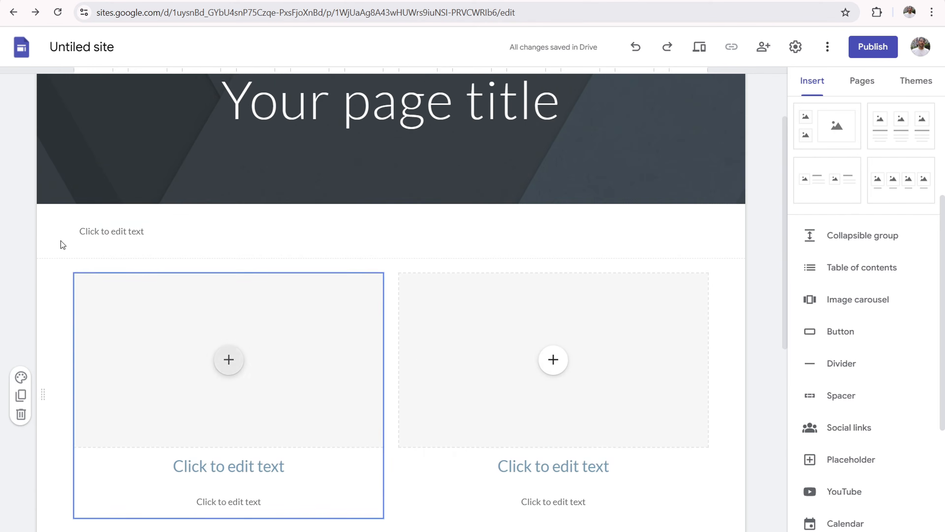
scroll(67, 321, down, 3)
scroll(52, 307, down, 3)
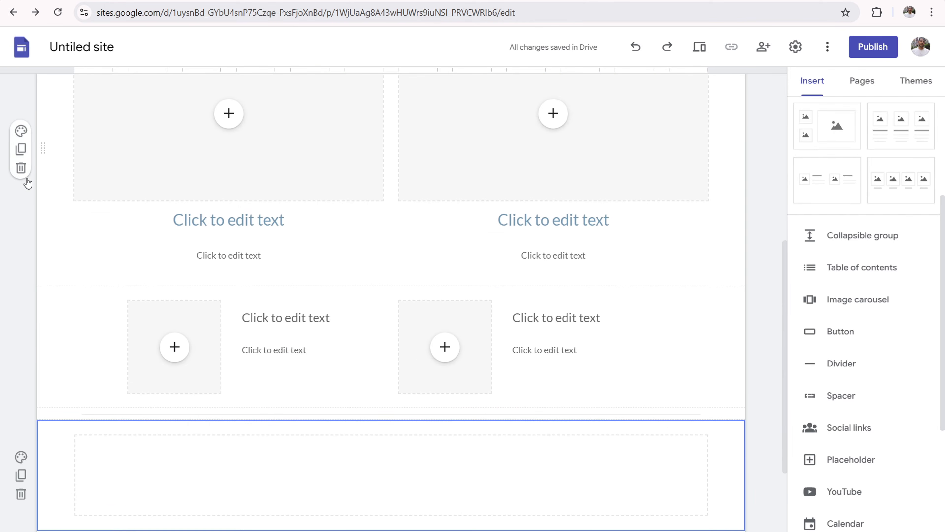
click(21, 149)
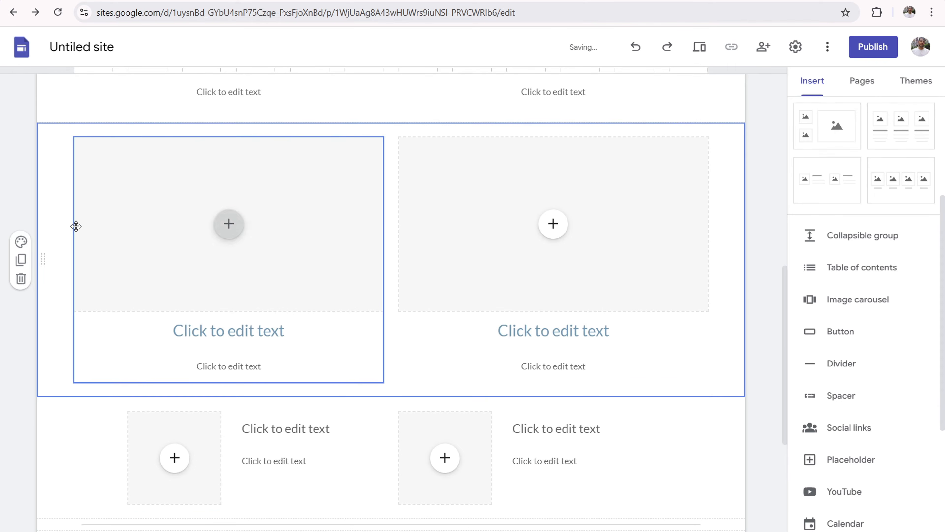
scroll(75, 227, down, 5)
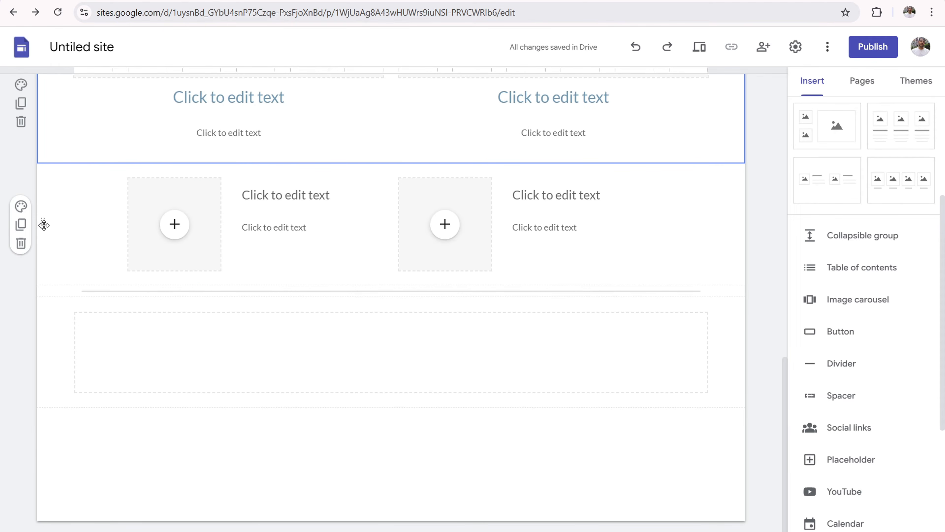
drag(42, 221, 39, 408)
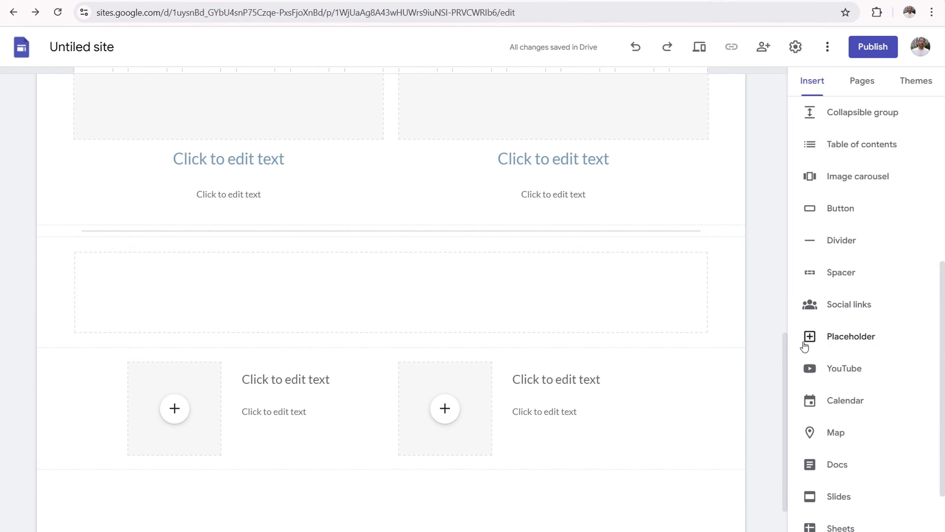
Step: Insert a placeholder at the end of the page, move it right of the section's center line and reduce its width and height
click(847, 343)
drag(159, 226, 538, 245)
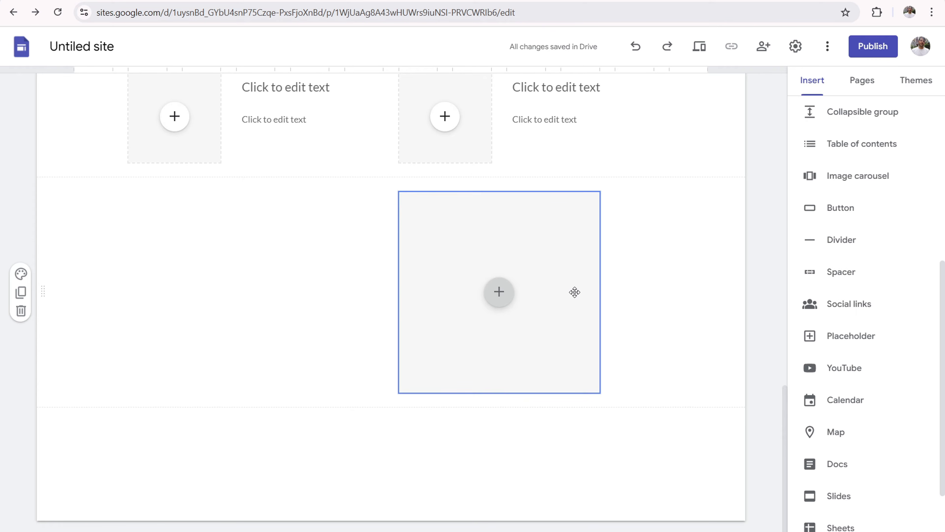
drag(601, 291, 547, 292)
drag(471, 393, 468, 350)
Step: Shrink the right-hand group in the first section with two large image placeholders and delete that section
scroll(211, 255, up, 6)
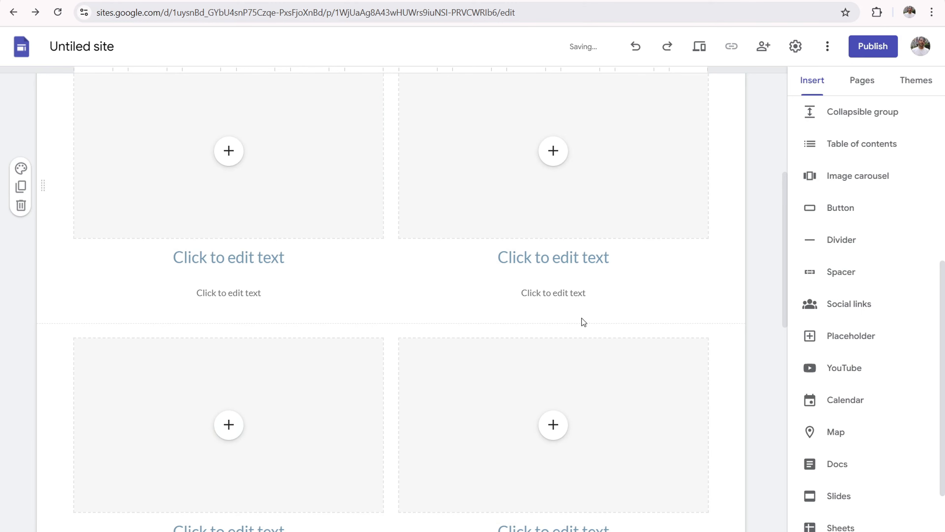
scroll(498, 298, up, 3)
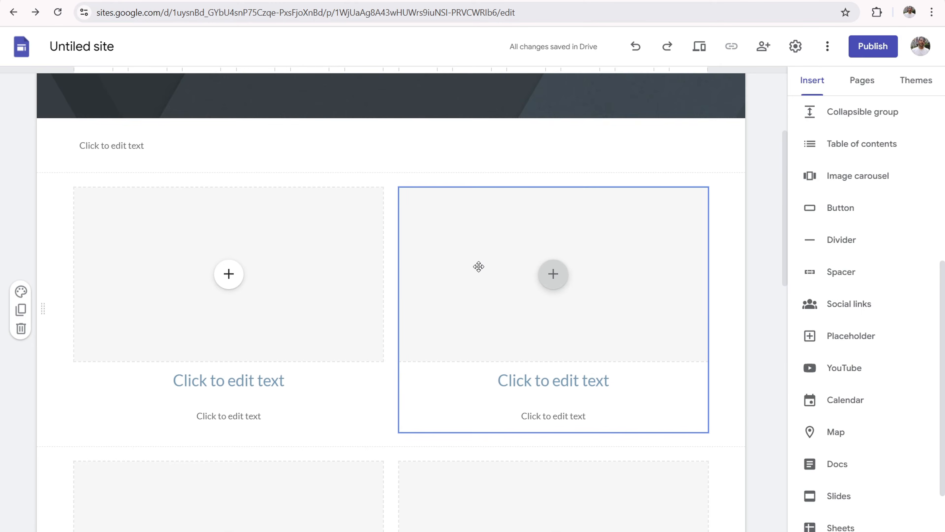
click(479, 266)
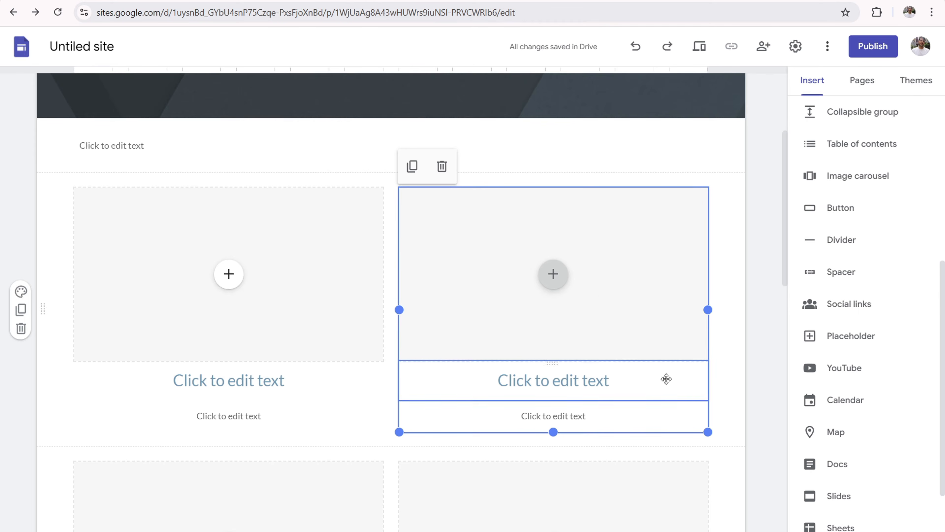
drag(707, 432, 599, 344)
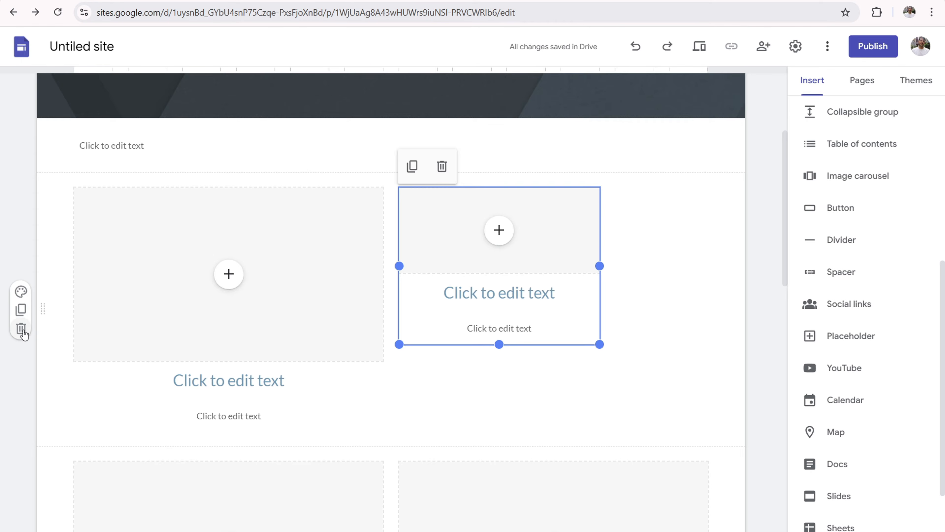
key(ctrl+z)
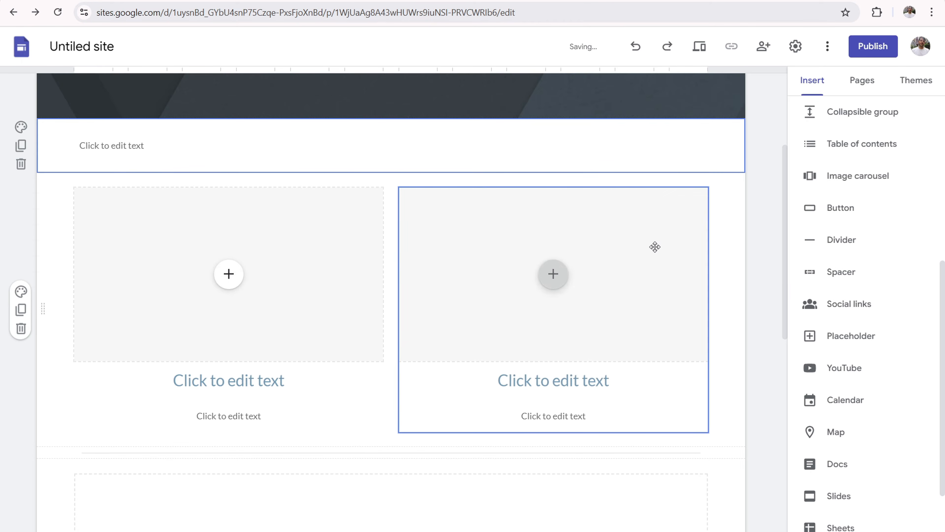
Step: View the file type settings of the second image placeholder, cancel without changes, and delete that placeholder
click(469, 253)
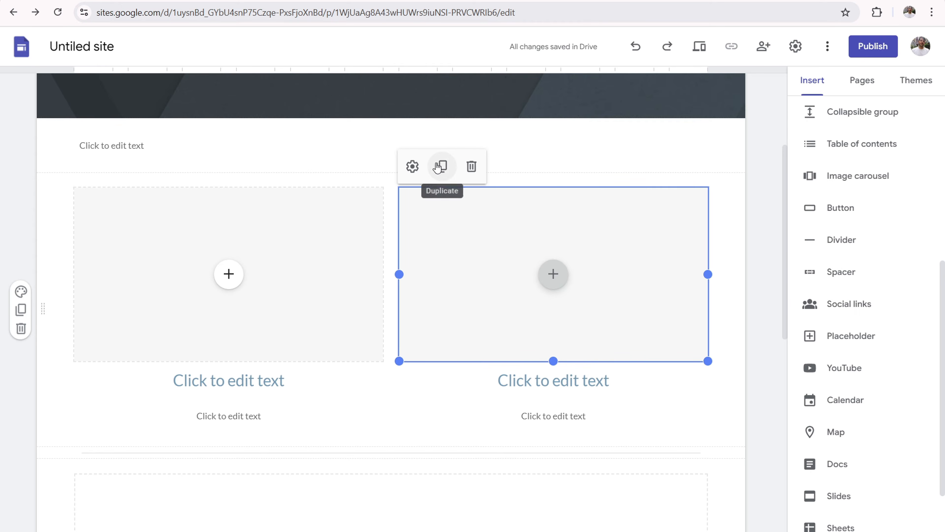
click(414, 166)
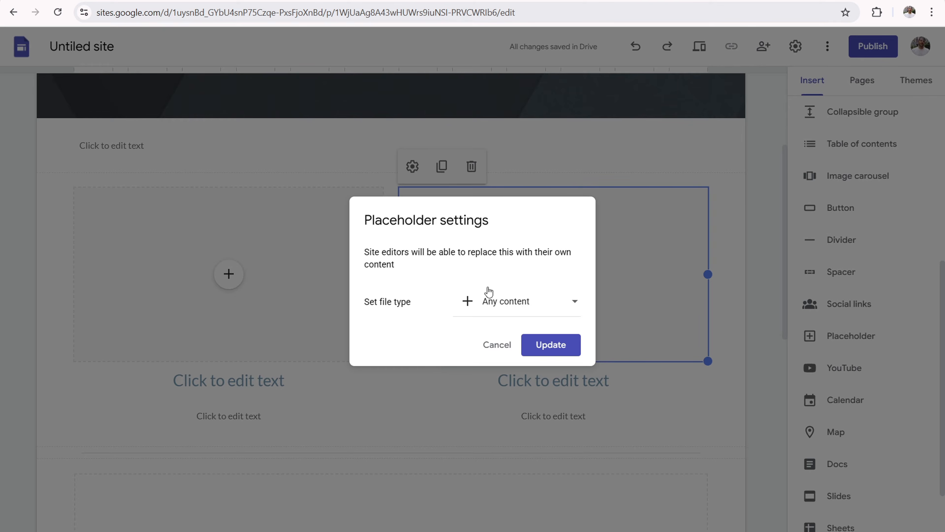
click(505, 352)
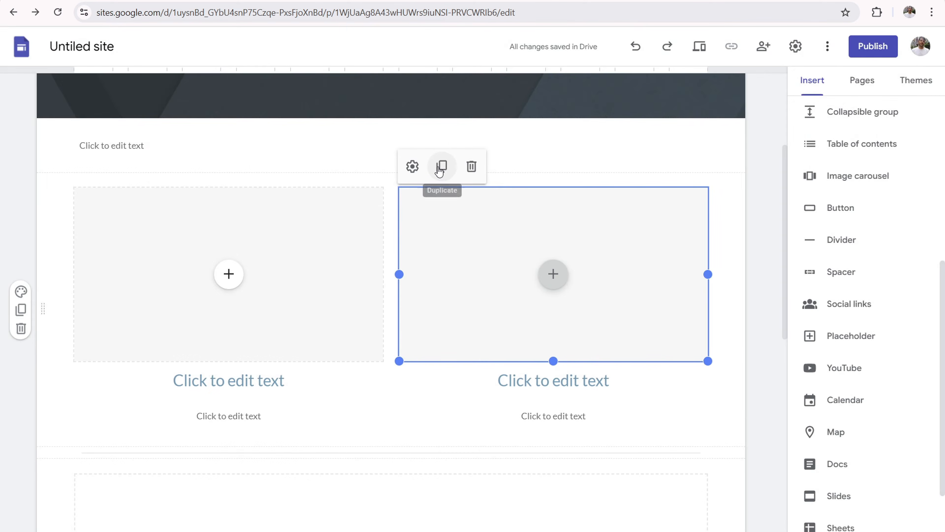
click(472, 167)
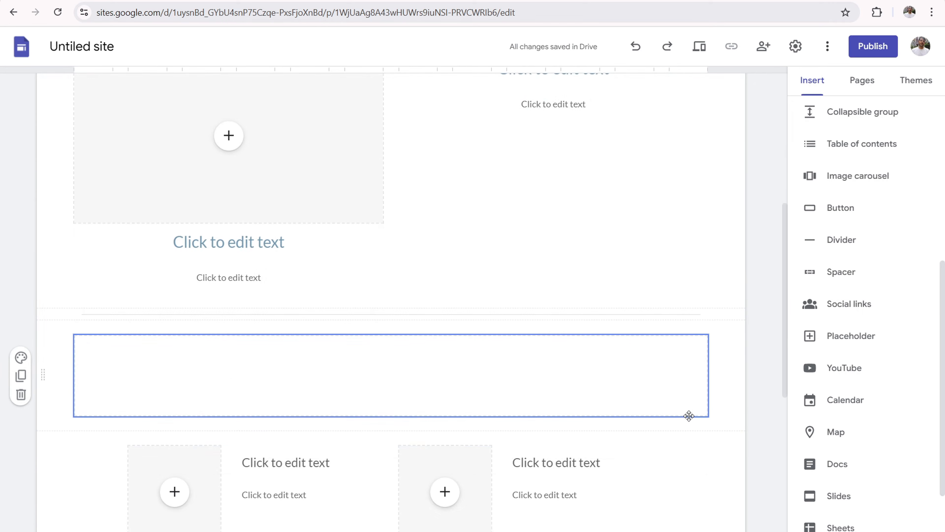
Step: Add a new page named "About Us" with the custom path "about"
scroll(707, 251, up, 7)
click(862, 82)
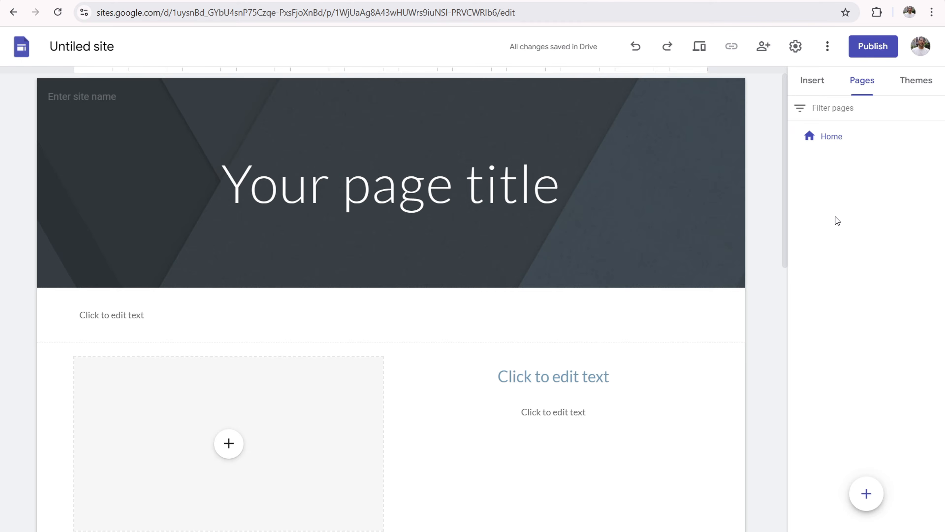
click(861, 499)
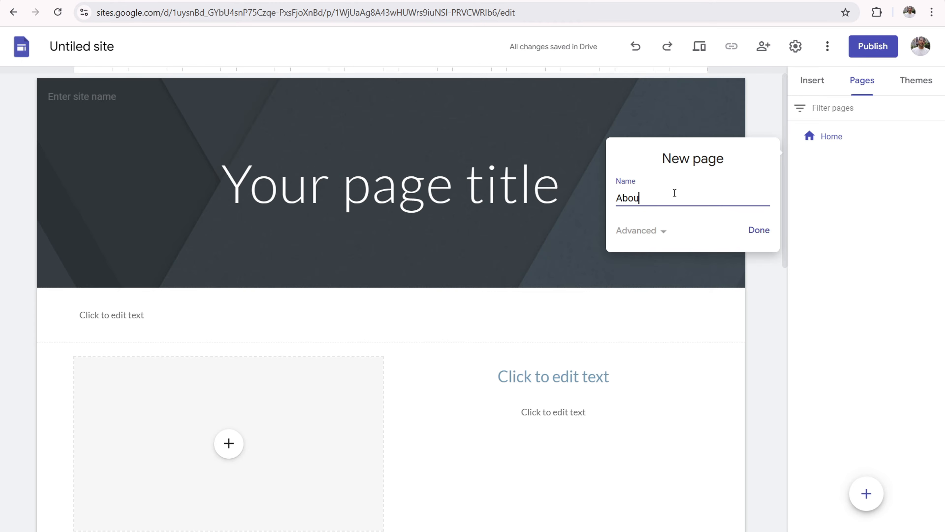
click(662, 234)
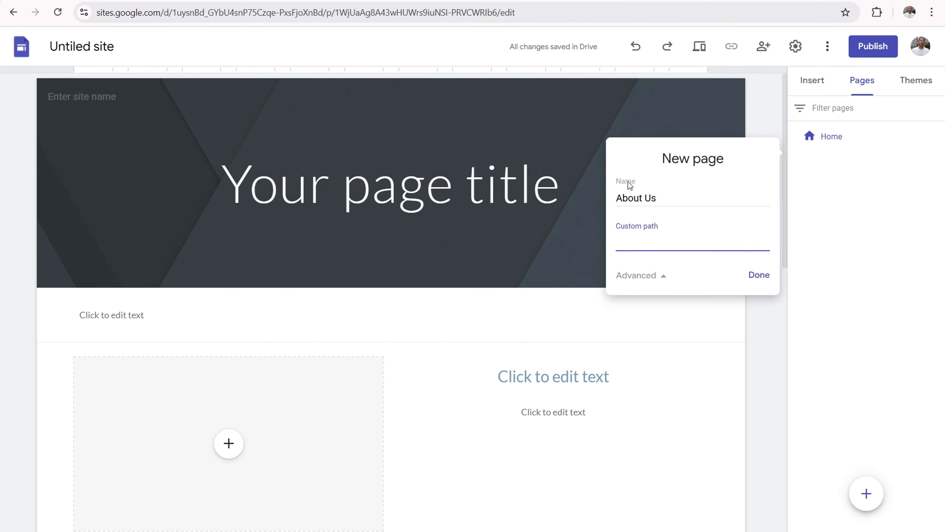
drag(619, 196, 651, 200)
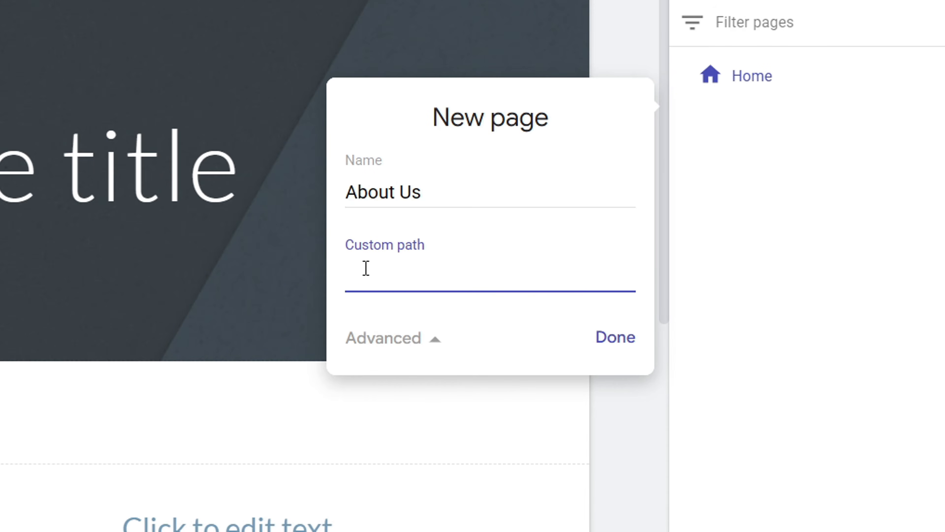
text(about)
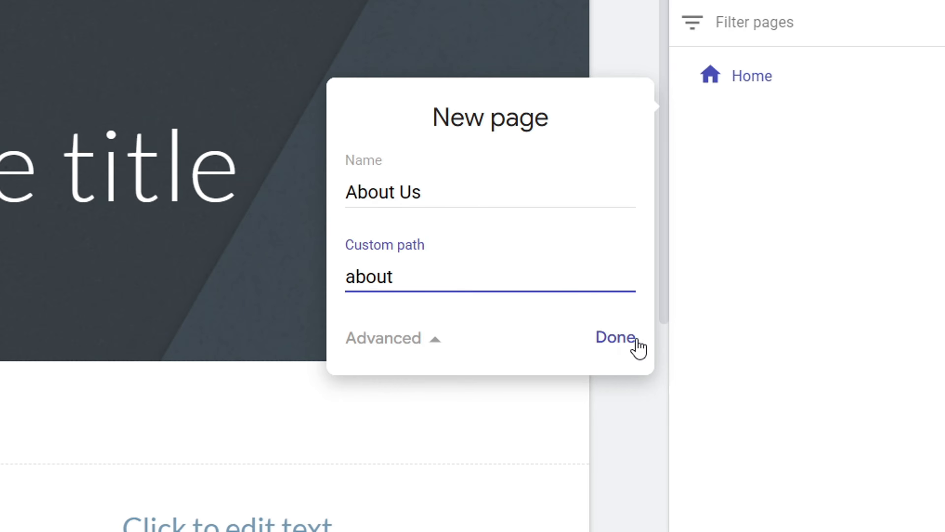
click(622, 344)
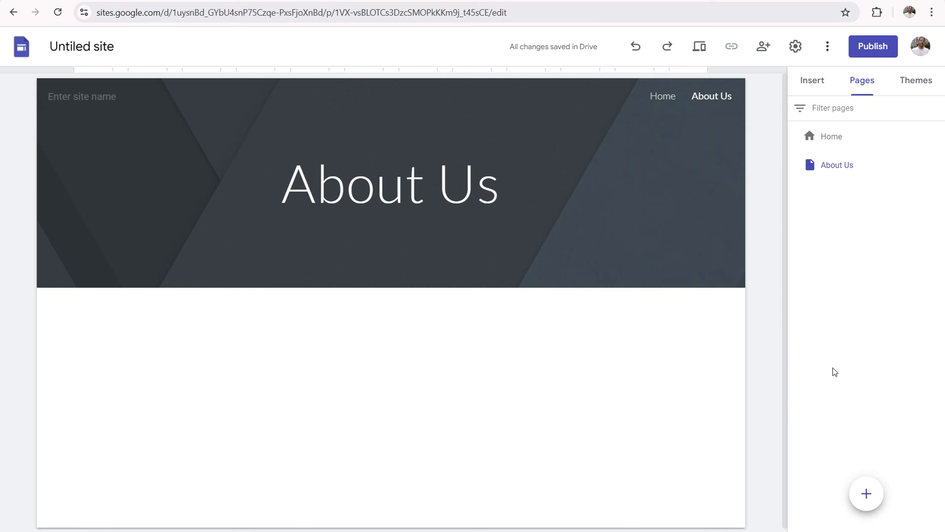
Step: Add another new page named "Contact"
click(866, 496)
text(qontact)
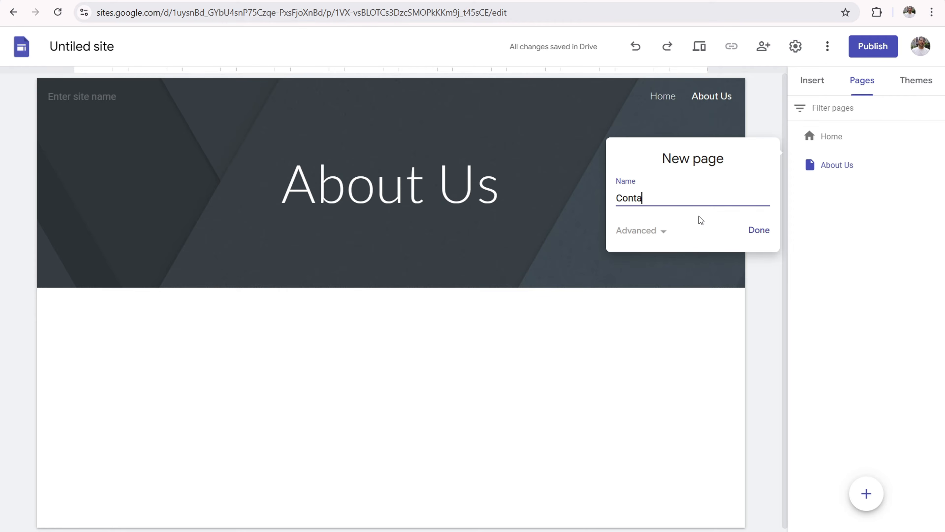
click(759, 231)
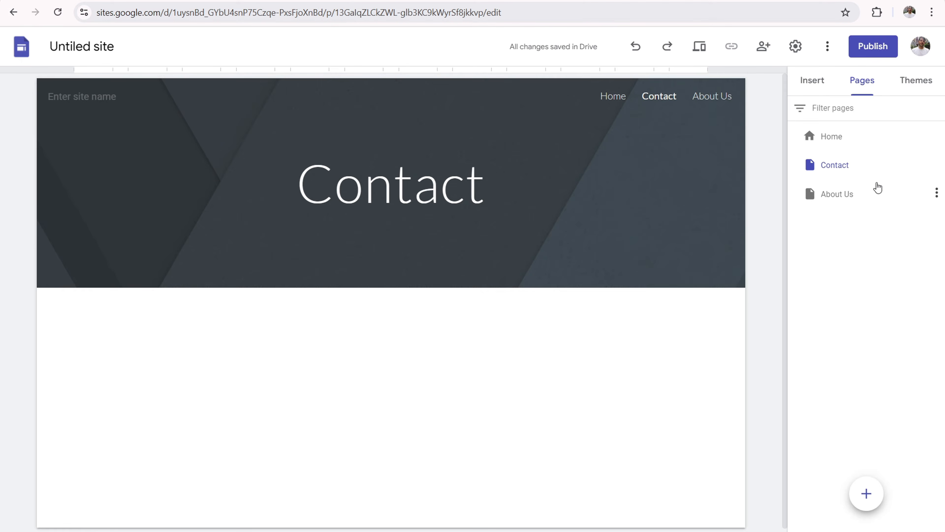
Step: View the About Us, Contact and Home pages one after another
click(884, 200)
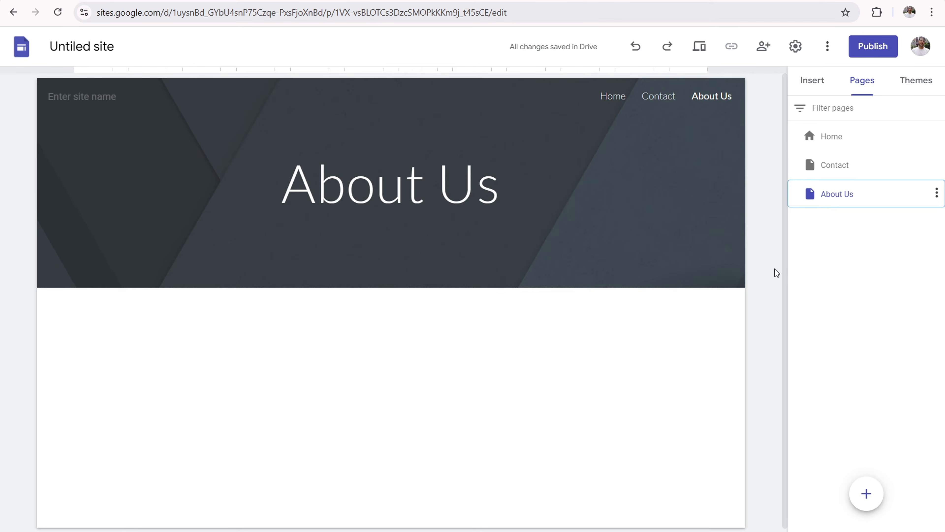
click(873, 175)
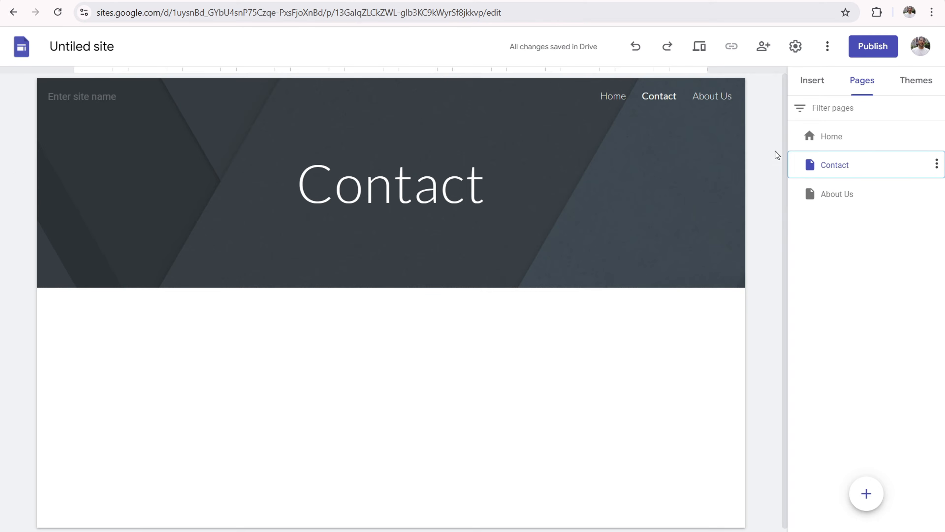
click(875, 141)
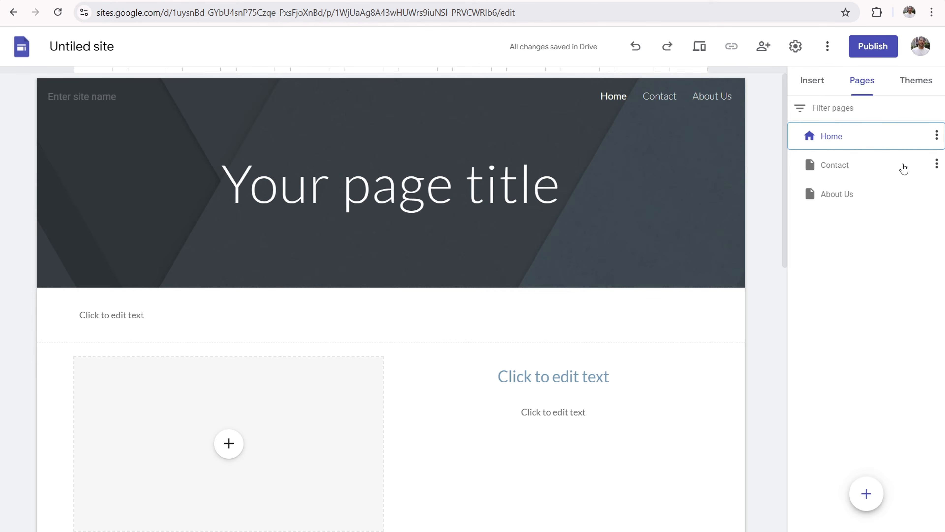
Step: Open the Contact page, view its page options and advanced properties, and close the properties without changes
click(880, 169)
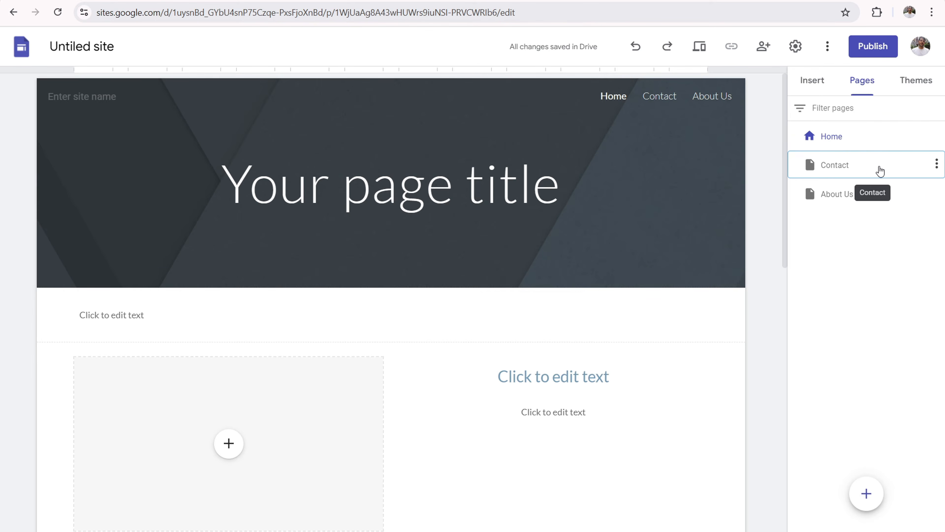
click(937, 165)
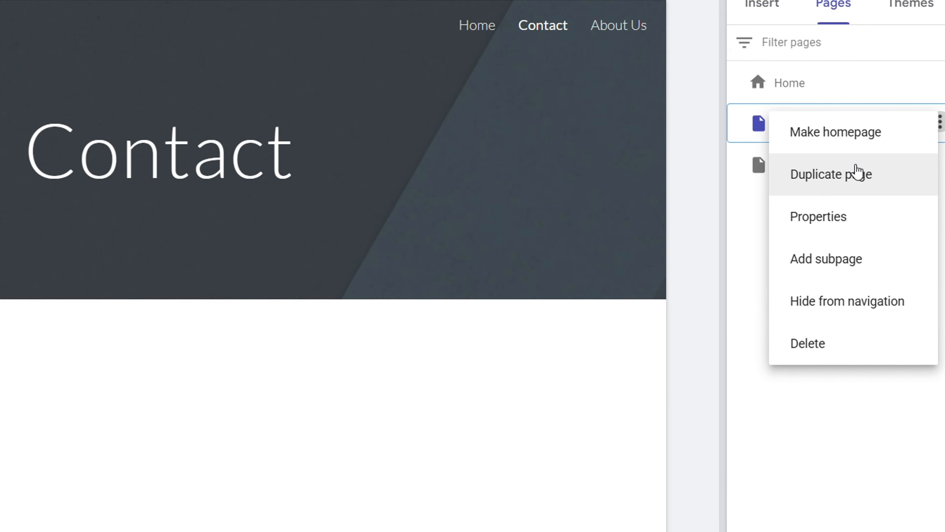
click(837, 214)
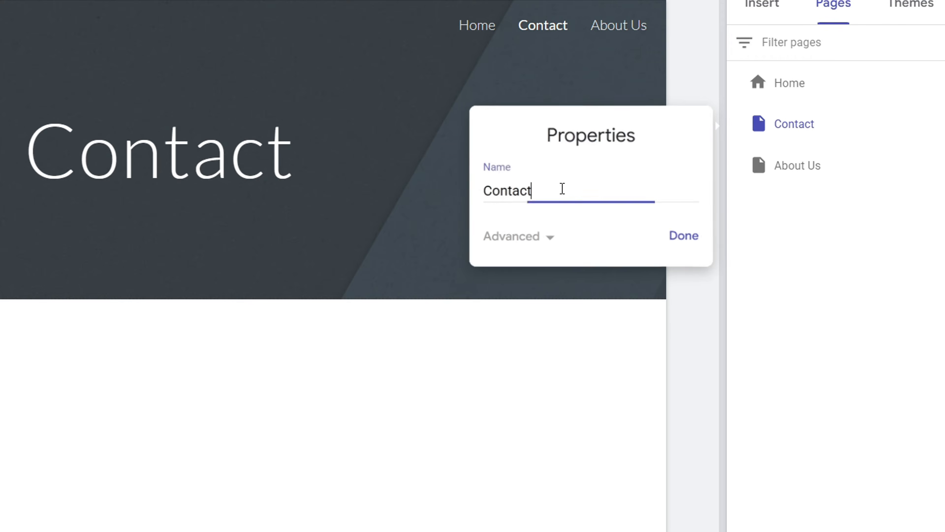
click(545, 238)
click(686, 300)
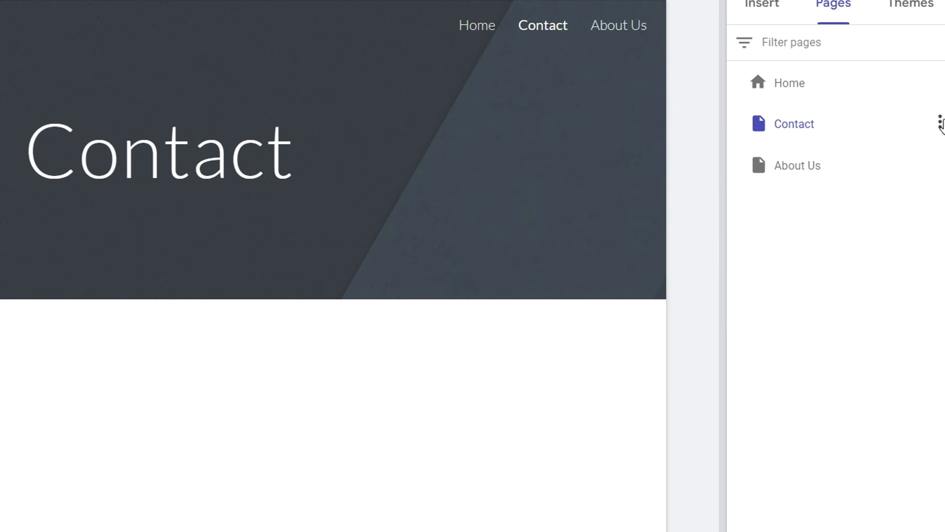
click(940, 123)
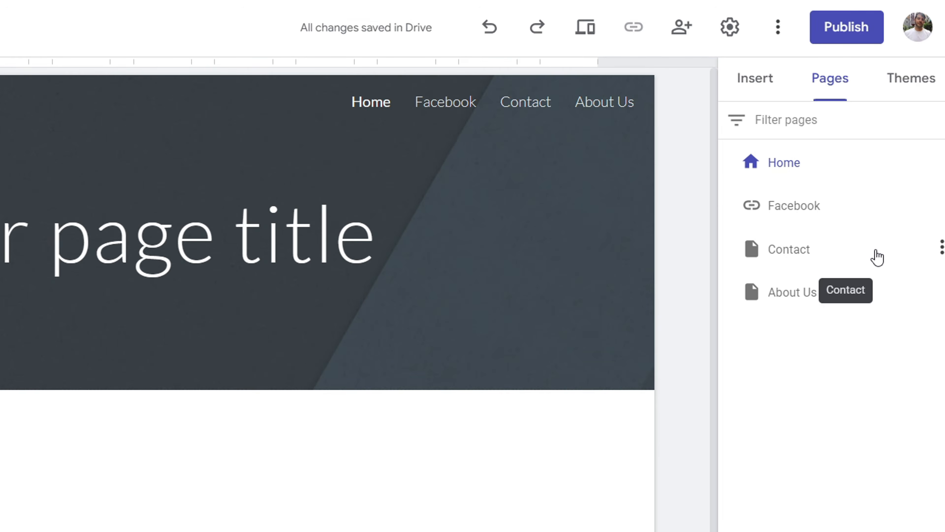
Step: Move the Contact page below About Us and nest it as a subpage of About Us
drag(873, 259, 790, 326)
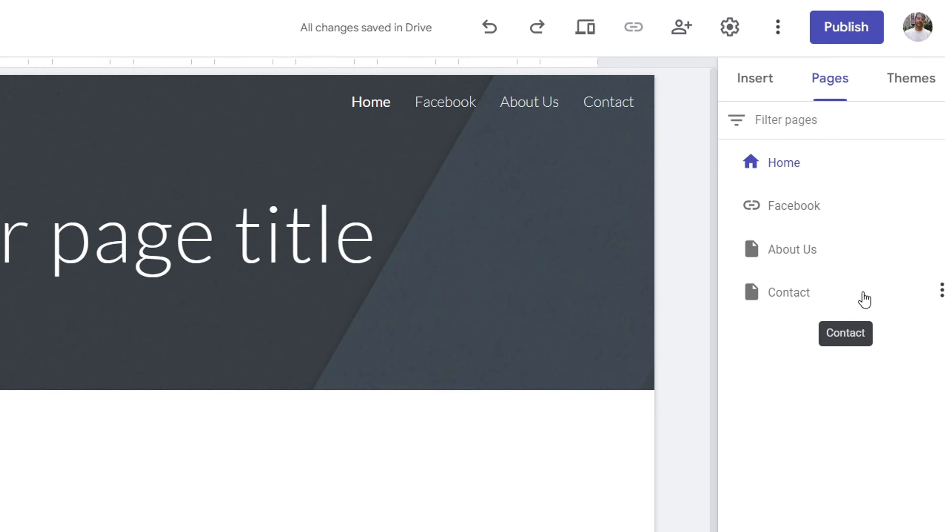
drag(858, 308, 797, 255)
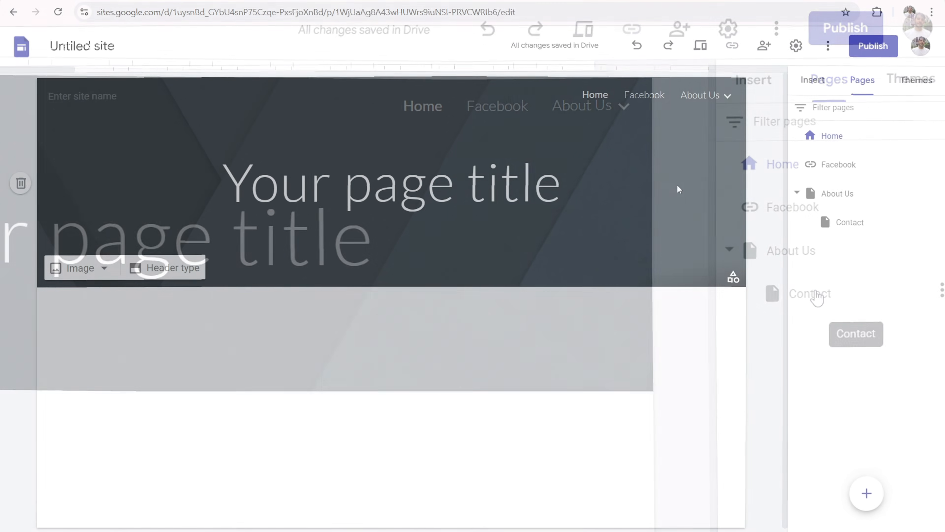
Step: Browse the Google themes, try the Simple theme's pink, green, purple, black and custom #e90000 colors, and return to blue
click(911, 82)
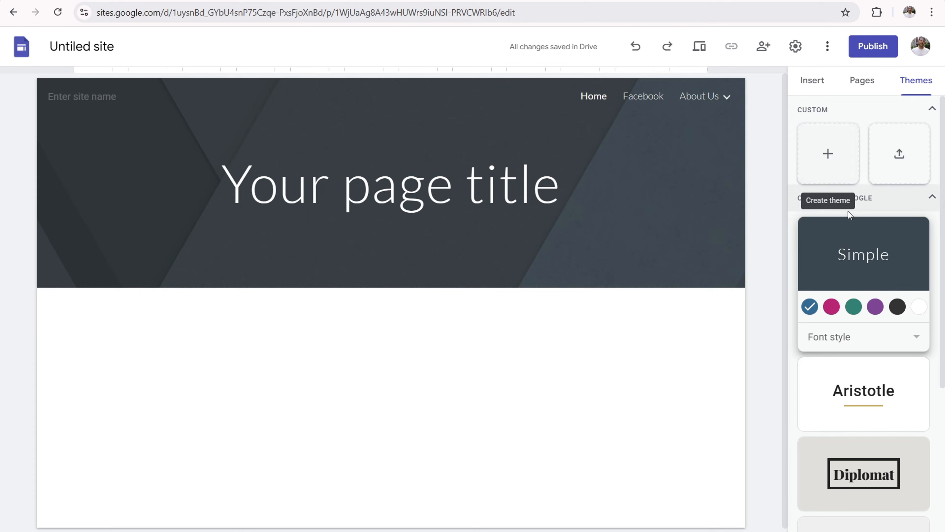
scroll(854, 258, down, 5)
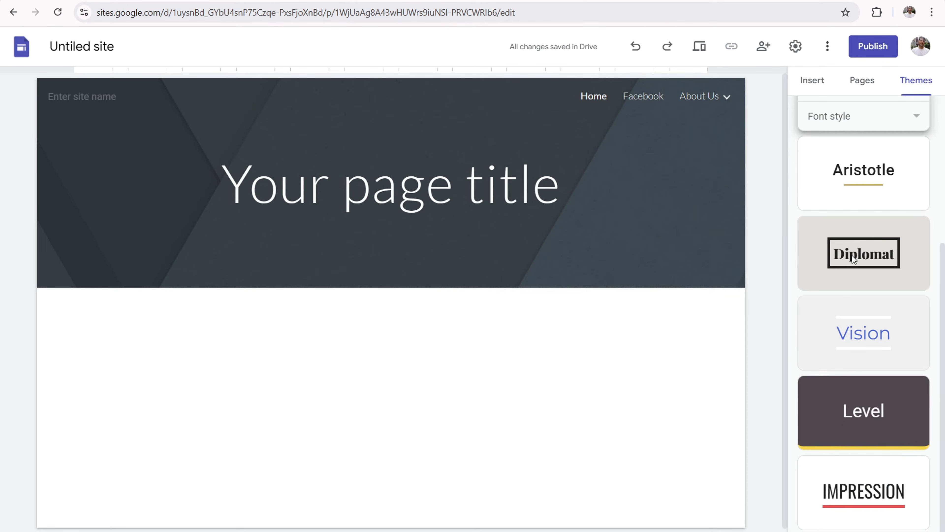
scroll(839, 463, up, 5)
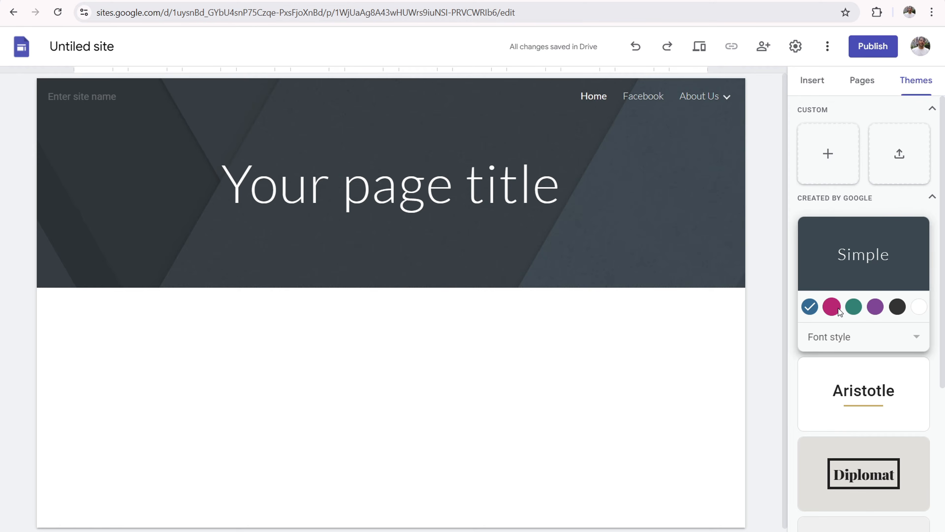
click(830, 310)
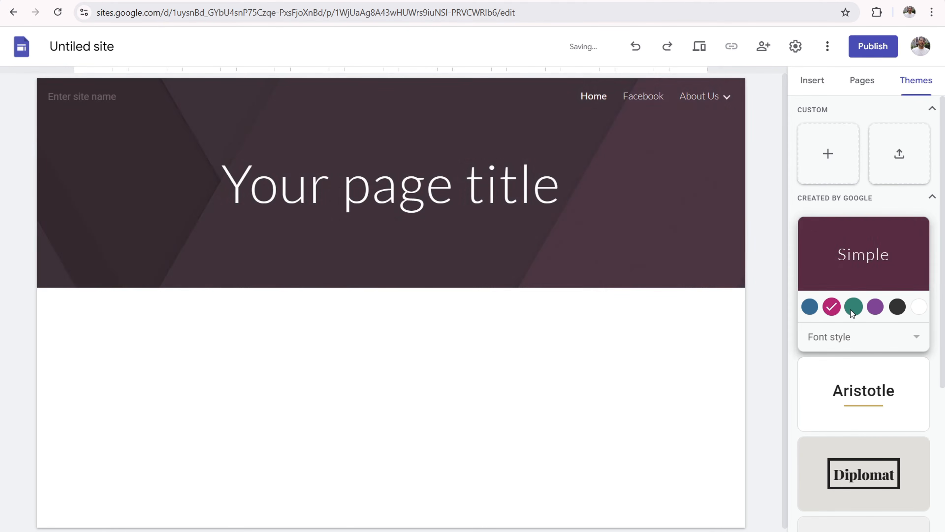
click(853, 309)
click(875, 306)
click(897, 306)
click(919, 307)
click(919, 306)
drag(854, 352, 934, 325)
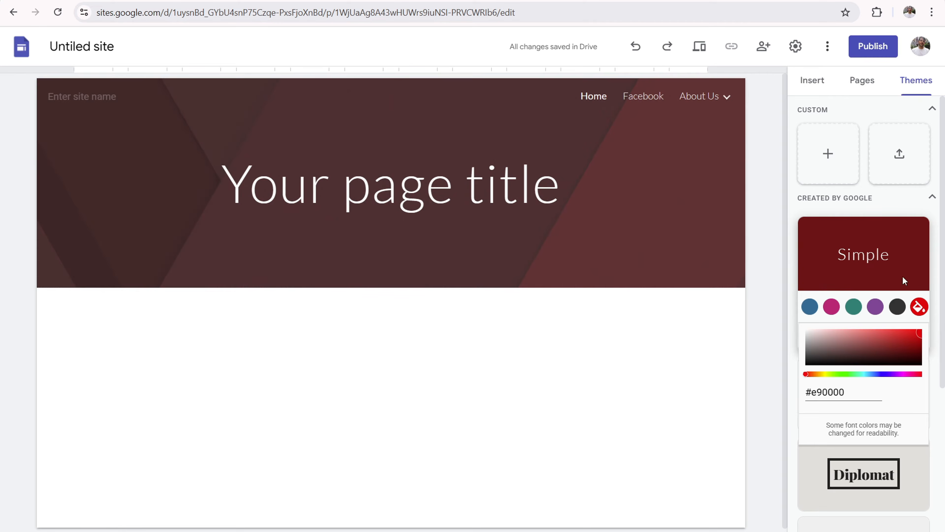
click(811, 306)
Step: Try the Classic font style on the Simple theme and switch it to Heavy
click(837, 339)
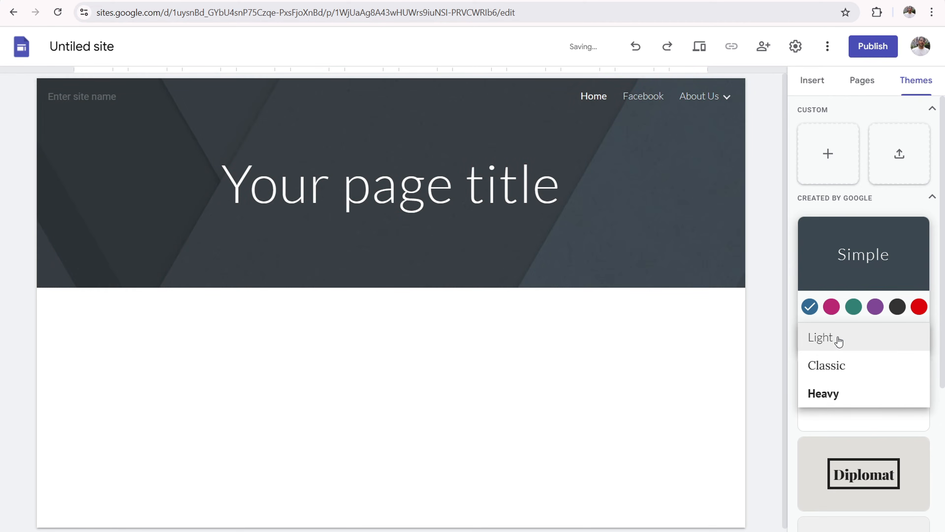
click(819, 365)
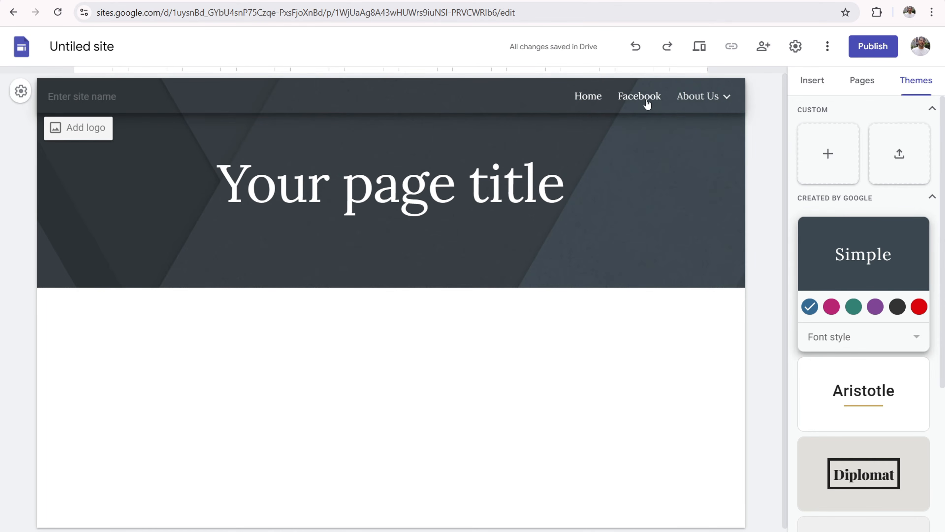
click(827, 339)
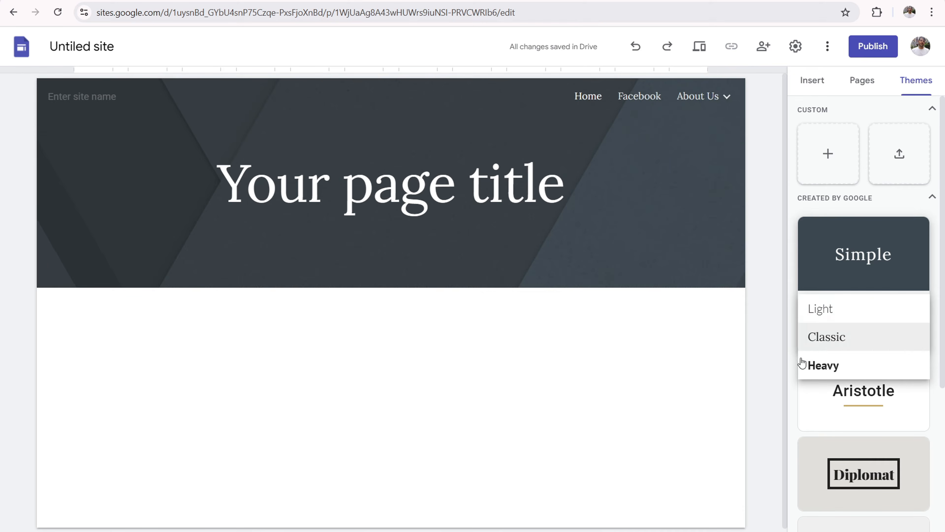
click(826, 365)
mouse_move(678, 140)
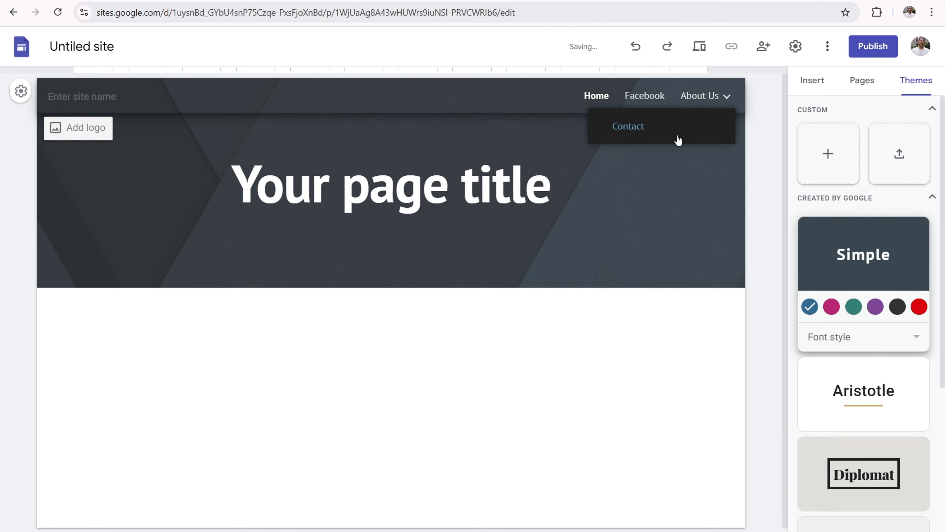
click(839, 337)
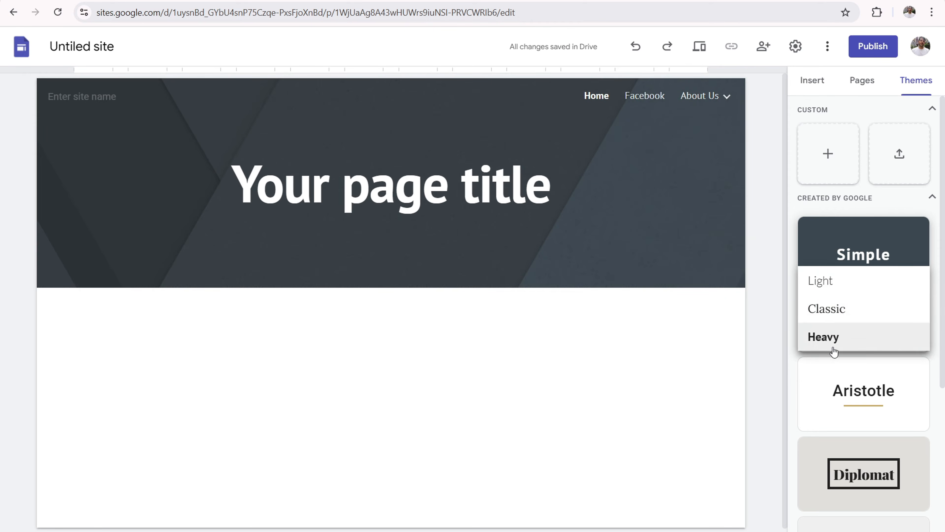
click(671, 228)
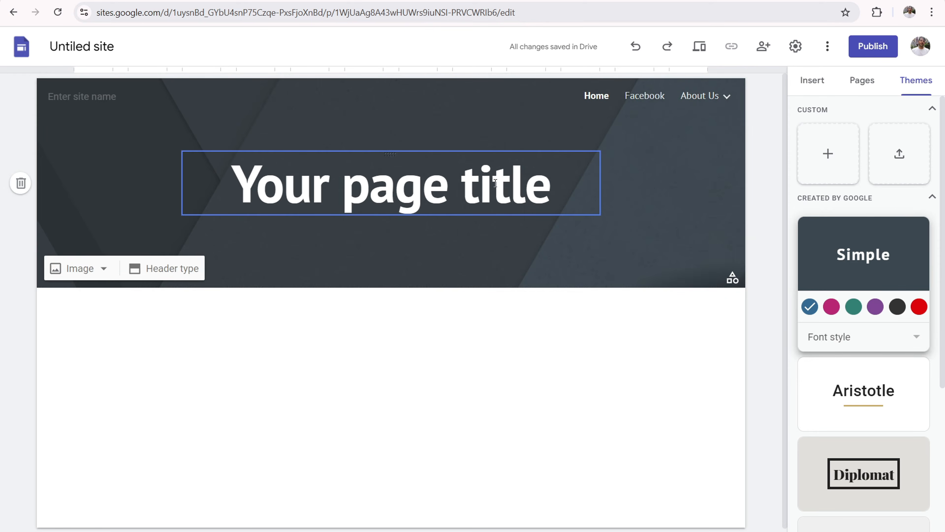
Step: View the font choices for the page title text and close the list
click(525, 185)
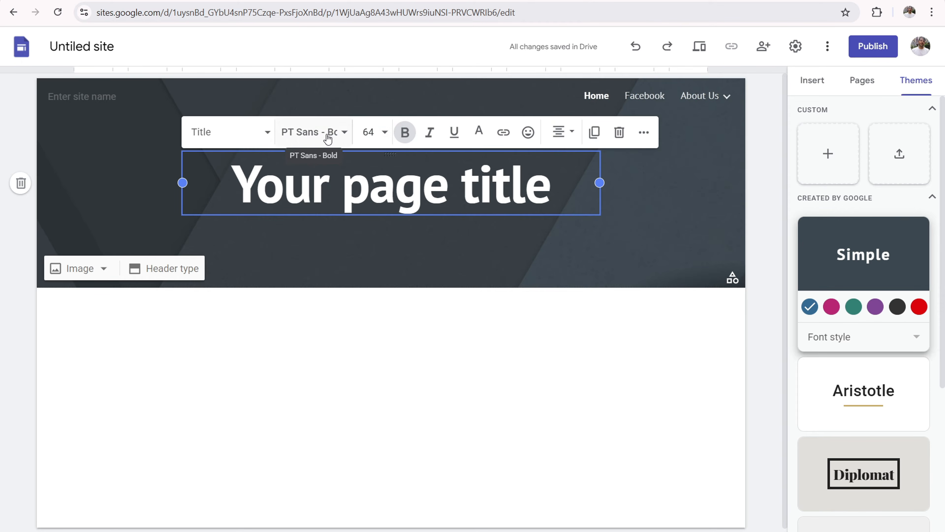
click(314, 132)
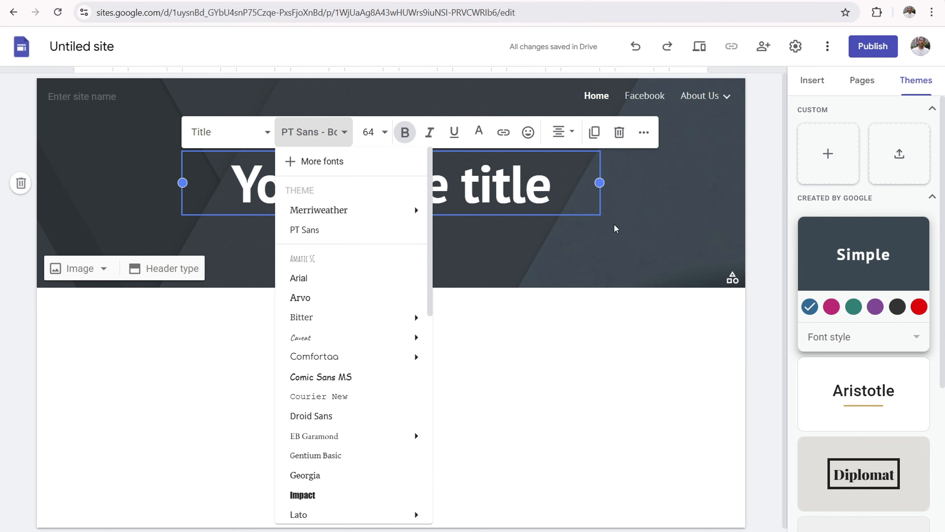
click(774, 169)
click(772, 165)
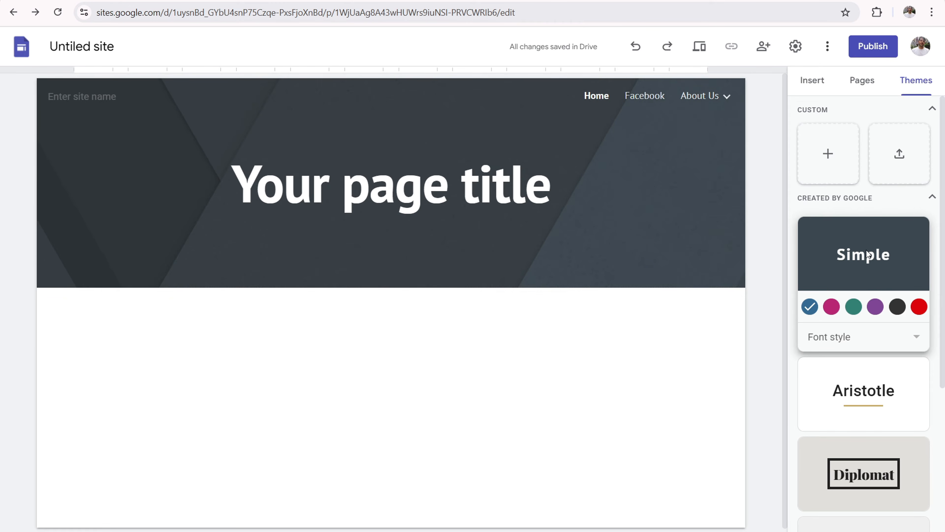
Step: Try the Diplomat theme on the site and switch to the Impression theme
scroll(863, 252, down, 5)
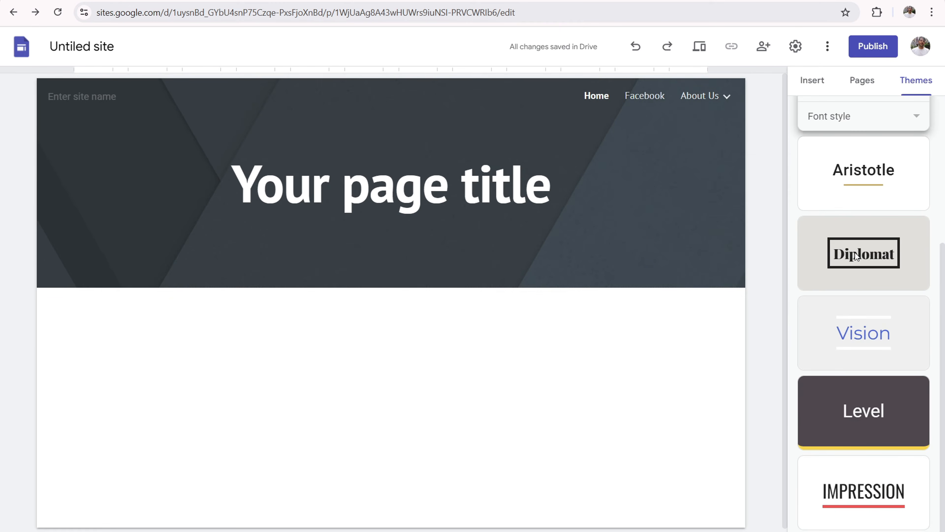
click(845, 472)
click(821, 183)
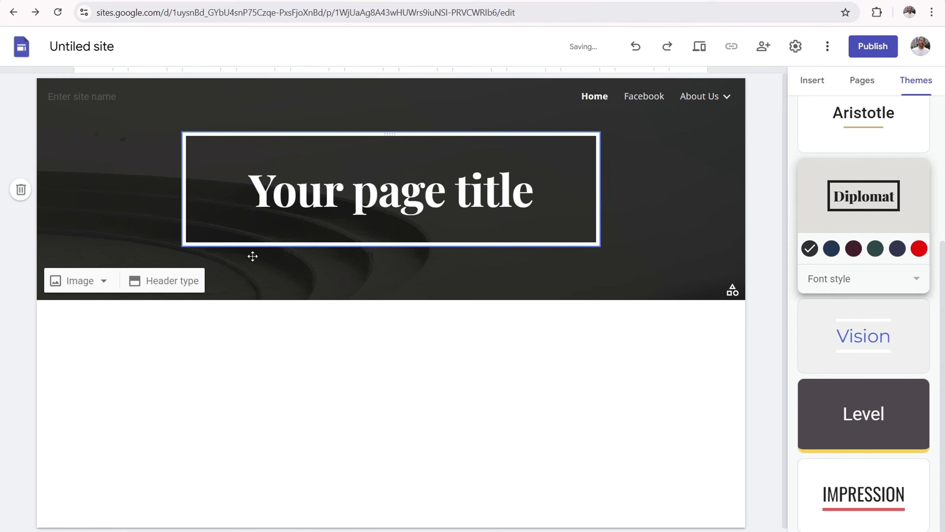
click(827, 469)
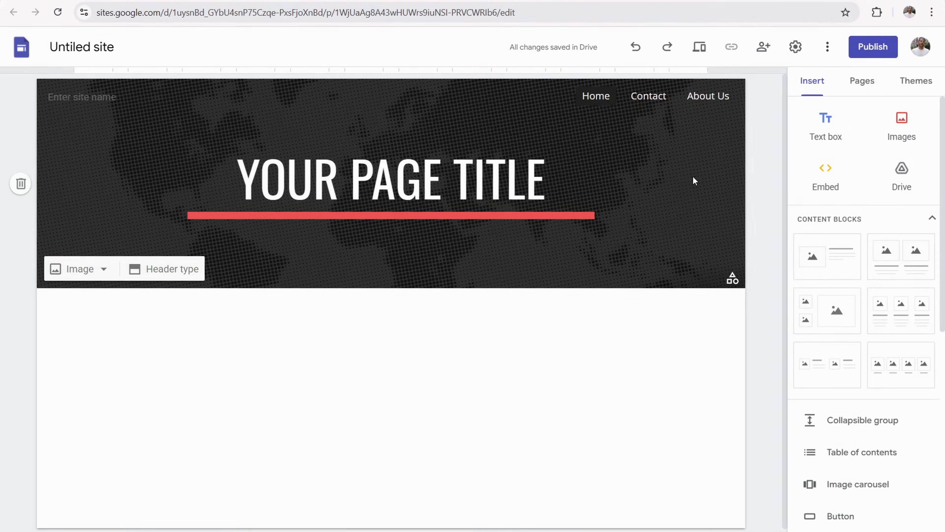
Step: Try the web address "website" for publishing the site and cancel the publishing
click(875, 52)
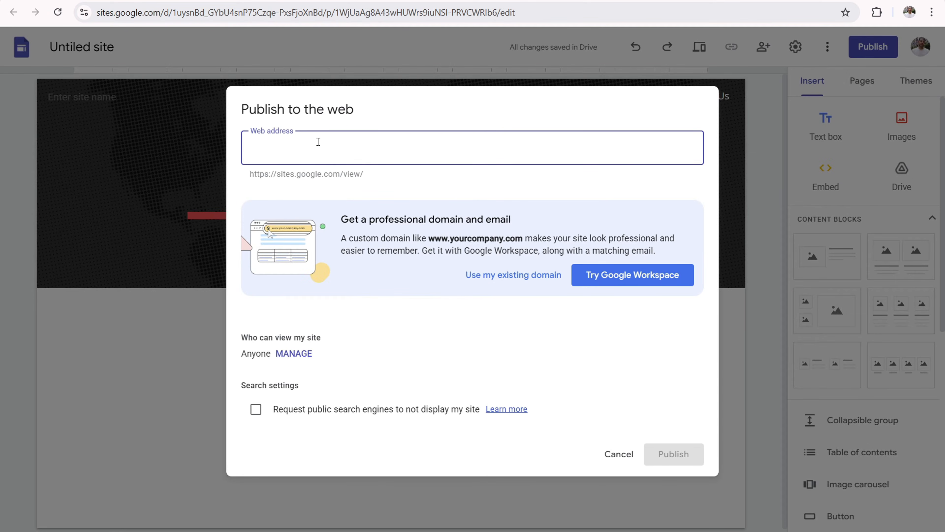
text(website)
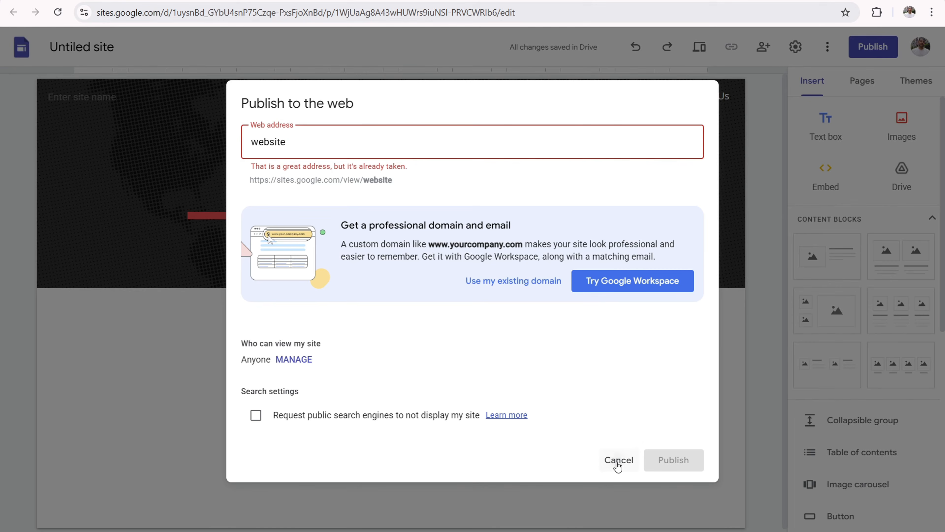
click(618, 461)
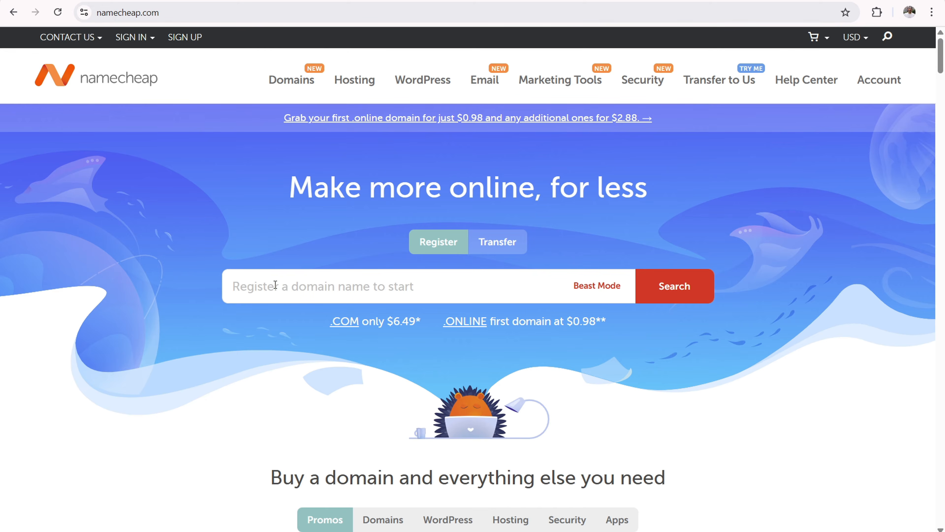
Step: Search Namecheap for the domain mysuperamazingwebsite.com
click(265, 281)
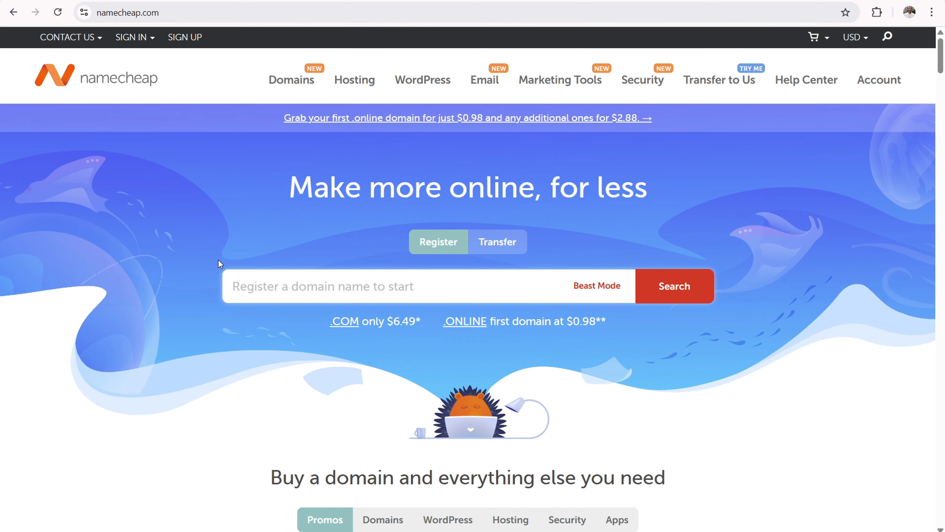
text(mysuperamazingwebsite.com)
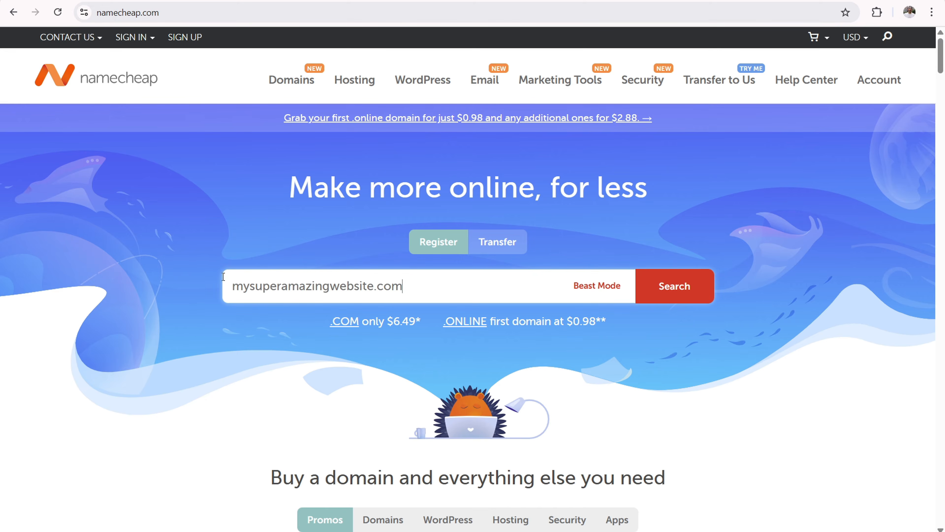
click(682, 288)
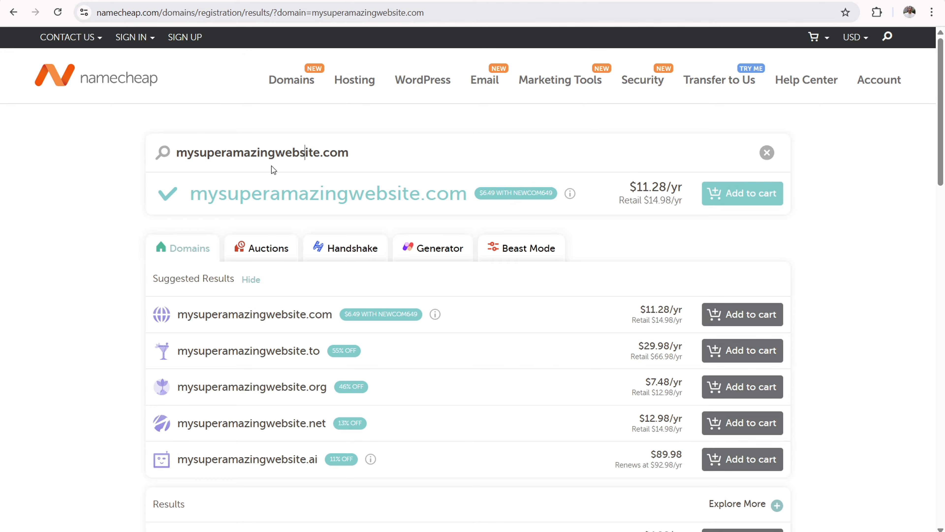
key(Return)
Step: Check the promo and price of mysuperamazingwebsite.com and take the domain through the cart to checkout
mouse_move(486, 195)
drag(480, 192, 502, 192)
click(616, 232)
drag(625, 186, 673, 203)
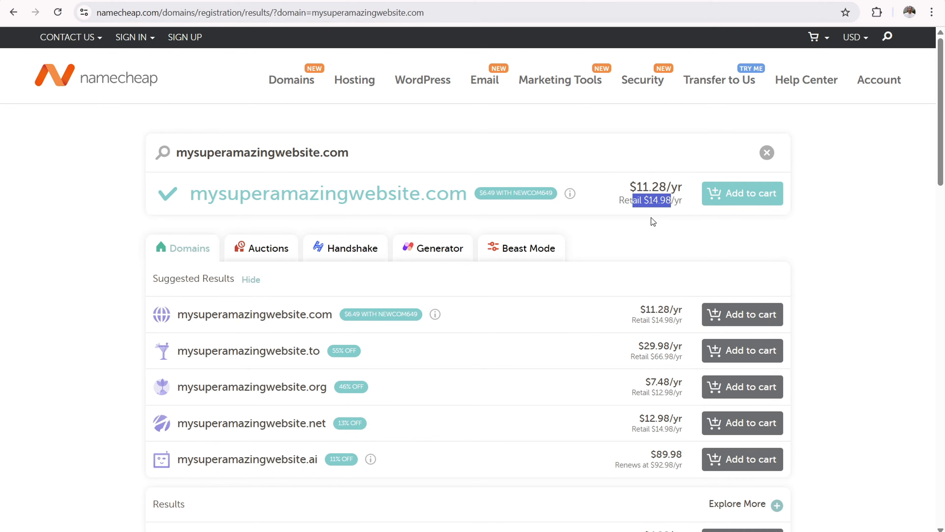
click(651, 227)
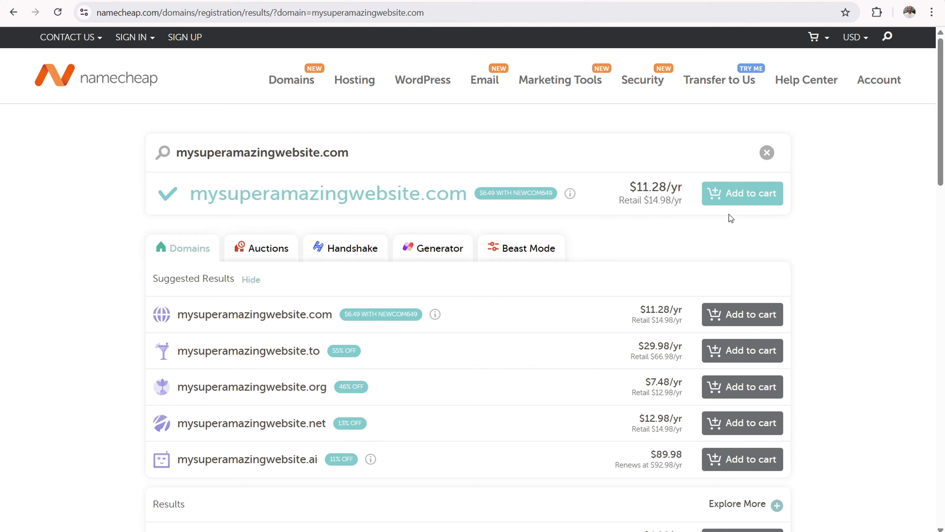
click(734, 190)
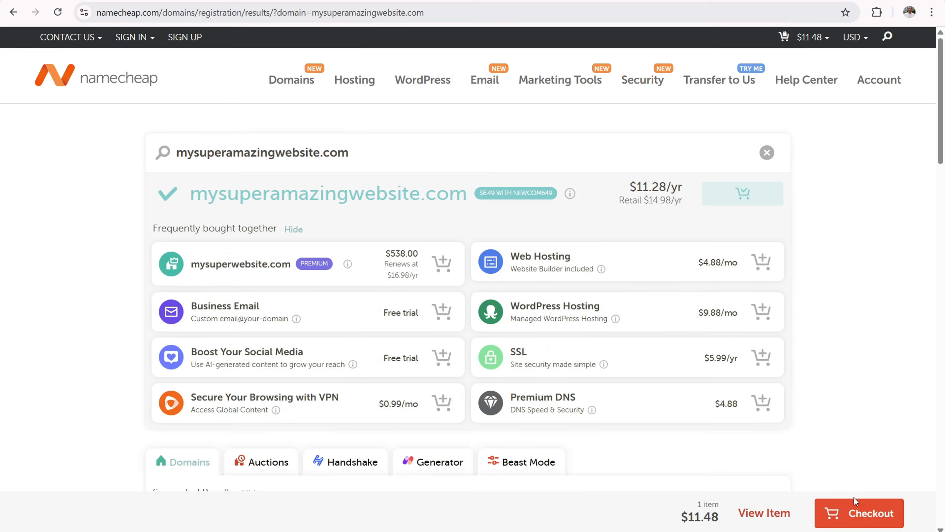
click(887, 513)
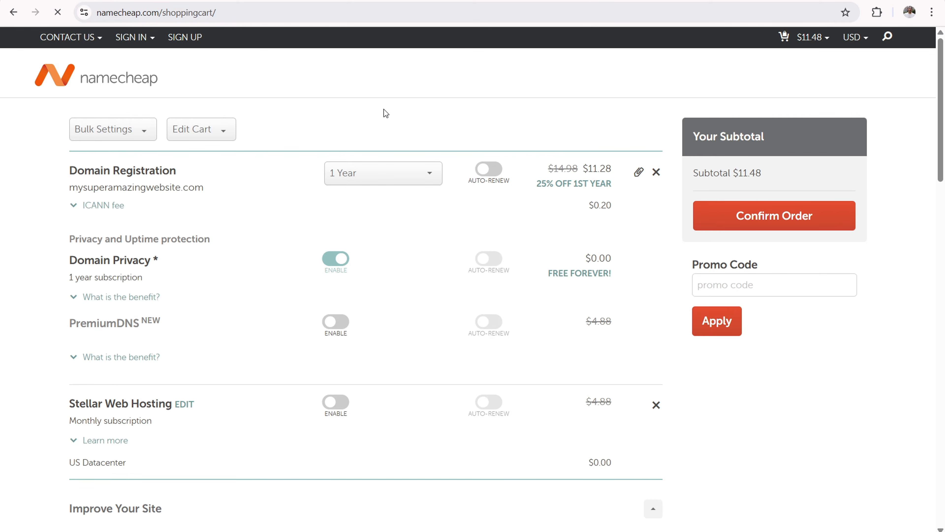
Step: Look through the available registration periods and the Domain Privacy entry for the domain in the shopping cart
drag(91, 172, 164, 172)
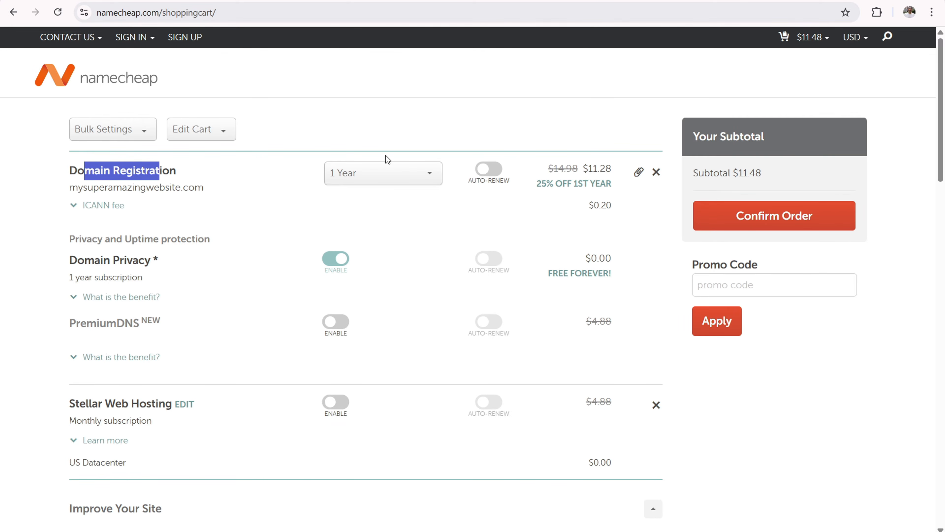
click(408, 179)
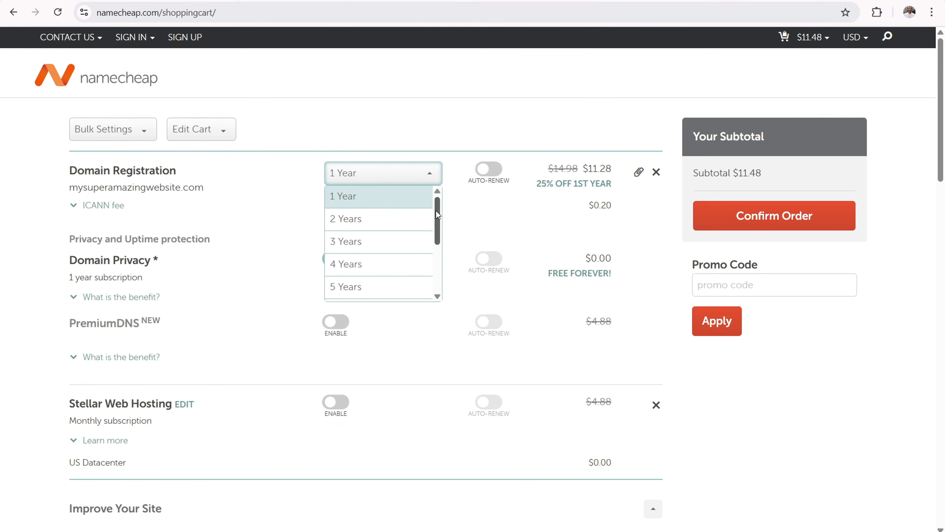
drag(436, 210, 436, 286)
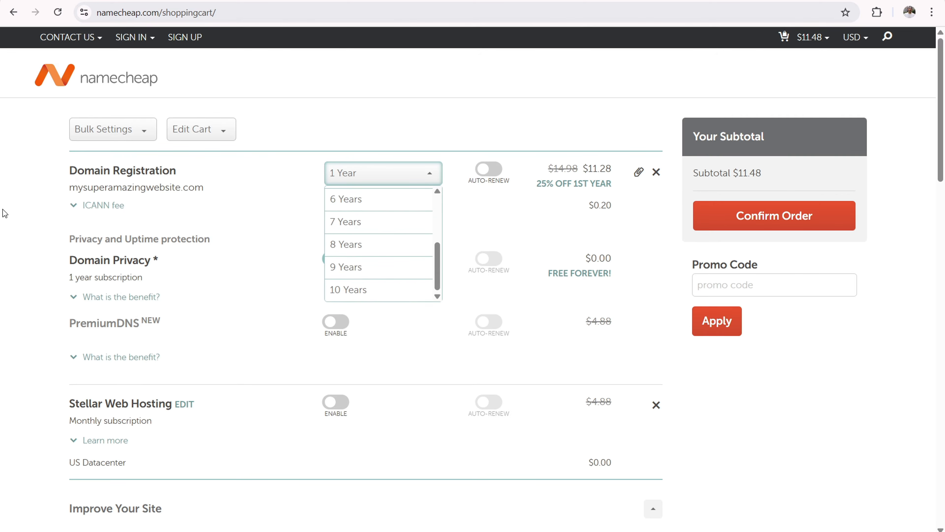
click(23, 223)
drag(79, 261, 138, 261)
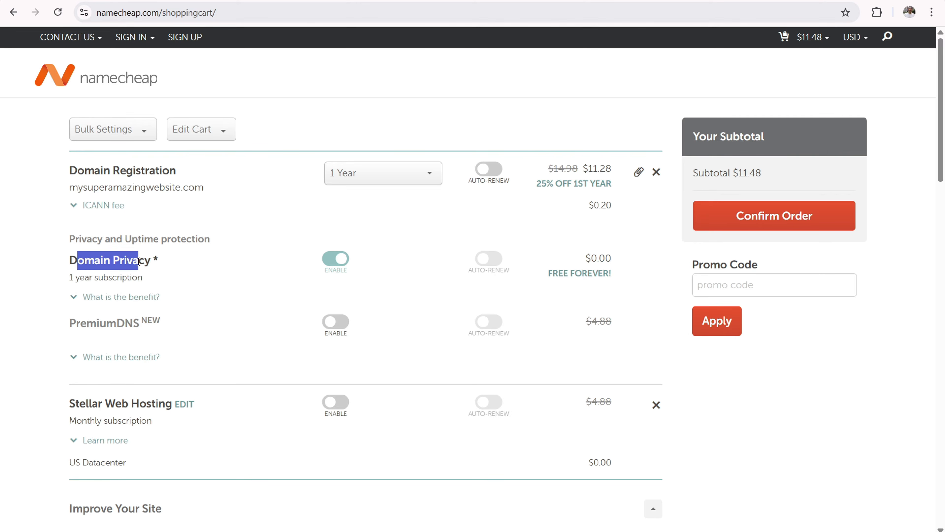
click(503, 93)
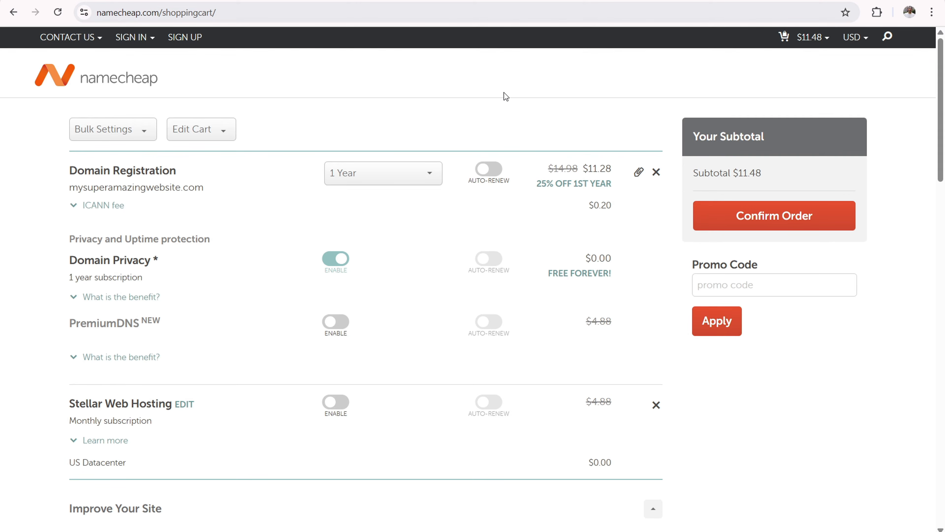
Step: Confirm the cart order and go through the account sign-up form and the order review
click(809, 216)
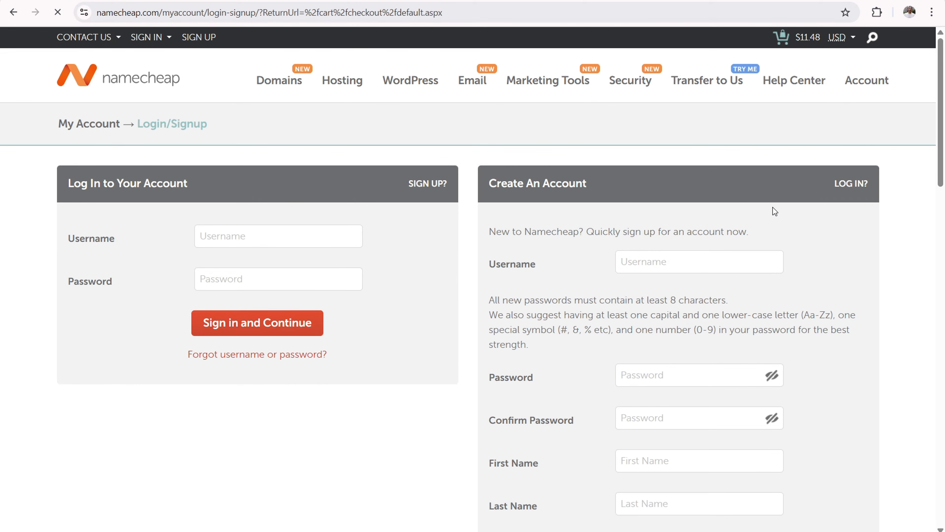
mouse_move(944, 141)
mouse_down()
mouse_move(944, 206)
mouse_move(944, 148)
mouse_up()
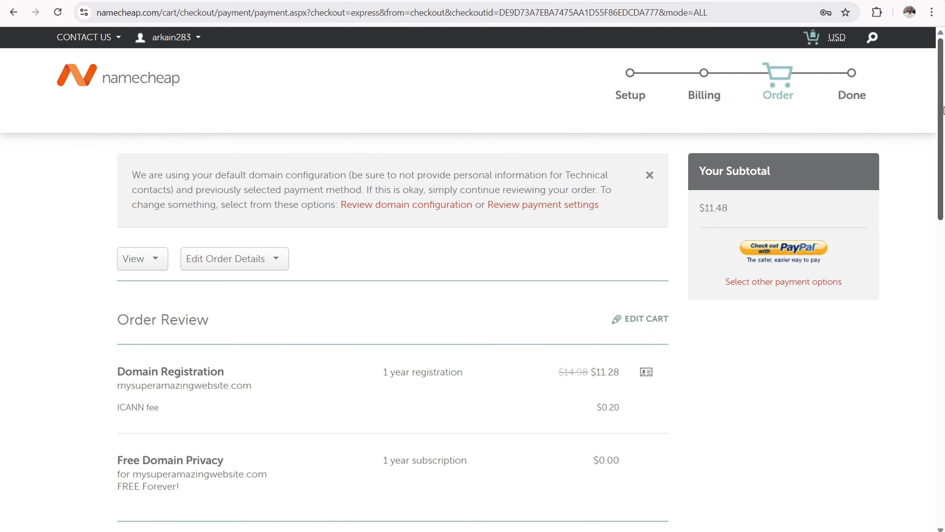
drag(944, 110, 943, 172)
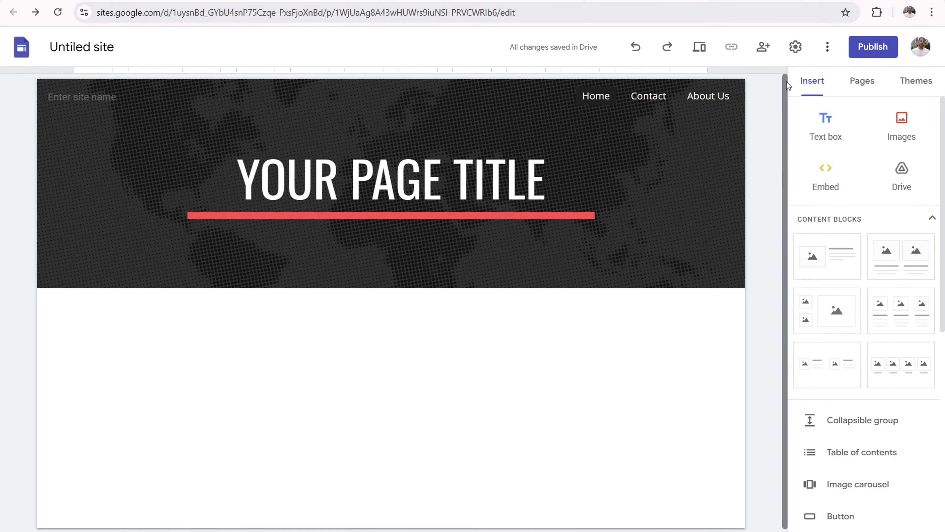
click(796, 48)
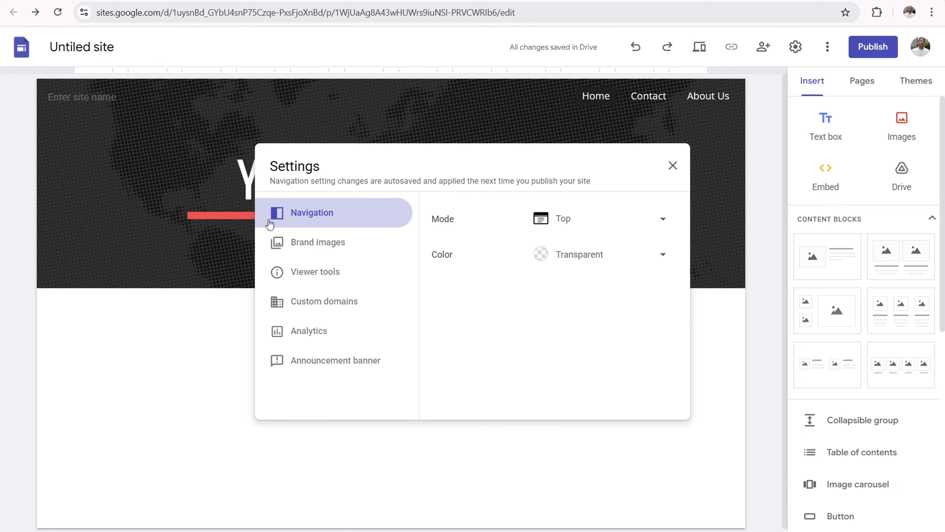
click(320, 303)
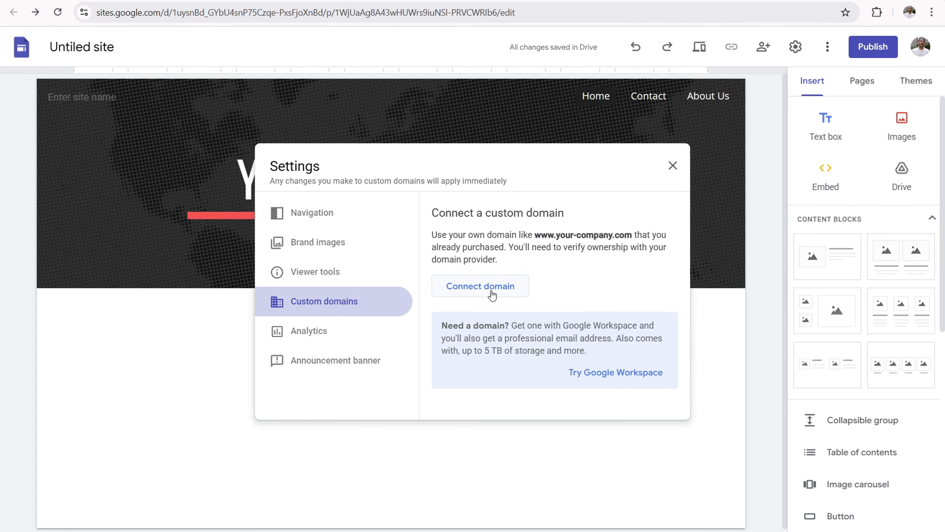
click(480, 295)
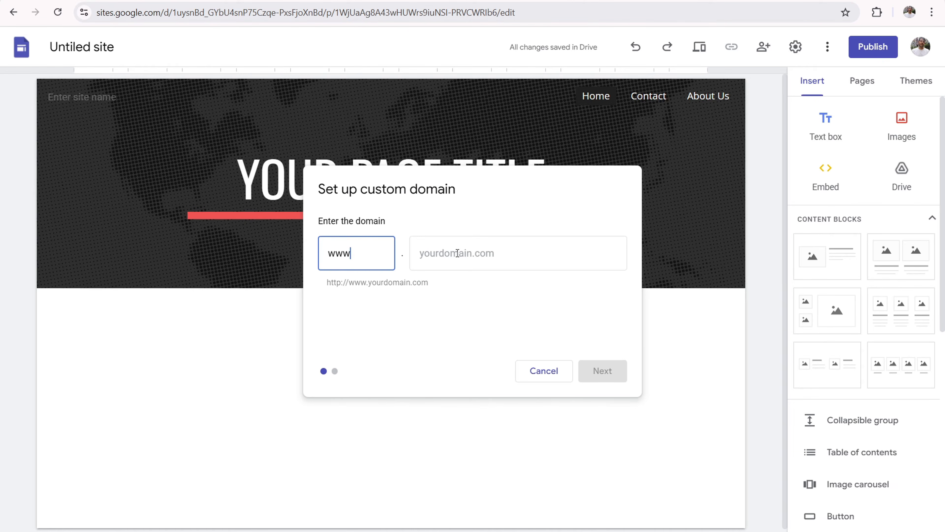
click(484, 253)
text(vlo)
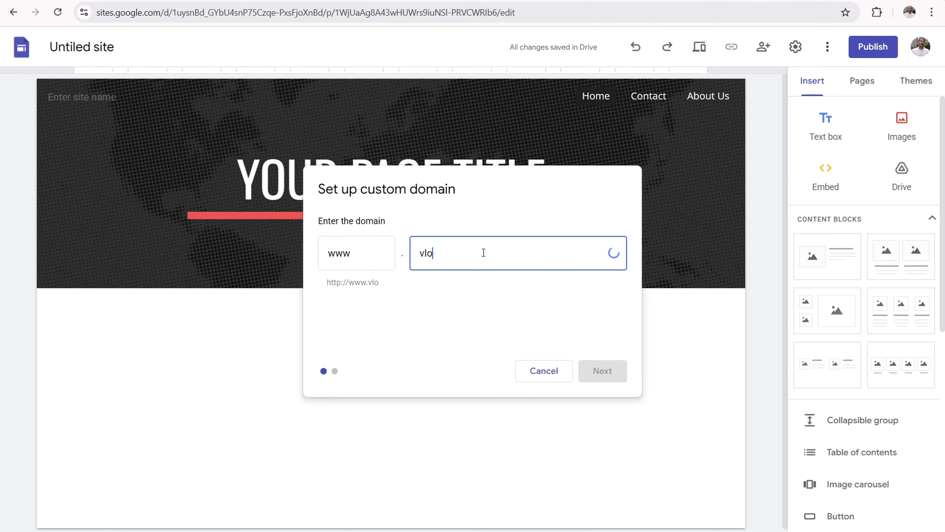
text(ghow.com)
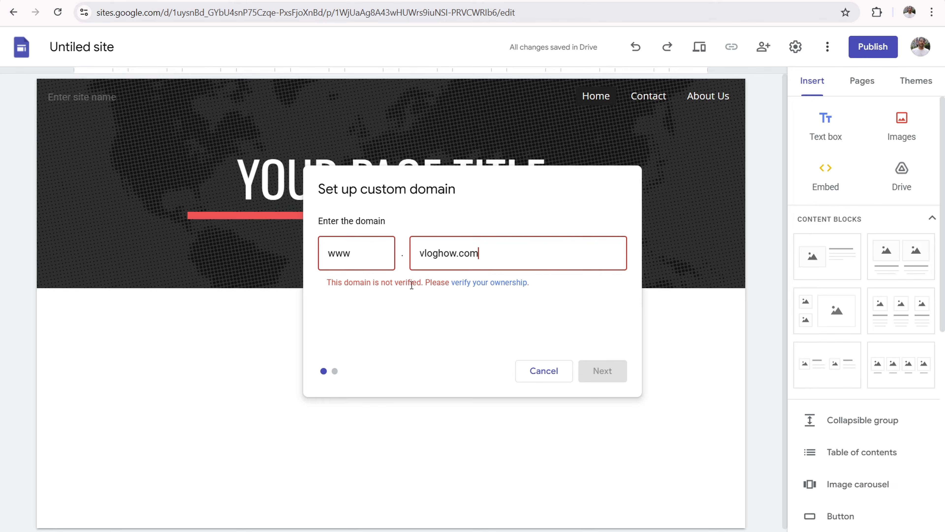
click(478, 284)
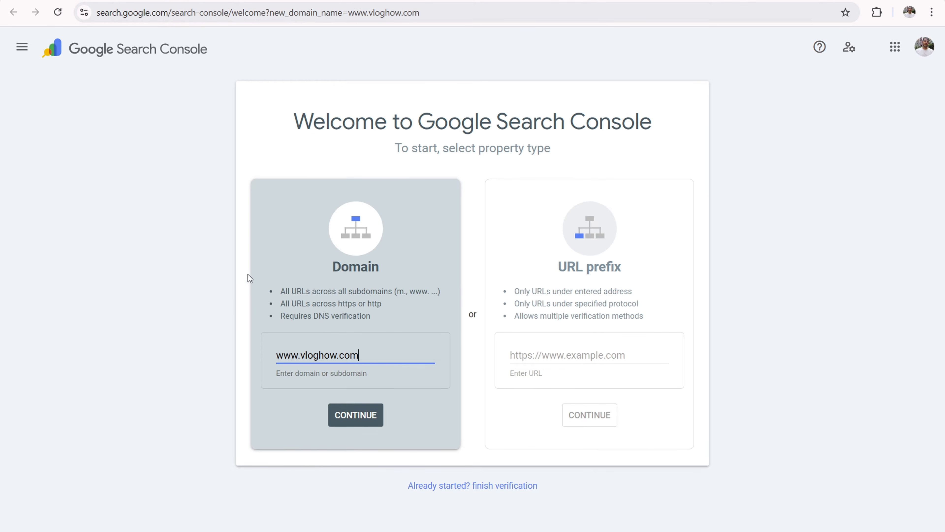
click(355, 414)
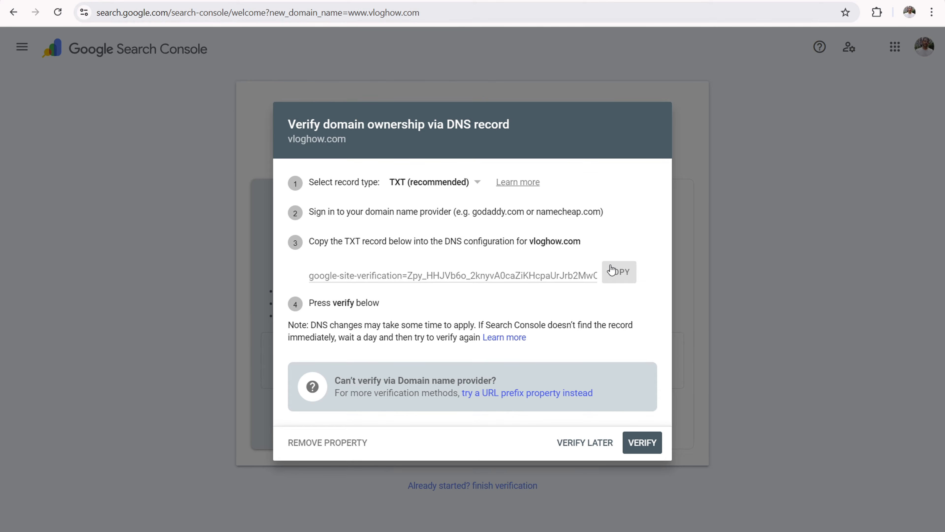
click(620, 277)
Step: Switch to Namecheap and open the host records in the Advanced DNS settings of vloghow.com
key(ctrl+Tab)
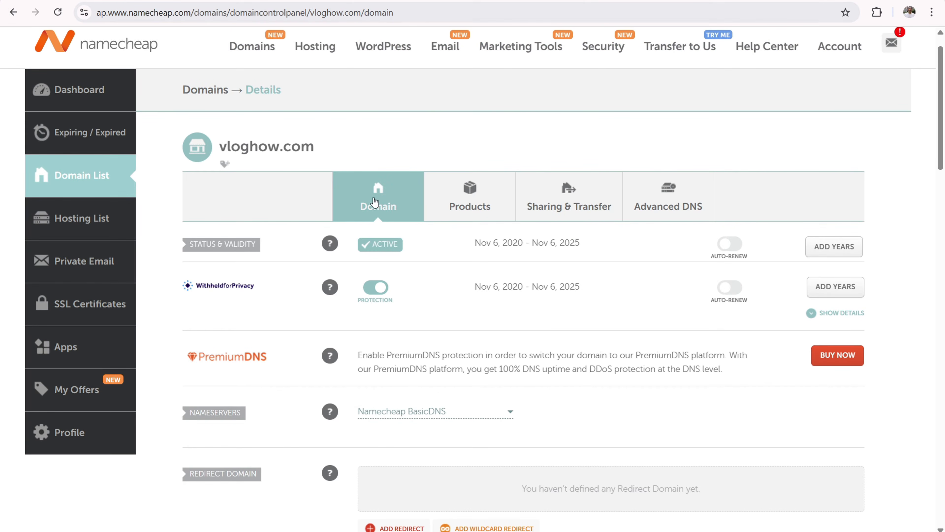
click(675, 209)
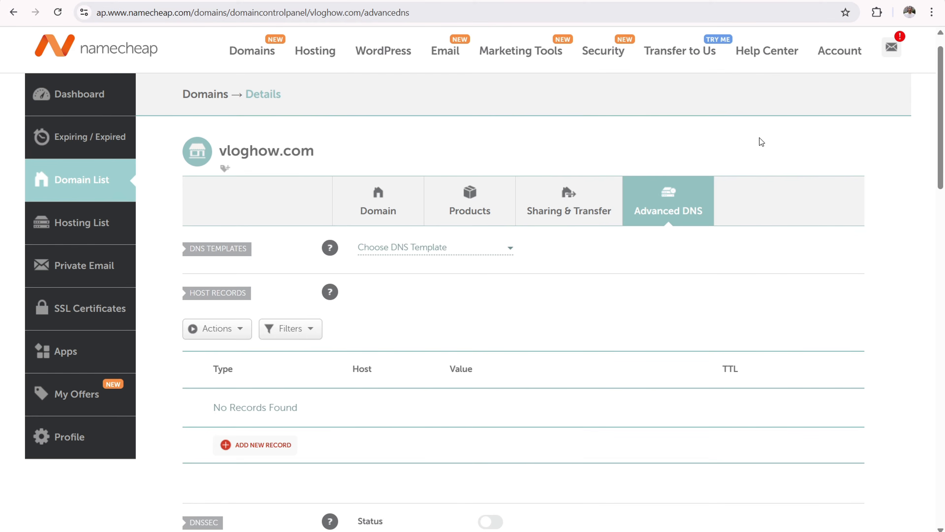
scroll(937, 108, down, 3)
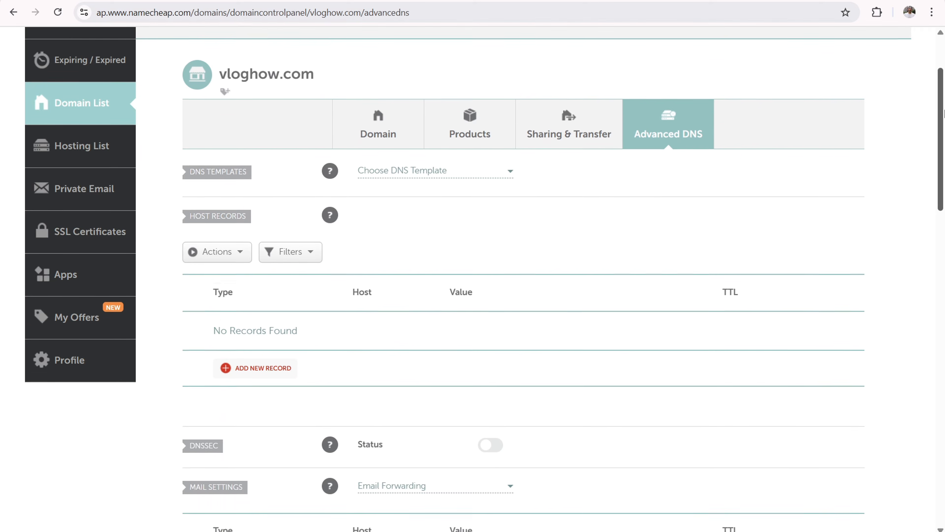
drag(188, 176, 246, 176)
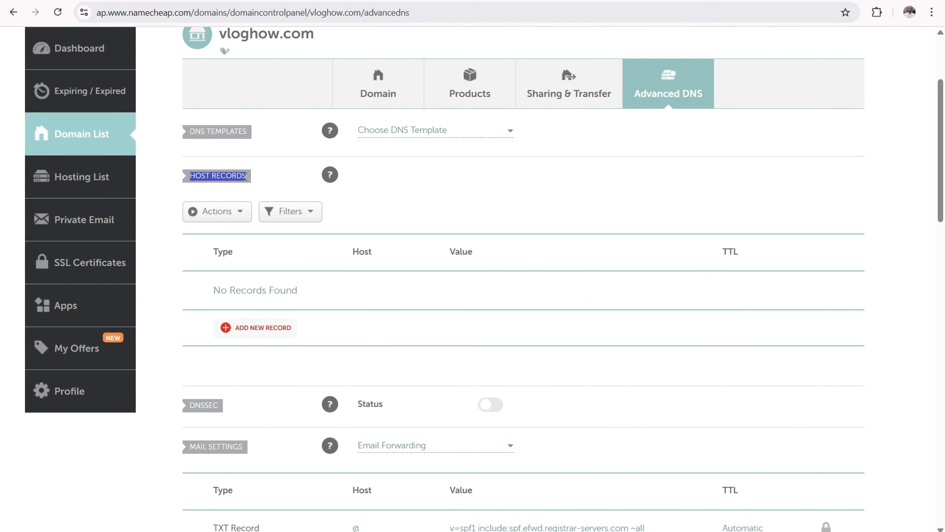
Step: Add a TXT host record with host @ and the copied Google site verification code as its value
click(264, 328)
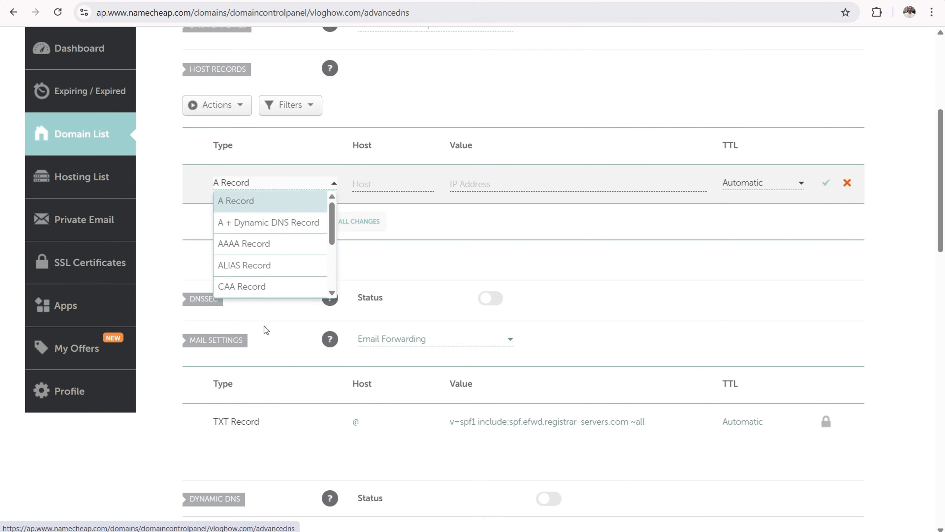
drag(330, 209, 329, 256)
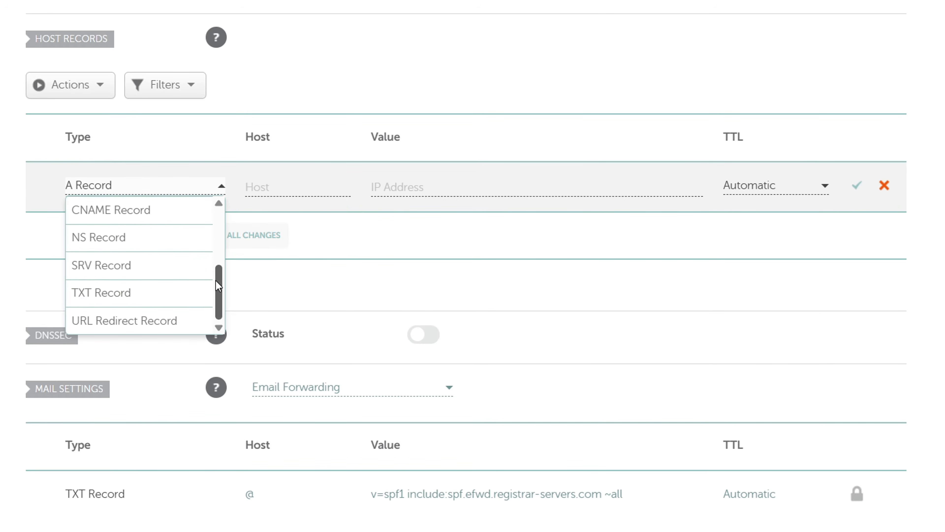
click(112, 294)
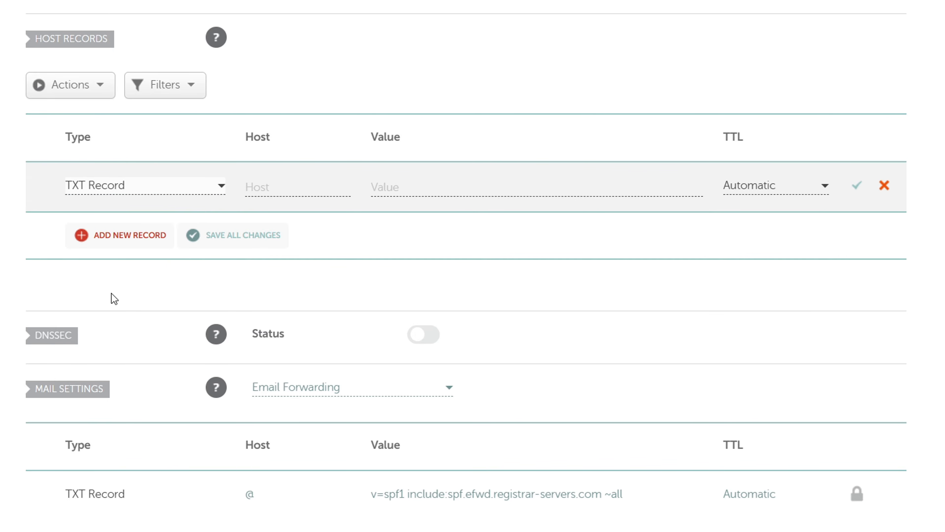
click(392, 189)
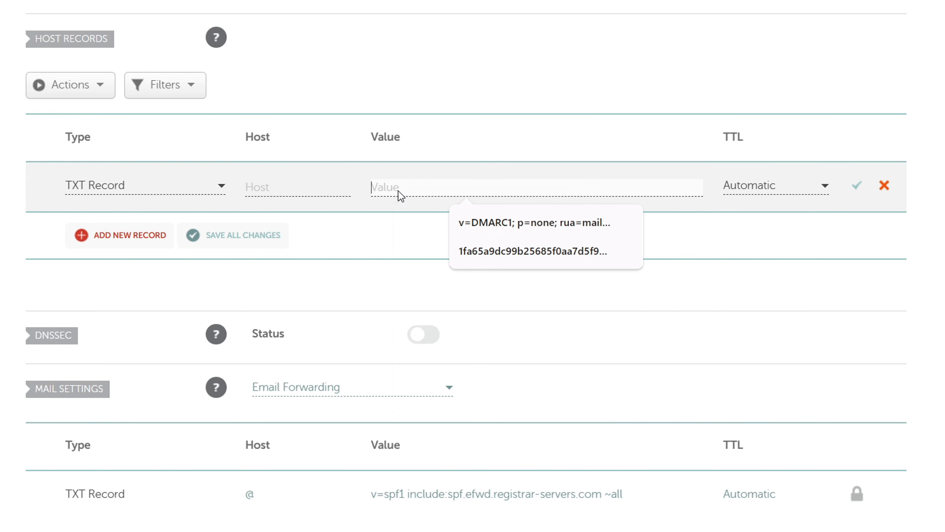
right_click(401, 190)
click(411, 382)
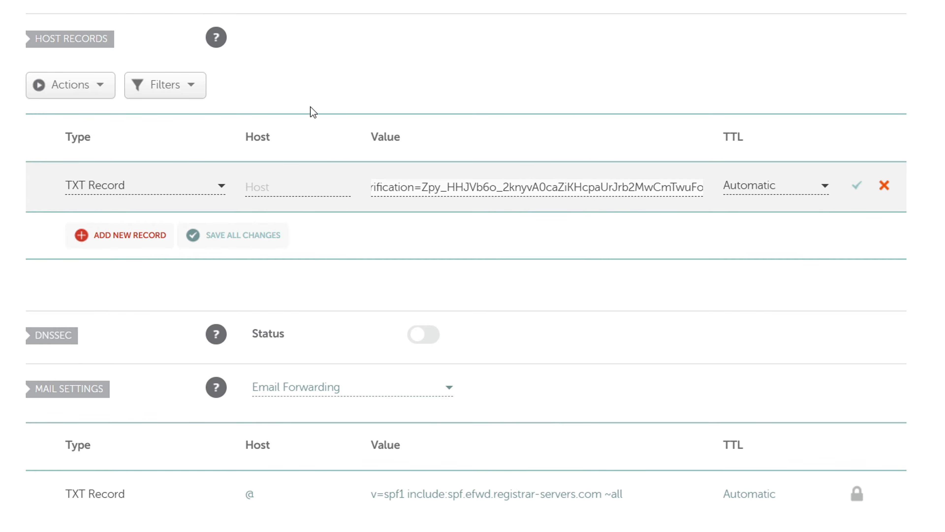
click(281, 186)
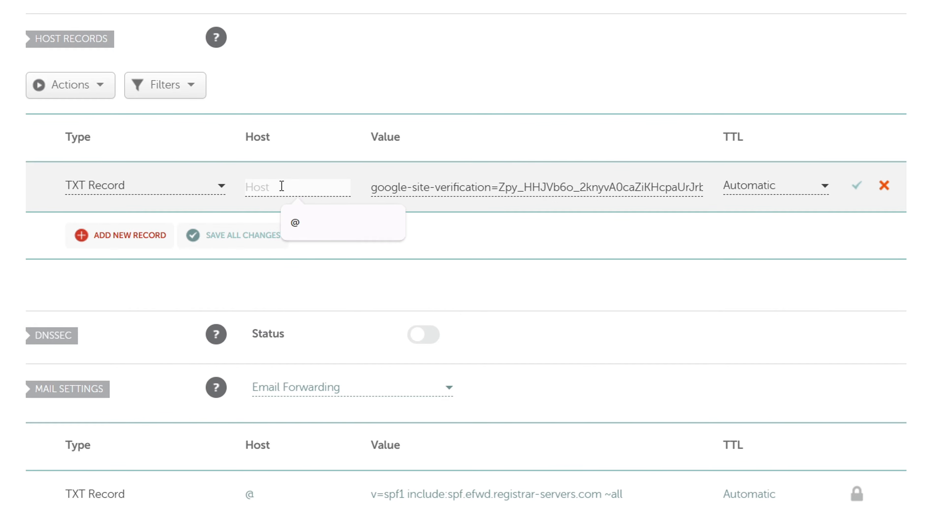
click(325, 220)
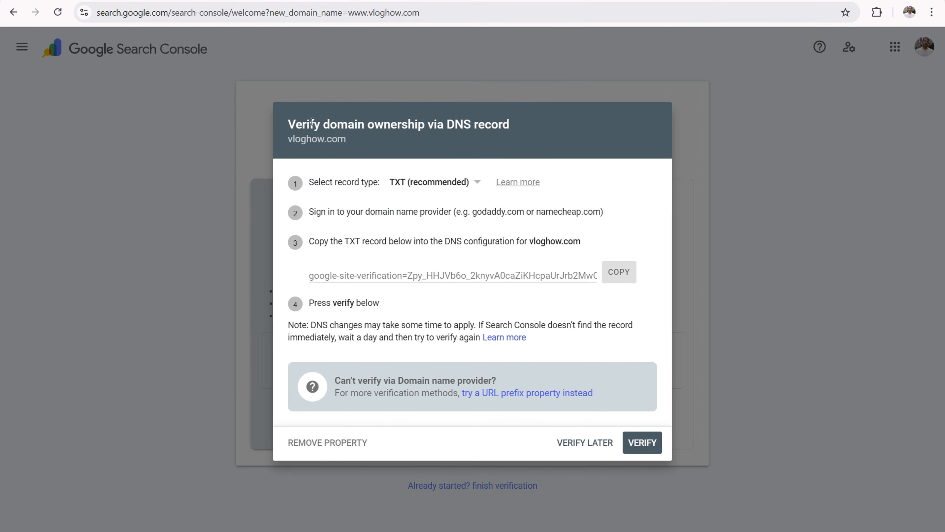
Step: Switch to Search Console, verify ownership of vloghow.com through the DNS record and go to the property
drag(297, 125, 494, 114)
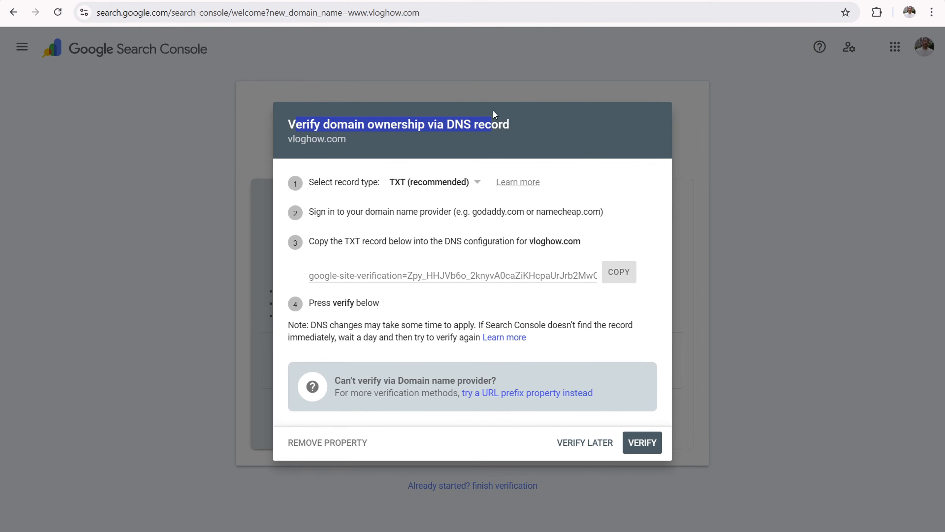
click(643, 444)
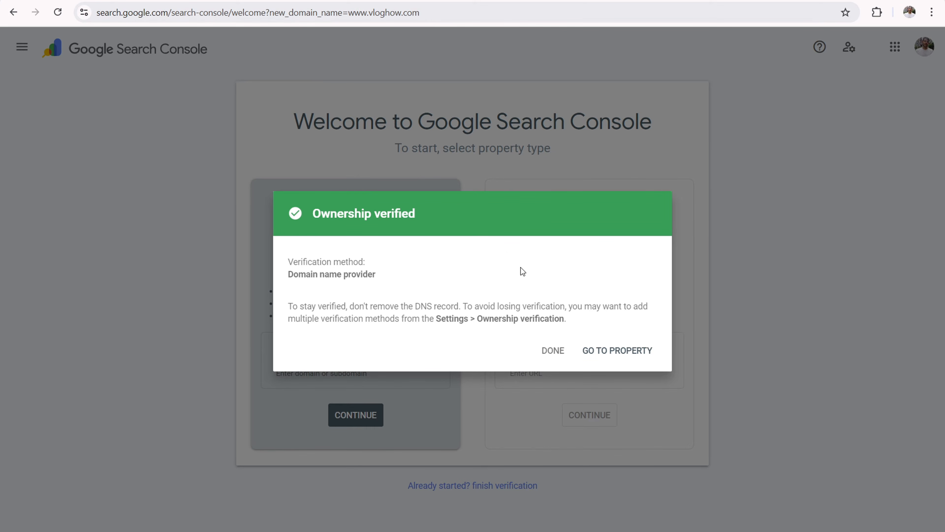
click(607, 351)
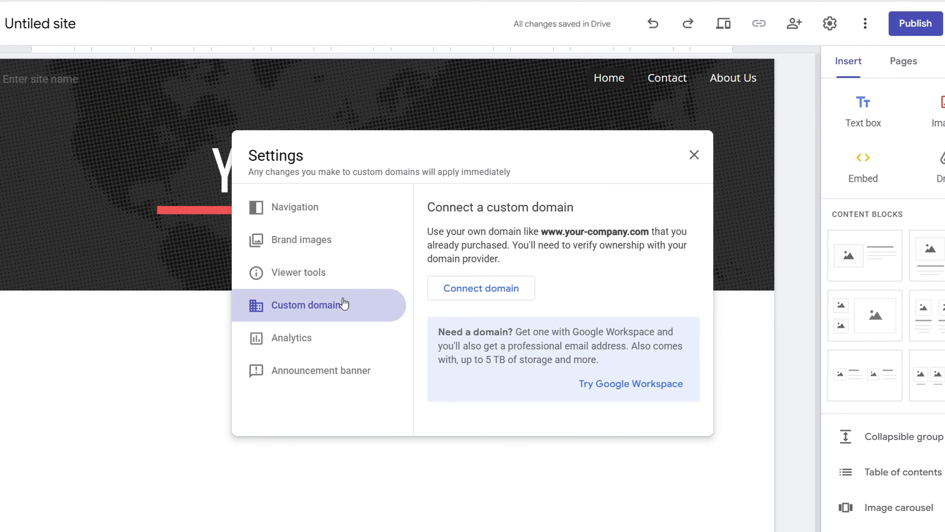
click(484, 292)
click(494, 251)
text(vloghow.com)
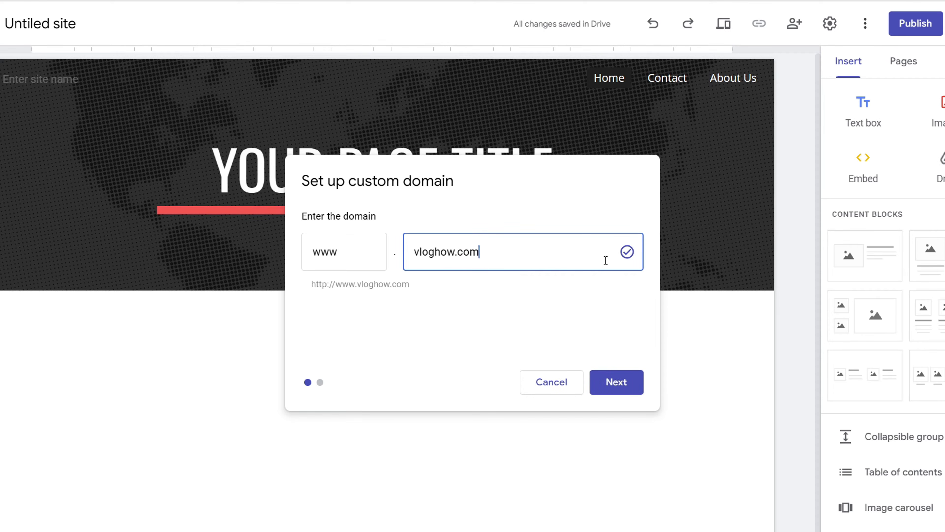
click(616, 383)
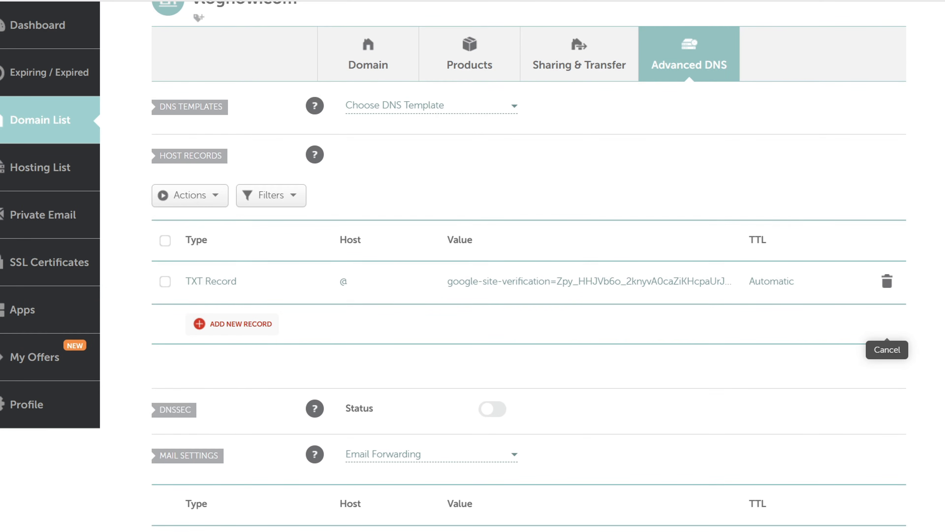
Step: Switch to Namecheap's Advanced DNS settings and start a new CNAME host record
scroll(855, 112, up, 1)
scroll(437, 126, down, 2)
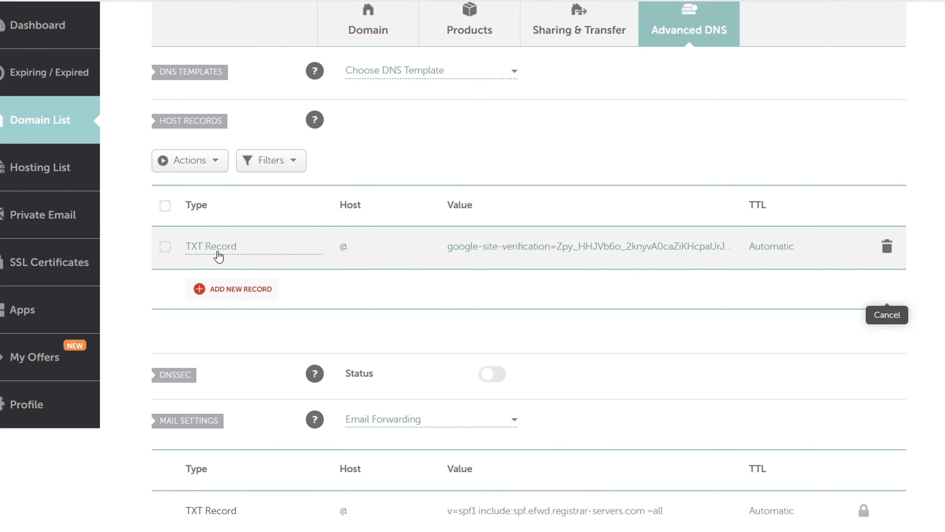
click(247, 294)
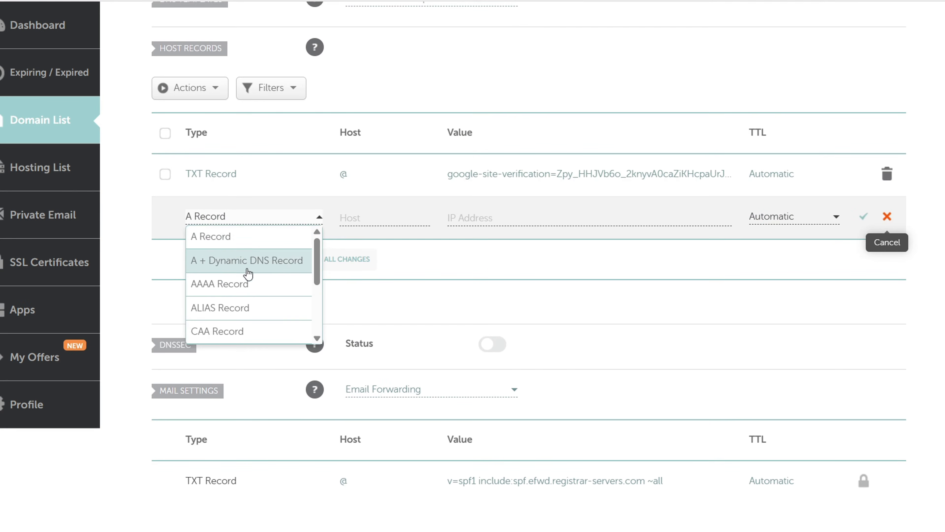
scroll(294, 272, down, 3)
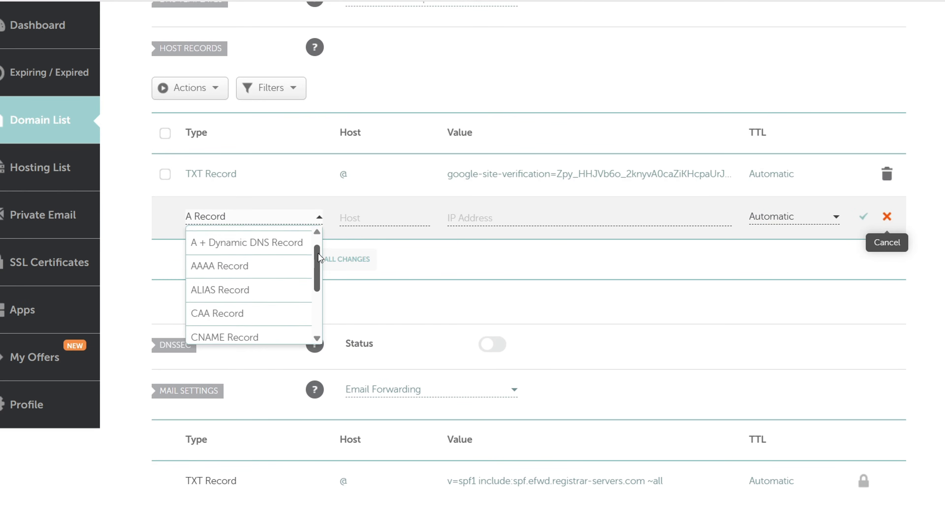
click(253, 287)
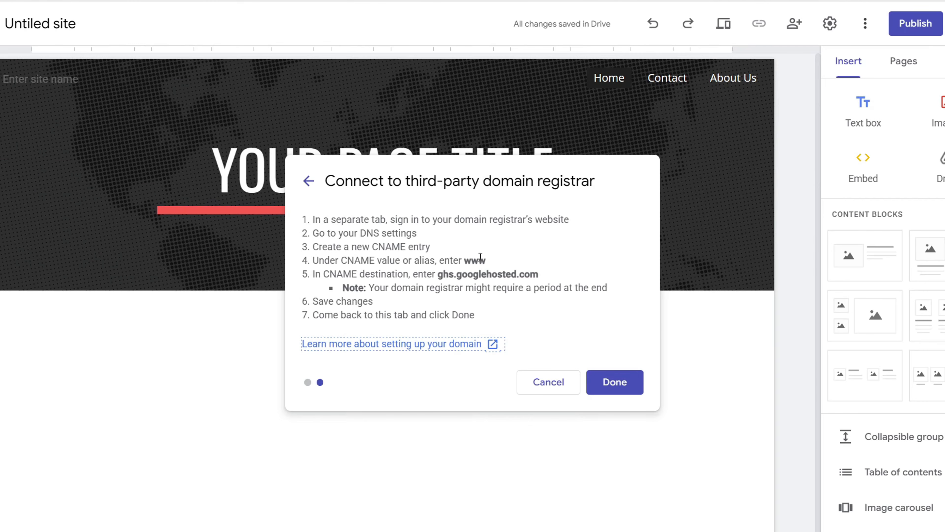
Step: Switch to Google Sites and copy the CNAME destination ghs.googlehosted.com from the registrar instructions
double_click(467, 259)
click(445, 271)
drag(439, 274, 538, 273)
right_click(525, 274)
click(549, 289)
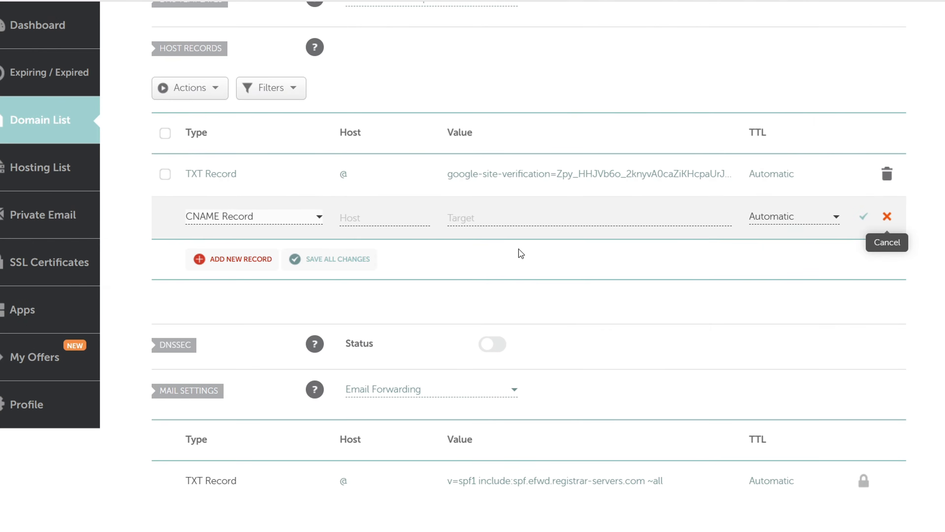
Step: In Namecheap, give the new CNAME record the target ghs.googlehosted.com and host www, and save it
click(503, 220)
right_click(502, 219)
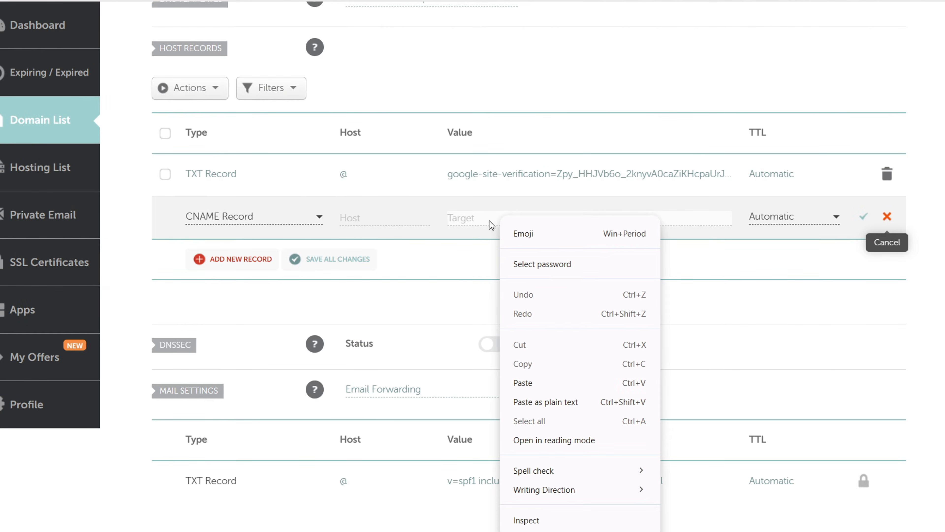
click(517, 377)
click(371, 218)
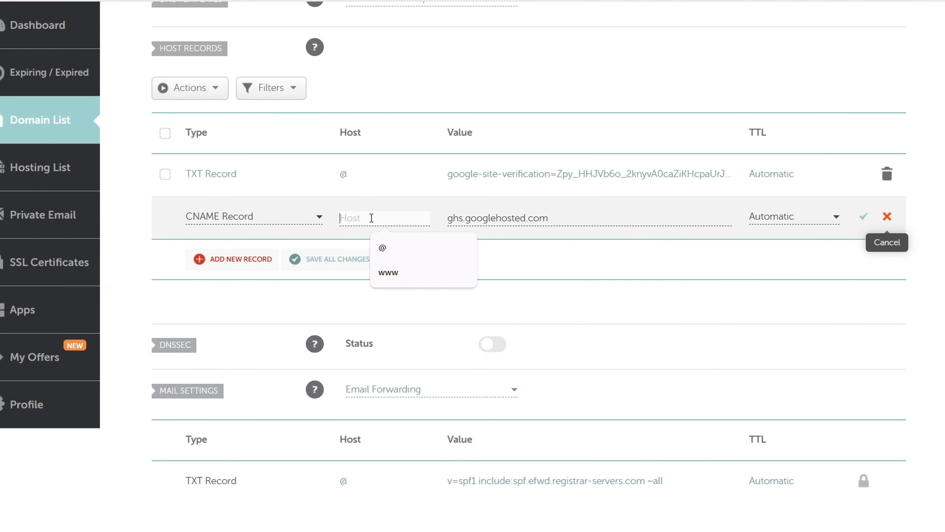
text(www)
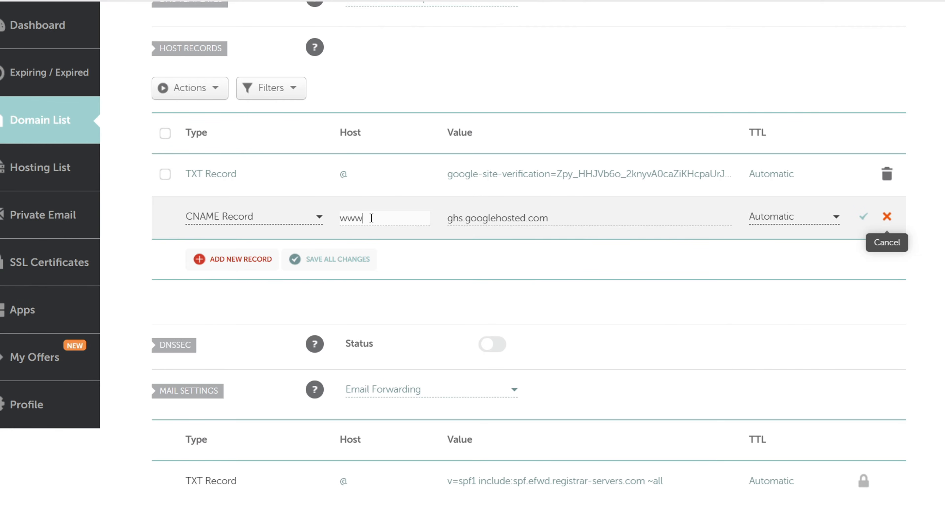
click(863, 219)
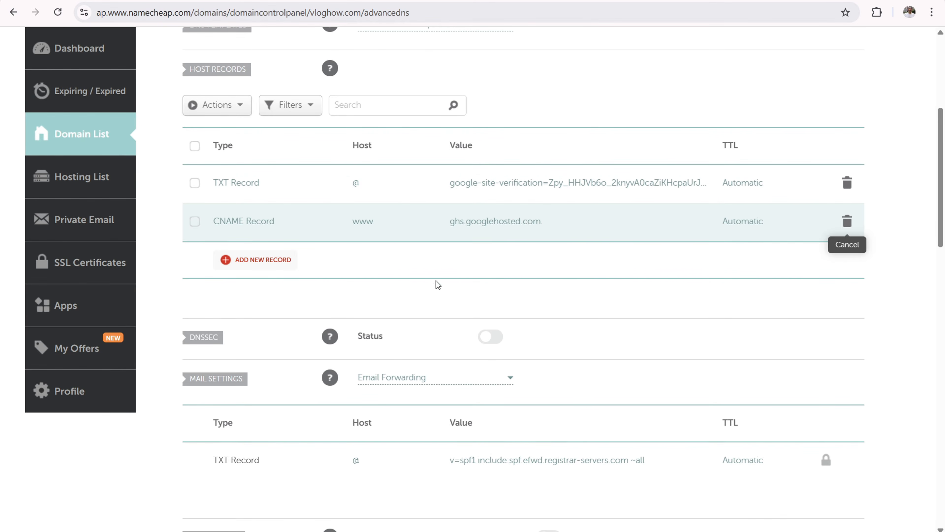
Step: Return to Google Sites, finish the custom domain setup and review the custom domain in the publishing settings
click(128, 1)
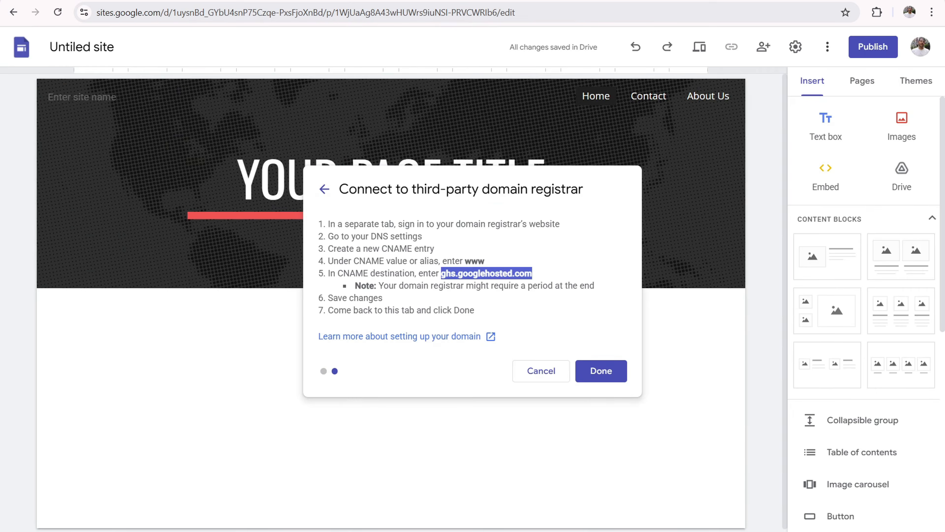
click(462, 256)
click(587, 360)
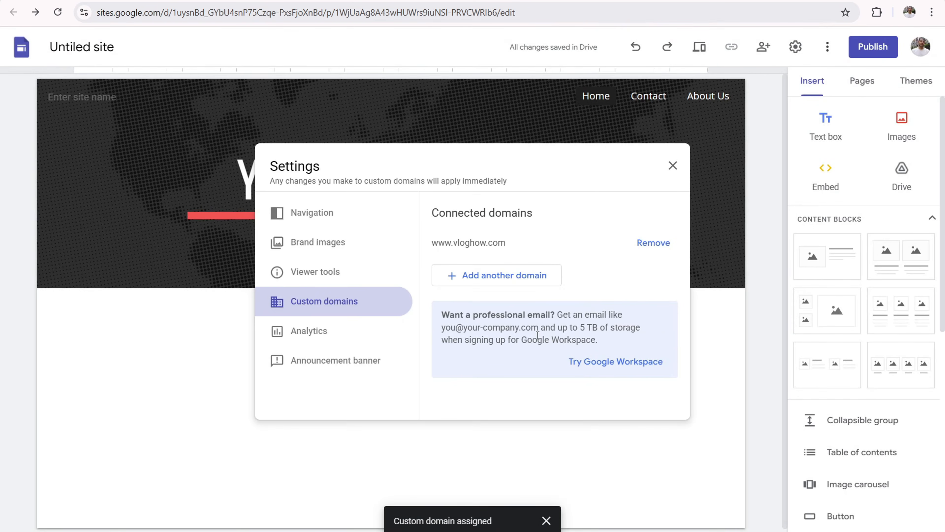
drag(446, 212, 527, 216)
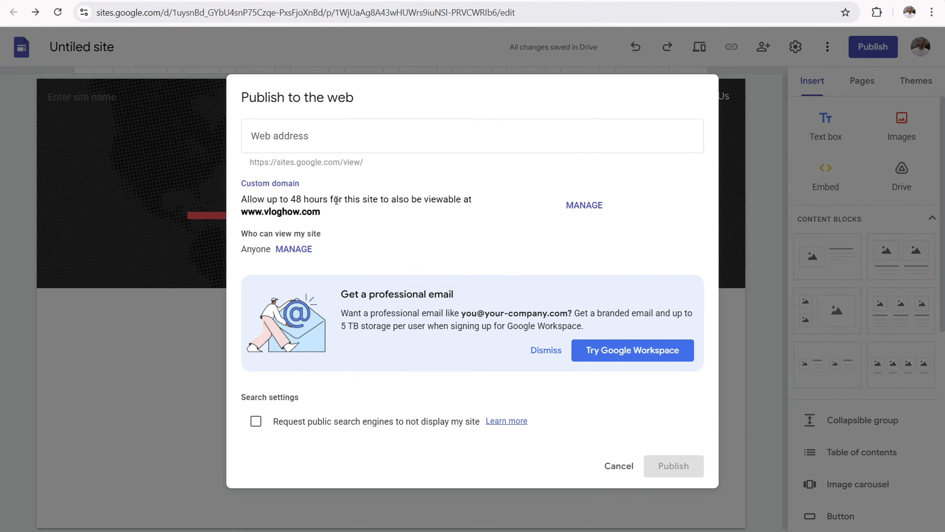
drag(313, 184, 386, 201)
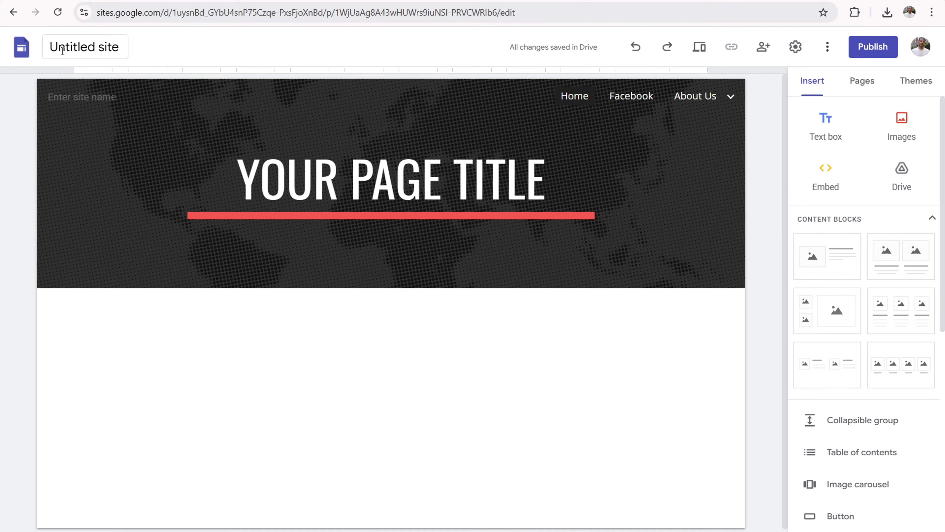
Step: Rename the site document as Vlog How and check the site name in the page header
click(120, 48)
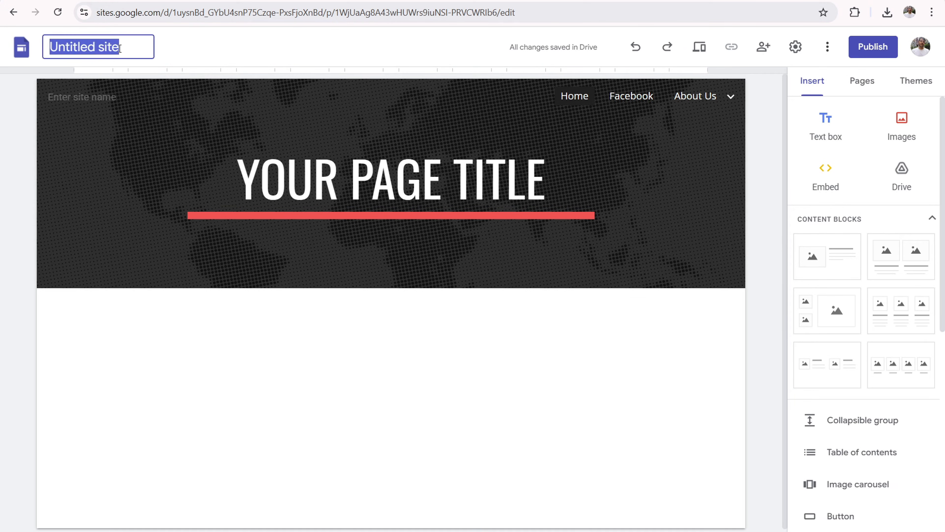
text(Vlog How)
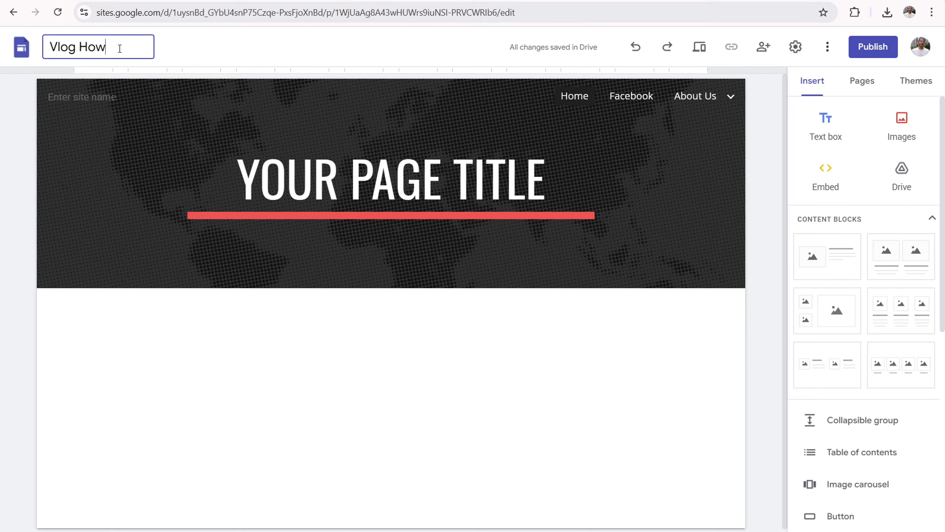
key(Return)
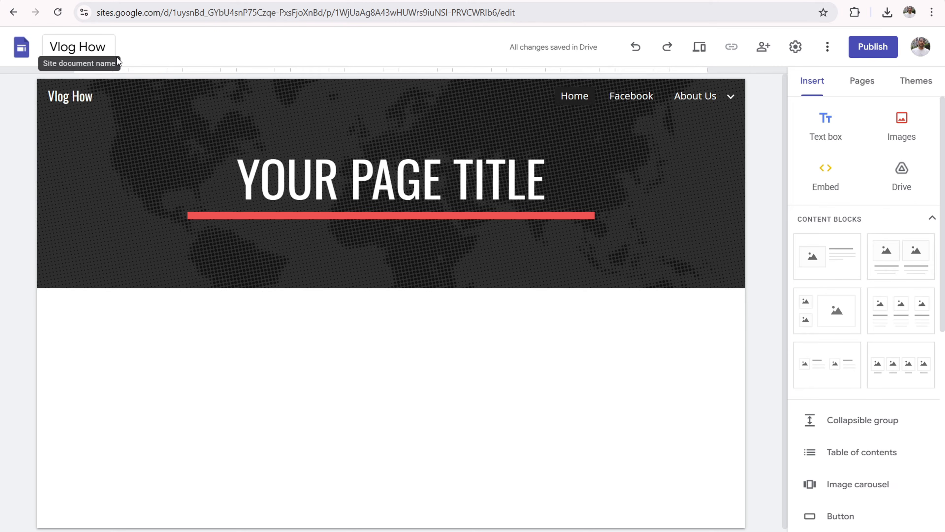
mouse_move(102, 93)
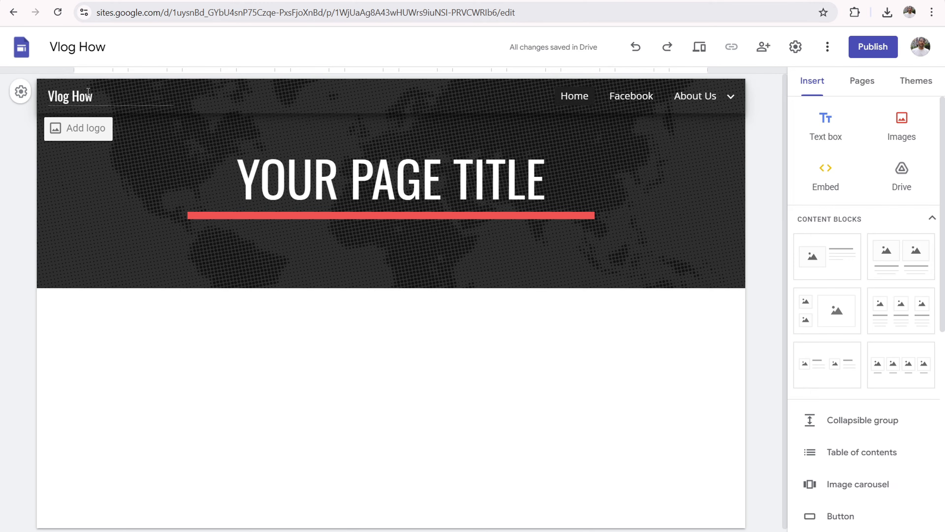
drag(97, 96, 51, 93)
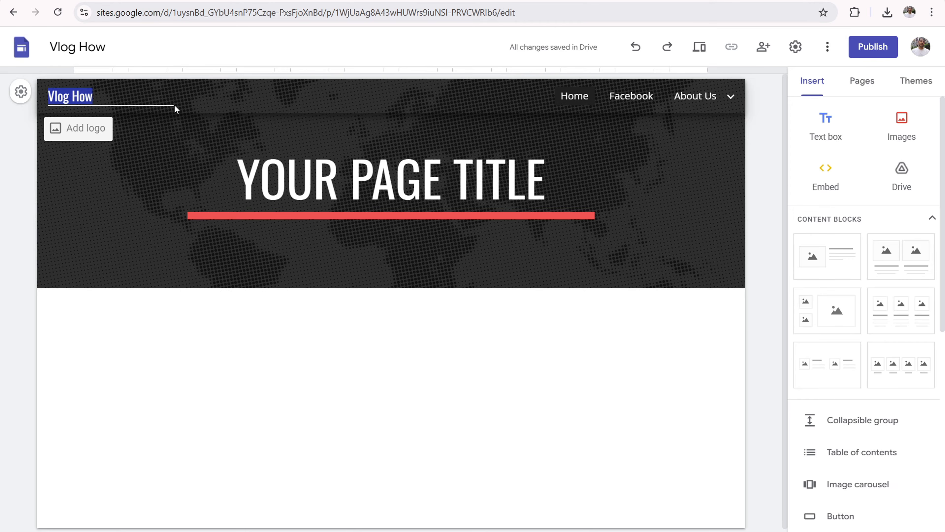
Step: Upload VLOG HOW (1).png as the site logo
click(88, 128)
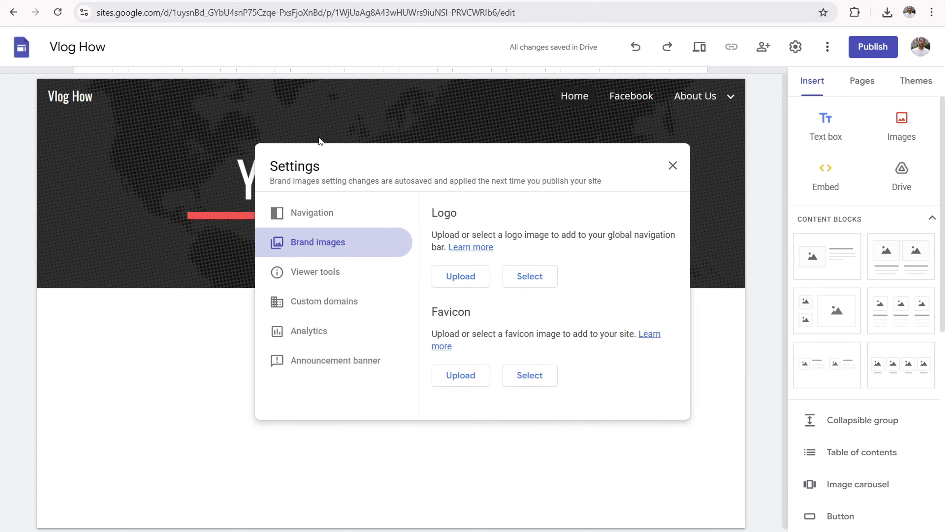
click(460, 282)
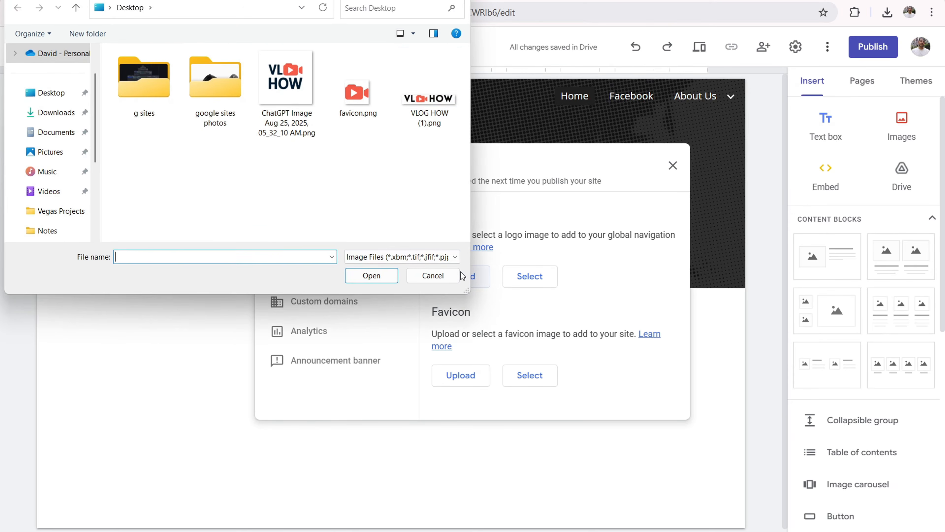
click(429, 105)
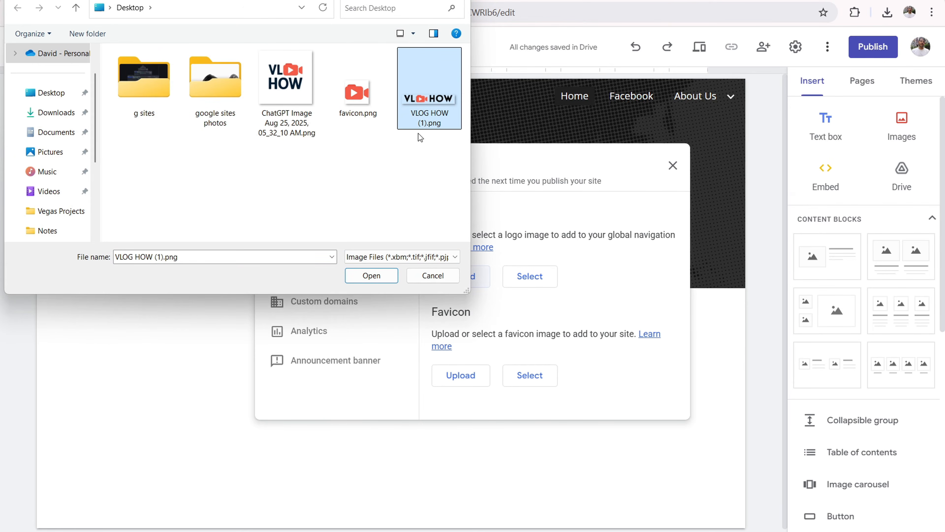
click(376, 280)
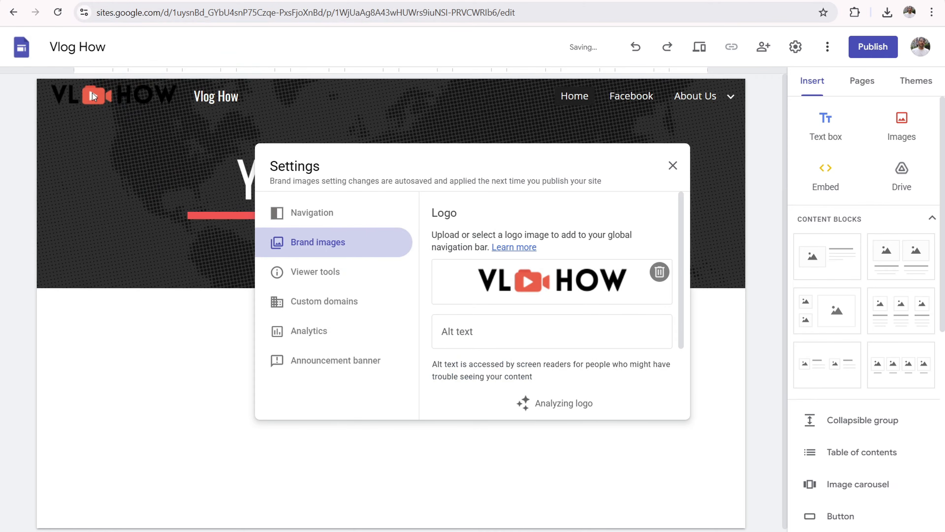
Step: Upload favicon.png as the site's favicon and close the site settings
scroll(486, 246, down, 1)
scroll(486, 247, down, 3)
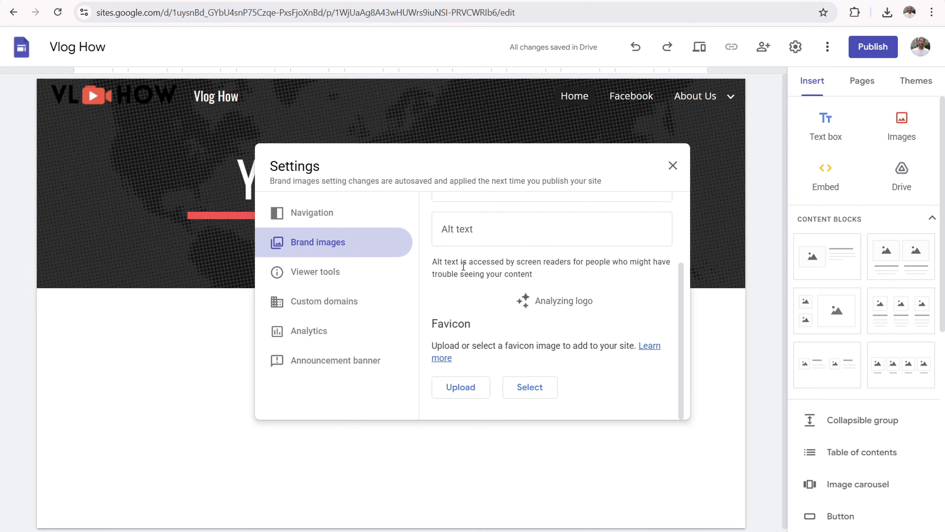
scroll(469, 299, down, 1)
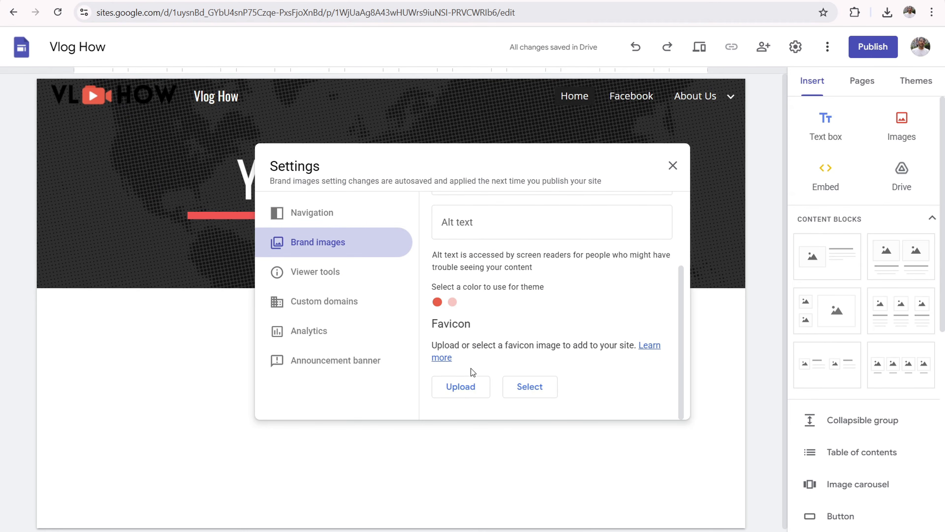
click(466, 388)
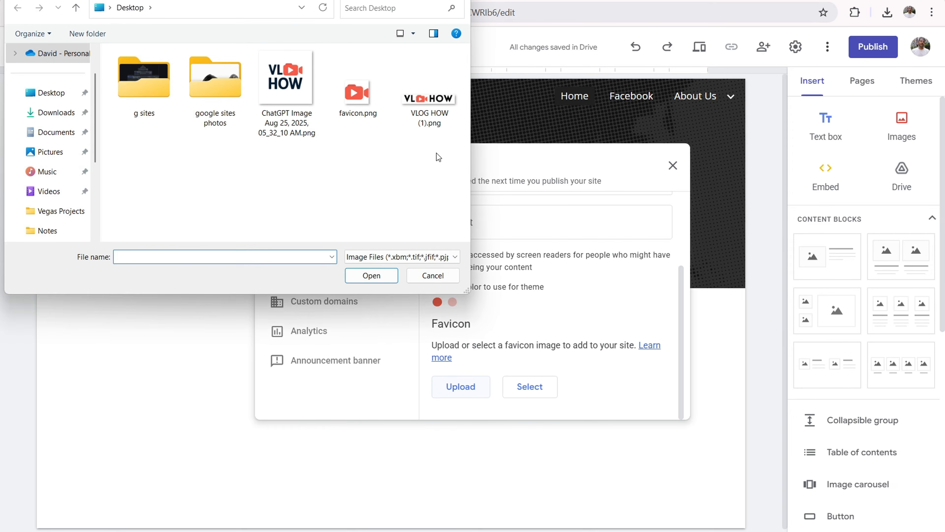
click(360, 106)
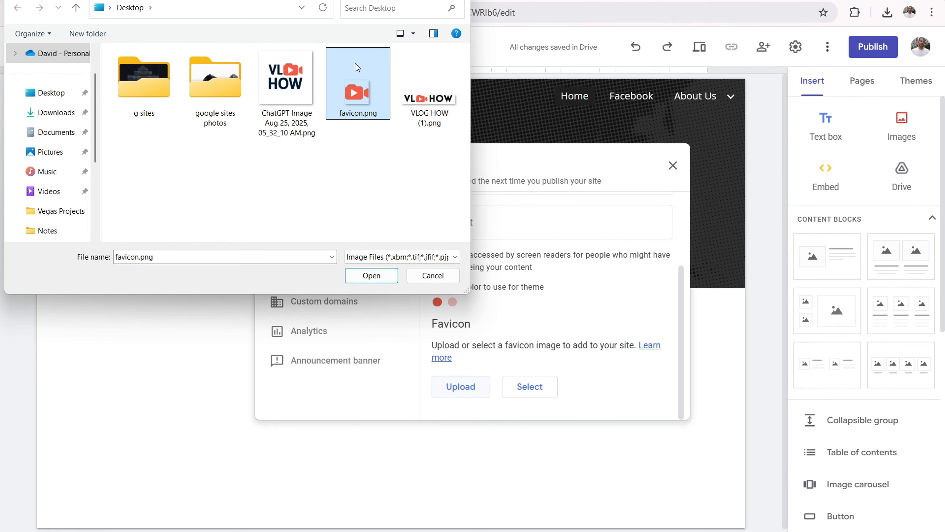
click(372, 276)
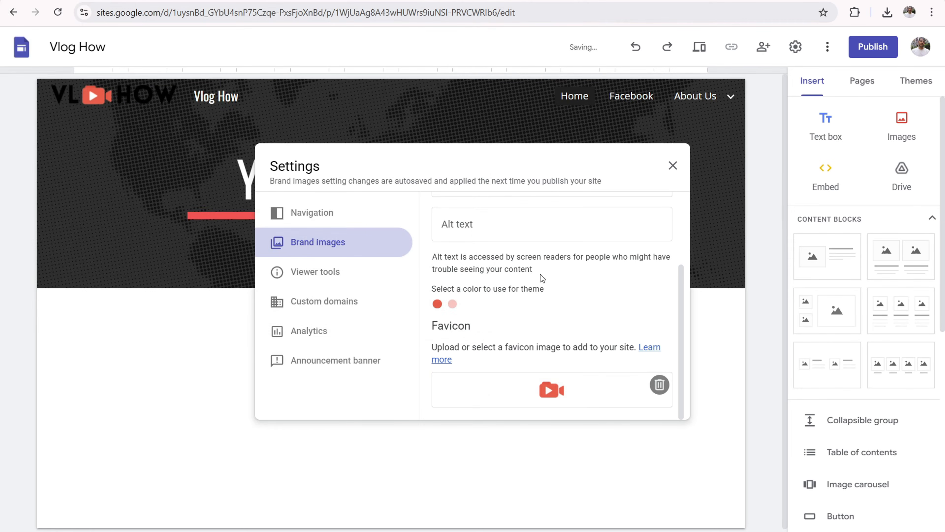
click(673, 166)
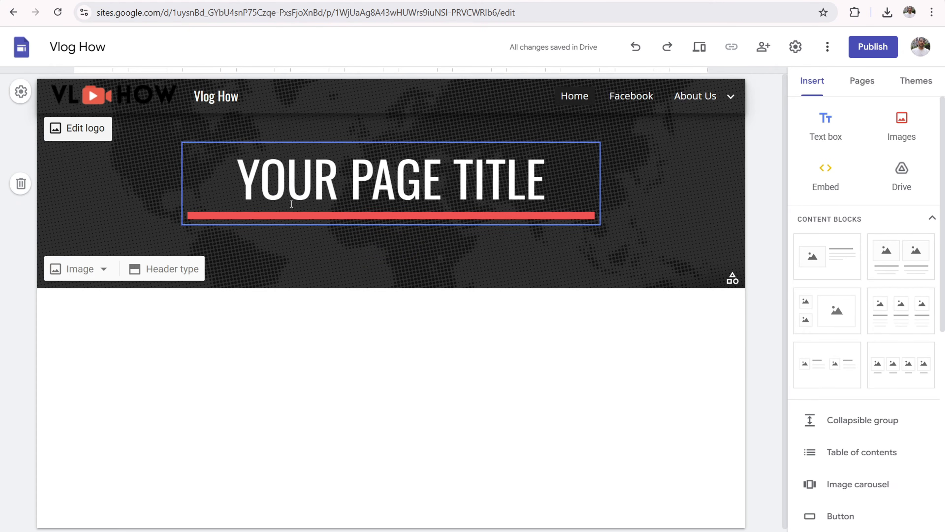
Step: Switch to Canva to check the width and height of the 225 × 40 px custom logo size, and return to Google Sites
click(249, 1)
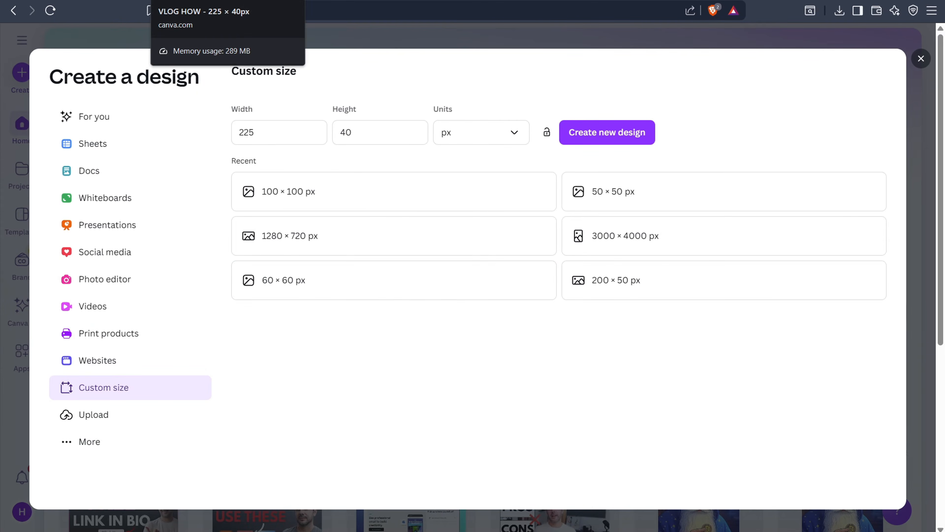
click(269, 133)
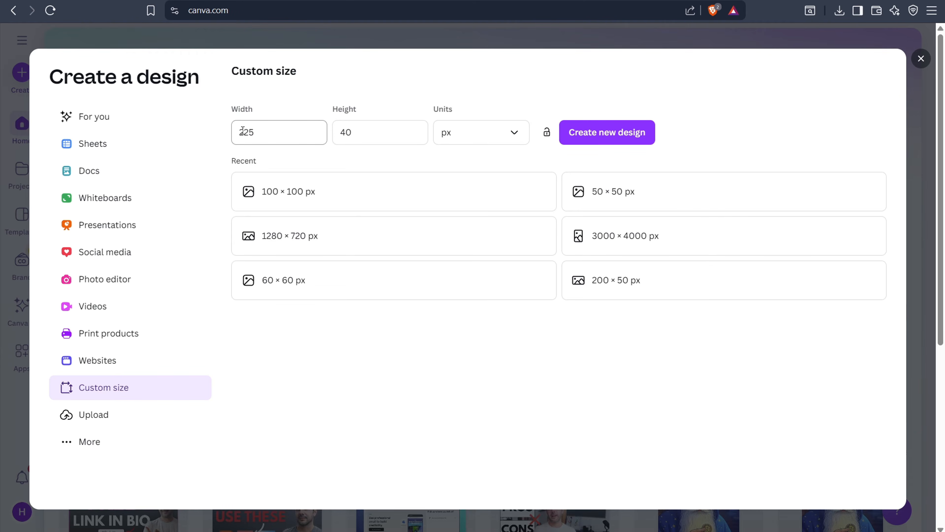
click(348, 131)
click(624, 452)
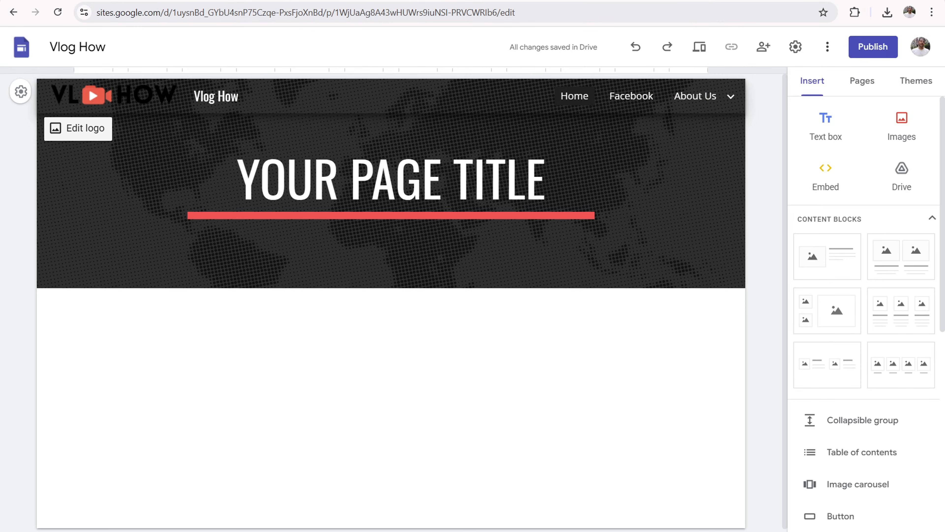
Step: In Canva's VLOG HOW design, add the uploaded two-line logo image and try to isolate its camera icon with Magic Grab
mouse_move(204, 193)
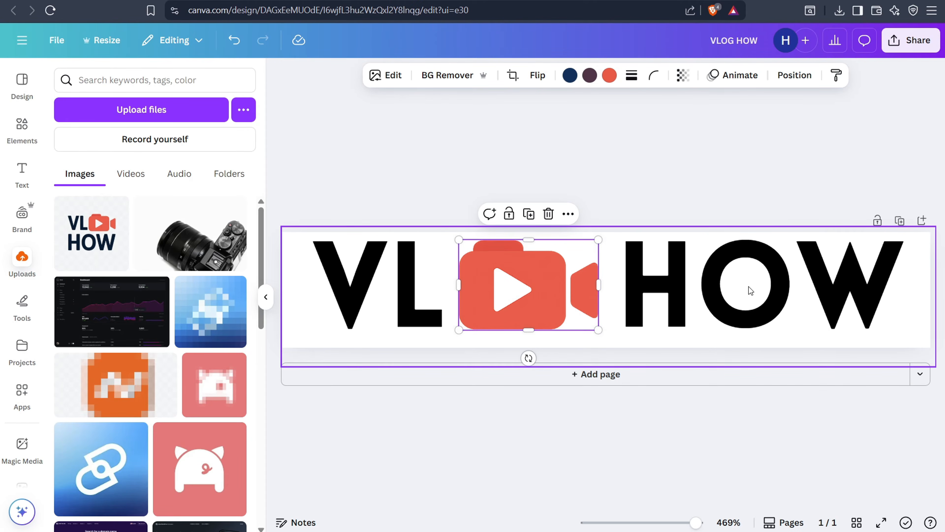
drag(115, 231, 798, 271)
click(21, 513)
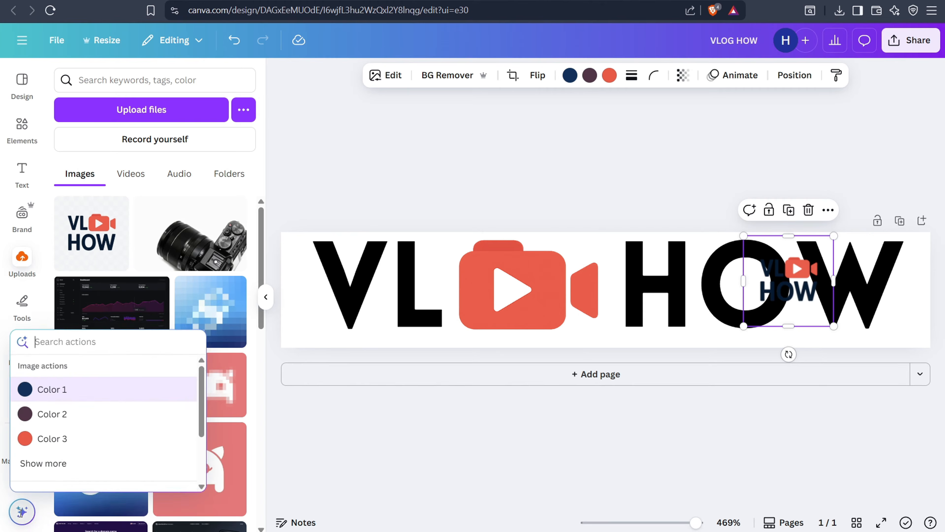
scroll(93, 409, down, 4)
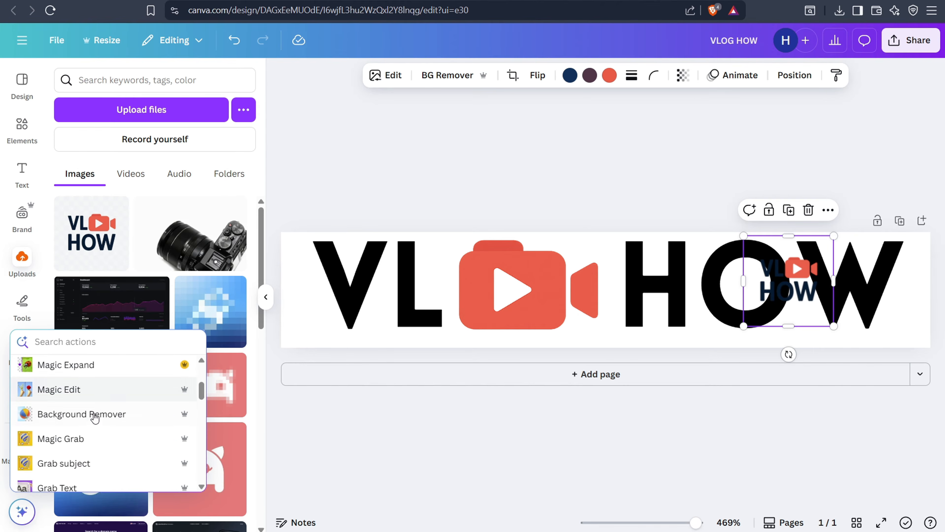
click(92, 439)
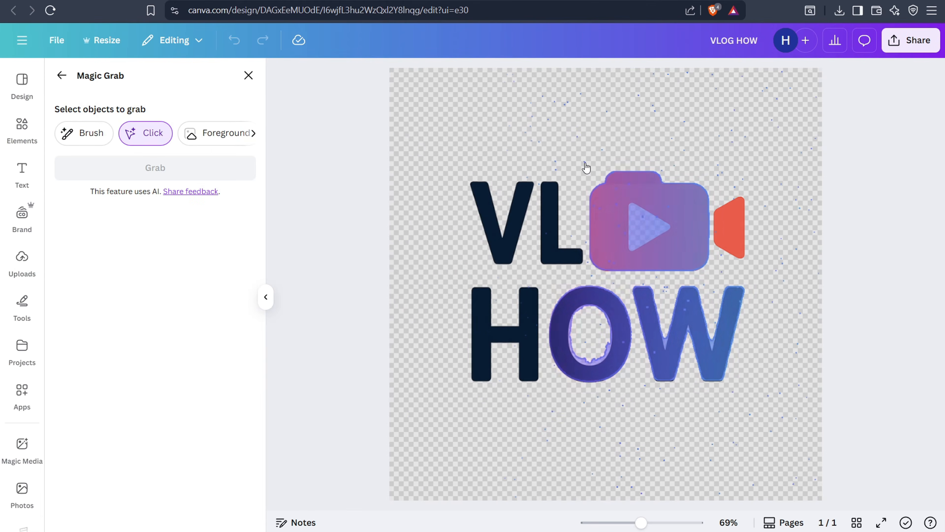
click(679, 200)
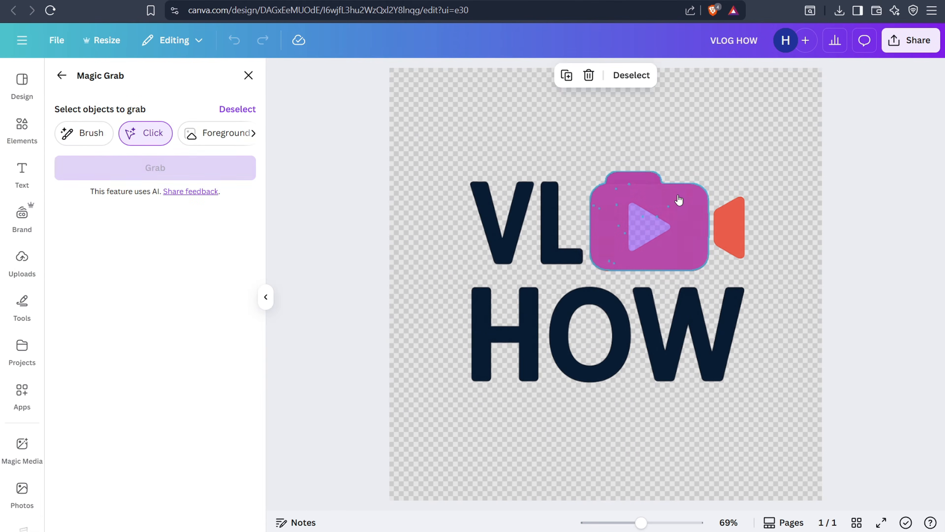
click(730, 224)
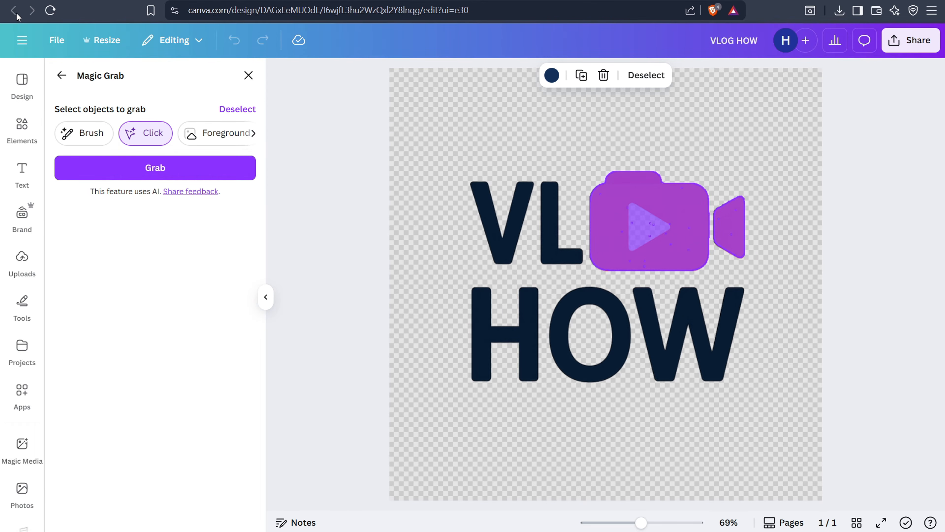
click(248, 75)
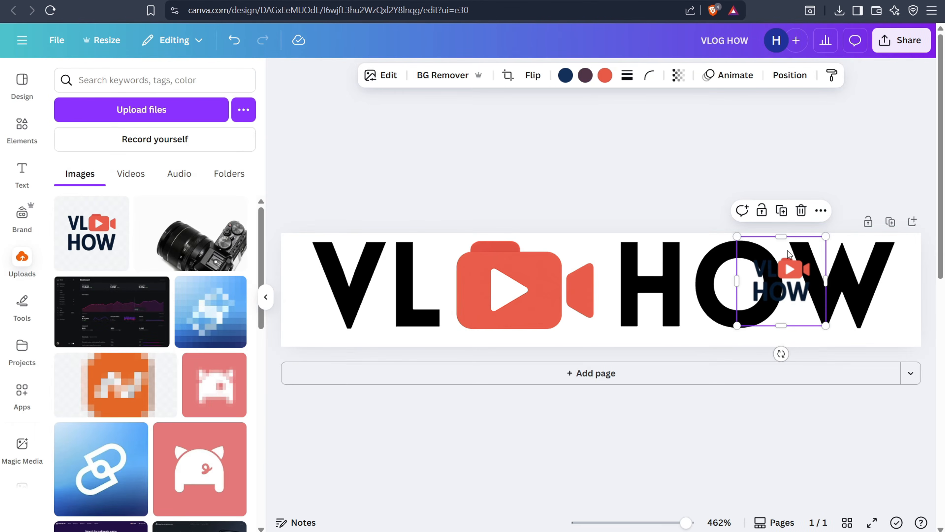
click(800, 210)
Step: Reposition the camera icon in the gap between VL and HOW and copy it
click(498, 293)
mouse_move(498, 292)
mouse_down()
mouse_move(487, 278)
mouse_move(489, 290)
mouse_up()
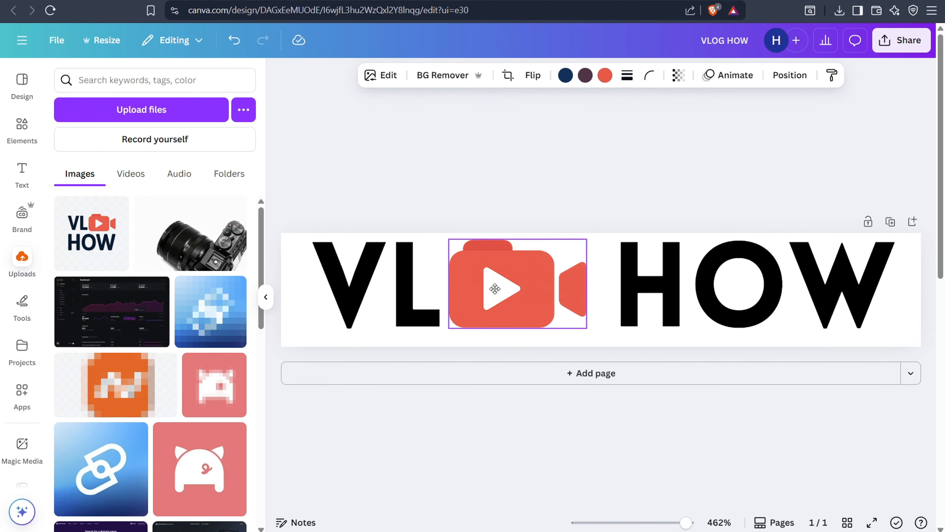
click(416, 282)
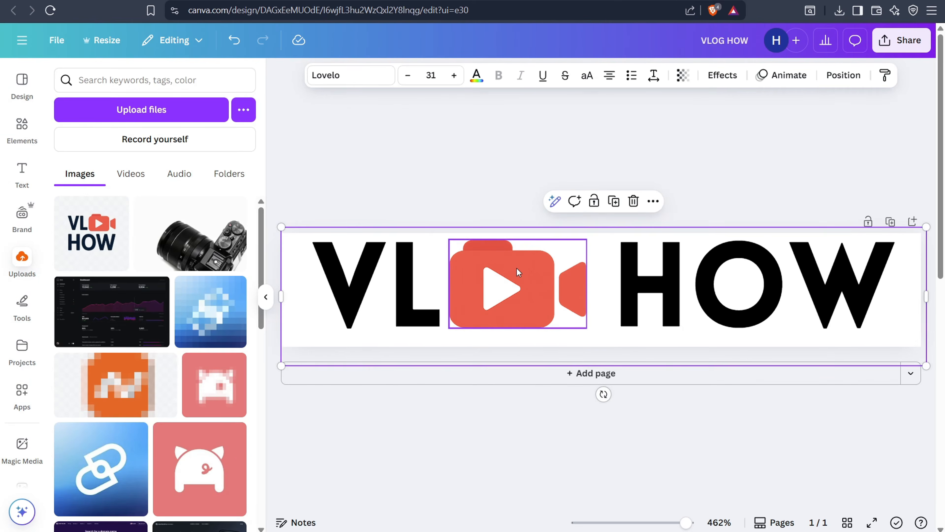
right_click(518, 272)
click(550, 144)
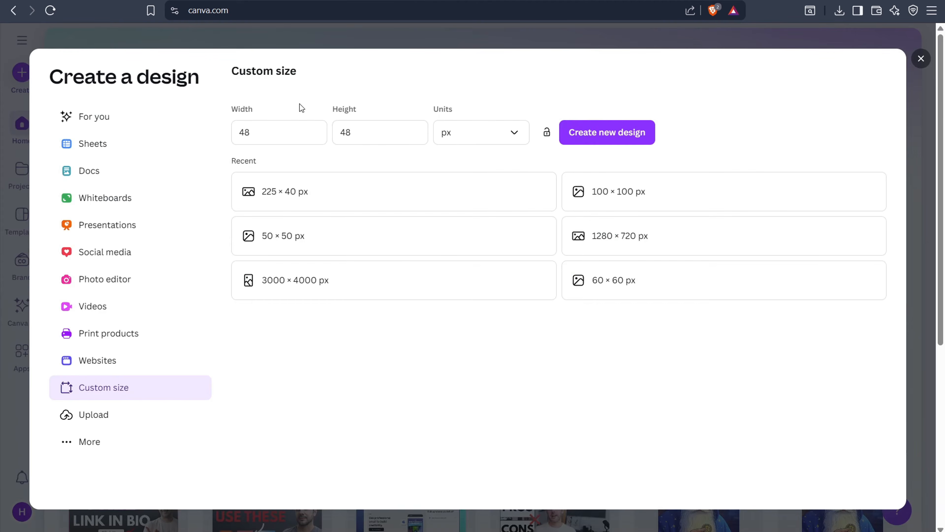
Step: Use a 48 × 48 px custom-size design for the favicon and replace its camera icon with a repositioned pasted copy
click(265, 131)
click(344, 129)
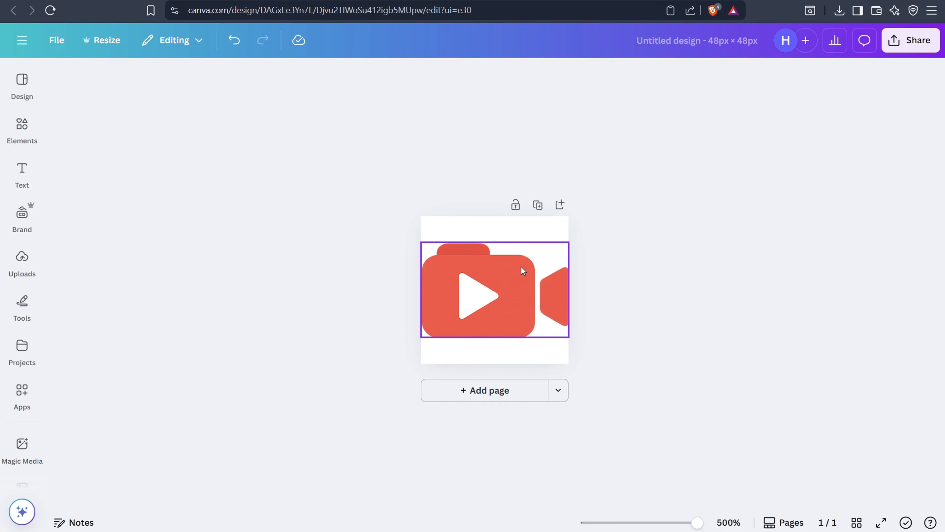
click(522, 266)
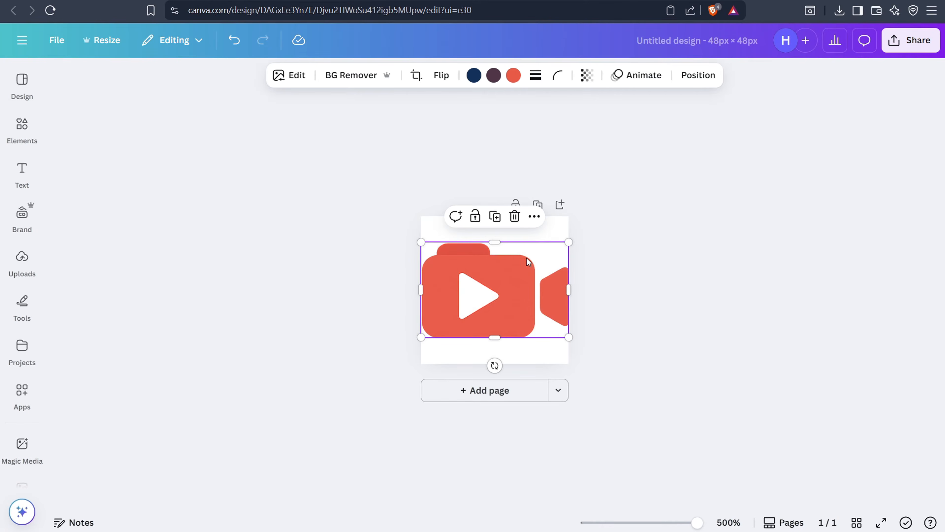
key(Delete)
right_click(493, 252)
click(530, 293)
drag(504, 287, 502, 297)
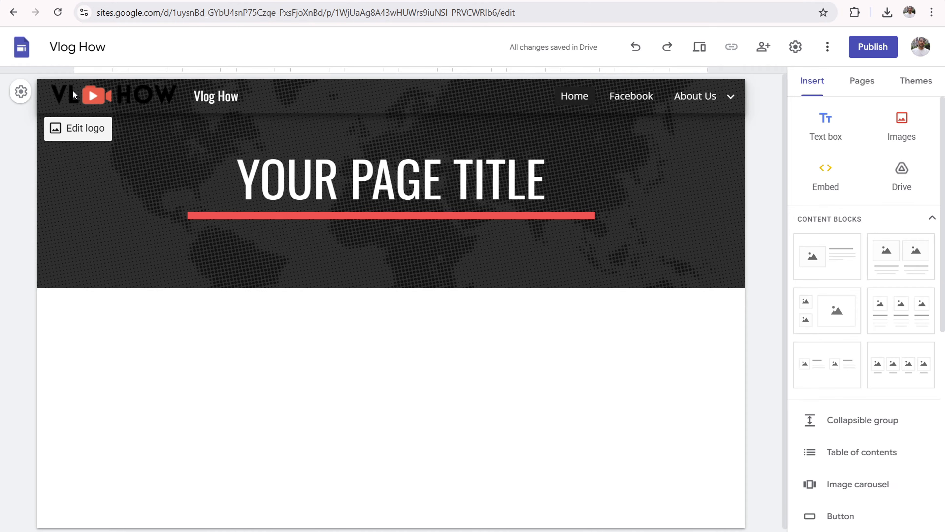
Step: Back in Google Sites, remove the Vlog How site name from the page header beside the logo
click(226, 96)
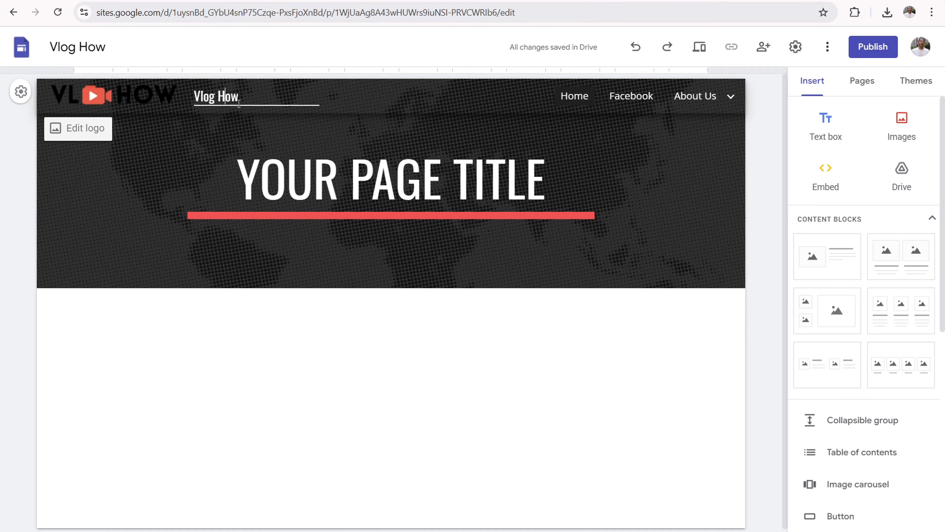
key(ctrl+a)
key(BackSpace)
click(165, 153)
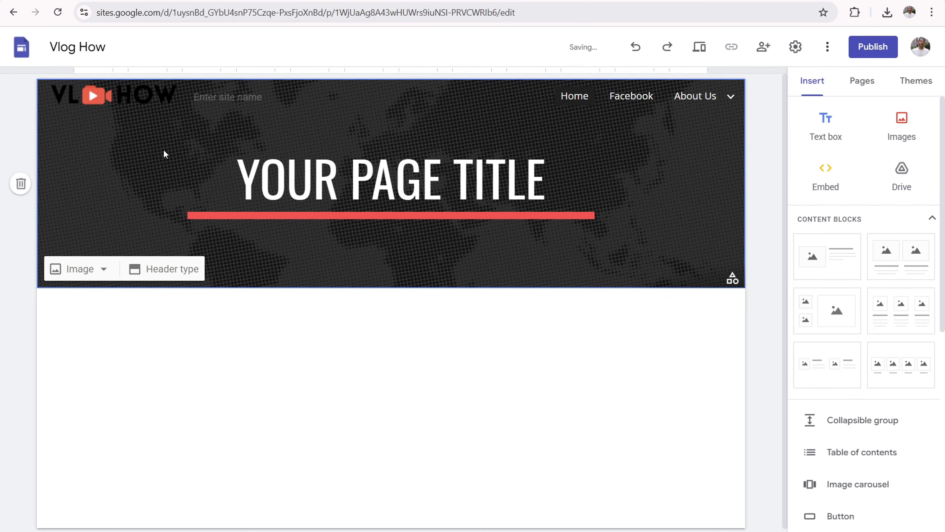
Step: Delete the current site logo, upload favicon.png as the logo instead and close the settings
click(145, 99)
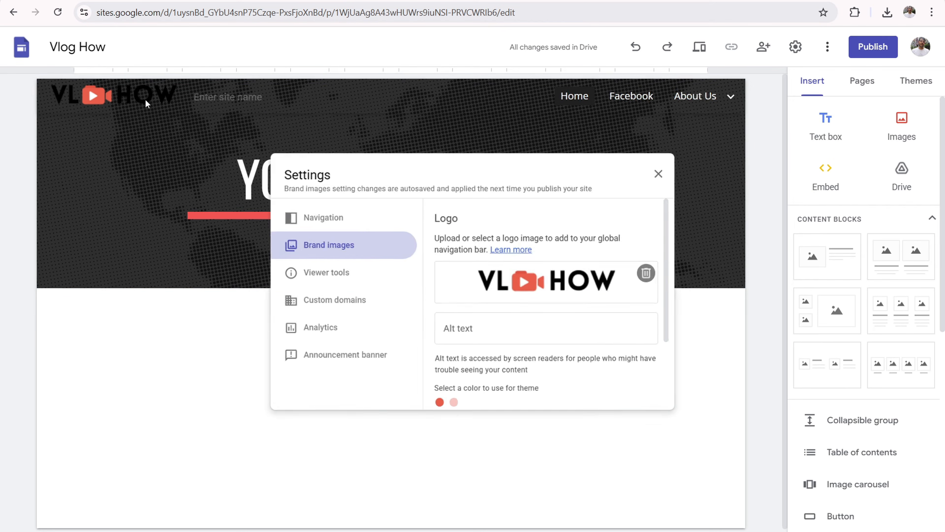
click(660, 272)
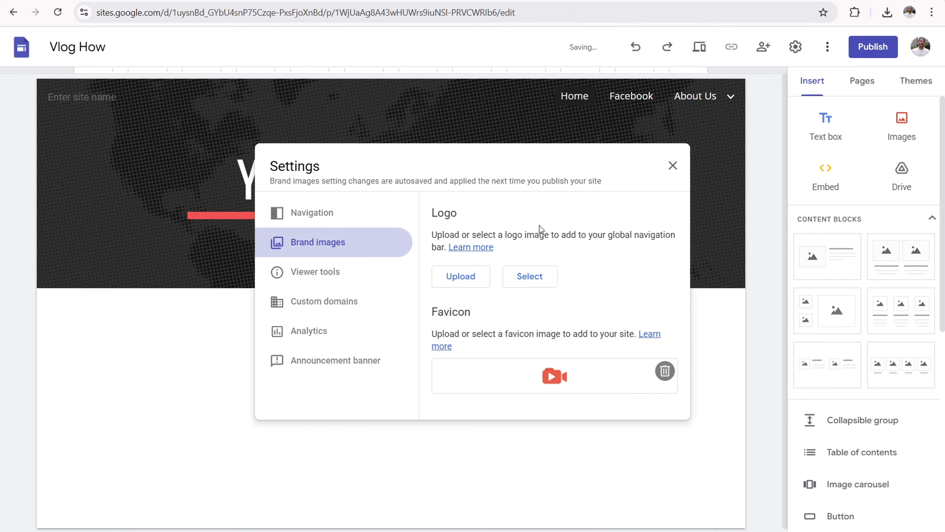
click(460, 278)
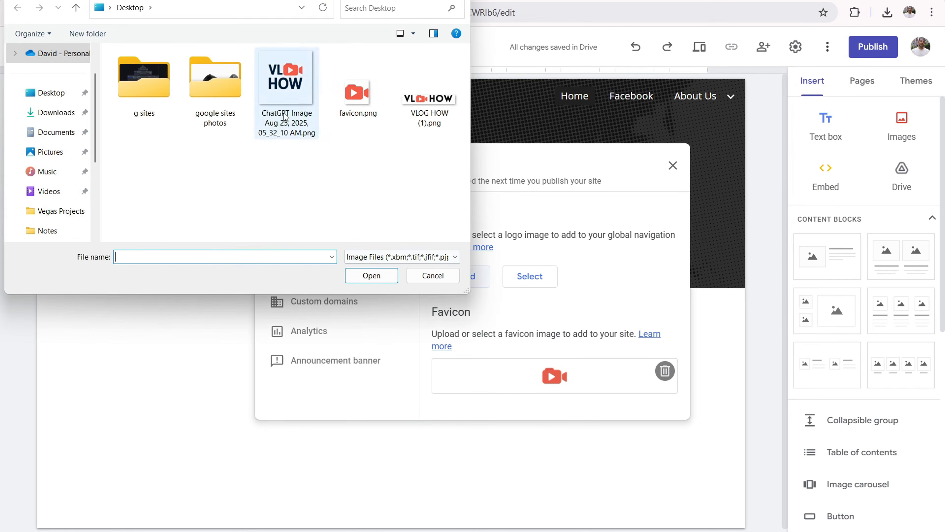
click(358, 86)
click(371, 275)
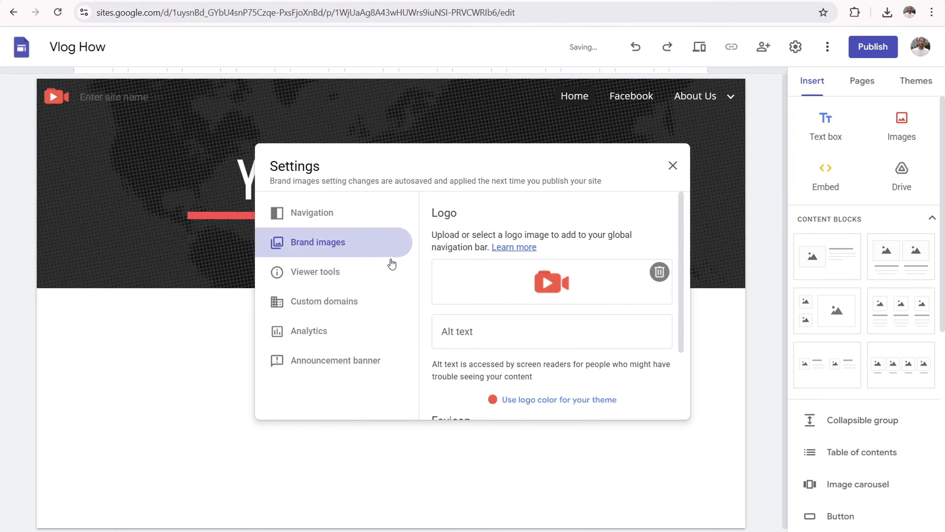
click(100, 103)
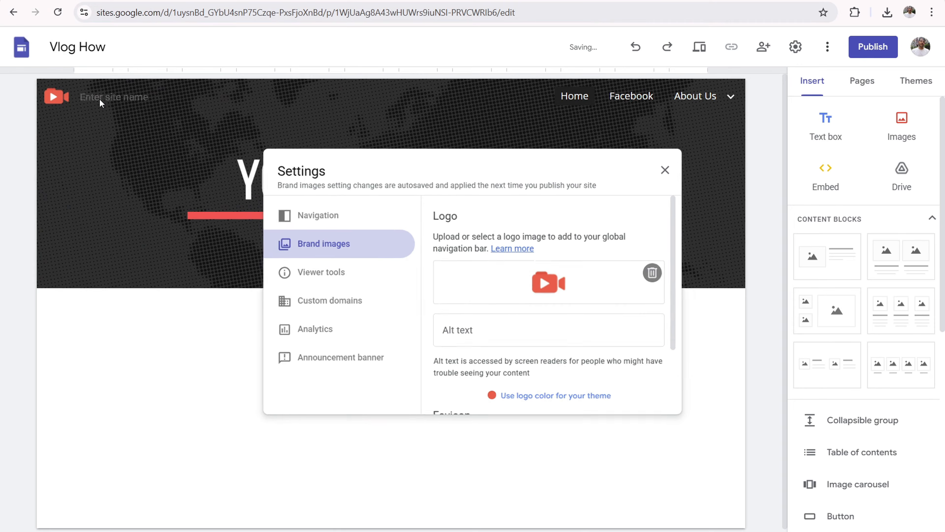
Step: Enter Vlog How as the site name beside the camera logo in the page header
click(133, 98)
text(V)
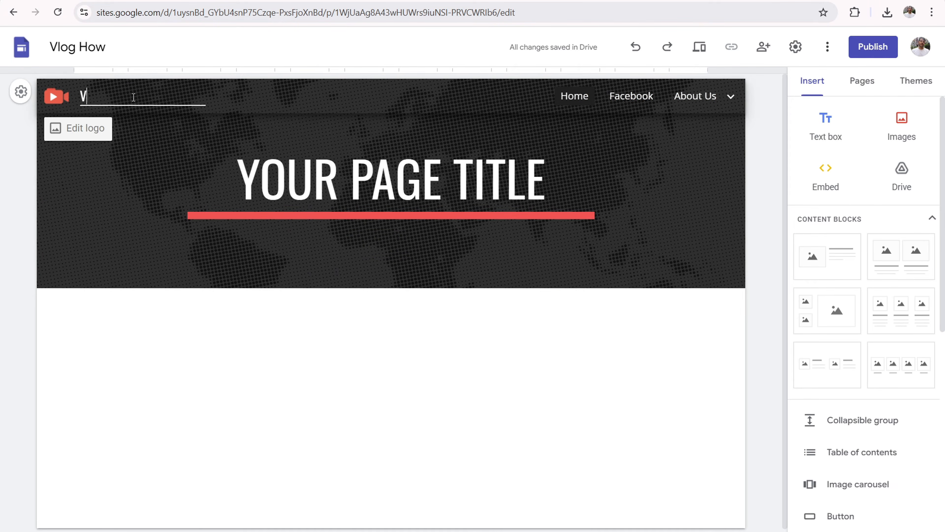
text(log How)
click(113, 166)
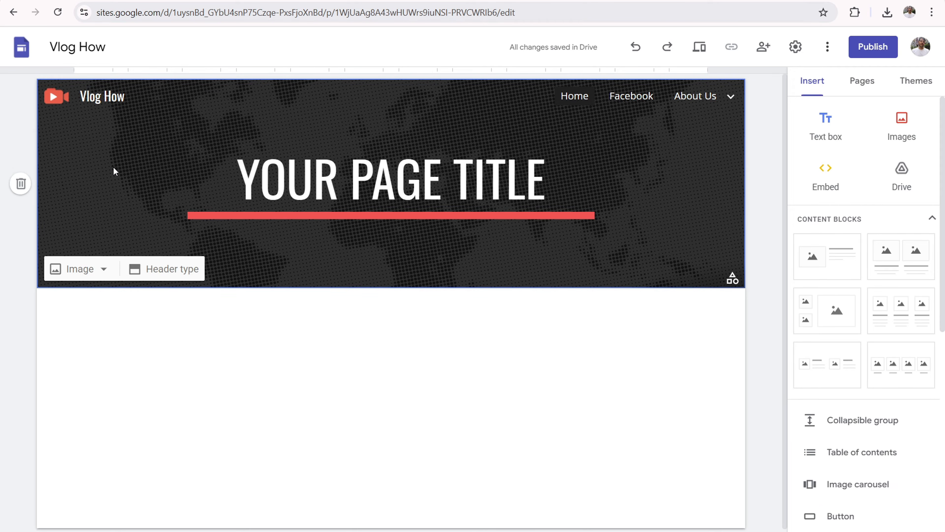
Step: In Canva's VLOG HOW design, choose a transparent background in the PNG download options and return to Google Sites
mouse_move(53, 80)
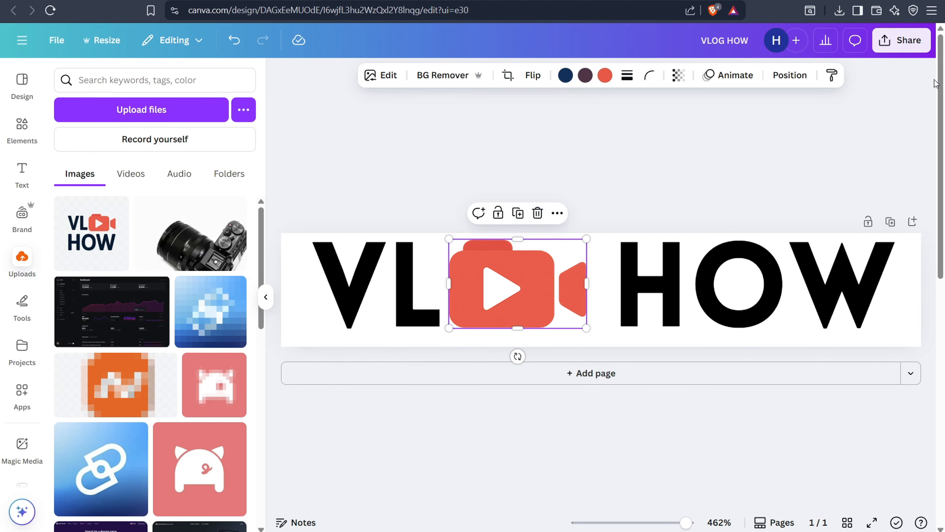
click(915, 43)
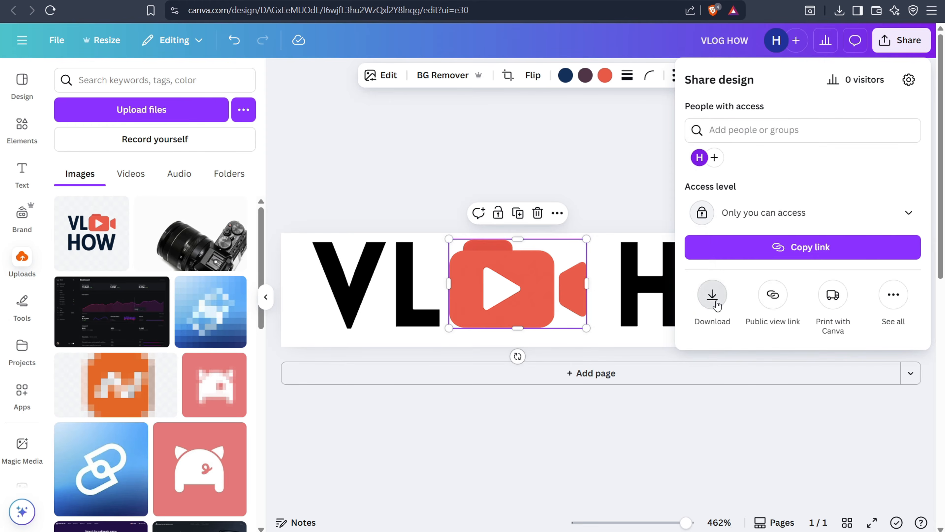
click(713, 294)
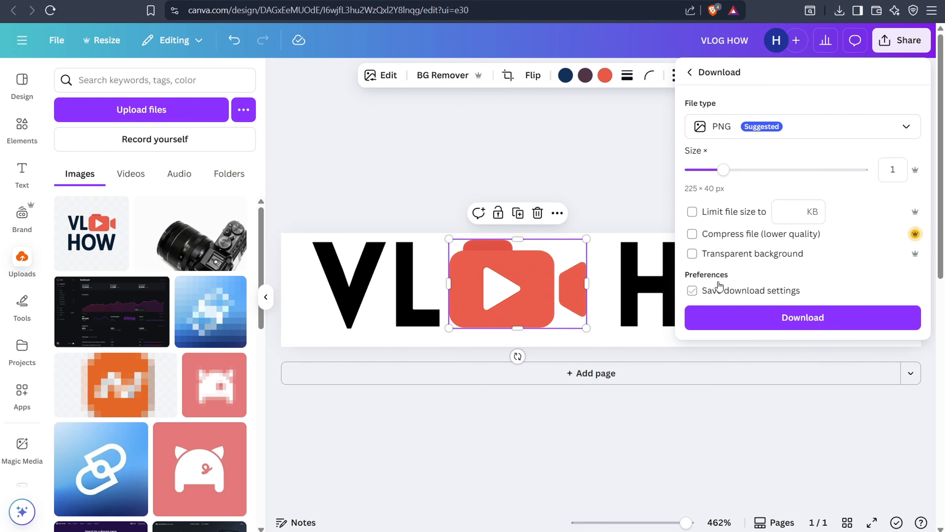
click(693, 255)
mouse_move(662, 531)
click(661, 484)
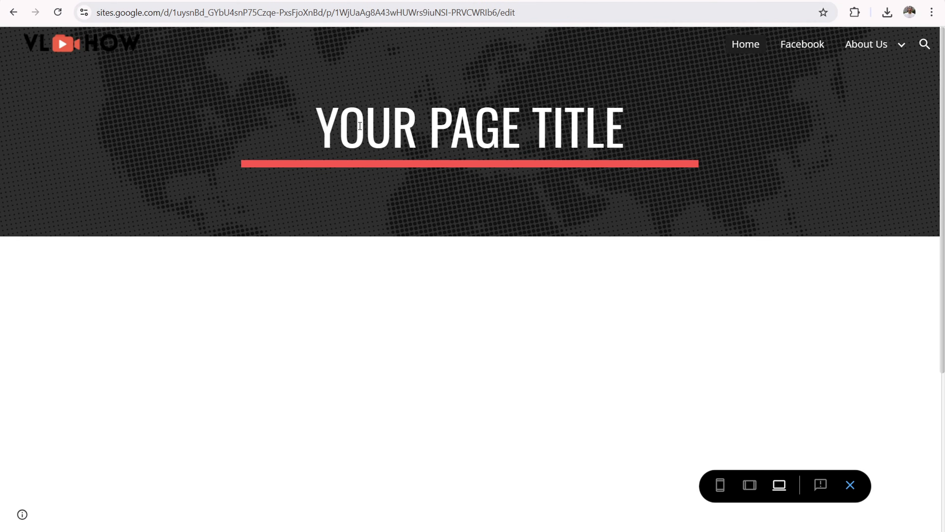
Step: Preview the header while scrolling the home page to examine the logo against the transparent navigation bar, and close the preview
scroll(360, 125, down, 5)
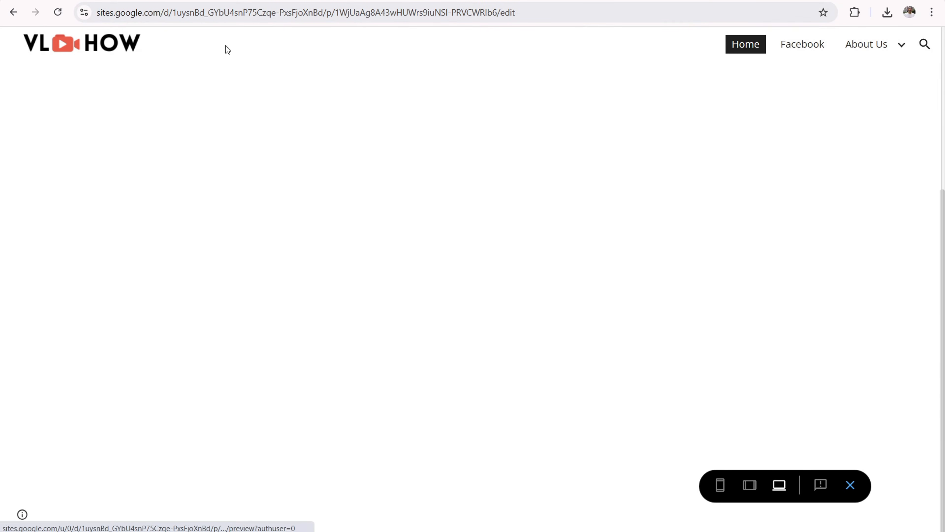
scroll(233, 78, up, 5)
scroll(251, 72, down, 5)
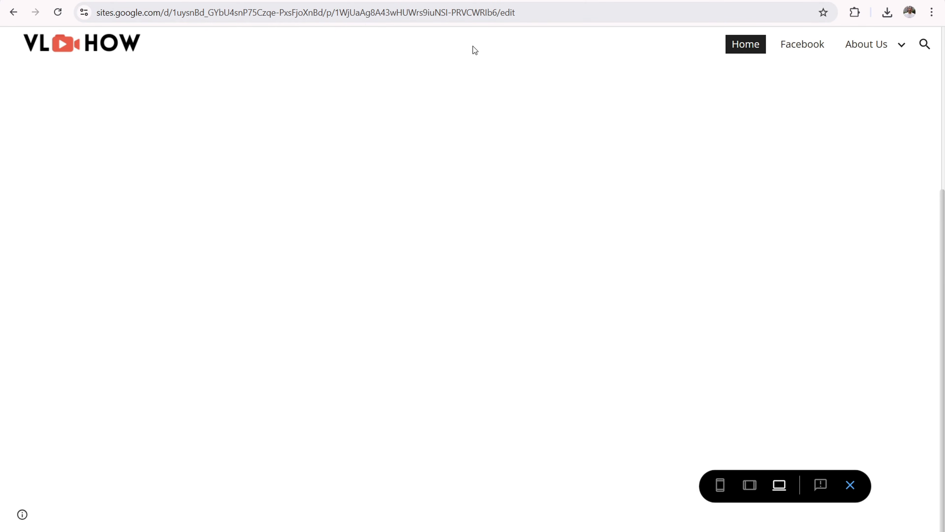
scroll(359, 109, up, 5)
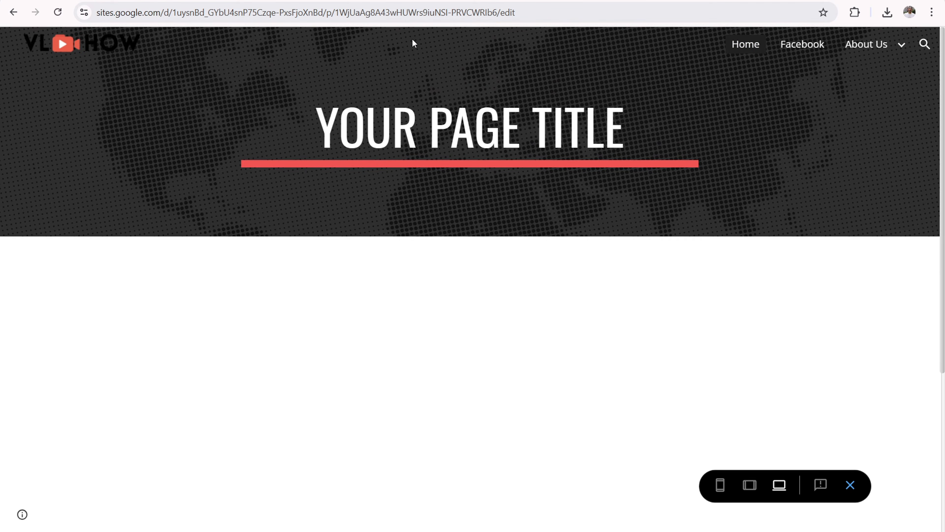
scroll(396, 37, down, 5)
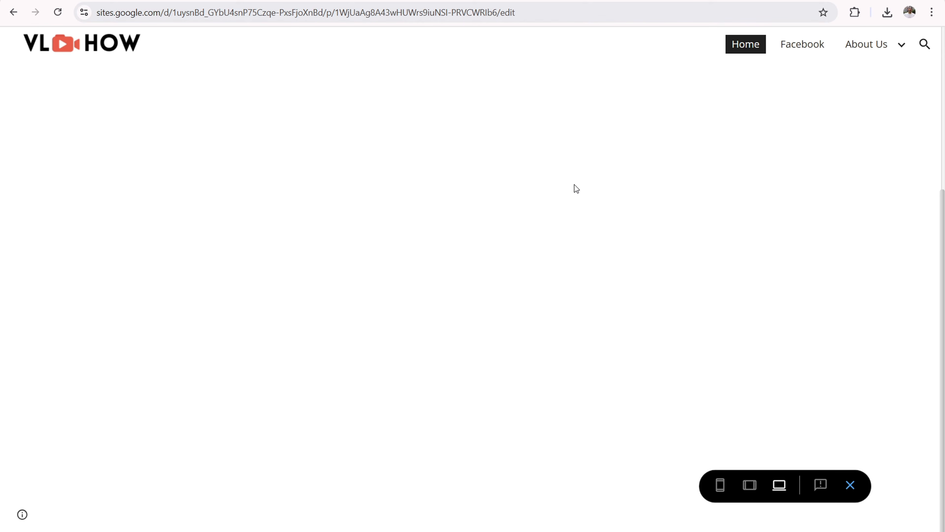
click(850, 485)
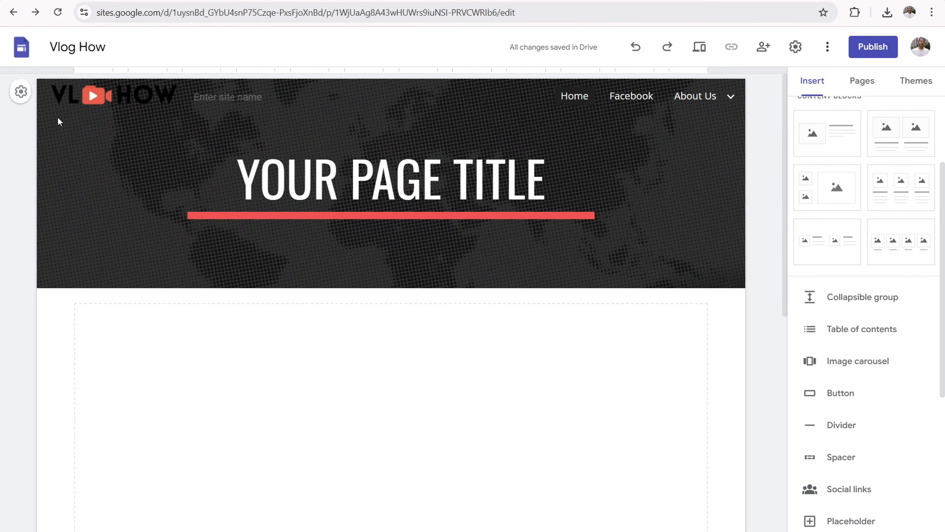
Step: Set the site navigation color to Black, check the header in the preview while scrolling and exit the preview
click(23, 98)
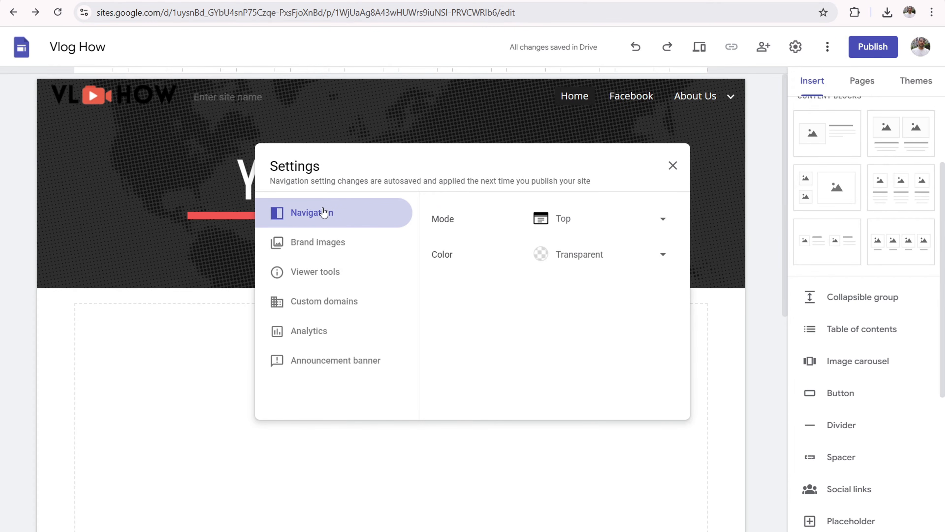
click(595, 256)
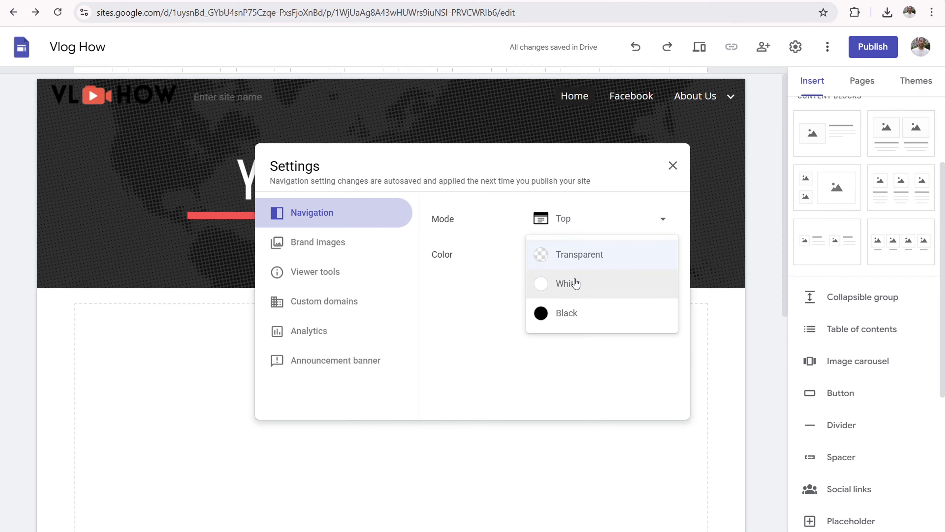
click(578, 315)
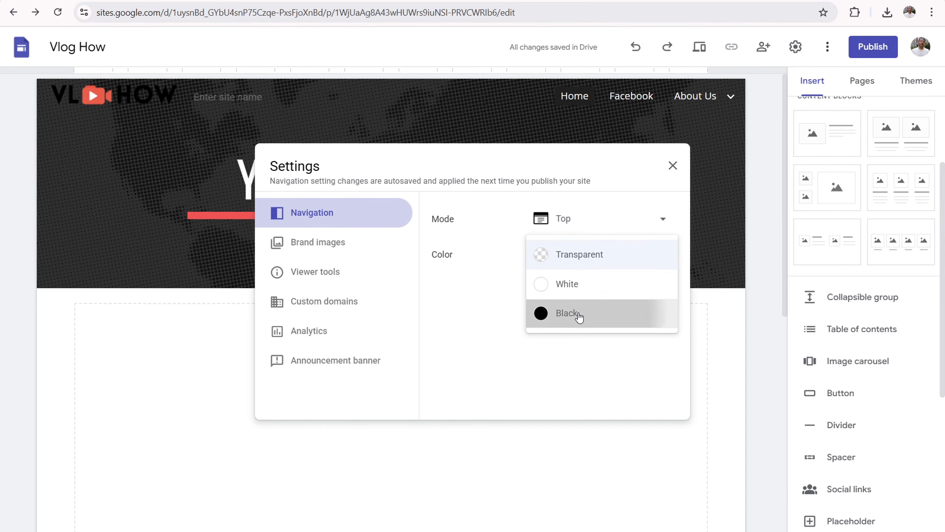
click(671, 166)
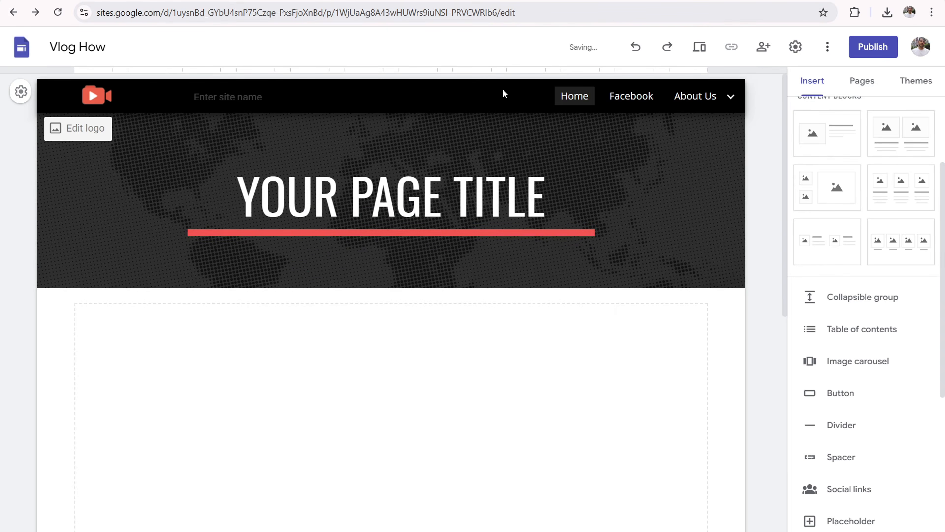
click(700, 47)
scroll(359, 96, down, 5)
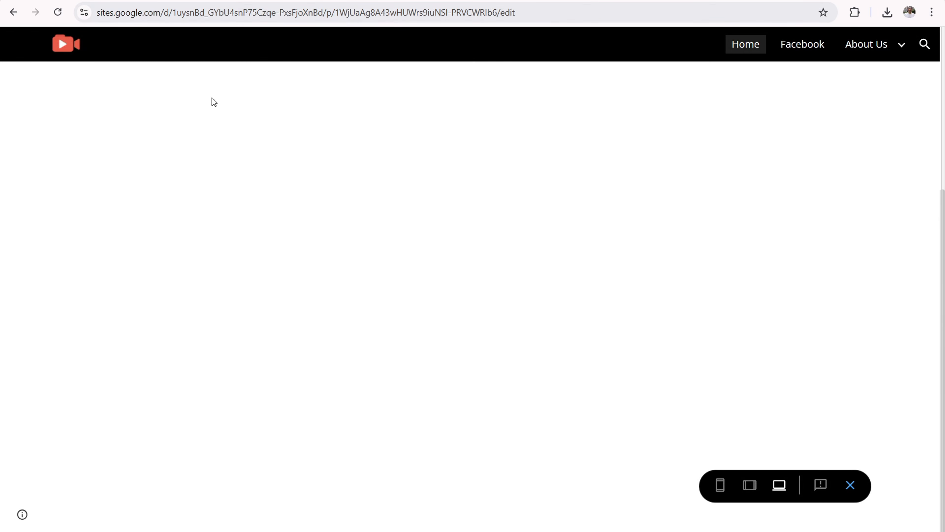
click(851, 485)
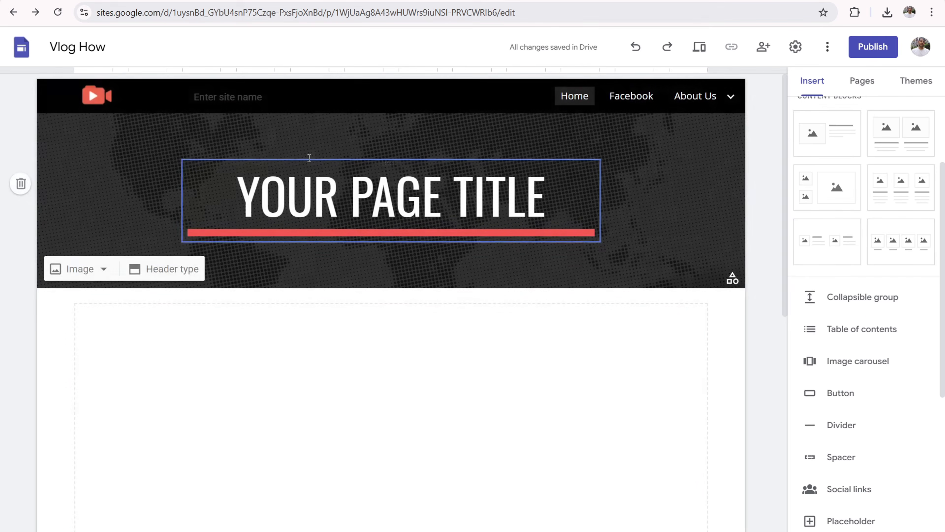
Step: Set the site navigation color back to Transparent and close the settings
click(20, 91)
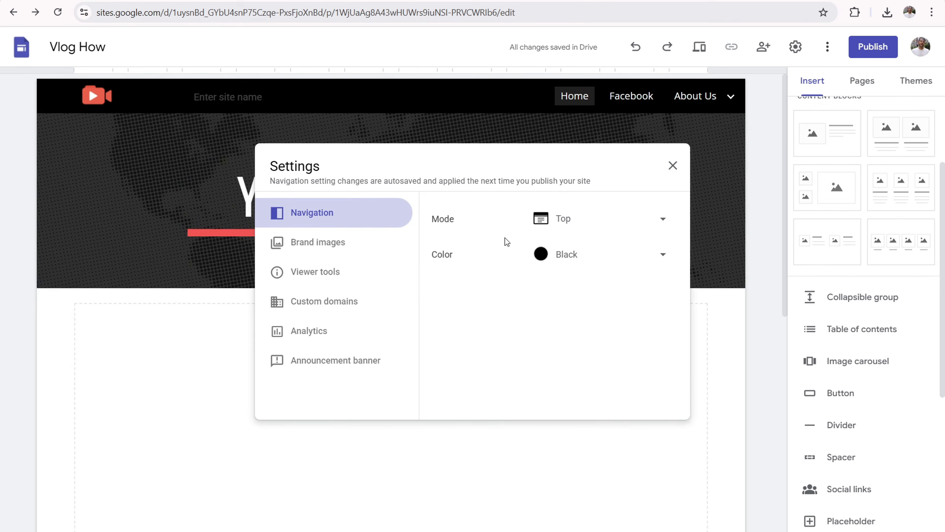
click(595, 264)
click(575, 205)
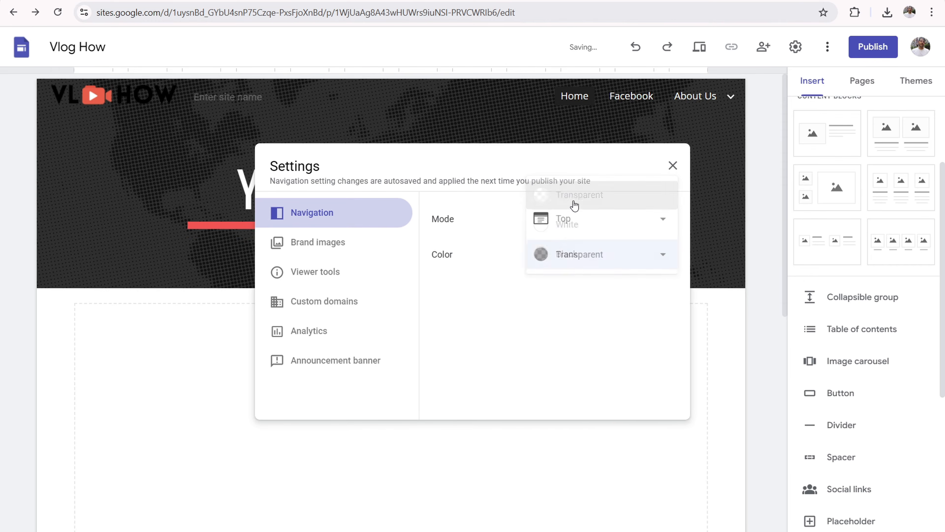
click(672, 166)
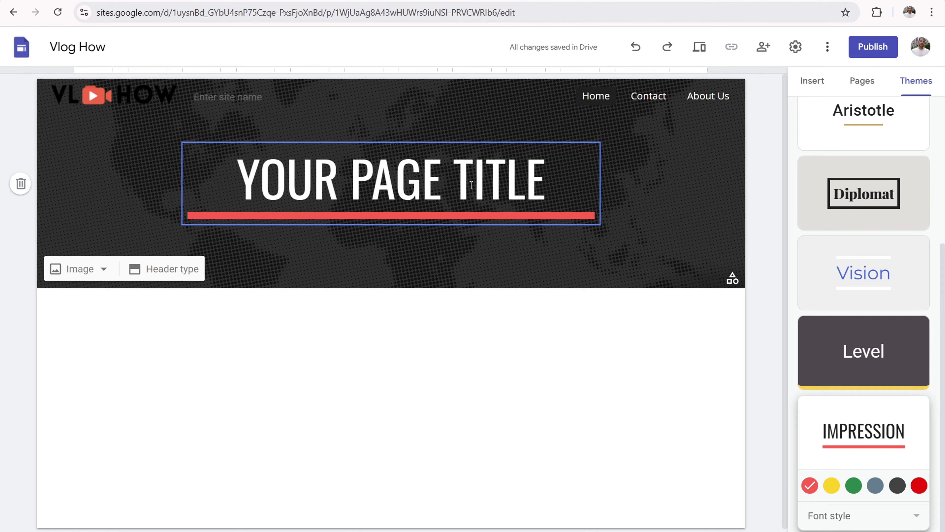
Step: Replace the placeholder page title in the home page header with VLOG HOW
drag(539, 171, 324, 171)
key(BackSpace)
key(BackSpace)
key(BackSpace)
key(BackSpace)
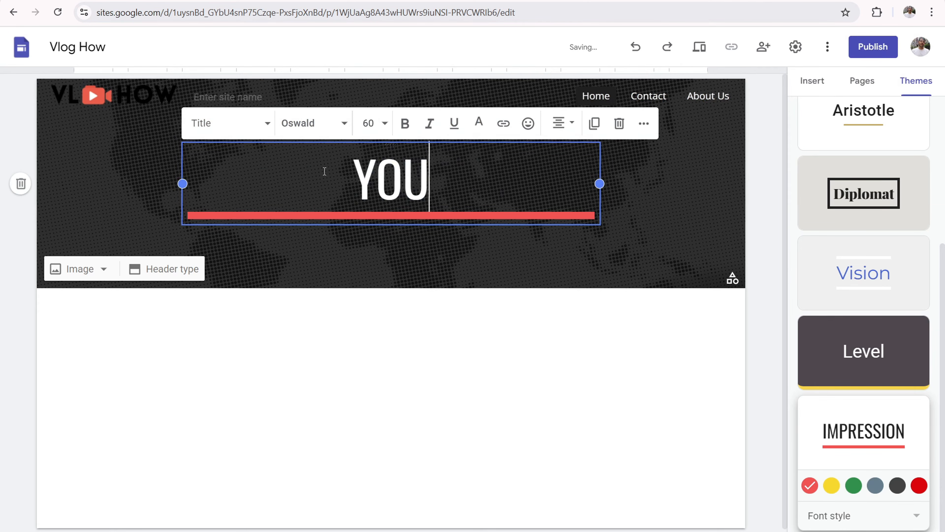
text(VLOF)
key(BackSpace)
text(G HOW)
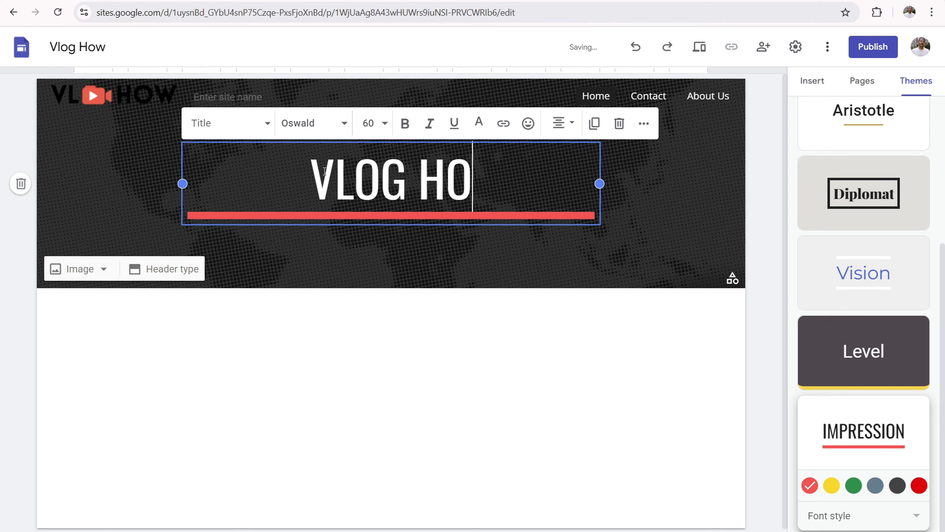
click(336, 350)
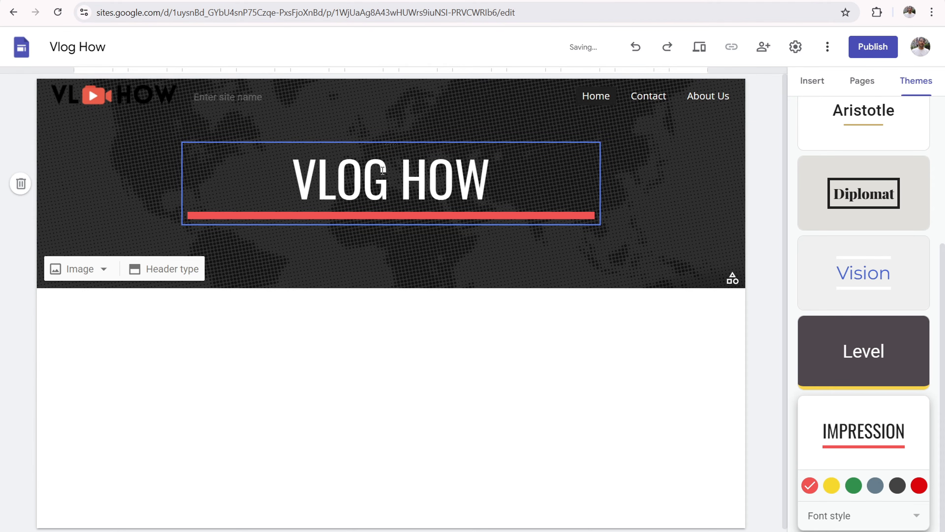
Step: Delete the VLOG HOW title text in the home page header back to its first letter
mouse_move(176, 102)
click(509, 192)
key(BackSpace)
key(BackSpace)
key(BackSpace)
key(BackSpace)
key(BackSpace)
key(BackSpace)
key(BackSpace)
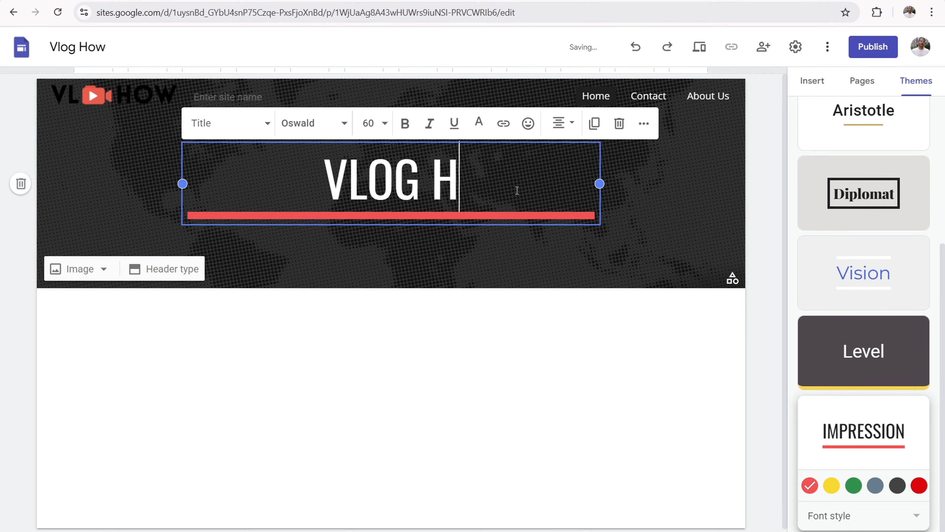
Step: Look at the About Us page, open the Contact page and change its header type to Title only
click(702, 98)
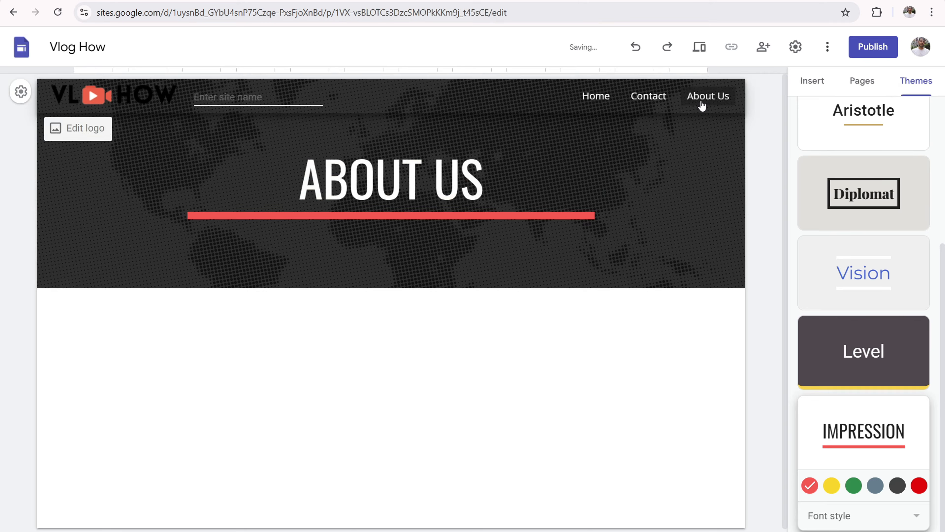
click(661, 98)
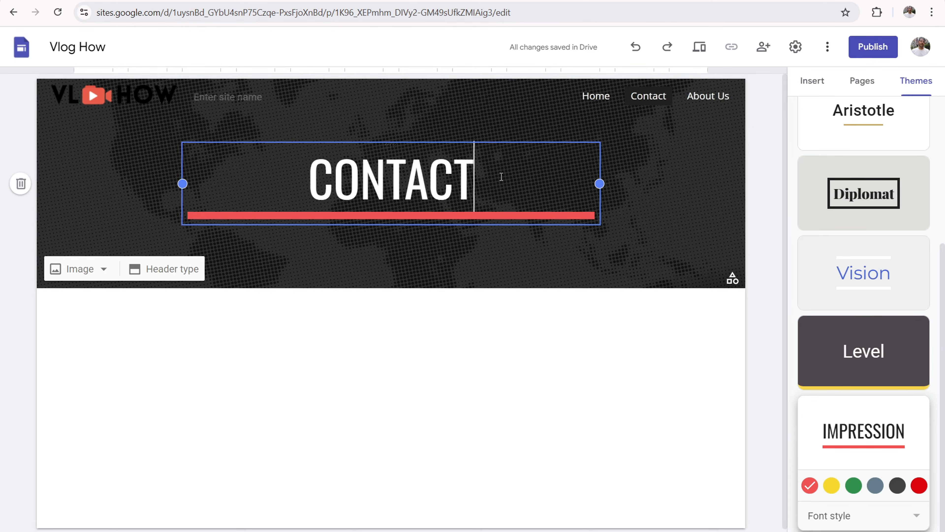
drag(500, 180, 283, 165)
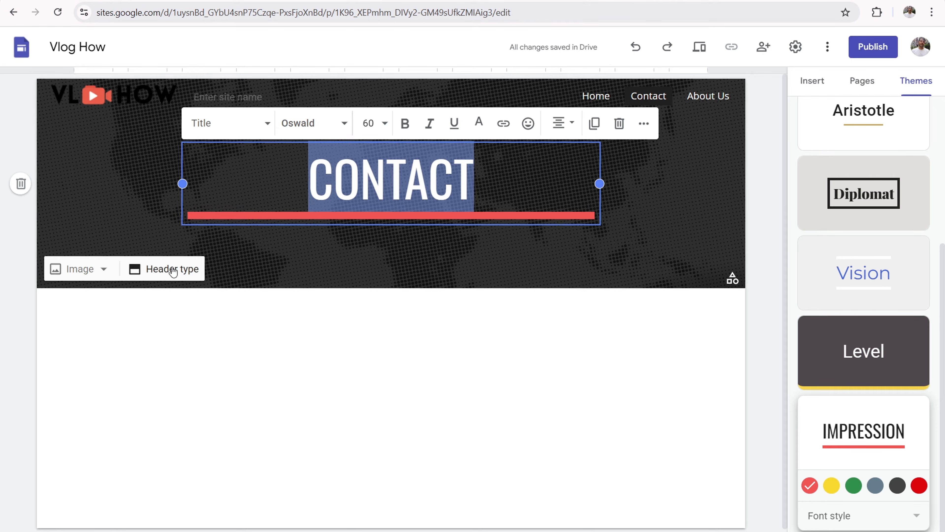
click(154, 271)
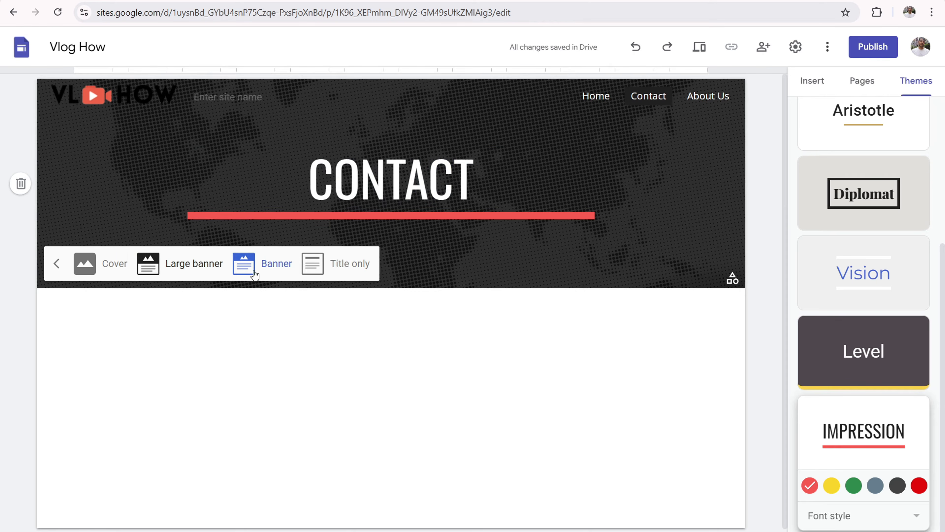
click(348, 269)
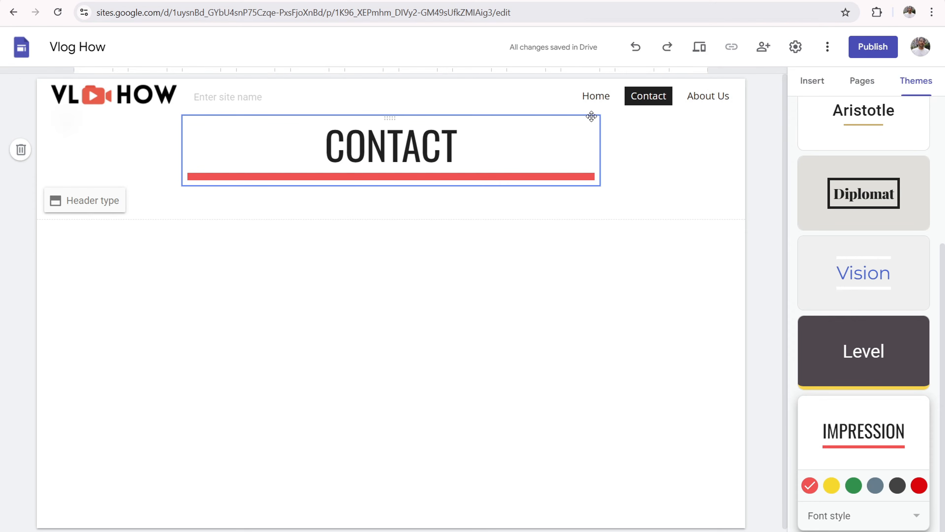
Step: Compare with the Home page, return to the Contact page and undo its header type change
click(596, 102)
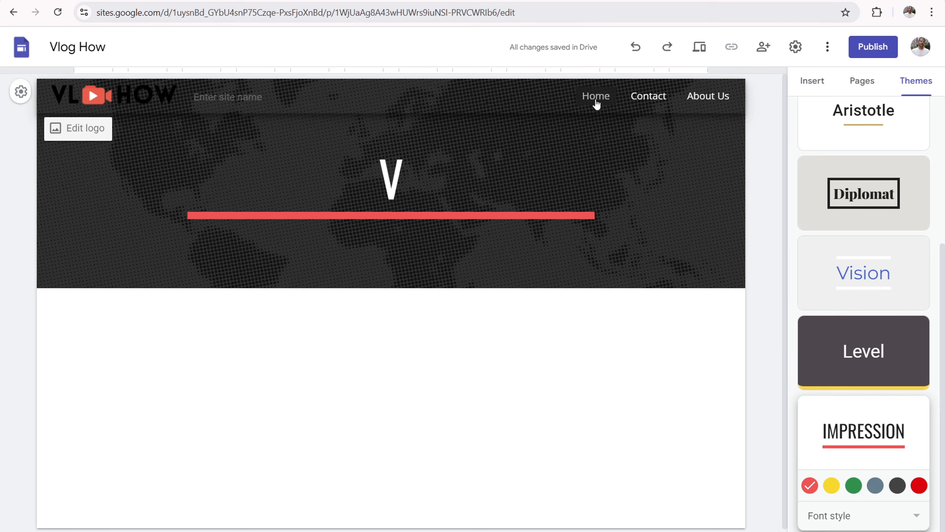
click(650, 99)
click(637, 47)
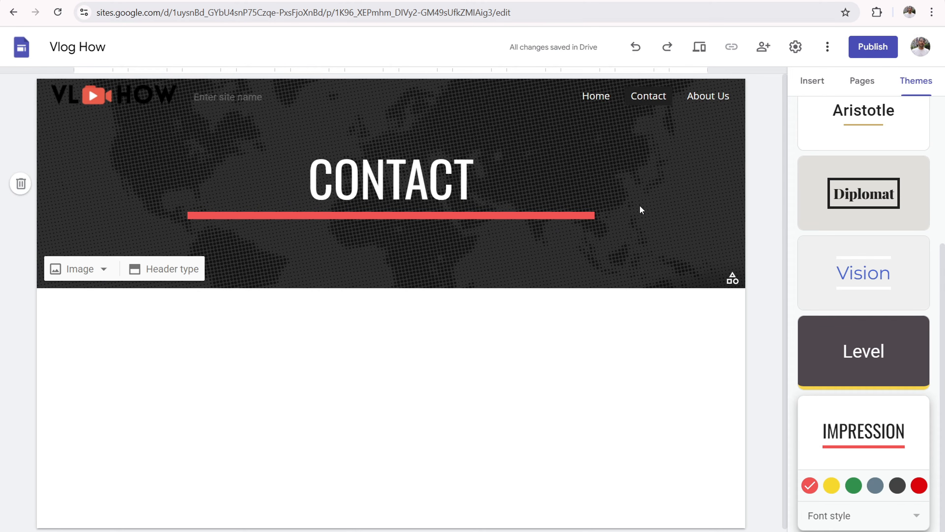
Step: On the Home page, replace the remaining title text with LAUNCH, GROW AND MONETIZE YOUR VLOG
click(591, 96)
click(418, 172)
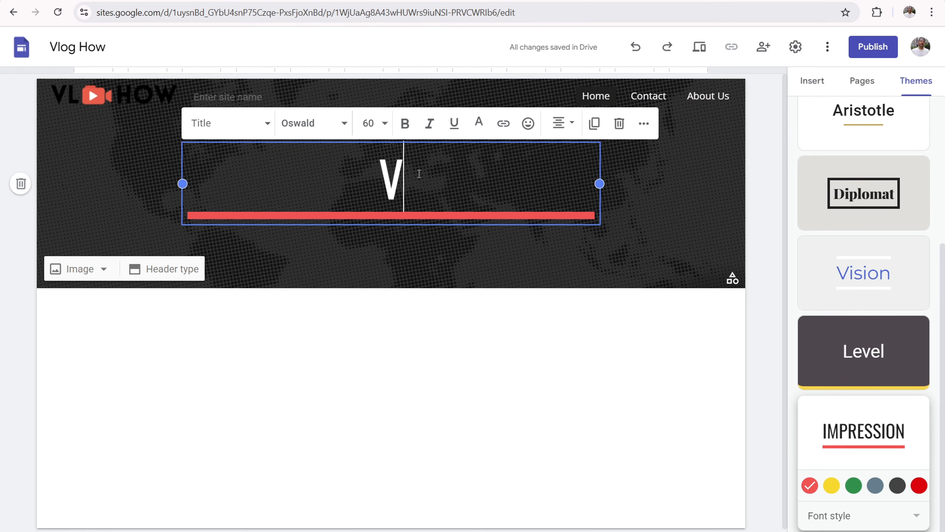
key(BackSpace)
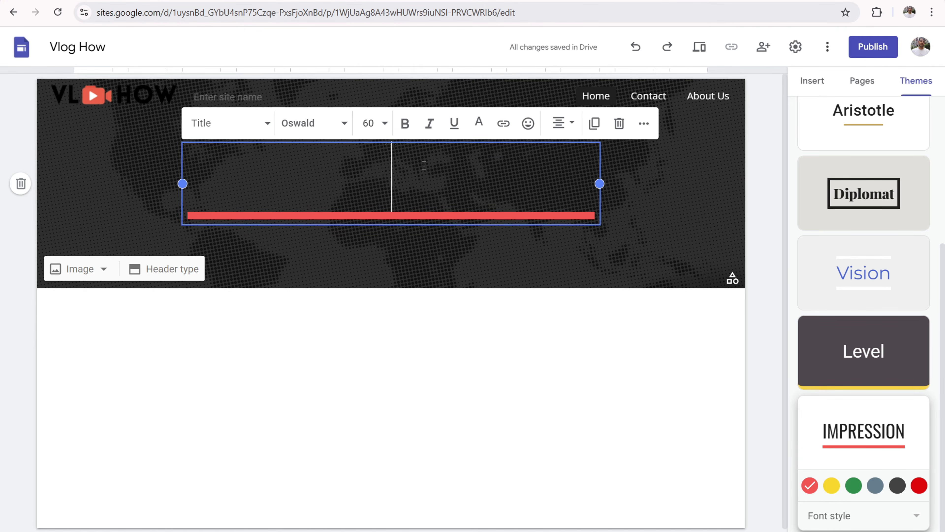
text(LAUNCH, GROW AND MONETIZE YOUR VLOG)
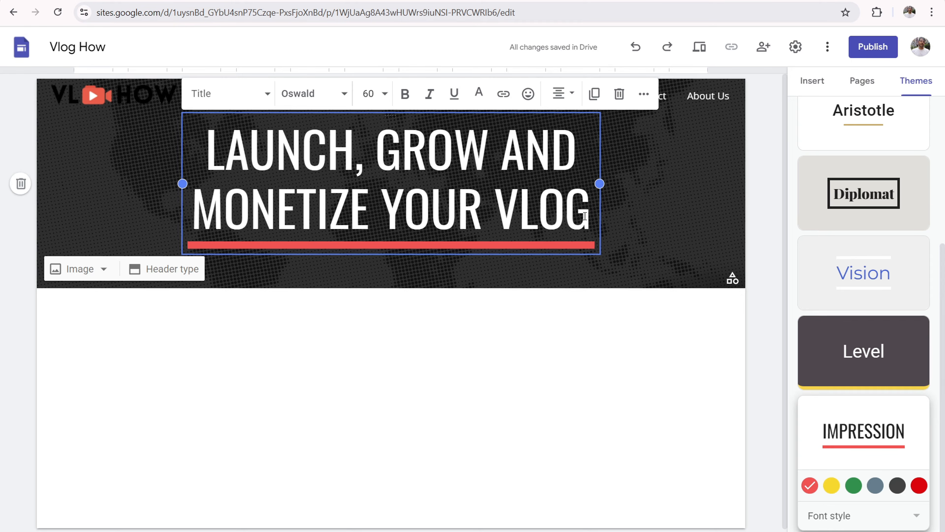
Step: Format the whole home page title in Lexend Bold at font size 48
drag(590, 217, 207, 163)
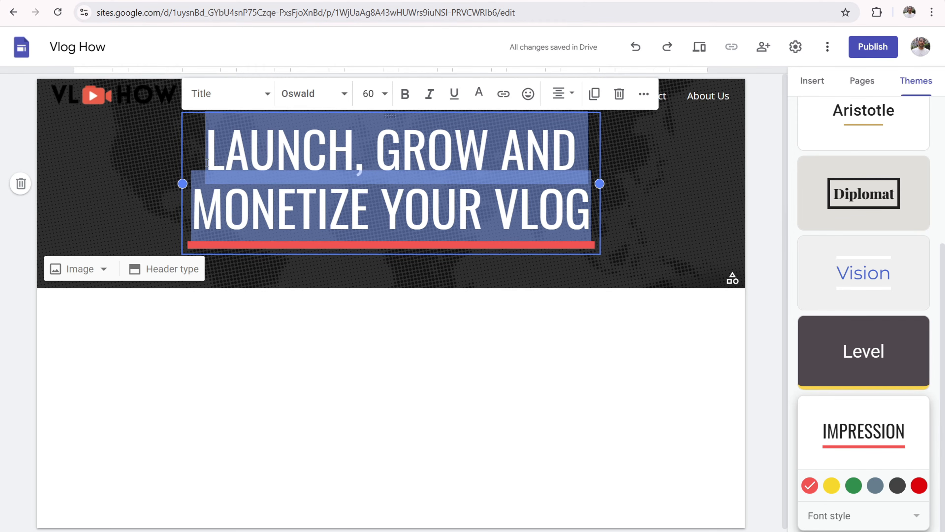
click(337, 94)
mouse_move(342, 258)
mouse_move(331, 443)
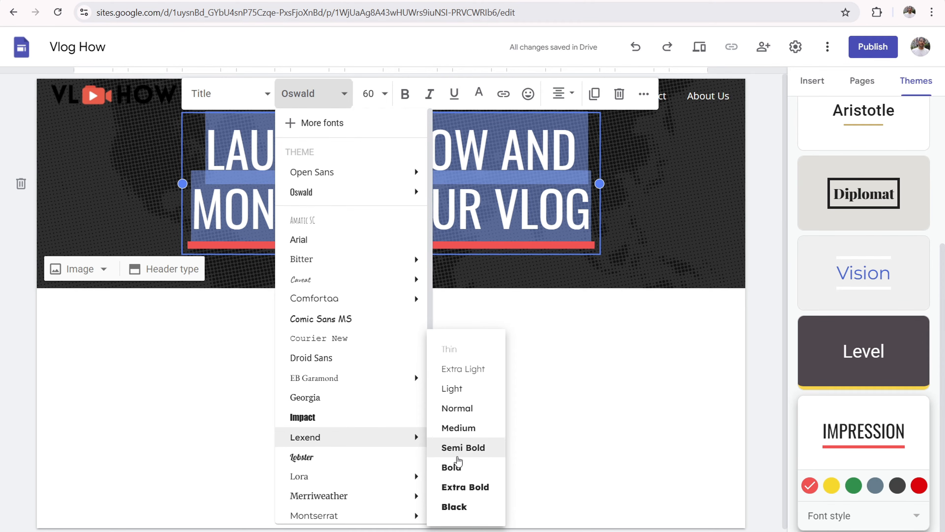
click(459, 466)
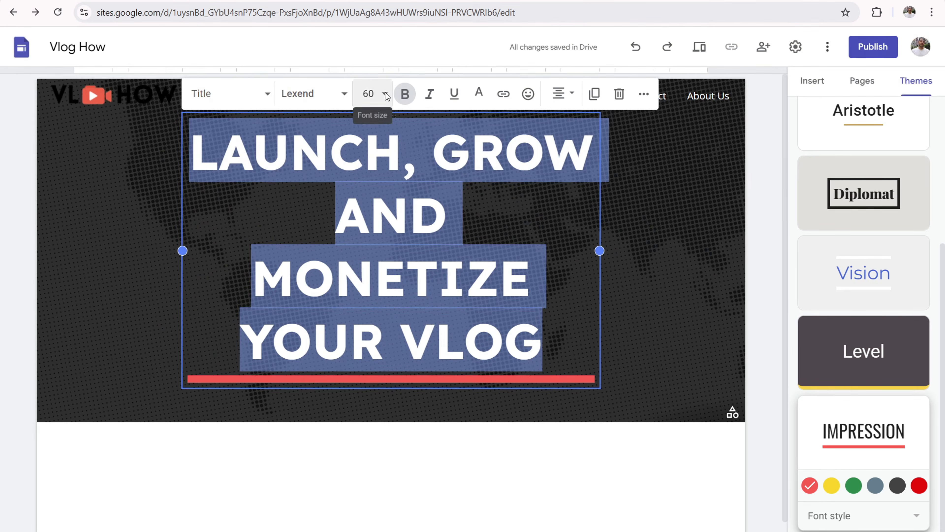
click(369, 93)
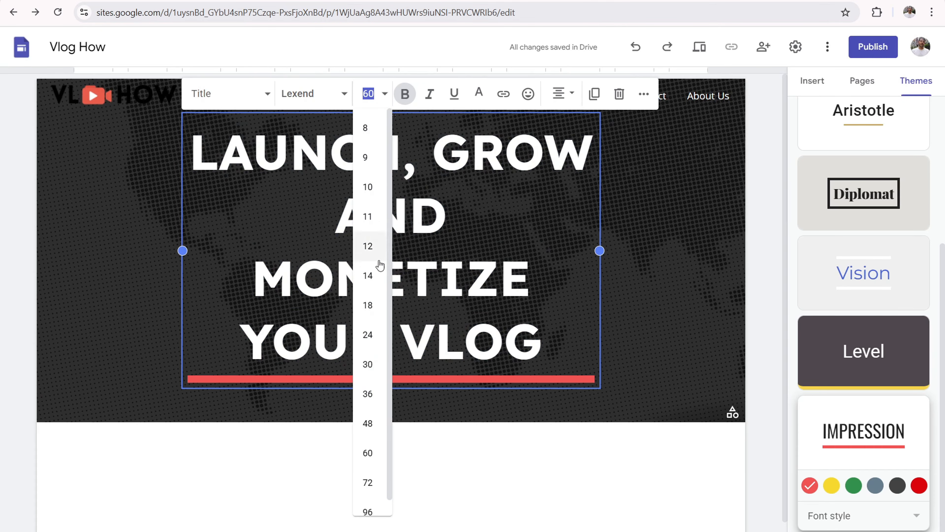
click(368, 423)
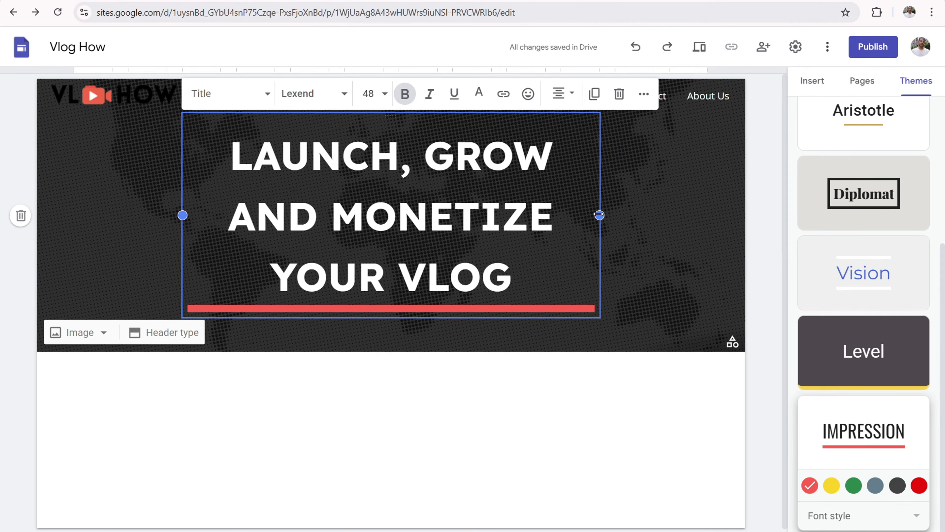
Step: Widen the title text box on both sides so the heading fits on two lines, and deselect it
drag(600, 214, 654, 215)
drag(182, 215, 129, 216)
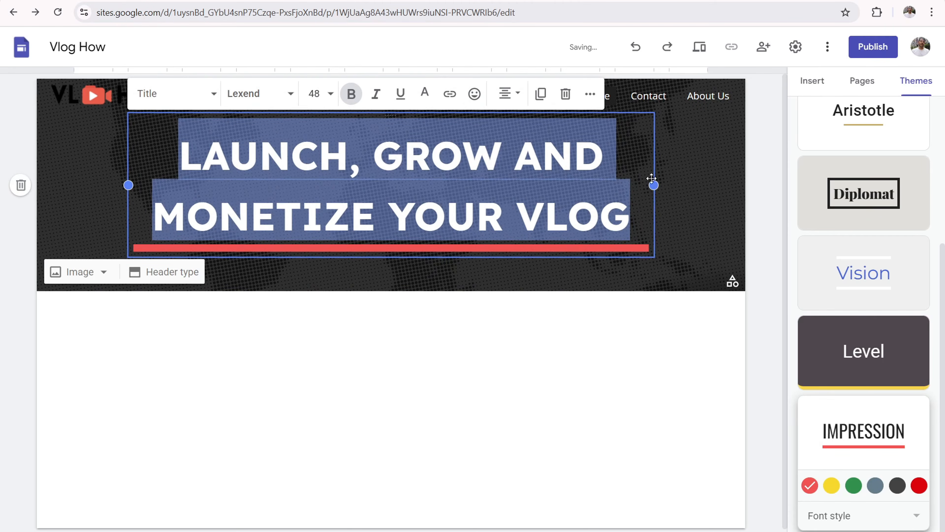
drag(656, 187, 673, 190)
click(448, 366)
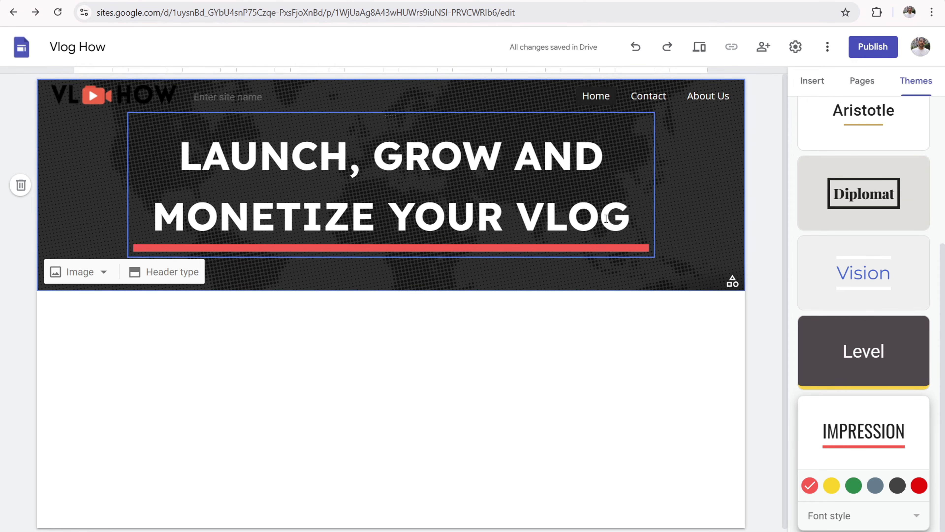
Step: Add a new line directly below the home page title in the same text box
click(633, 216)
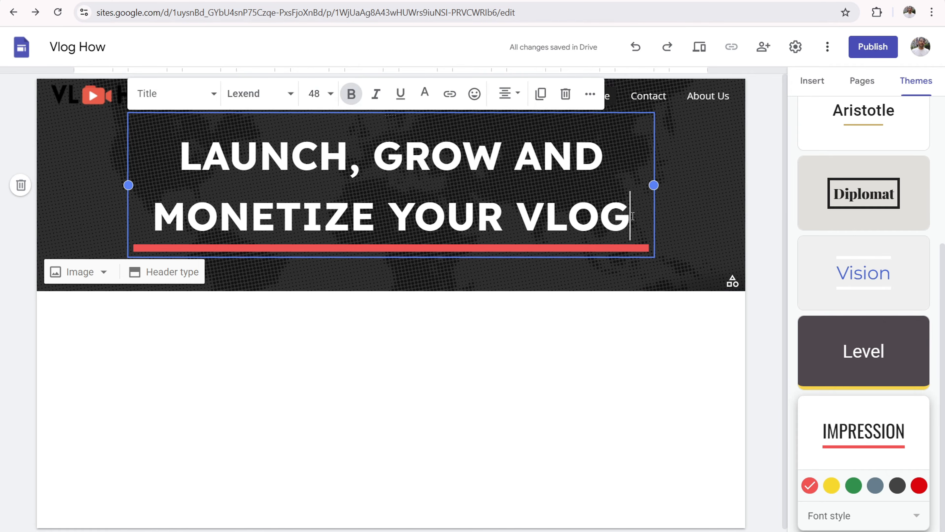
key(Return)
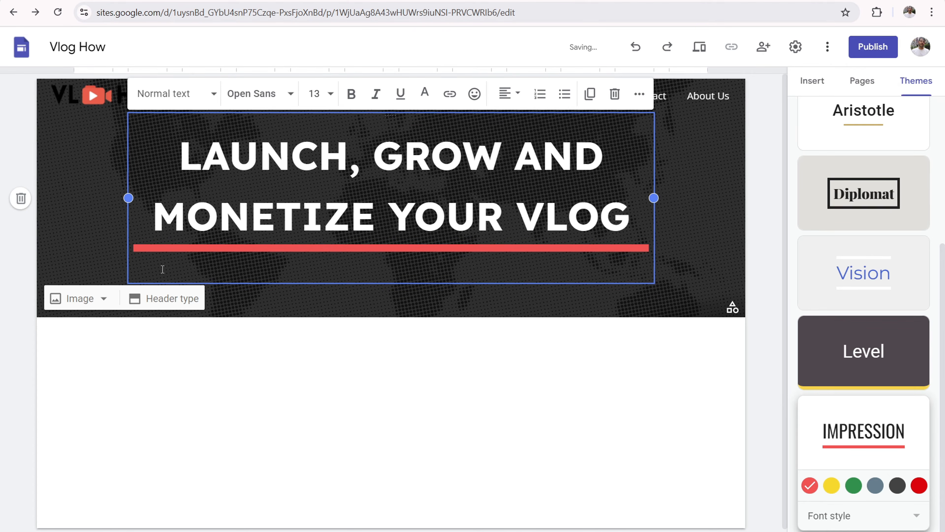
text(huigiu)
key(BackSpace)
key(BackSpace)
key(BackSpace)
key(BackSpace)
key(BackSpace)
key(BackSpace)
Step: Paste the copied two-sentence introduction beginning "Join 7000+ other vloggers" beneath the title and centre-align it
right_click(180, 269)
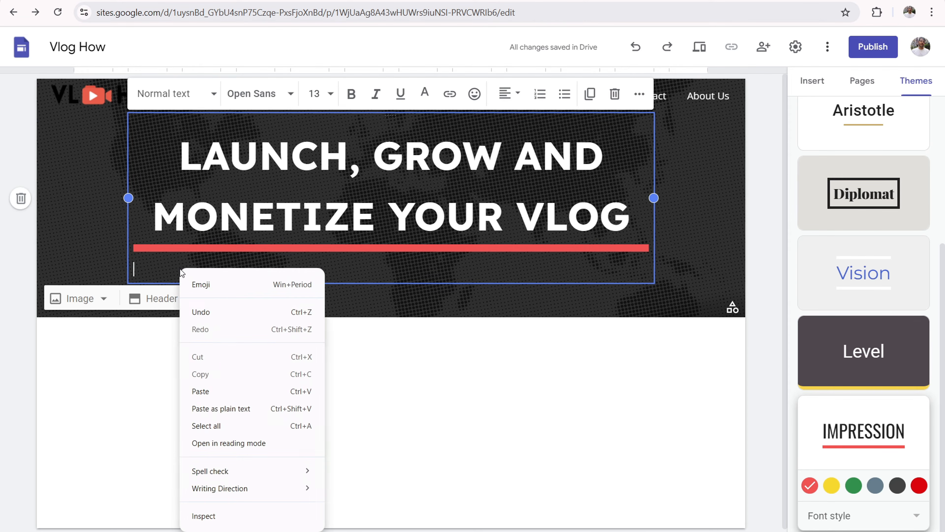
click(218, 389)
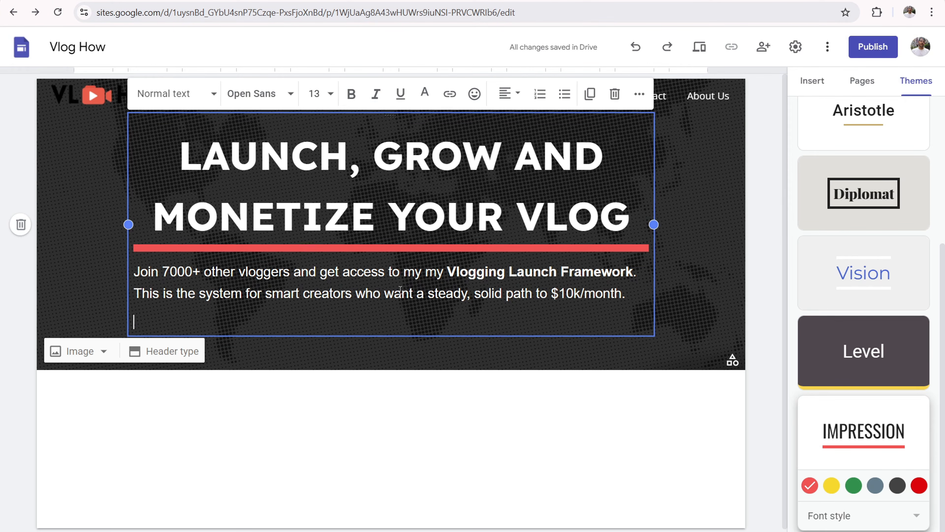
drag(629, 294, 133, 274)
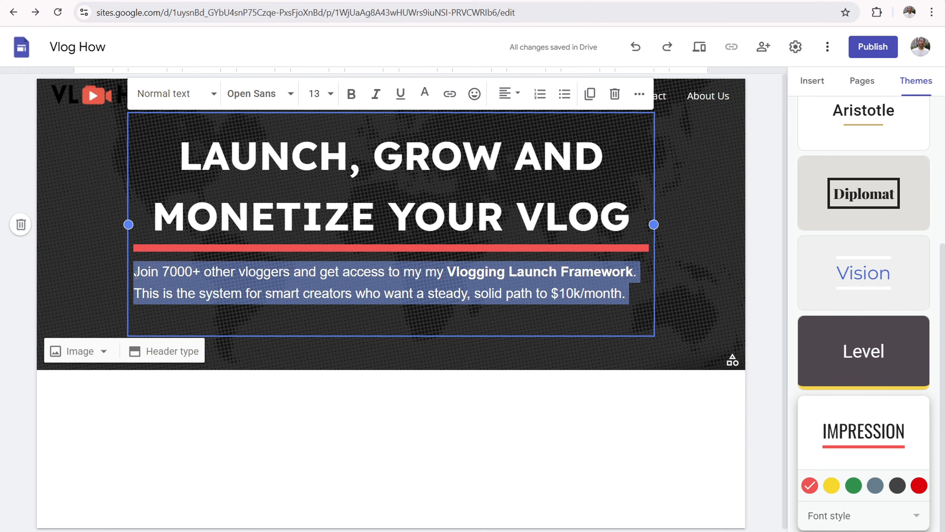
click(518, 94)
click(508, 164)
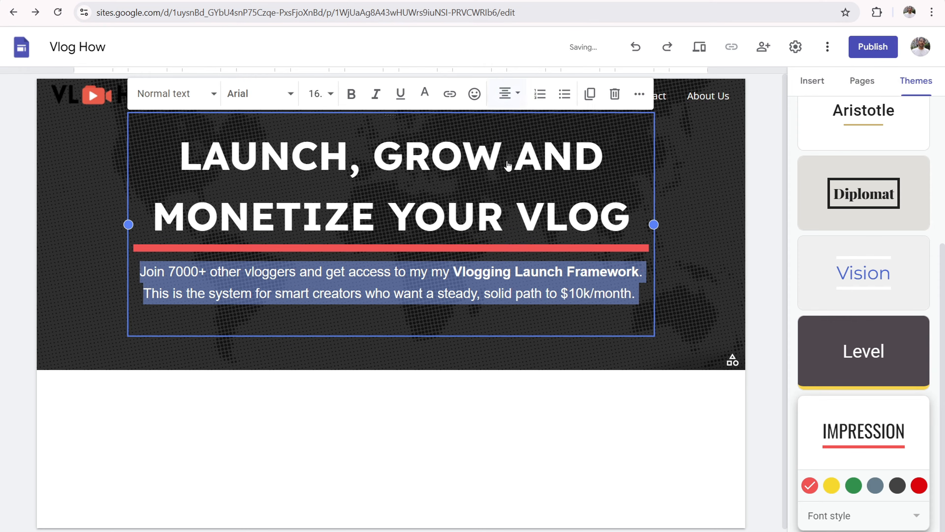
click(700, 214)
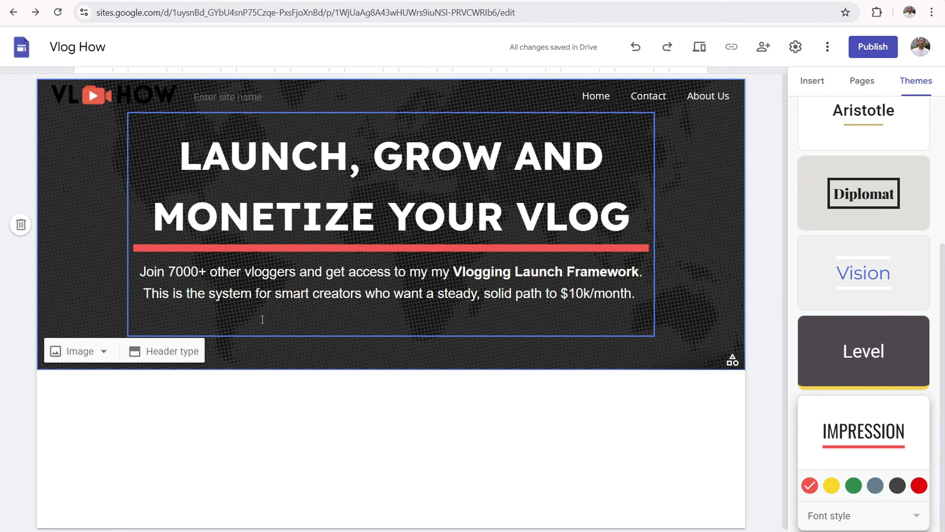
Step: Remove the empty line below the introduction paragraph and deselect the text box
click(226, 320)
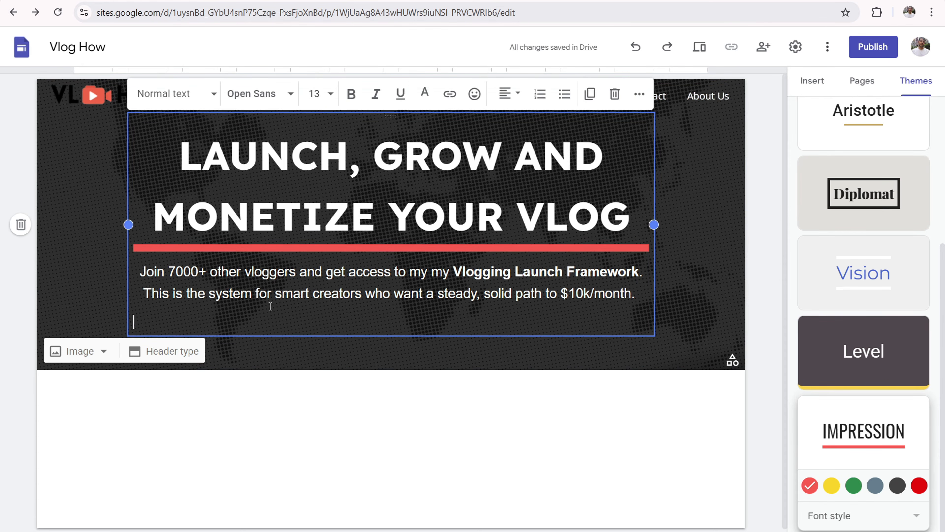
key(BackSpace)
click(711, 180)
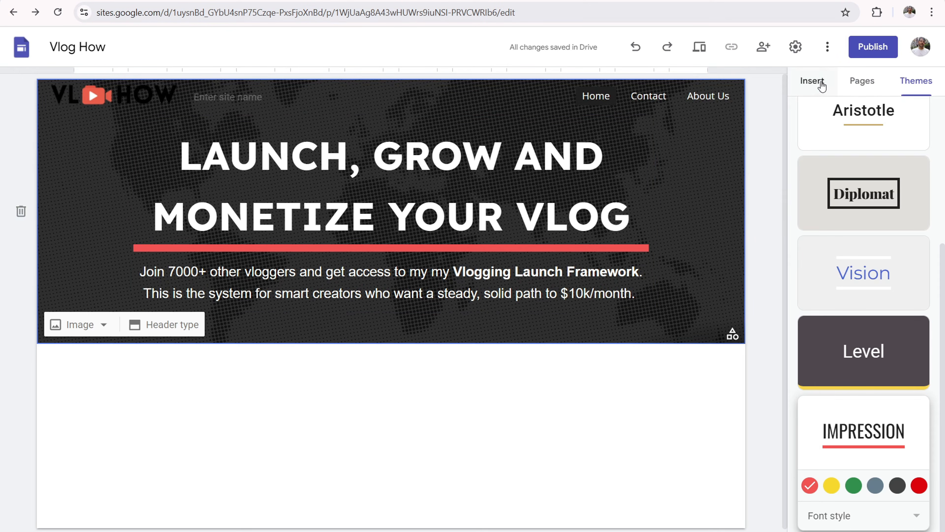
Step: Insert a button named "Watch My Free Masterclass" that links to website.com
click(812, 85)
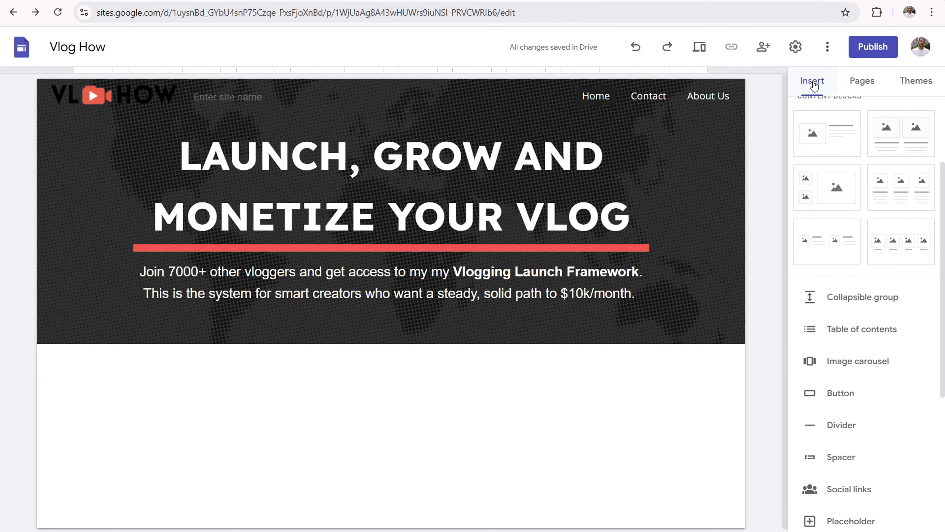
click(838, 394)
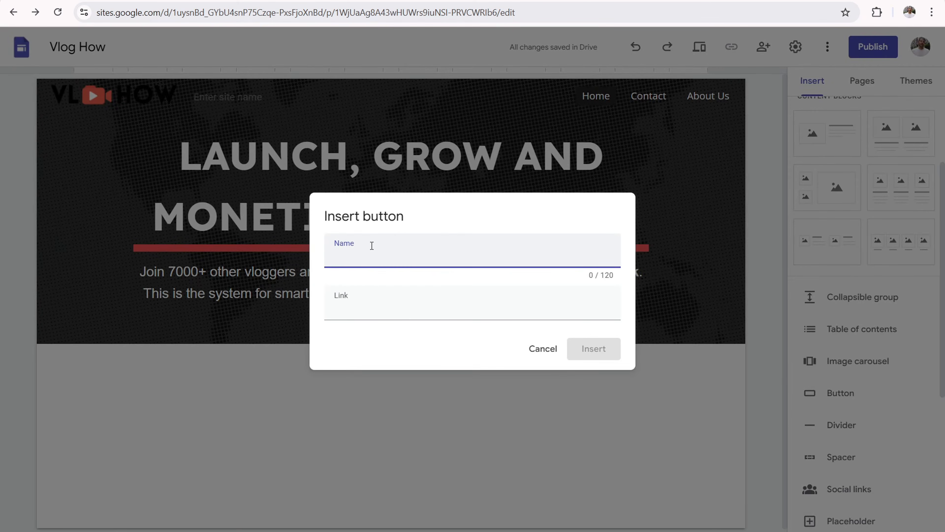
text(Watch My Free Masterclass)
drag(468, 250, 335, 255)
click(475, 204)
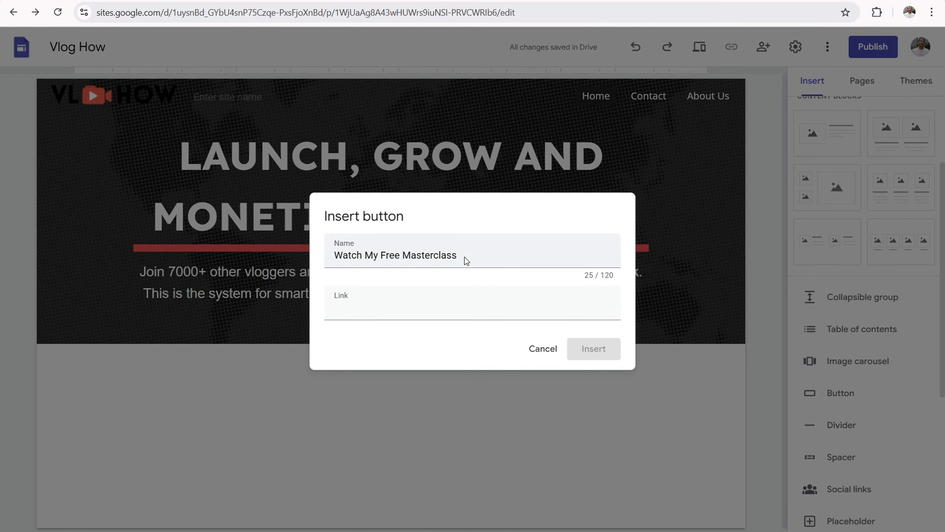
click(379, 314)
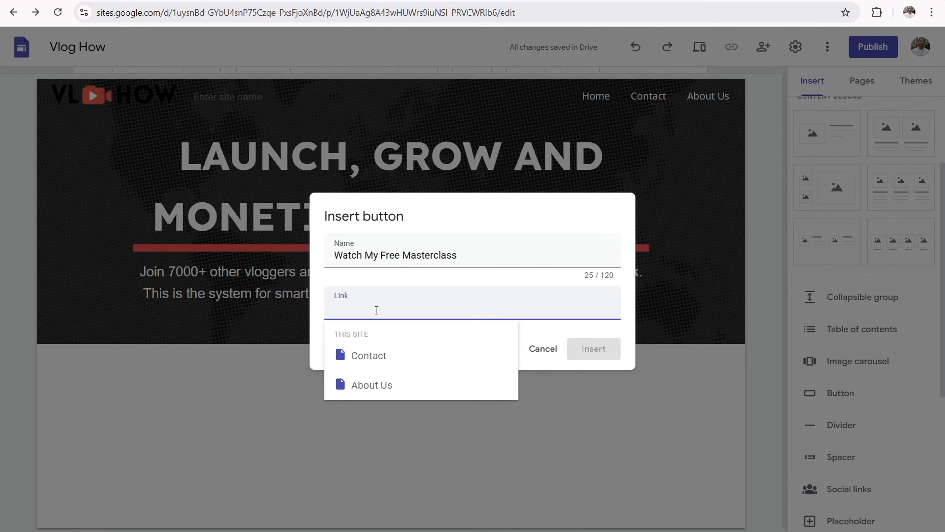
text(website.com)
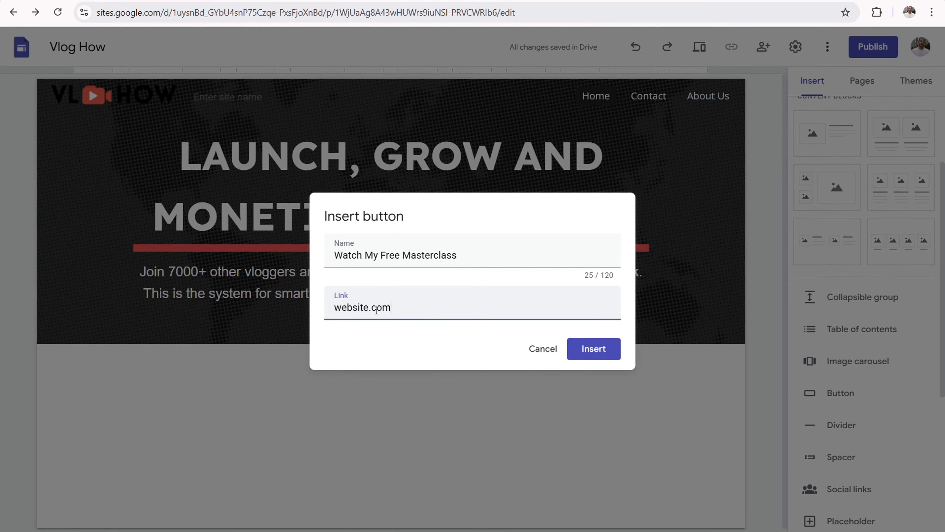
click(600, 352)
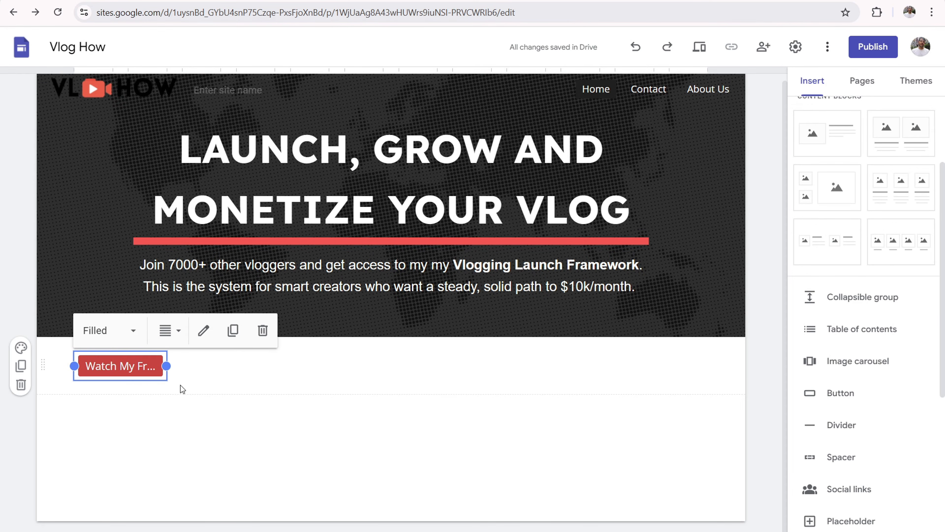
Step: Widen the new button until its full label fits and centre it below the header
drag(166, 365, 281, 365)
drag(296, 365, 328, 365)
drag(173, 364, 380, 365)
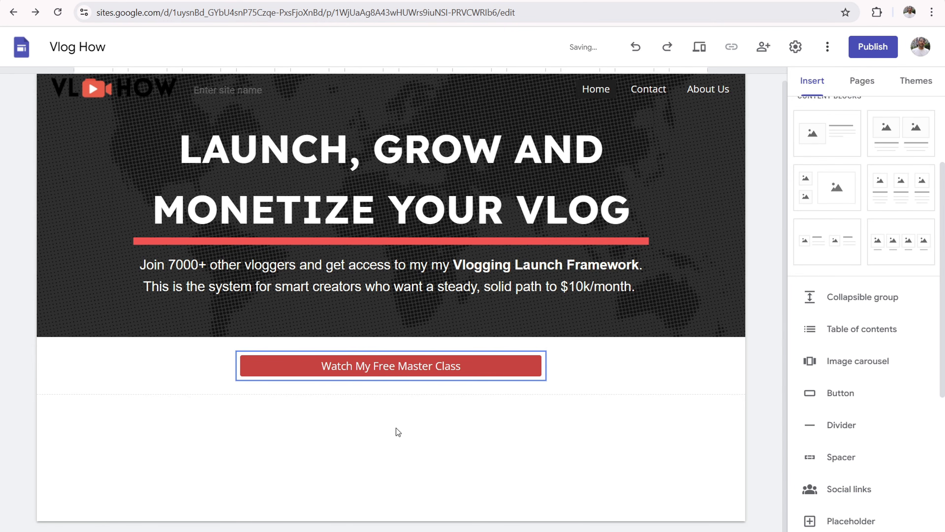
Step: Compare the button styles, set the button to Outlined and move it into the header text box beneath the introduction
click(364, 364)
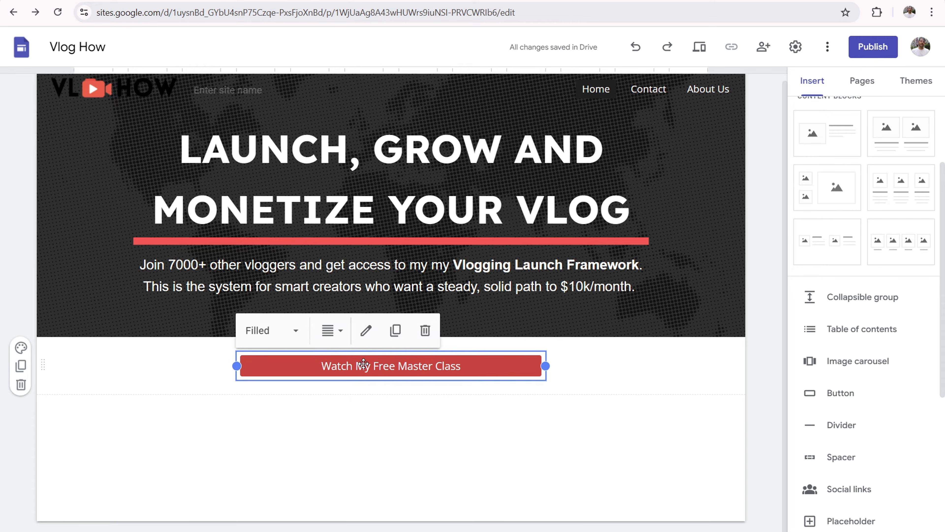
click(273, 329)
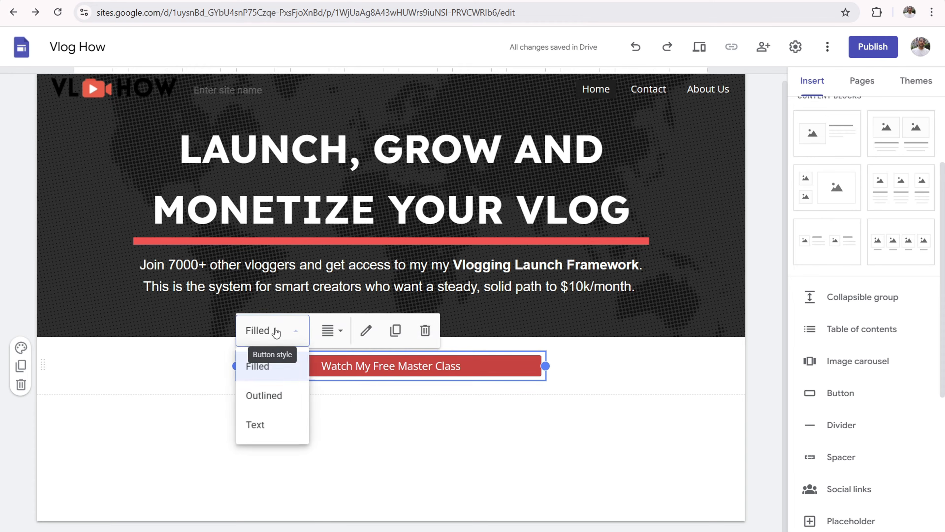
click(274, 396)
click(263, 331)
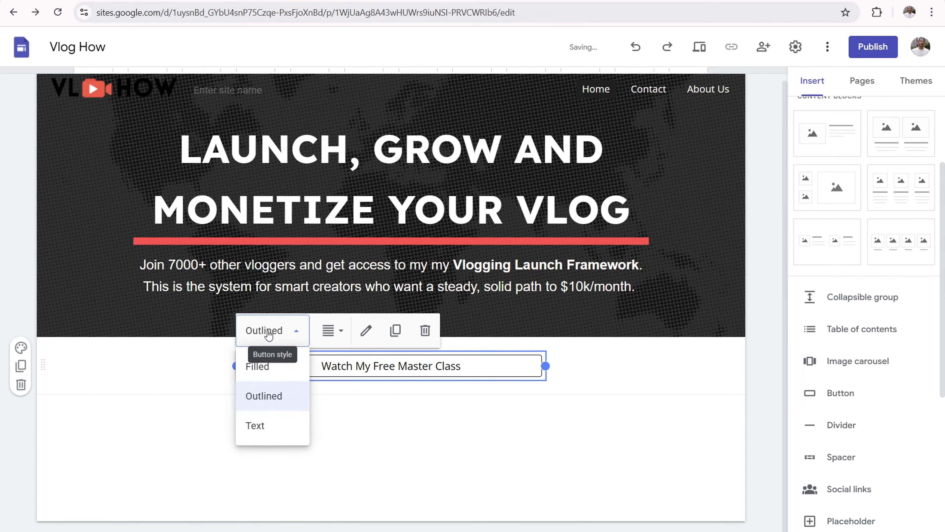
click(275, 425)
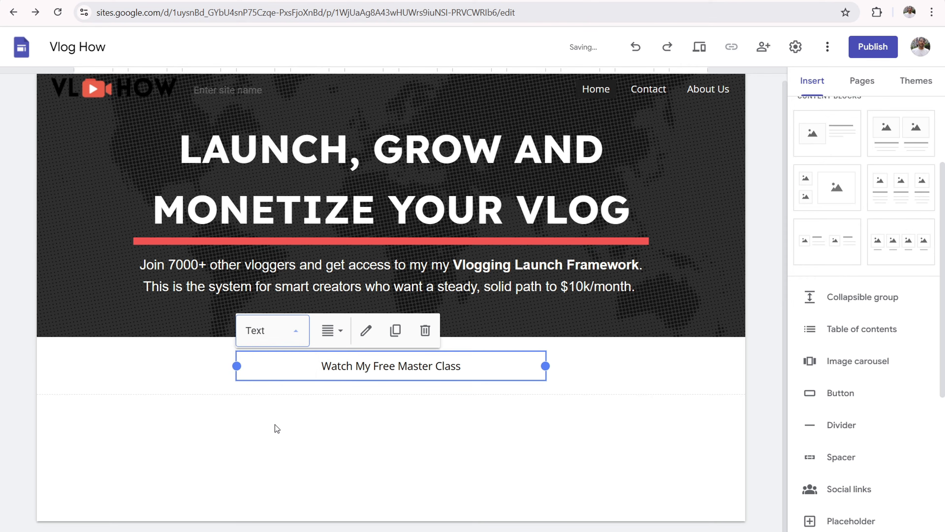
click(287, 329)
click(276, 396)
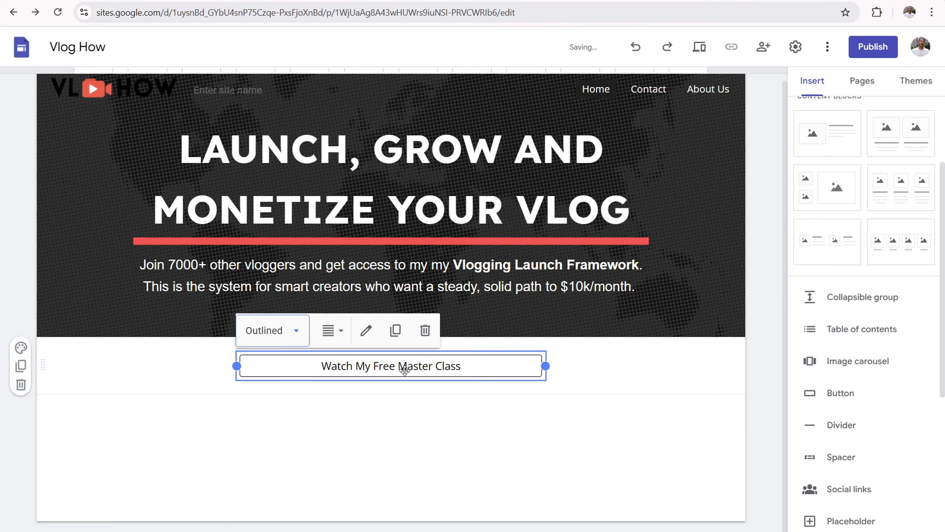
drag(404, 367, 392, 322)
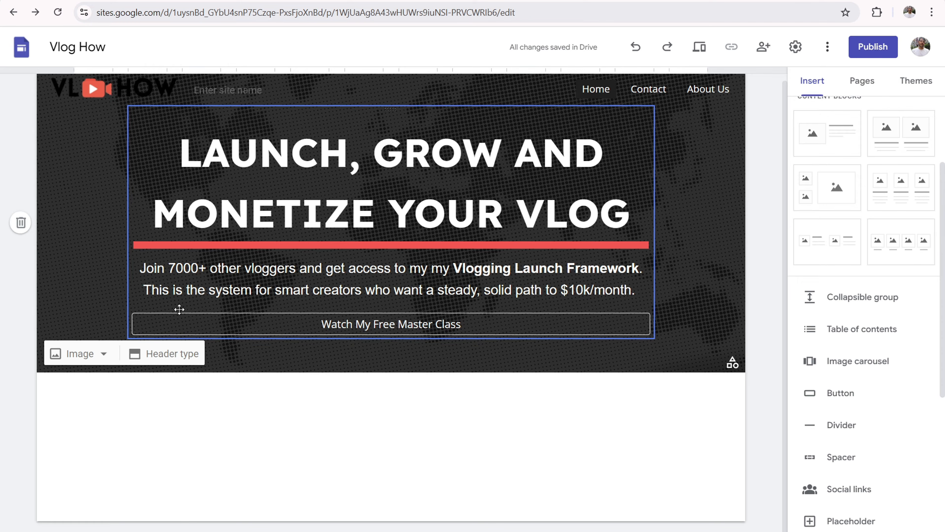
Step: Change the home page header type to Cover
click(164, 358)
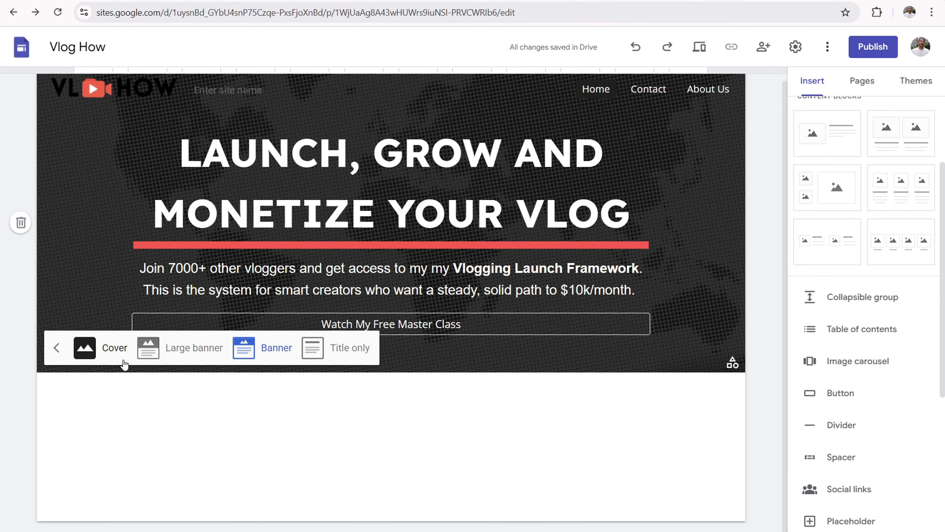
click(116, 352)
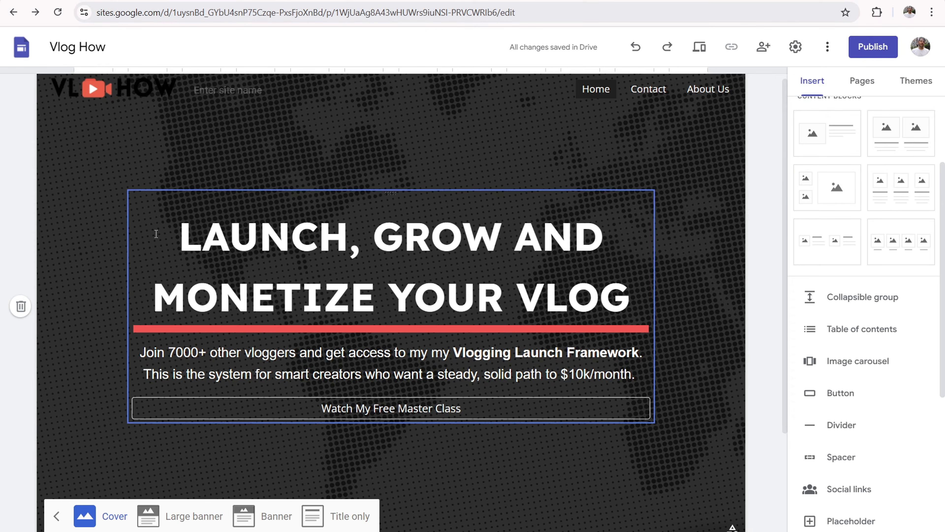
click(114, 172)
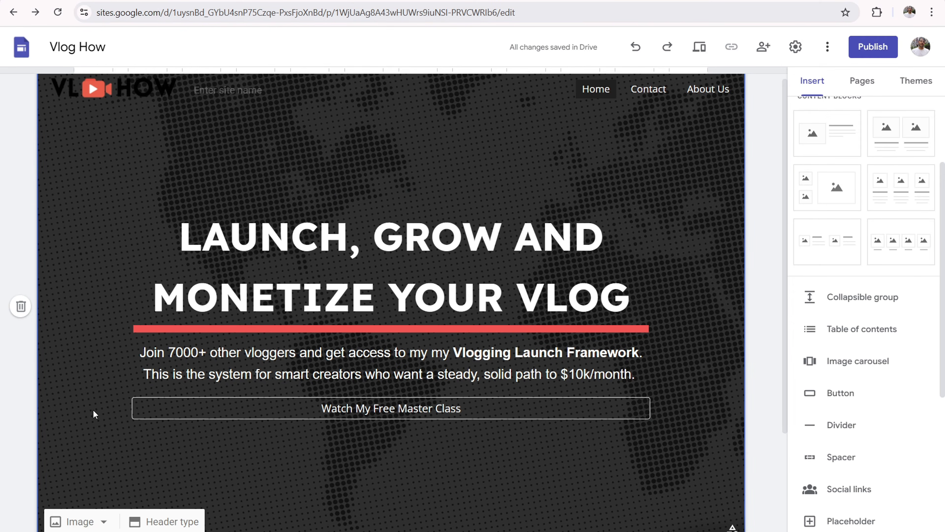
Step: Replace the header background with the light blue geometric diamond pattern from the image gallery
click(89, 523)
scroll(217, 453, down, 3)
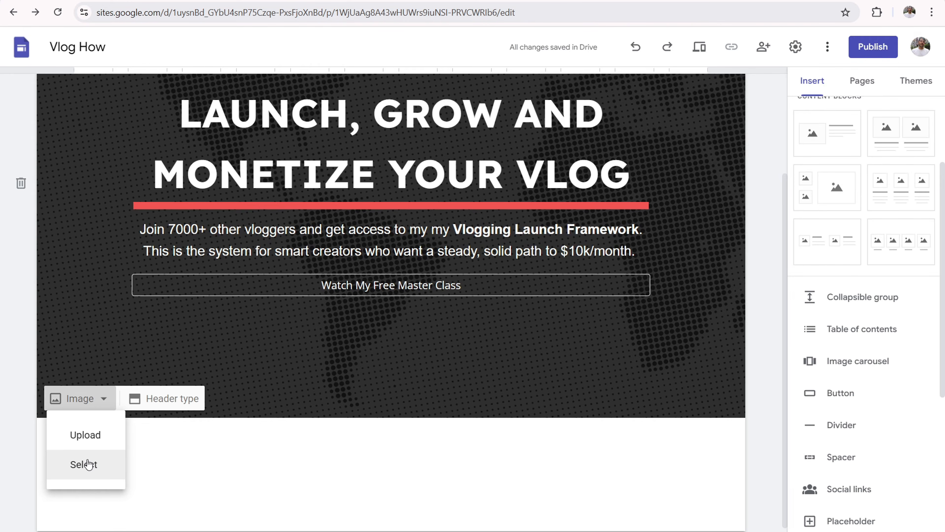
click(87, 465)
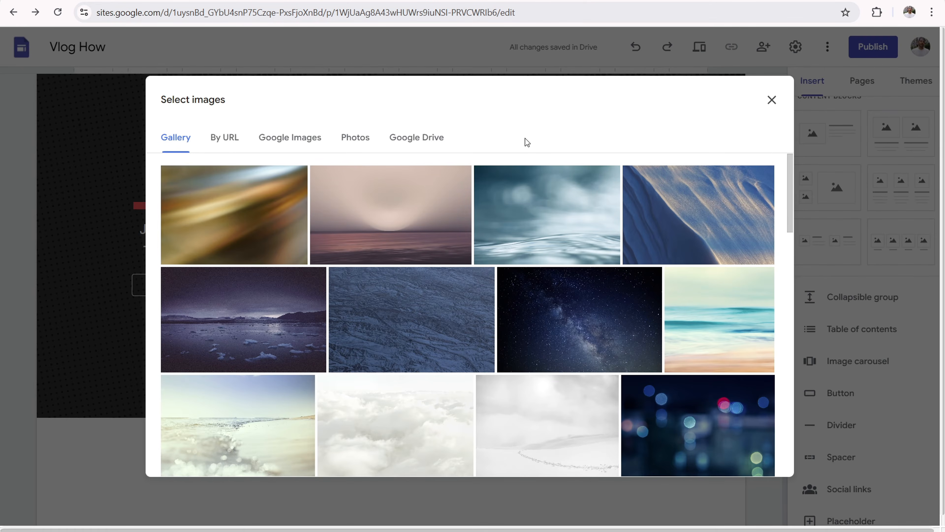
scroll(521, 179, down, 5)
scroll(519, 272, down, 10)
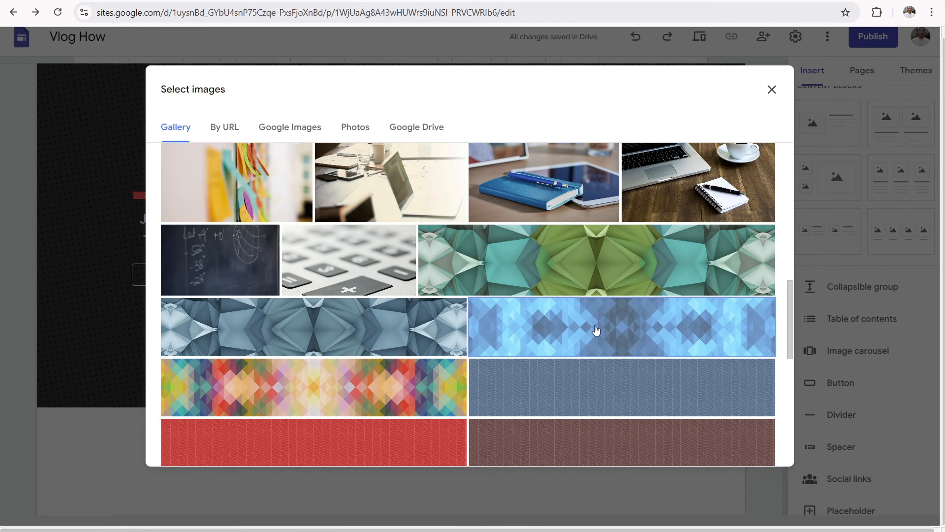
click(596, 330)
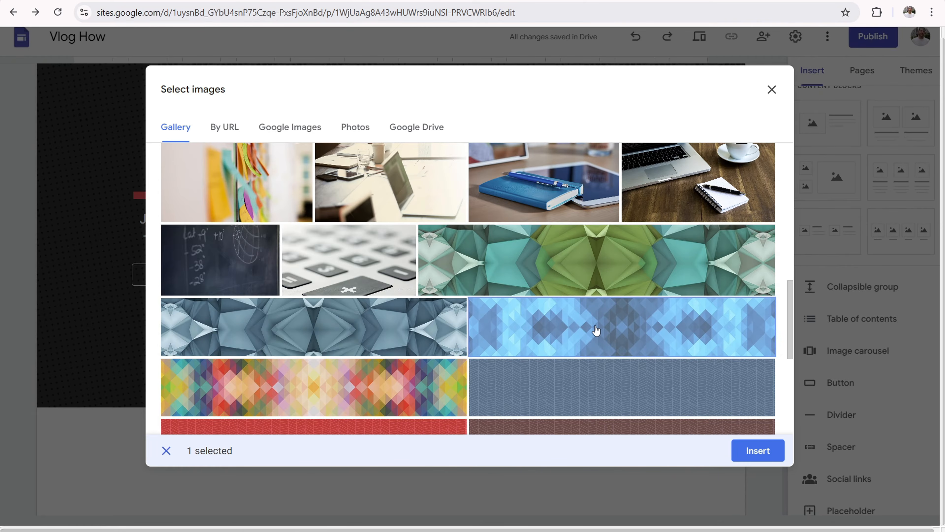
click(758, 450)
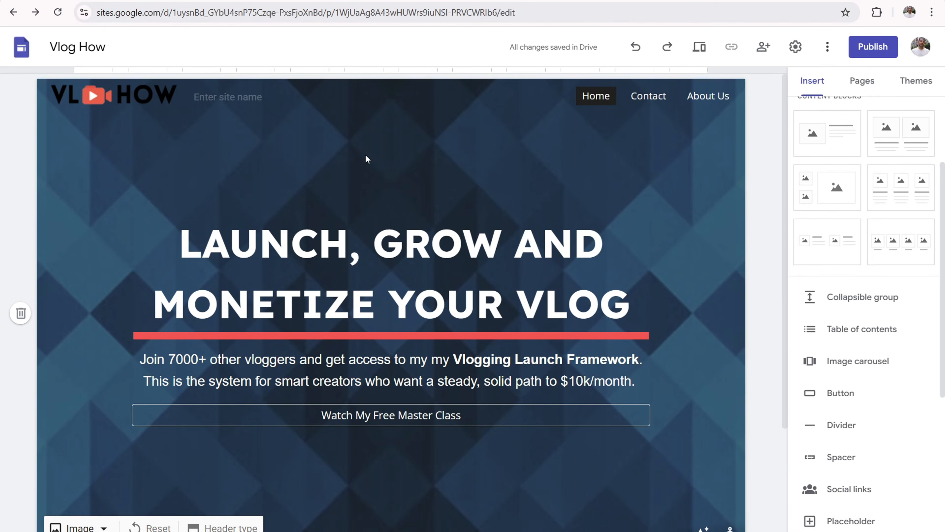
Step: Preview the home page and examine how the header title and introduction look on the new background
click(697, 52)
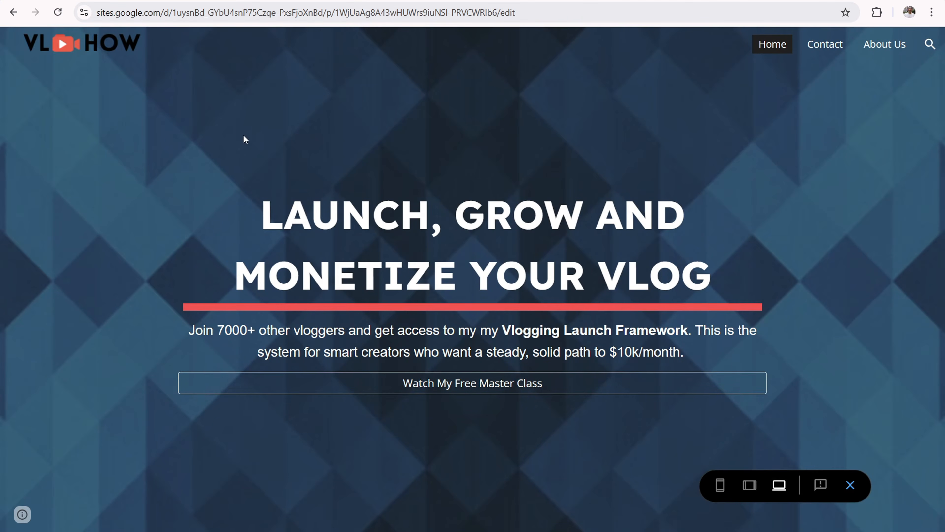
drag(291, 206, 704, 271)
drag(240, 330, 727, 345)
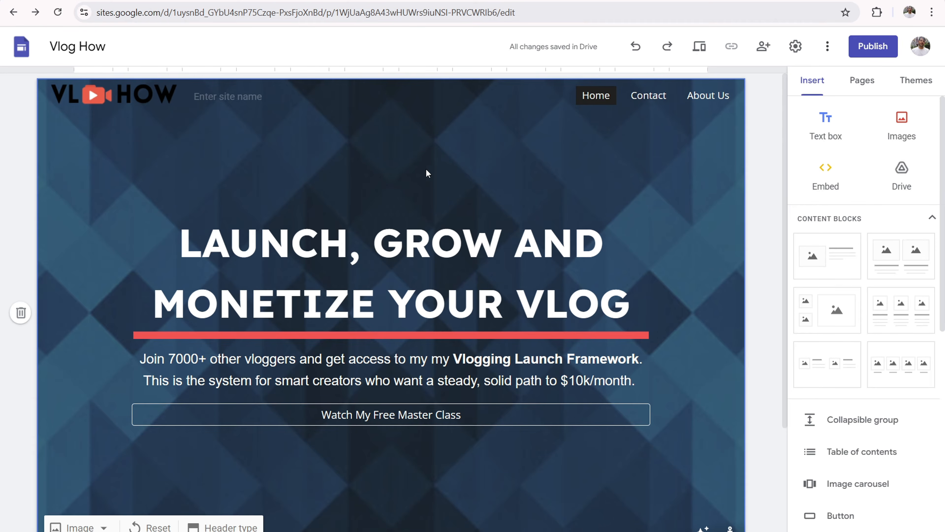
Step: Look over the header's image options and the recommended Cover, Large banner and Banner image sizes in the Notepad notes
scroll(358, 169, down, 3)
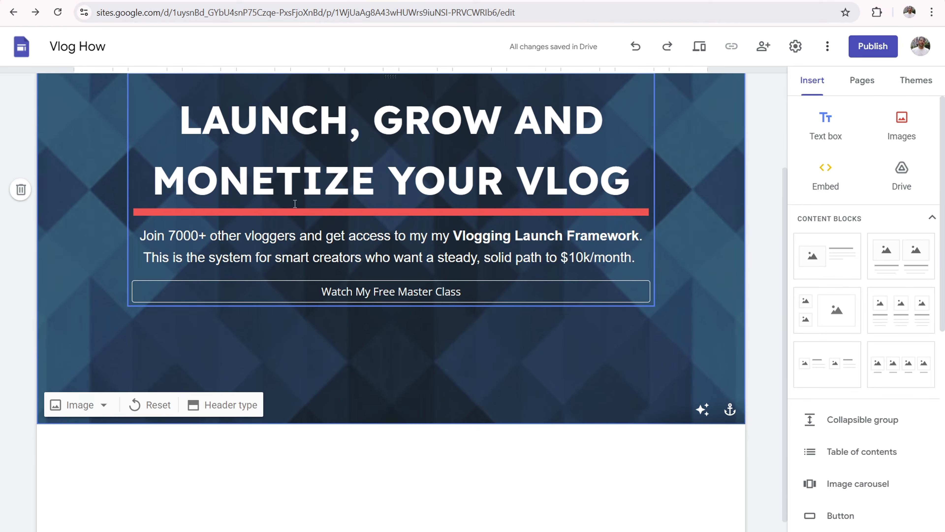
click(97, 407)
click(99, 439)
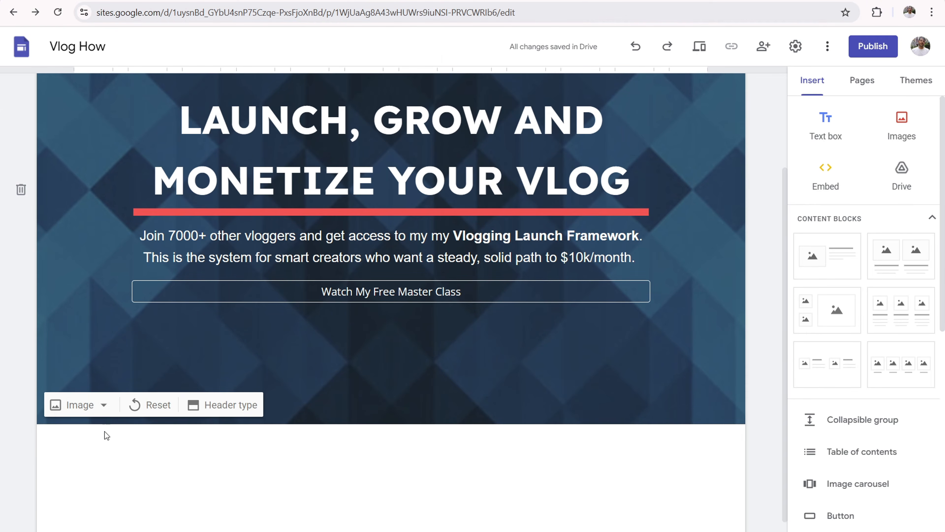
click(433, 276)
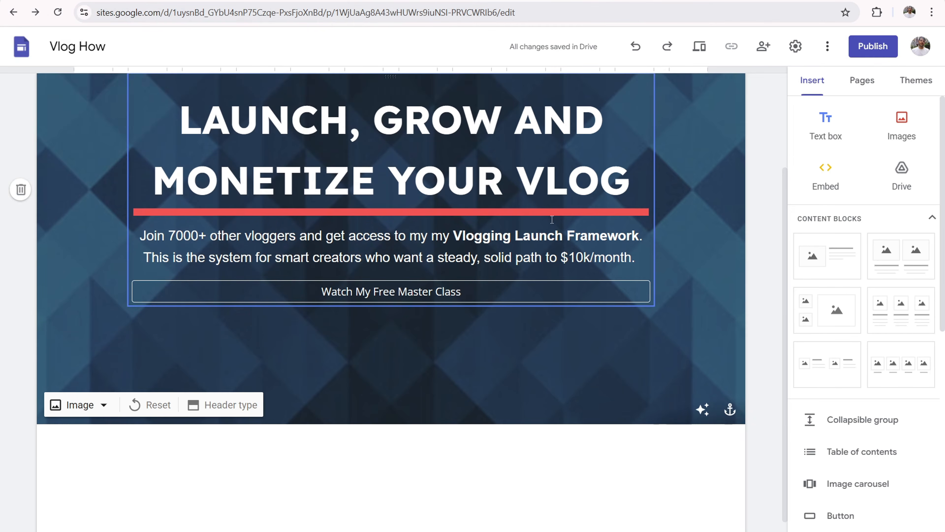
scroll(544, 219, up, 3)
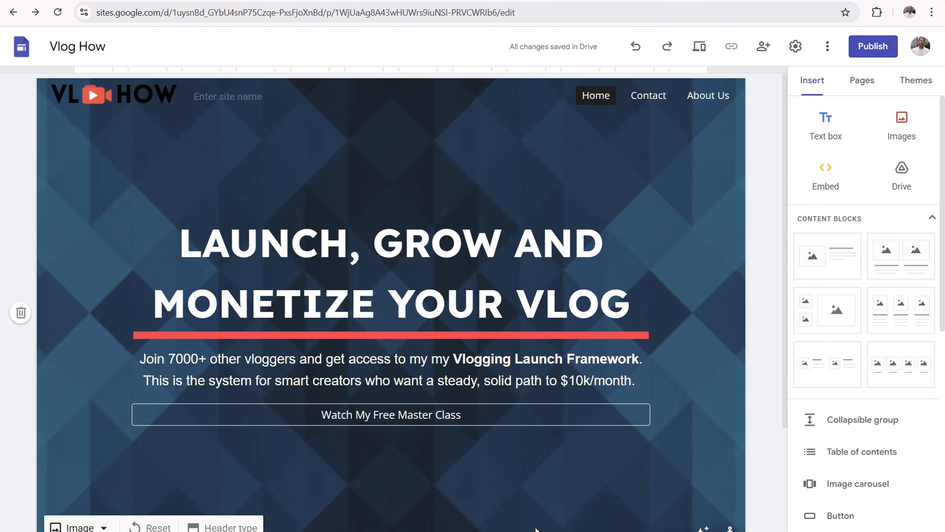
key(alt+Tab)
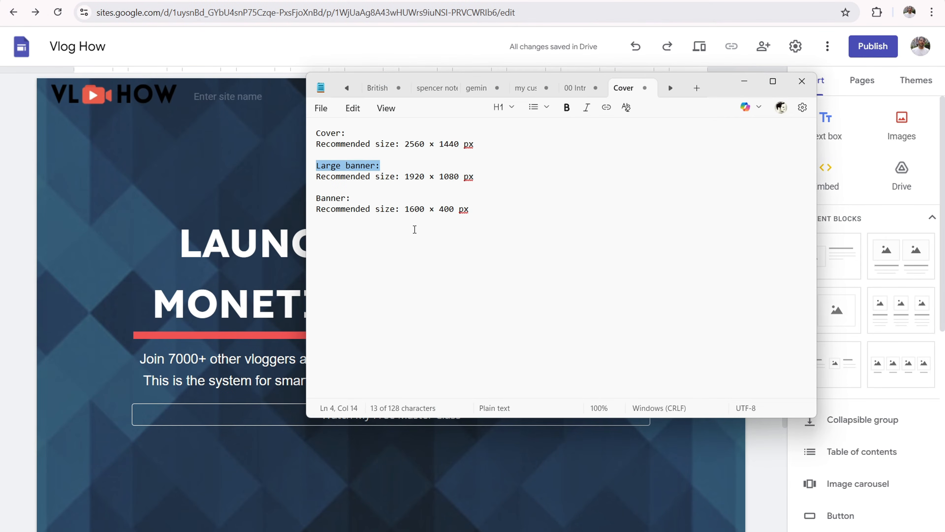
click(336, 173)
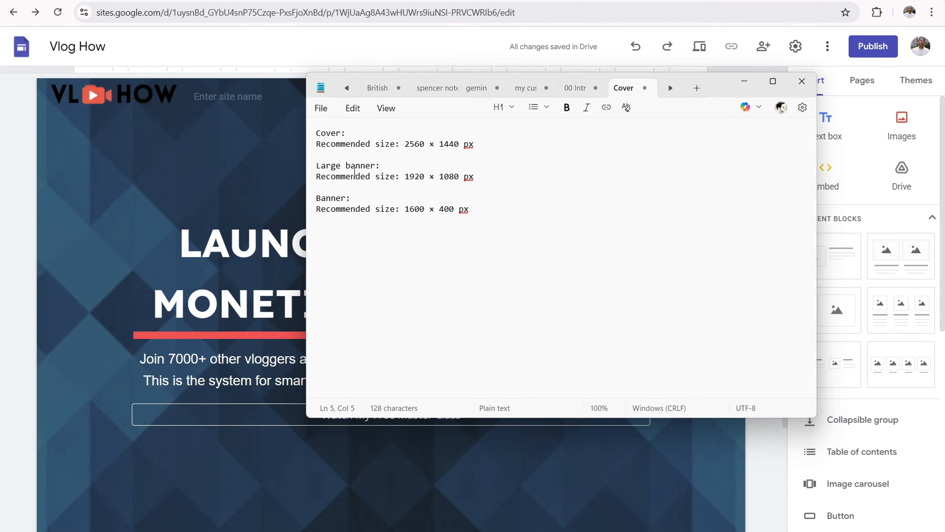
click(405, 144)
drag(407, 144, 457, 146)
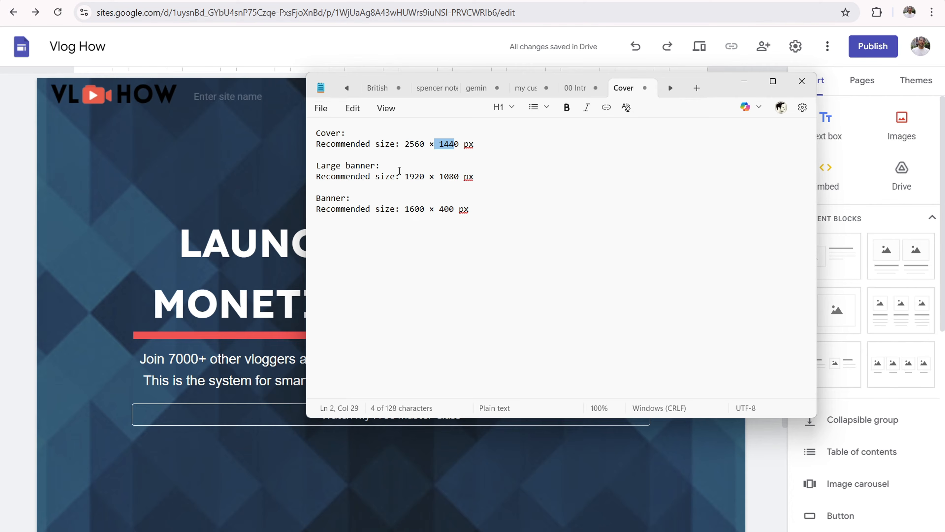
drag(440, 178, 455, 182)
click(745, 82)
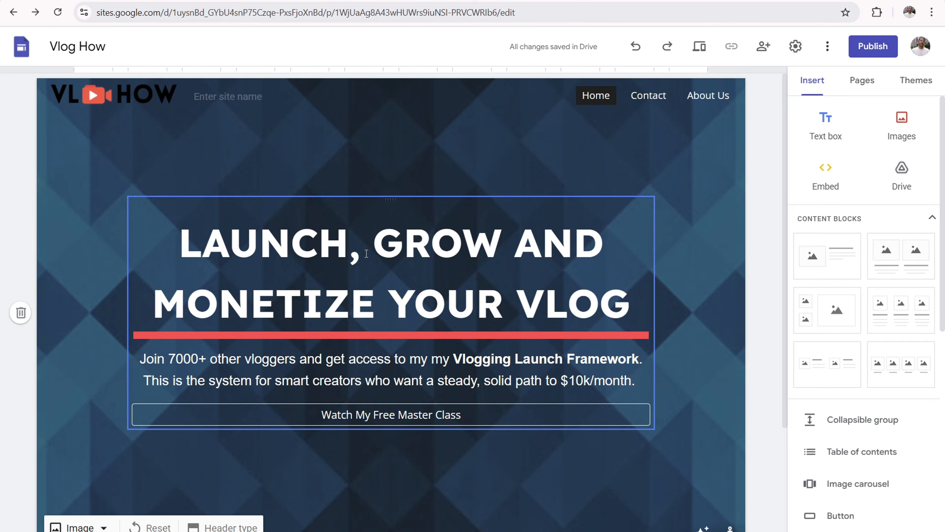
Step: Mark the home page header background as a decorative image in its alt text settings
scroll(253, 277, down, 4)
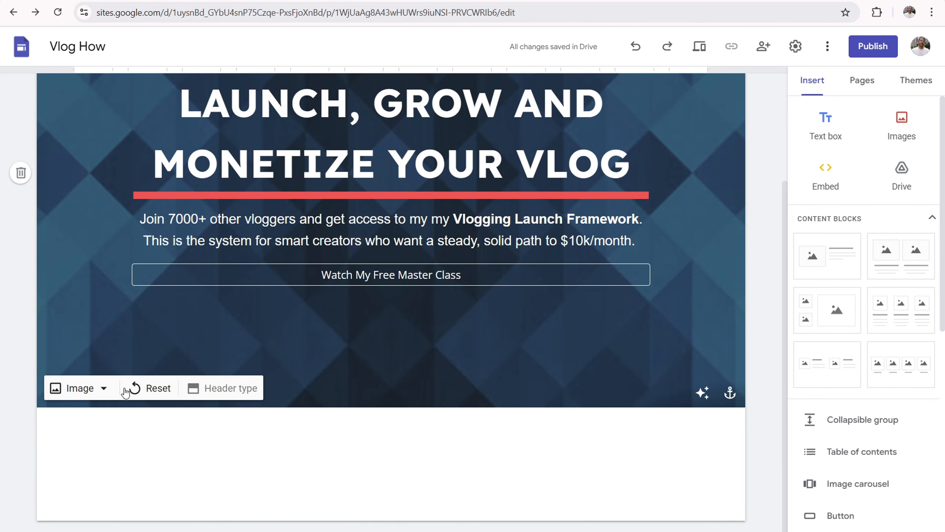
click(99, 390)
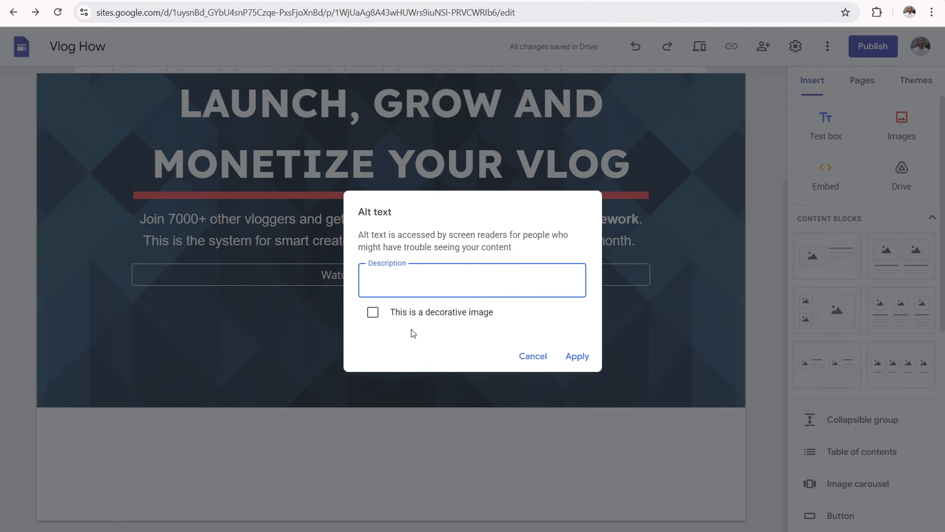
click(371, 314)
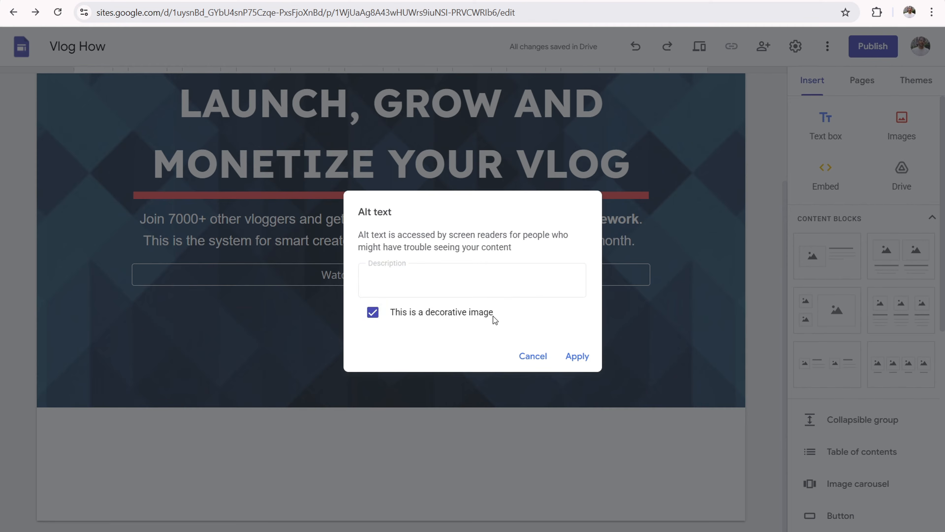
click(372, 313)
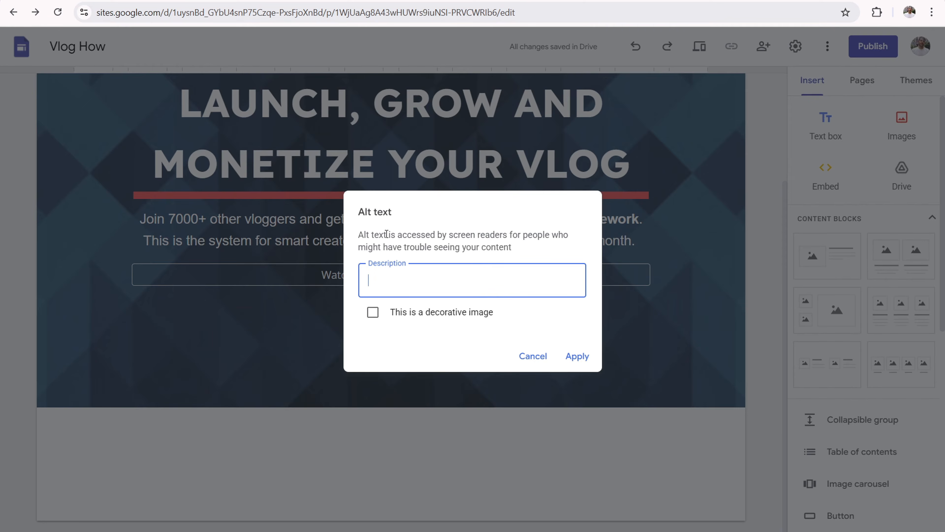
click(373, 313)
click(577, 357)
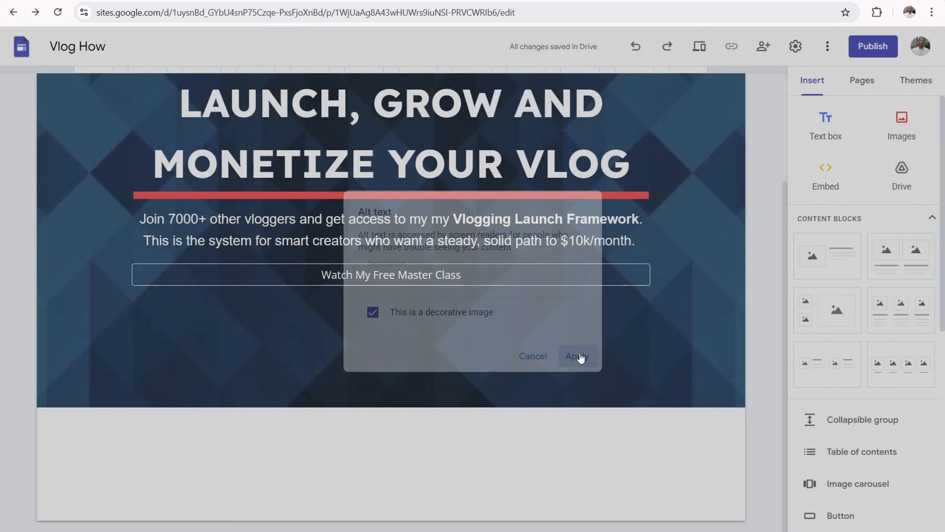
Step: Examine the swimuniversity.com home page as a reference, focusing on the trust heading and audience figures beneath its header
scroll(661, 331, up, 4)
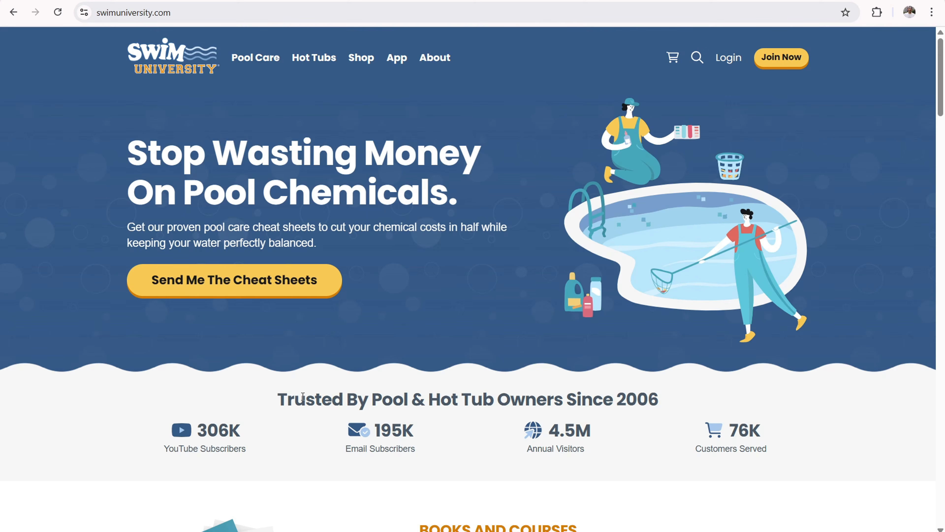
drag(306, 399, 562, 393)
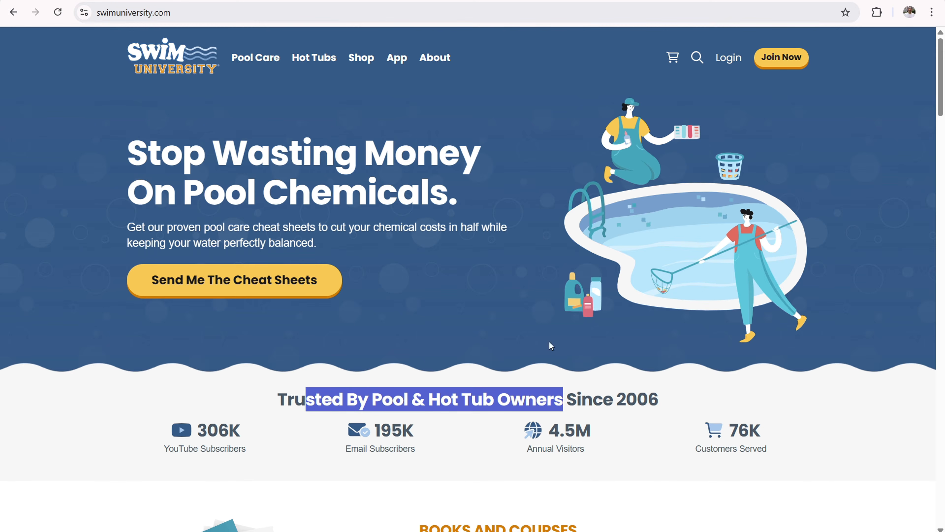
scroll(442, 261, down, 2)
scroll(442, 261, down, 4)
scroll(563, 308, up, 4)
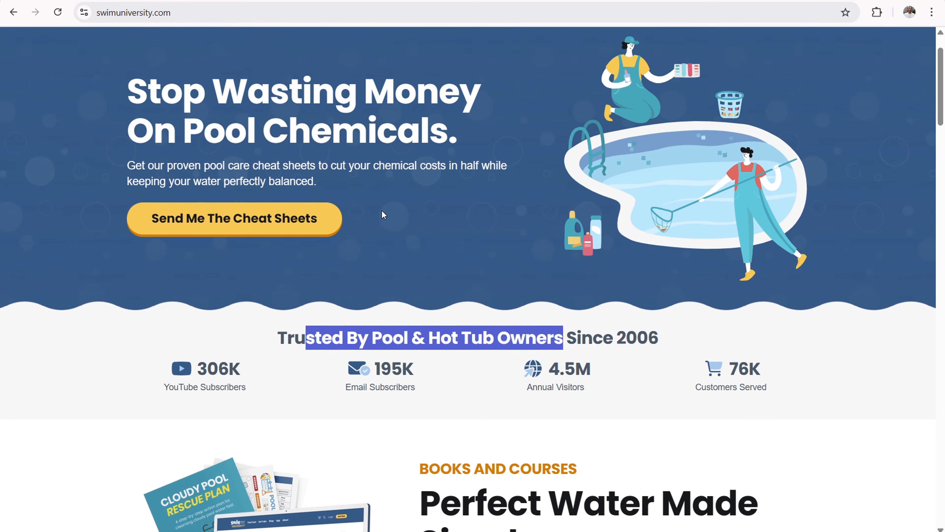
drag(322, 335, 558, 330)
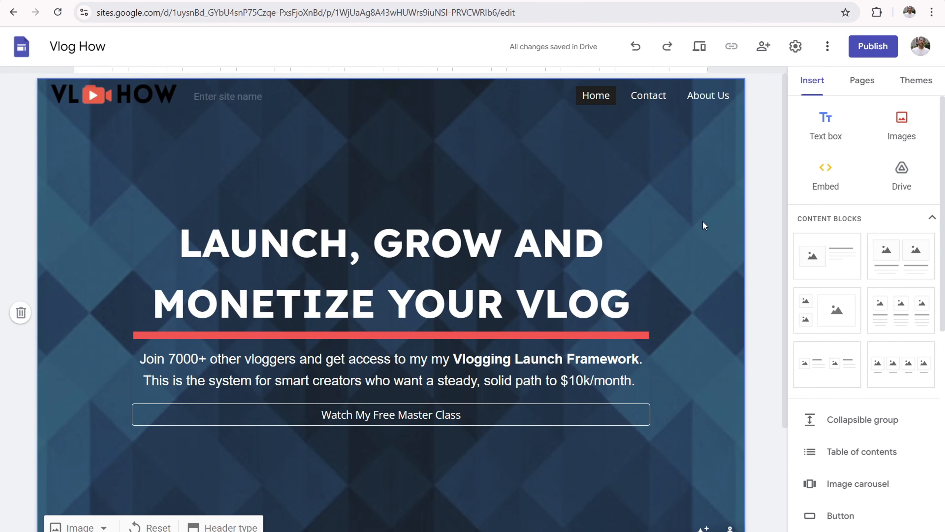
Step: Add a text box beneath the home page header reading "Your copy", made bold and centred
scroll(702, 220, down, 4)
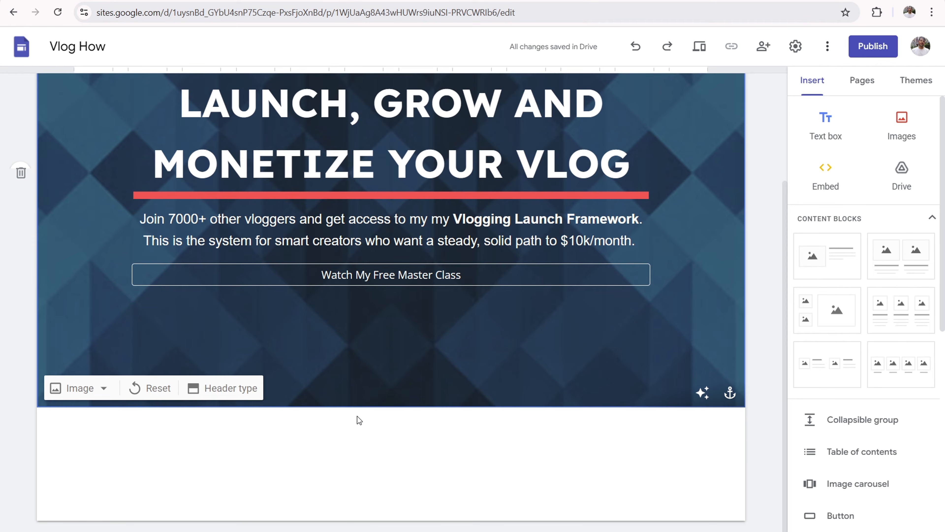
click(824, 125)
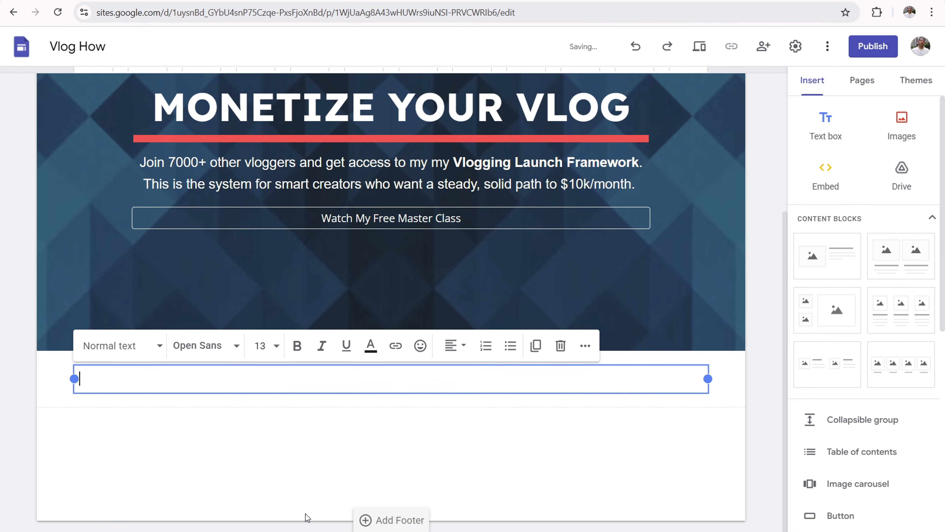
text(Your copy)
drag(159, 379, 78, 377)
click(297, 346)
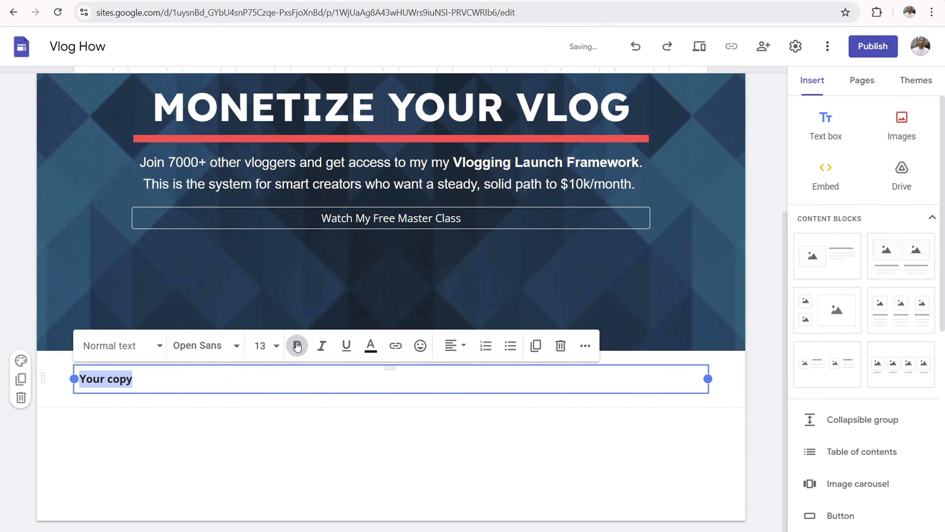
click(451, 346)
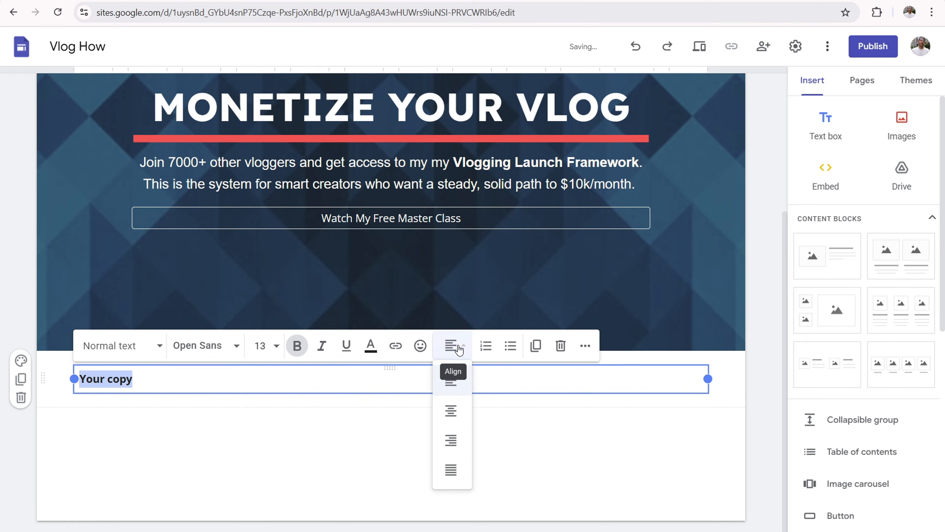
click(450, 414)
click(439, 409)
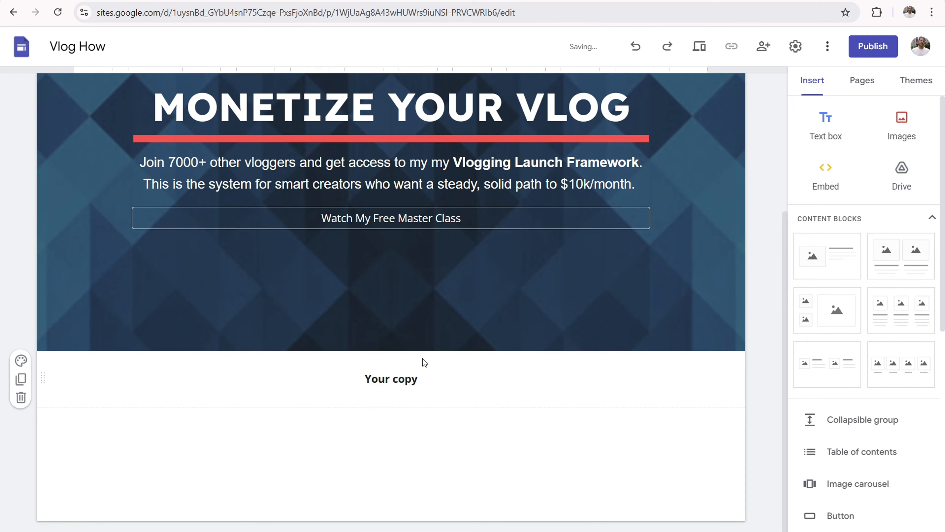
Step: Check which fonts the header's introduction and title use
click(403, 368)
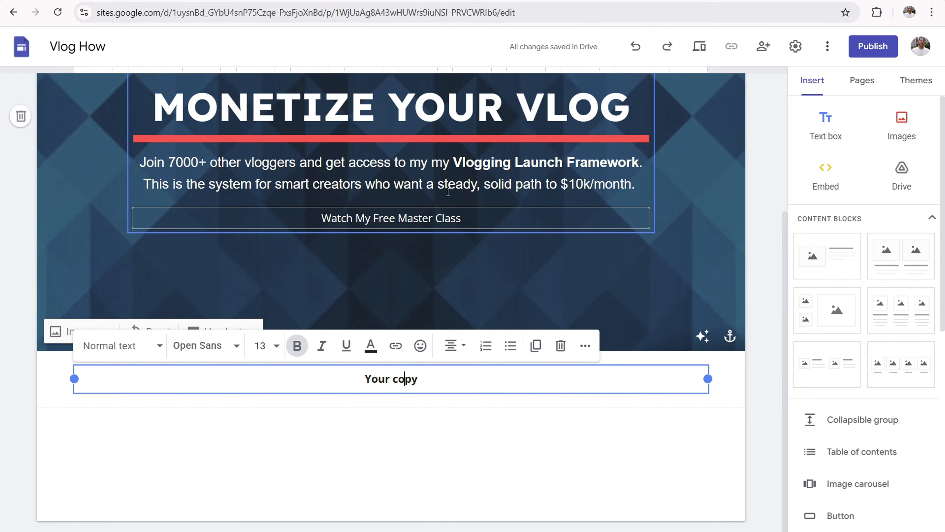
click(427, 182)
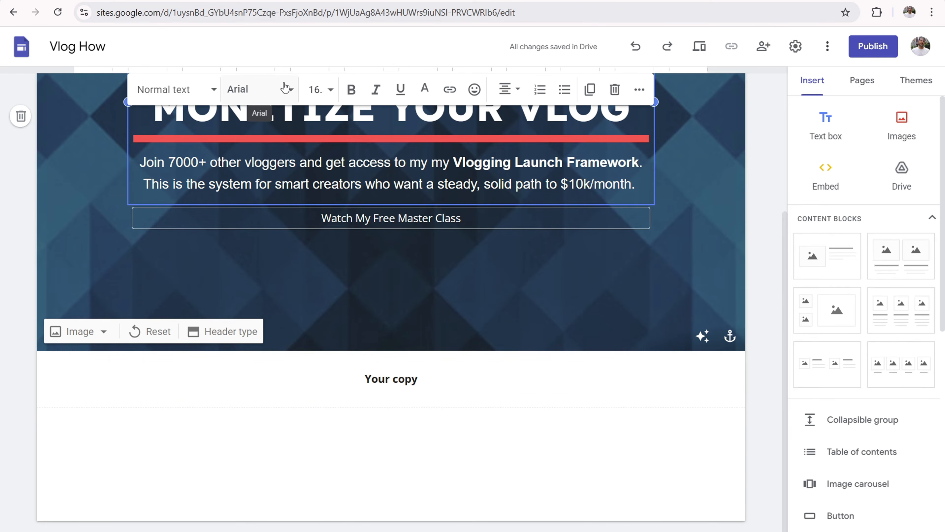
scroll(413, 203, up, 2)
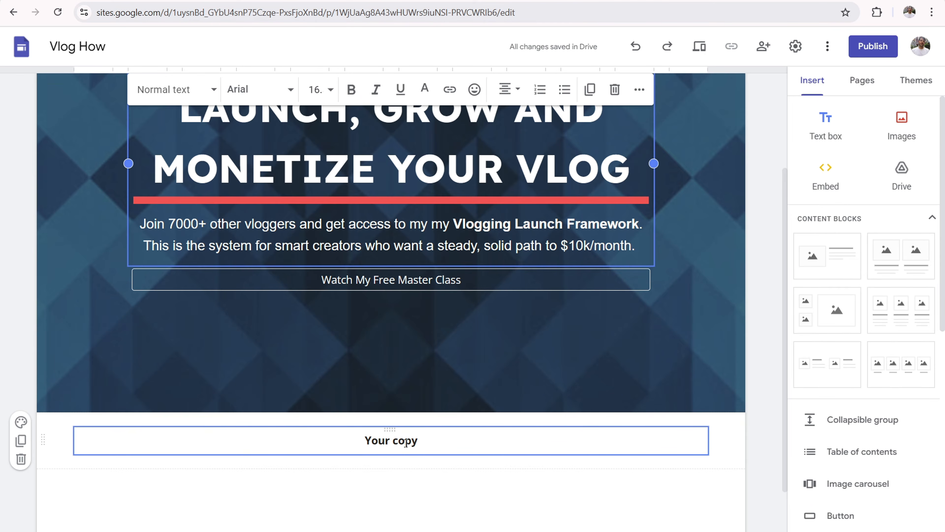
click(424, 389)
scroll(435, 245, up, 3)
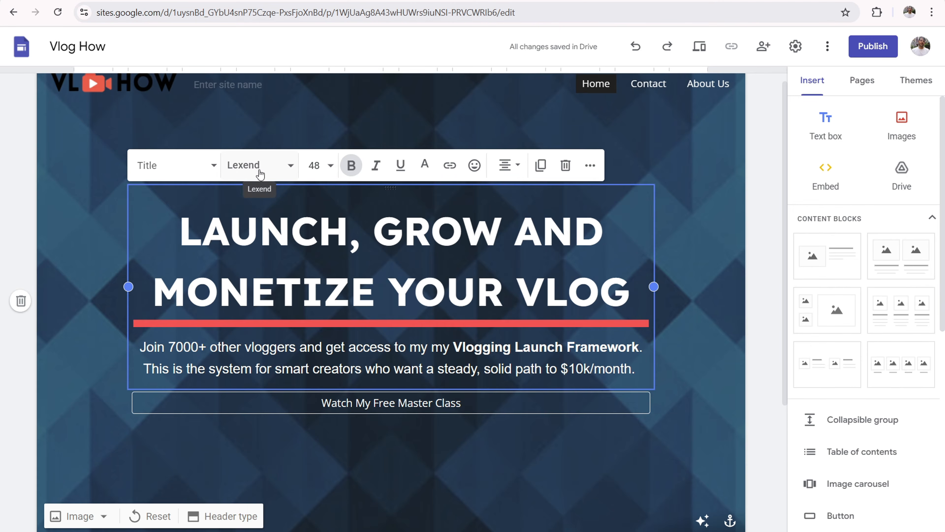
scroll(260, 175, down, 5)
Step: Set the font of the "Your copy" text beneath the header to Lexend Semi Bold
click(423, 379)
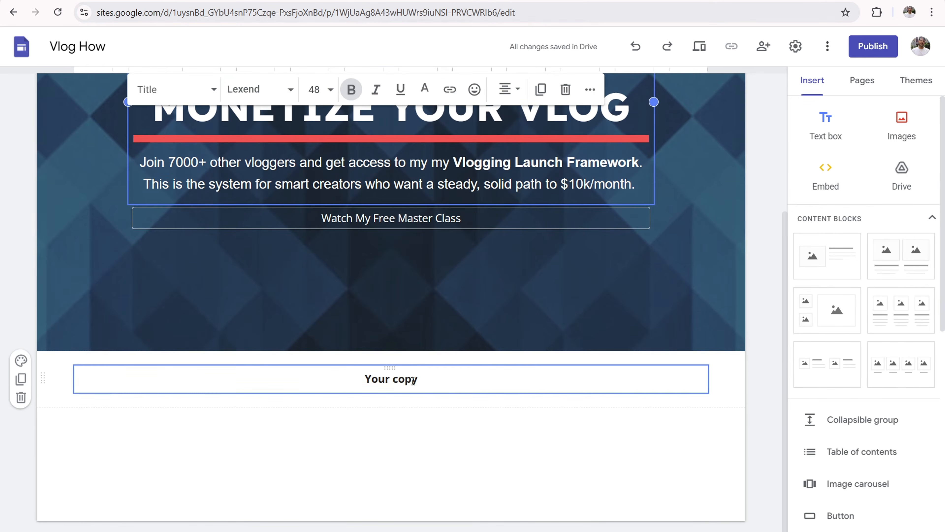
drag(423, 379, 363, 379)
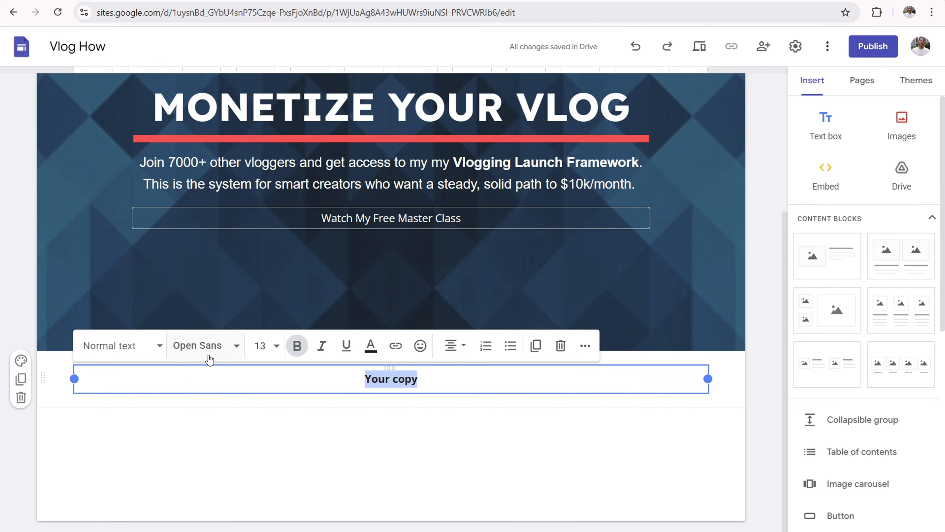
click(220, 350)
scroll(216, 443, down, 5)
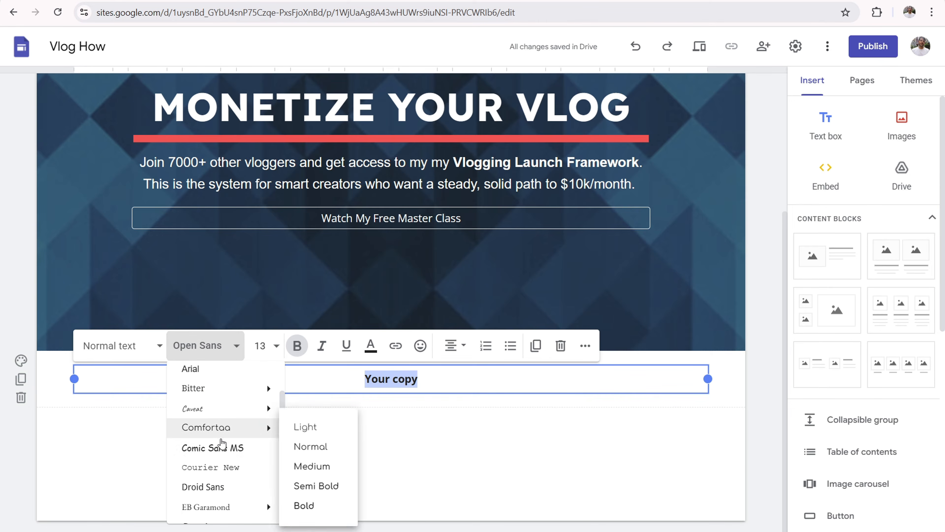
mouse_move(216, 455)
scroll(216, 456, down, 4)
mouse_move(207, 476)
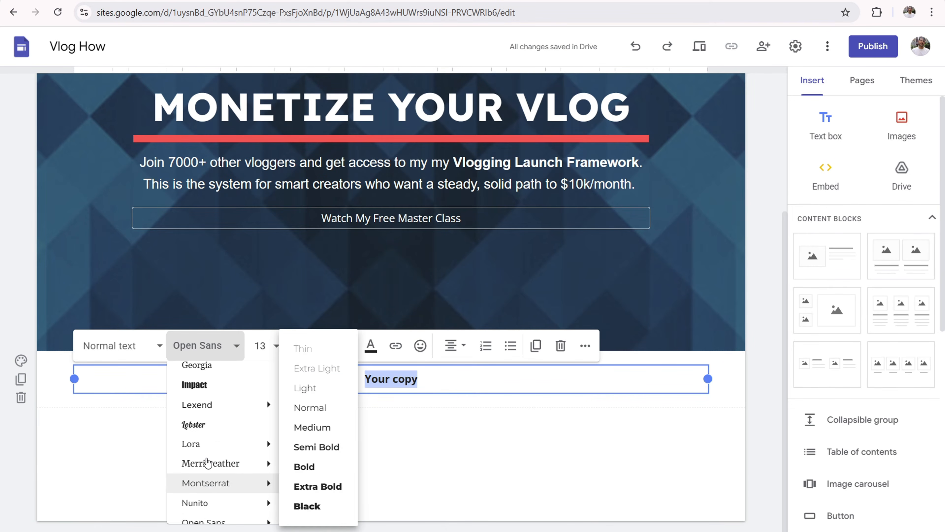
mouse_move(230, 382)
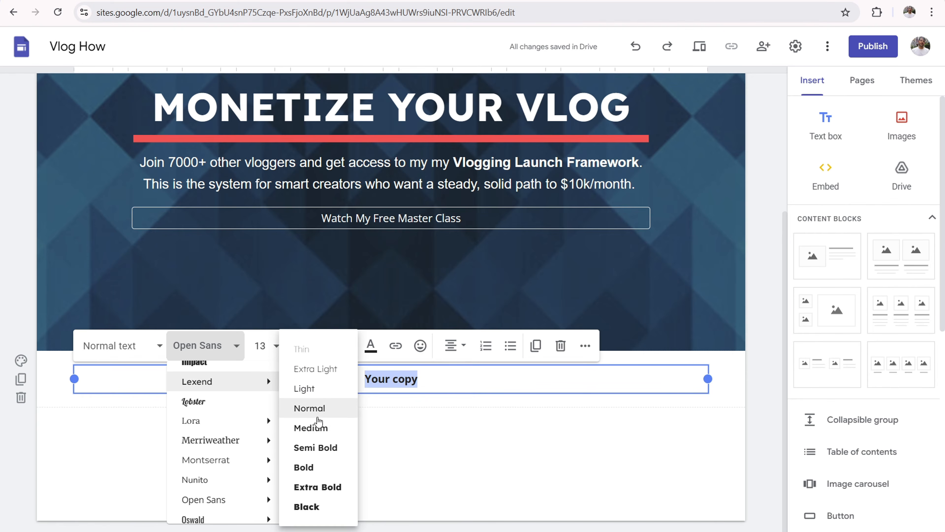
click(322, 450)
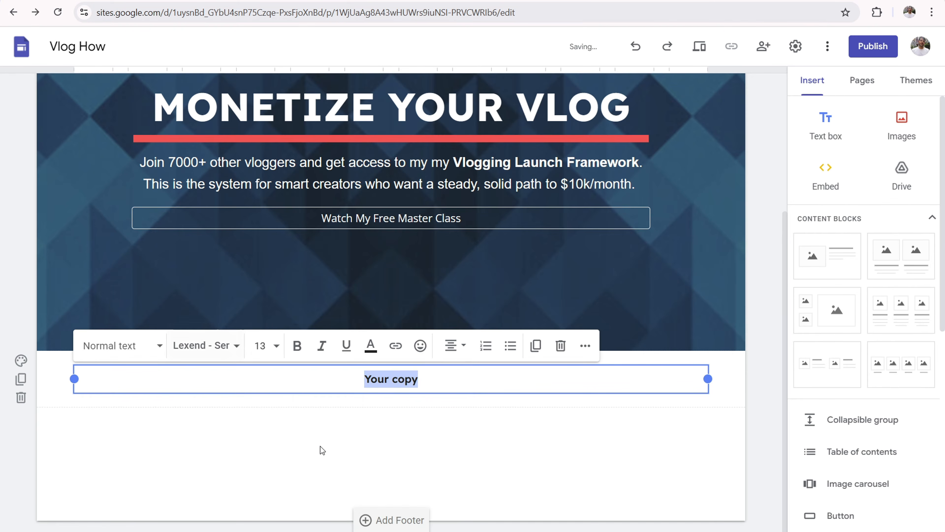
click(442, 379)
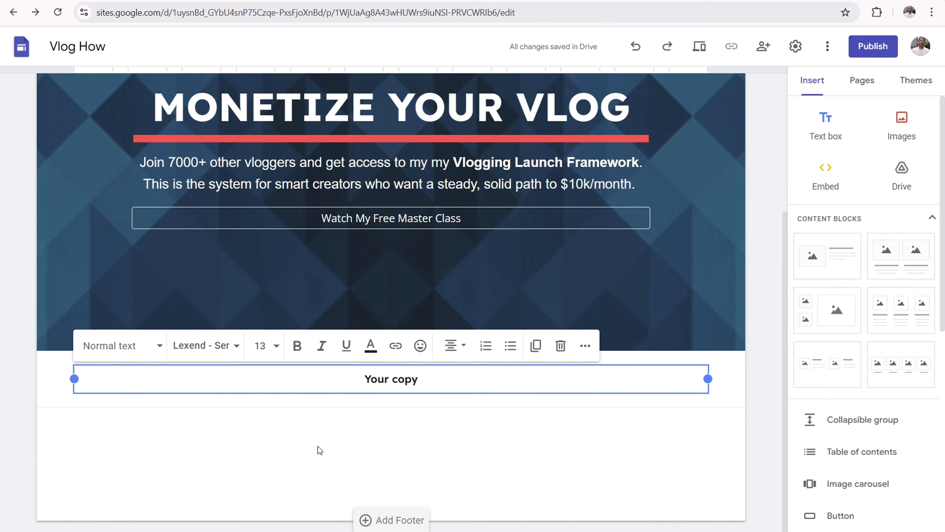
Step: Insert the four-column image and caption content block beneath "Your copy" and select its fourth image placeholder
click(907, 358)
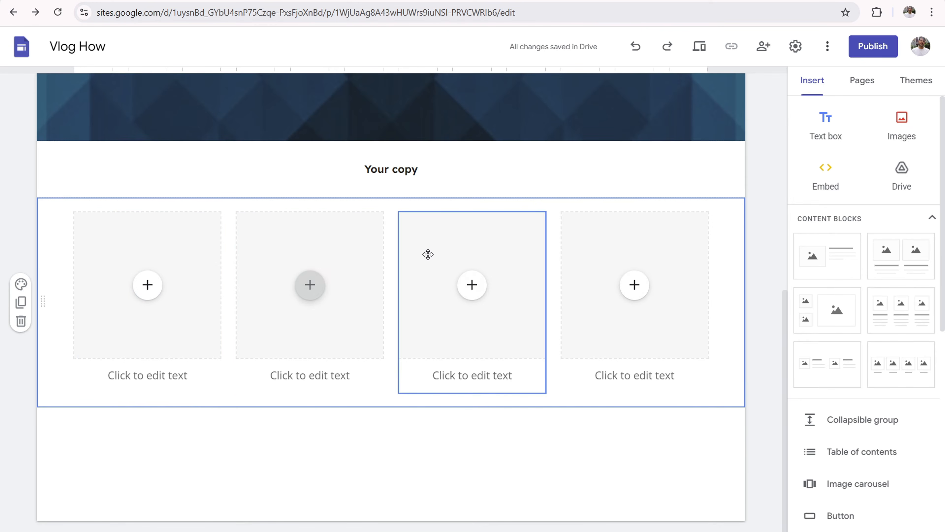
click(599, 242)
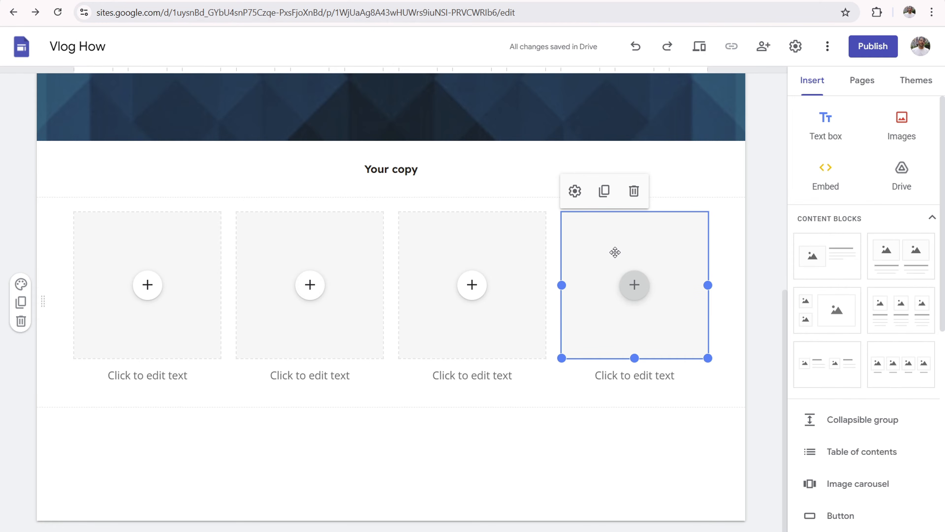
Step: Delete all four image placeholders from the four-column block beneath "Your copy", keeping only their text captions
click(633, 194)
click(495, 239)
click(494, 241)
click(447, 262)
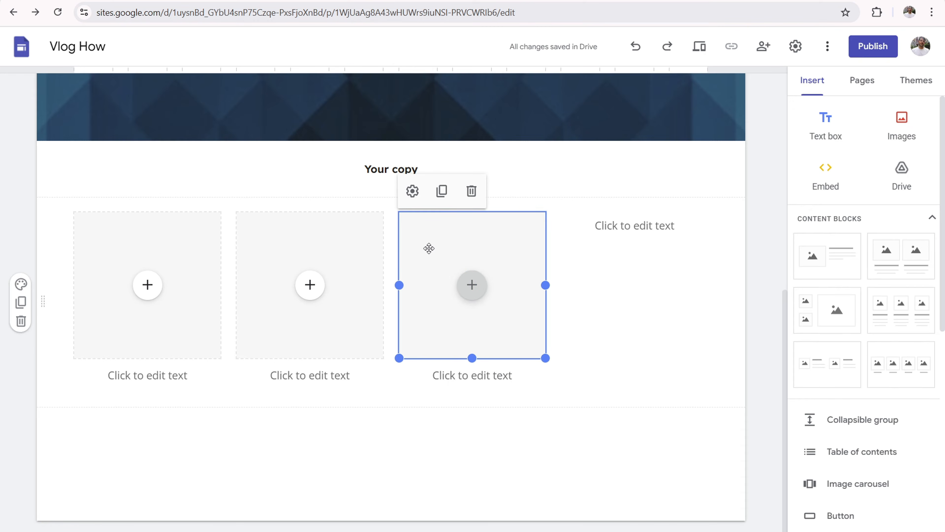
click(472, 192)
click(300, 248)
click(309, 191)
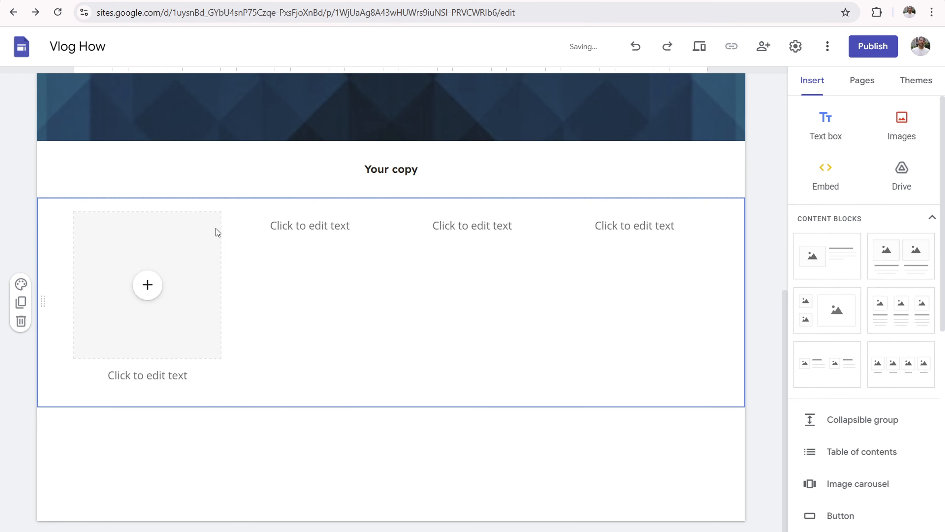
click(181, 254)
click(184, 242)
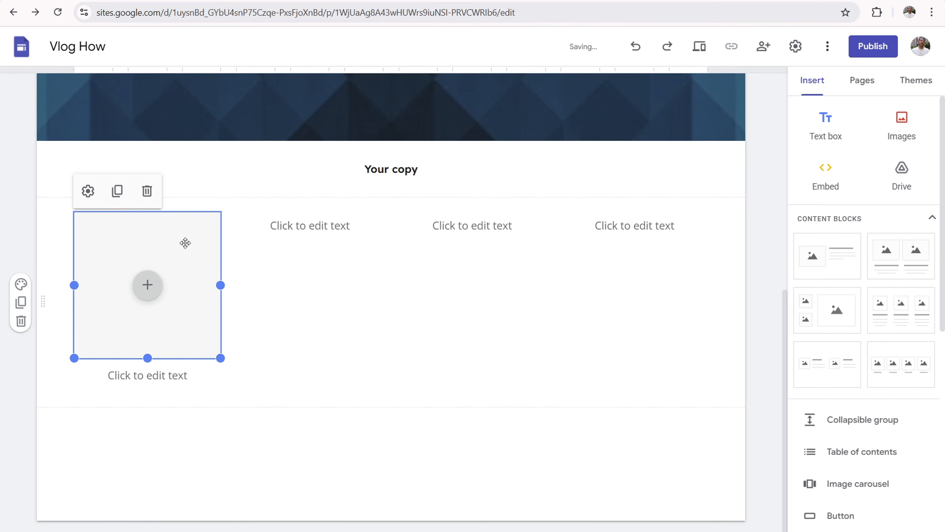
click(154, 189)
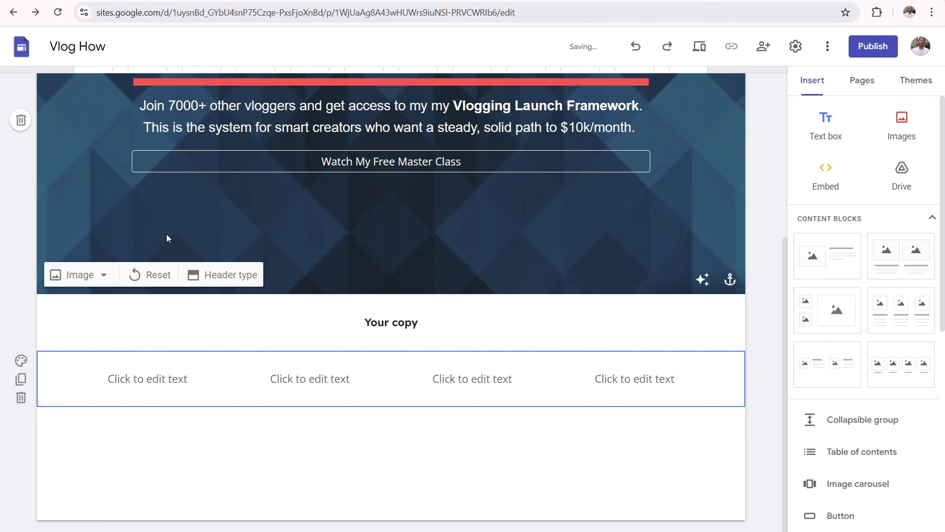
Step: Set the first caption's font to Arial and check it against the font of the header's introduction
click(167, 382)
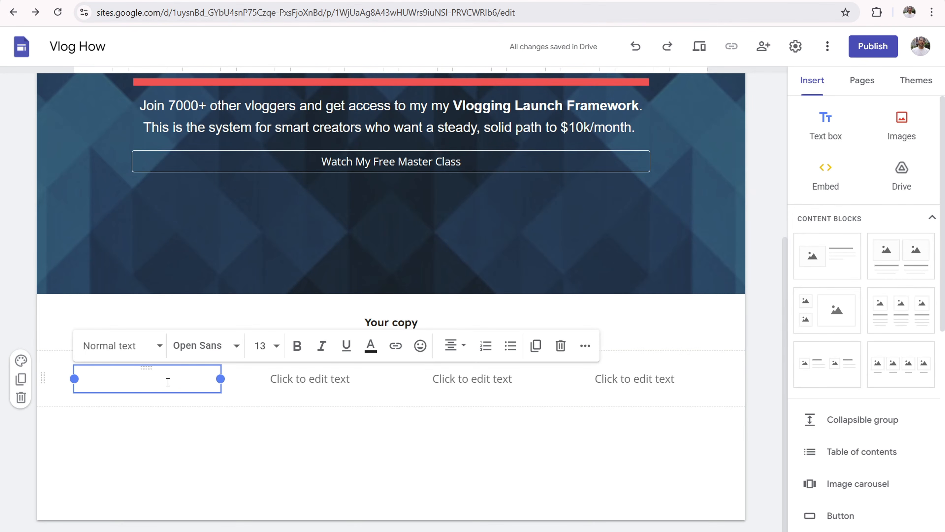
click(220, 348)
click(207, 495)
click(314, 112)
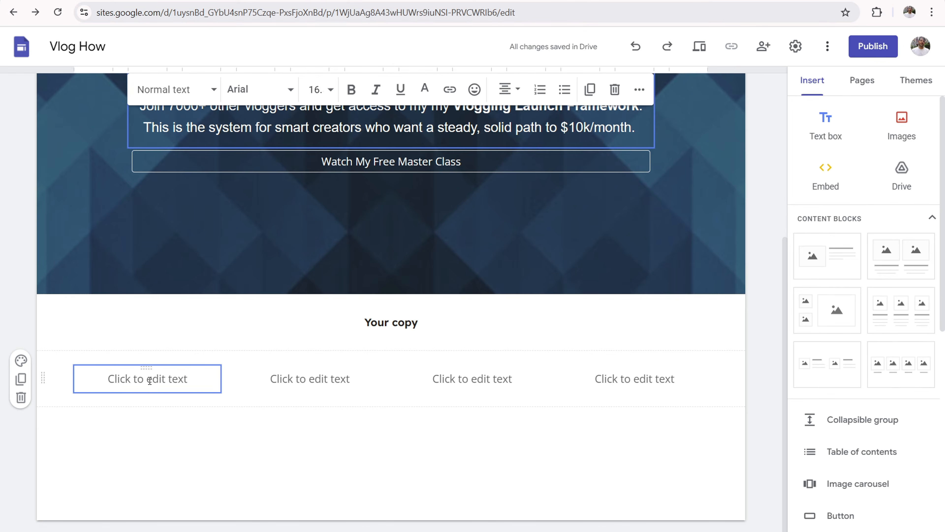
click(150, 380)
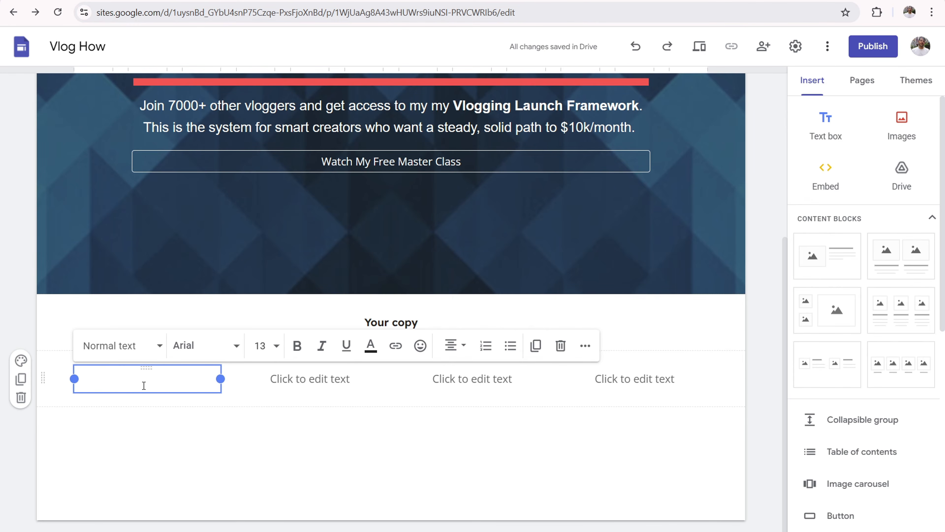
Step: Enter "200+ Vlogs Made" as the first caption beneath "Your copy" and make it bold
text(200+ V)
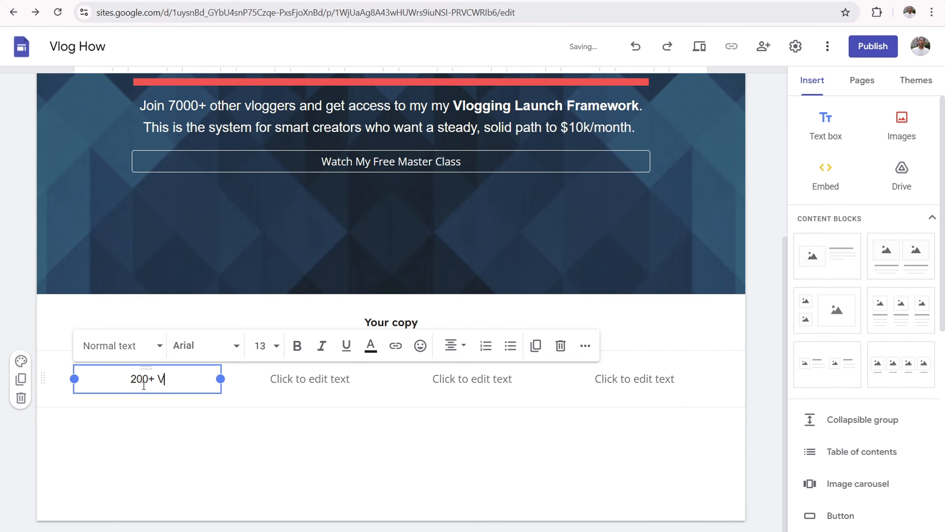
text(logs Made)
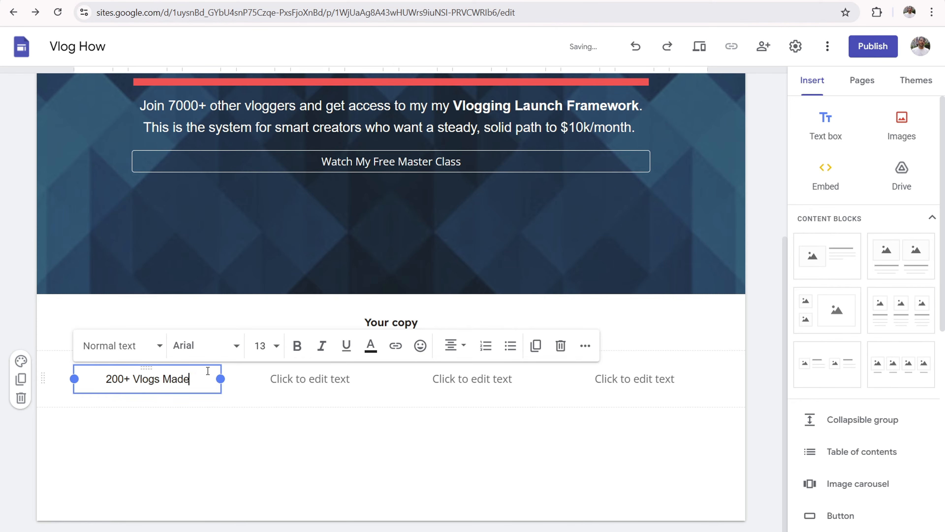
drag(186, 379, 104, 379)
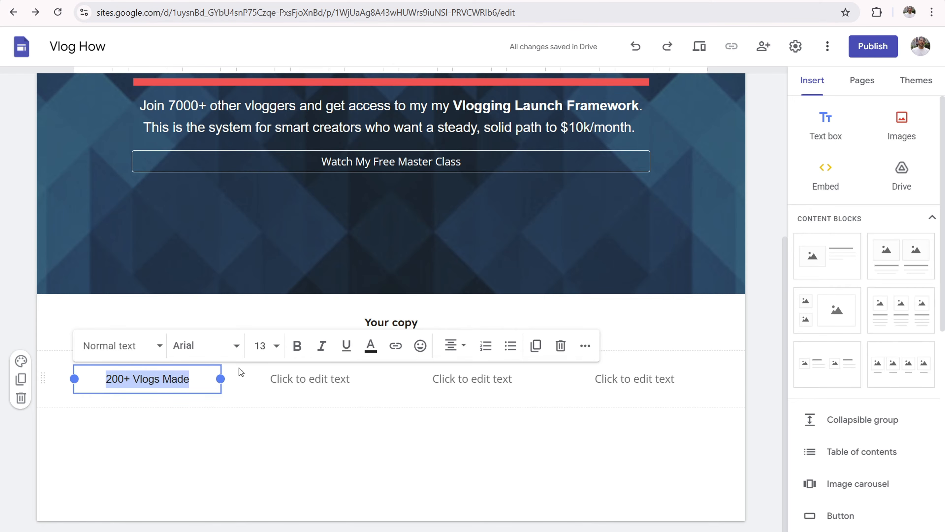
key(ctrl+b)
click(188, 373)
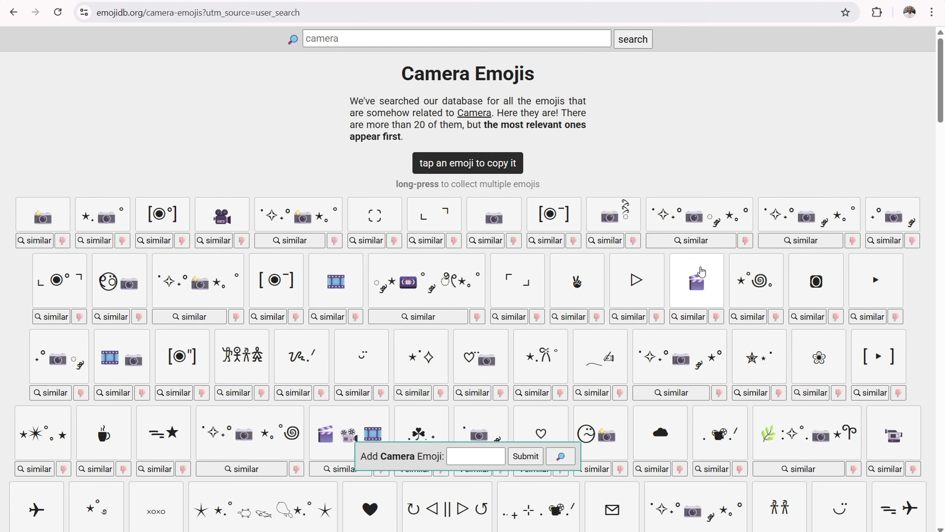
Step: Copy the clapperboard emoji from emojidb.org's Camera Emojis page and paste it in front of "200+ Vlogs Made" in Google Sites
click(699, 288)
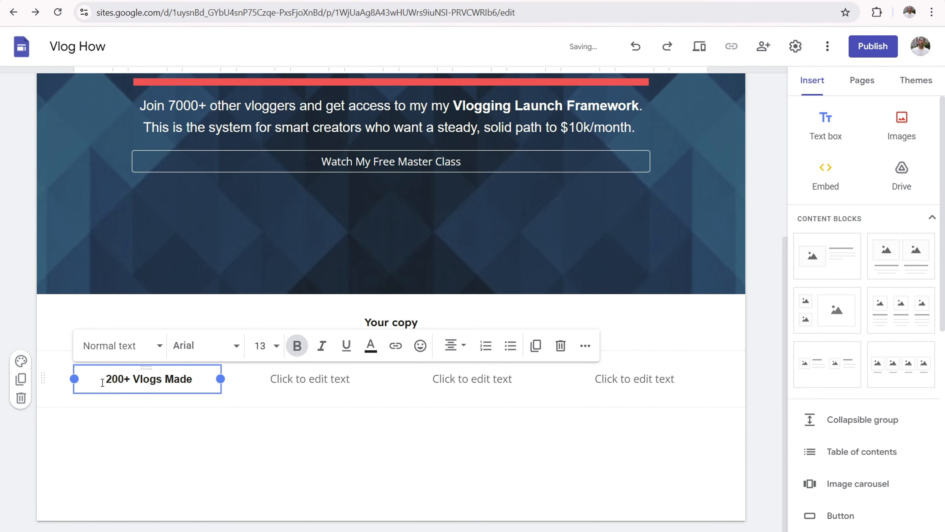
right_click(103, 382)
click(119, 240)
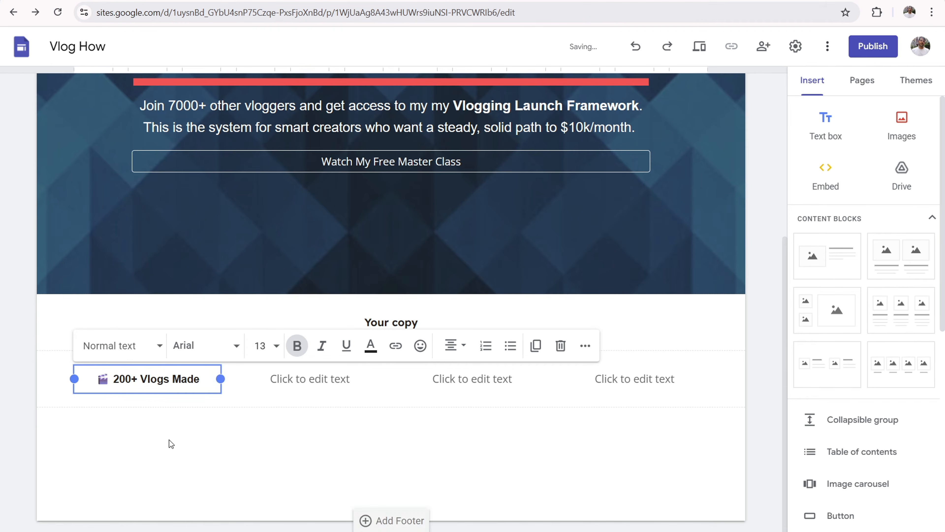
click(285, 439)
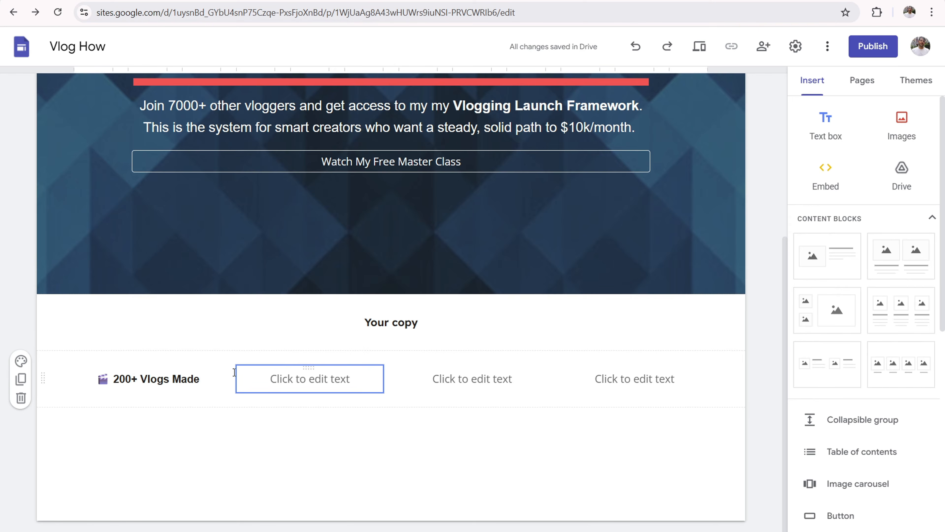
drag(199, 378, 126, 378)
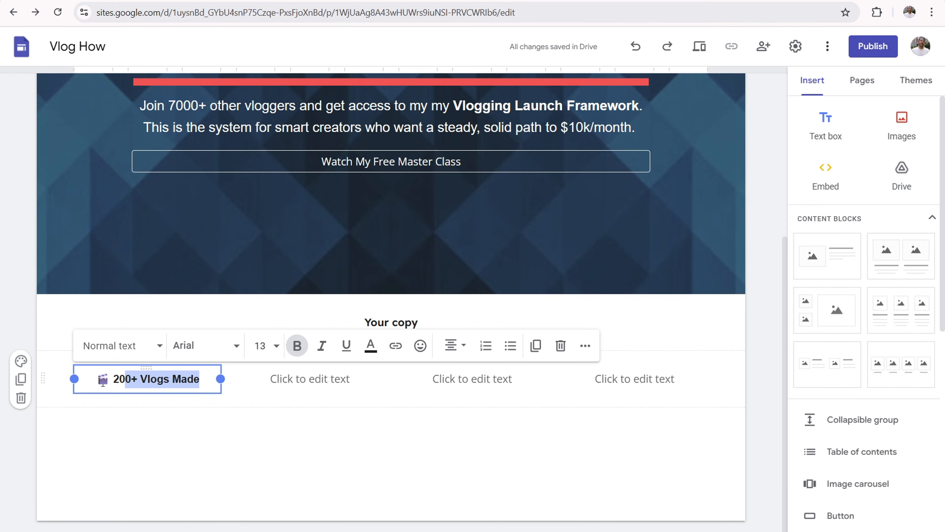
click(164, 386)
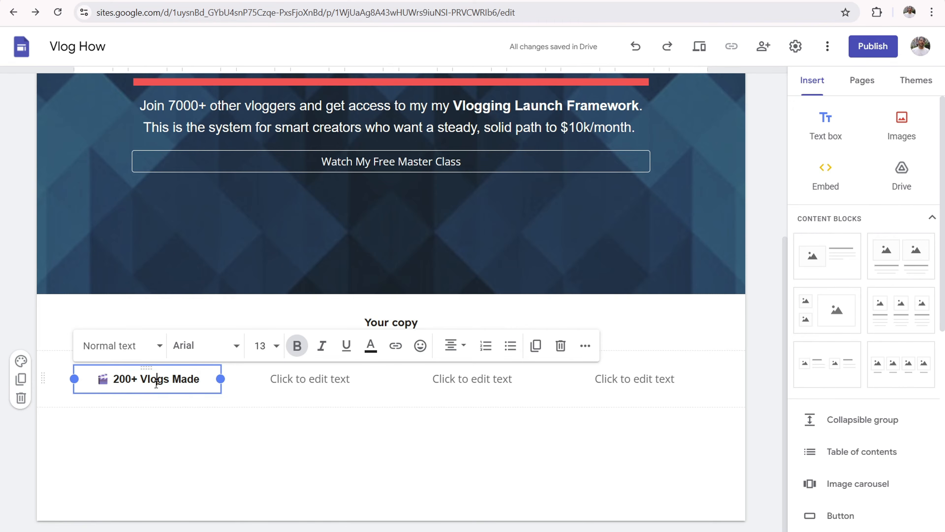
click(268, 425)
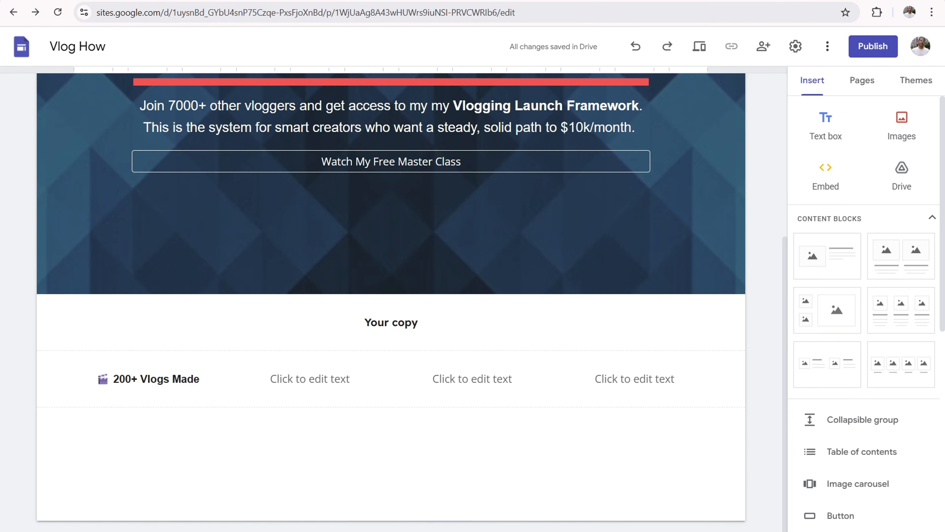
Step: Apply the Style 2 section colour to both the "Your copy" section and the four-caption section beneath it
mouse_move(44, 320)
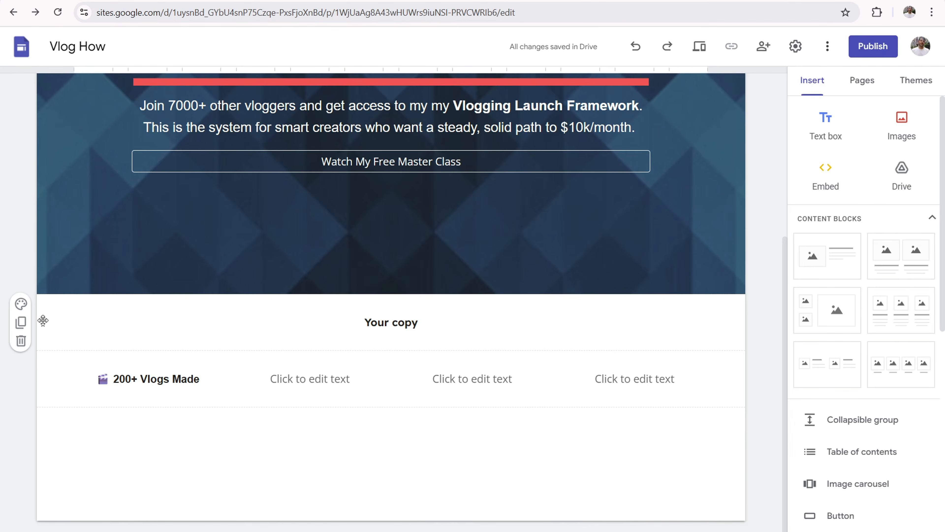
click(21, 304)
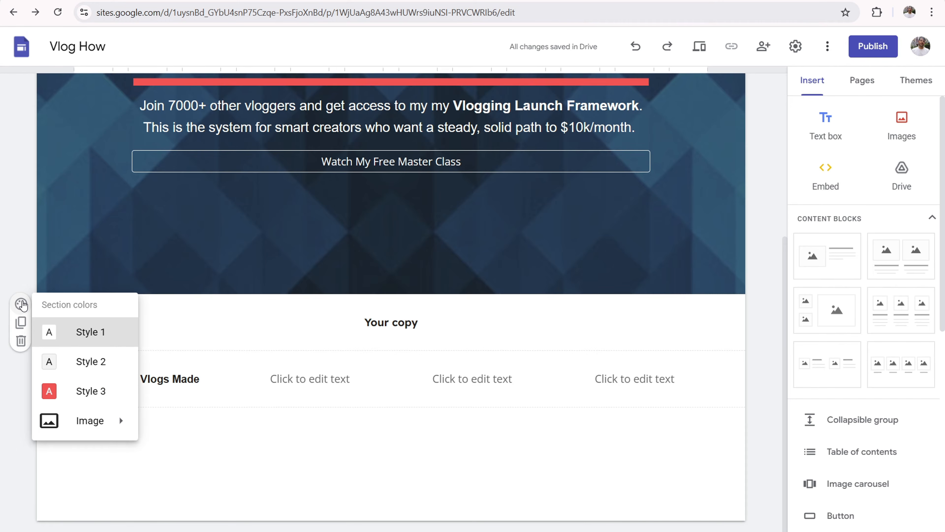
click(94, 368)
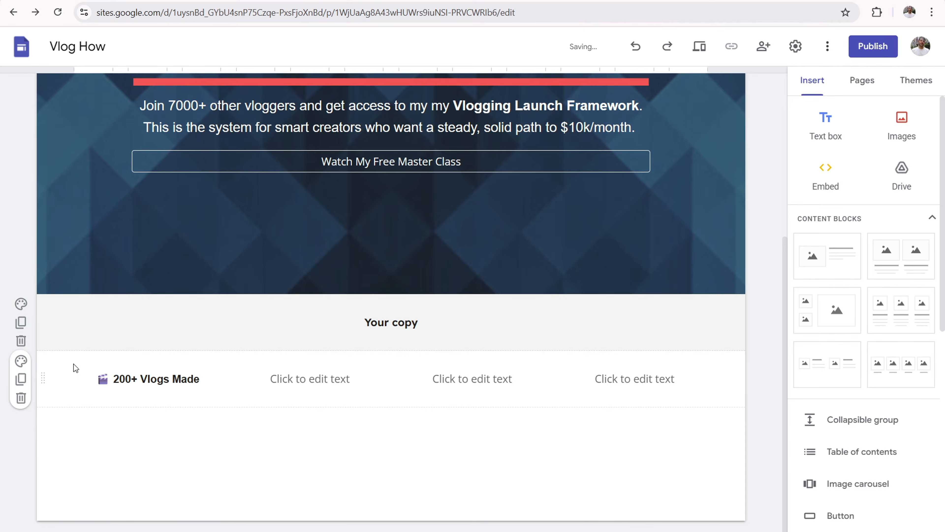
click(21, 361)
click(95, 417)
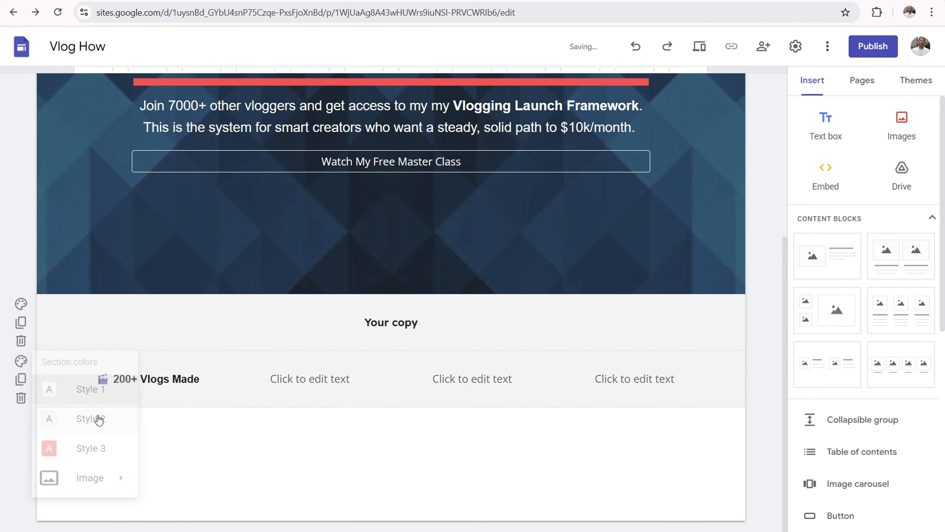
Step: Replace the "Your copy" heading with "HELPING YOU GROW ON YOUTUBE SINCE 2019" and check its text style options
click(222, 324)
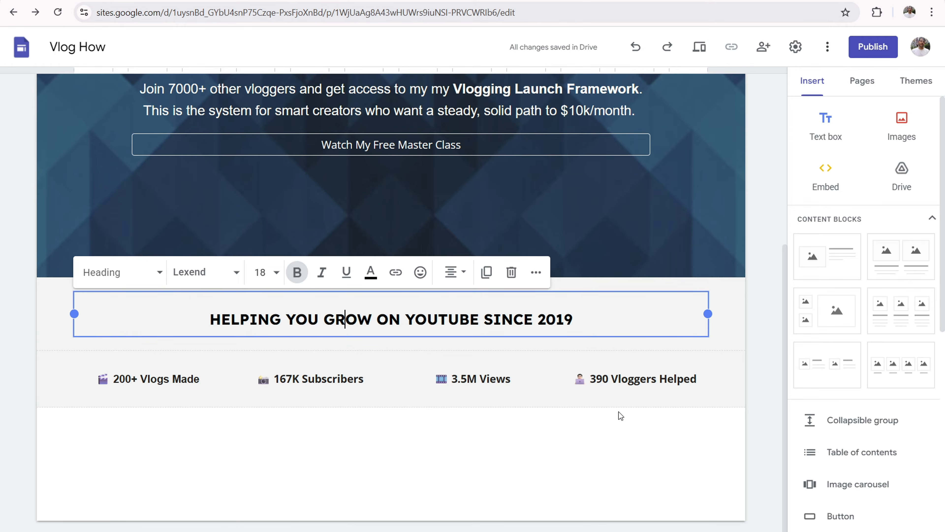
drag(591, 328, 210, 318)
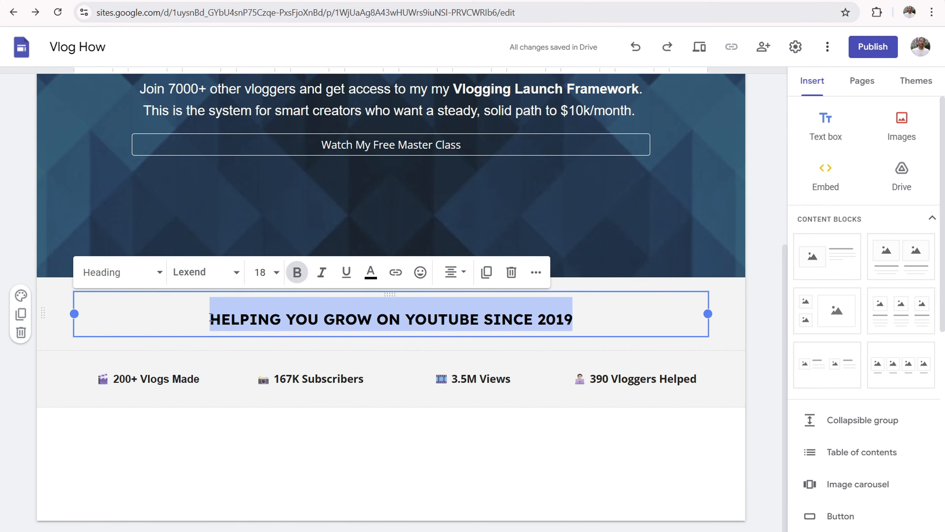
click(138, 272)
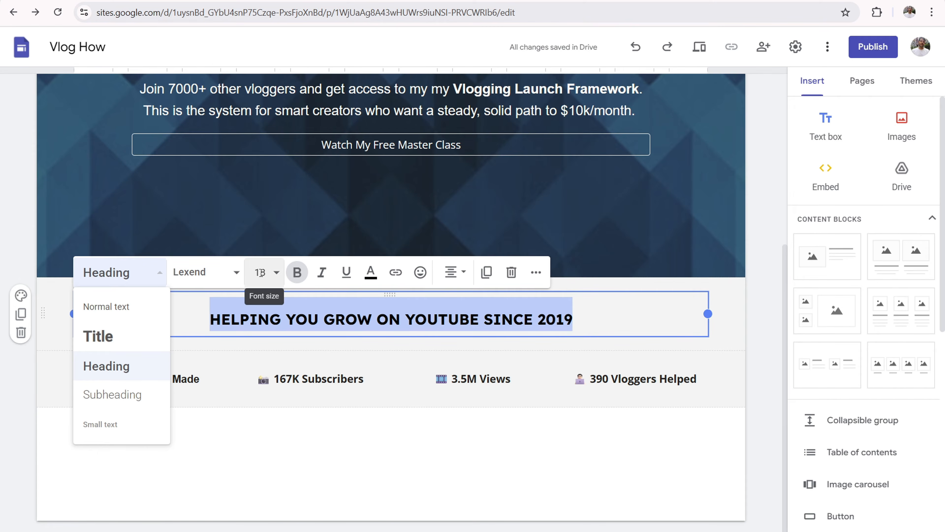
click(376, 319)
click(247, 446)
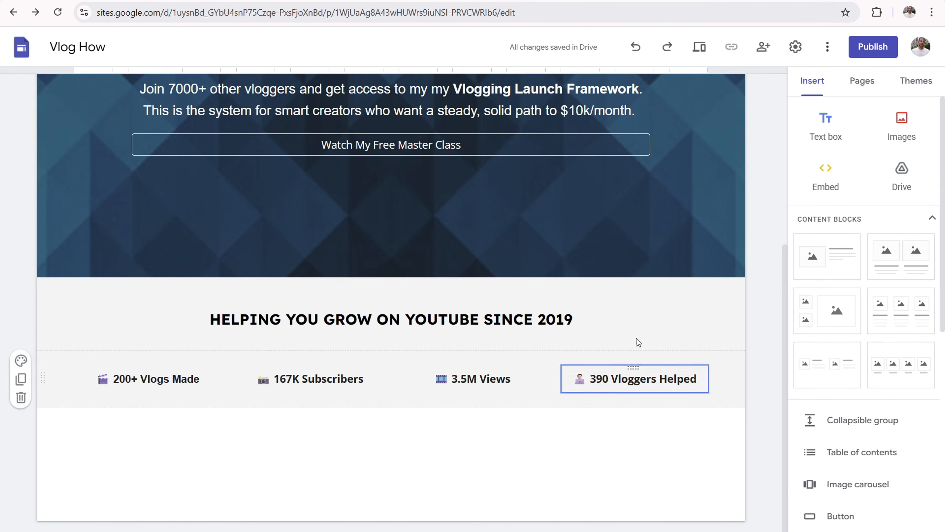
Step: Preview the page and examine the hero banner together with the heading and statistics sections
click(698, 50)
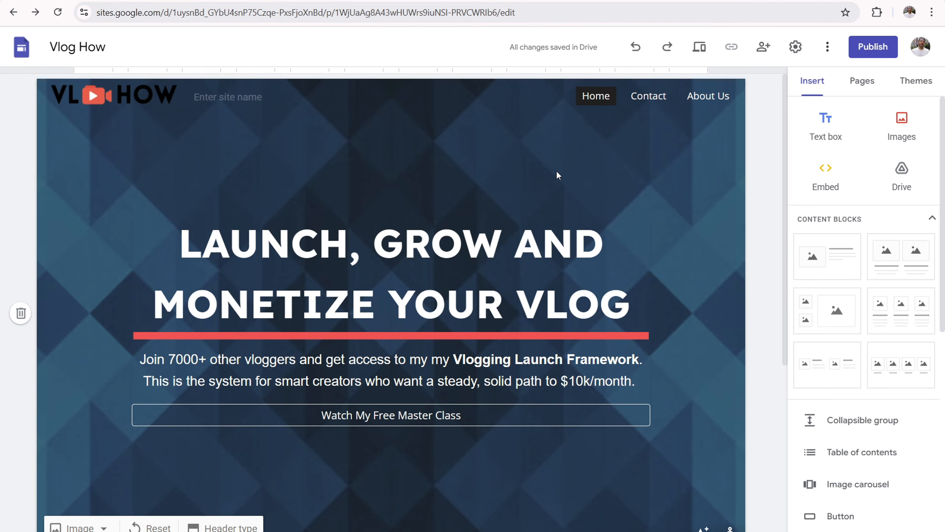
scroll(506, 169, down, 5)
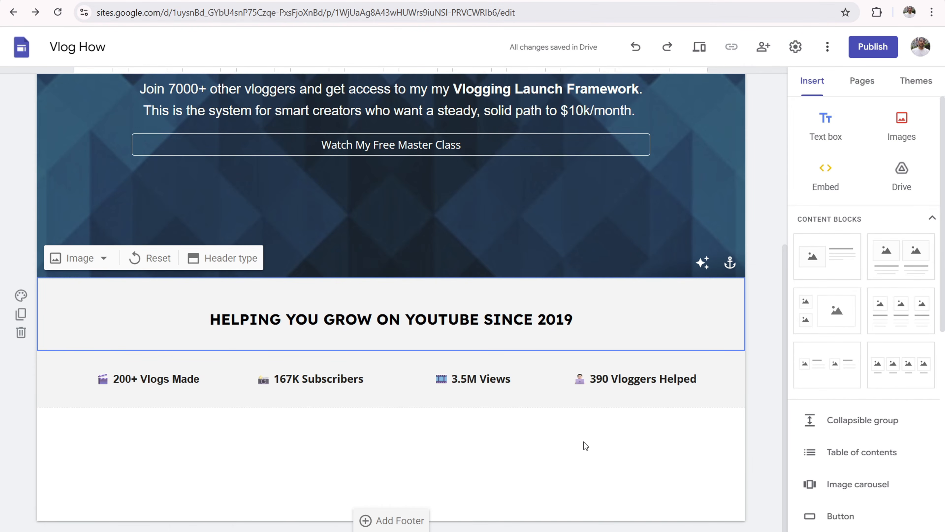
scroll(585, 443, up, 5)
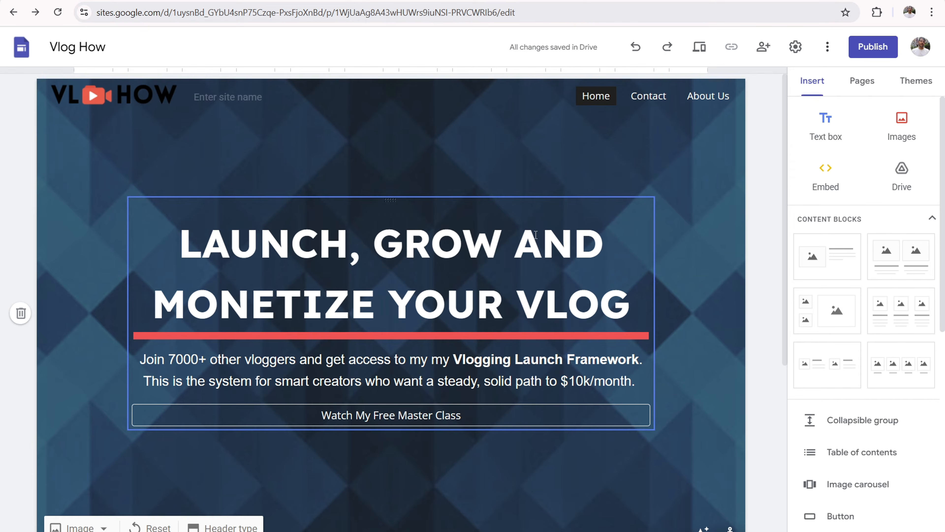
scroll(529, 253, down, 5)
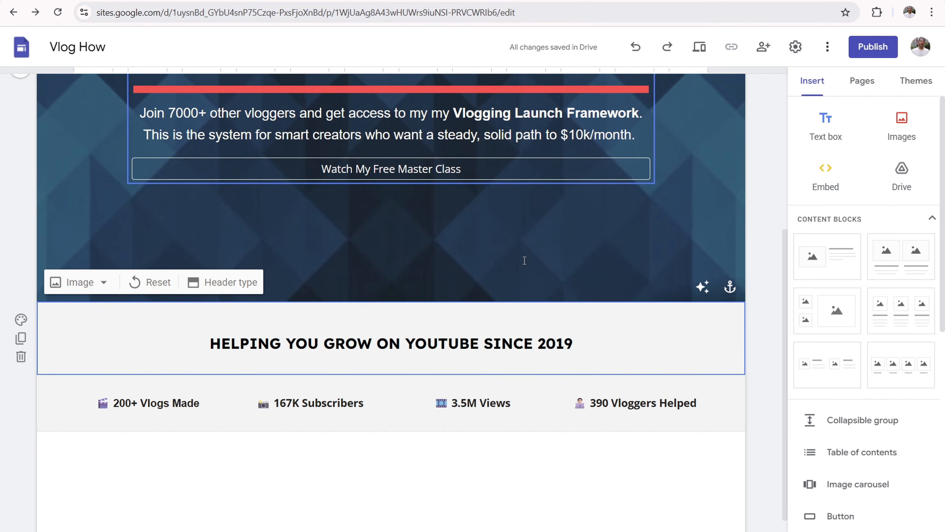
Step: Insert an image-and-text content block below the statistics row and move its image placeholder to the right of the text
click(832, 257)
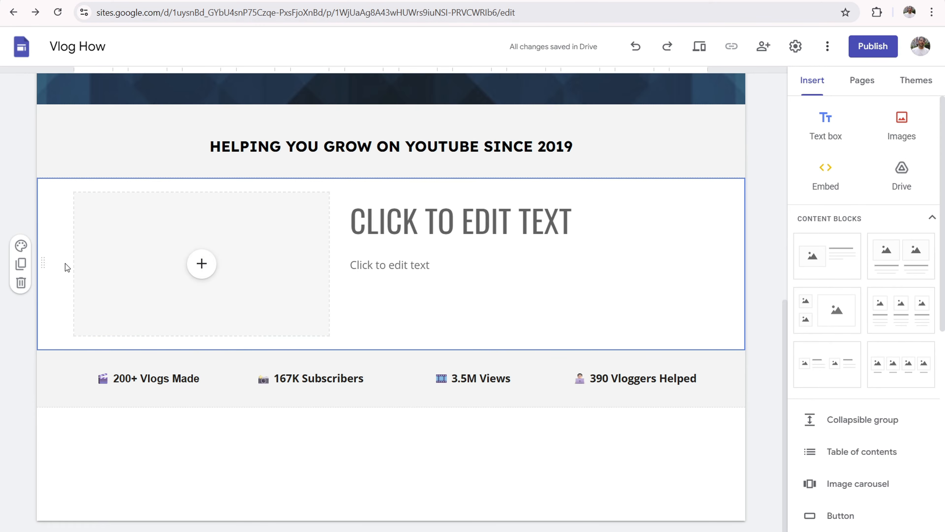
drag(44, 262, 54, 420)
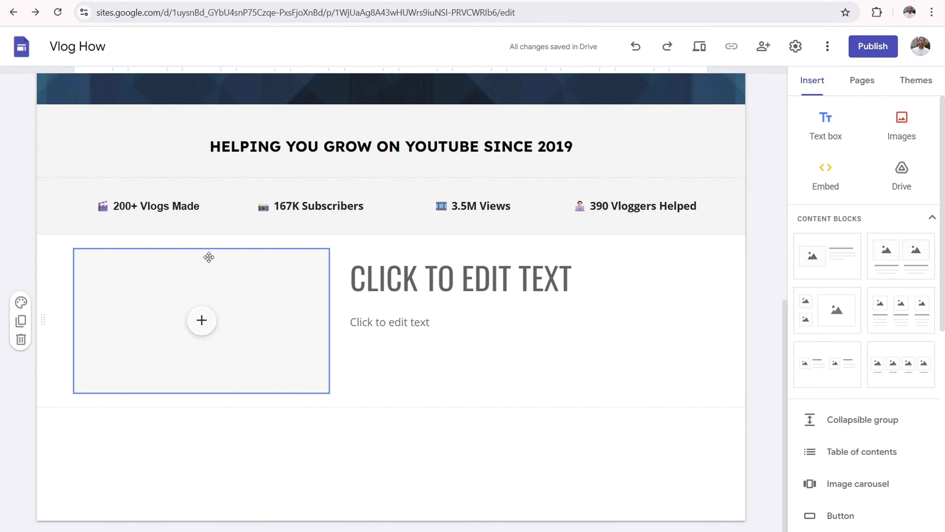
drag(192, 276, 634, 284)
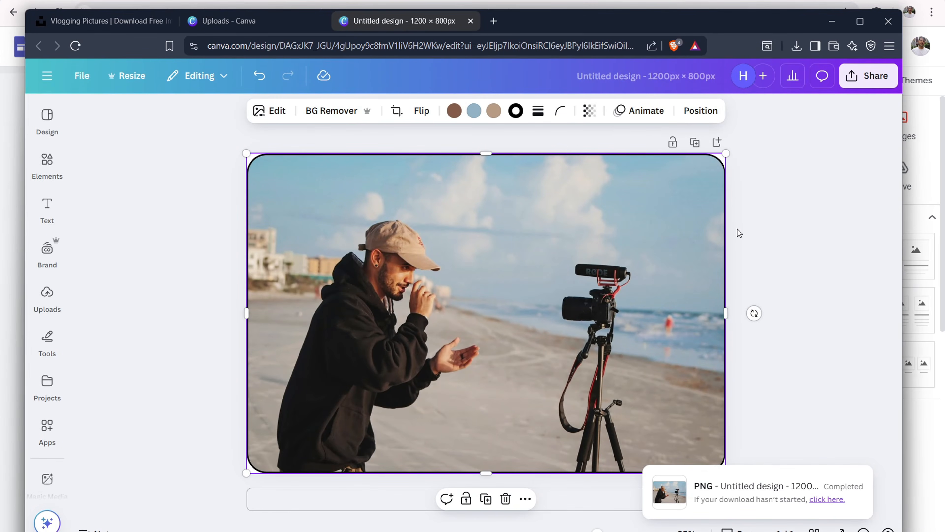
Step: Fill the block's empty image placeholder with Untitled design.png from the Desktop
click(754, 212)
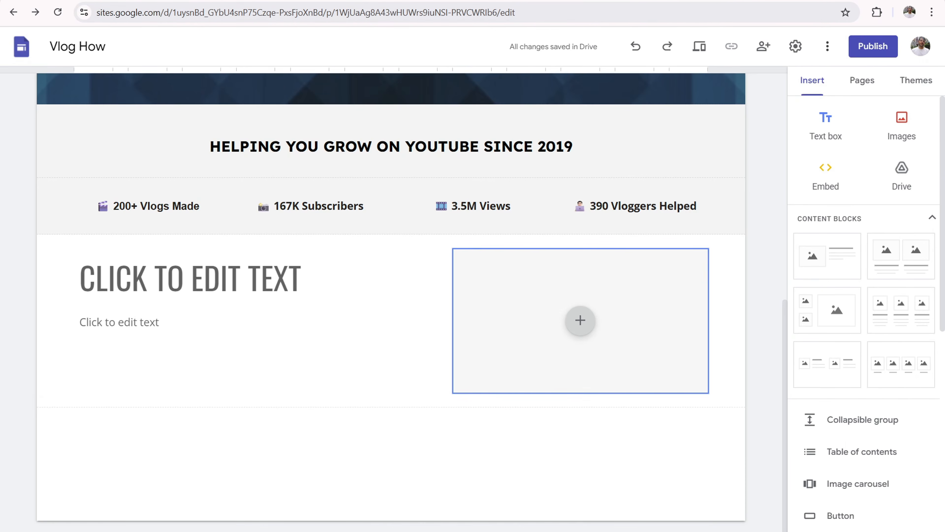
click(580, 329)
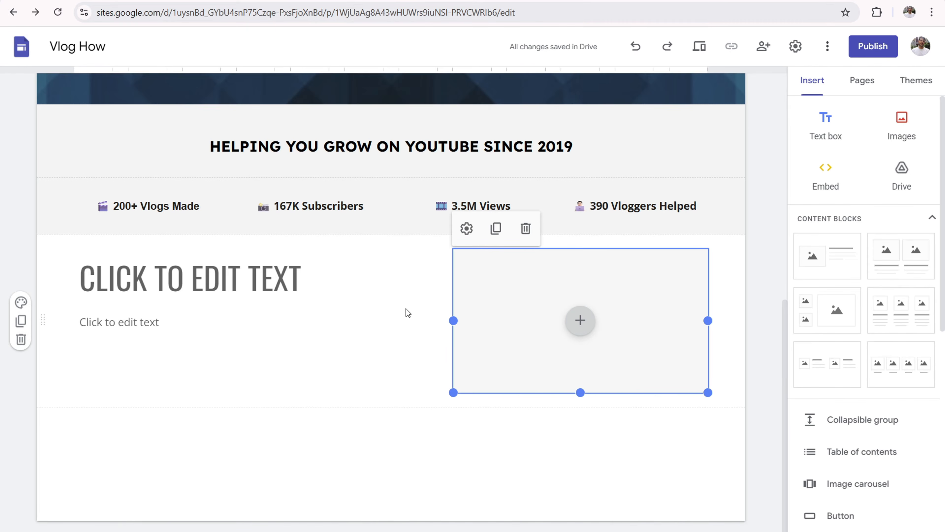
click(355, 98)
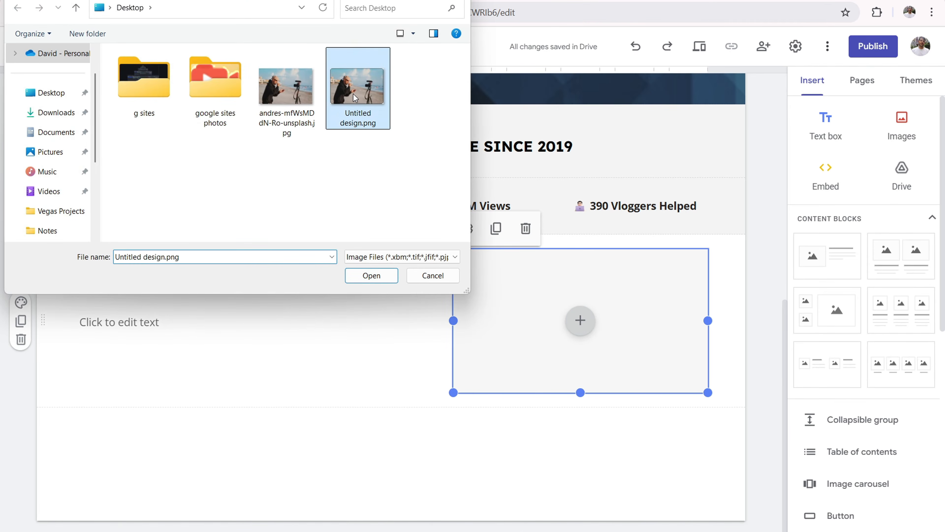
click(374, 276)
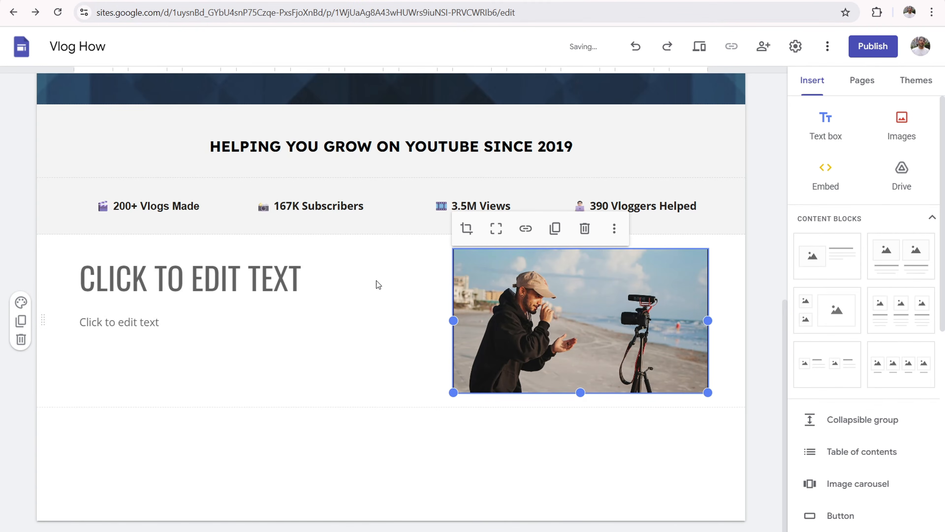
click(448, 433)
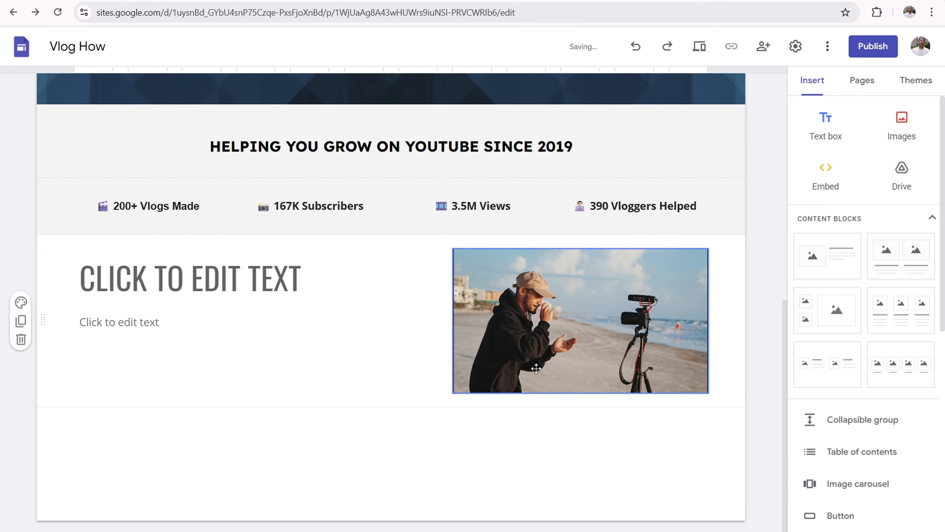
Step: Enlarge the vlogger photo downward and toward the text until its whole rounded black border fits the frame
click(593, 338)
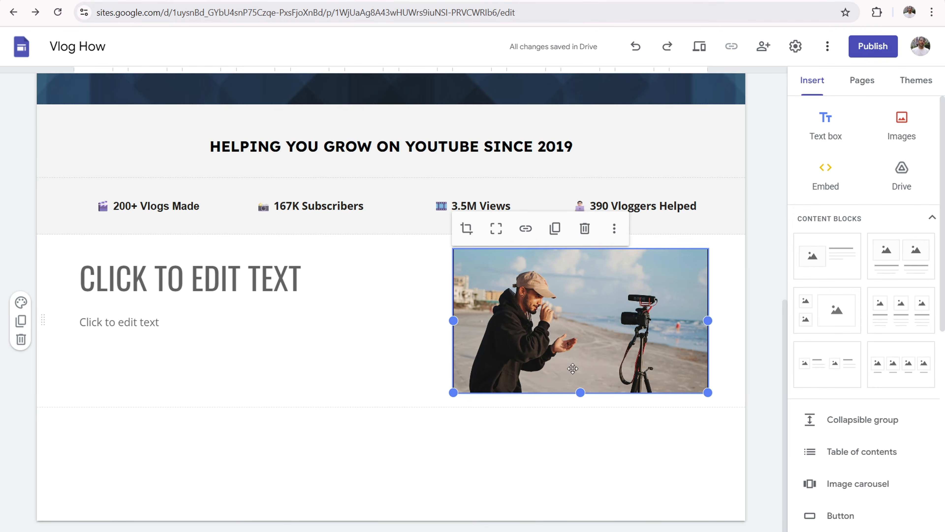
drag(581, 392, 581, 428)
drag(453, 425, 436, 435)
drag(453, 341, 381, 362)
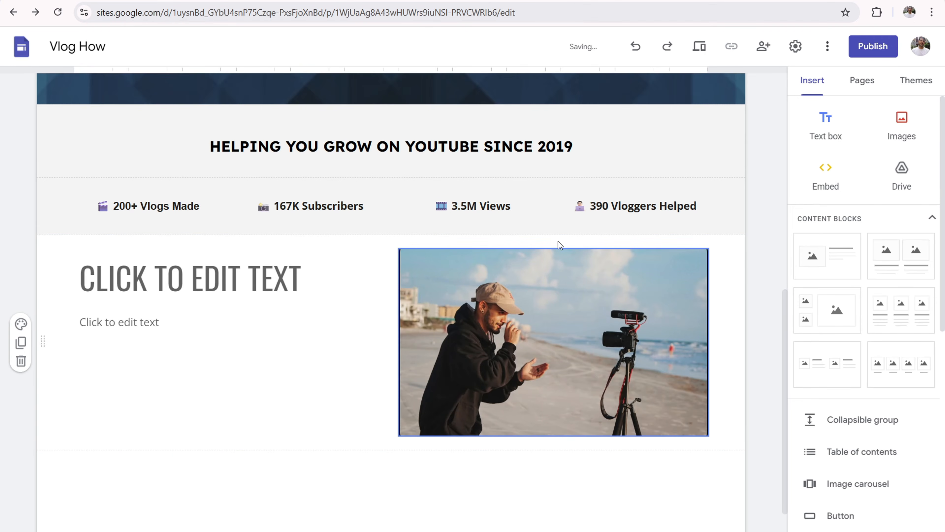
click(550, 316)
drag(553, 435, 563, 459)
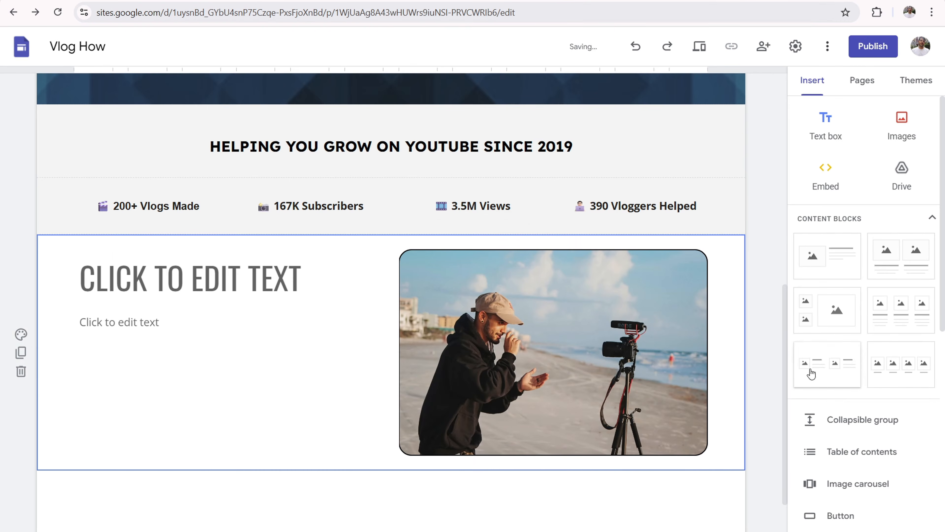
click(403, 359)
drag(399, 352, 395, 355)
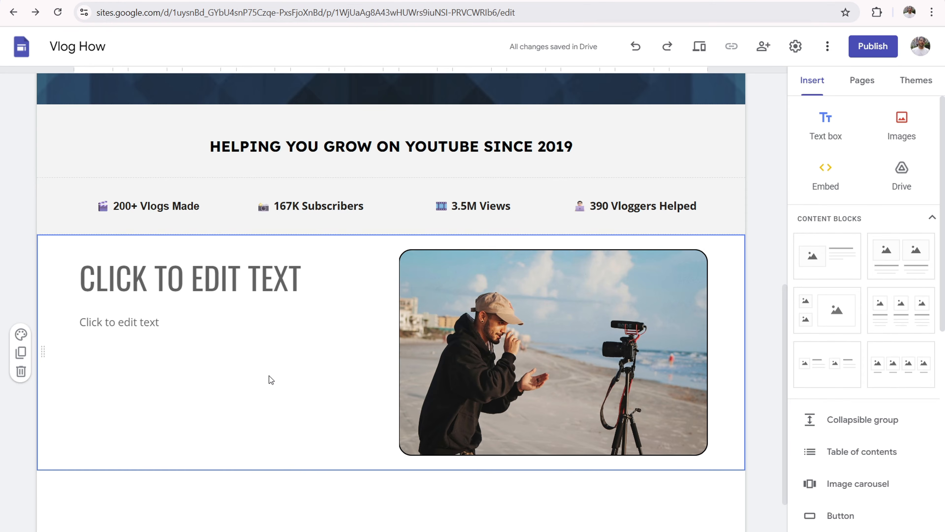
Step: Examine the page from the hero banner down to the new photo section and its subheading formatting
scroll(269, 375, up, 10)
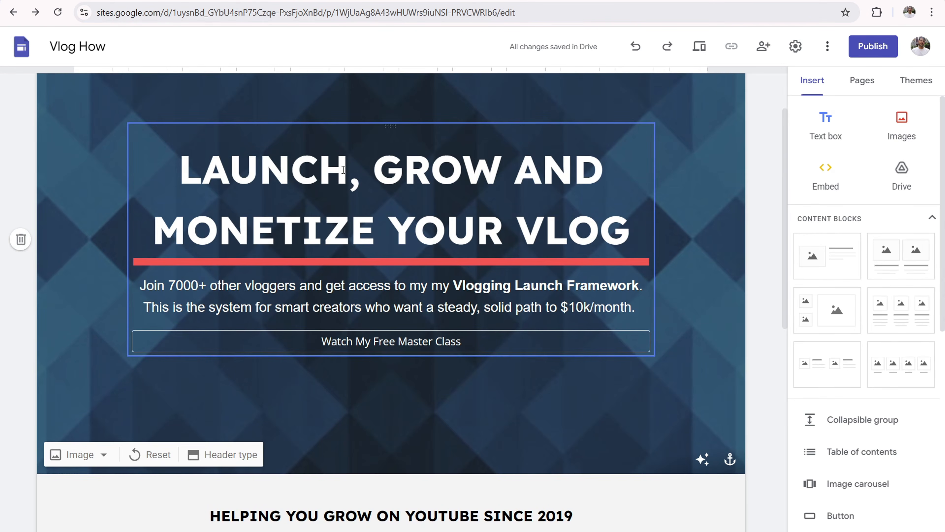
scroll(296, 209, down, 8)
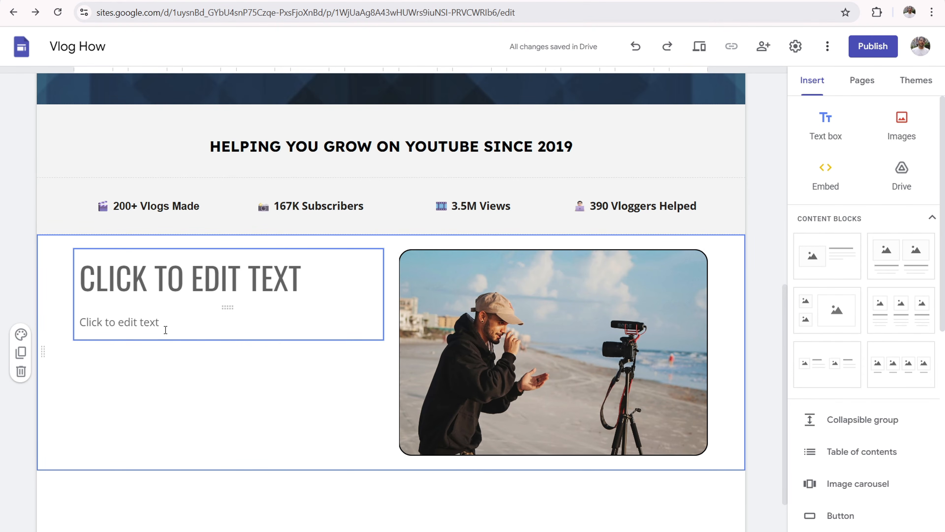
scroll(243, 353, up, 10)
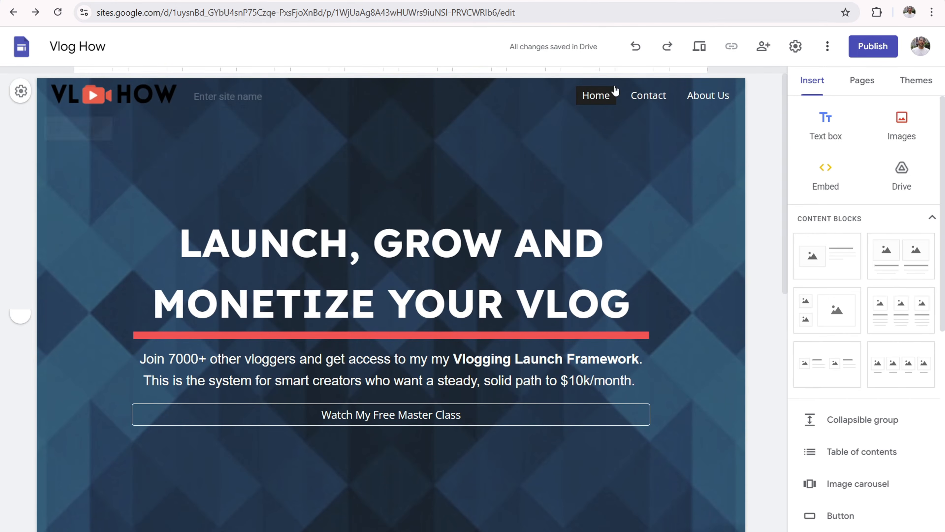
scroll(235, 448, down, 10)
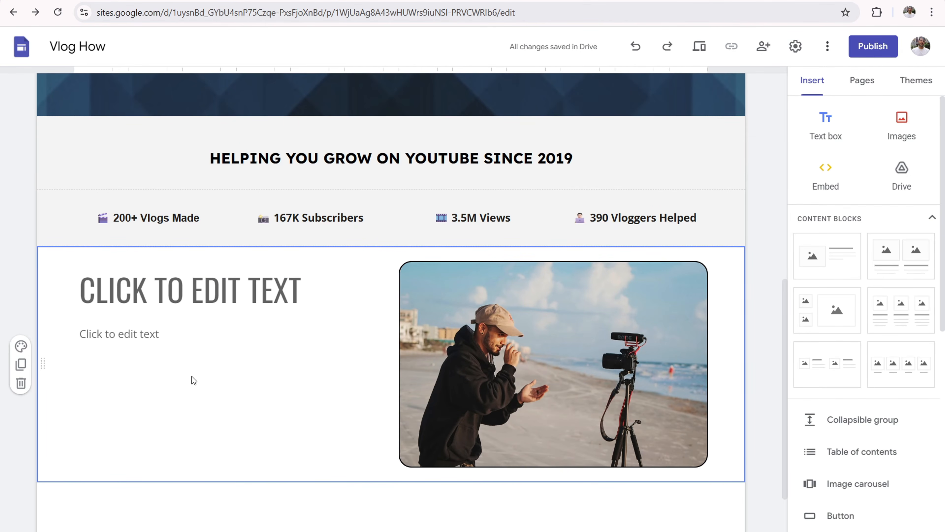
scroll(230, 372, up, 10)
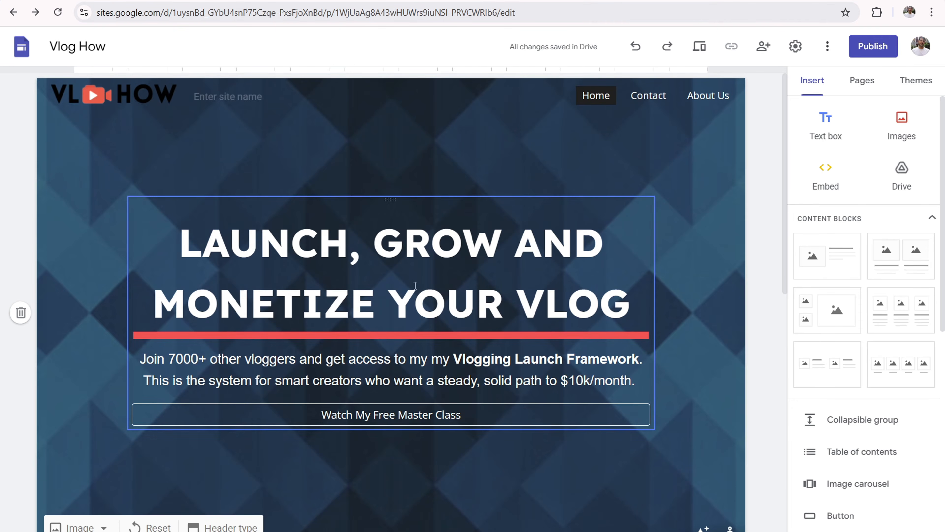
scroll(415, 285, down, 10)
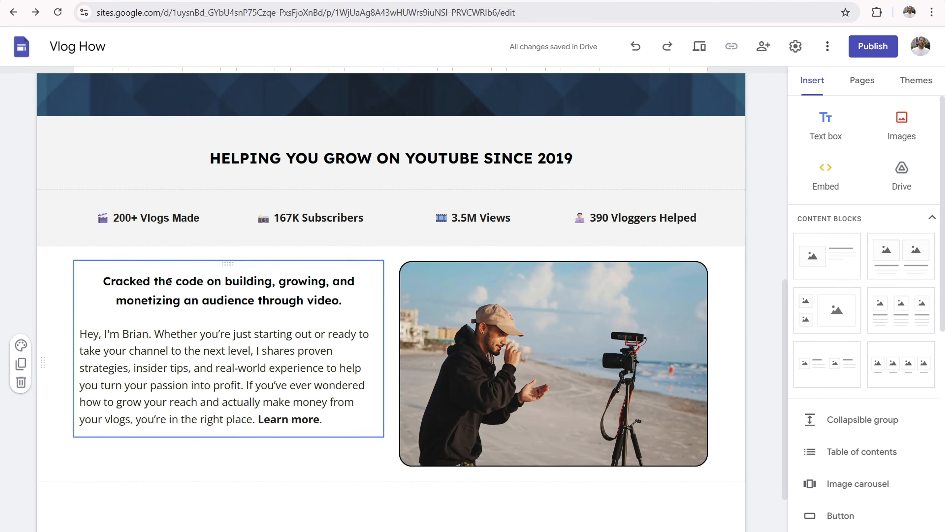
click(202, 300)
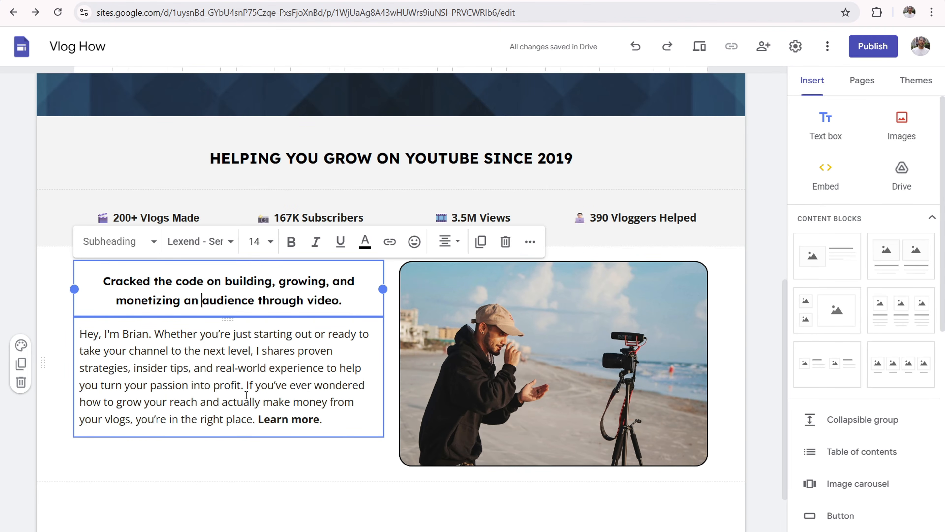
click(260, 420)
key(ctrl+Right)
key(ctrl+Right)
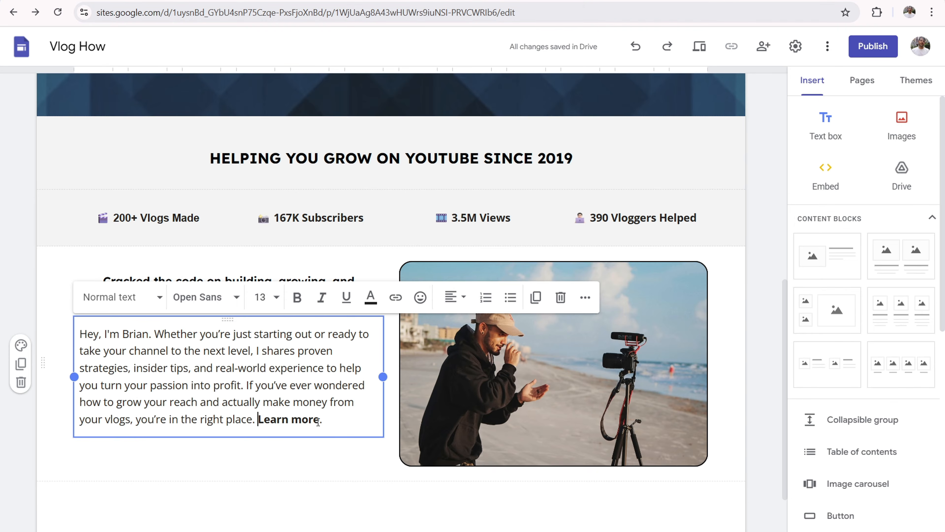
key(shift+Left)
key(shift+Left)
key(shift+Left)
key(shift+Left)
key(shift+Left)
key(shift+Left)
key(shift+Left)
key(shift+Left)
key(shift+Left)
key(shift+Left)
key(shift+Left)
key(shift+Right)
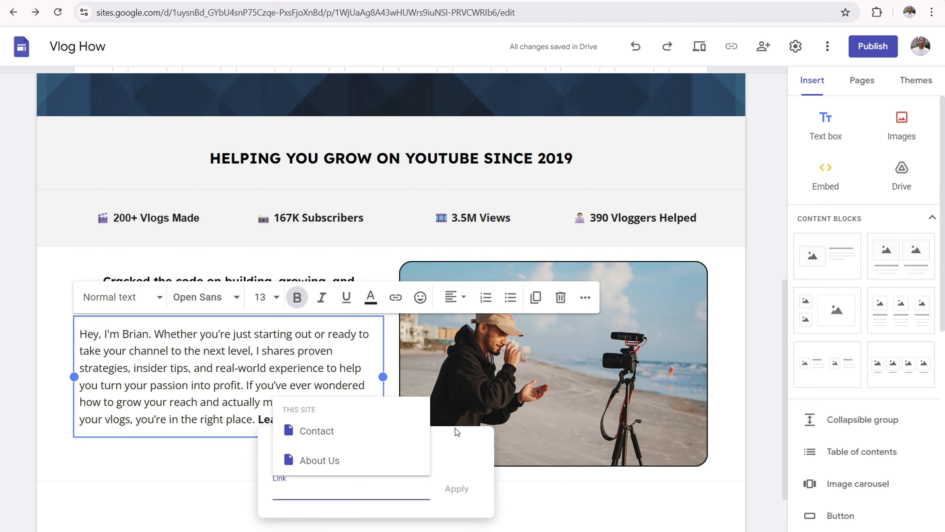
click(463, 448)
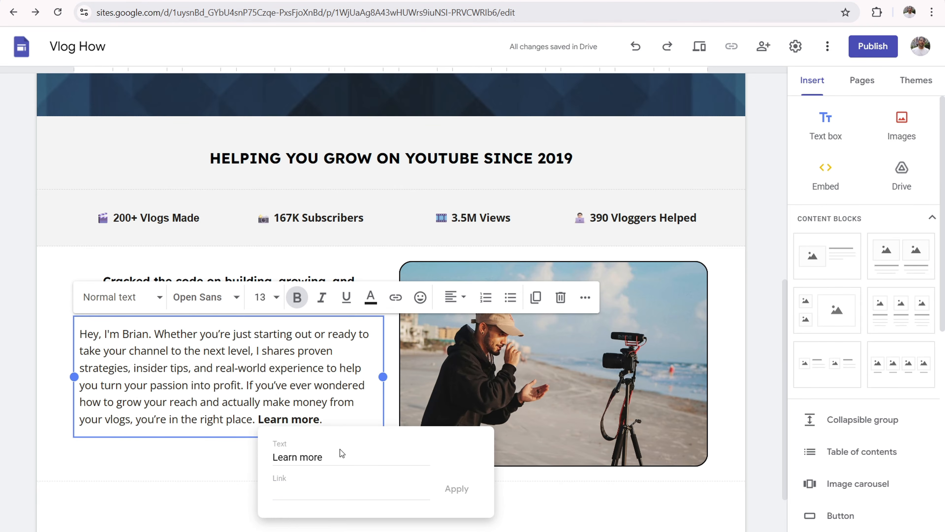
click(309, 374)
Step: Link the "Learn more" text at the end of the introduction paragraph to the site's About Us page
drag(321, 420, 264, 419)
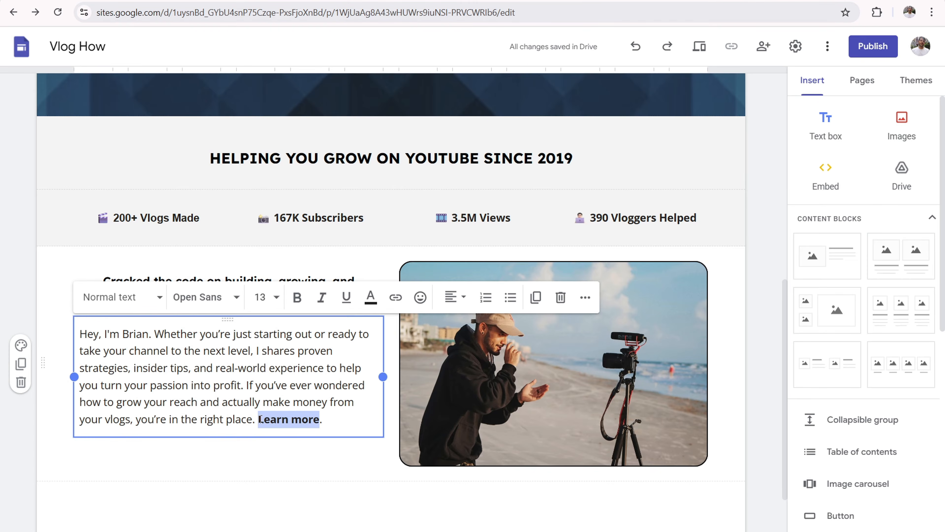
click(396, 297)
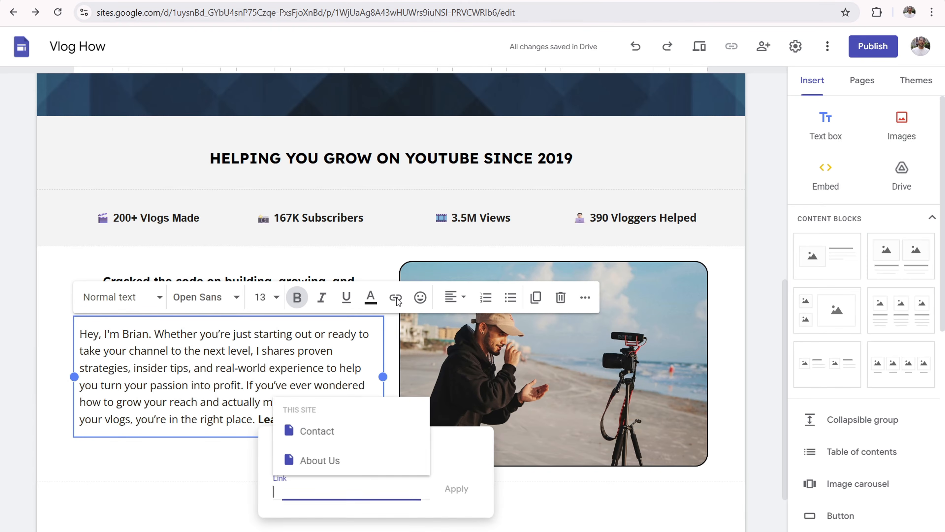
click(317, 462)
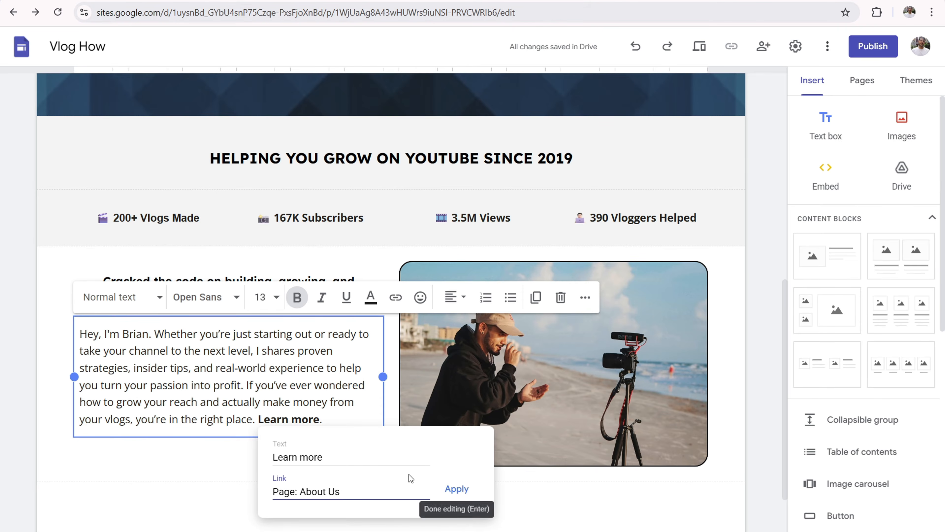
click(456, 489)
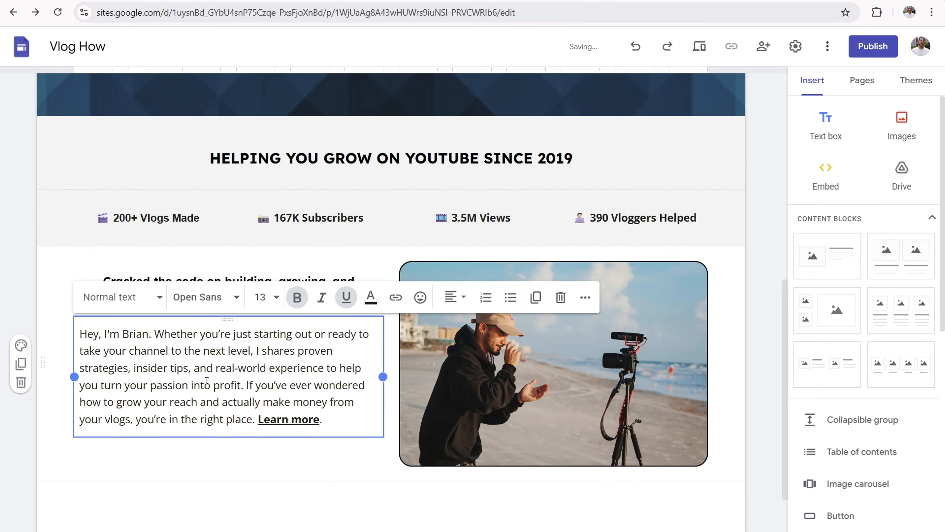
click(207, 381)
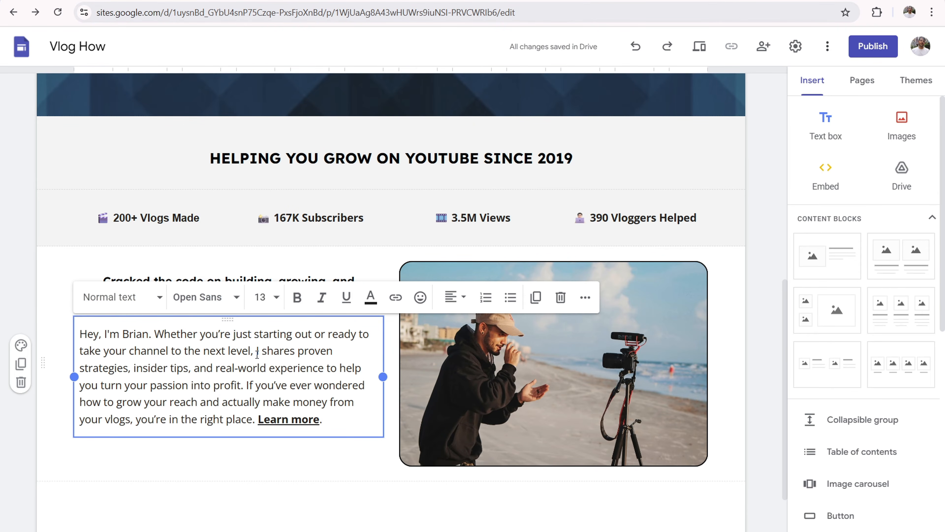
Step: Check the font settings of the introduction subheading and paragraph, and preview the page down to the photo section
click(306, 272)
drag(340, 300, 98, 278)
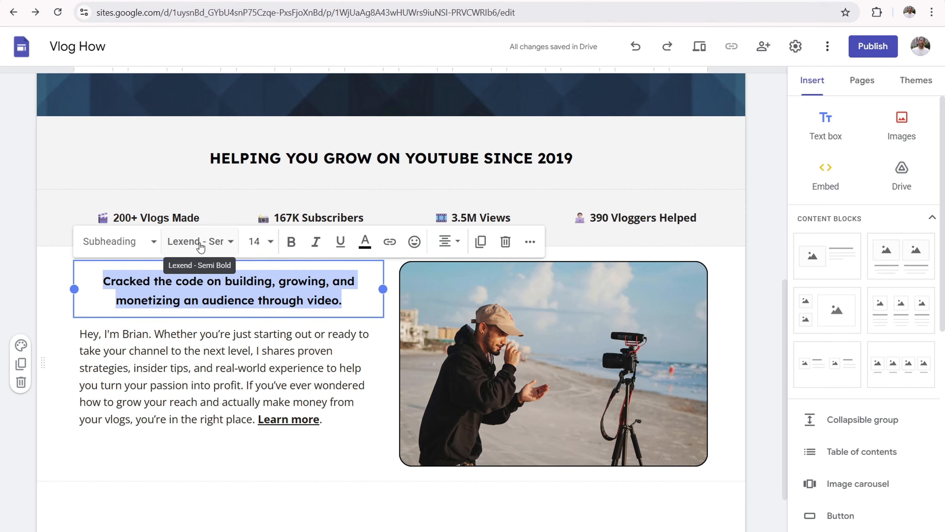
click(184, 368)
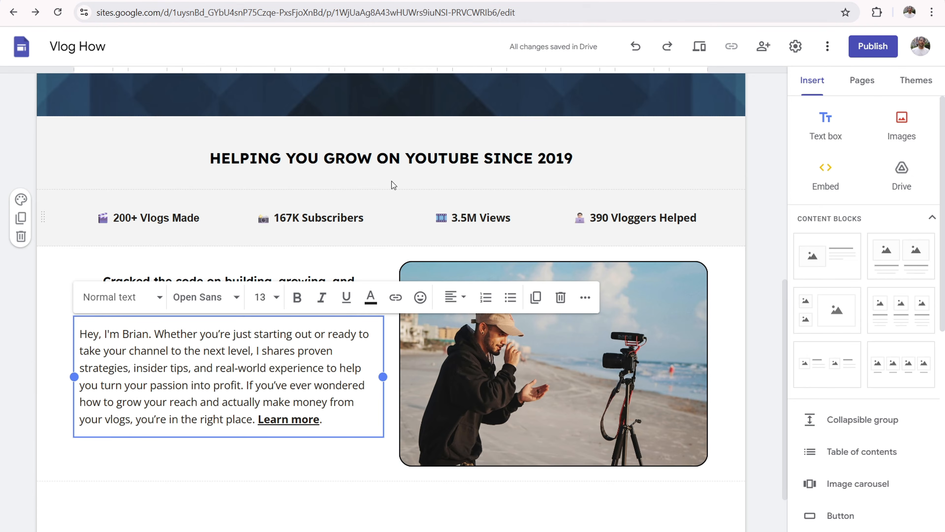
click(692, 48)
scroll(477, 173, down, 7)
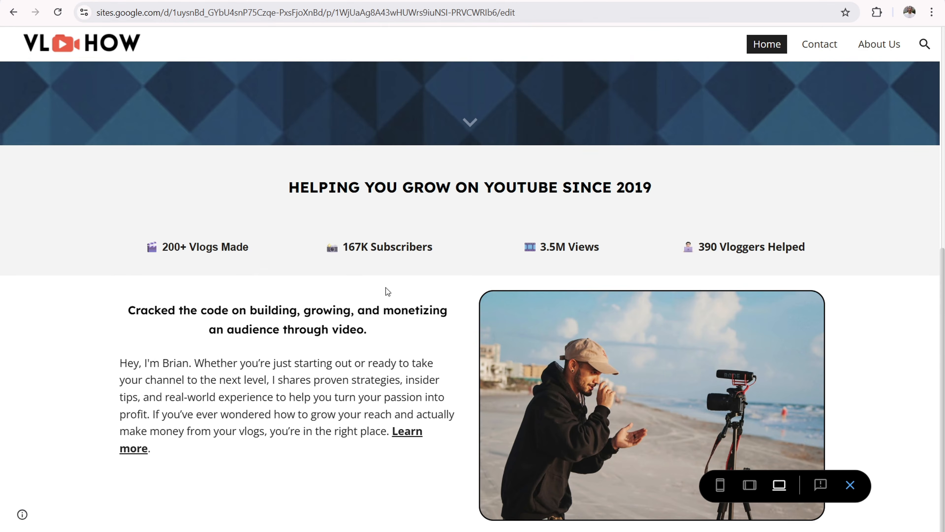
click(850, 484)
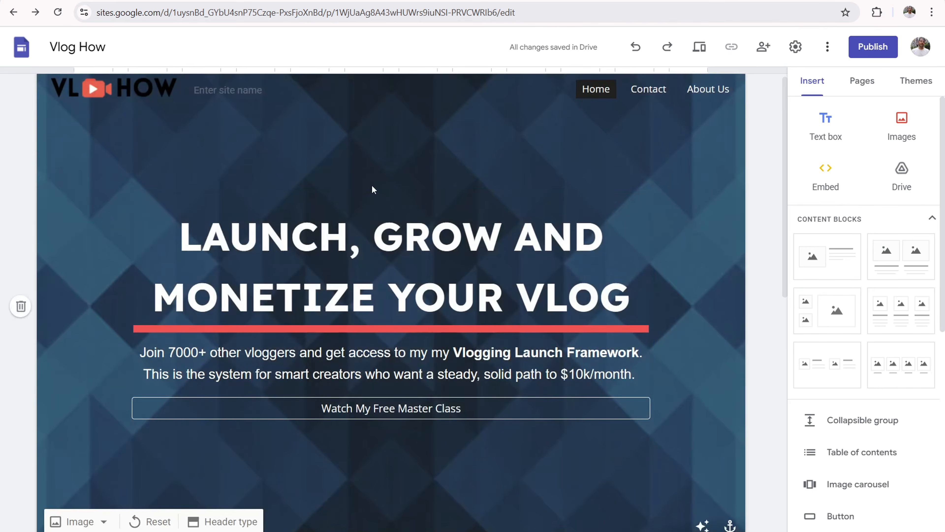
Step: Insert a spacer and move it between the statistics row and the introduction section
scroll(374, 260, down, 10)
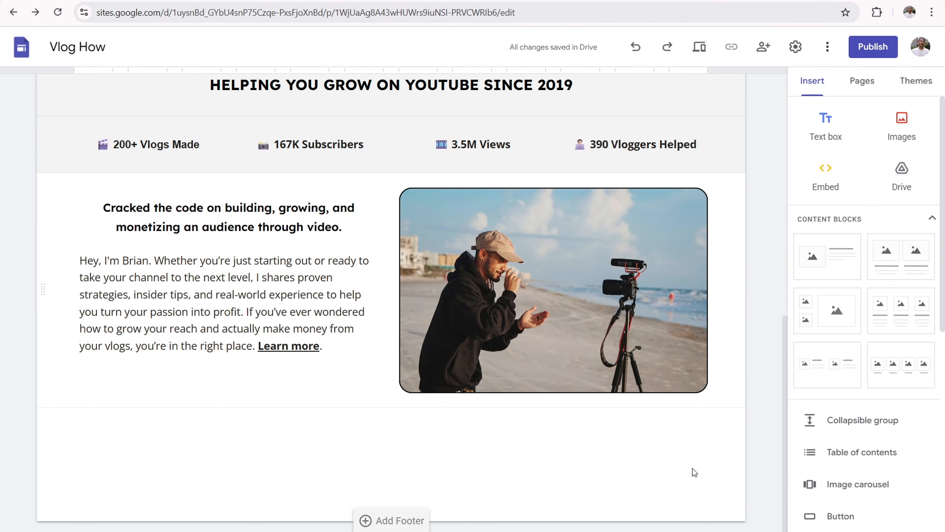
scroll(861, 452, down, 5)
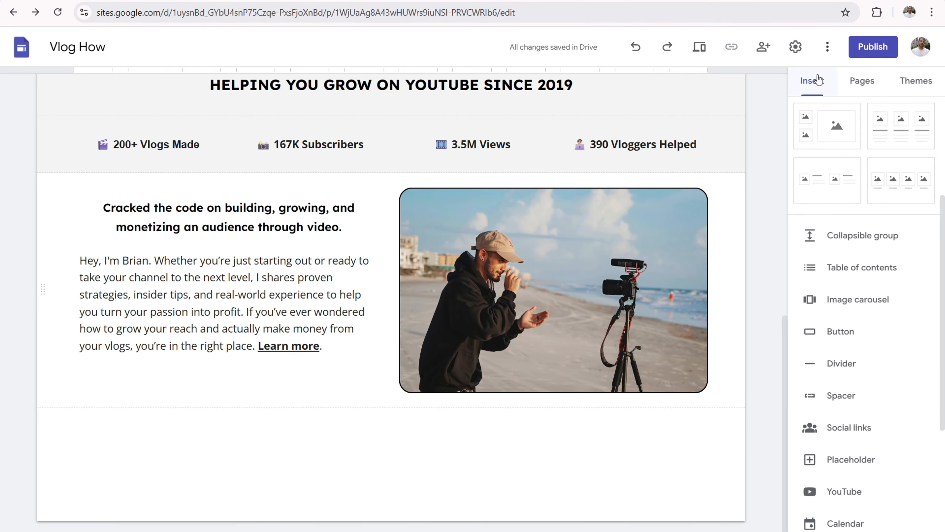
click(838, 401)
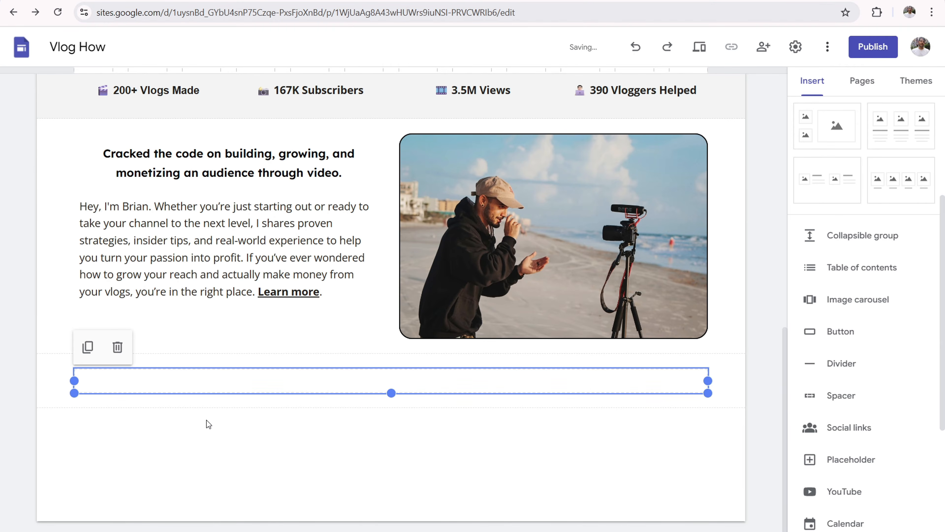
scroll(182, 429, up, 1)
drag(42, 444, 33, 192)
drag(42, 441, 76, 205)
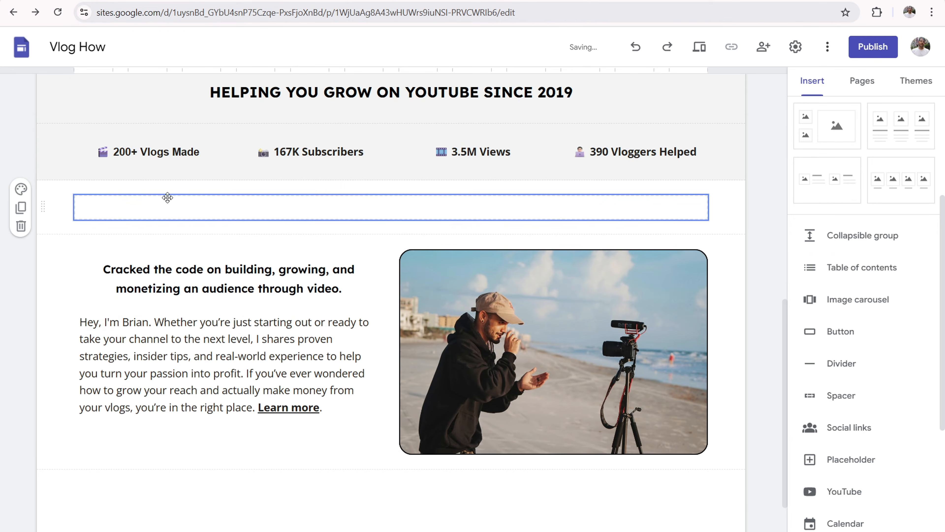
Step: Reduce the height of the spacer above the introduction section
click(131, 205)
drag(390, 218, 408, 182)
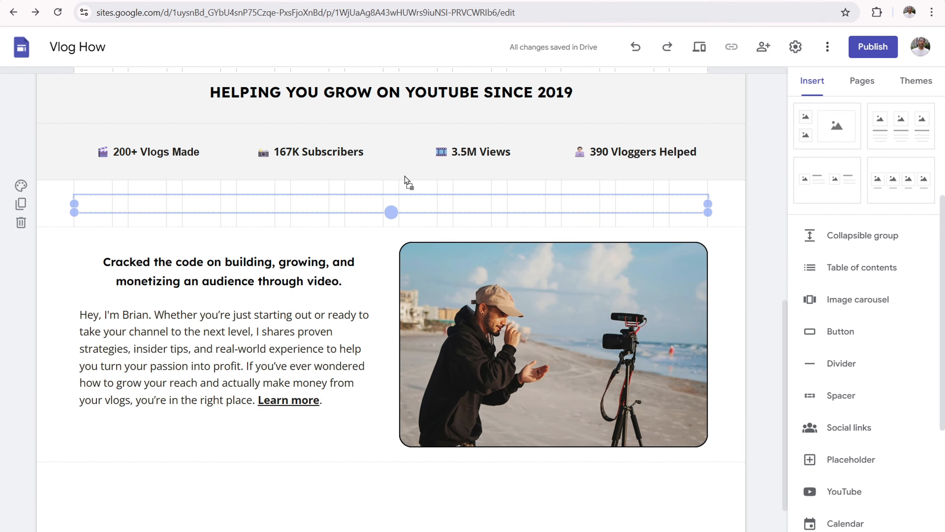
click(253, 260)
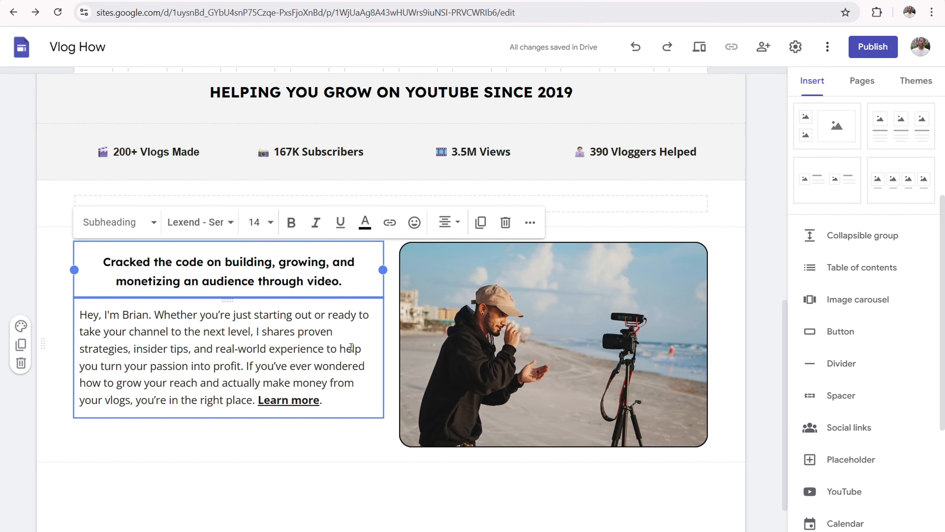
click(336, 348)
Step: Preview the page to examine the gap above the introduction and the length of its paragraph
scroll(439, 223, up, 5)
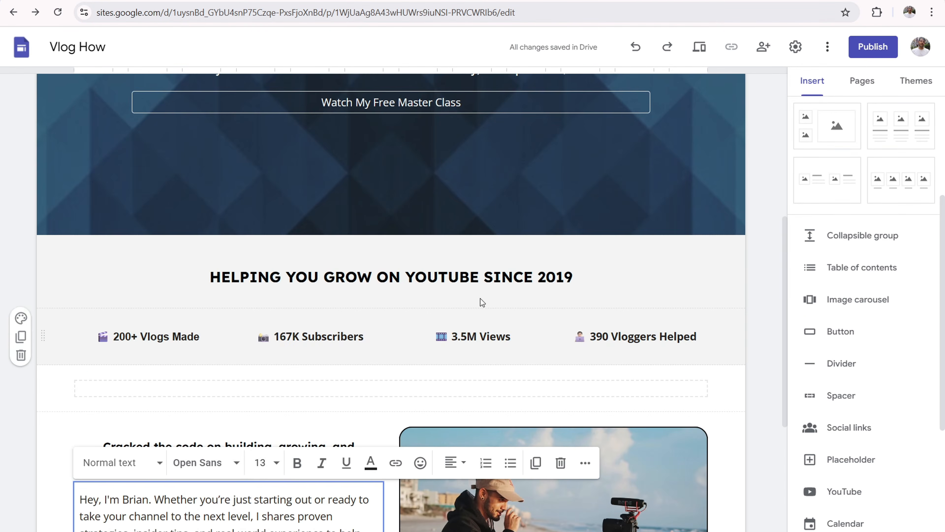
scroll(490, 250, down, 5)
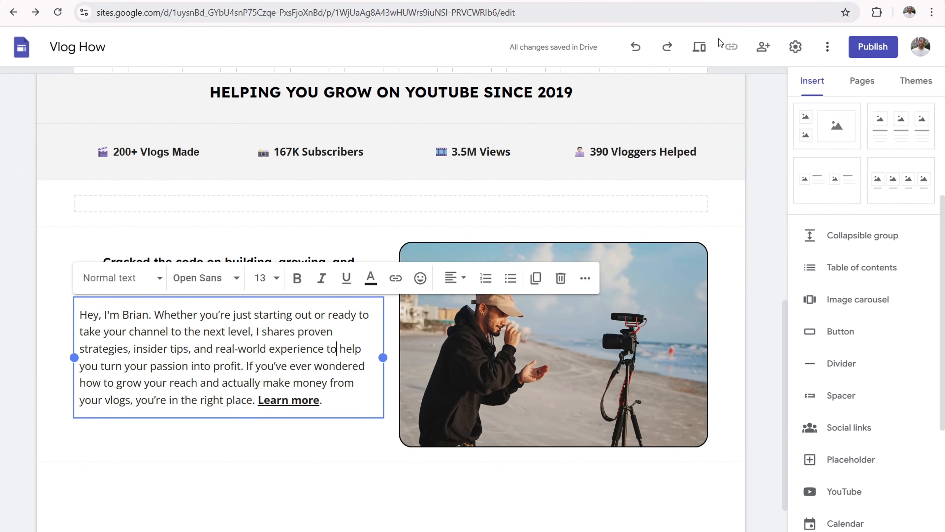
click(699, 46)
scroll(260, 233, down, 10)
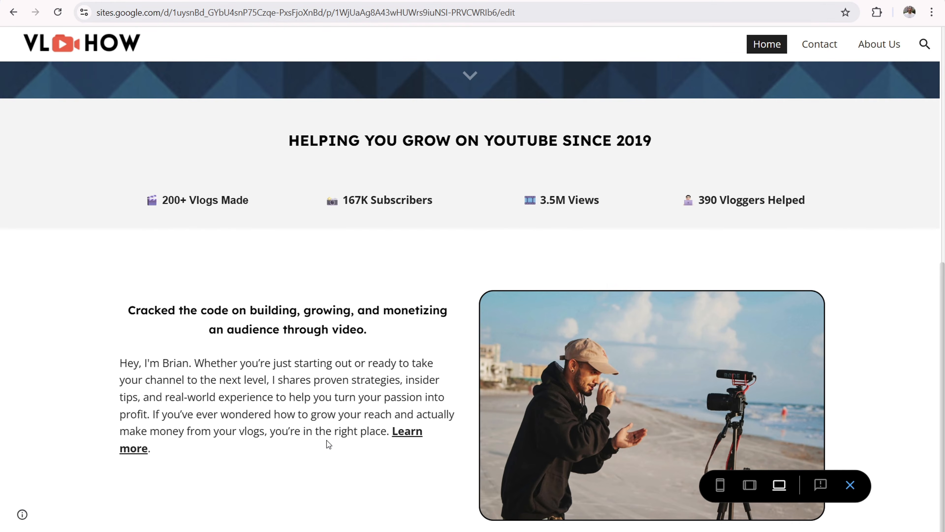
drag(159, 366, 317, 432)
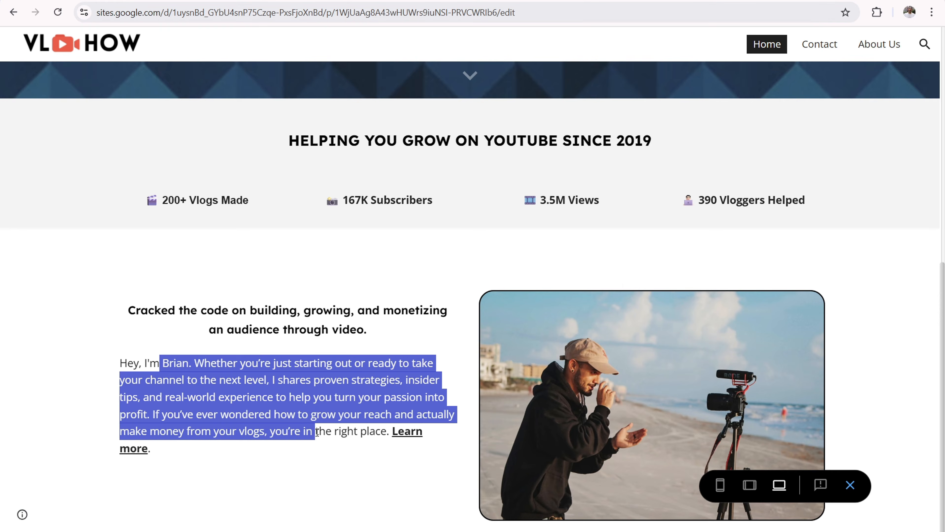
click(361, 491)
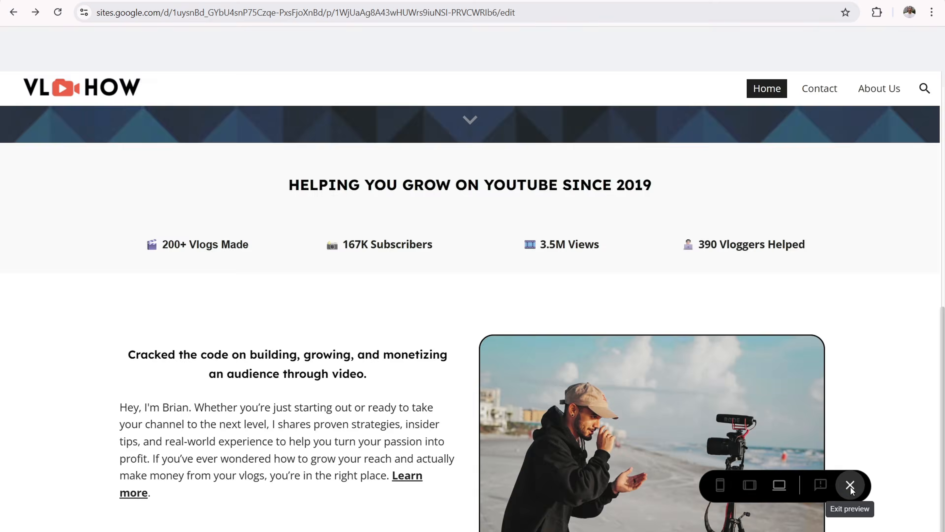
click(850, 486)
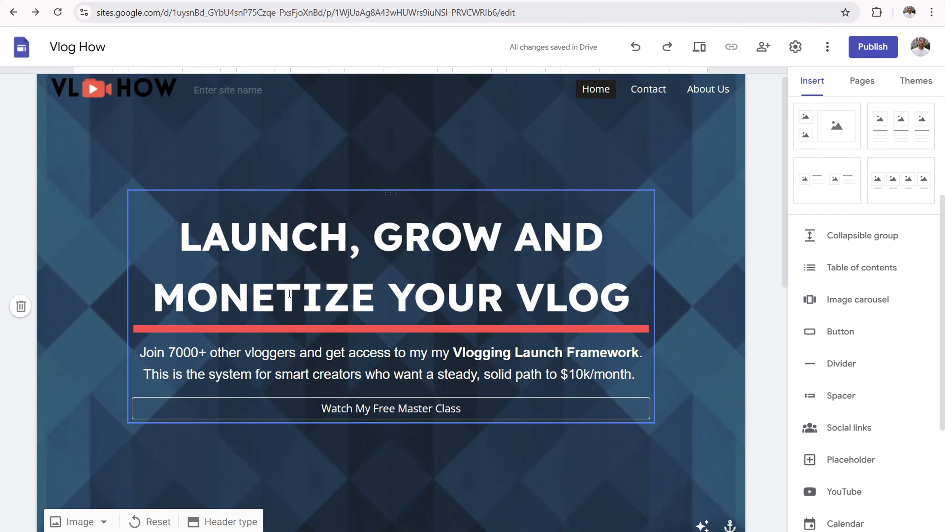
Step: Add a text box below the introduction section reading "FREE RESOURCES"
scroll(301, 309, down, 10)
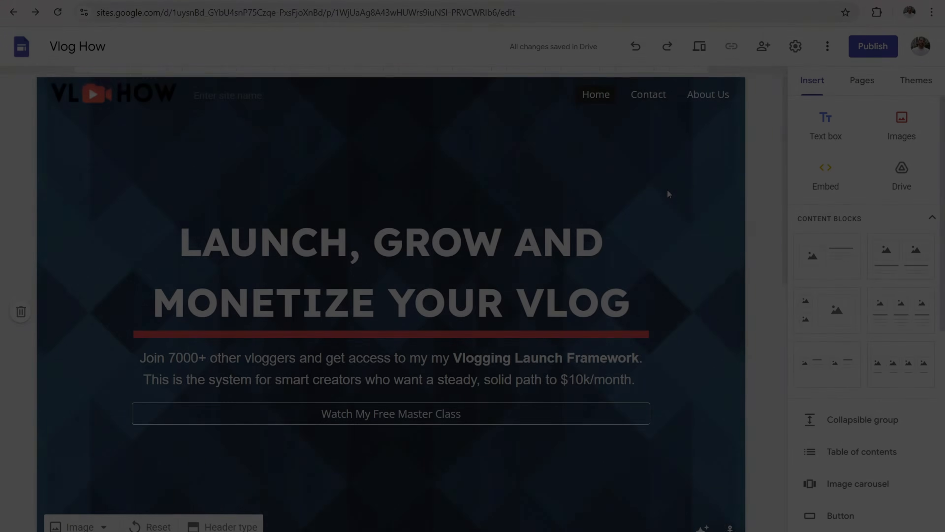
scroll(667, 190, down, 7)
scroll(668, 193, down, 5)
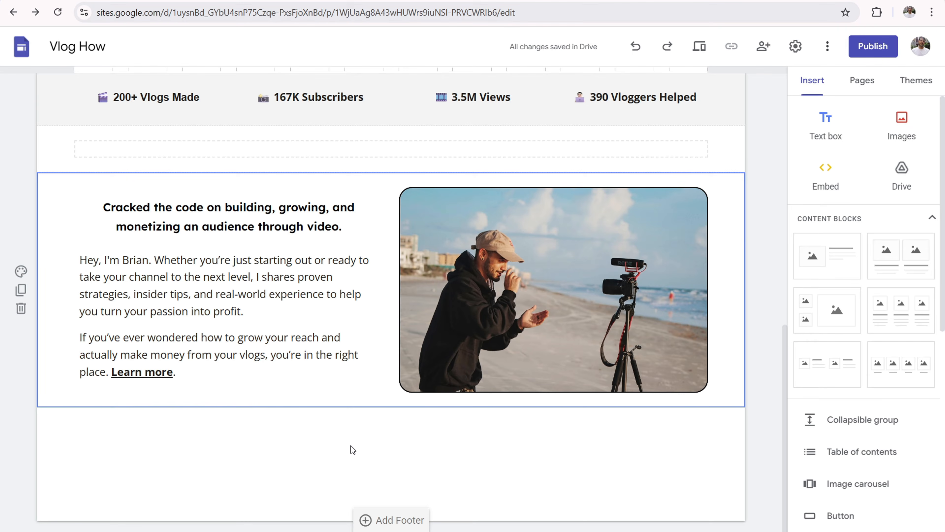
click(826, 128)
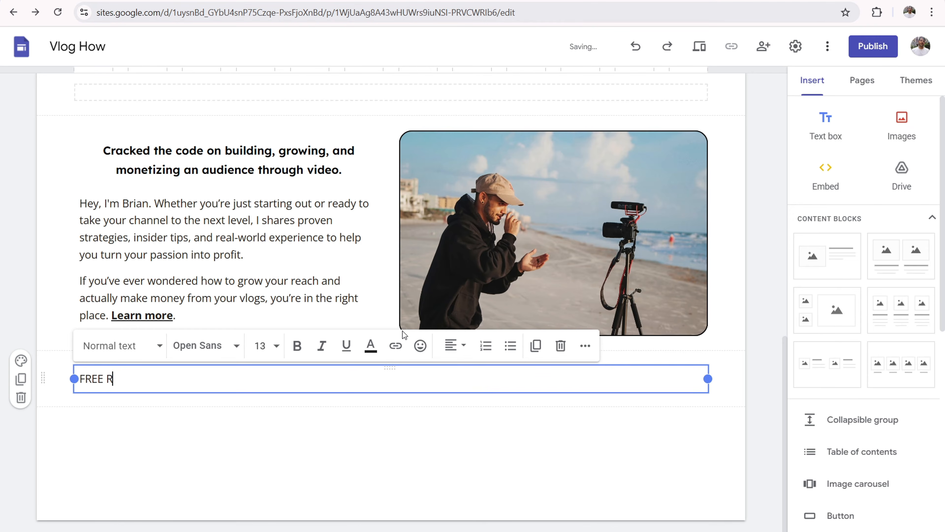
text(FREE RESOURCES)
Step: Format the FREE RESOURCES text as a bold black Subheading
drag(178, 379, 79, 379)
click(120, 350)
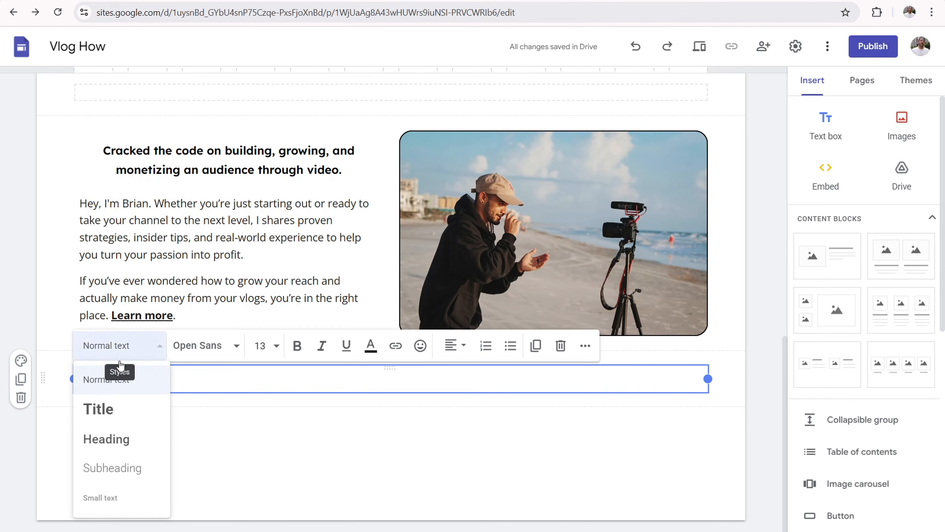
click(120, 463)
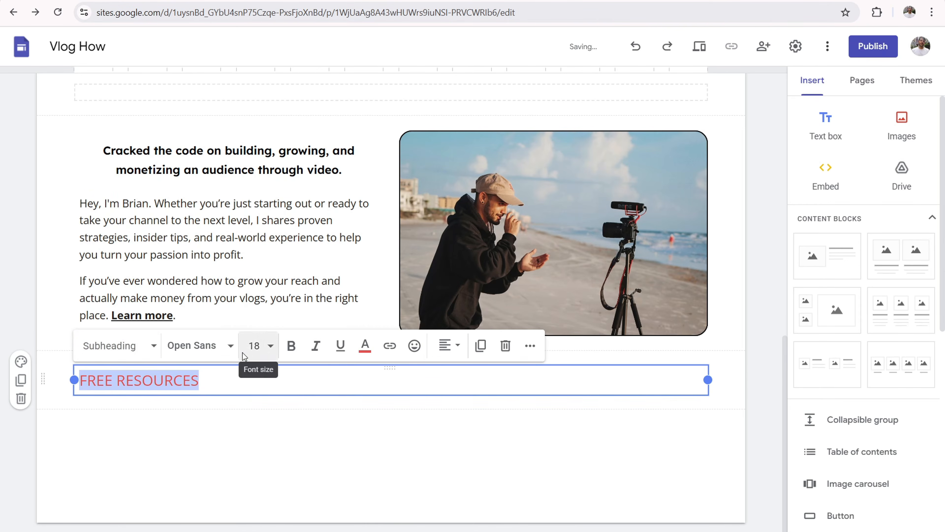
click(292, 346)
click(363, 347)
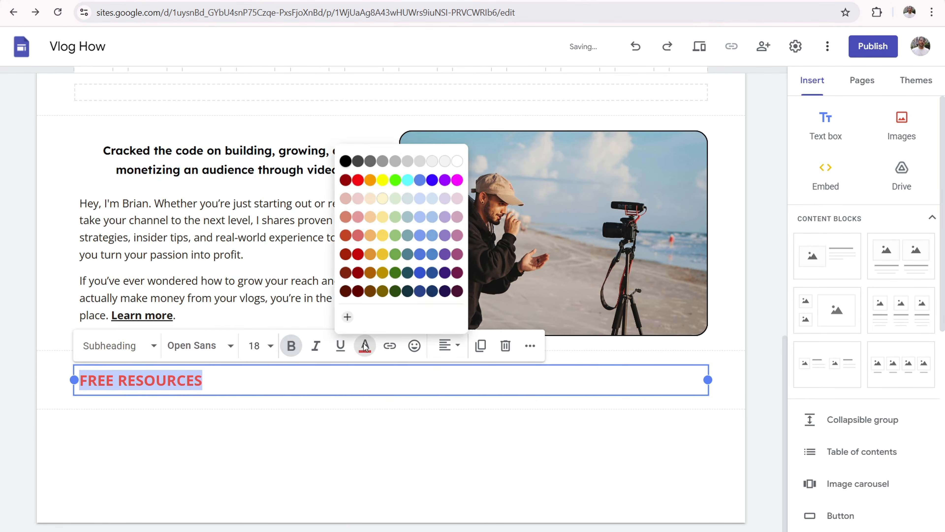
click(343, 160)
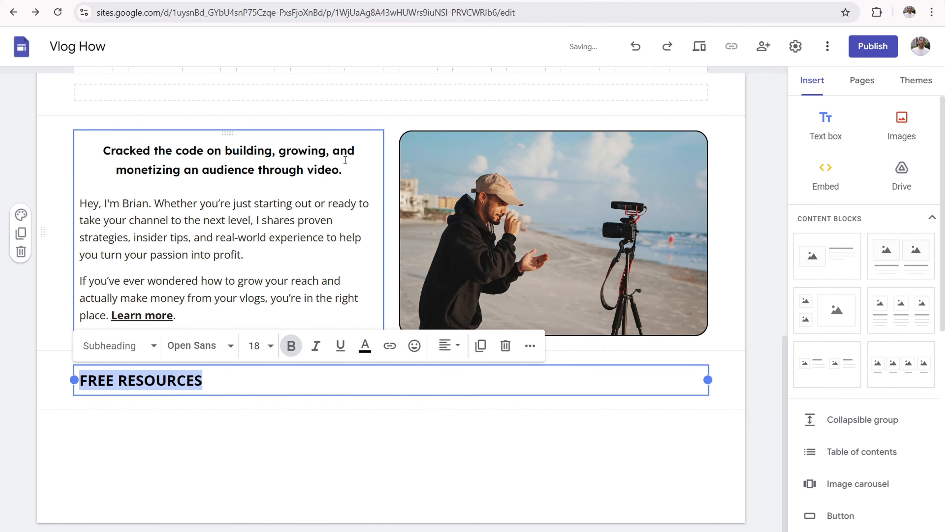
Step: Set the FREE RESOURCES heading's font to Lexend Semi Bold and center it
click(218, 346)
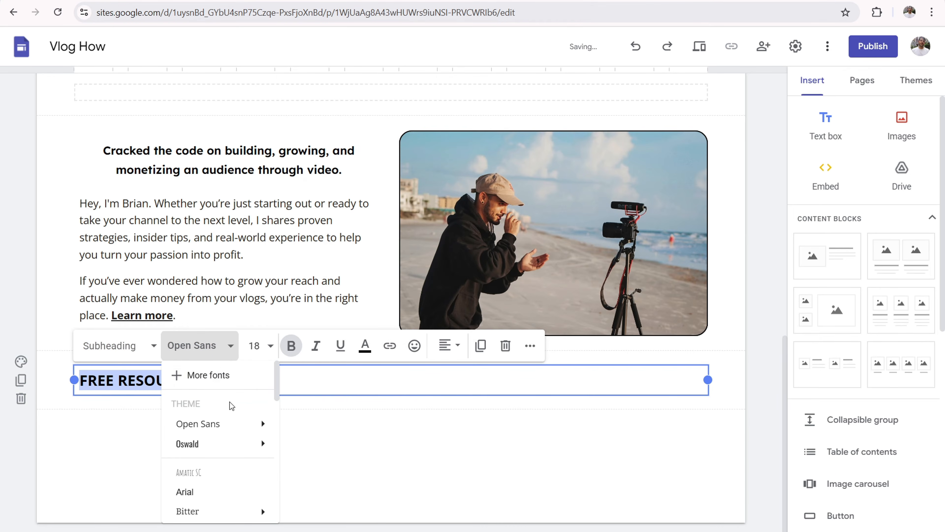
scroll(220, 409, down, 6)
mouse_move(222, 443)
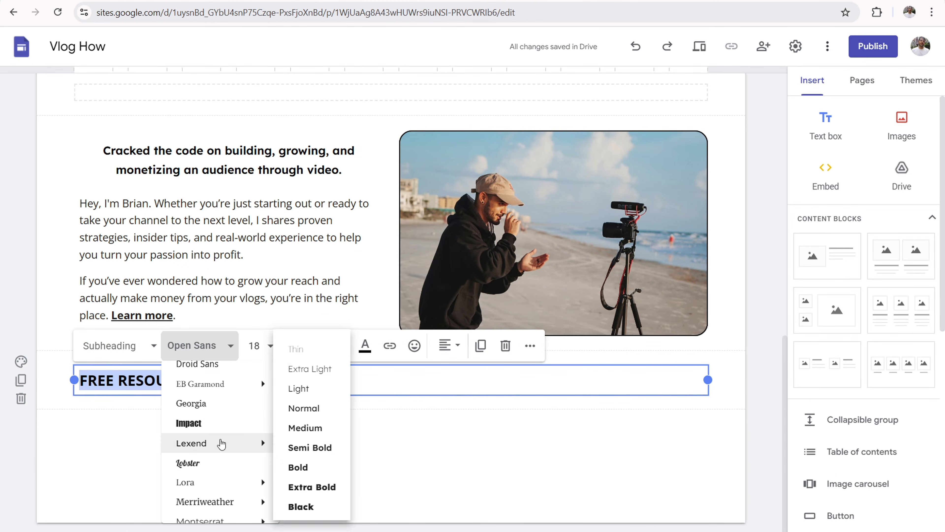
click(302, 448)
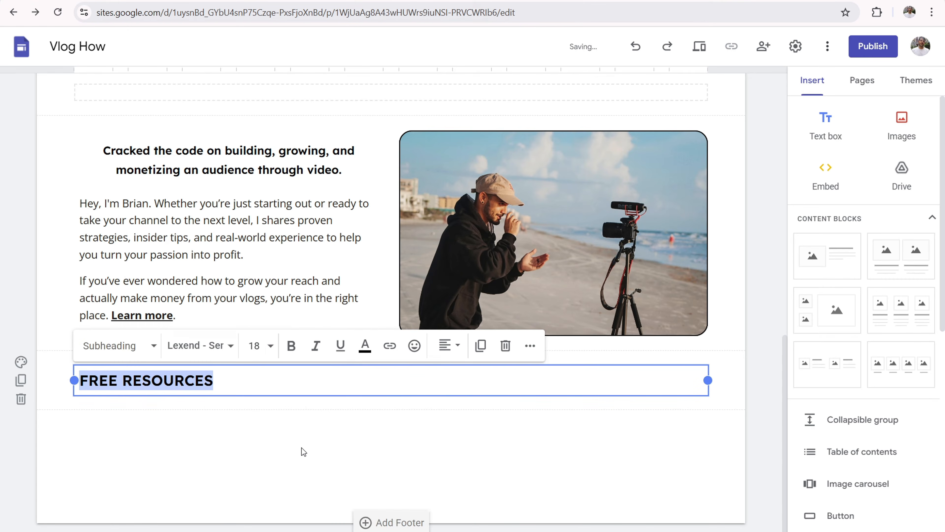
click(446, 348)
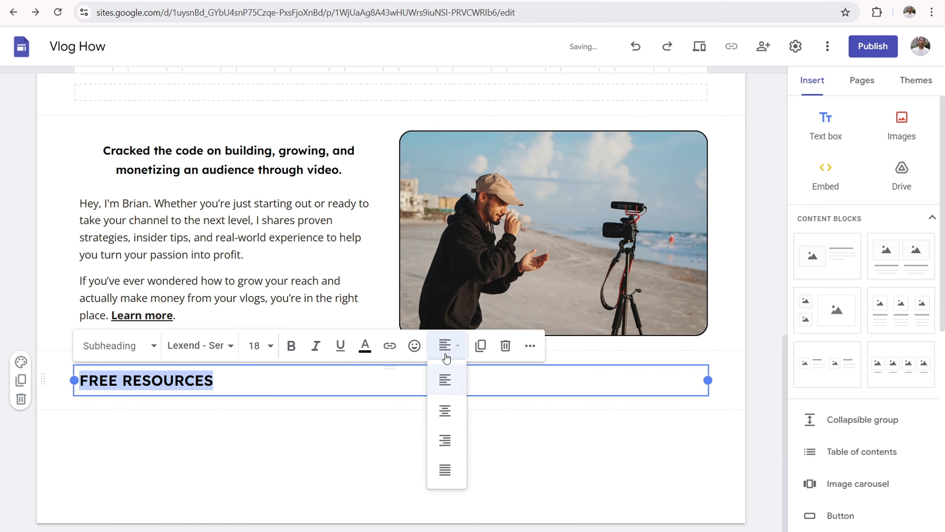
click(445, 408)
click(395, 418)
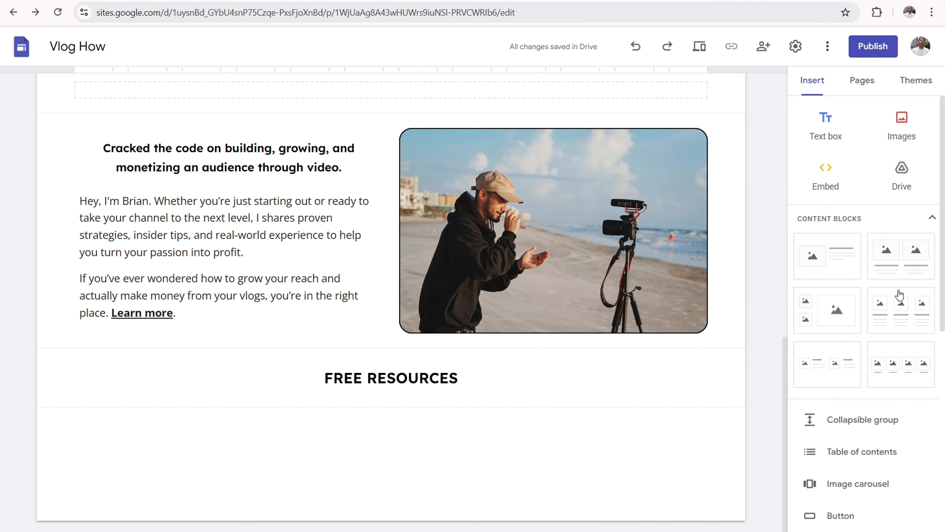
Step: Insert a three-column image-and-text block below FREE RESOURCES and upload vlogging.png from the Desktop into its first image placeholder
click(910, 316)
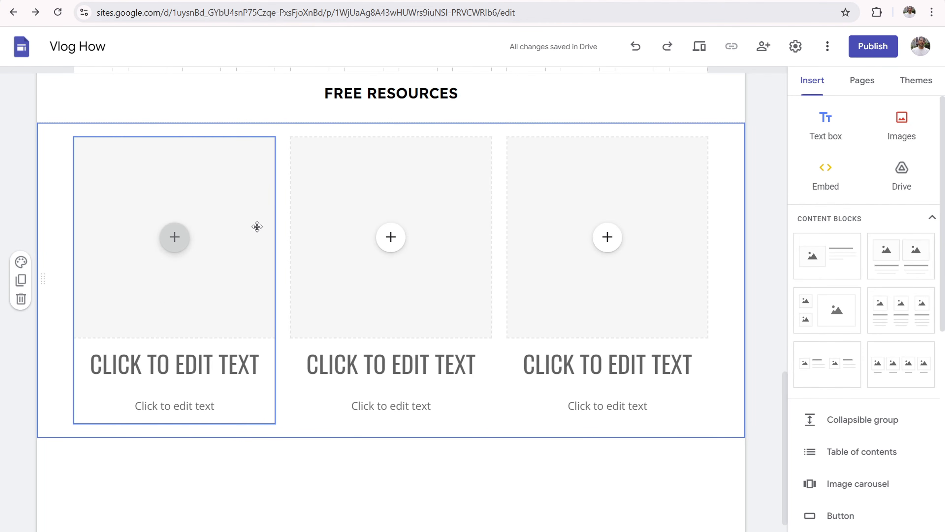
click(179, 243)
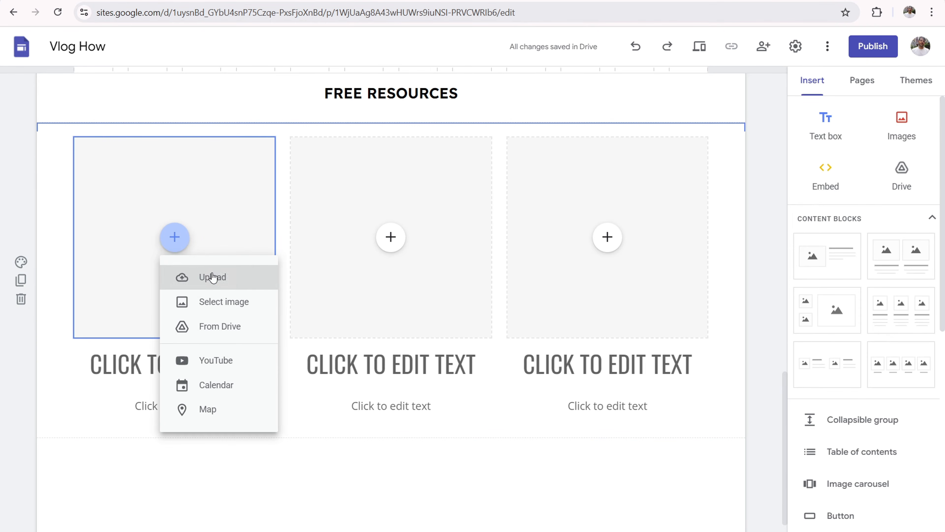
click(213, 278)
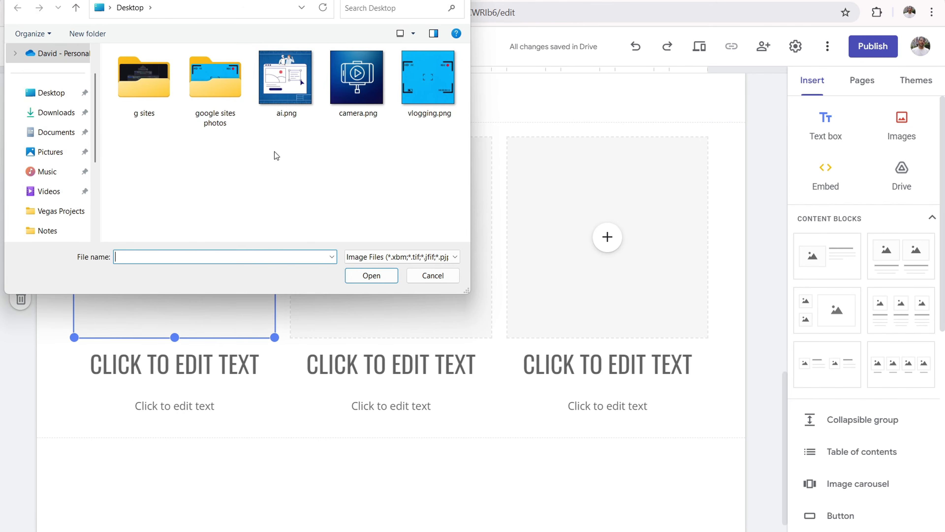
click(428, 78)
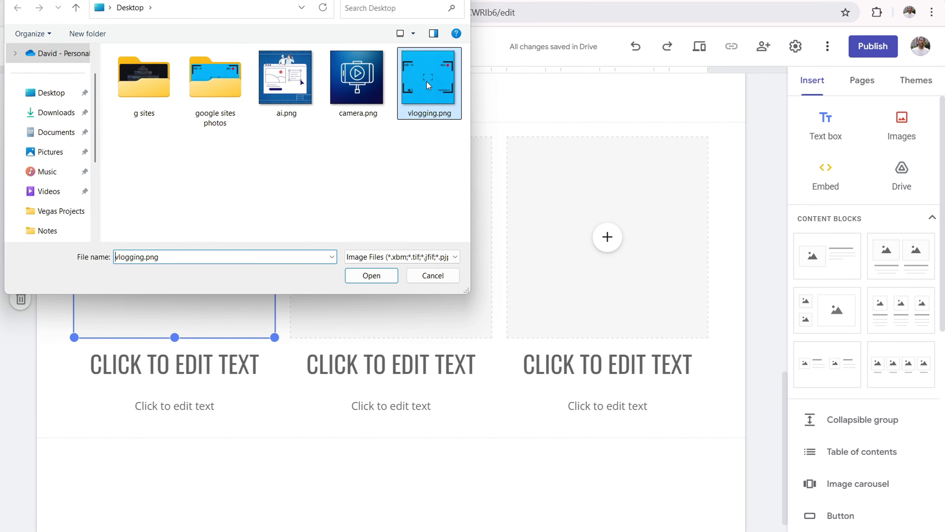
click(372, 275)
Step: Upload camera.png from the Desktop into the block's middle image placeholder
click(390, 237)
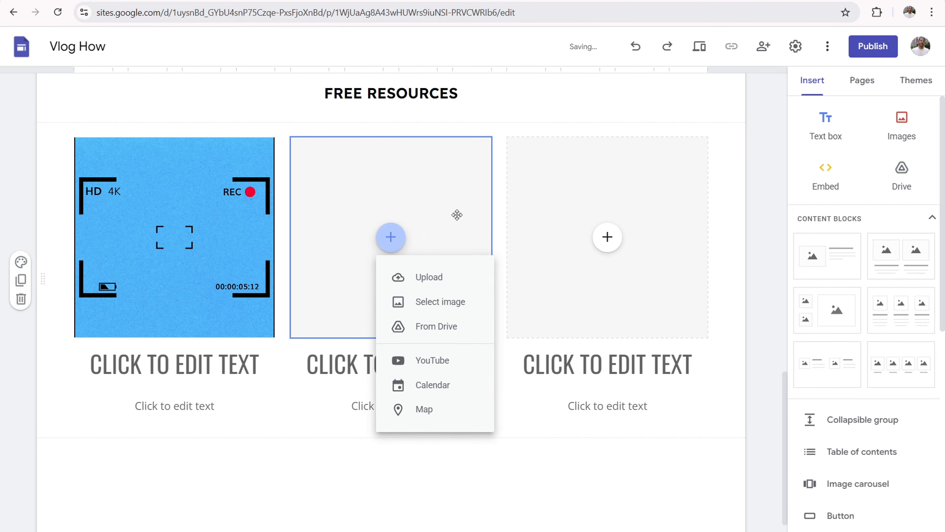
click(432, 277)
click(357, 78)
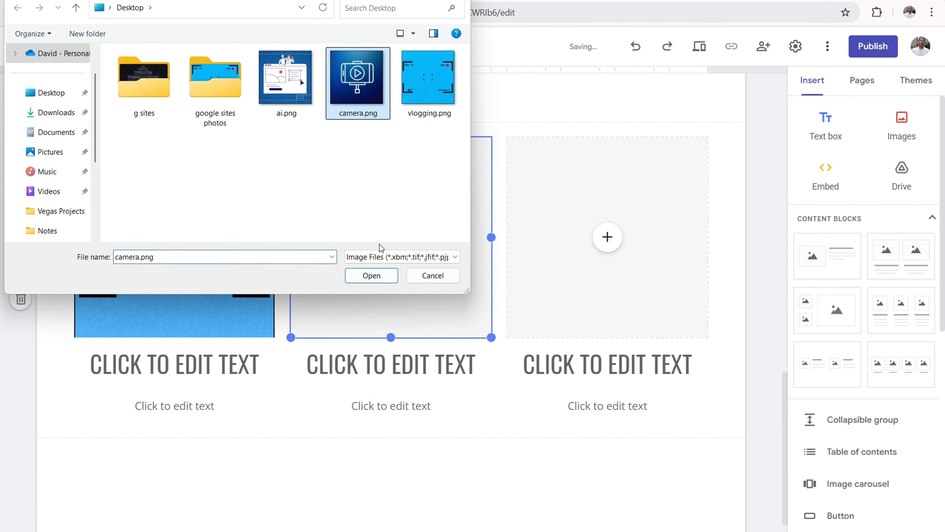
click(373, 276)
Step: Upload ai.png from the Desktop into the block's third image placeholder
click(608, 236)
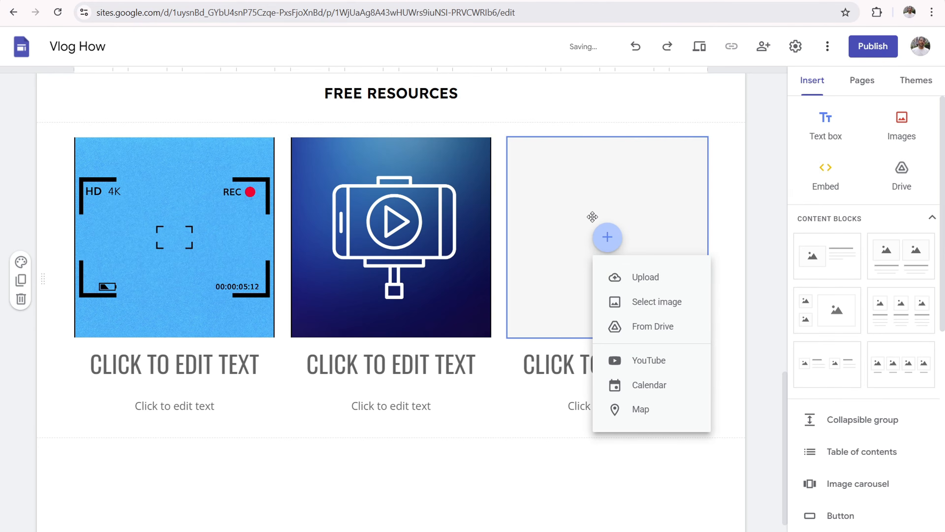
click(629, 272)
click(286, 78)
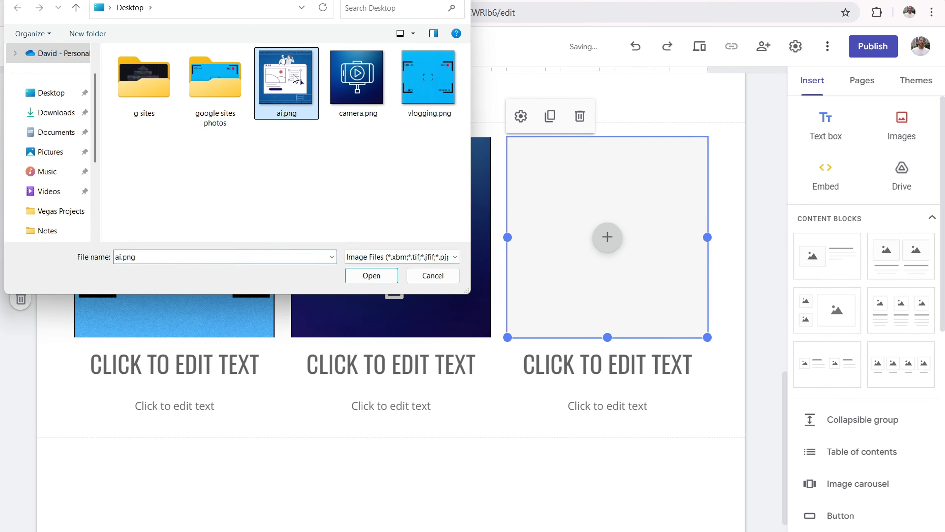
click(372, 275)
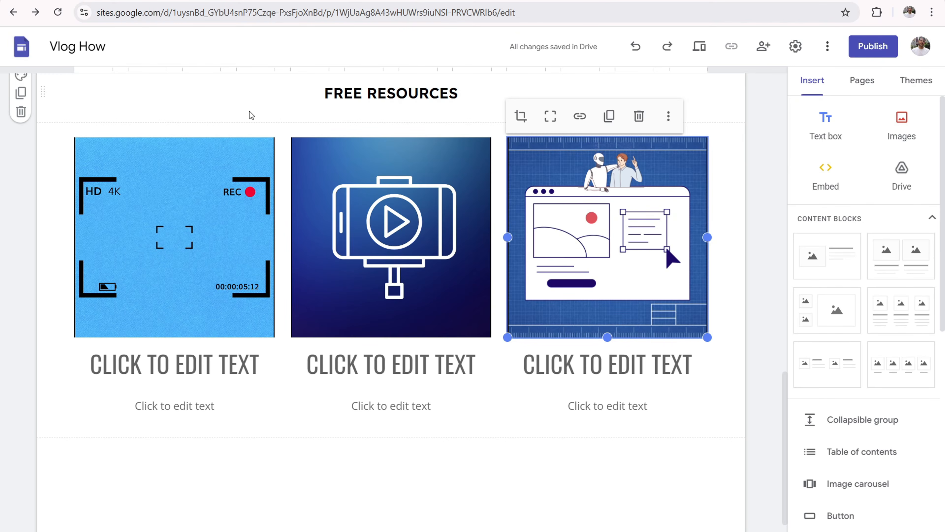
click(289, 131)
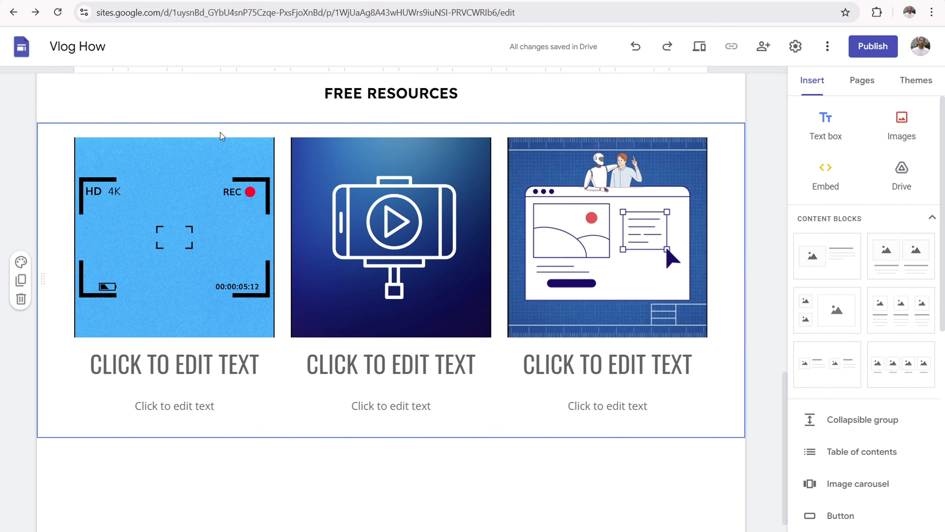
Step: Uncrop the vlogging image in the first column of the Free Resources block
click(181, 183)
click(198, 201)
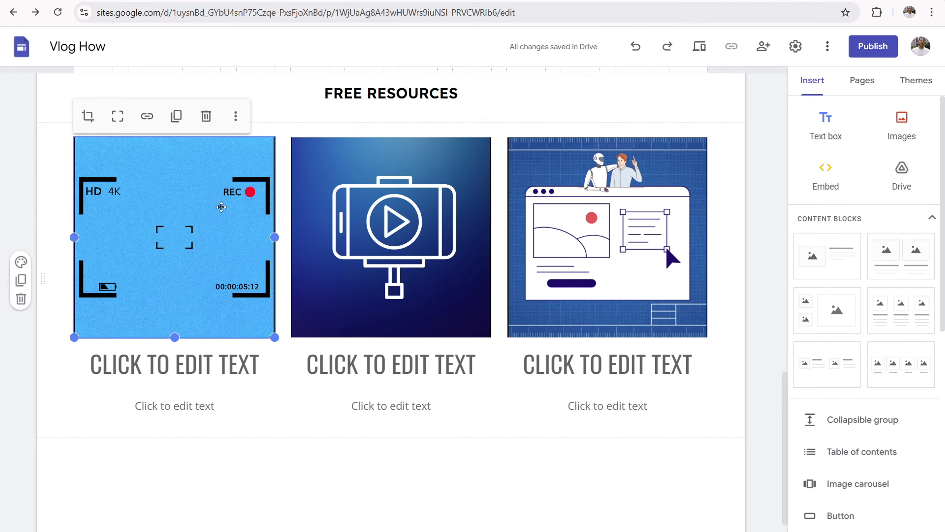
click(116, 120)
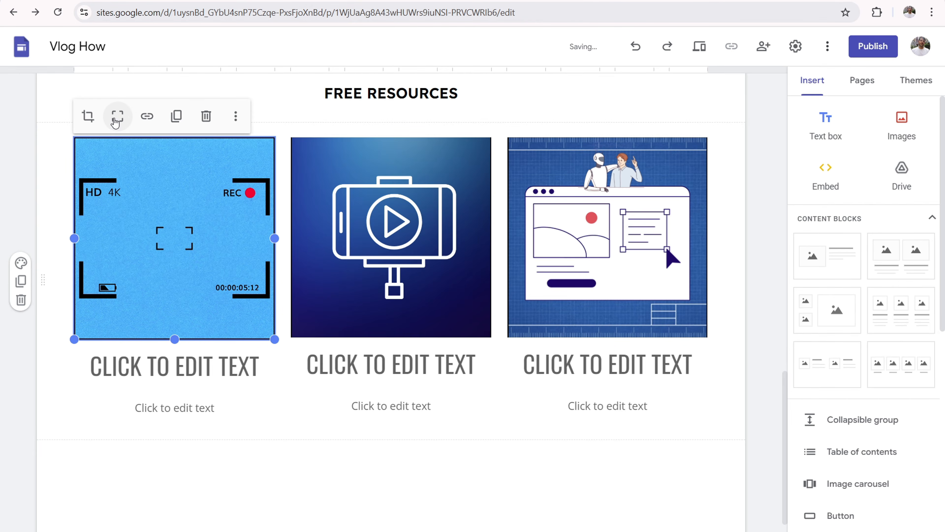
click(286, 161)
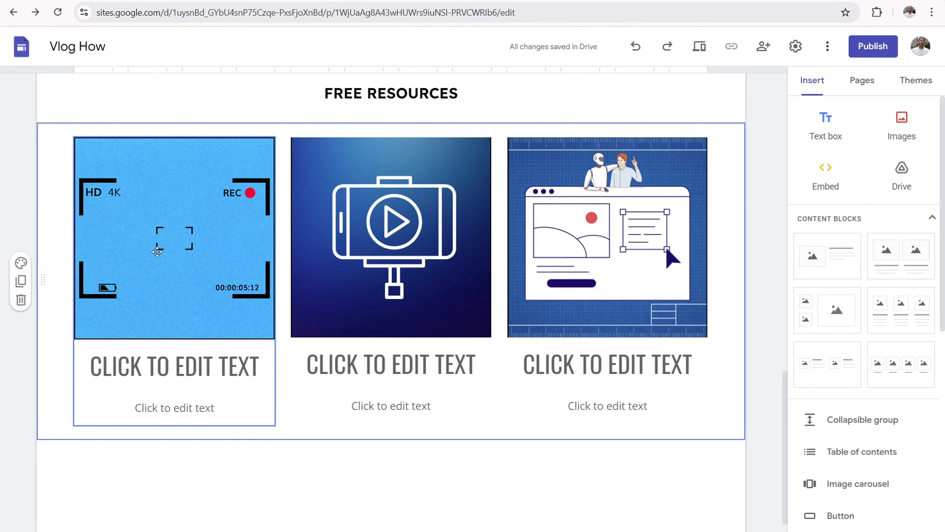
Step: Uncrop the camera image in the middle column and the AI image in the third column
click(166, 189)
click(166, 189)
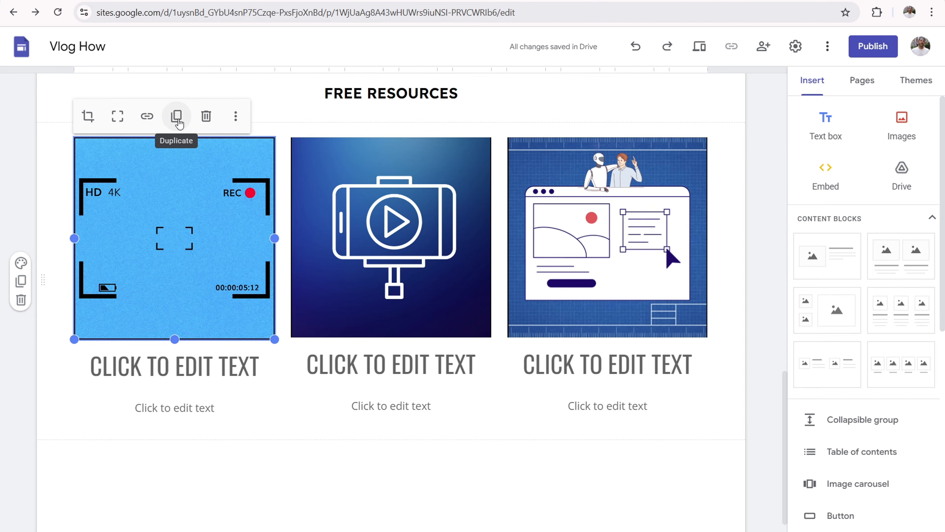
click(393, 167)
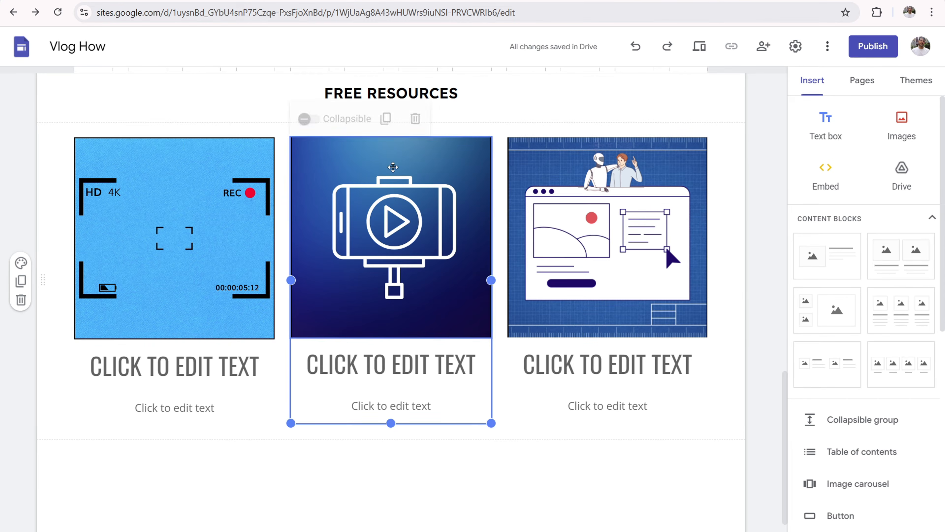
click(394, 179)
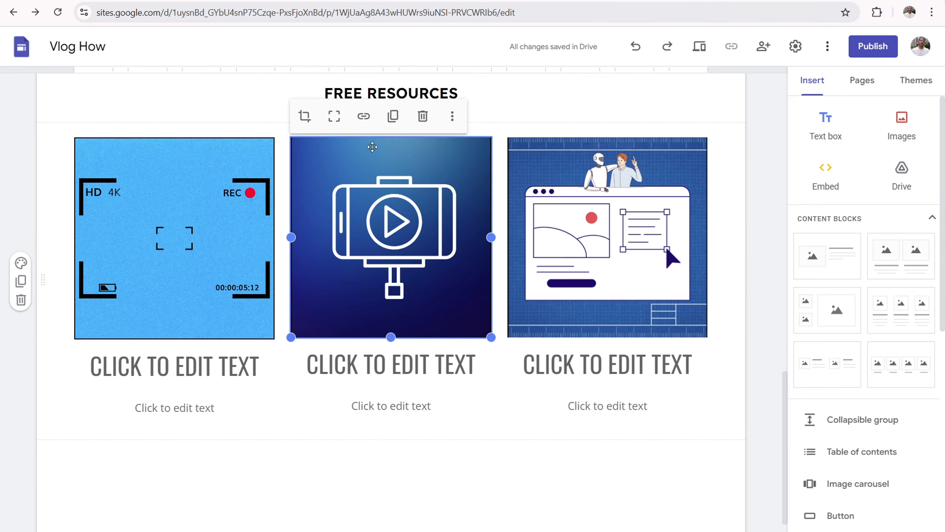
click(573, 185)
click(573, 185)
click(551, 125)
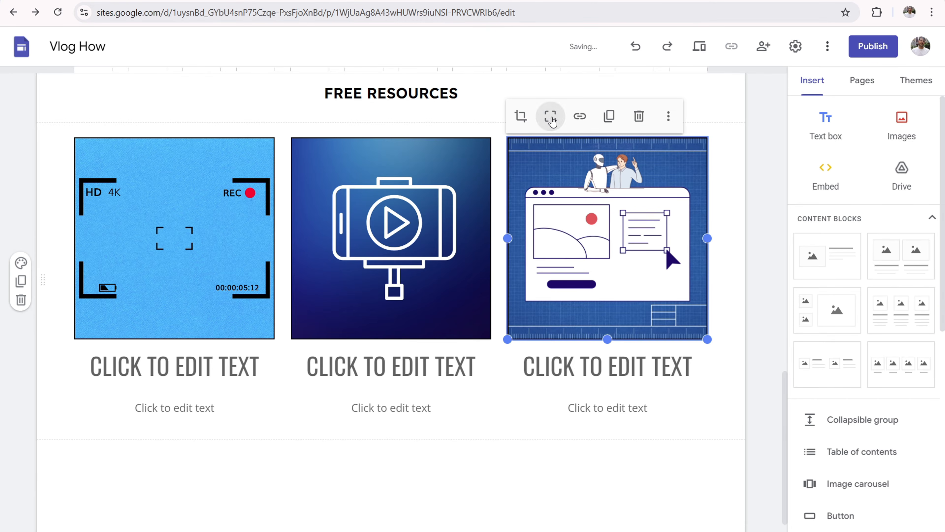
click(499, 161)
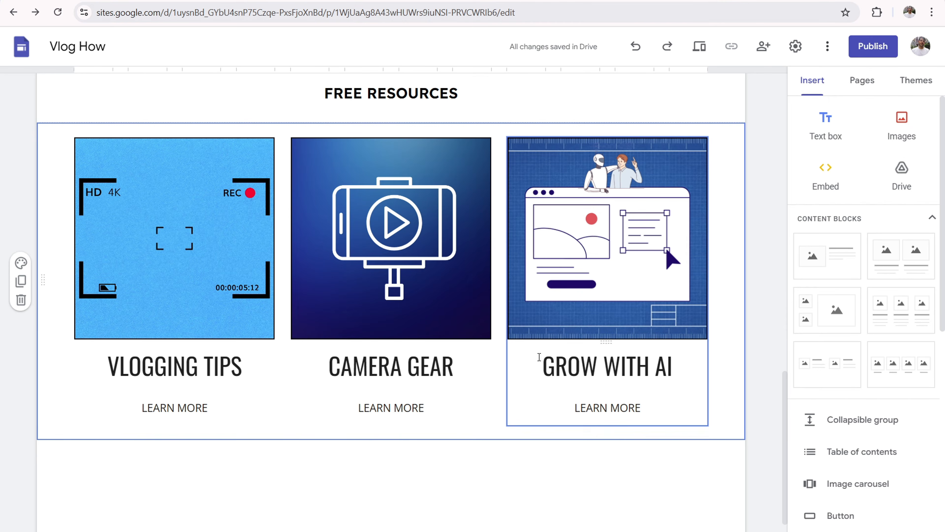
Step: Format the VLOGGING TIPS heading as bold Arial at size 24
click(208, 369)
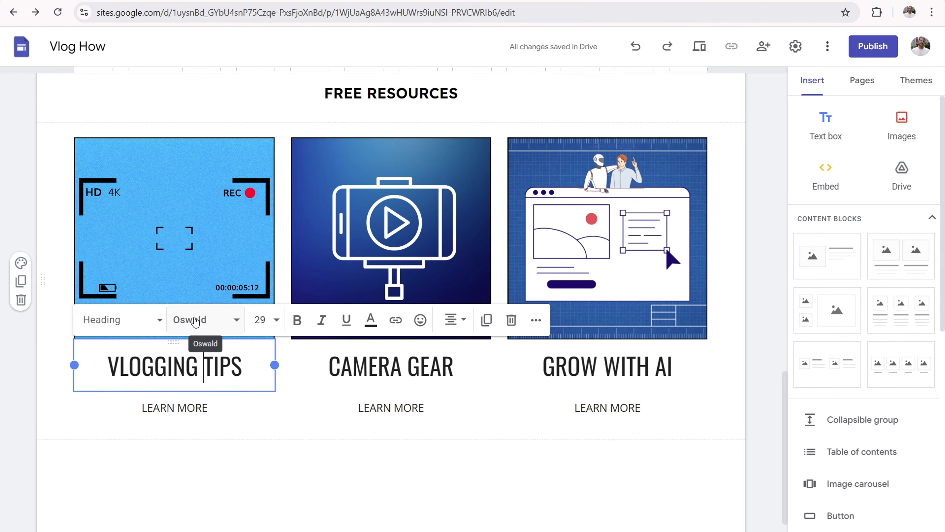
click(233, 323)
click(204, 469)
drag(243, 367, 107, 367)
click(204, 320)
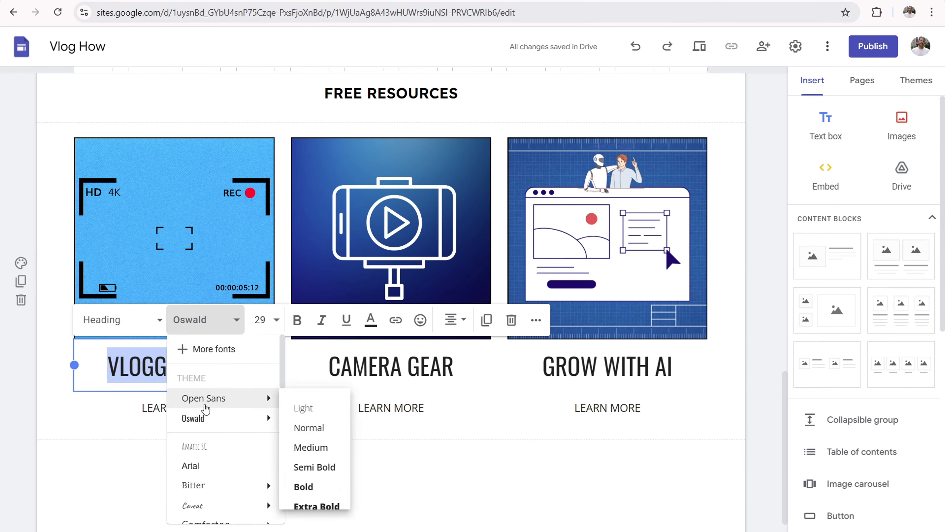
click(199, 465)
click(297, 327)
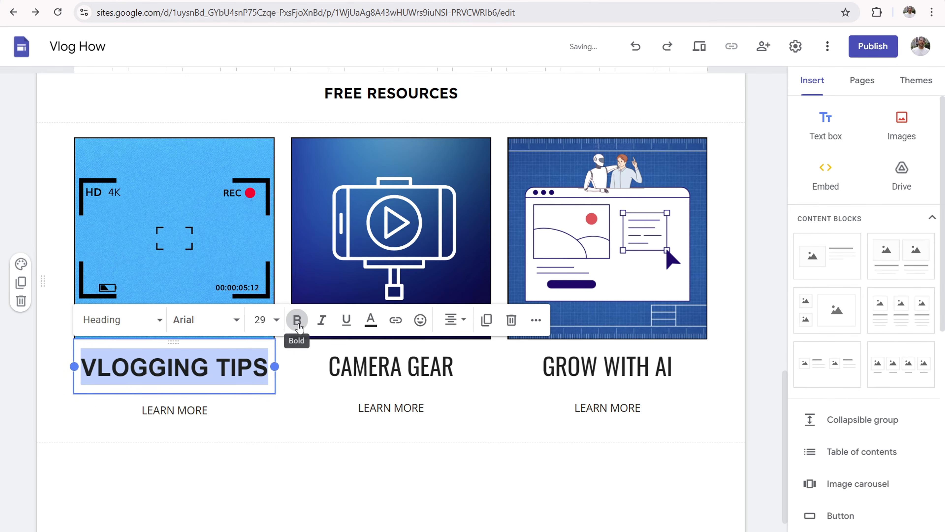
click(255, 320)
text(24)
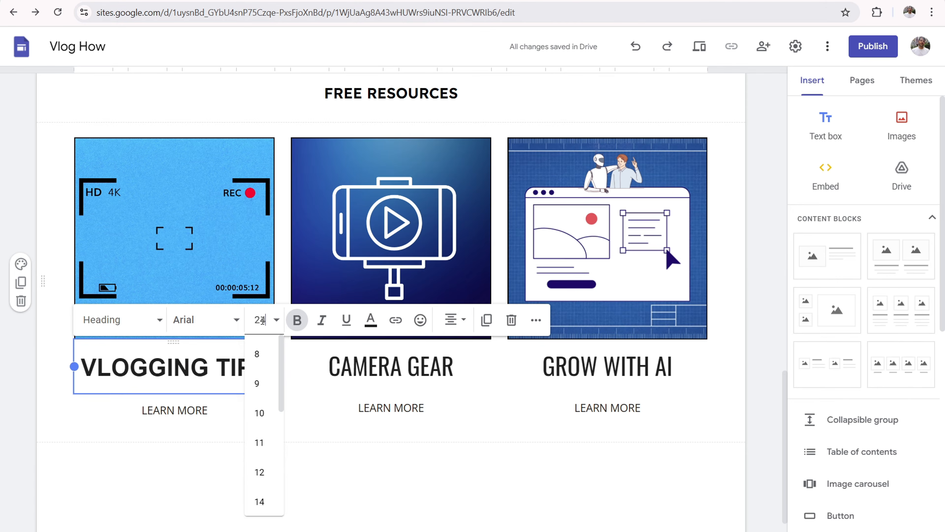
key(Return)
Step: Format the CAMERA GEAR heading as bold Arial at size 24
click(416, 376)
drag(457, 367, 327, 367)
click(384, 323)
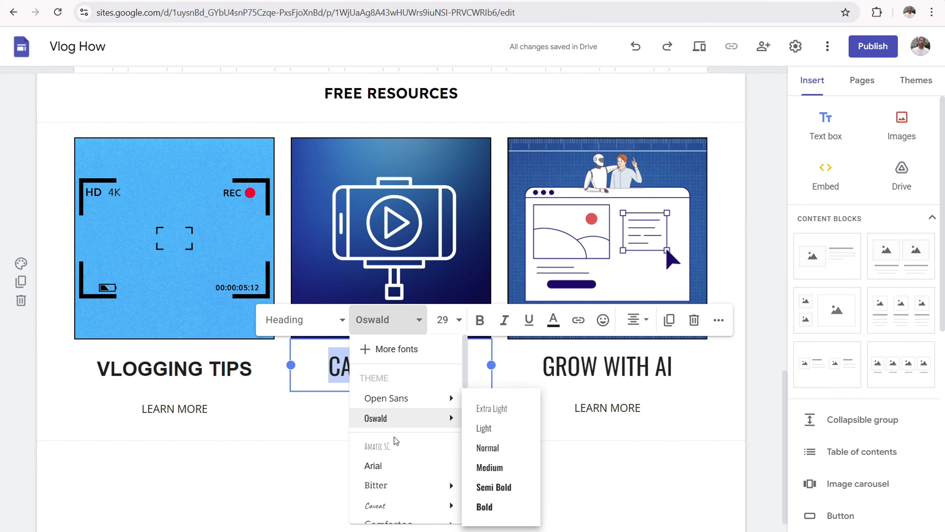
click(392, 466)
click(480, 320)
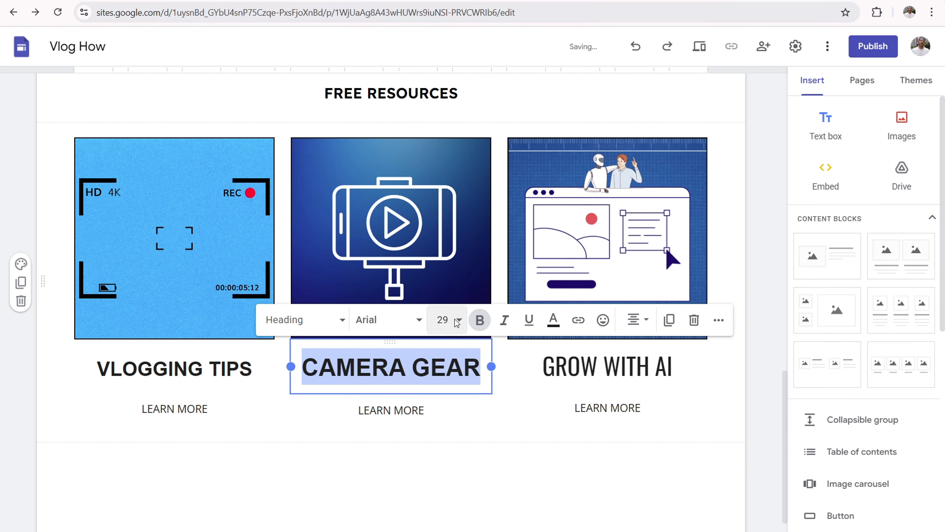
click(443, 320)
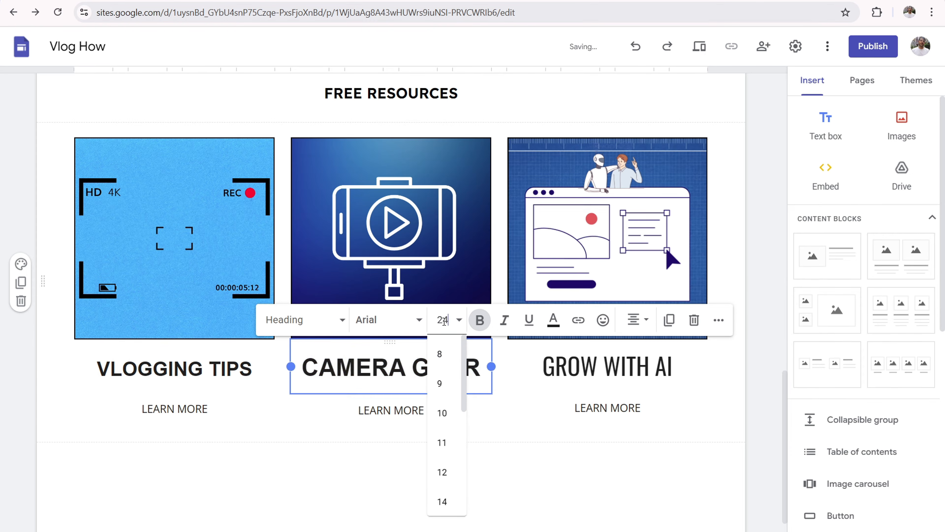
key(Escape)
Step: Format the GROW WITH AI heading as Arial, size 24 and bold
click(676, 365)
drag(677, 365, 541, 367)
click(416, 324)
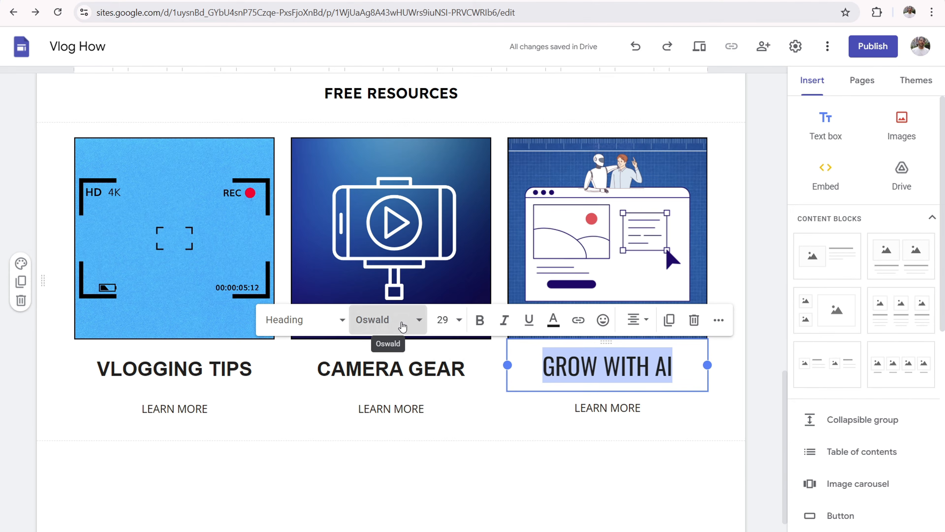
click(409, 466)
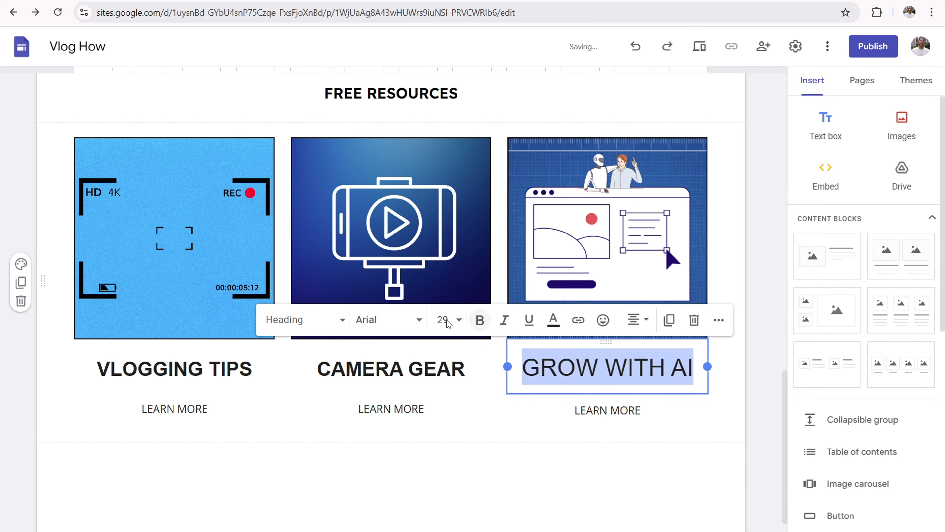
click(449, 320)
text(24)
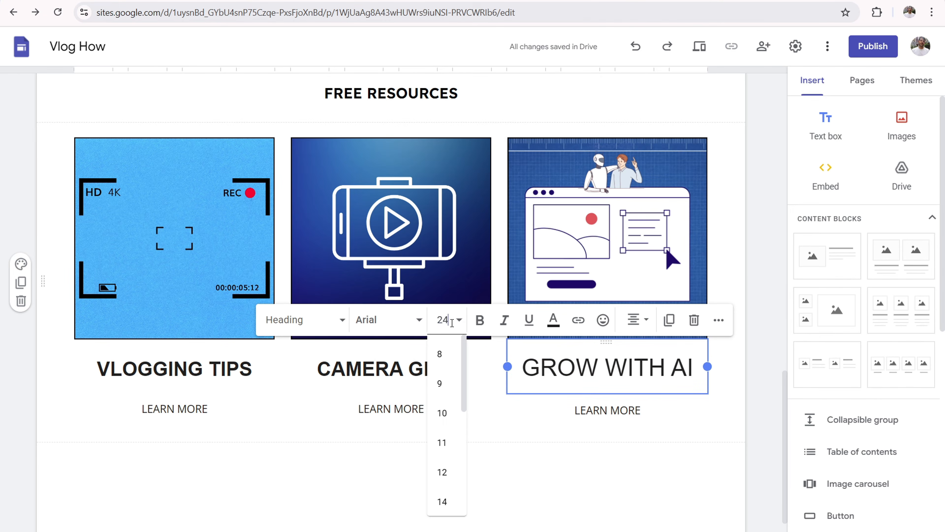
key(Return)
click(480, 319)
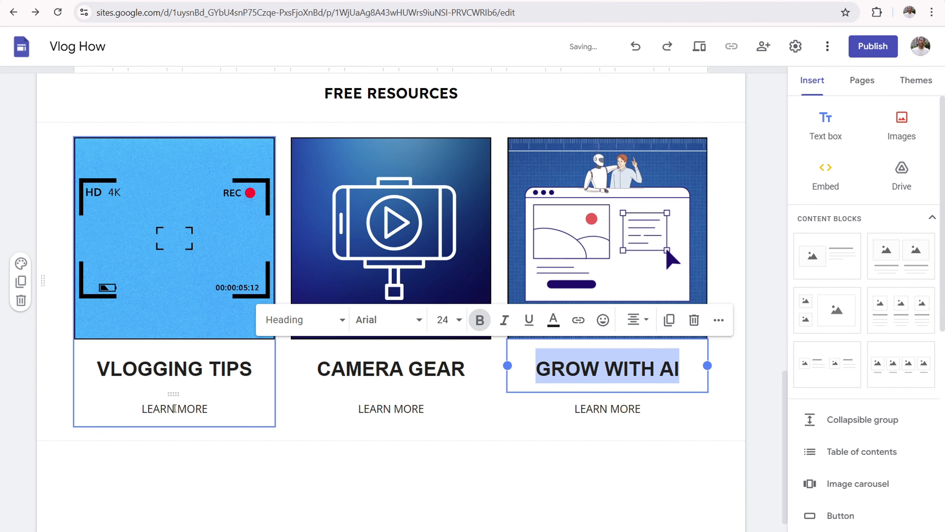
Step: Make the LEARN MORE text under VLOGGING TIPS bold
drag(212, 408, 142, 406)
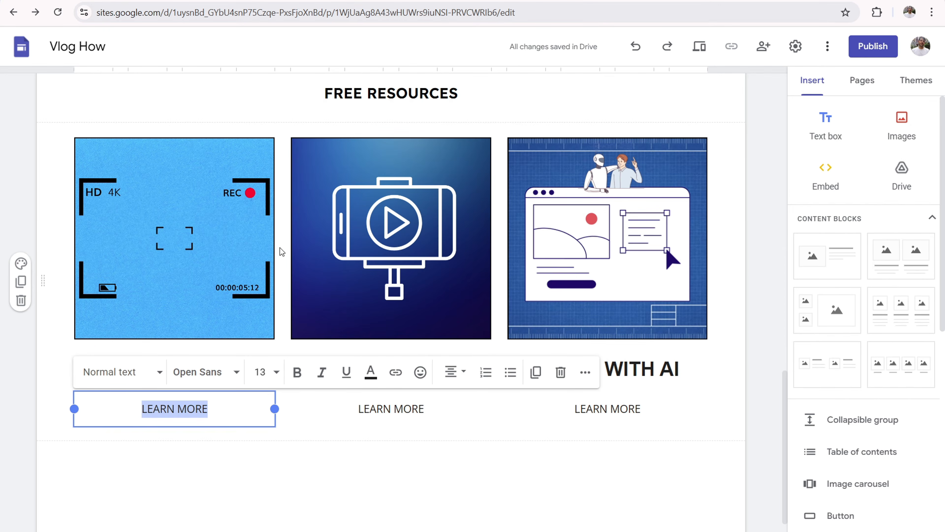
click(379, 211)
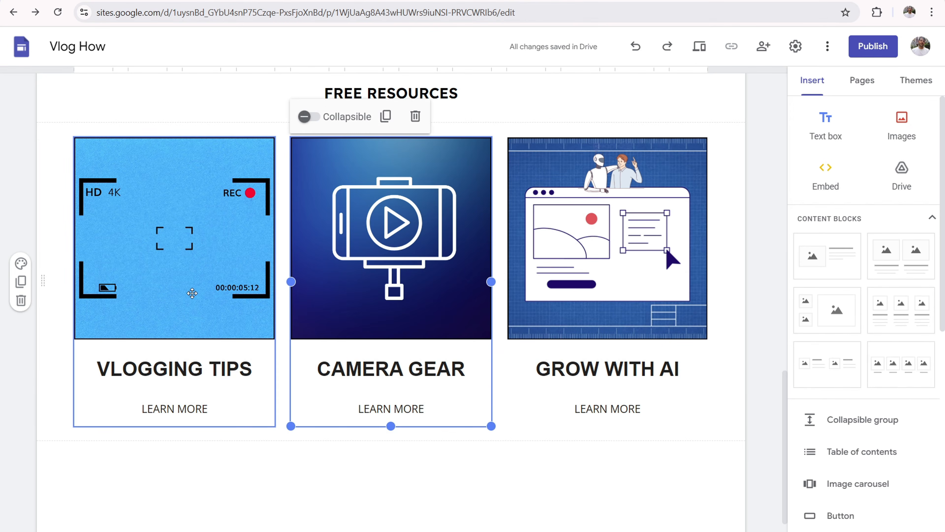
drag(146, 408, 208, 409)
click(300, 376)
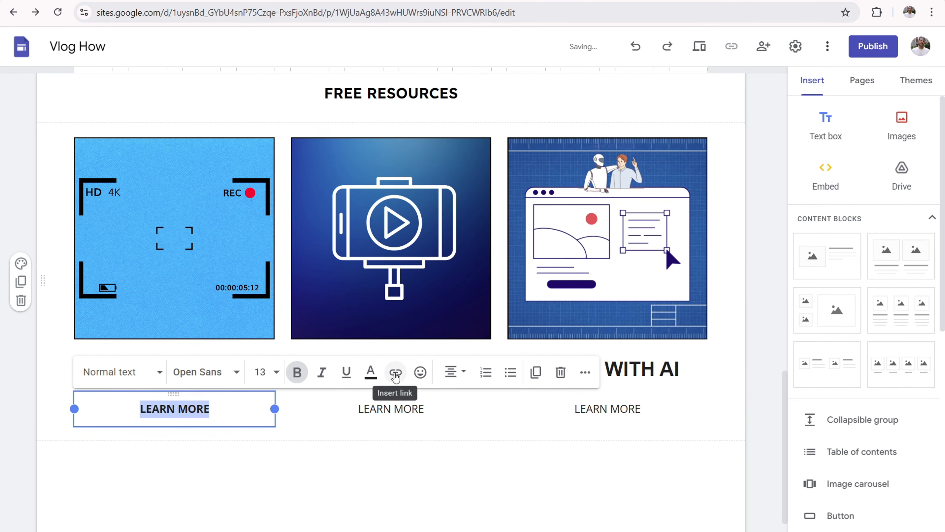
click(395, 391)
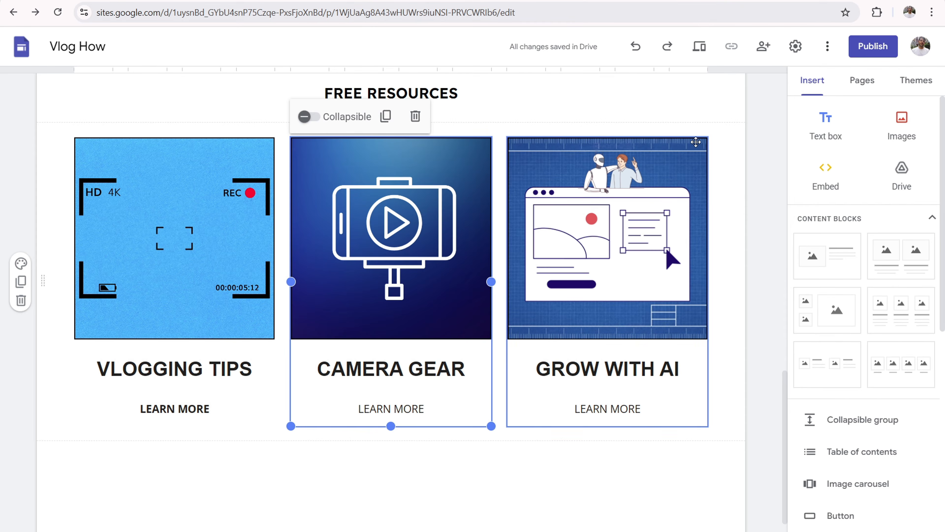
Step: Preview the site and look through the home page from the header down to the lower sections
click(701, 51)
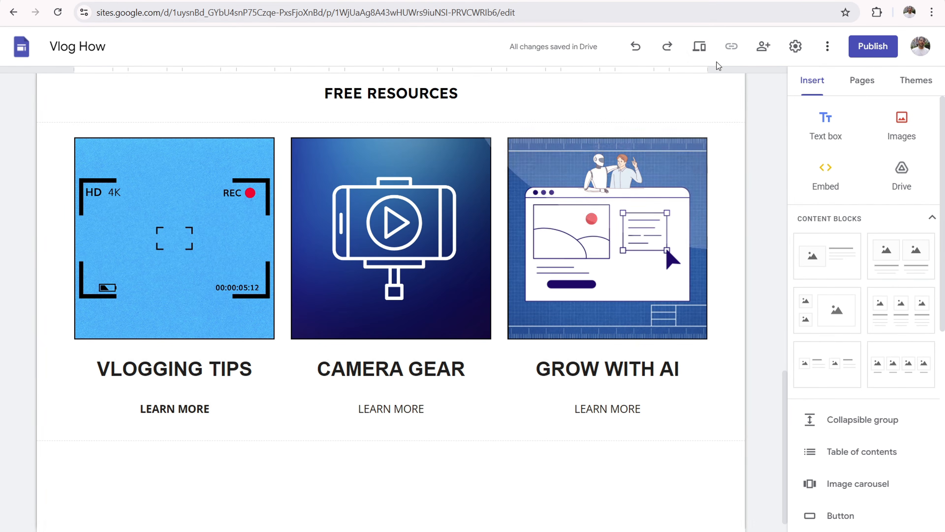
scroll(381, 242, down, 15)
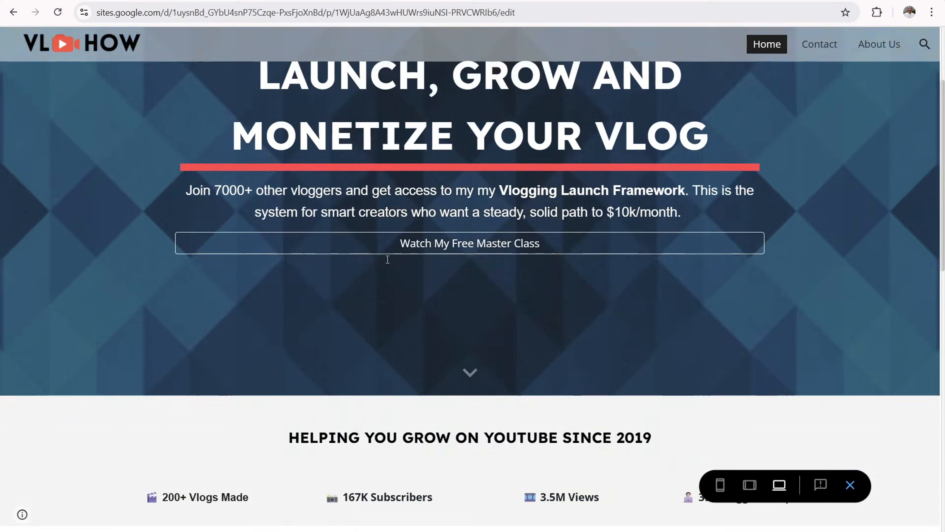
scroll(386, 234, up, 5)
scroll(230, 270, down, 5)
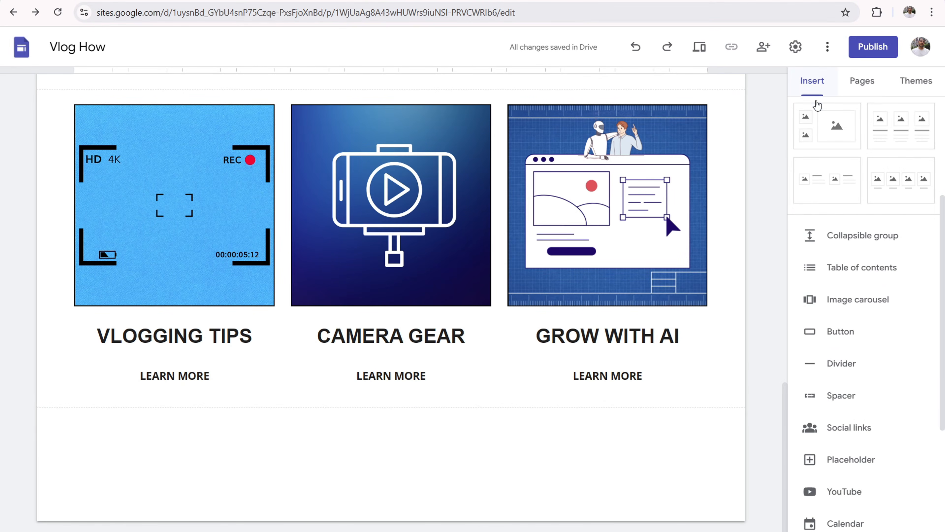
Step: Insert a spacer below the three-column Free Resources block and compare it with the spacer under the statistics row
click(840, 395)
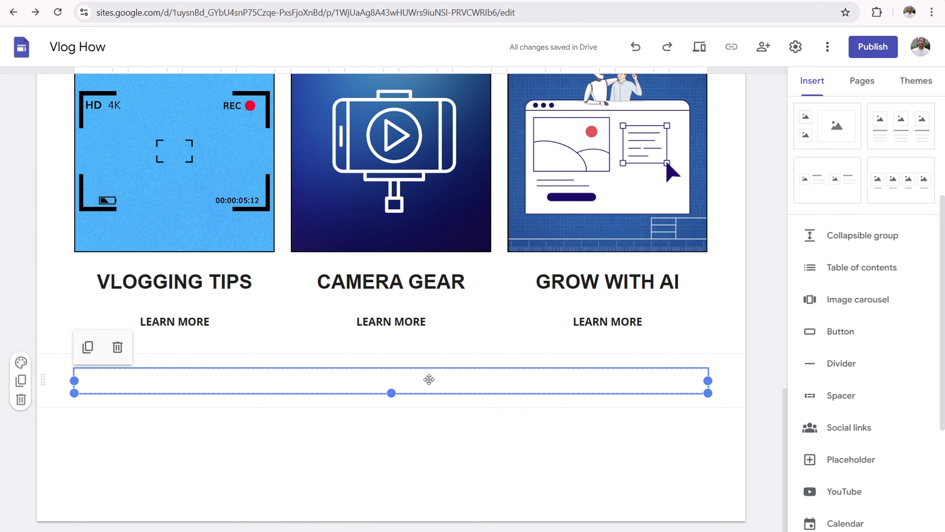
scroll(429, 378, up, 10)
click(421, 275)
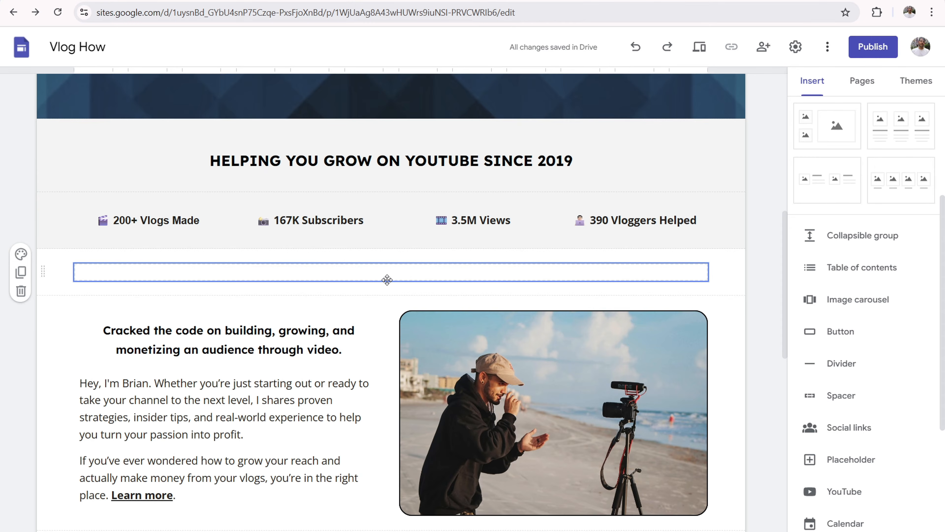
scroll(387, 280, down, 9)
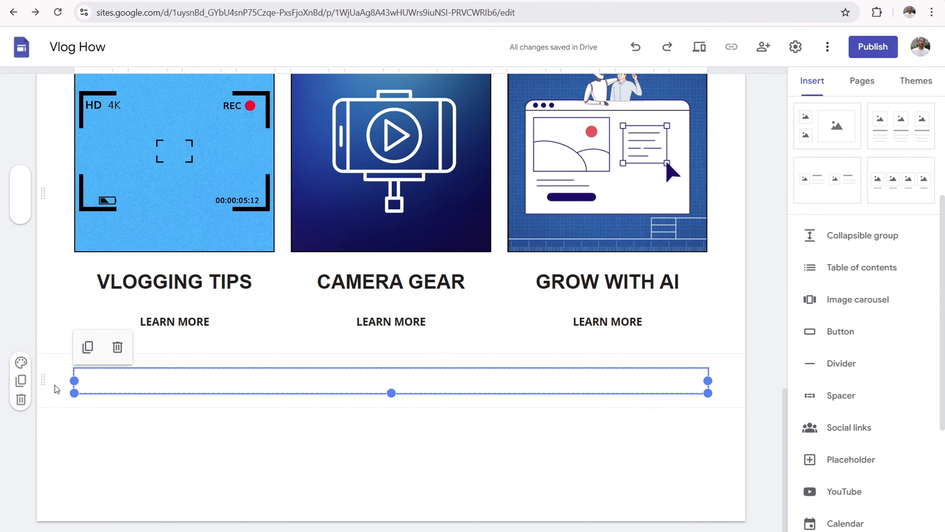
Step: Upload spacer bg.jpg from the Desktop as the lower spacer section's background image, and toggle its readability adjustment off and on
click(21, 363)
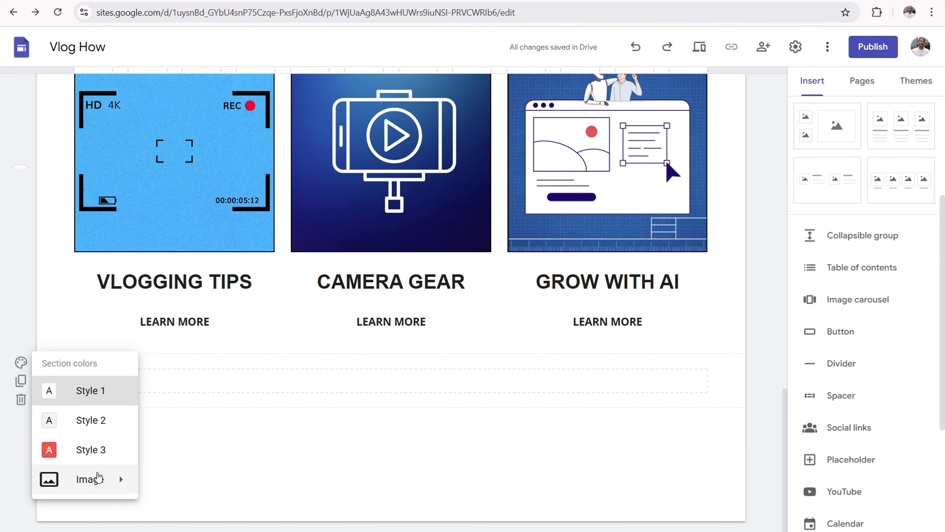
mouse_move(98, 482)
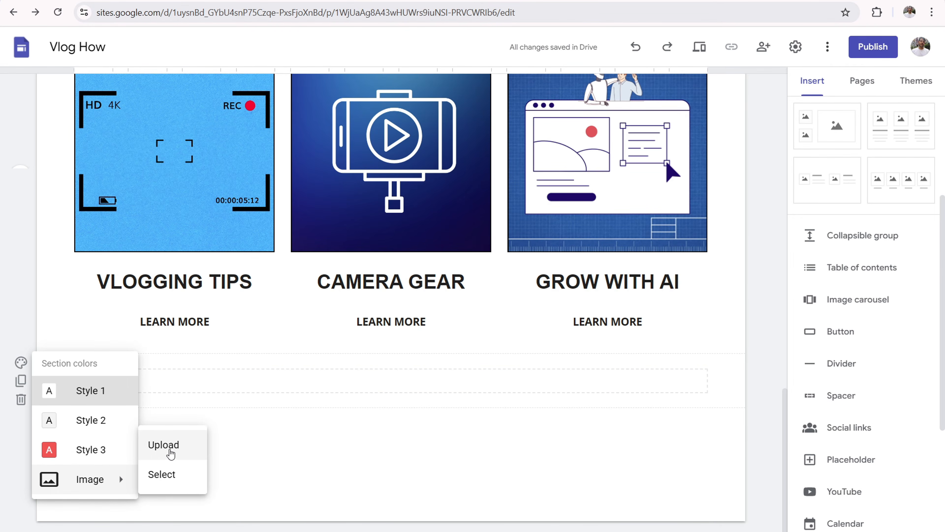
click(170, 451)
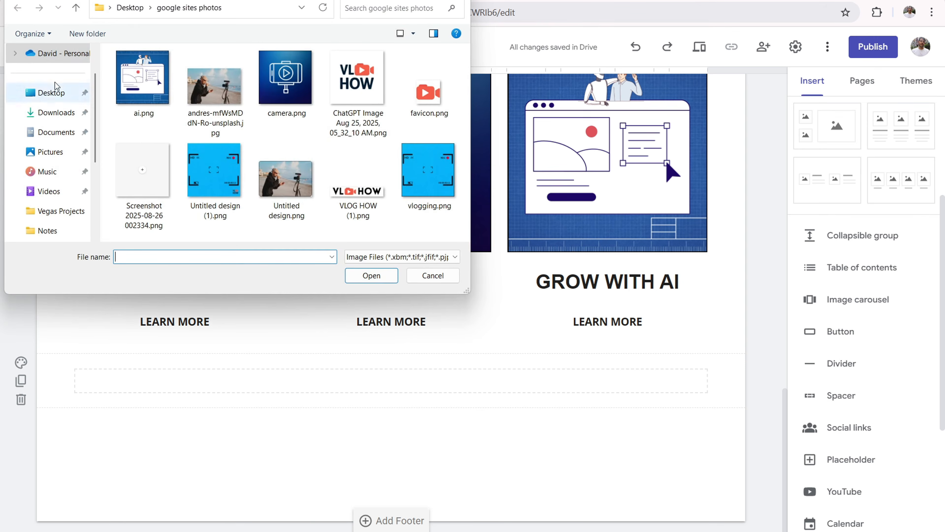
click(52, 93)
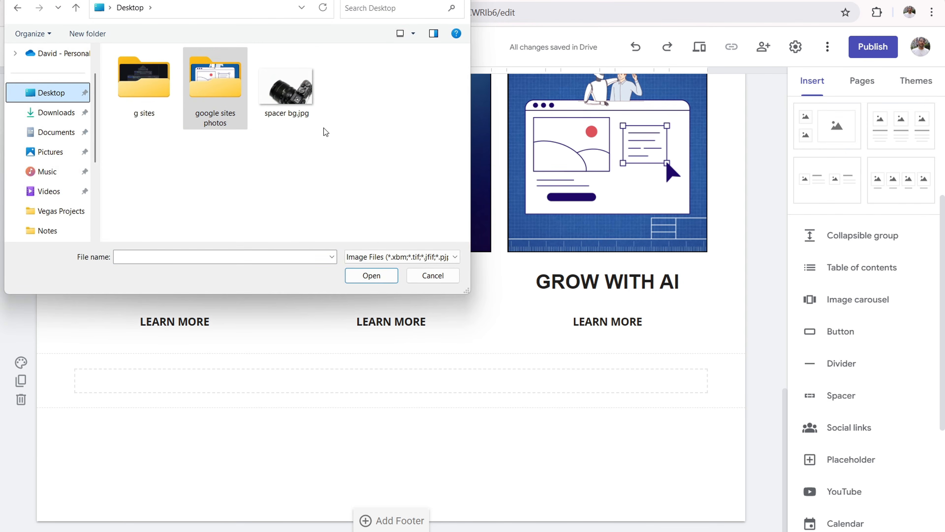
click(283, 89)
click(379, 279)
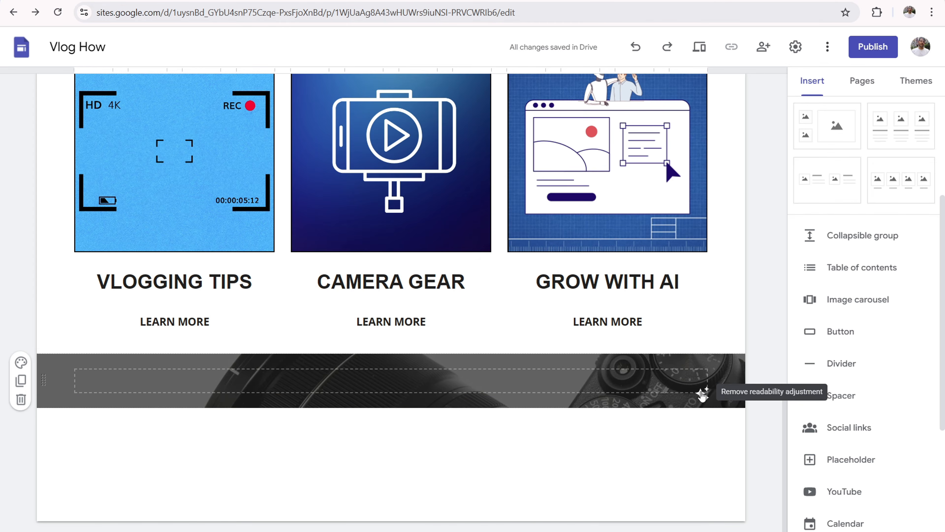
click(702, 393)
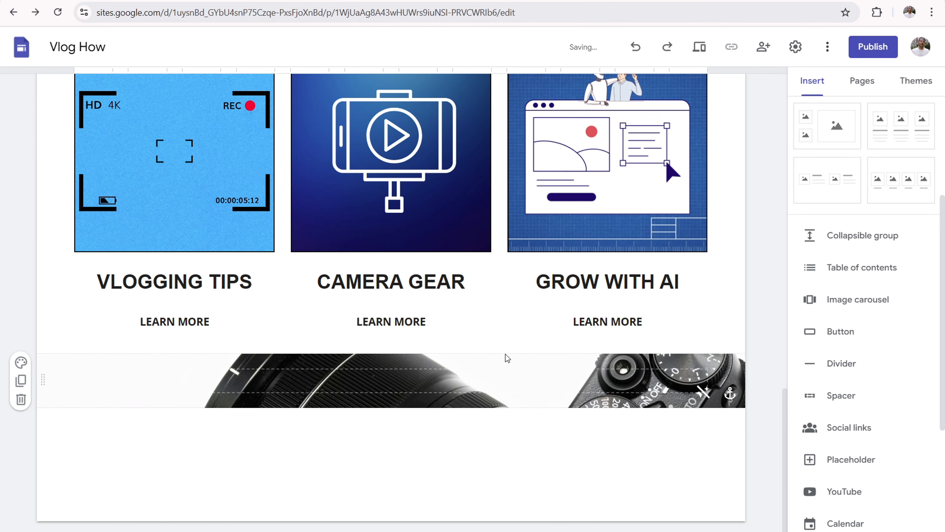
click(703, 394)
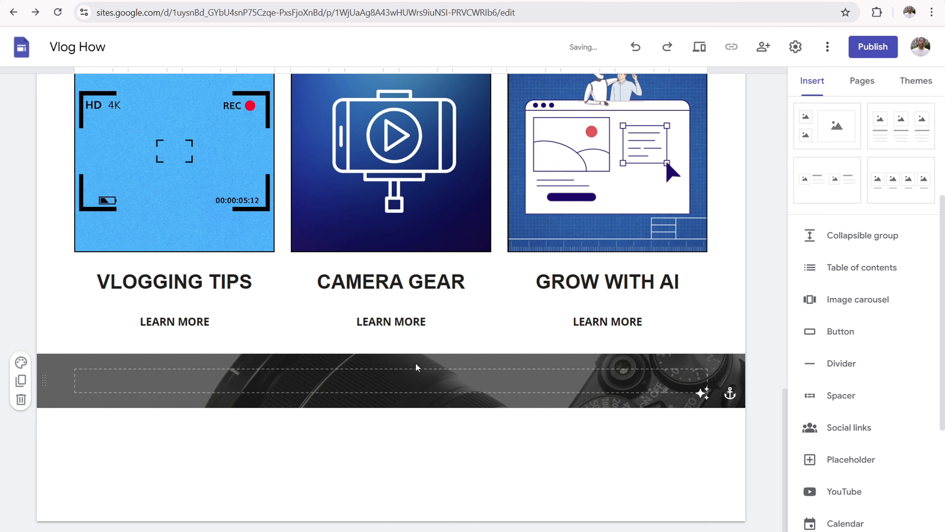
Step: Increase the height of the spacer in the image-background section to reveal more of the camera photo
click(423, 381)
drag(390, 393, 387, 484)
scroll(384, 408, down, 3)
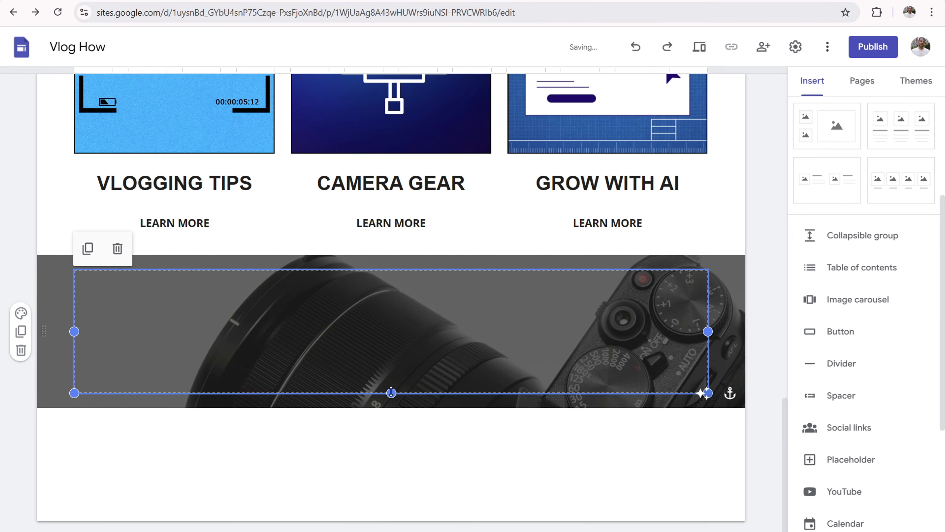
drag(390, 392, 390, 447)
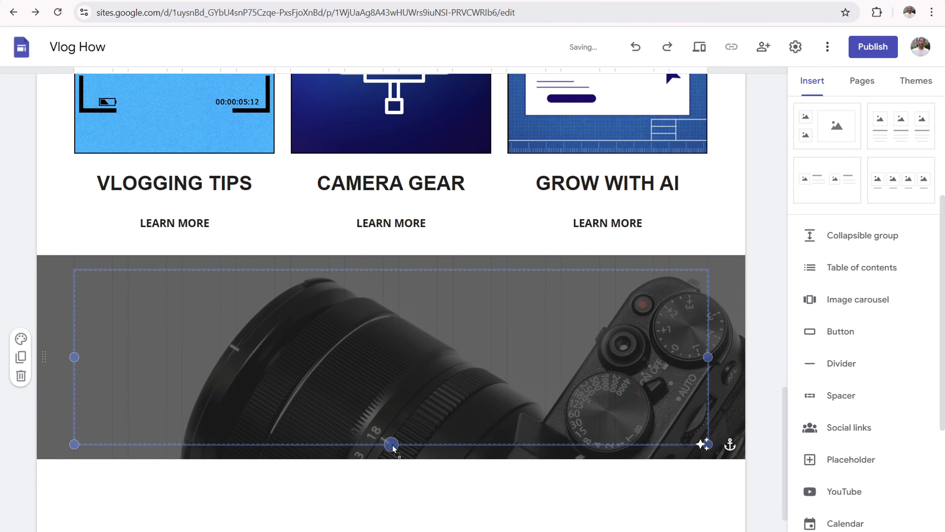
Step: Try the bottom, top, left and right anchors for the section's background image and set the anchor back to Center
click(730, 452)
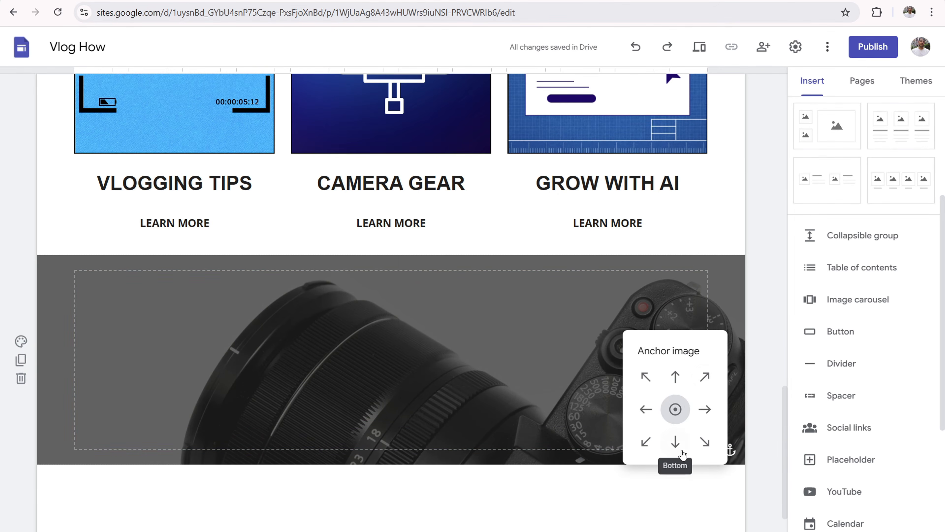
click(675, 442)
click(675, 376)
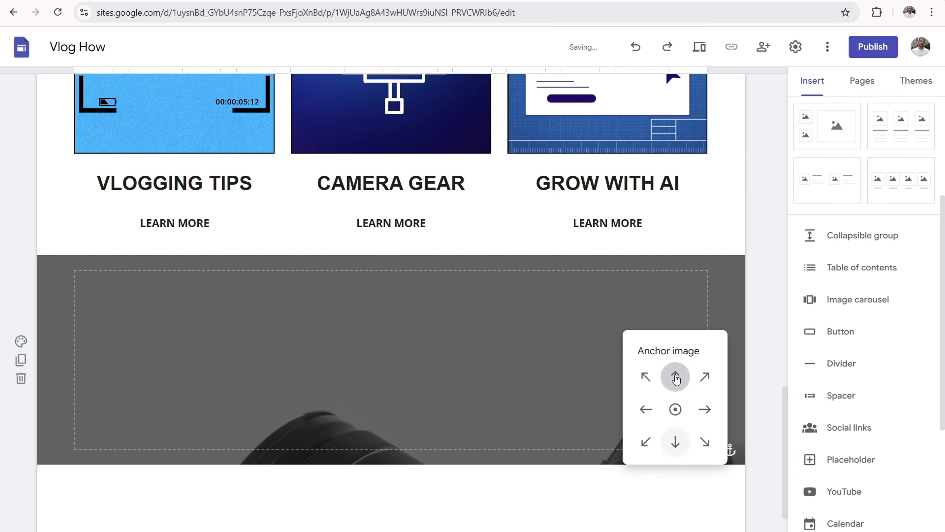
click(675, 443)
click(646, 409)
click(707, 409)
click(675, 409)
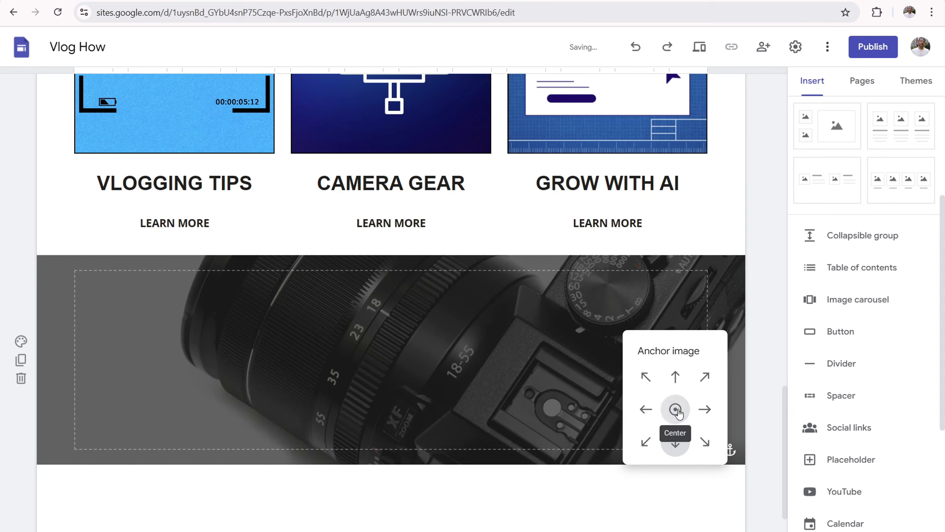
click(675, 409)
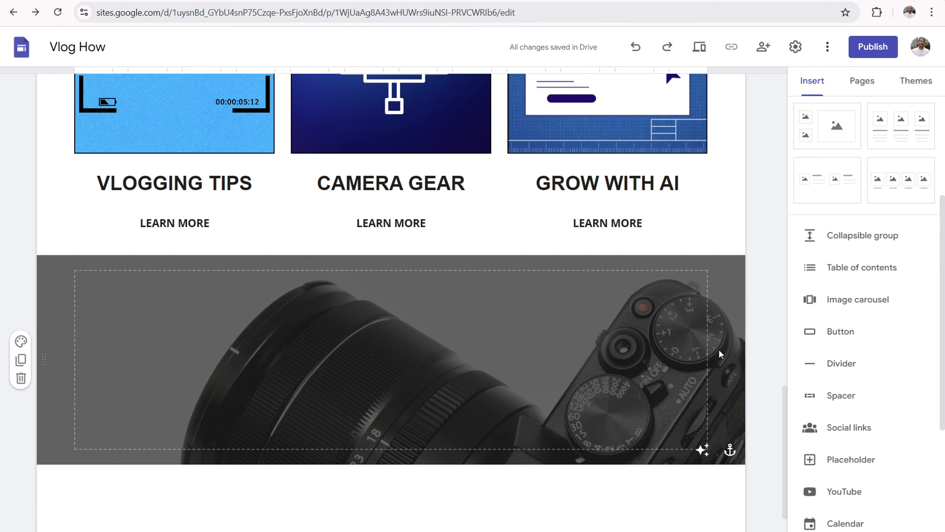
Step: Add a text box reading "1:1 Coaching Now Available" and "Learn how to grow and monetize your audience through vlogging 👇" below the image section
scroll(781, 363, up, 4)
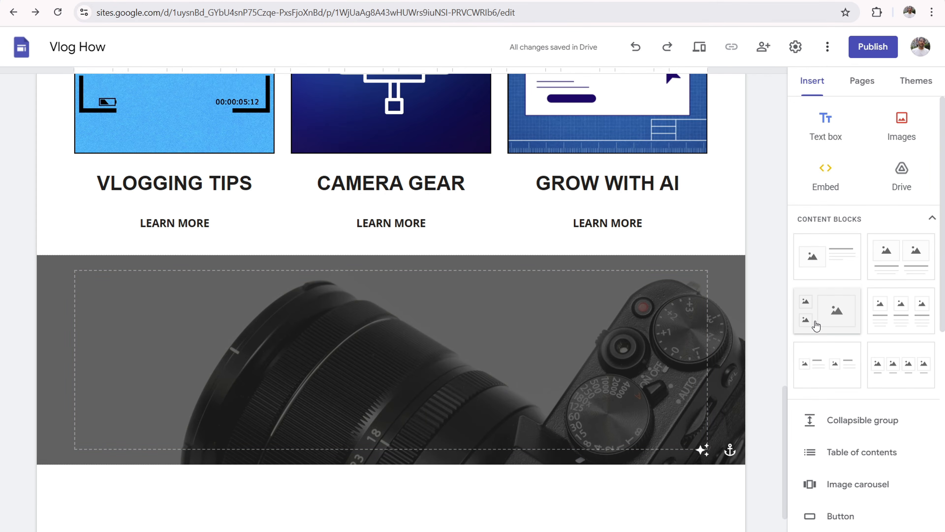
click(831, 131)
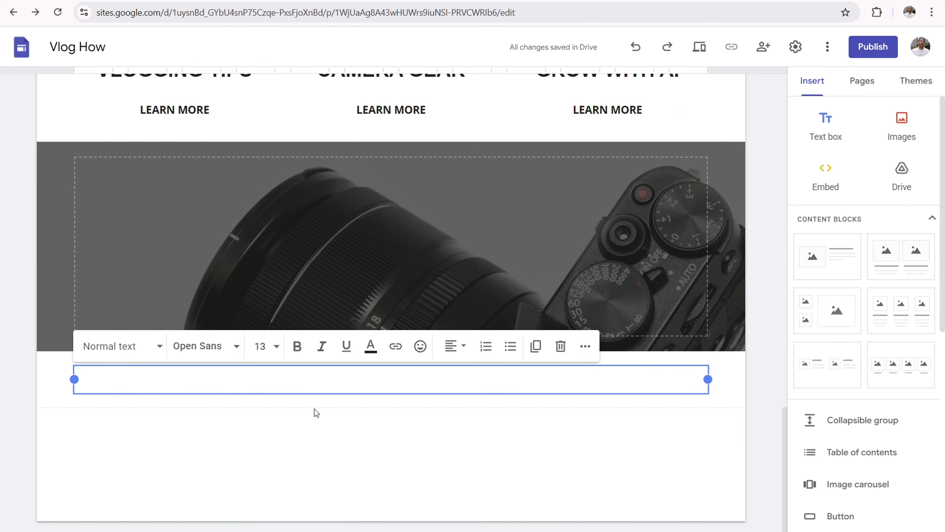
text(1:1 Coaching Now Available Learn how to grow and monetize your audience through vlogging 👇)
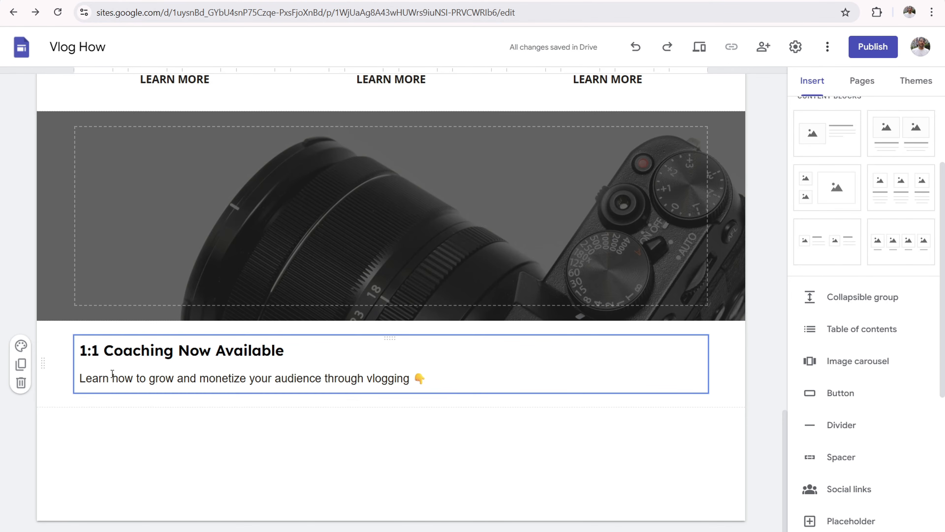
Step: Center both lines of the 1:1 coaching text box
drag(118, 378, 344, 378)
drag(459, 381, 76, 344)
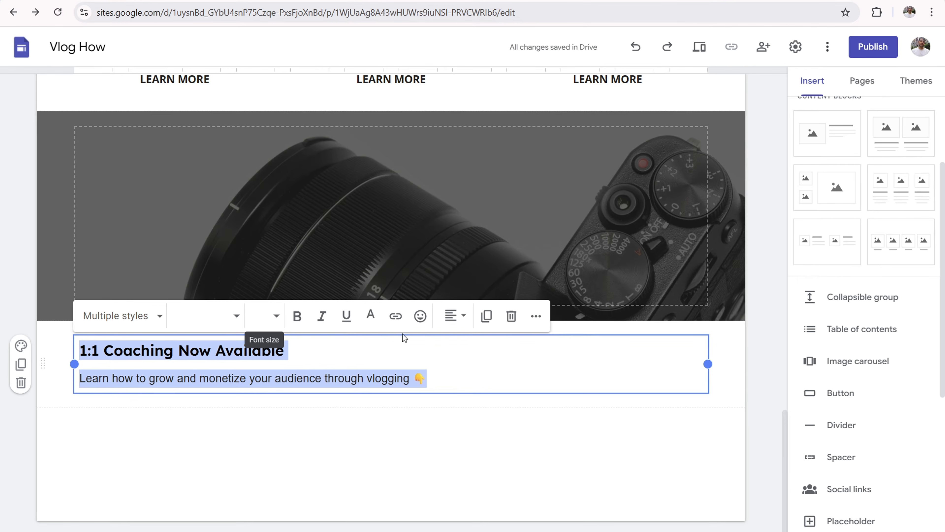
click(457, 317)
click(452, 385)
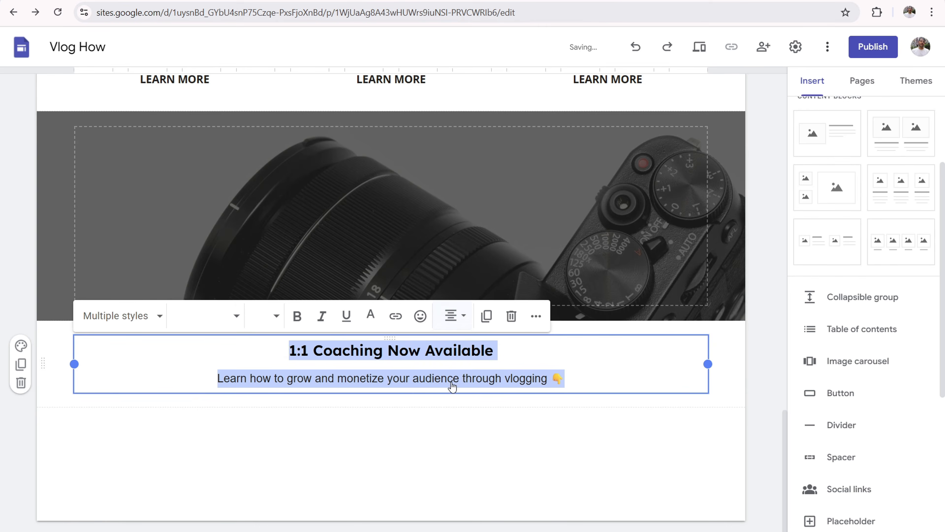
click(311, 409)
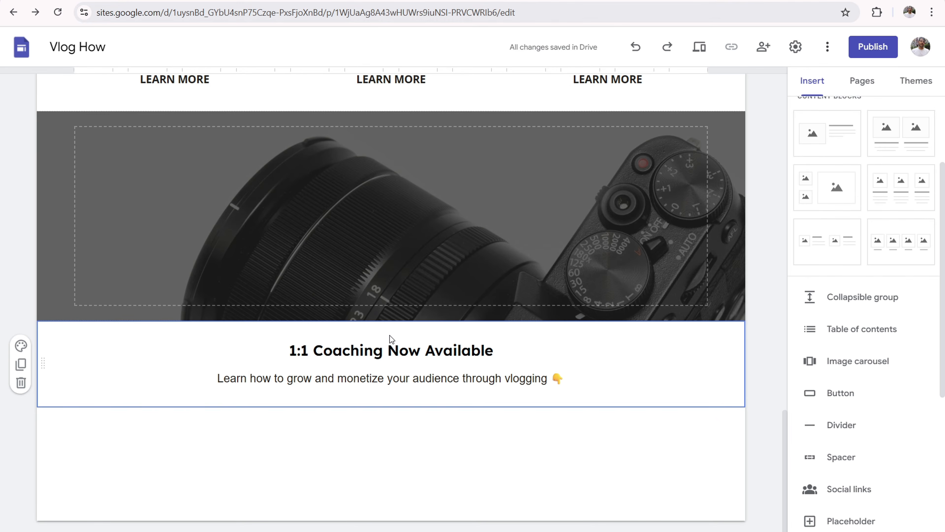
Step: Move the coaching text box into the image section above the spacer and color its heading white (#ffffff)
drag(390, 338, 359, 156)
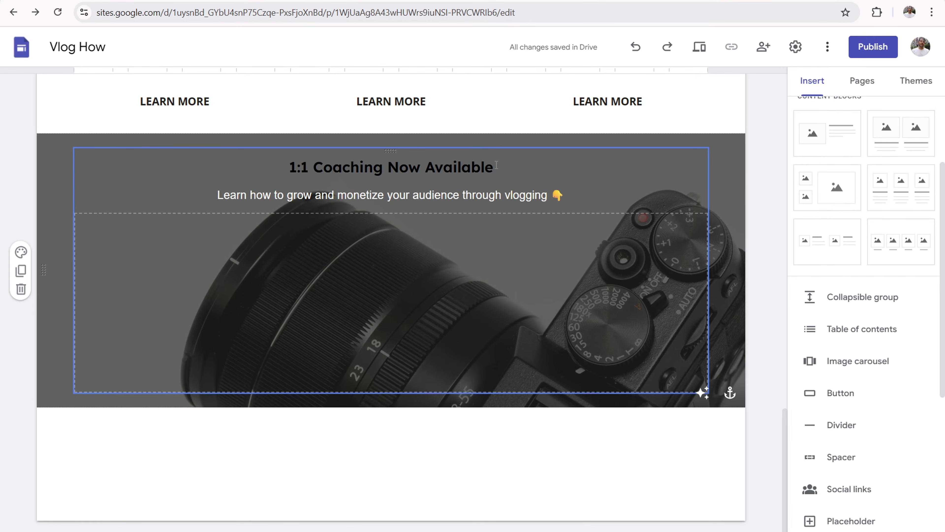
drag(506, 165, 287, 168)
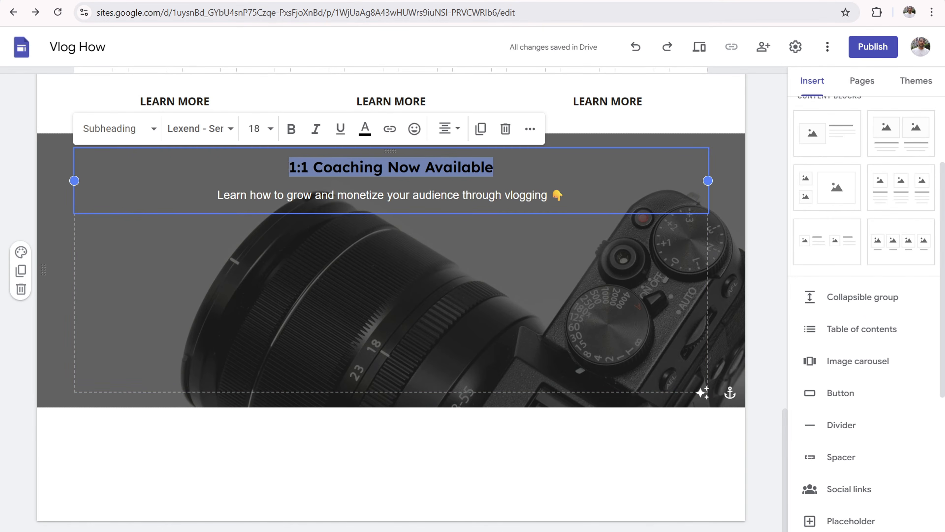
click(367, 129)
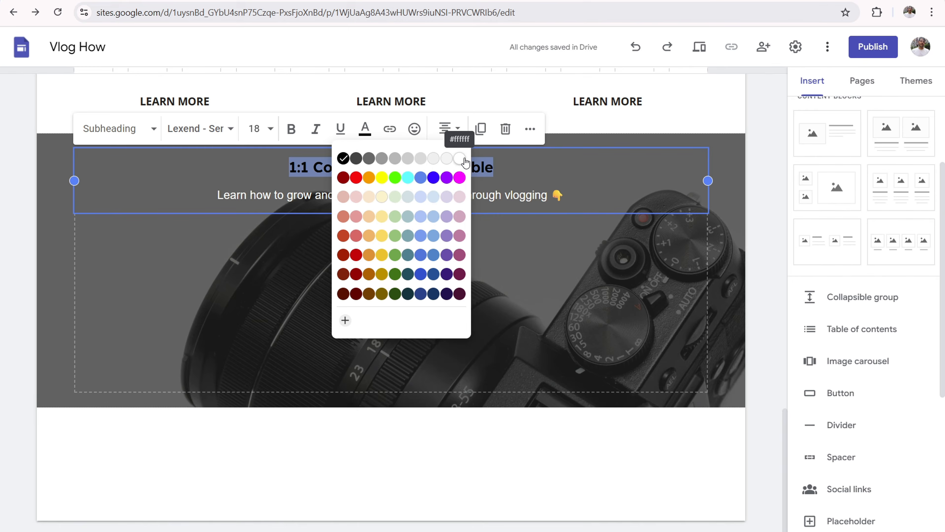
click(457, 165)
Step: Reduce the height of the spacer beneath the coaching text by about half
click(396, 276)
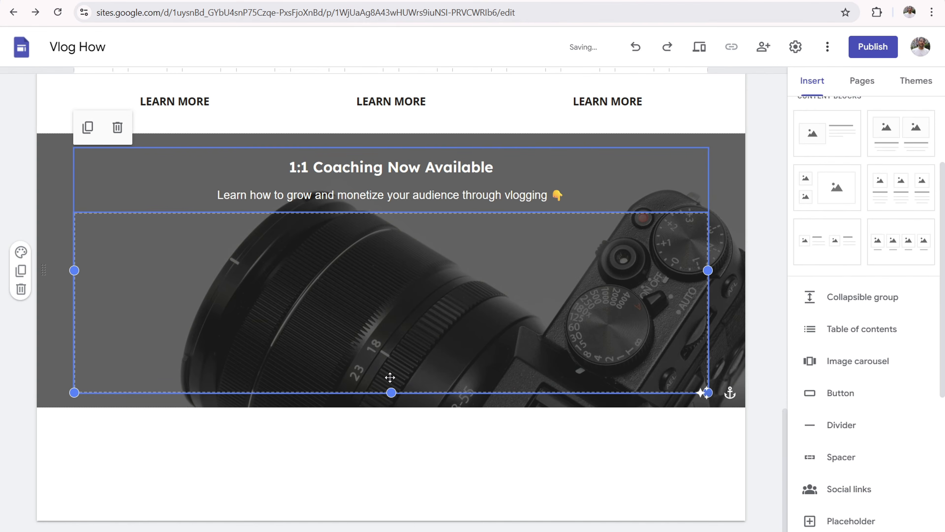
click(406, 469)
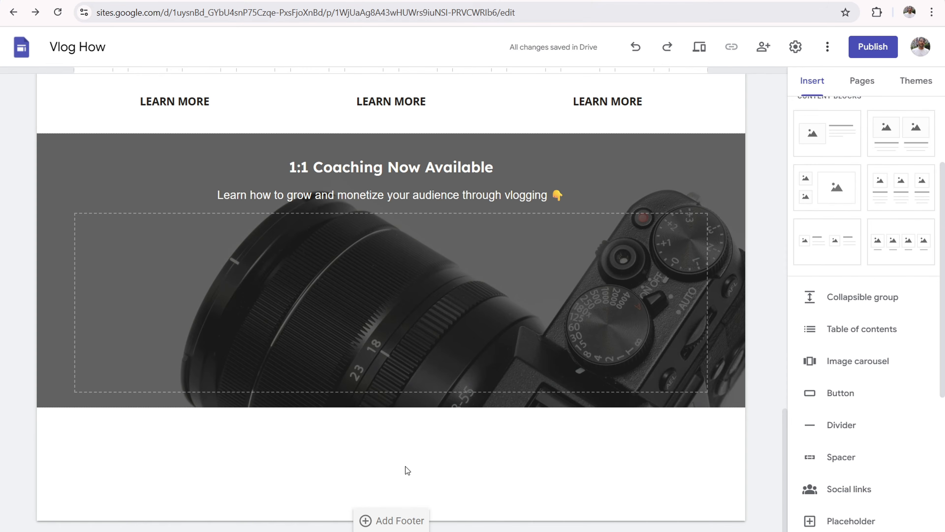
click(415, 345)
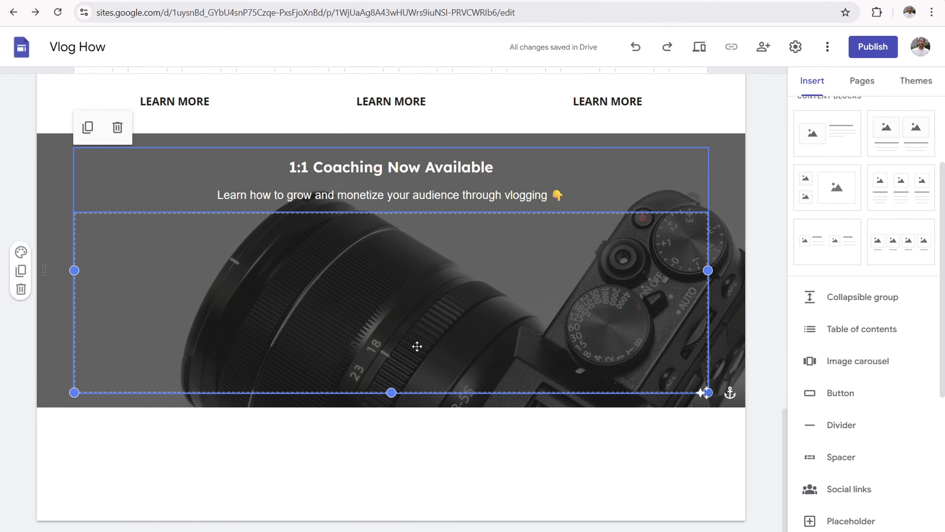
drag(391, 391, 401, 303)
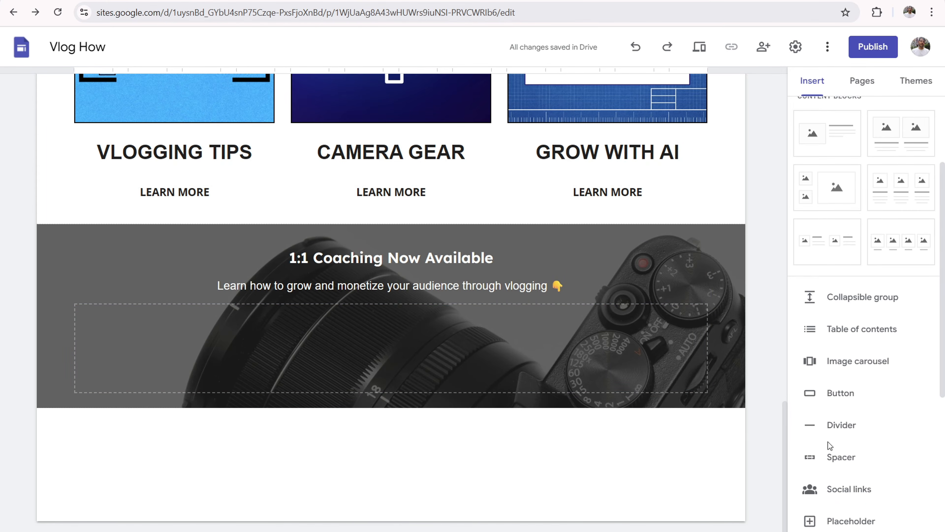
Step: Insert another spacer and move it into the image section above the 1:1 Coaching Now Available heading
click(871, 455)
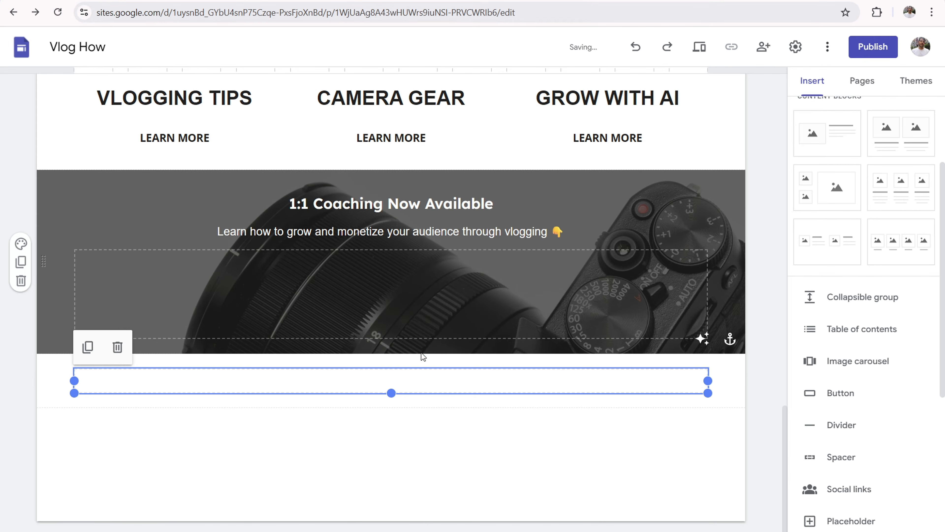
click(344, 424)
click(381, 377)
drag(380, 378, 369, 196)
Step: Increase the height of the spacer above the coaching heading to push the text toward the section's middle
click(333, 361)
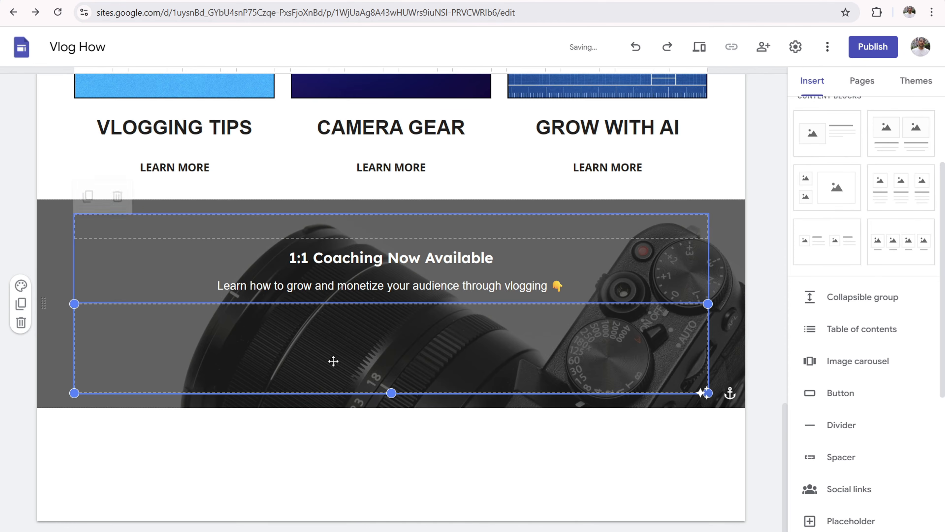
click(297, 230)
drag(393, 238, 393, 272)
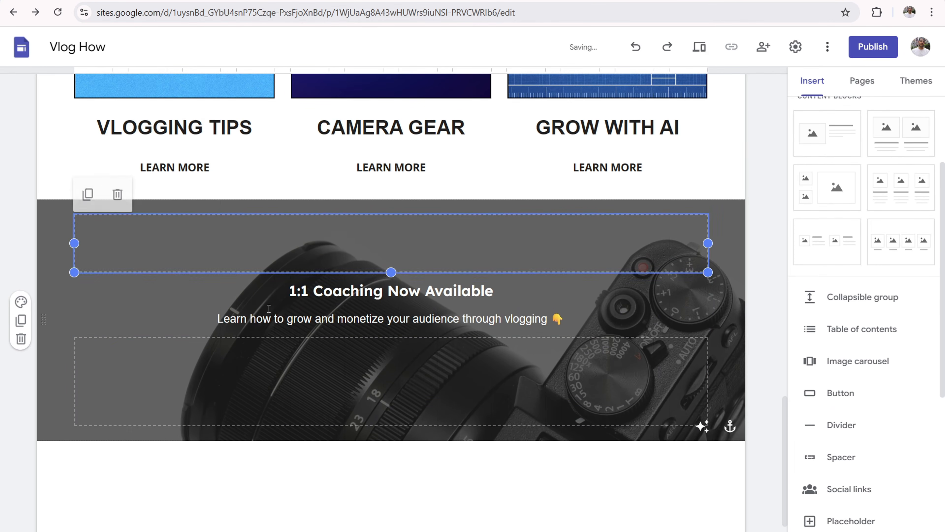
click(230, 307)
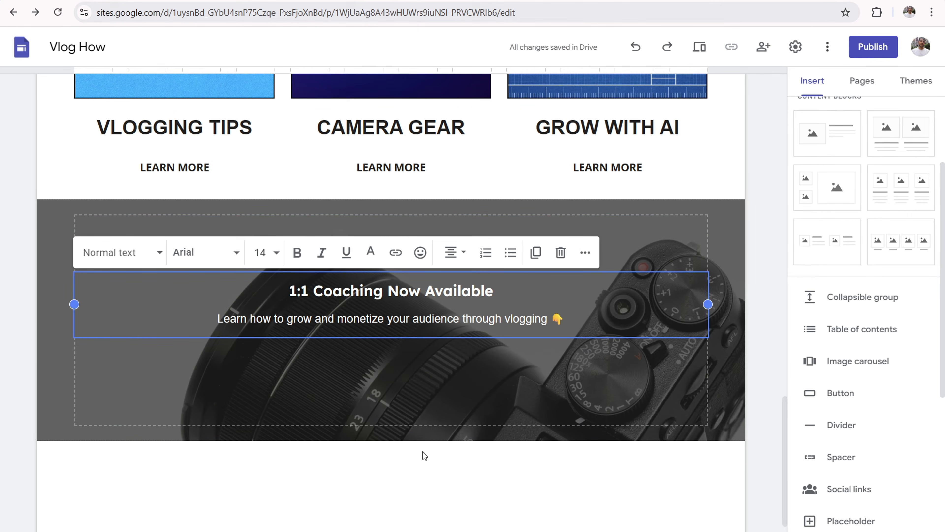
Step: Insert a button named WORK WITH ME TODAY that links to WEBSITE.COM
click(840, 395)
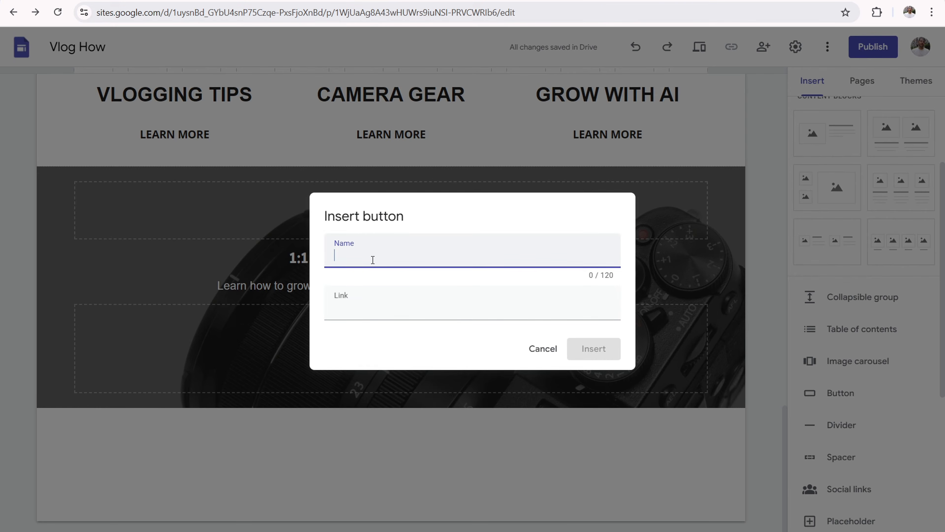
text(WORK WITH ME TODAY)
key(Tab)
text(WEBSITE.COM)
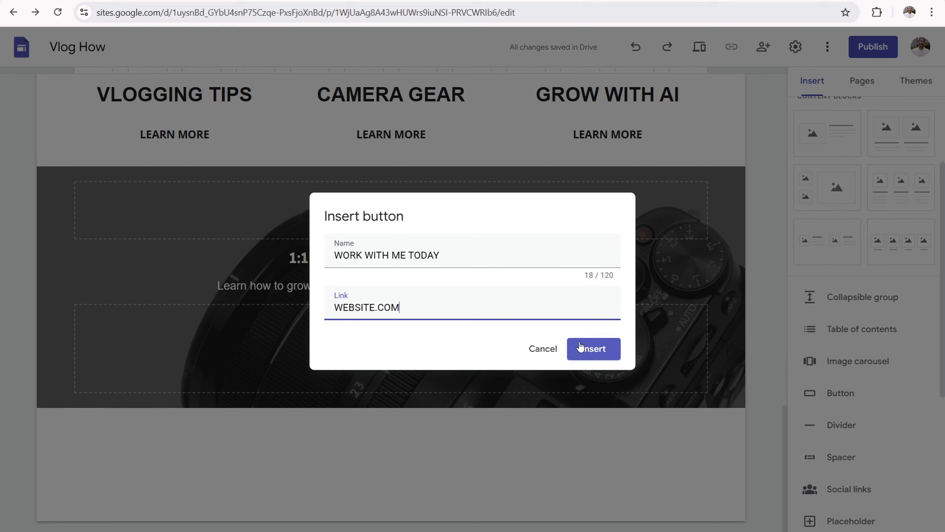
click(595, 350)
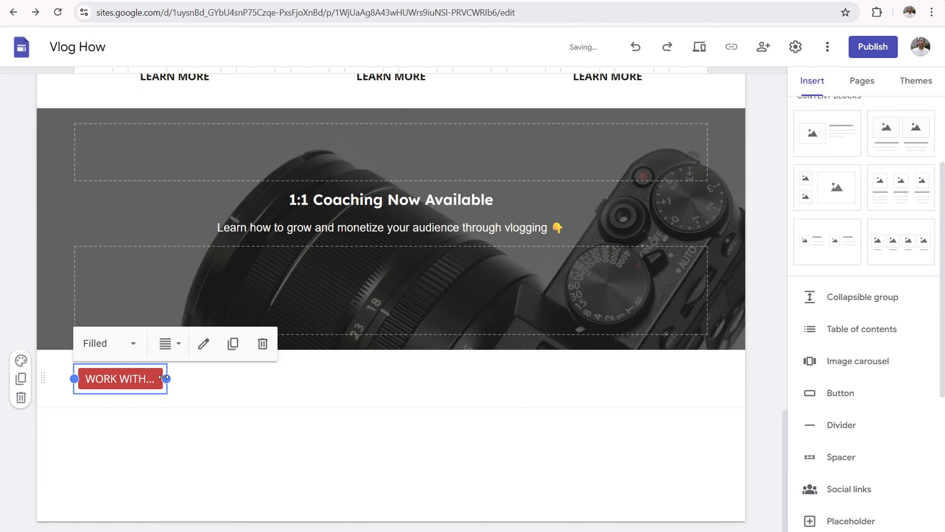
Step: Widen the WORK WITH ME TODAY button to fit its full label and move it into the image section directly below the coaching text
drag(167, 379, 427, 373)
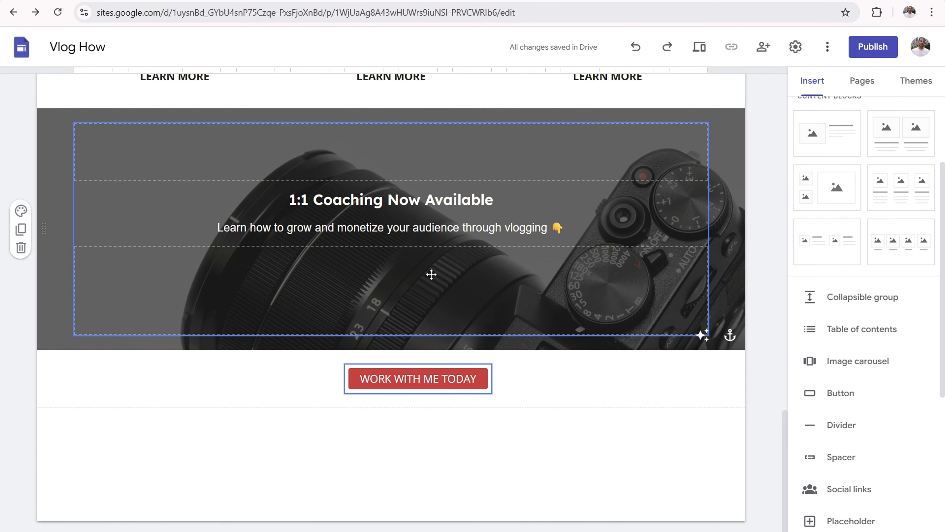
drag(399, 381, 374, 251)
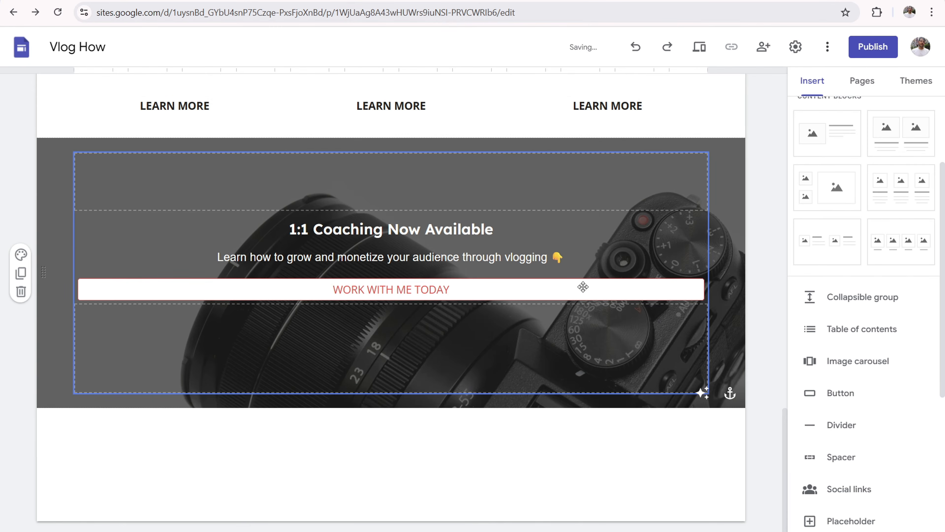
Step: Narrow the WORK WITH ME TODAY button from both sides until it roughly matches the width of the coaching description above it
click(693, 290)
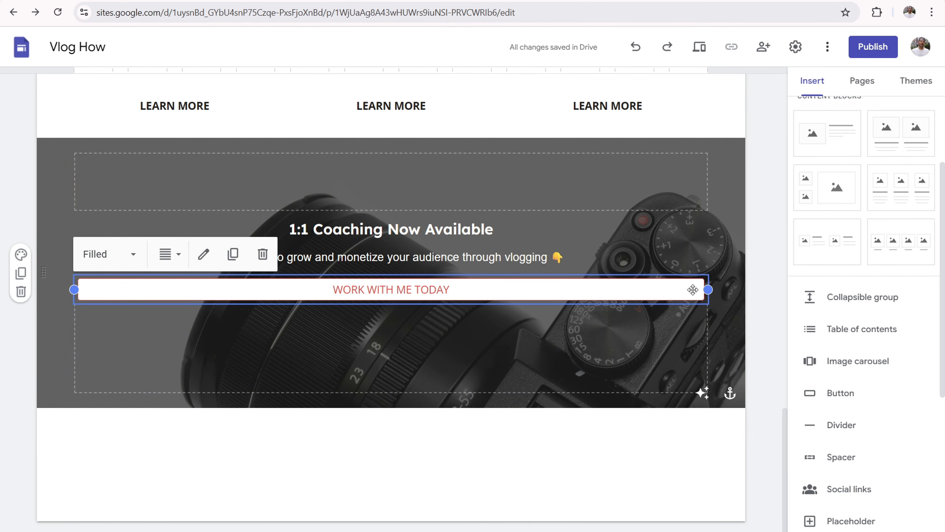
drag(708, 290, 600, 290)
drag(77, 289, 290, 290)
click(204, 238)
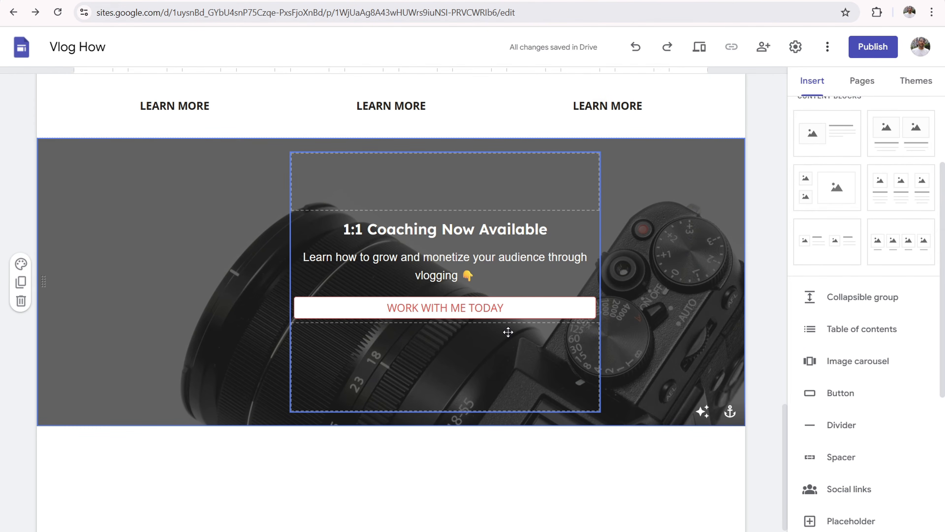
click(395, 309)
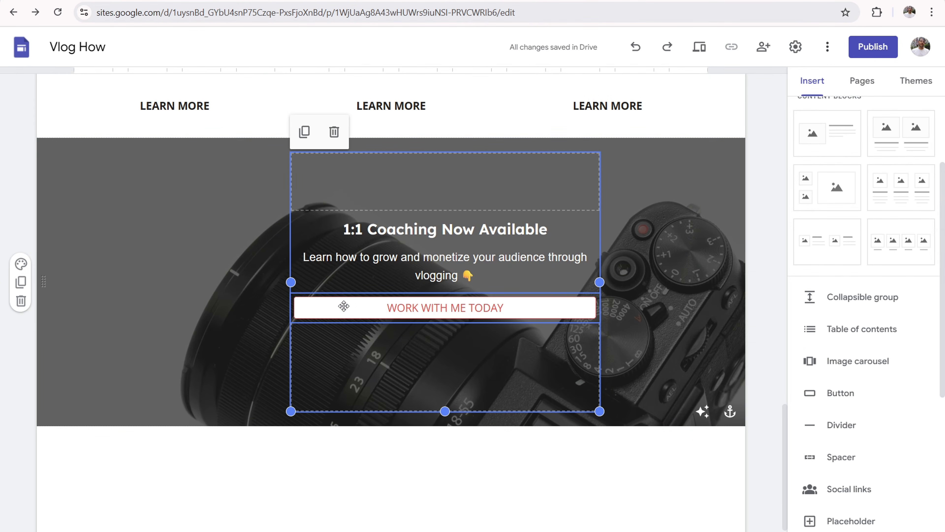
click(305, 317)
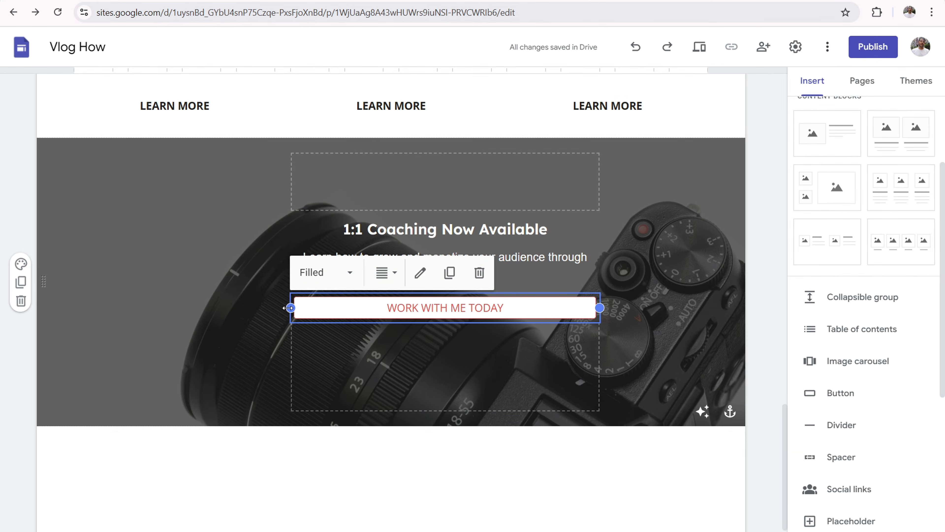
drag(290, 308, 237, 307)
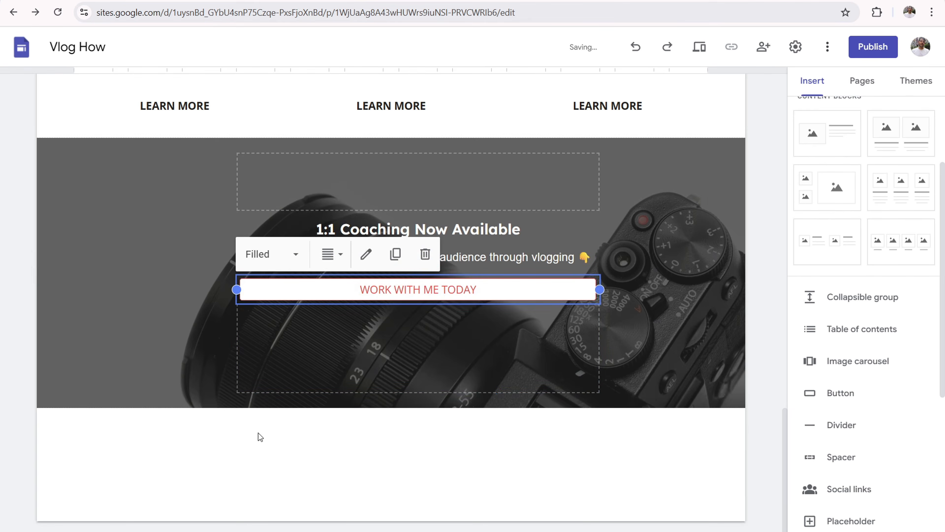
click(447, 412)
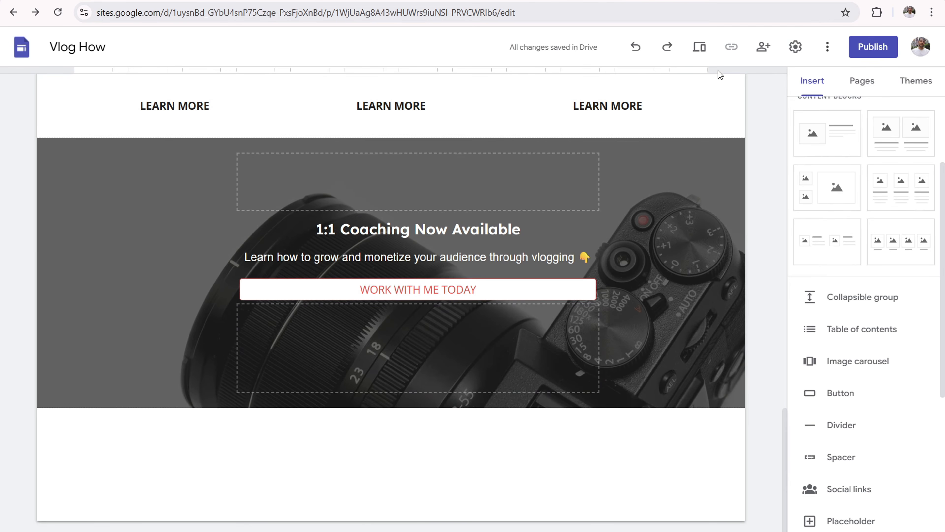
Step: Preview the site and examine the home page down to the 1:1 coaching section
click(701, 48)
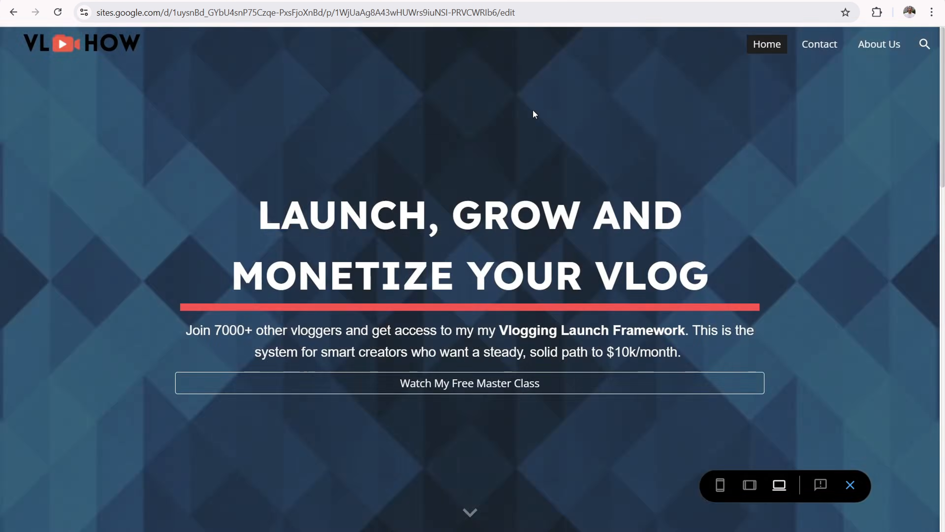
scroll(536, 104, down, 10)
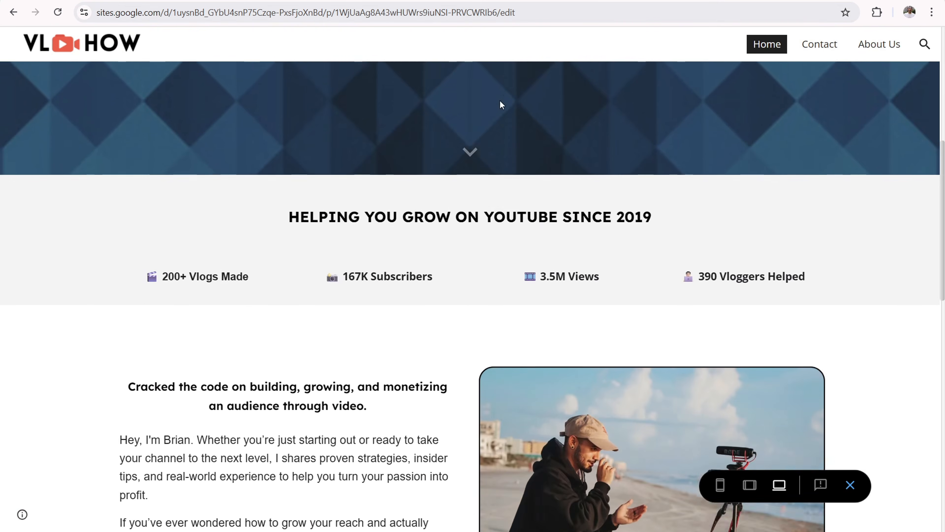
scroll(498, 102, down, 12)
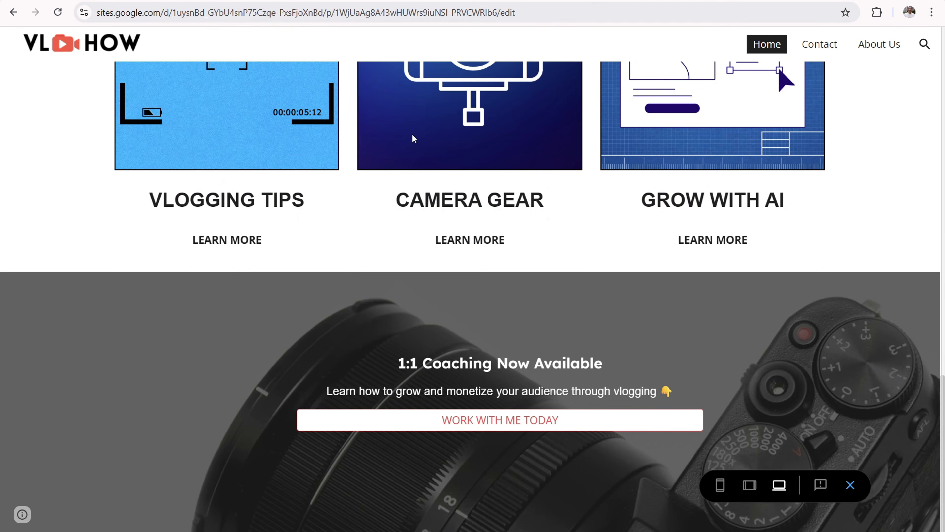
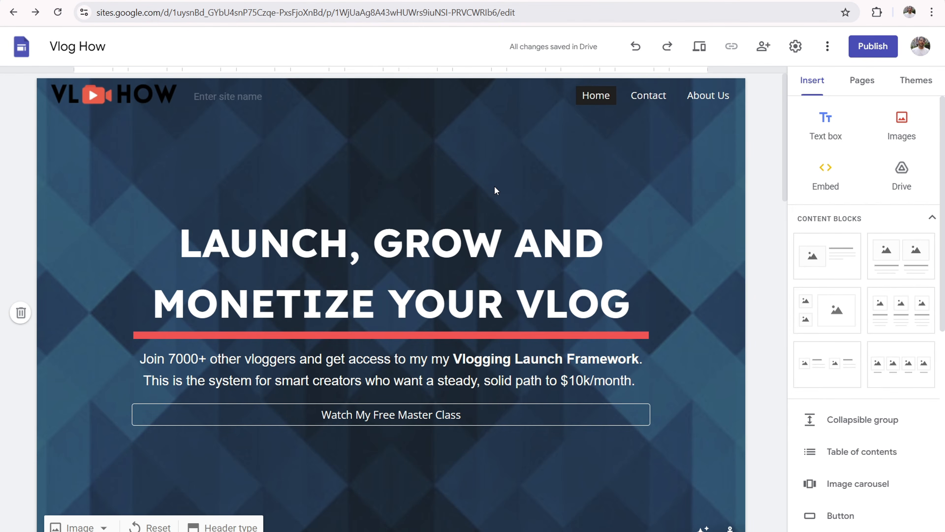
scroll(599, 160, down, 5)
scroll(599, 161, down, 20)
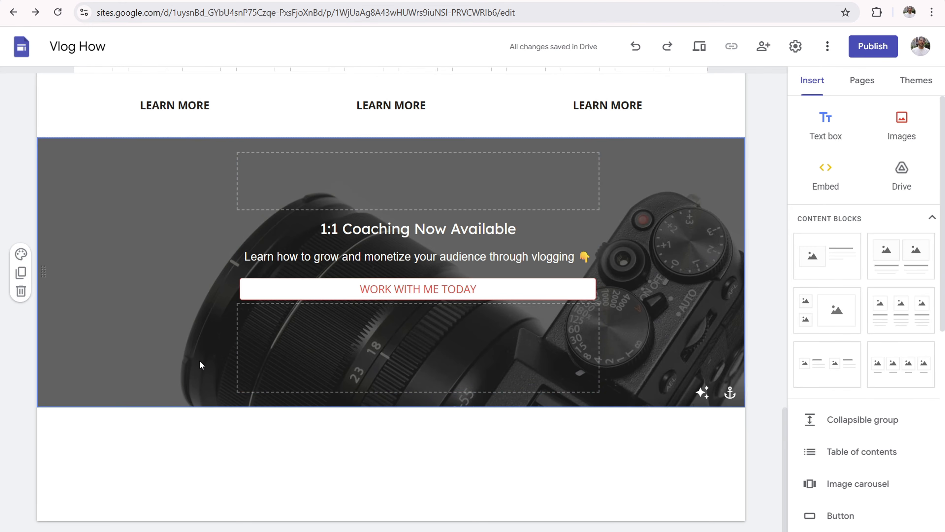
click(831, 262)
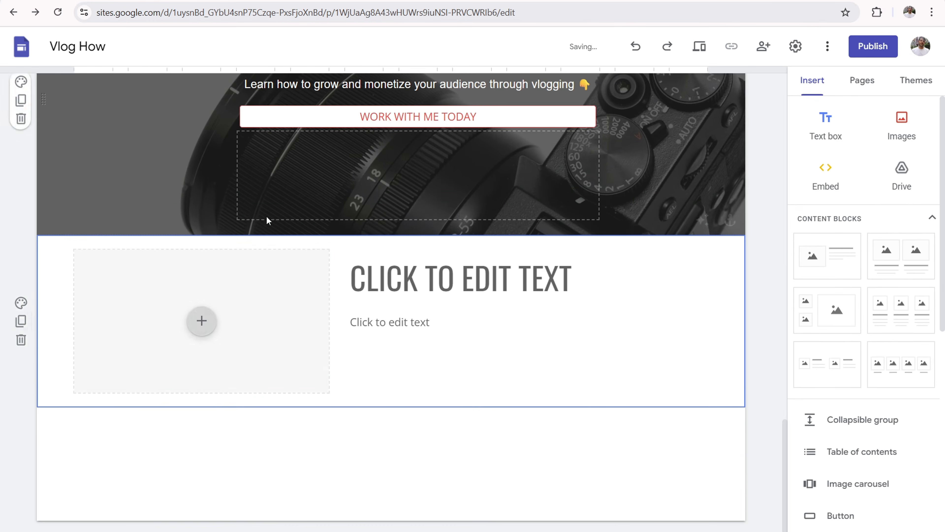
click(21, 340)
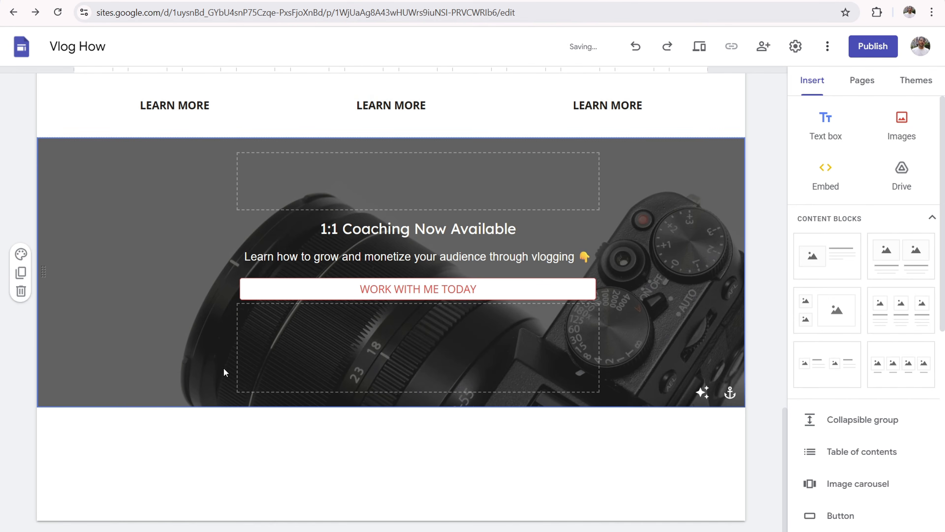
Step: Insert a placeholder below the coaching section and upload the image ebook 1.png into it
scroll(849, 346, down, 5)
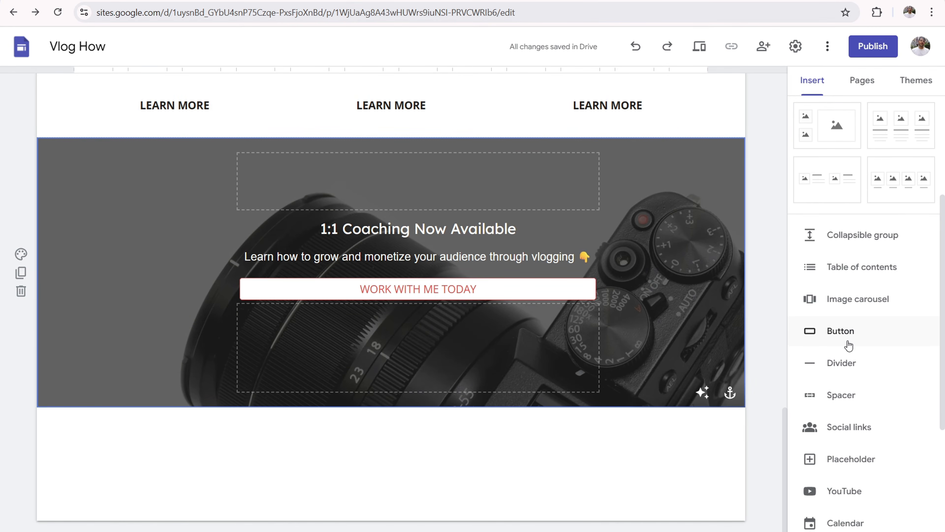
click(854, 467)
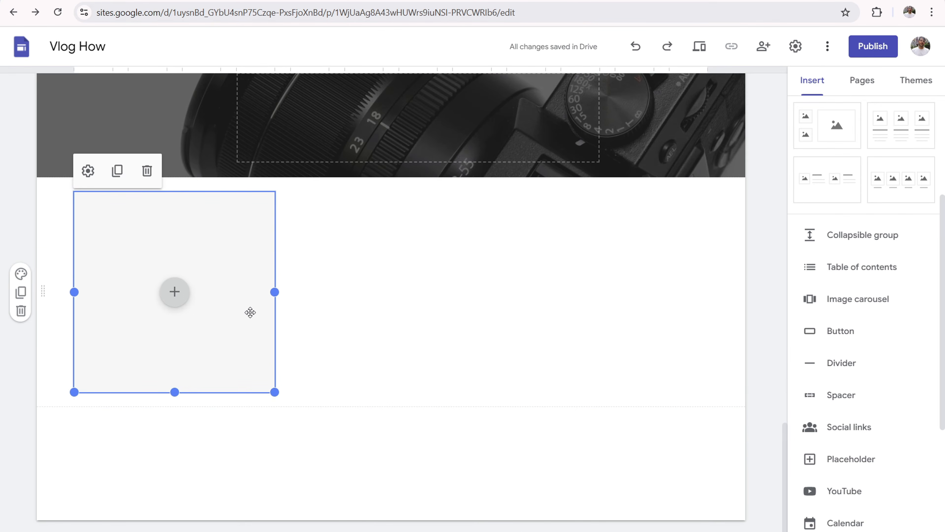
click(176, 297)
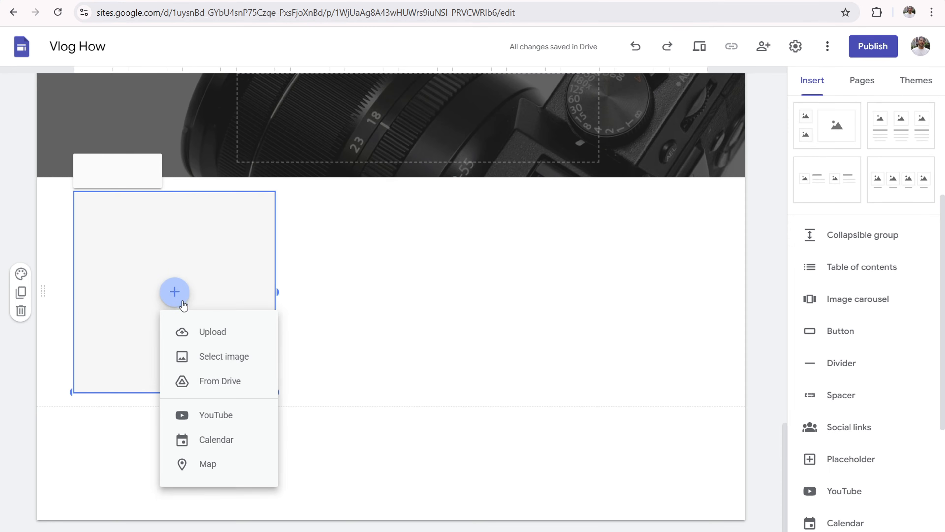
click(208, 327)
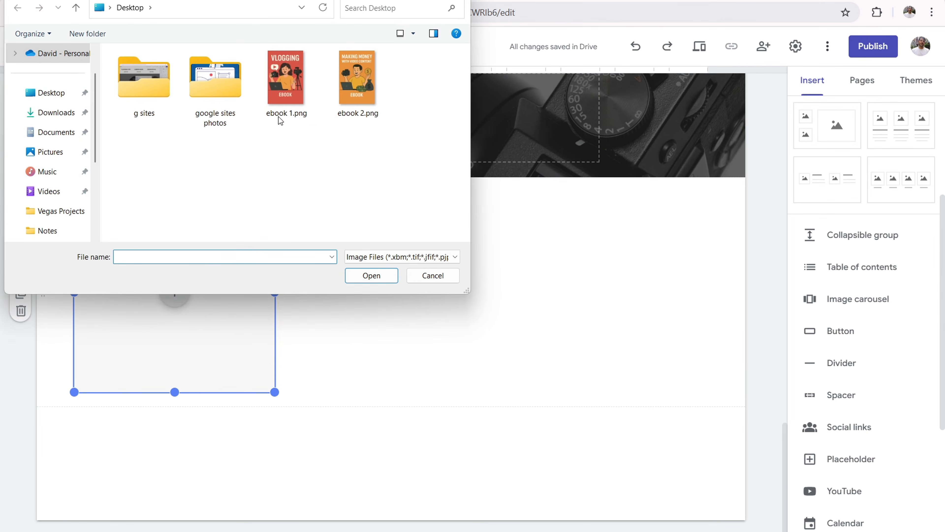
click(293, 80)
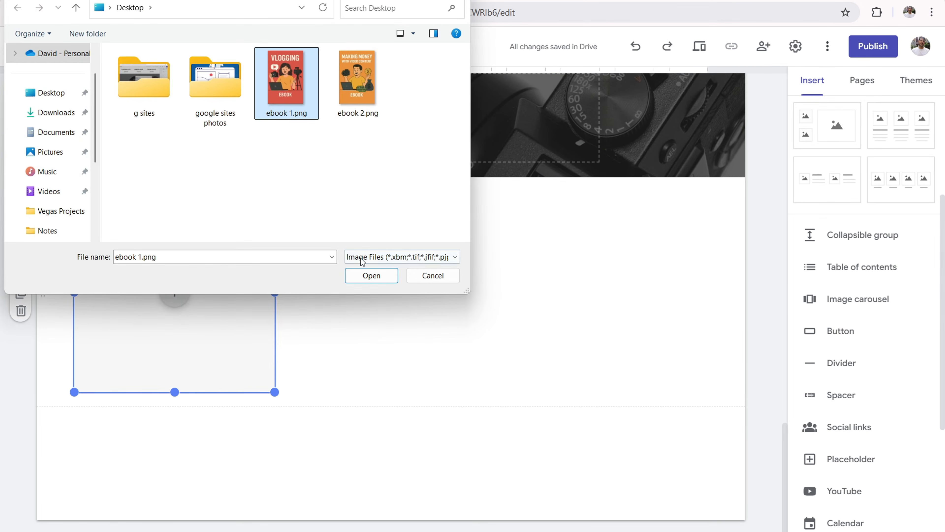
click(370, 275)
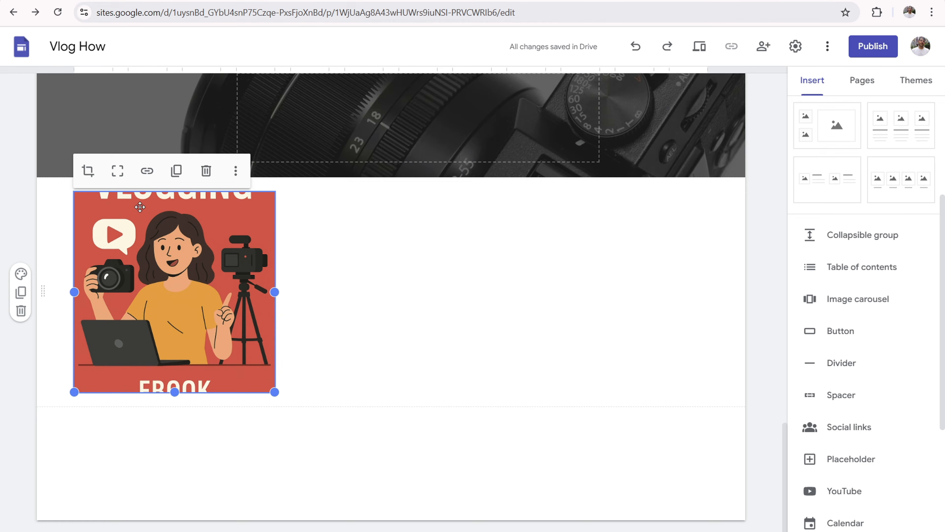
Step: Uncrop the vlogging ebook cover and shift it slightly to the right within its section
click(118, 177)
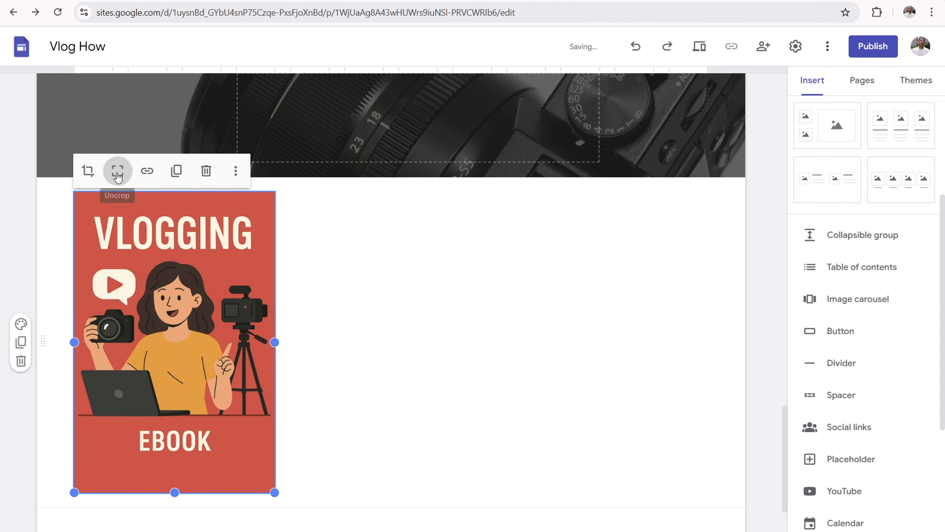
drag(167, 287, 242, 295)
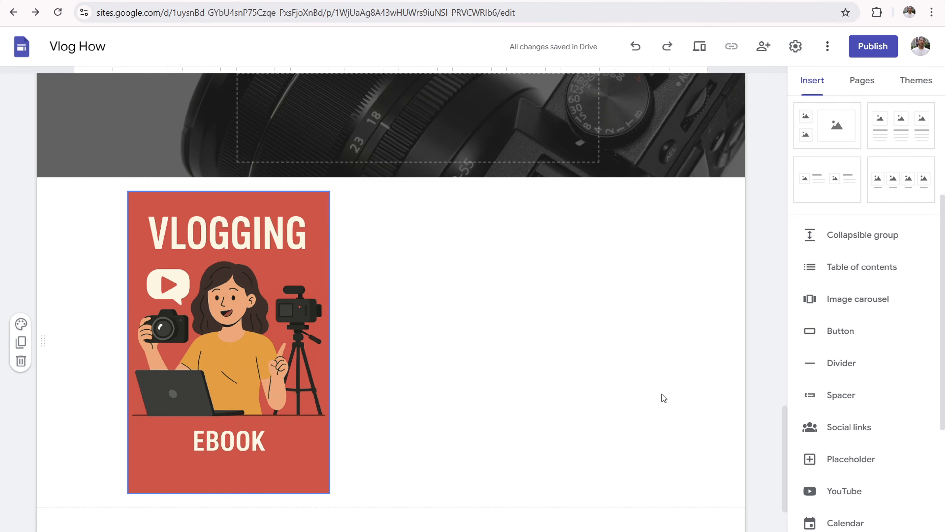
Step: Insert a text box reading hello below the ebook cover and narrow it from the left to the section's right half
scroll(907, 348, up, 5)
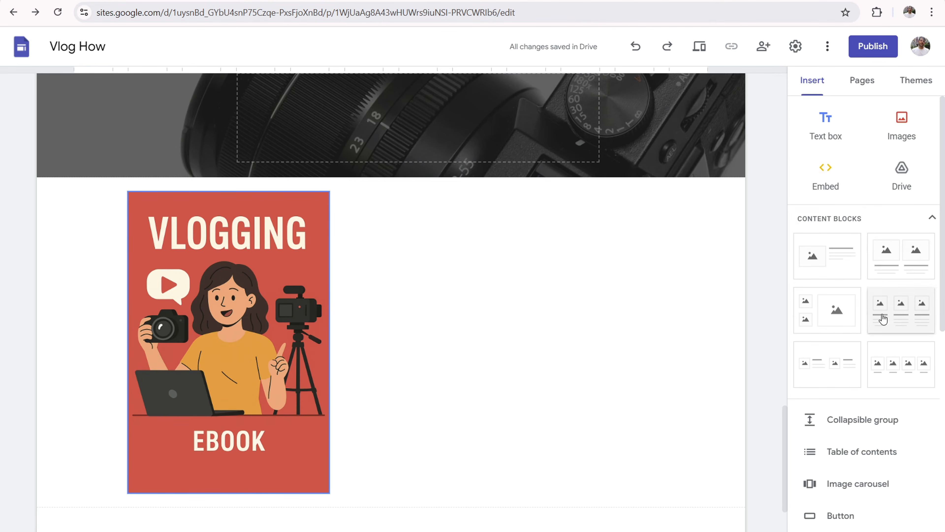
click(826, 129)
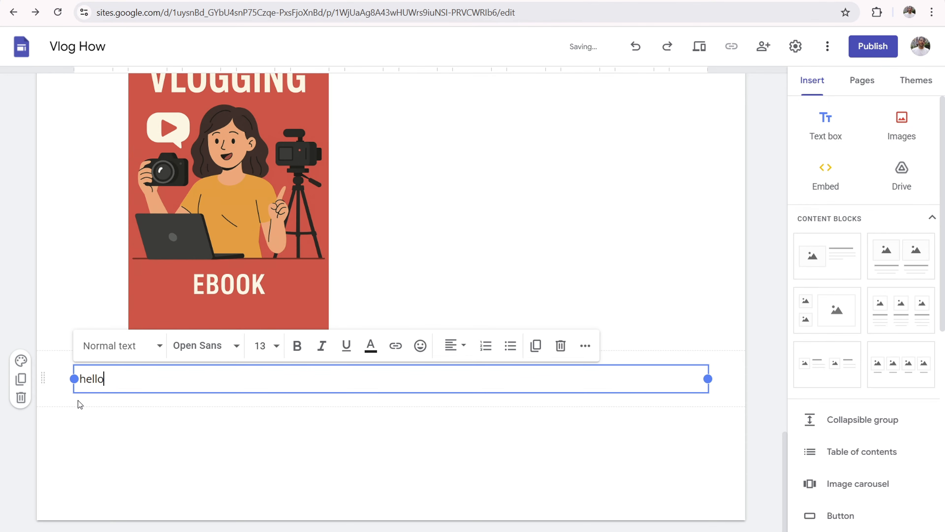
drag(76, 379, 453, 379)
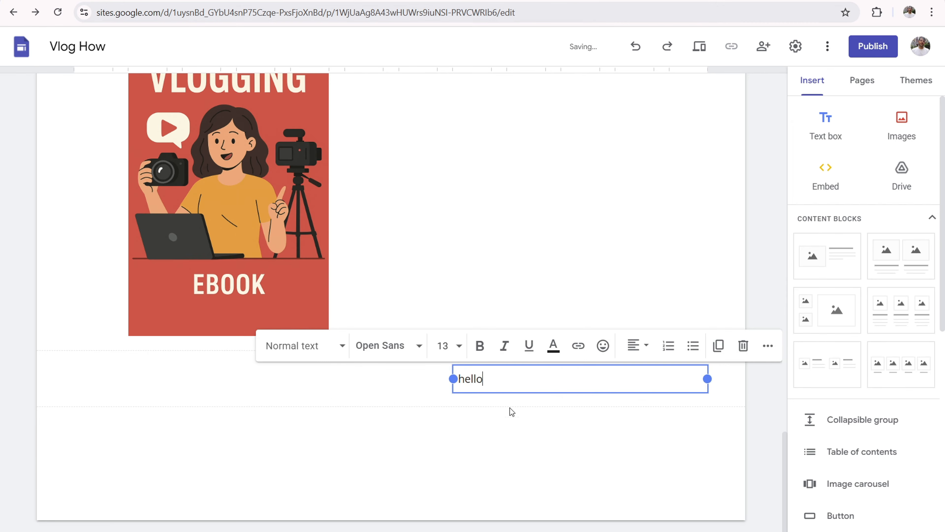
click(360, 398)
Step: Move the hello text box up into the ebook section, to the right of the cover
scroll(484, 447, up, 3)
scroll(527, 448, down, 2)
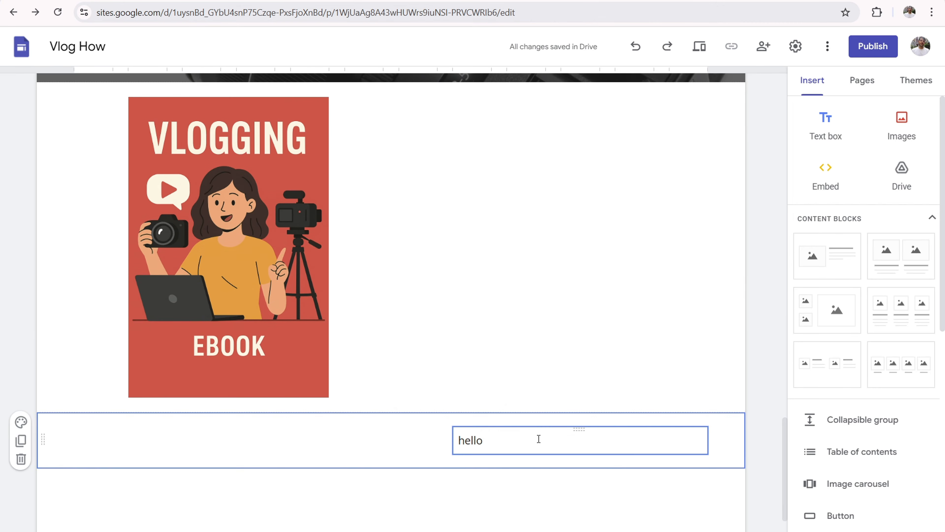
click(538, 439)
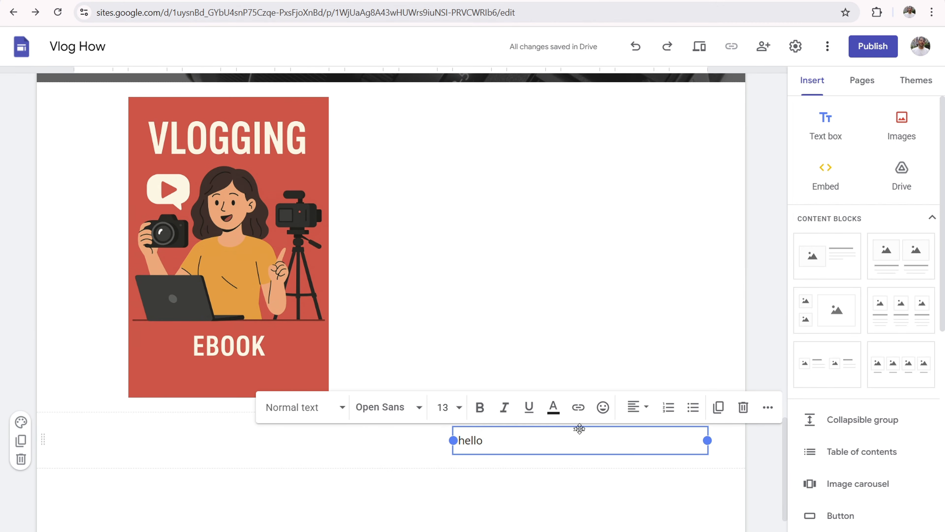
drag(579, 428, 531, 341)
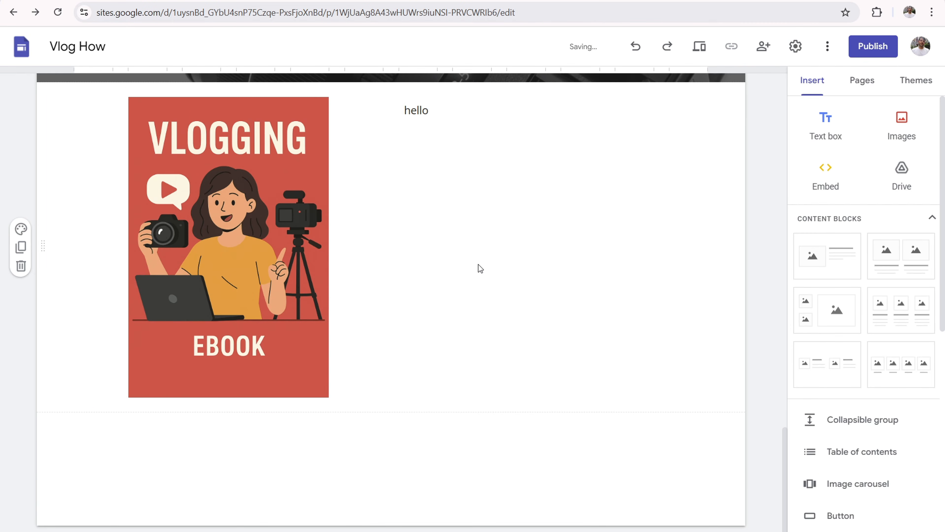
Step: Switch to ChatGPT, copy the selected vlogging ebook description, and return to the site editor
click(439, 114)
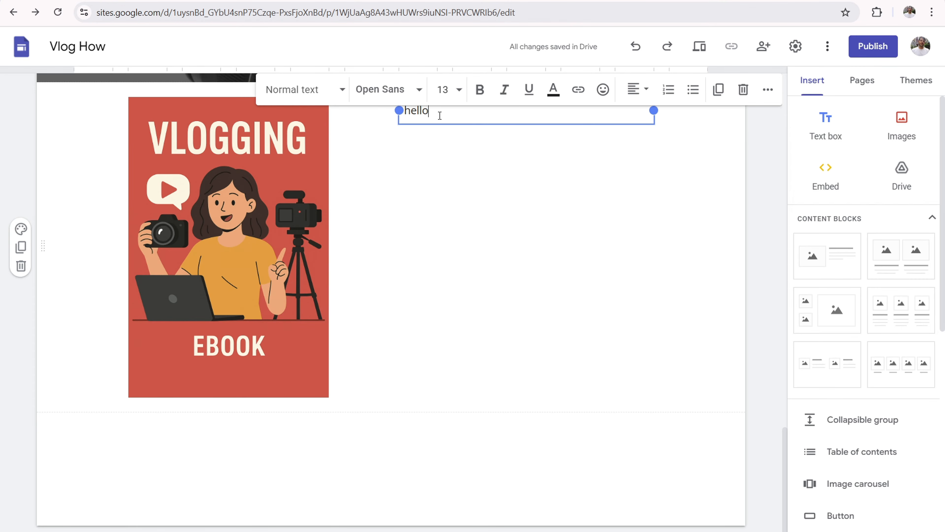
click(283, 1)
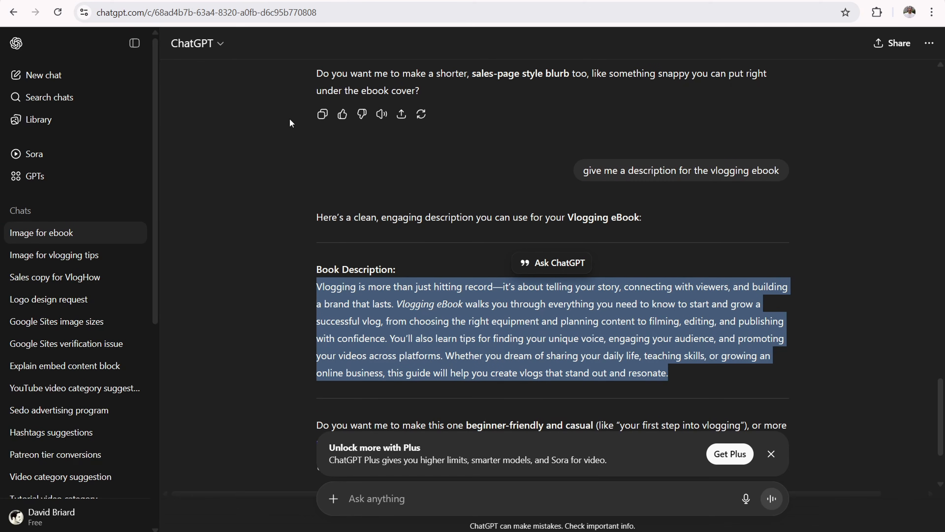
right_click(412, 324)
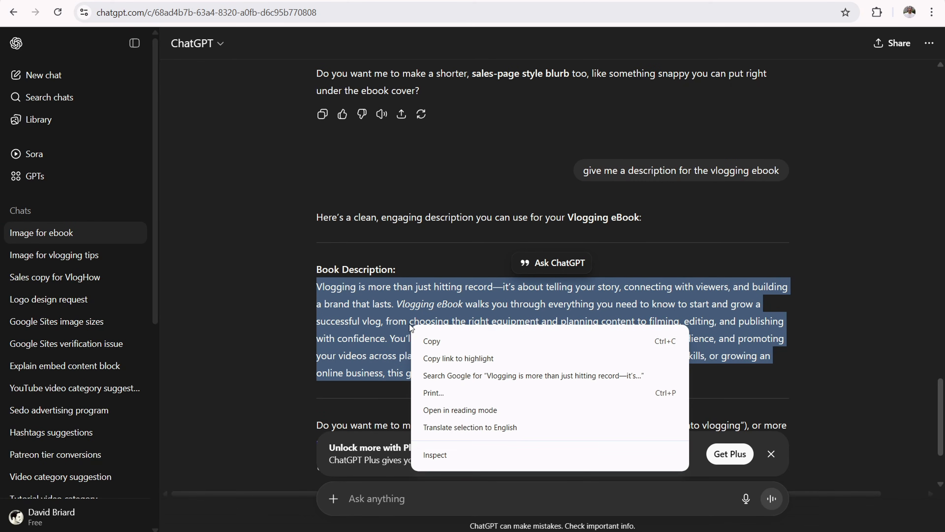
click(434, 336)
click(186, 1)
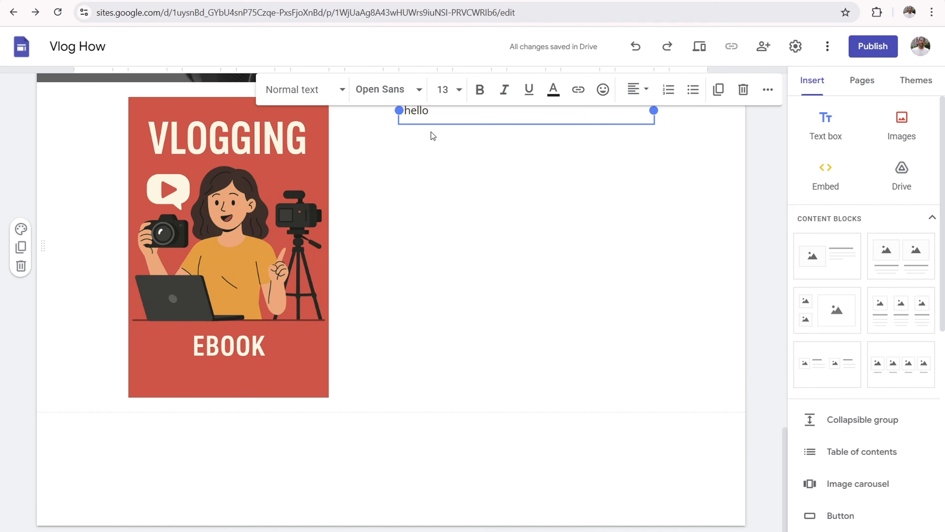
Step: Replace the word hello in the text box beside the ebook cover with the copied book description
key(BackSpace)
key(BackSpace)
key(BackSpace)
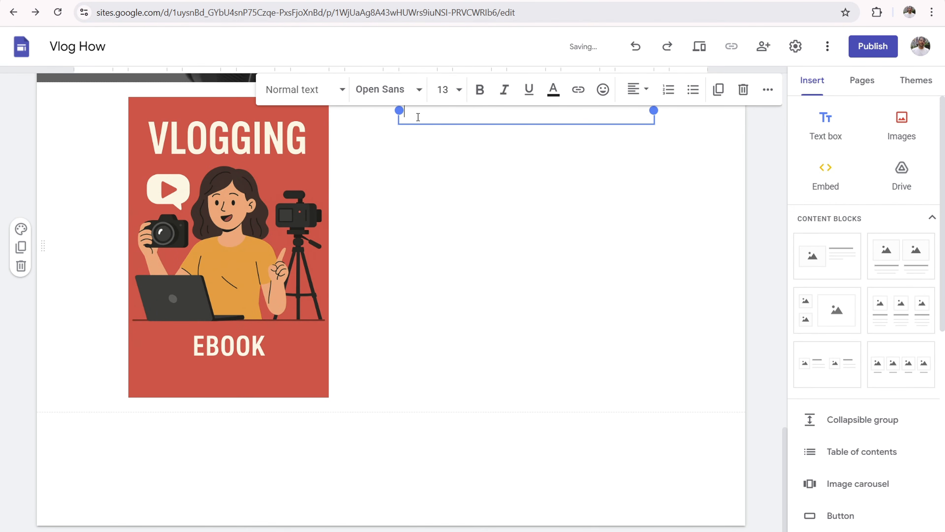
right_click(413, 115)
click(438, 239)
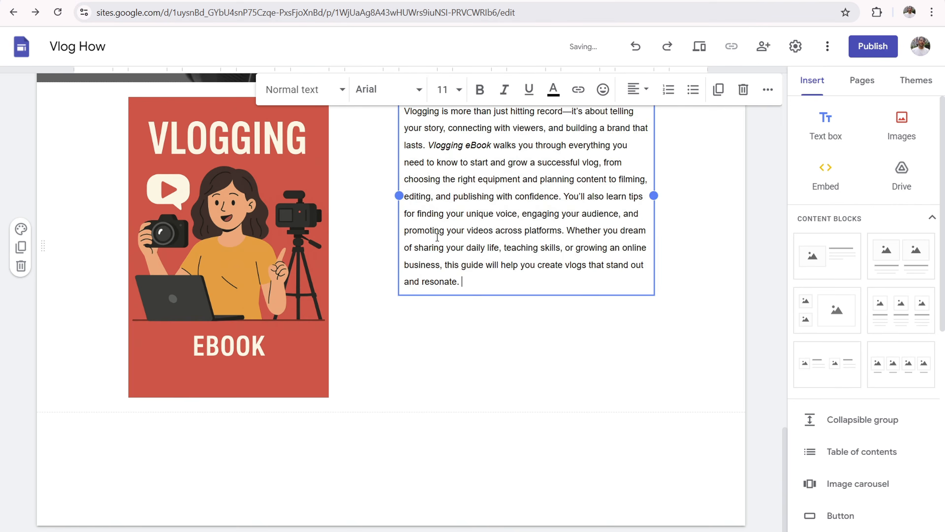
Step: Check the font size of the introductory text beside the beach photo, and set the whole vlogging ebook description to size 14
scroll(517, 271, up, 1)
scroll(516, 271, up, 2)
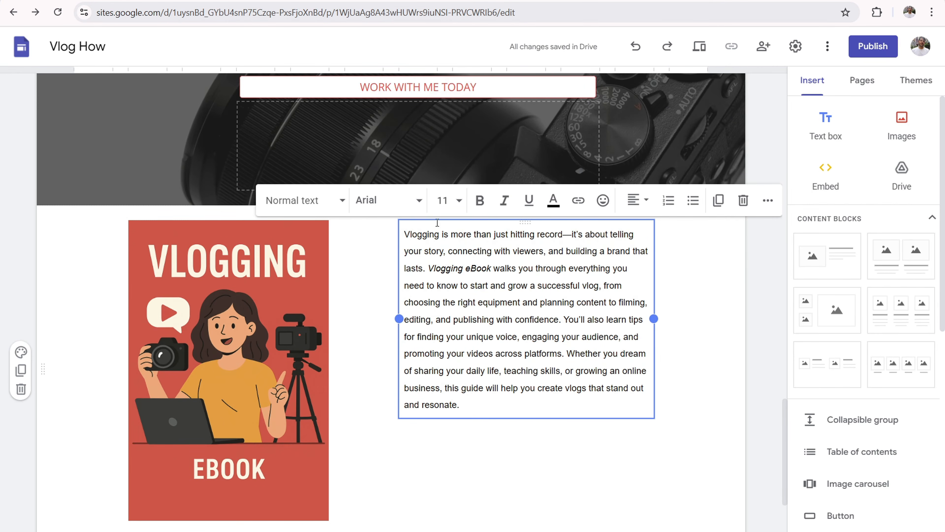
scroll(440, 199, up, 20)
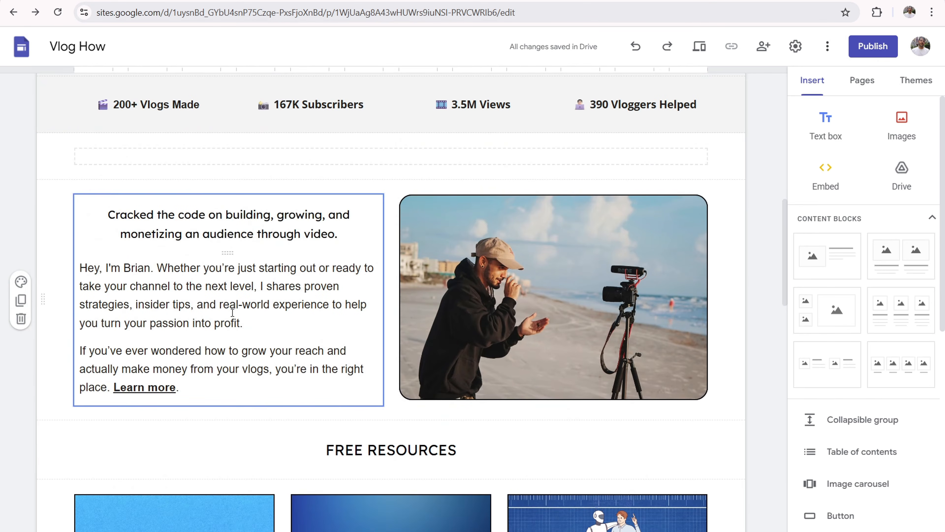
click(232, 312)
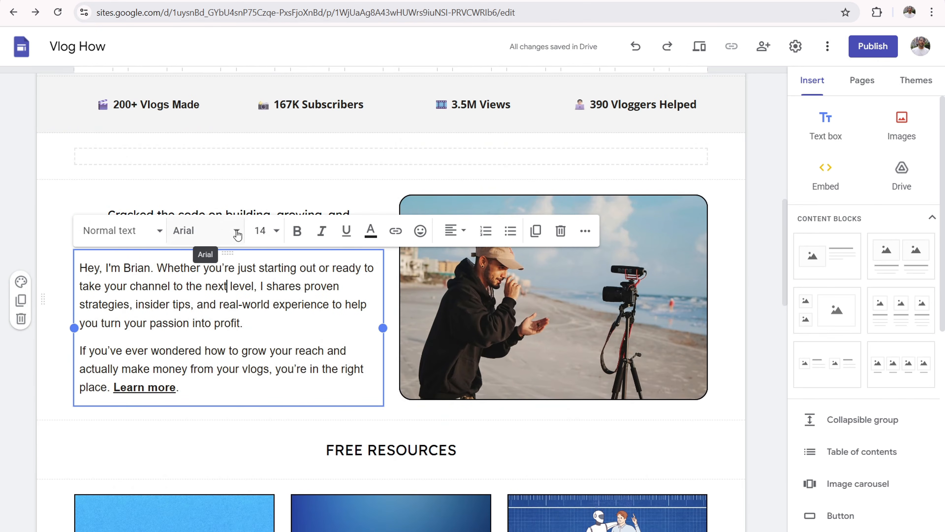
scroll(454, 313, down, 20)
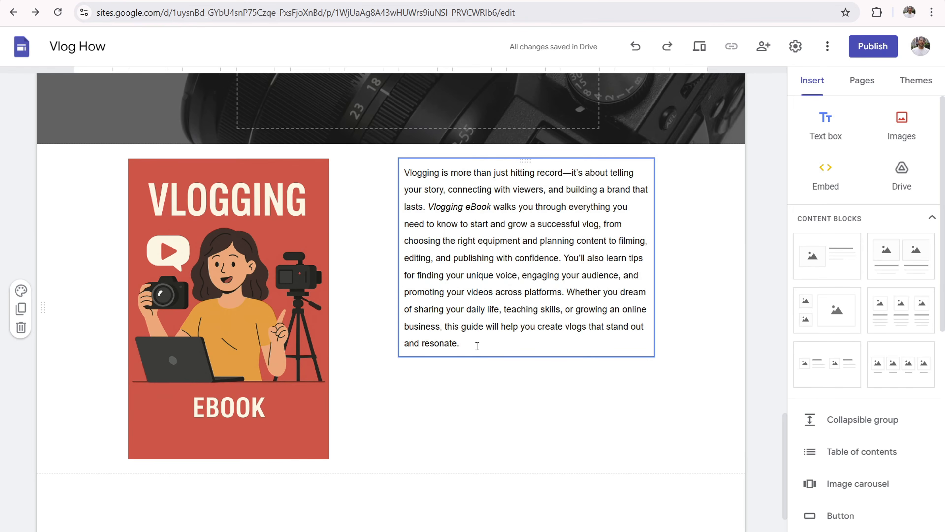
drag(477, 346, 387, 178)
click(388, 178)
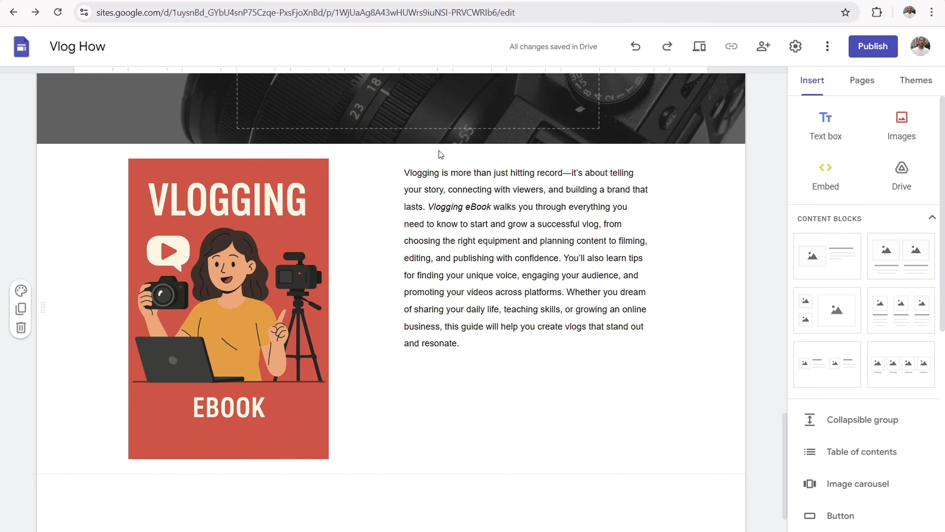
click(438, 191)
click(459, 143)
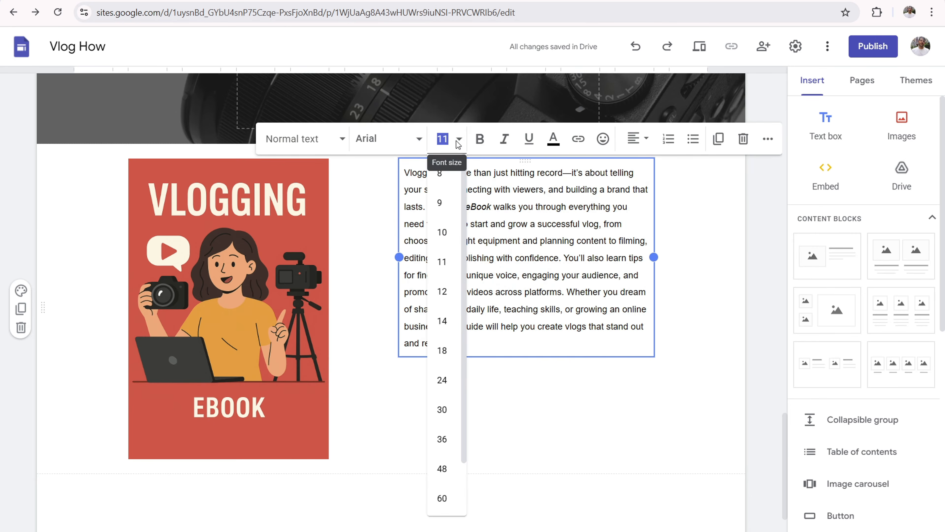
click(444, 321)
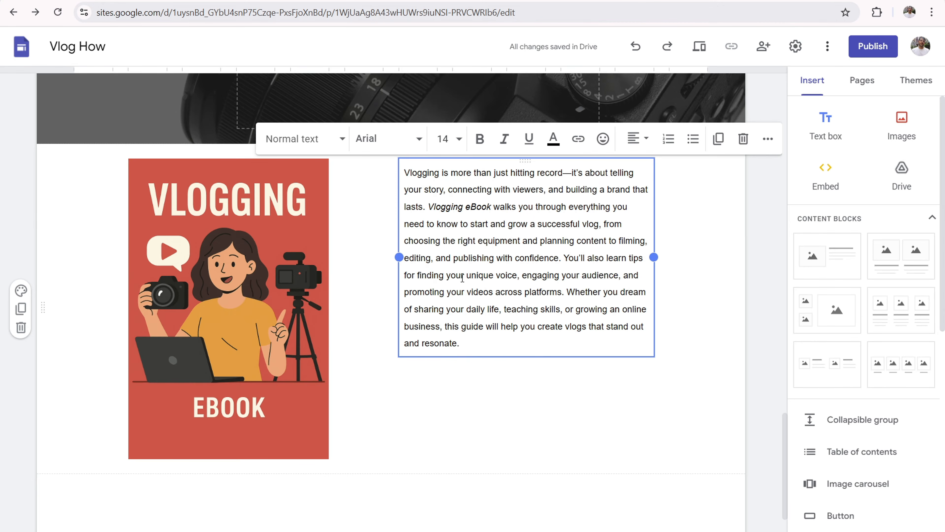
drag(486, 340, 399, 179)
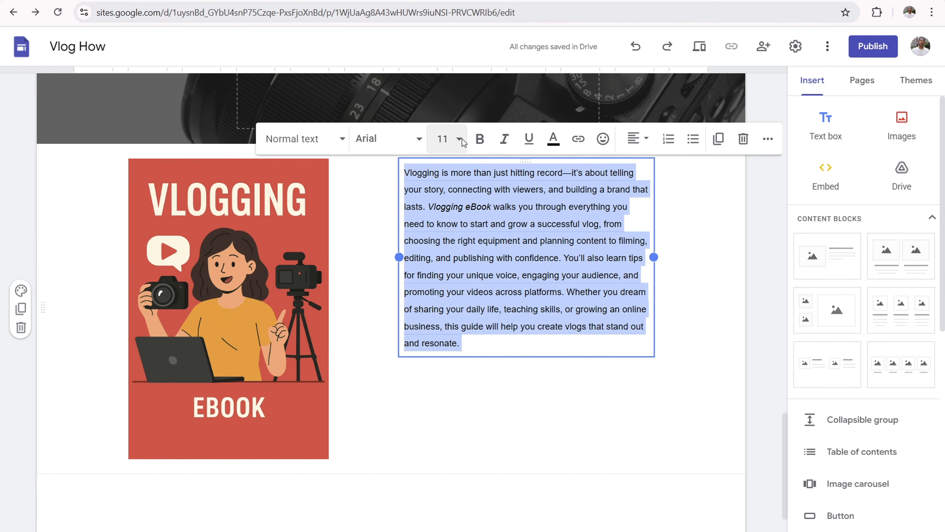
click(460, 139)
click(443, 308)
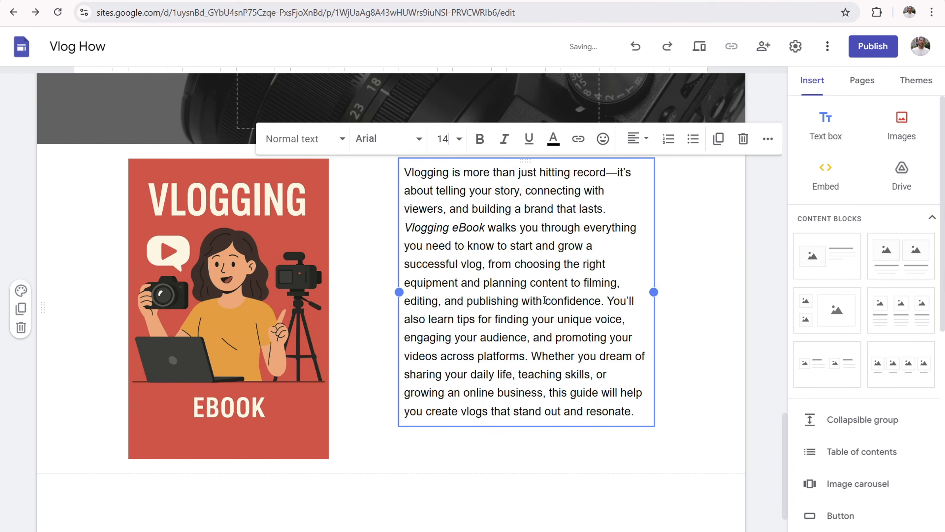
Step: Start a new paragraph at "You'll also learn" and replace the dash after "hitting record" with a space in the vlogging ebook description
key(Return)
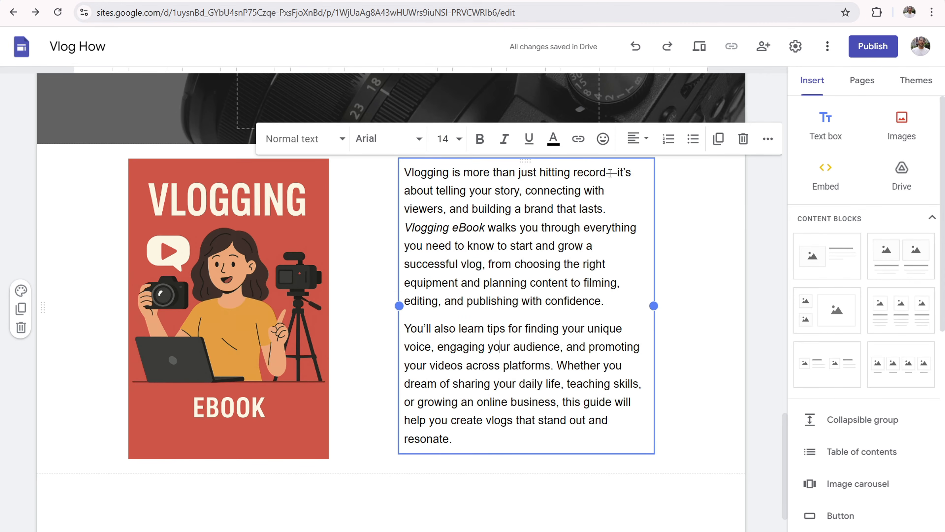
key(BackSpace)
Step: Bold the opening words "Vlogging is more than just hitting record" in the ebook description
drag(407, 171, 604, 167)
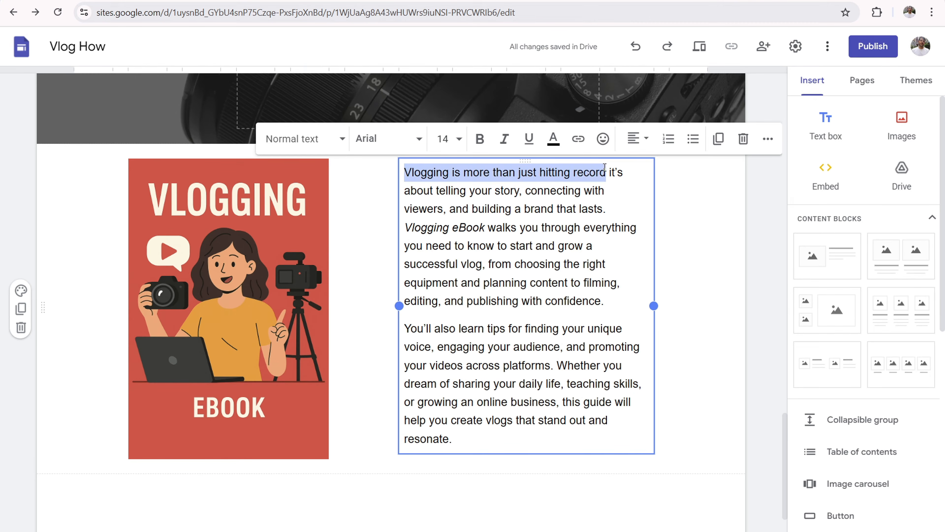
click(480, 139)
click(508, 215)
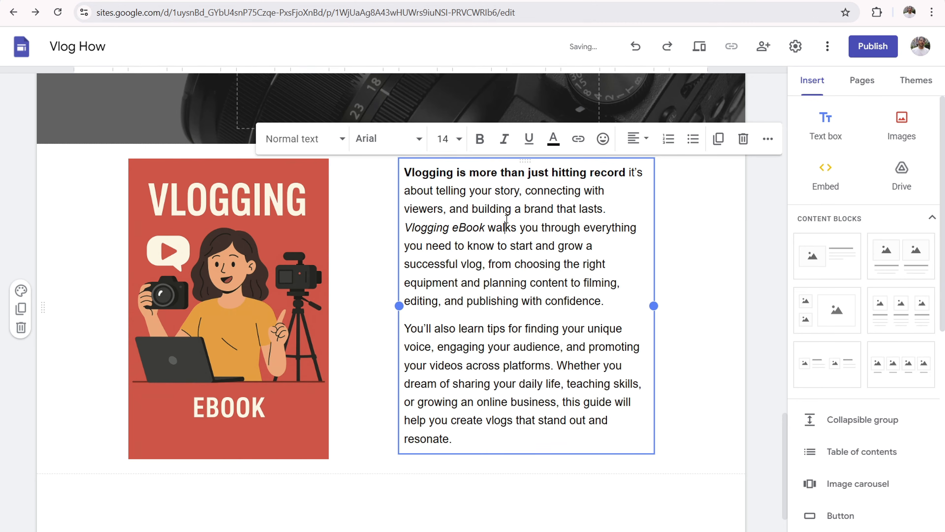
drag(627, 174, 405, 173)
click(484, 218)
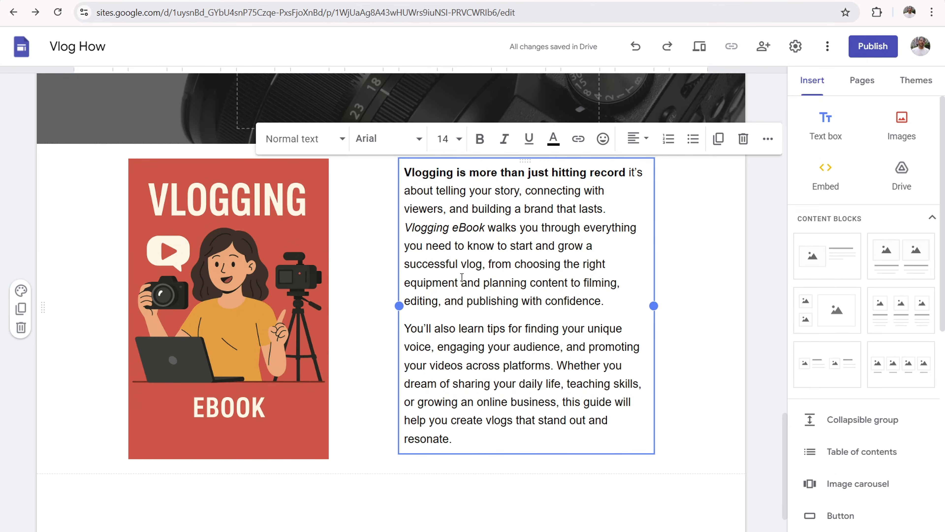
click(370, 255)
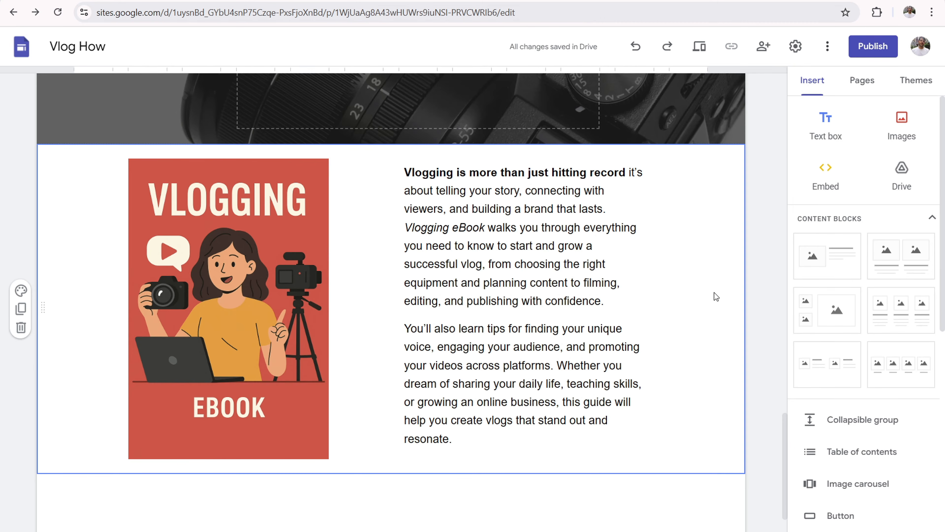
Step: Insert a divider below the vlogging ebook section
scroll(521, 261, down, 2)
scroll(833, 428, down, 2)
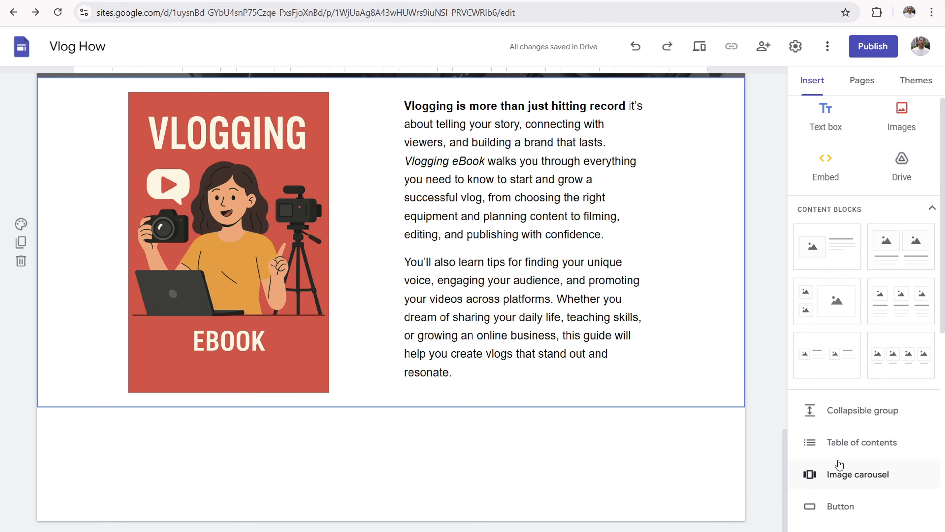
scroll(834, 432, down, 2)
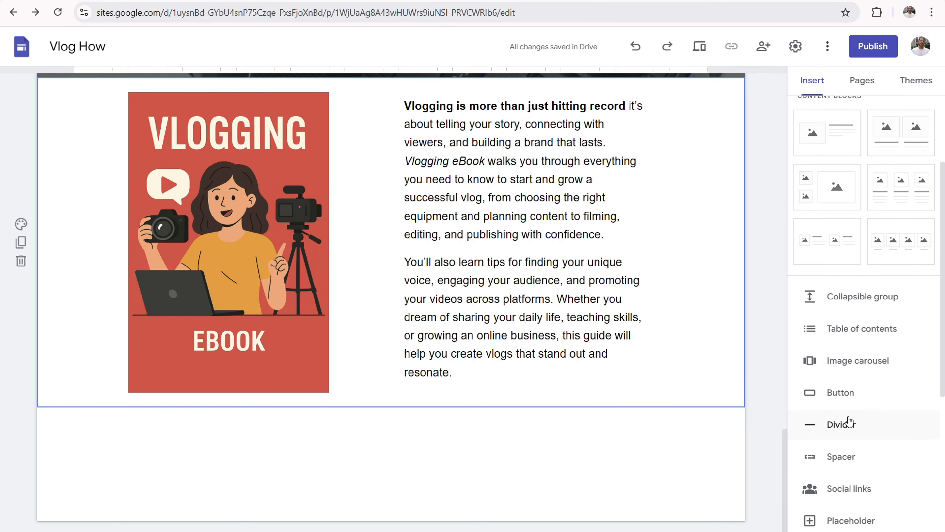
click(845, 427)
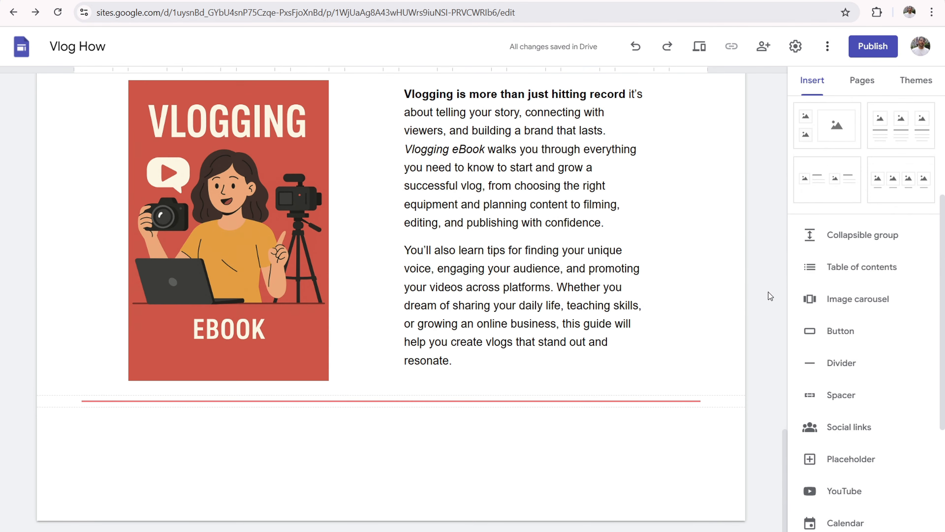
Step: Add a placeholder below the divider and fill it with the uploaded image ebook 2.png from the Desktop folder
click(810, 459)
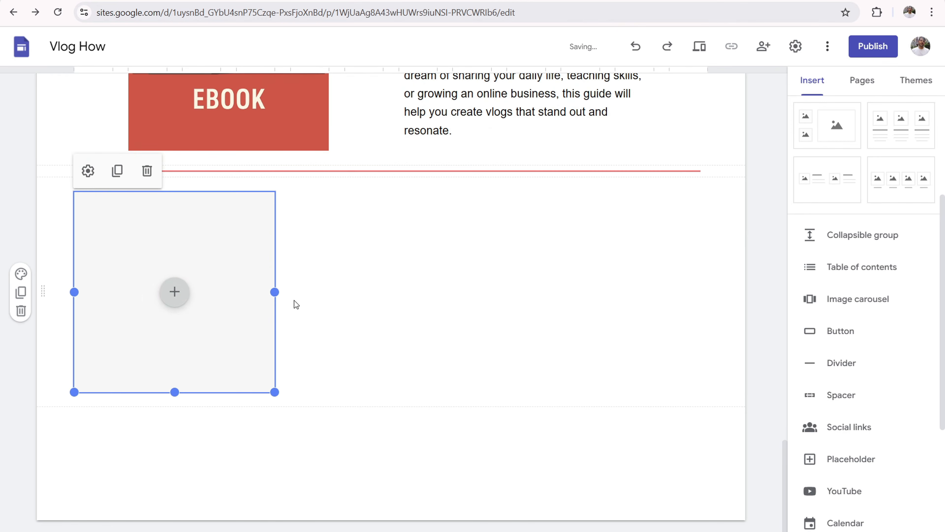
click(175, 292)
click(226, 337)
click(363, 85)
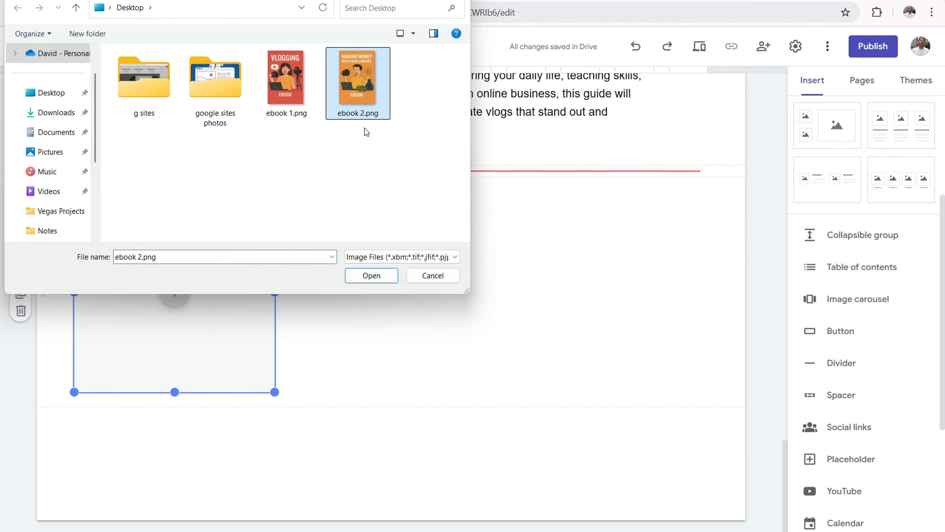
click(372, 276)
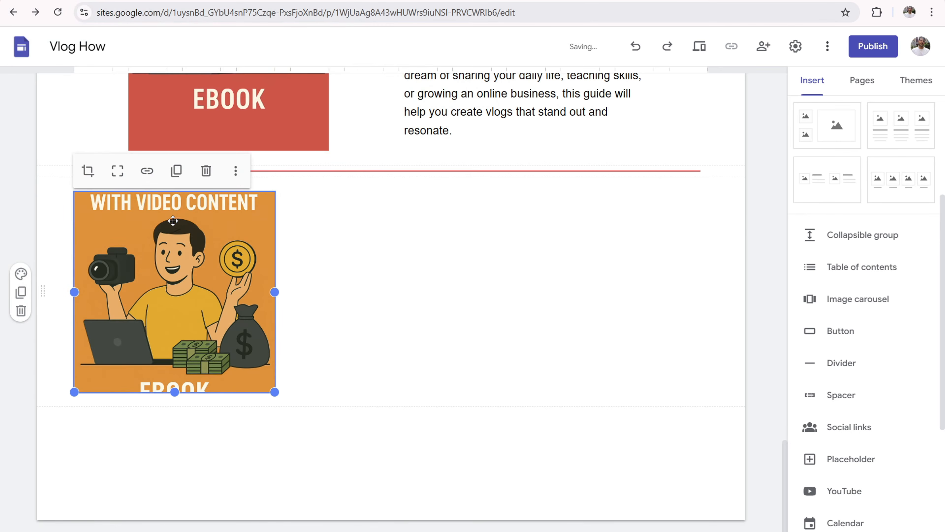
Step: Uncrop the Making Money with Video Content cover and move it to the right half of its section
click(118, 170)
drag(173, 335, 589, 307)
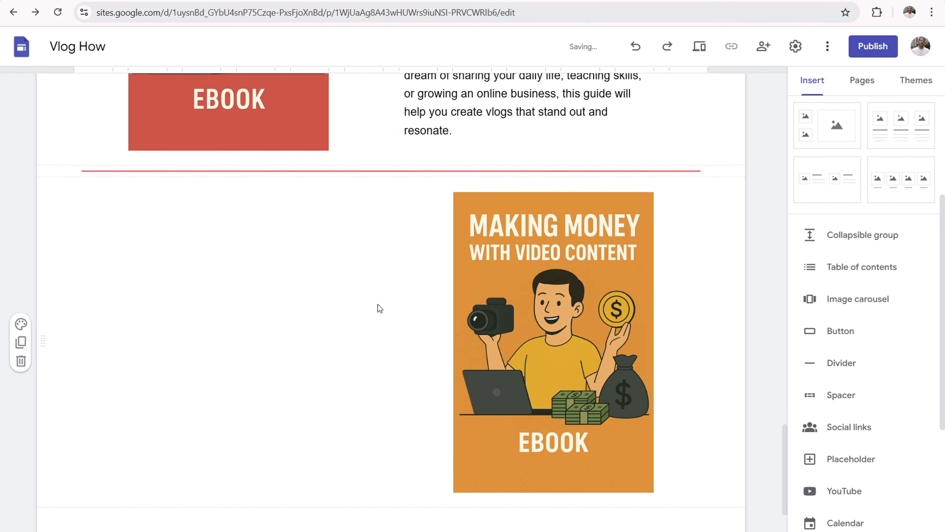
Step: Duplicate the vlogging ebook description text box and move the copy to the left half of its new section
scroll(363, 328, up, 6)
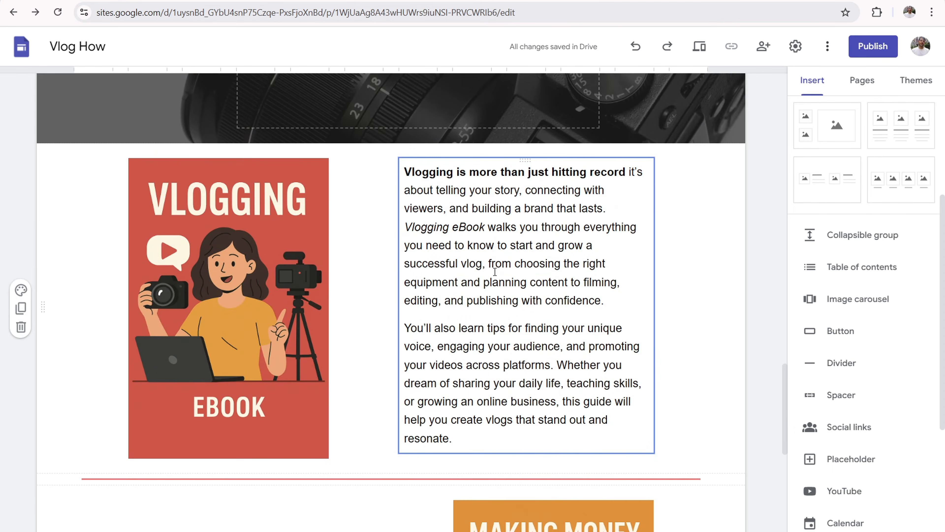
click(488, 238)
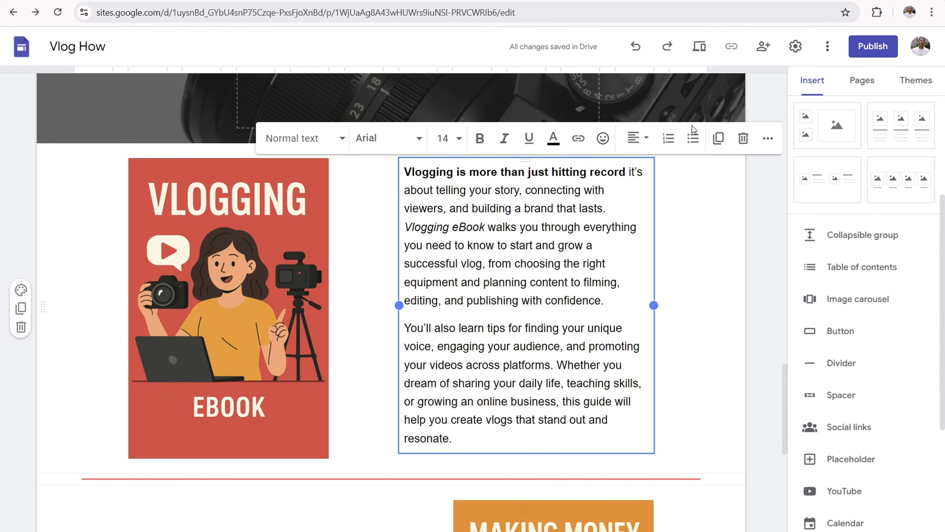
click(722, 138)
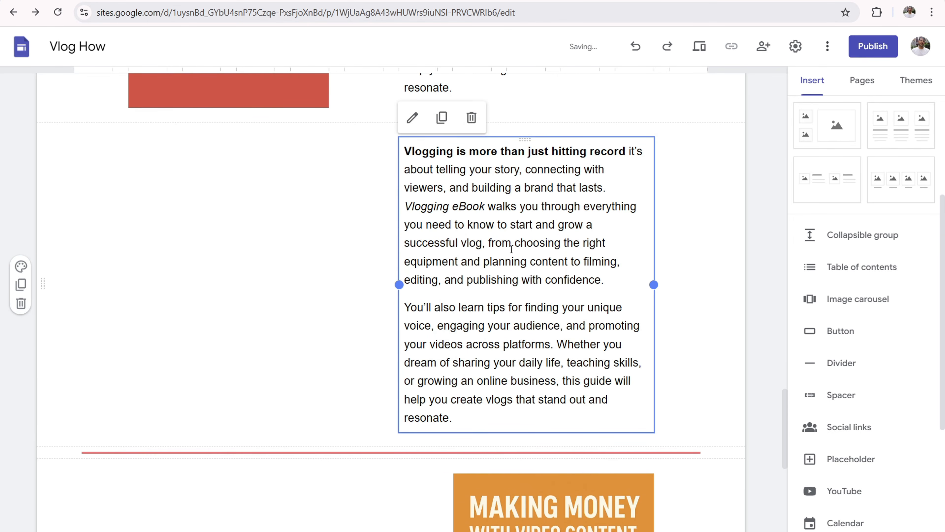
click(219, 266)
double_click(537, 243)
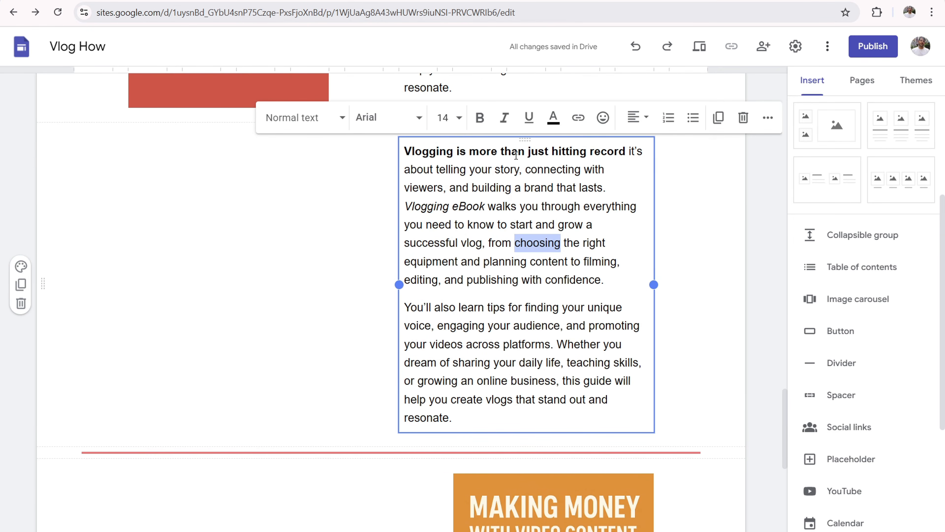
drag(527, 137, 250, 139)
Step: Move the Making Money with Video Content cover up beside the duplicated description and shift it toward the section's right side
scroll(487, 289, down, 5)
click(557, 356)
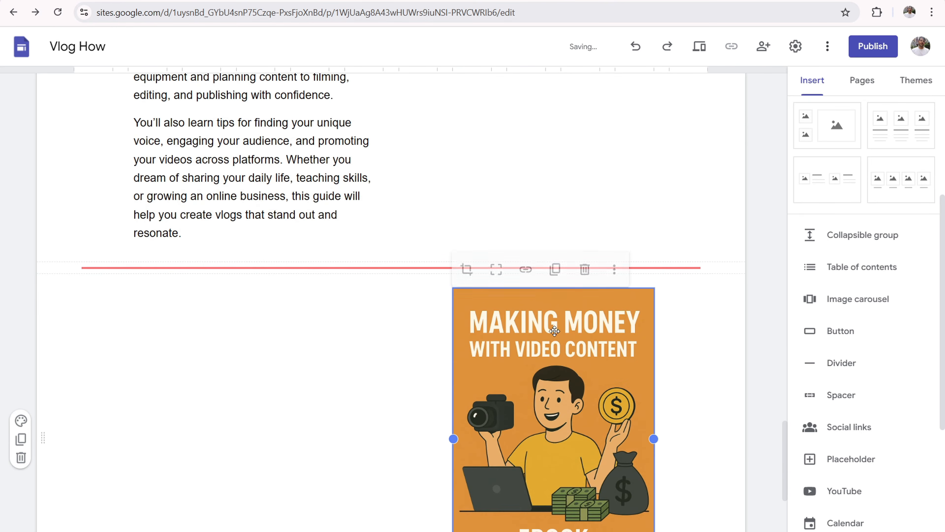
drag(558, 360, 533, 134)
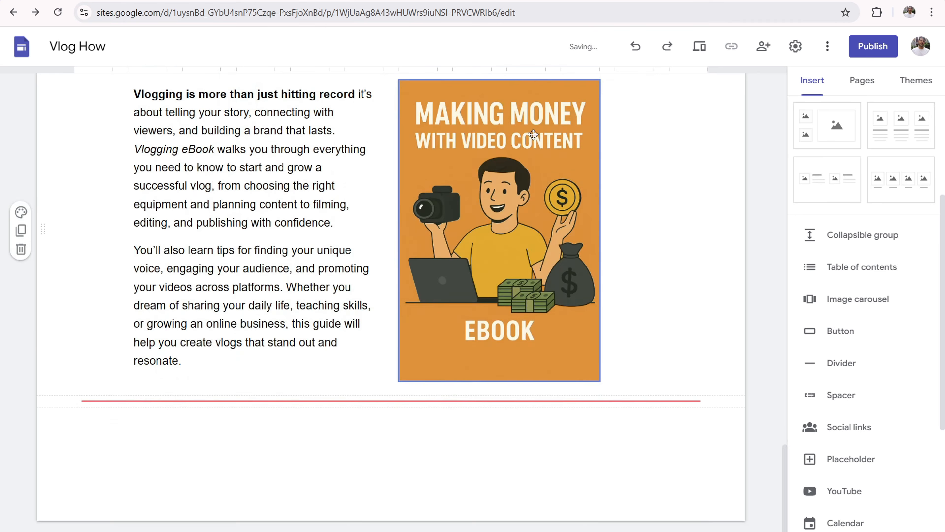
scroll(473, 228, up, 3)
drag(508, 281, 567, 277)
scroll(374, 399, down, 3)
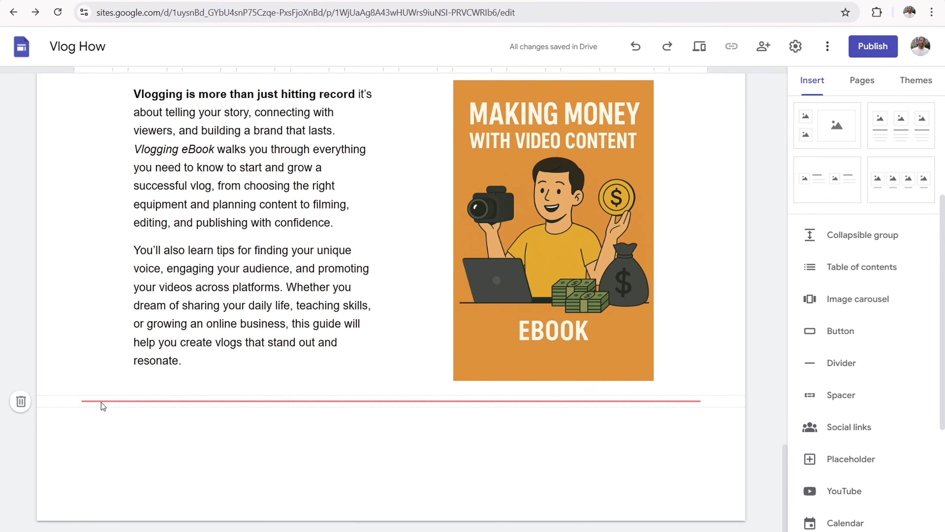
Step: Move the divider section up between the two ebook sections
drag(65, 403, 78, 450)
scroll(266, 303, down, 4)
scroll(266, 304, down, 3)
Step: Switch to ChatGPT, copy the Make Money with Video Content book description, and return to the site editor
click(279, 1)
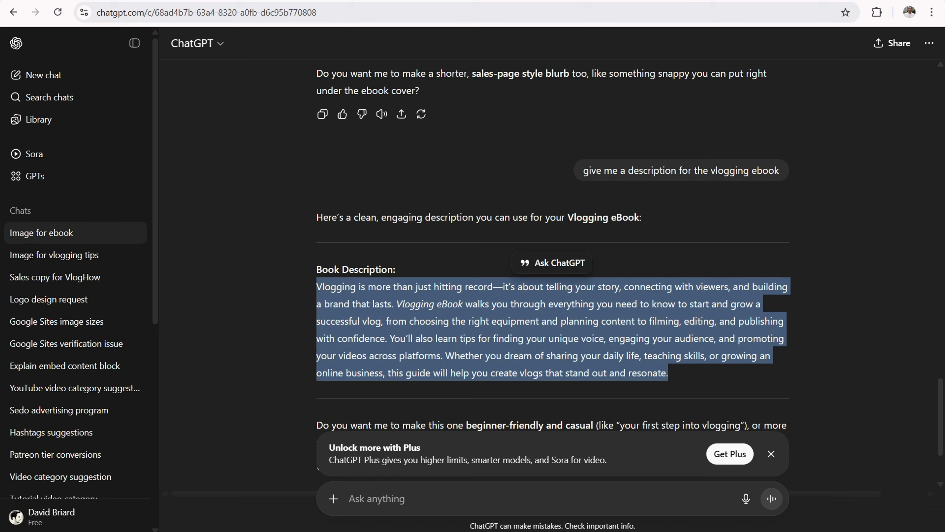
scroll(516, 342, up, 6)
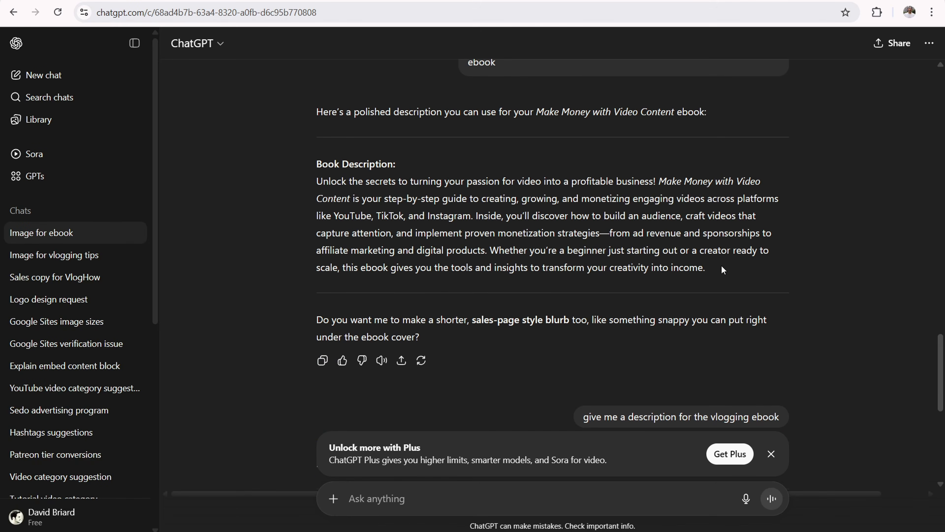
drag(711, 268, 316, 181)
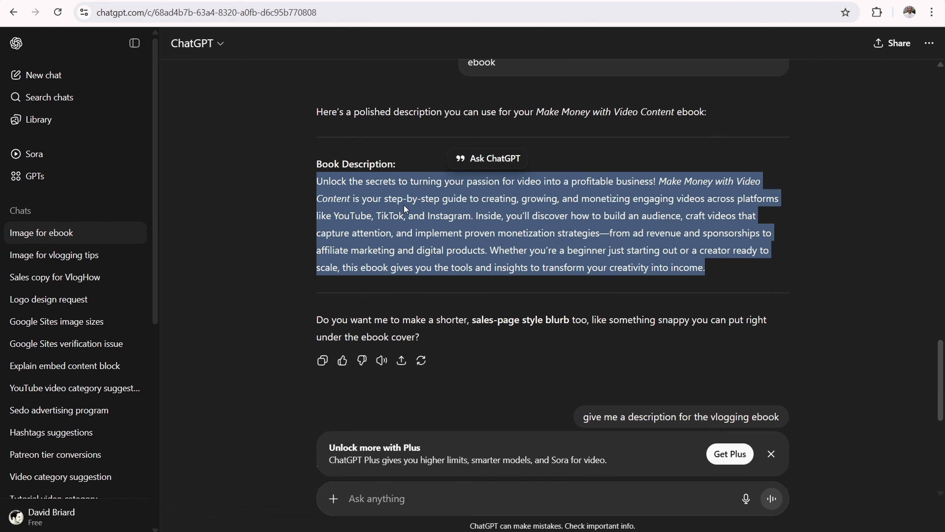
right_click(405, 205)
click(417, 221)
key(ctrl+Tab)
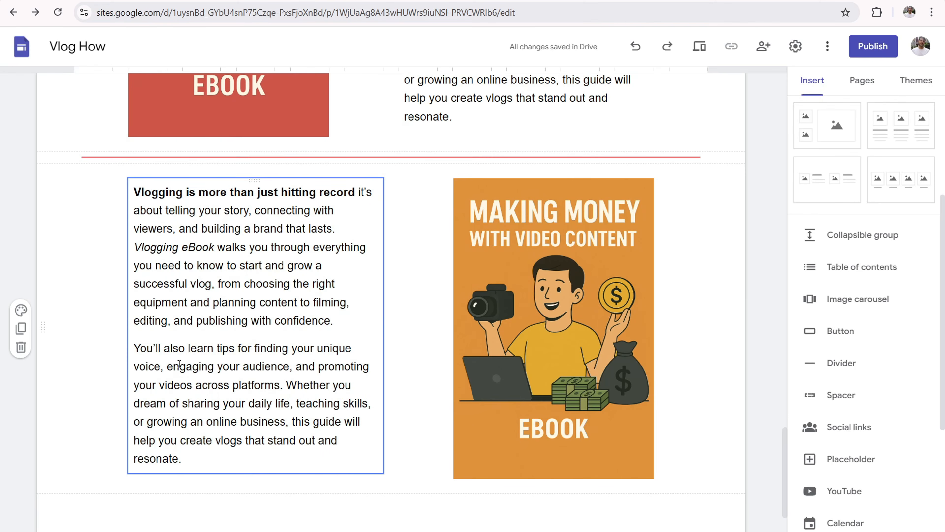
Step: Replace the duplicated vlogging text beside the Making Money cover with the copied book description
drag(183, 454, 139, 196)
key(BackSpace)
key(BackSpace)
right_click(153, 192)
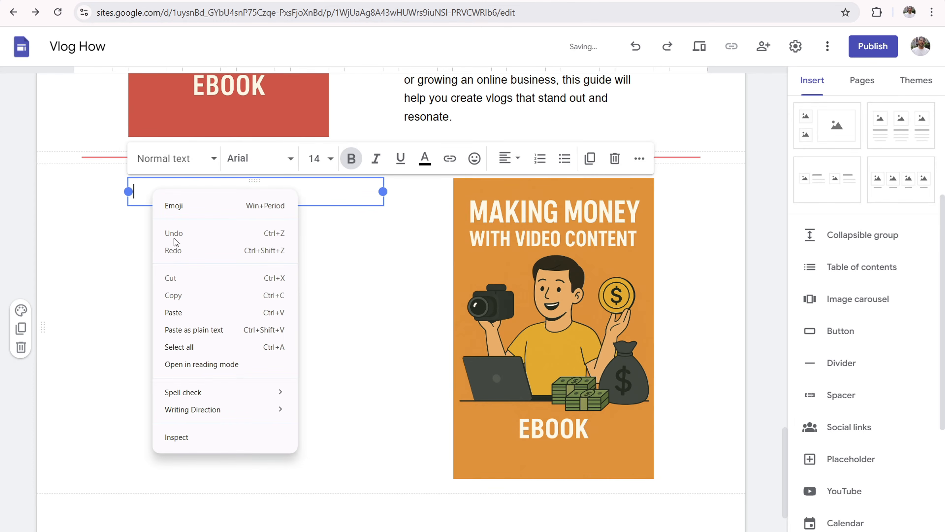
click(173, 312)
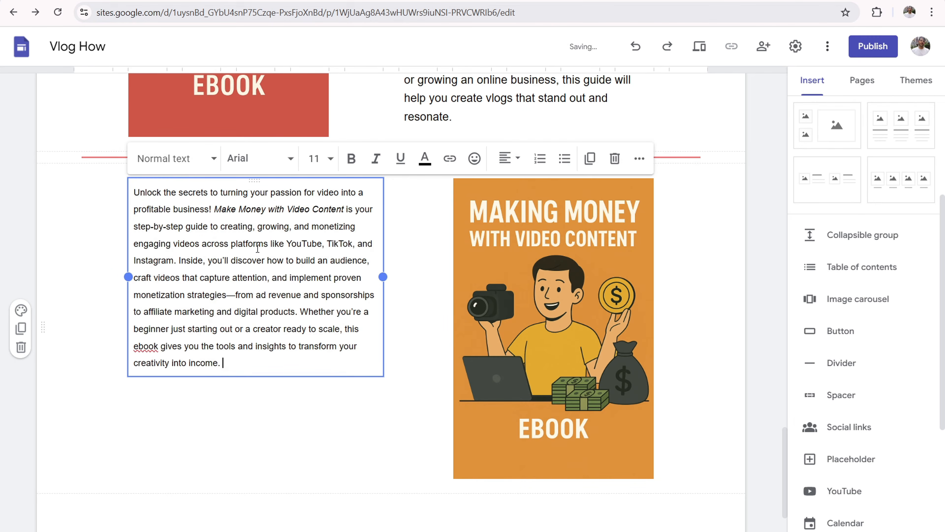
Step: Set the Make Money with Video Content description to font size 14 and start a new paragraph at "Inside, you'll discover"
drag(226, 359, 135, 191)
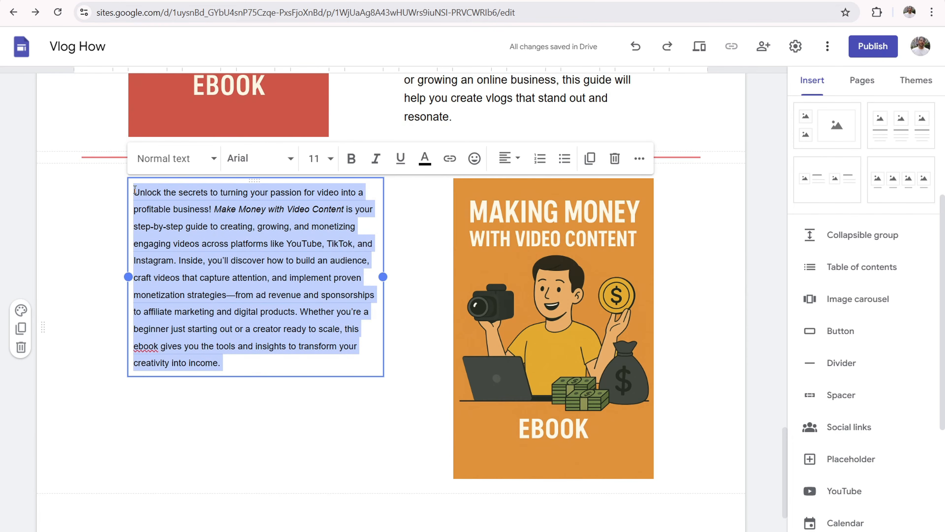
click(329, 161)
click(322, 339)
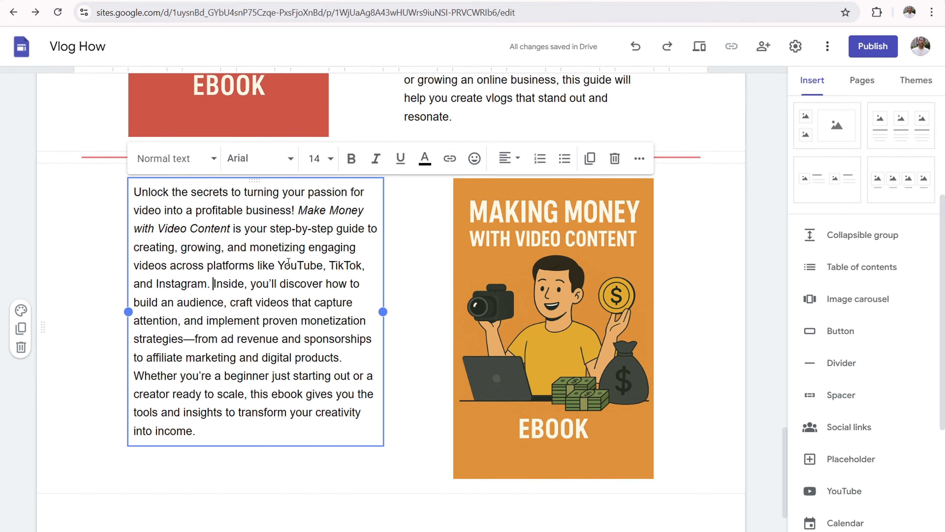
key(Return)
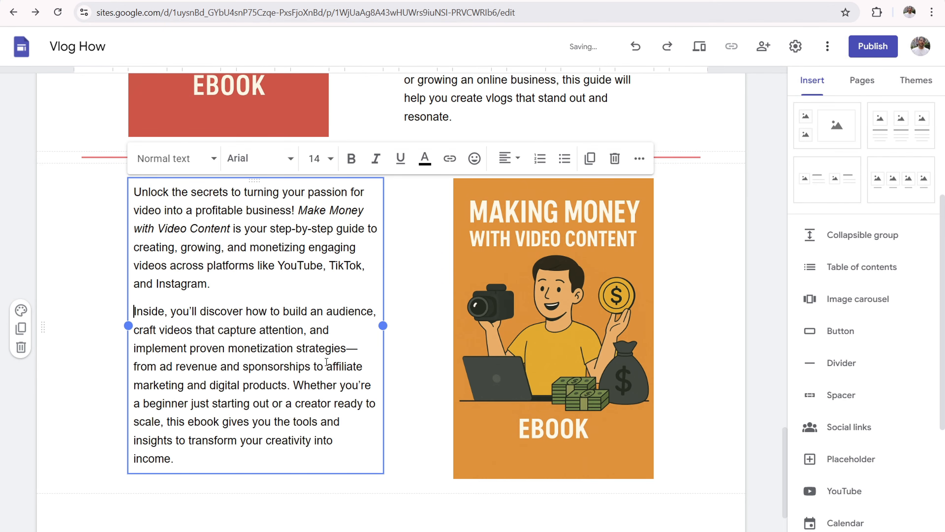
Step: Preview the site in the large-screen view, examine both ebook sections, and return to editing
scroll(256, 248, up, 5)
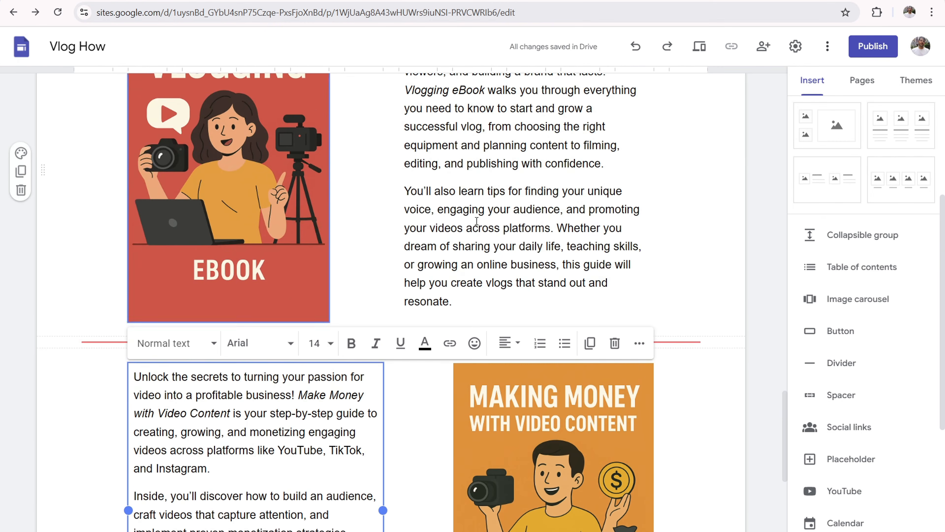
click(457, 209)
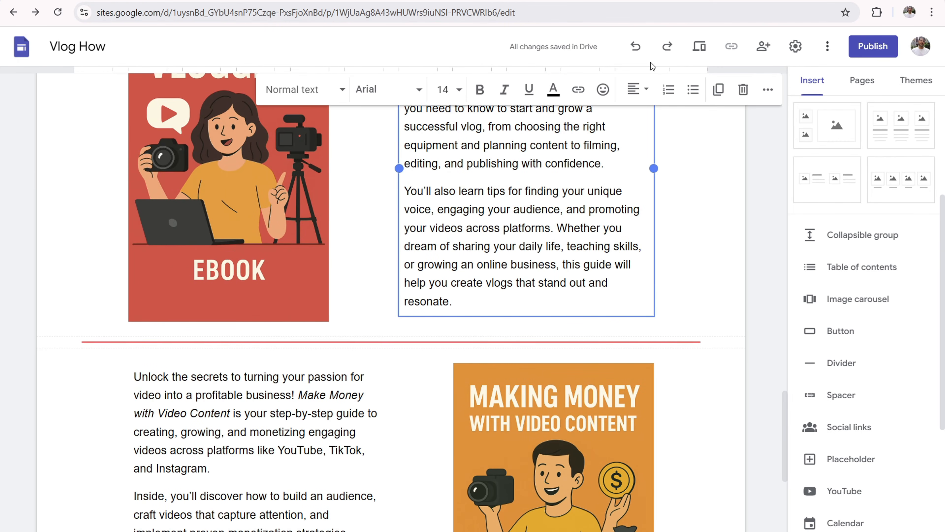
click(696, 48)
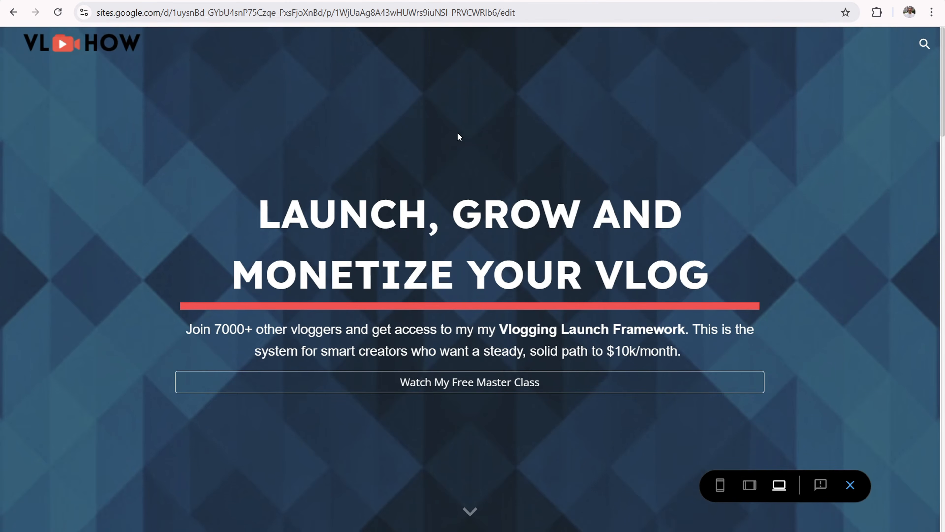
scroll(457, 132, down, 20)
scroll(454, 123, down, 5)
scroll(436, 176, up, 5)
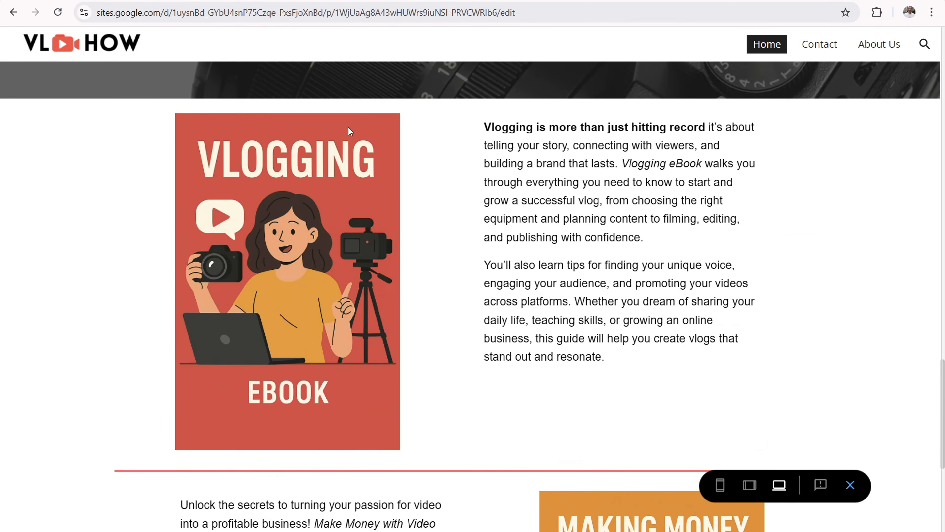
key(Escape)
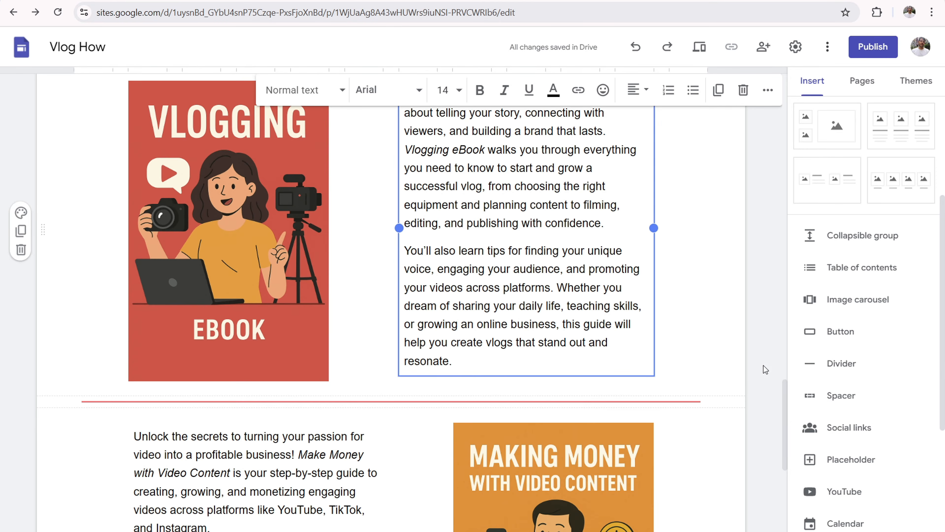
Step: Insert a "Buy Now" button linked to website.com and place it beneath the Vlogging ebook description
click(835, 337)
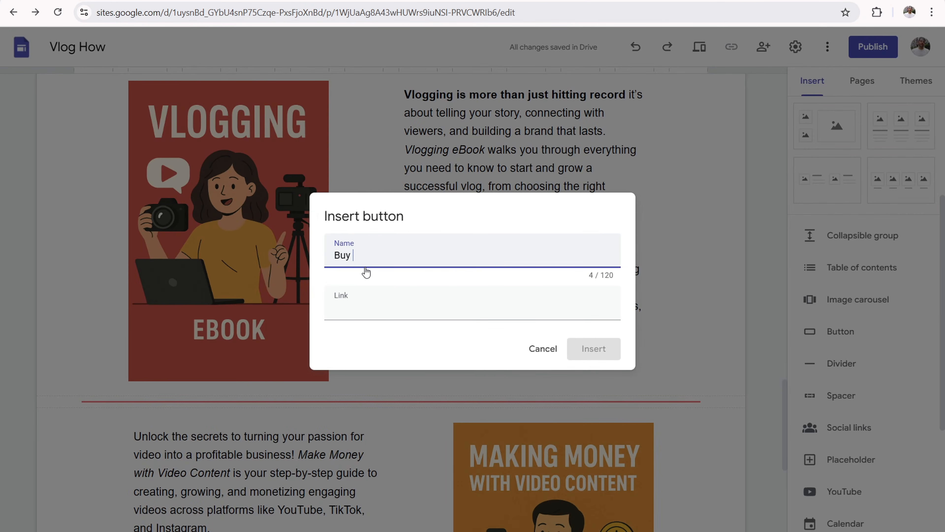
text(Buy Now)
click(399, 325)
text(website.com)
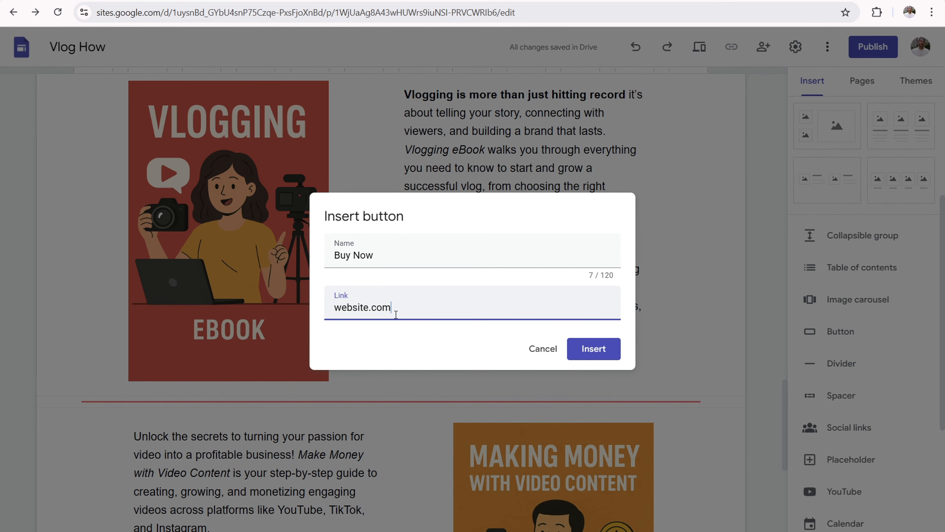
click(593, 350)
drag(112, 155, 499, 410)
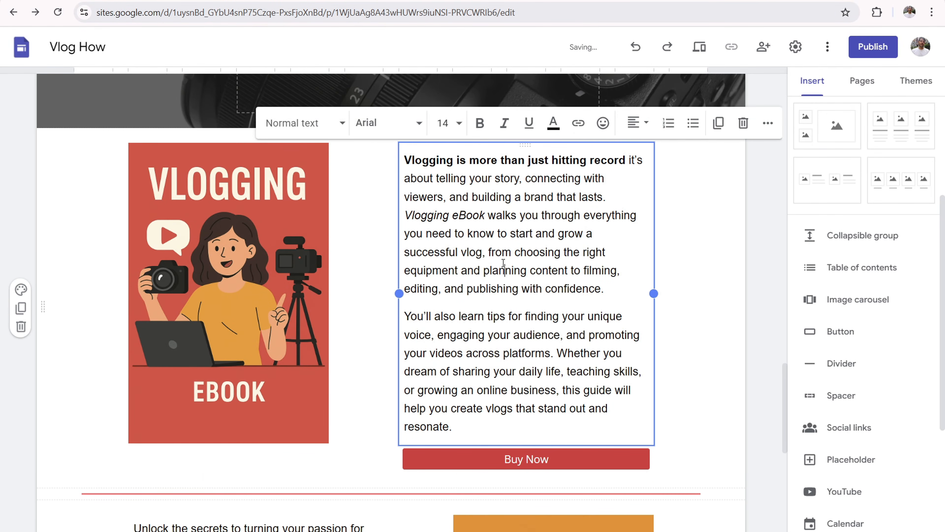
Step: Insert a "Buy Now" button linked to website.com and place it beneath the Make Money with Video Content description
scroll(503, 295, down, 10)
click(277, 316)
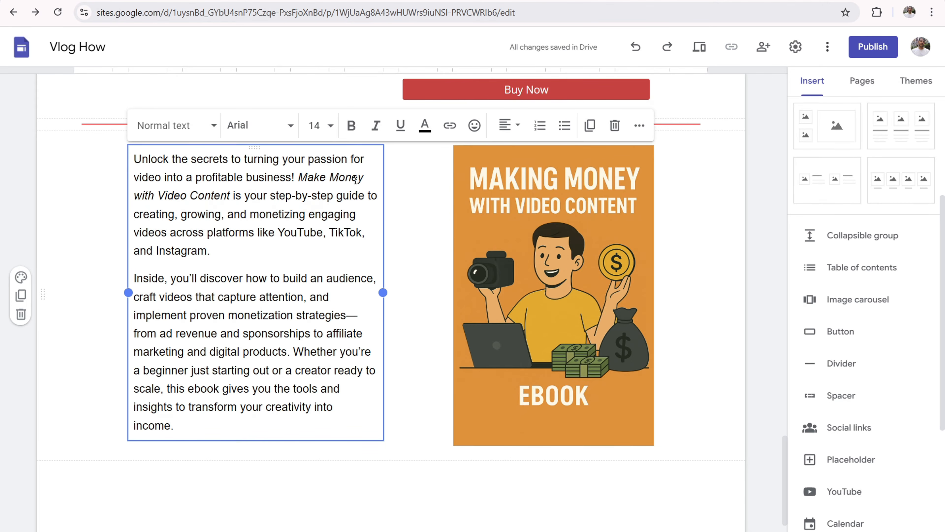
click(839, 331)
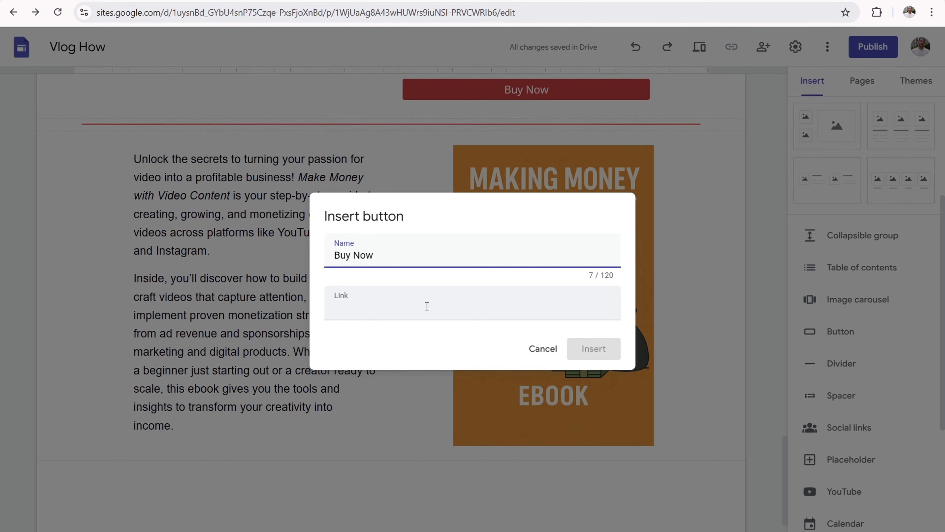
click(427, 306)
text(websit)
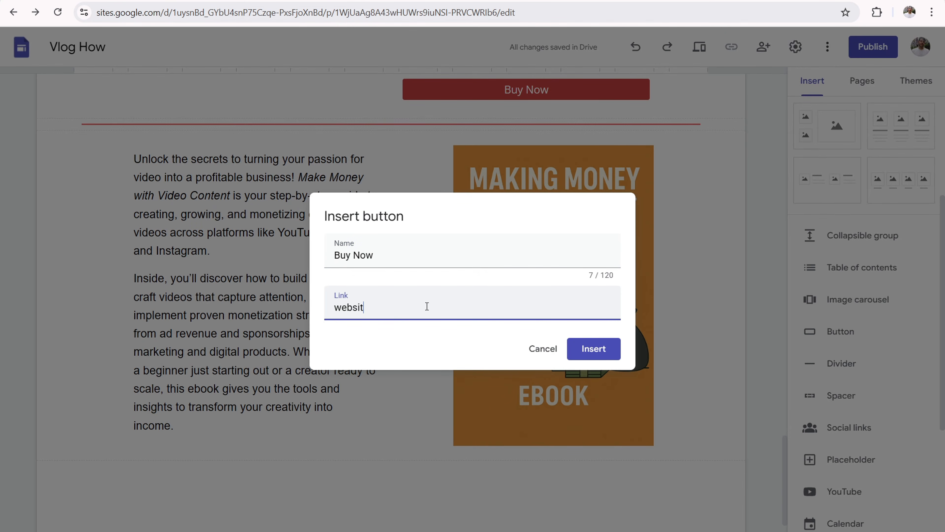
text(e.com)
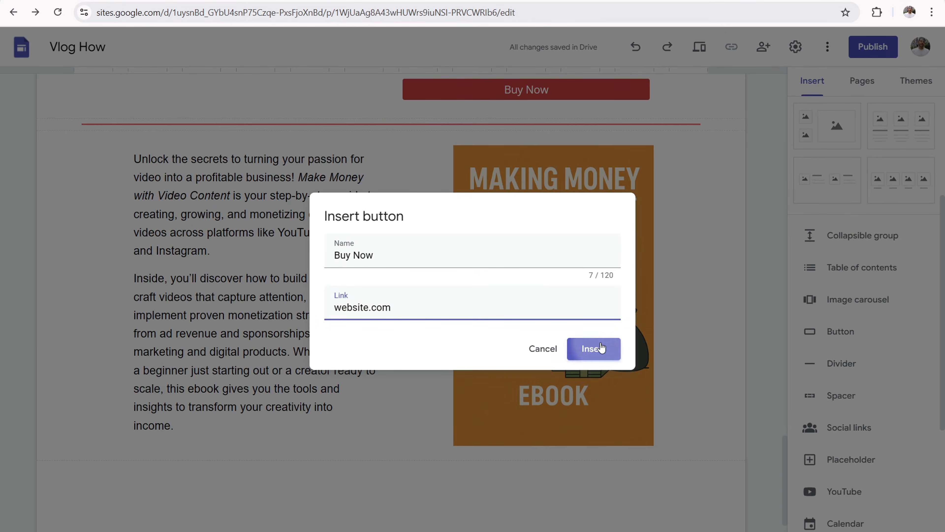
click(594, 349)
drag(101, 382, 208, 327)
scroll(466, 304, up, 10)
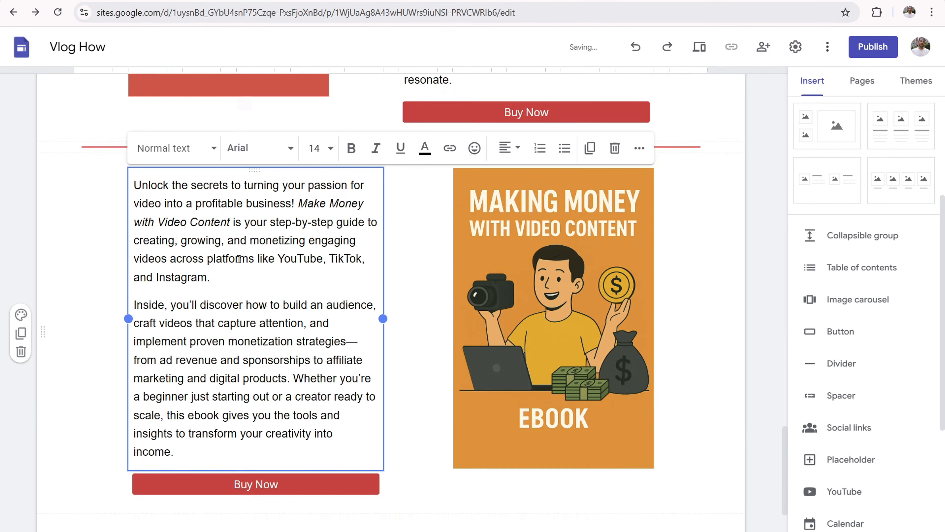
scroll(465, 304, down, 8)
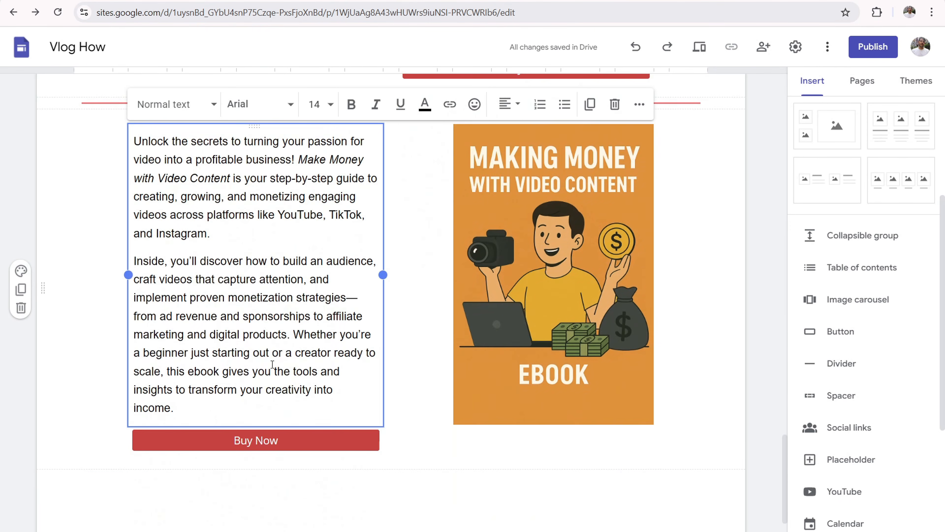
click(254, 443)
click(259, 440)
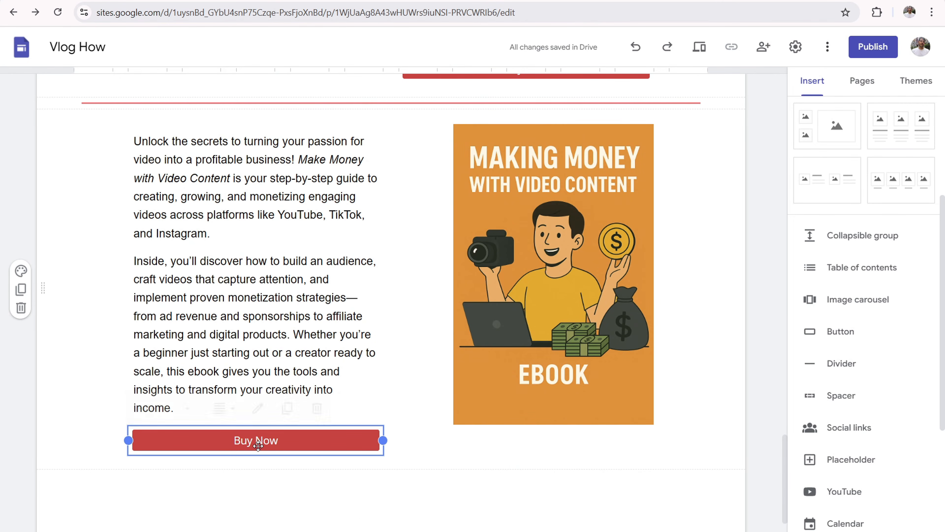
click(258, 405)
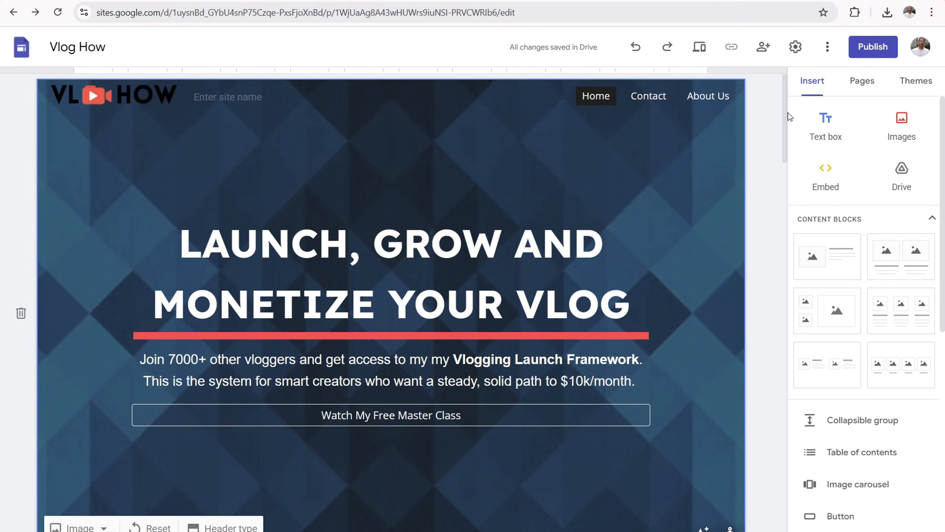
Step: Add a text box below the last ebook section at the end of the page and enter "Testimonials"
drag(785, 114, 764, 510)
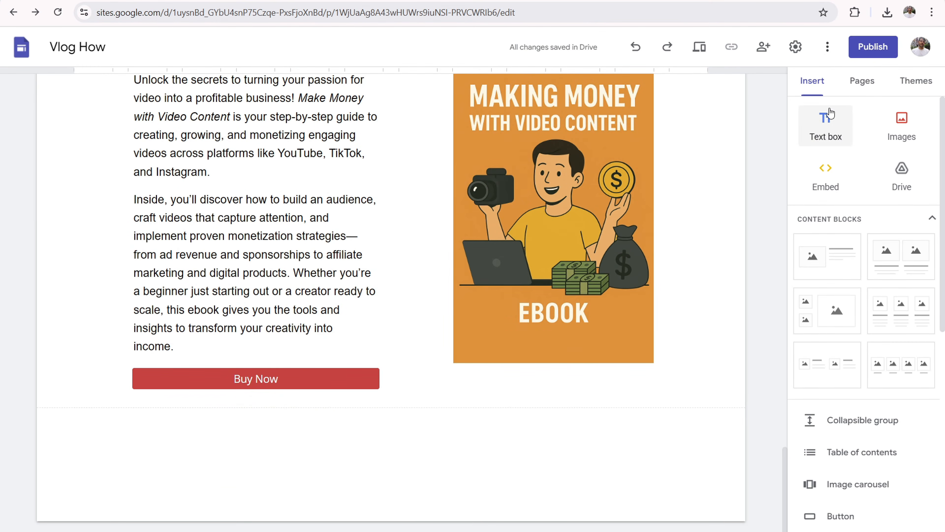
click(826, 126)
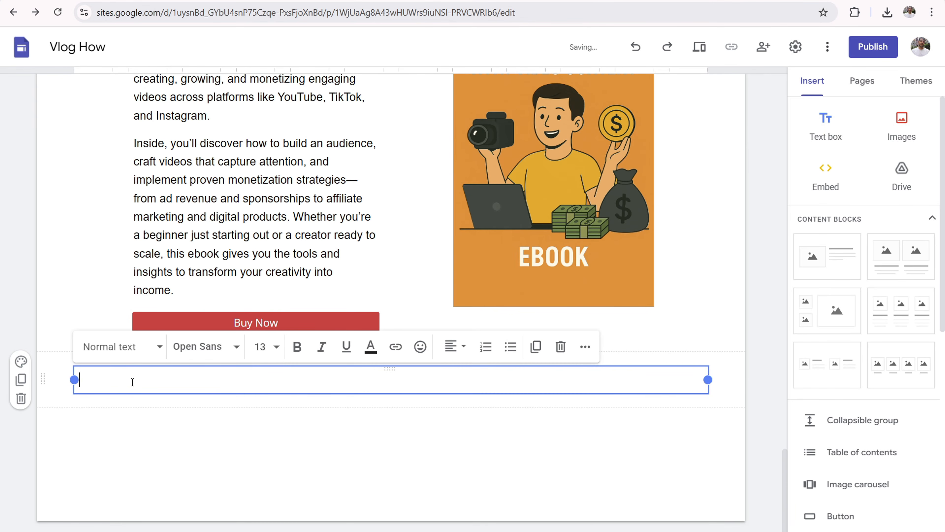
text(T)
key(BackSpace)
key(BackSpace)
Step: Format the Testimonials text with the Heading style and the Lexend Semi Bold font
drag(165, 378, 72, 379)
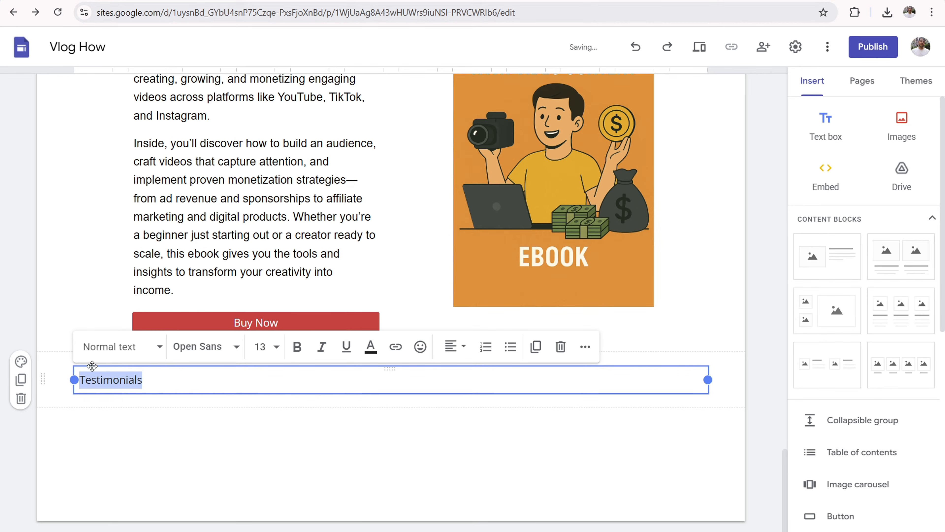
click(139, 348)
click(125, 440)
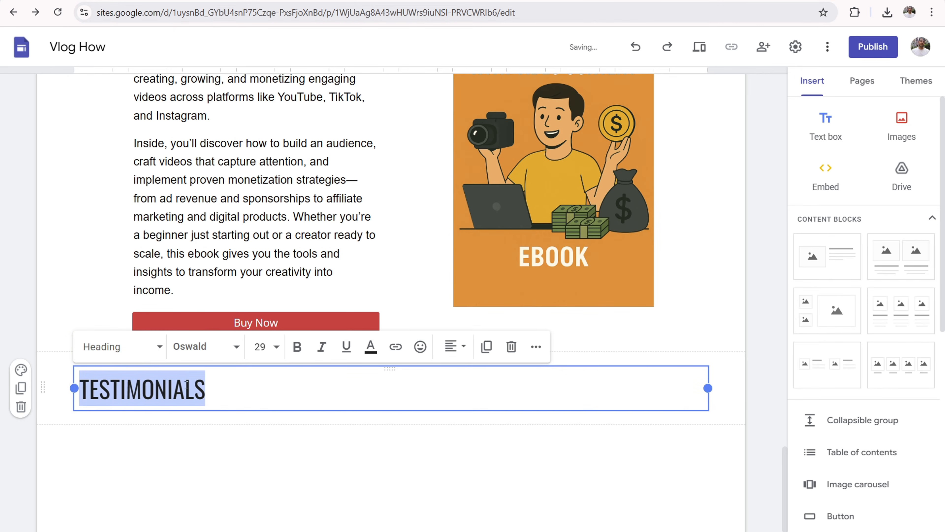
click(189, 346)
scroll(205, 429, down, 5)
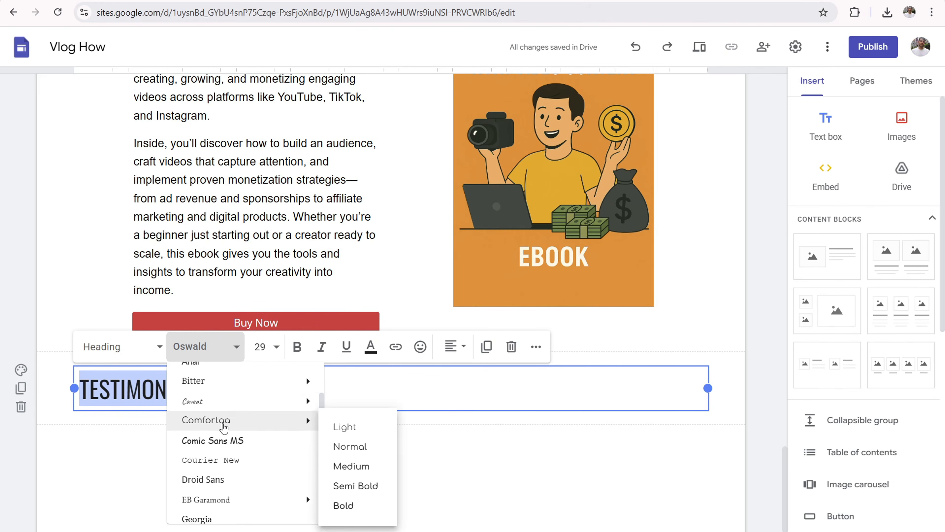
scroll(229, 428, down, 1)
mouse_move(227, 444)
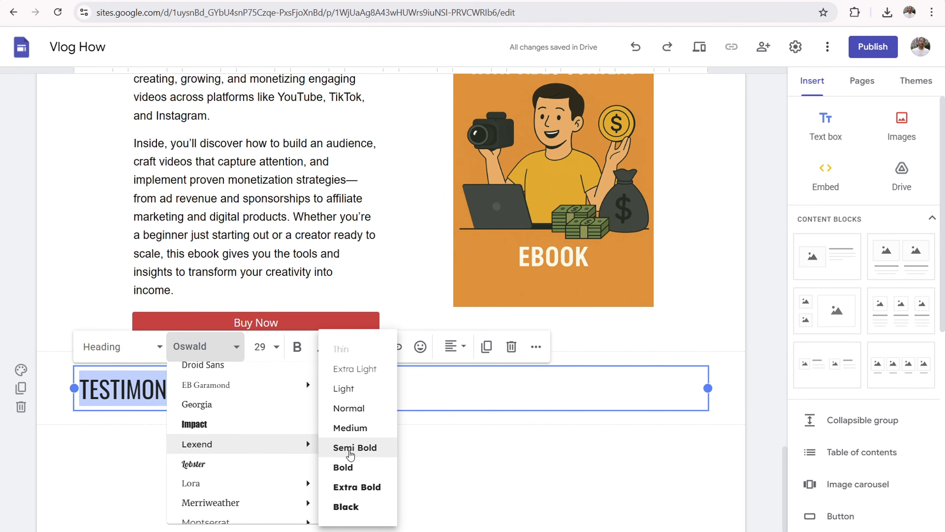
click(350, 448)
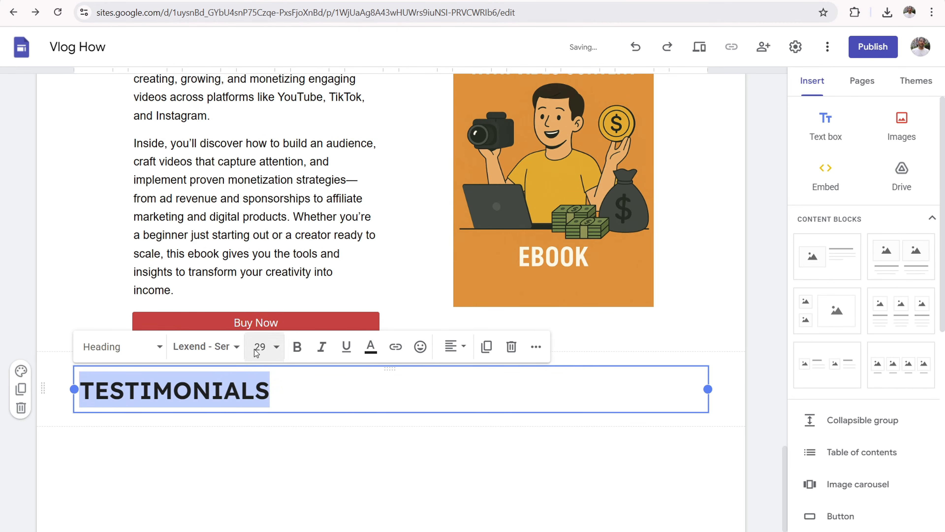
Step: Set the Testimonials heading to font size 24 and centre it
click(264, 347)
text(24)
key(Return)
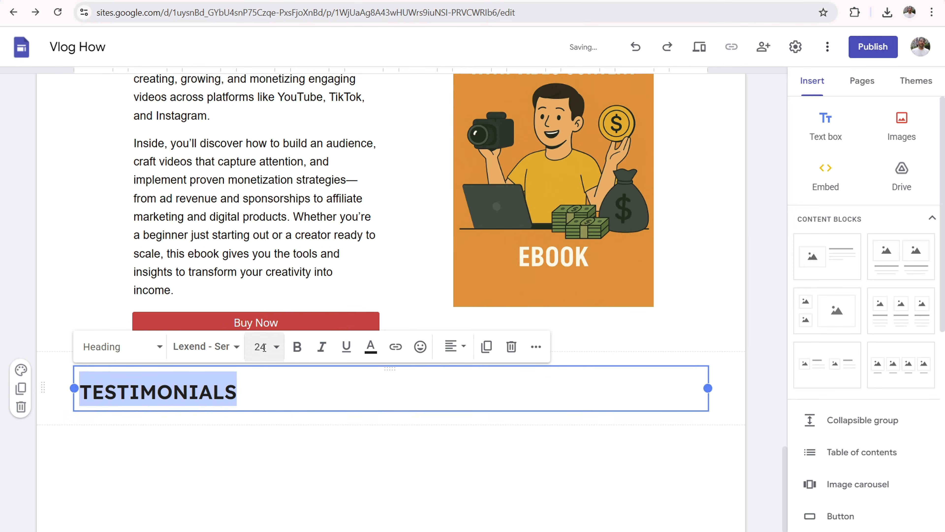
click(462, 348)
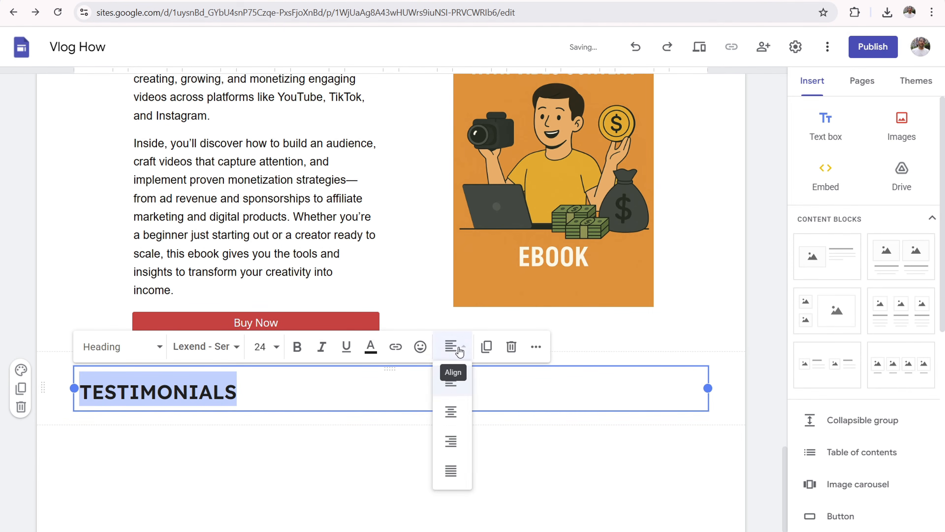
click(460, 420)
click(472, 444)
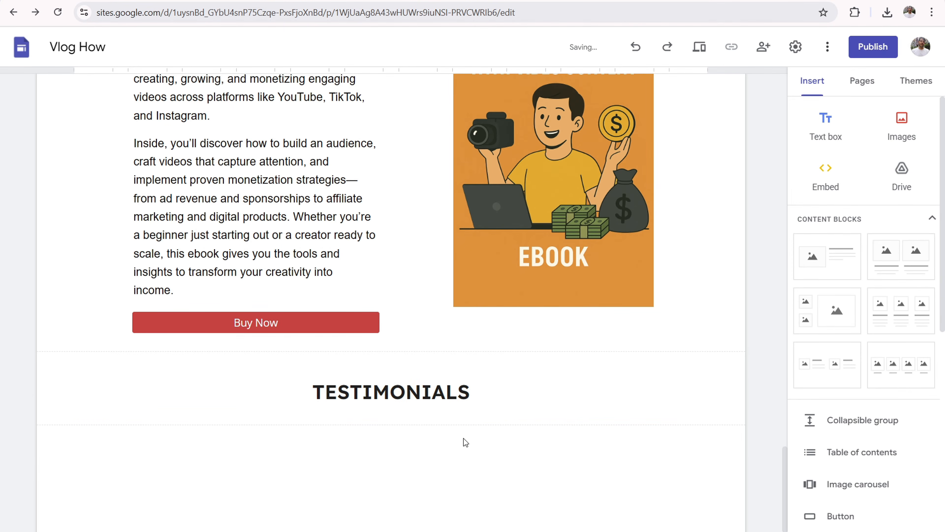
Step: Start embedding web content below the Testimonials heading, look at the embed code option, and return to embedding by URL
scroll(315, 452, down, 1)
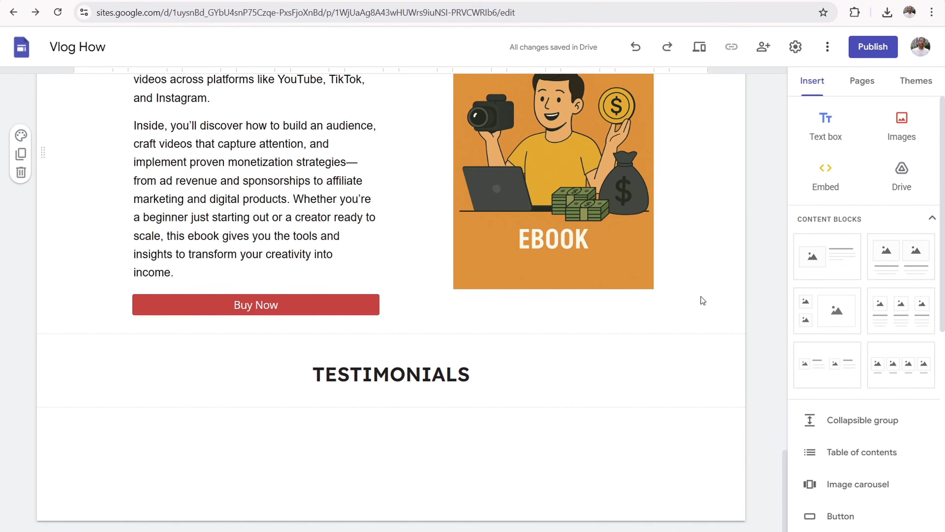
click(824, 177)
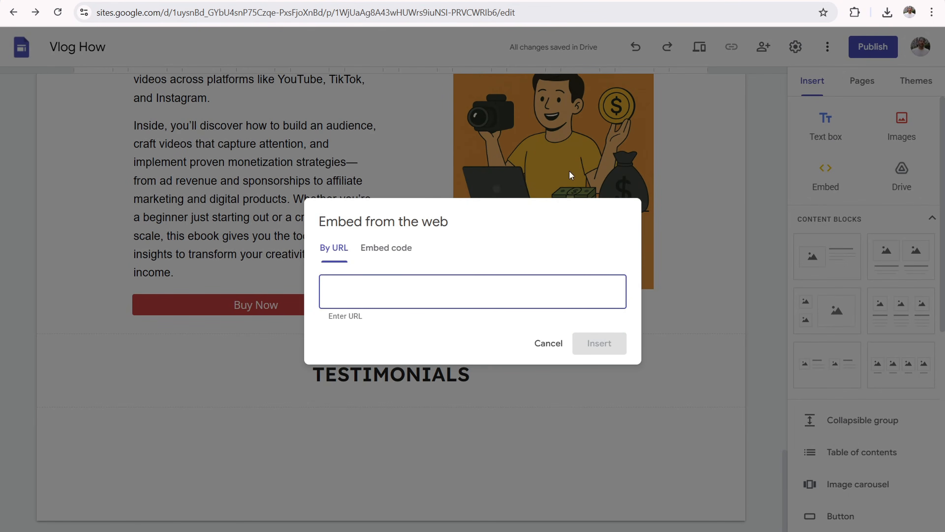
click(388, 256)
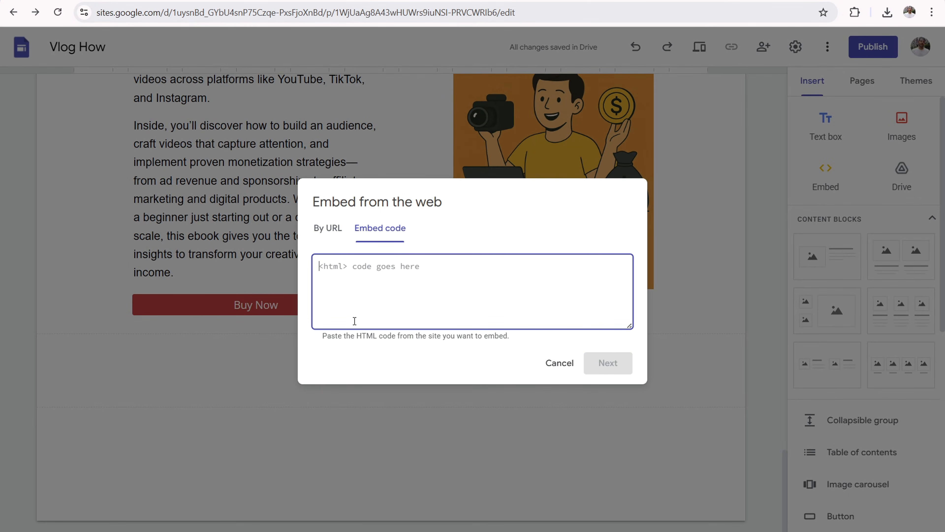
click(327, 229)
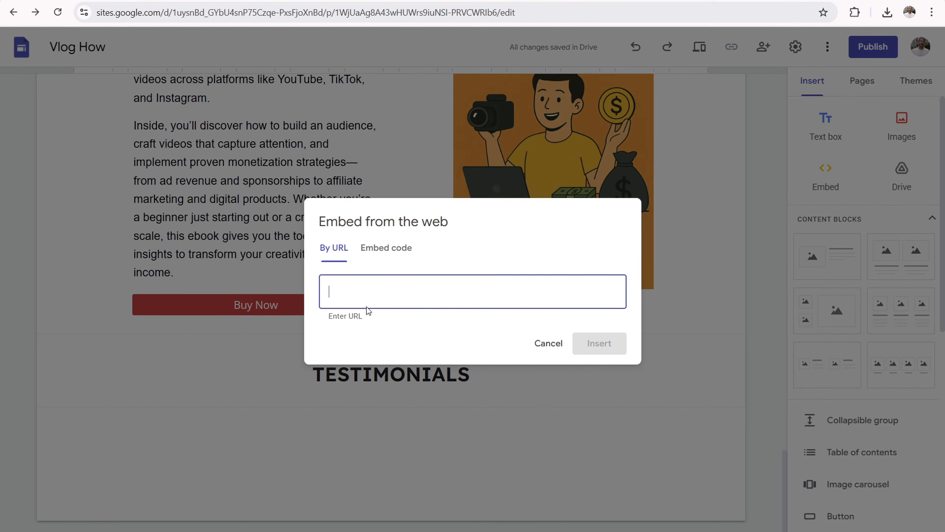
Step: Switch to Google Maps and copy the share link of the first review shown for Dolphy Cafe
key(ctrl+Tab)
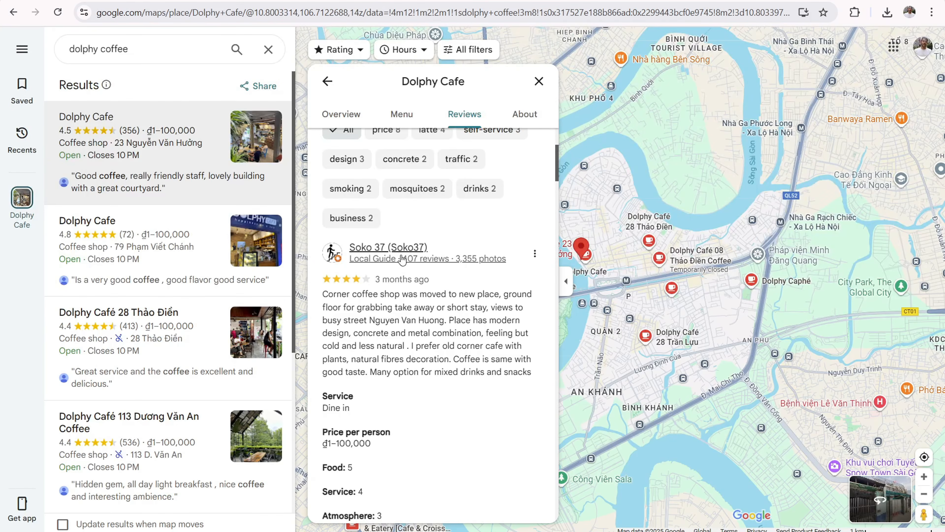
click(535, 254)
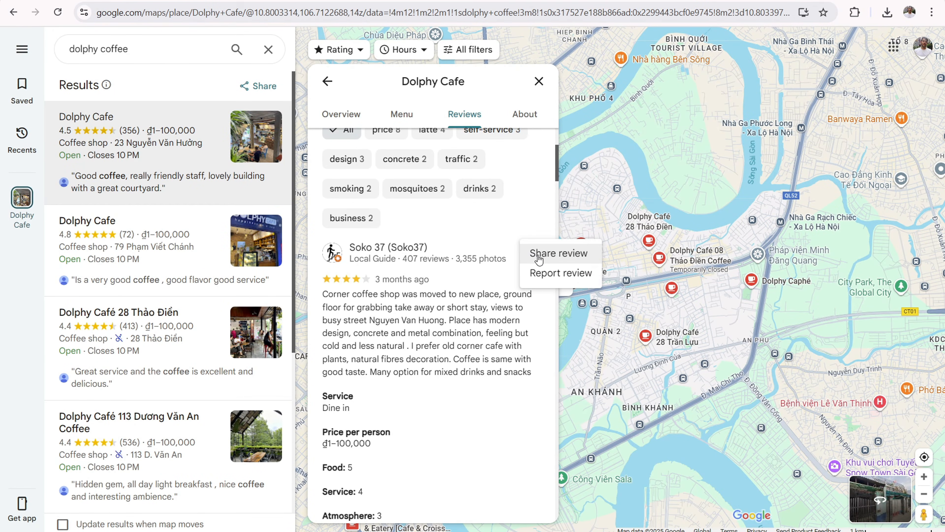
click(543, 254)
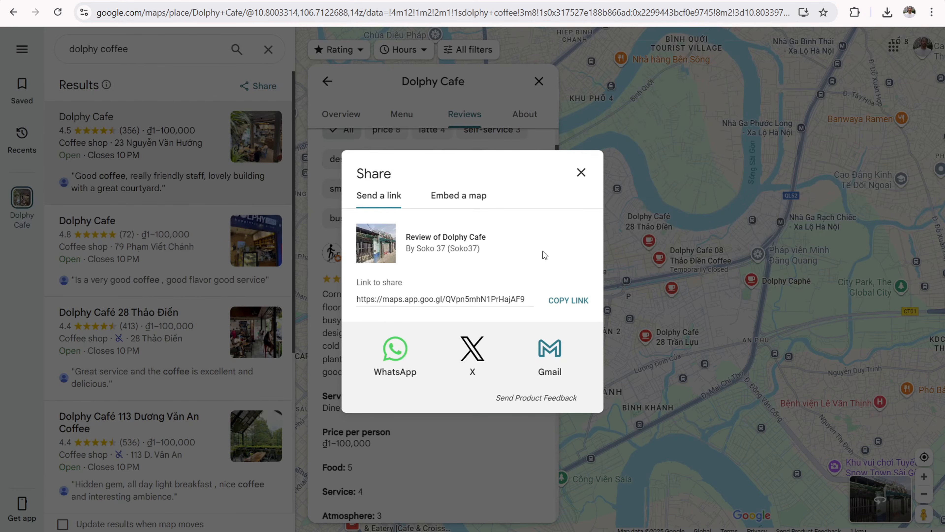
click(568, 301)
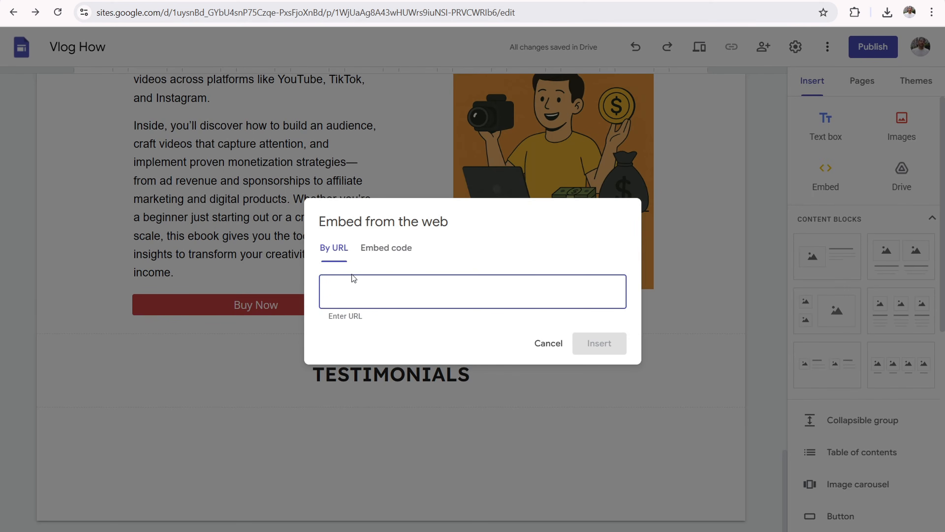
Step: Embed the copied Google Maps review link by URL below the Testimonials heading and look over the inserted card
right_click(355, 288)
click(376, 148)
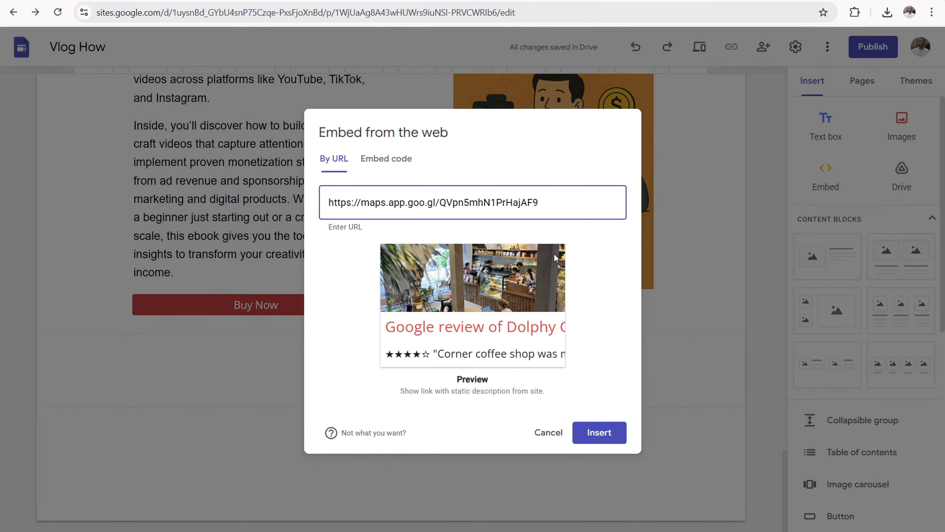
click(599, 433)
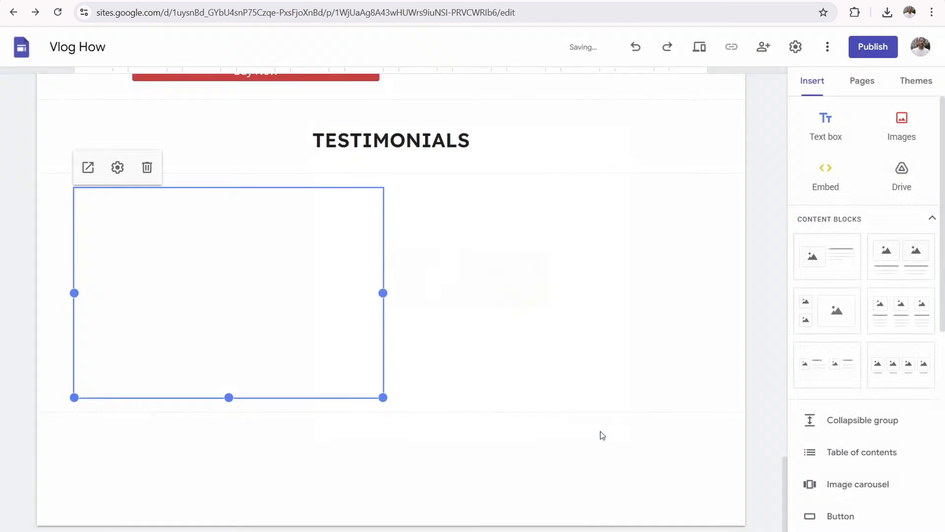
scroll(265, 262, down, 10)
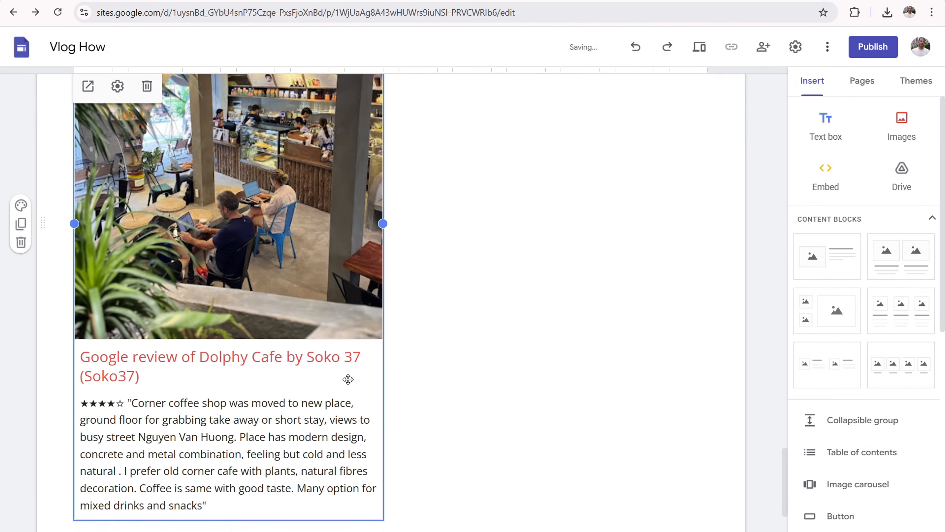
Step: Narrow the embedded review card to about a third of the page width and try hiding its image in the link card settings
drag(381, 109, 275, 148)
scroll(229, 341, up, 5)
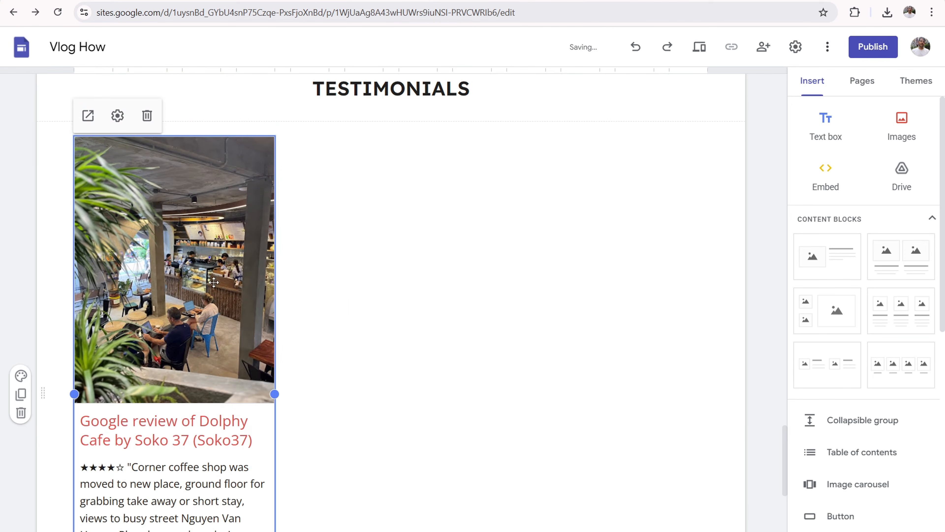
click(117, 115)
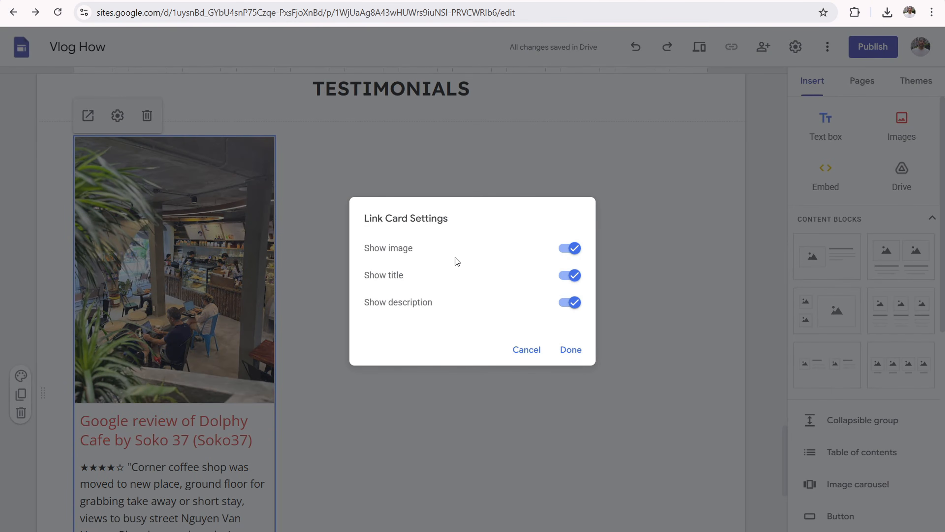
click(569, 248)
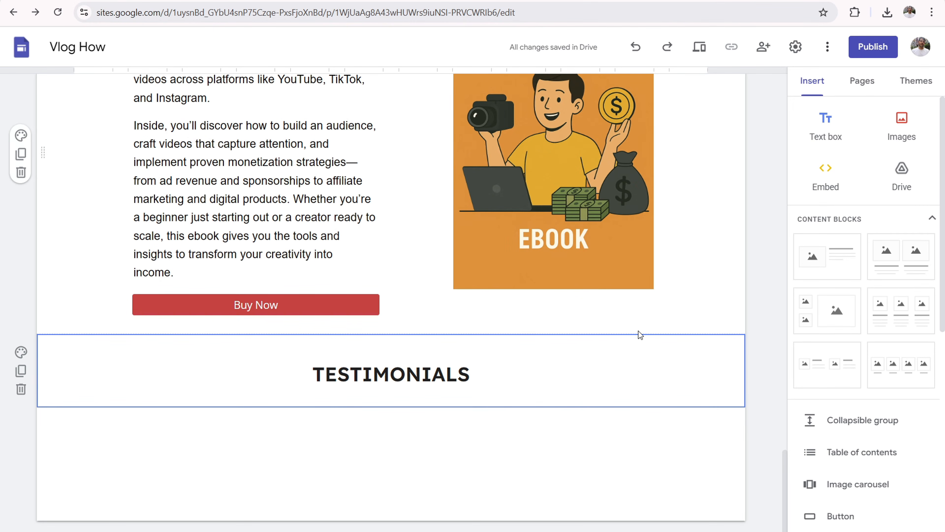
Step: Insert the content block with two images and side text below the Testimonials heading, and upload the bearded man's portrait into the first image
click(821, 368)
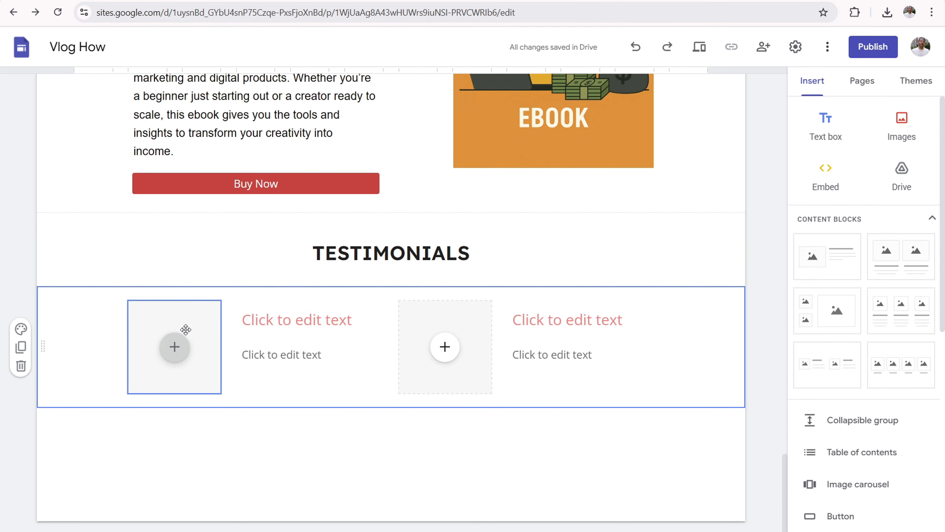
click(181, 354)
click(206, 373)
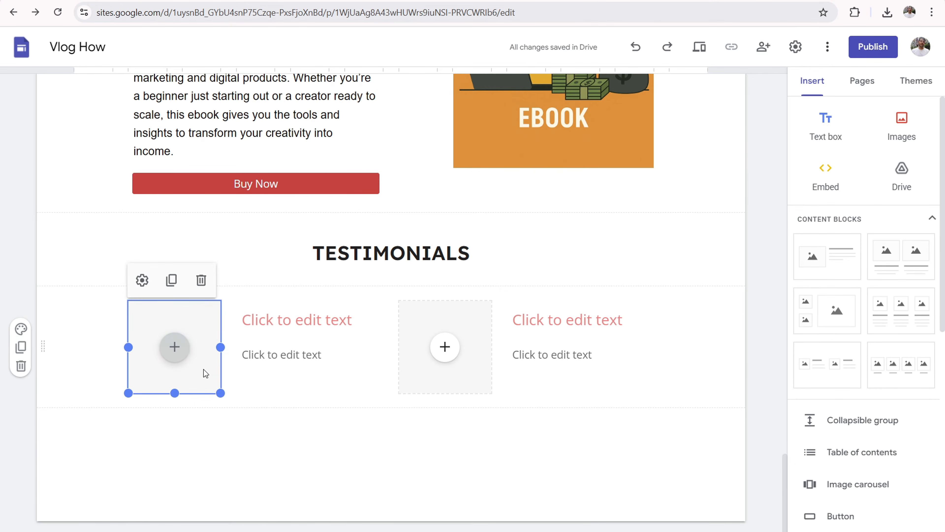
click(286, 90)
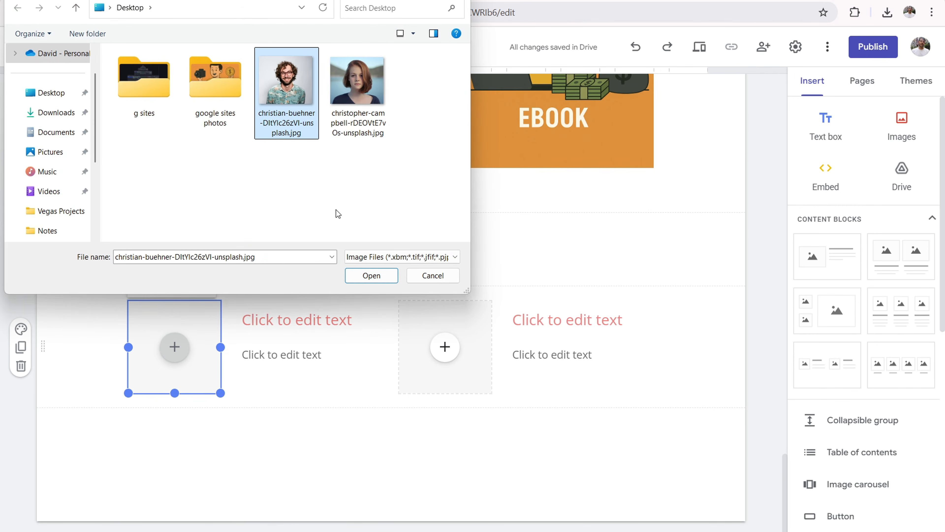
click(371, 275)
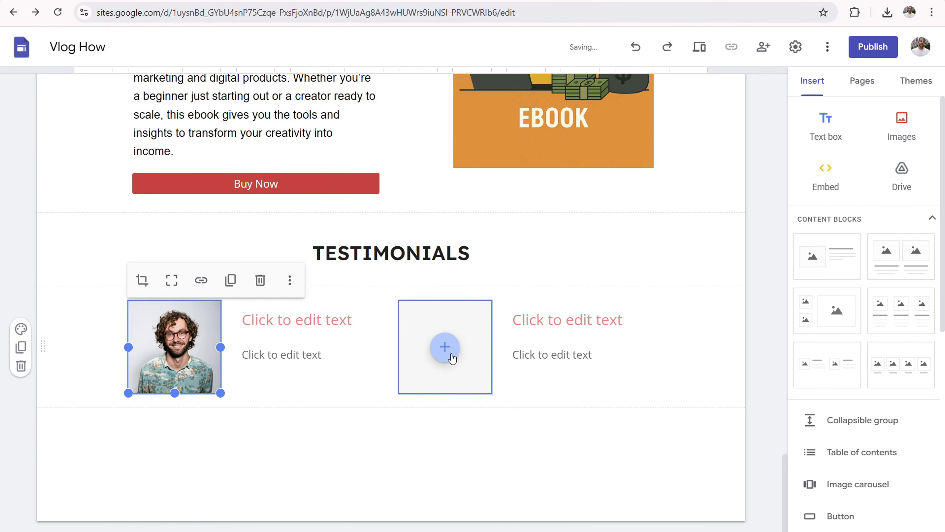
Step: Upload the red-haired woman's portrait from the Desktop into the second image placeholder of the testimonial block
click(445, 347)
click(481, 372)
click(369, 82)
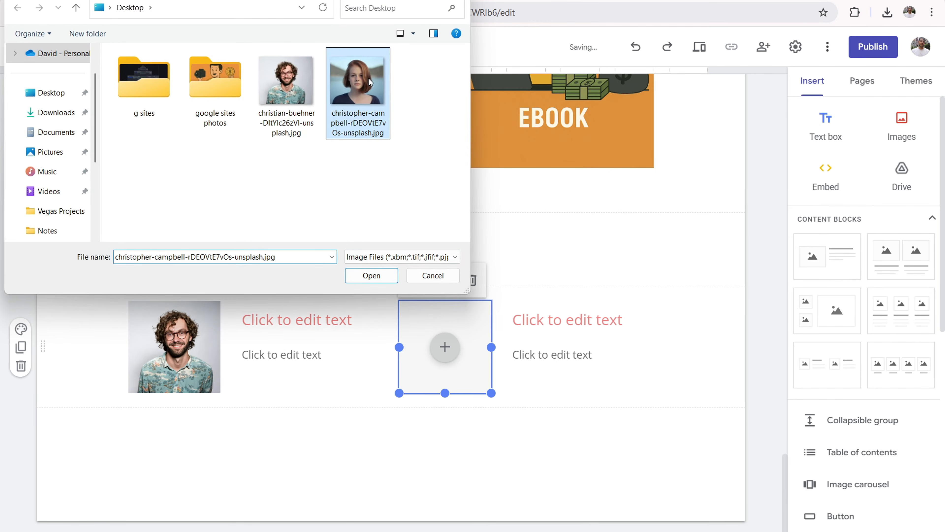
click(383, 276)
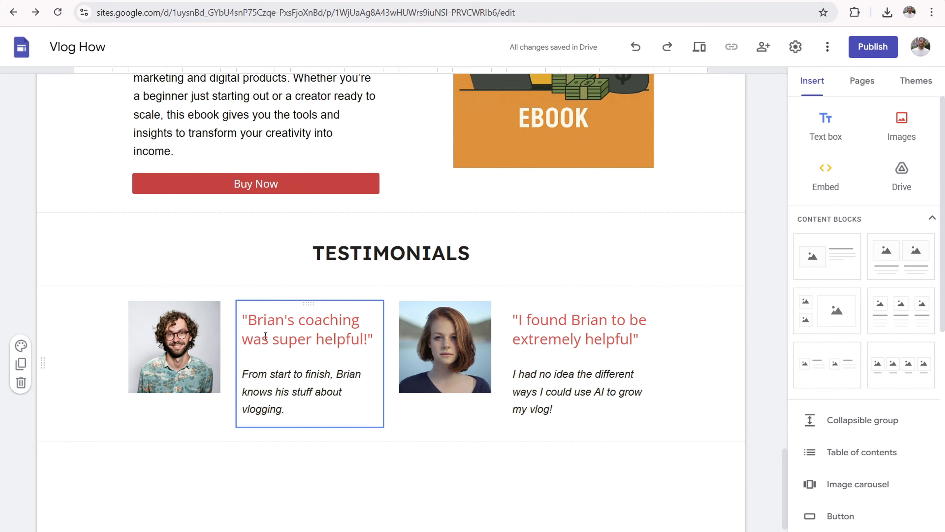
drag(259, 375, 286, 397)
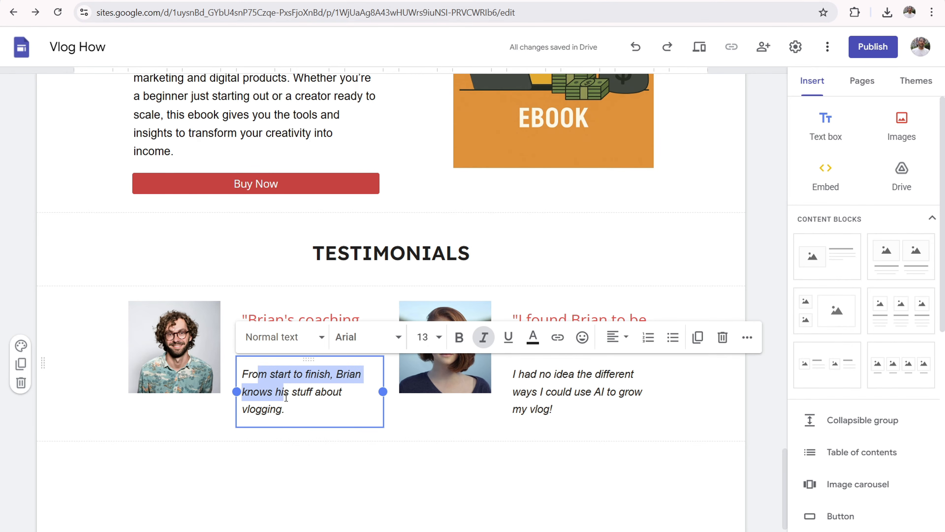
click(321, 389)
click(474, 458)
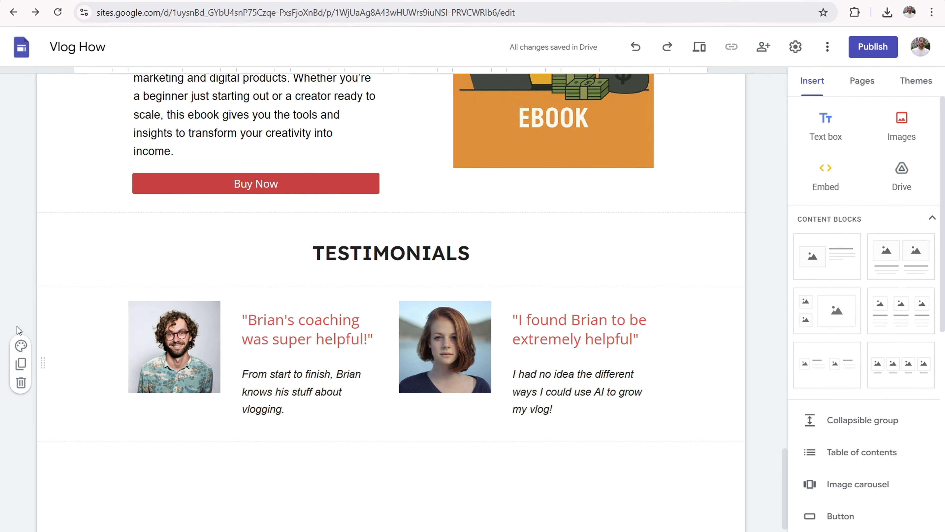
Step: Try section colour Style 3 on the testimonial block and on the Testimonials heading section
click(22, 347)
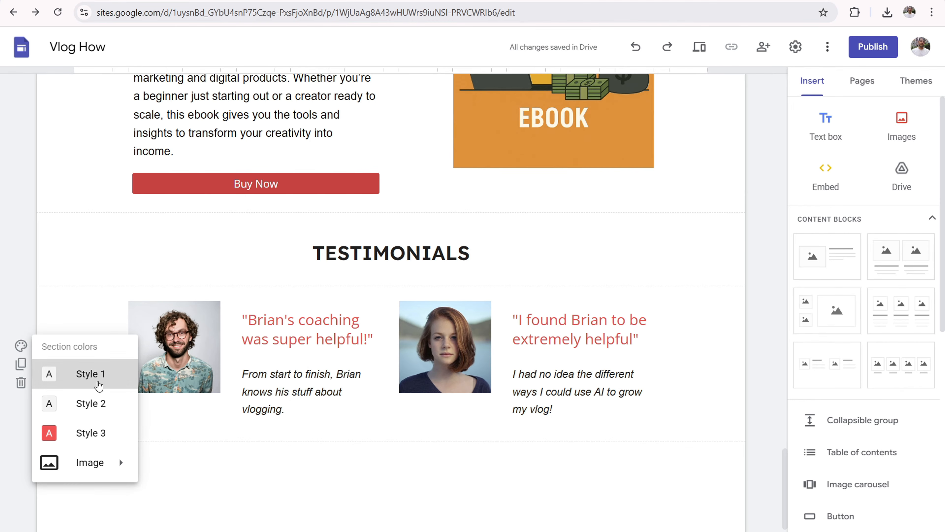
click(97, 423)
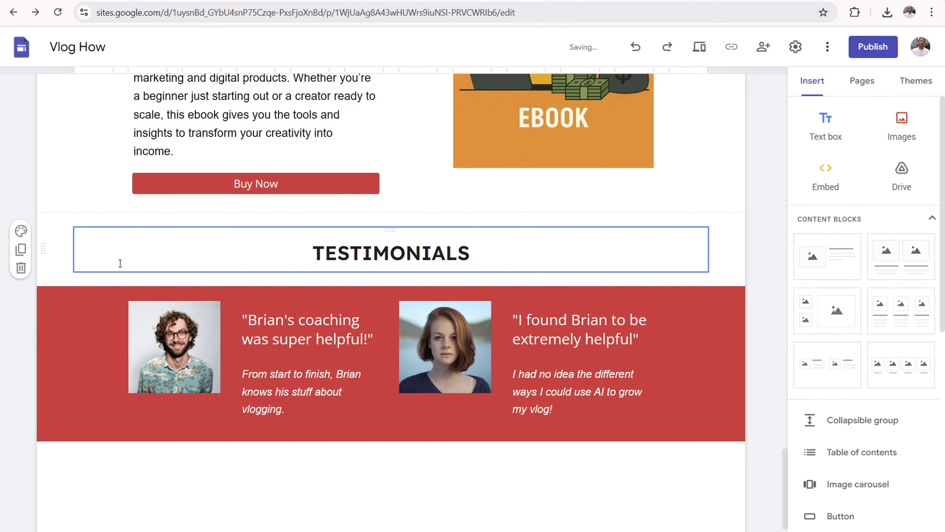
click(21, 231)
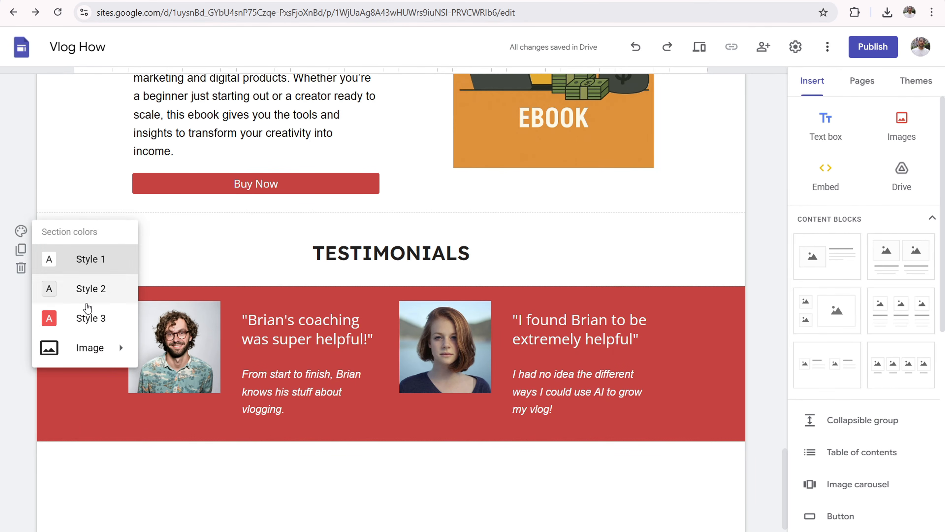
click(80, 317)
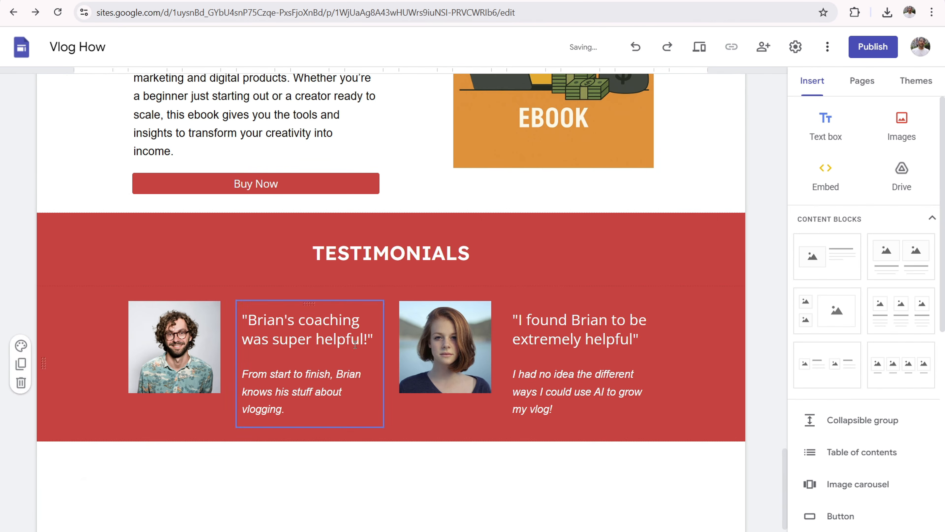
Step: Set the section colours of the Testimonials heading and the testimonial block below it to Style 2
scroll(346, 341, up, 15)
scroll(345, 341, up, 10)
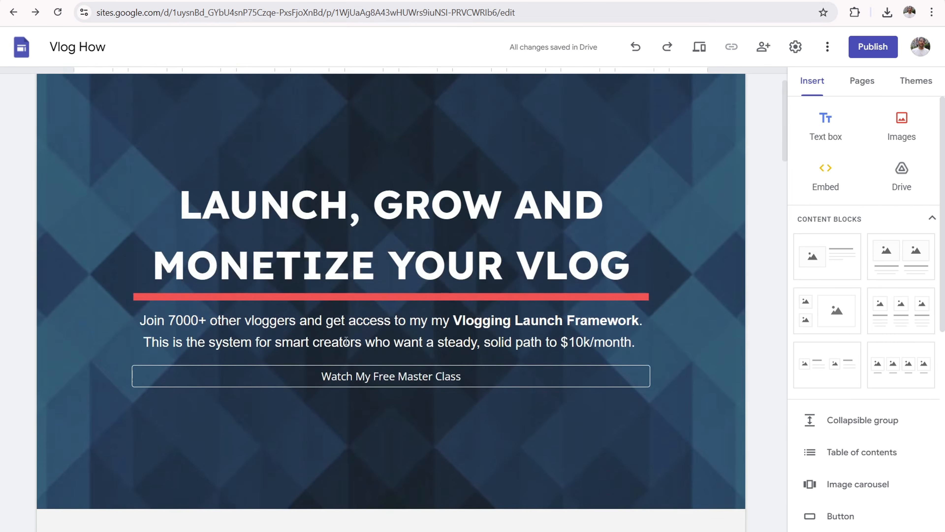
scroll(343, 335, down, 8)
scroll(343, 335, down, 15)
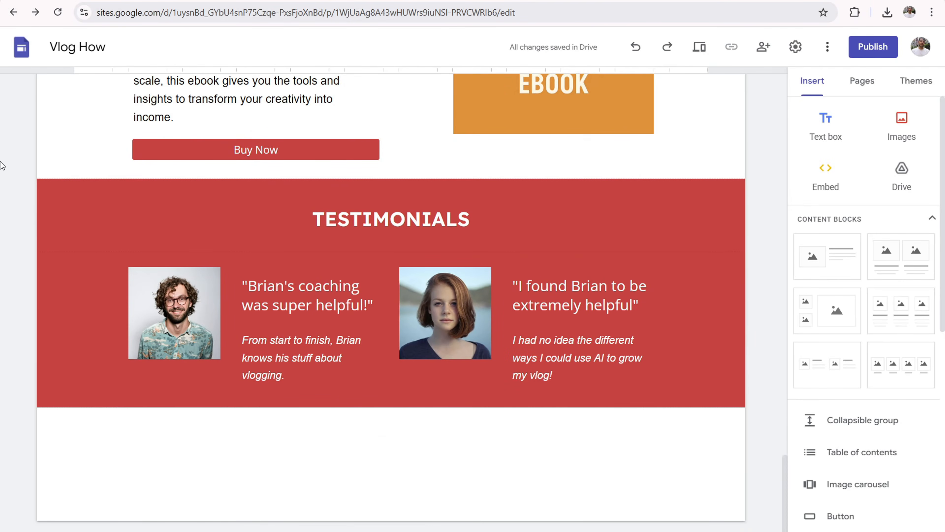
click(20, 197)
click(85, 252)
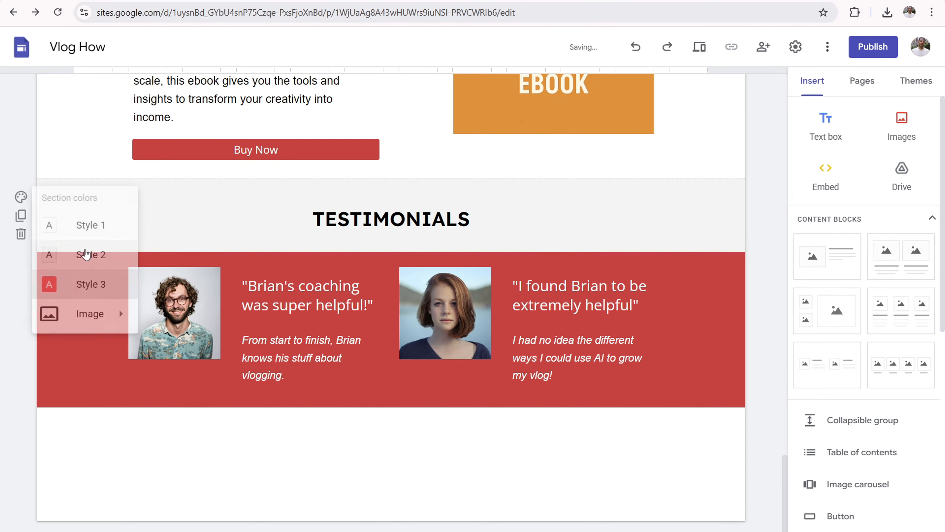
click(21, 311)
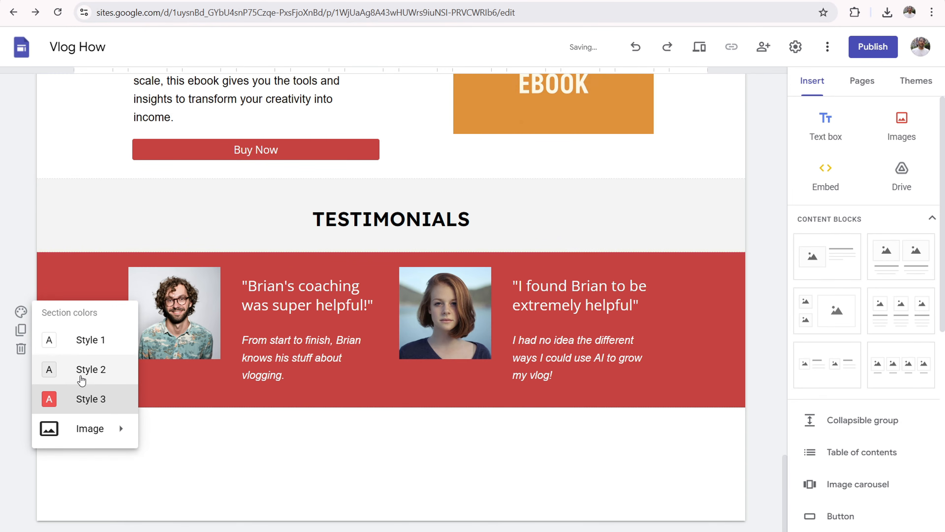
click(83, 374)
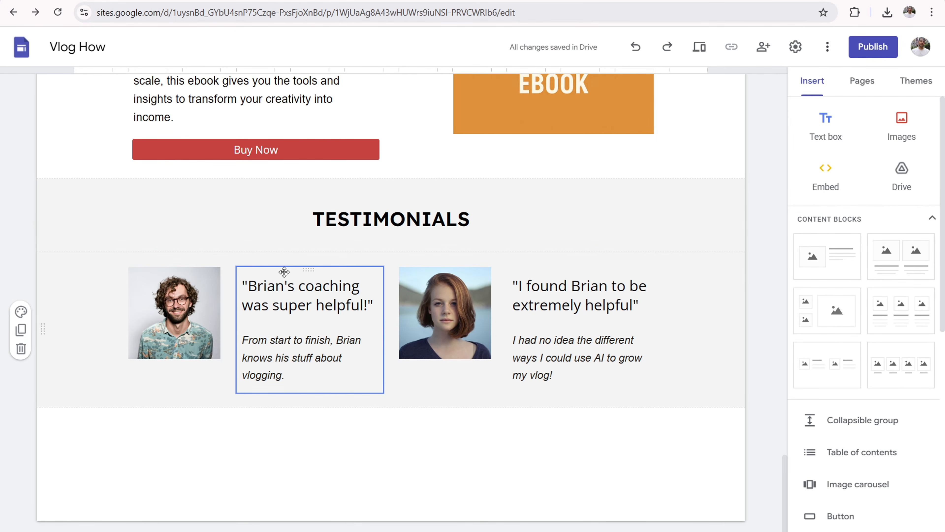
scroll(386, 254, up, 5)
scroll(377, 261, up, 20)
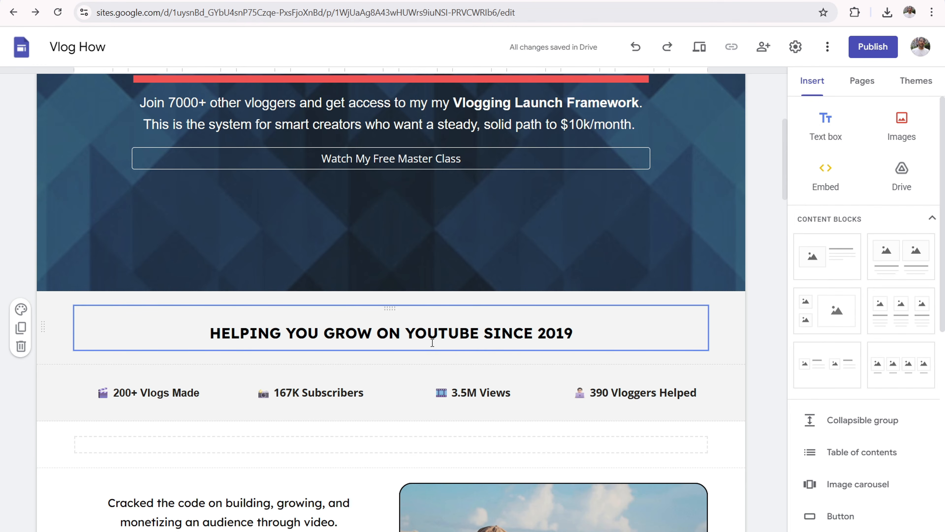
scroll(430, 335, up, 6)
scroll(426, 260, down, 20)
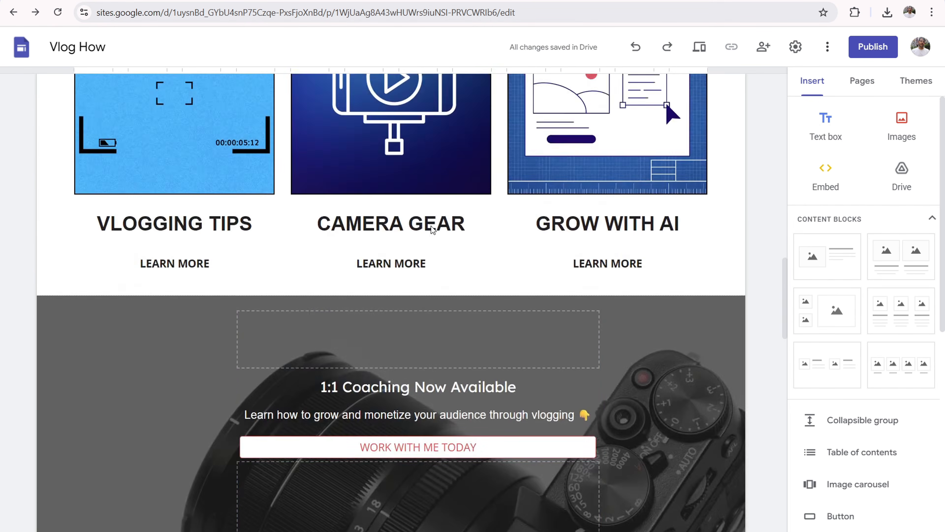
scroll(431, 226, down, 15)
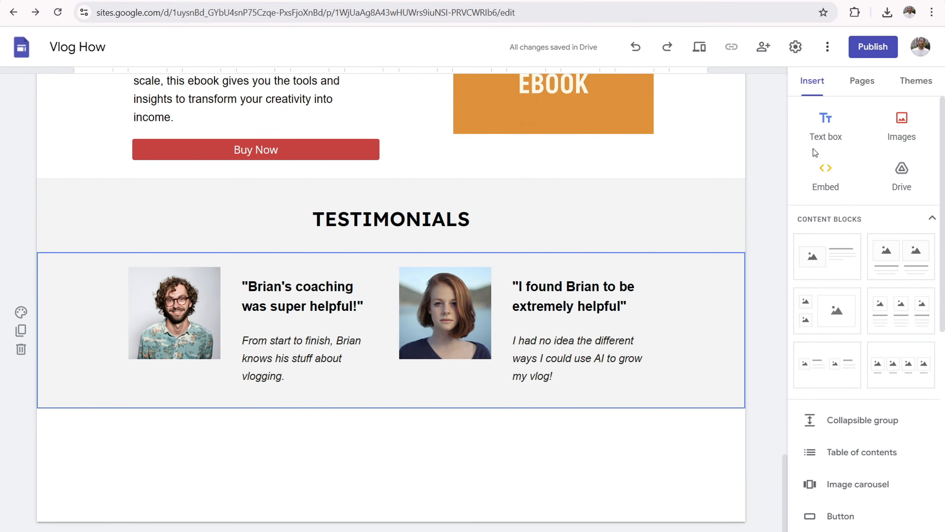
Step: Add a text box below the testimonials, enter "FAQ", and give the text the Heading style
click(830, 122)
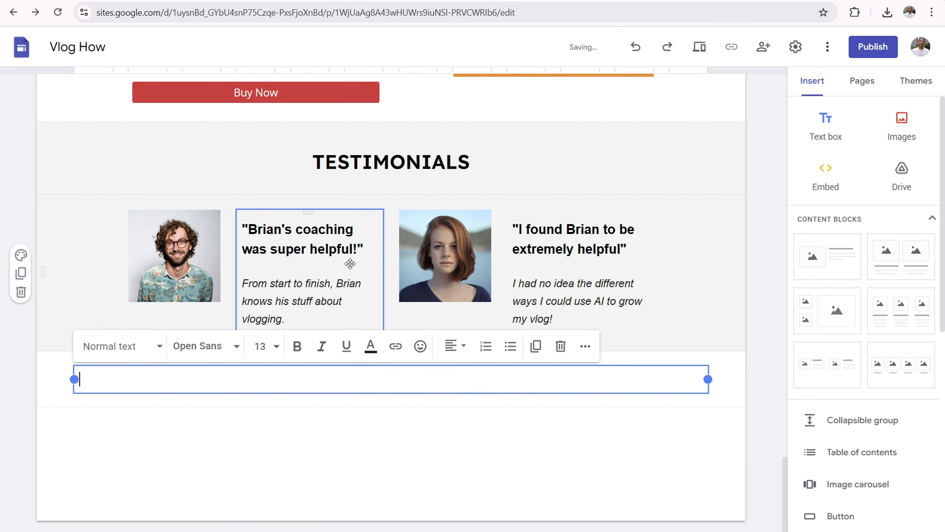
text(FAQ)
drag(107, 379, 78, 382)
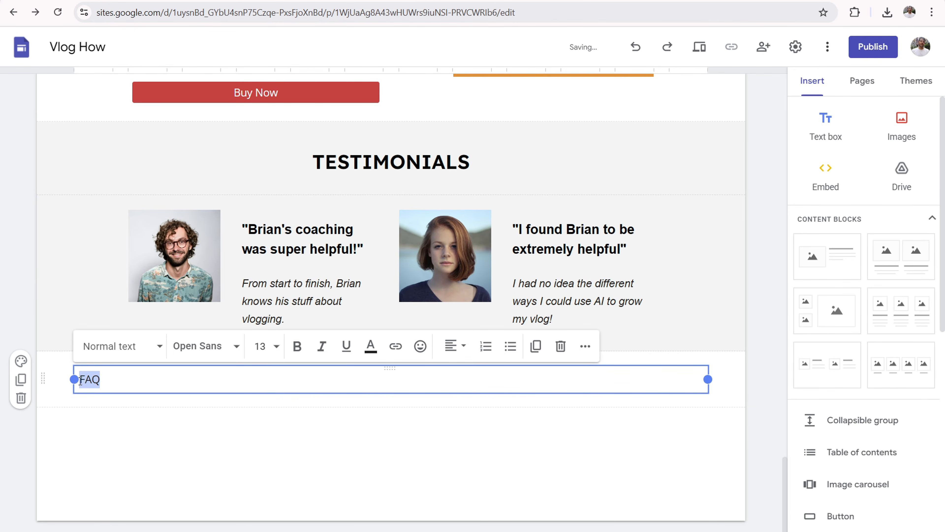
click(128, 349)
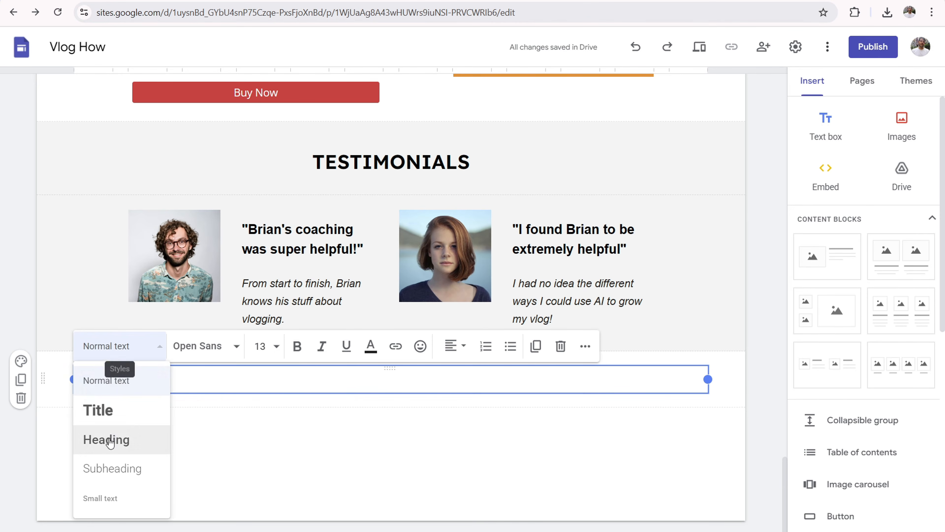
click(139, 433)
Step: Set the font of the FAQ heading to Lexend Semi Bold
click(233, 346)
scroll(226, 437, down, 5)
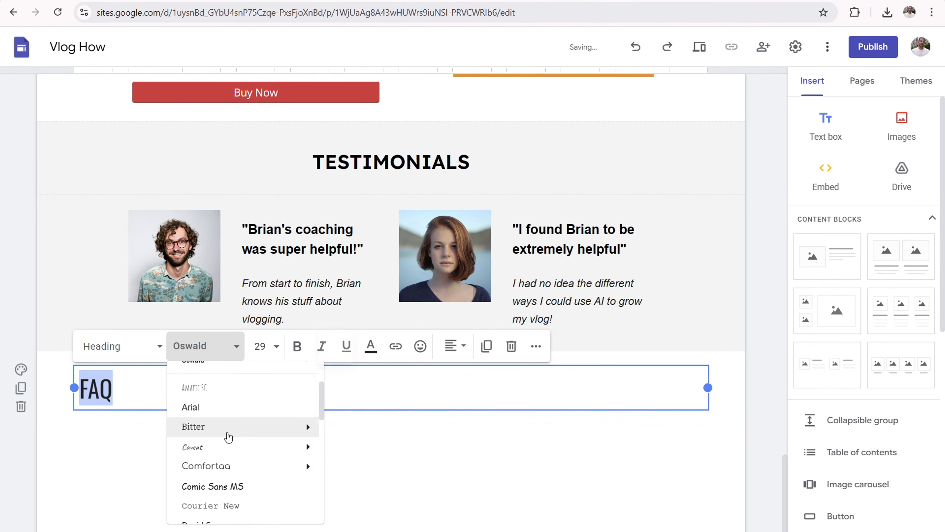
scroll(229, 436, down, 5)
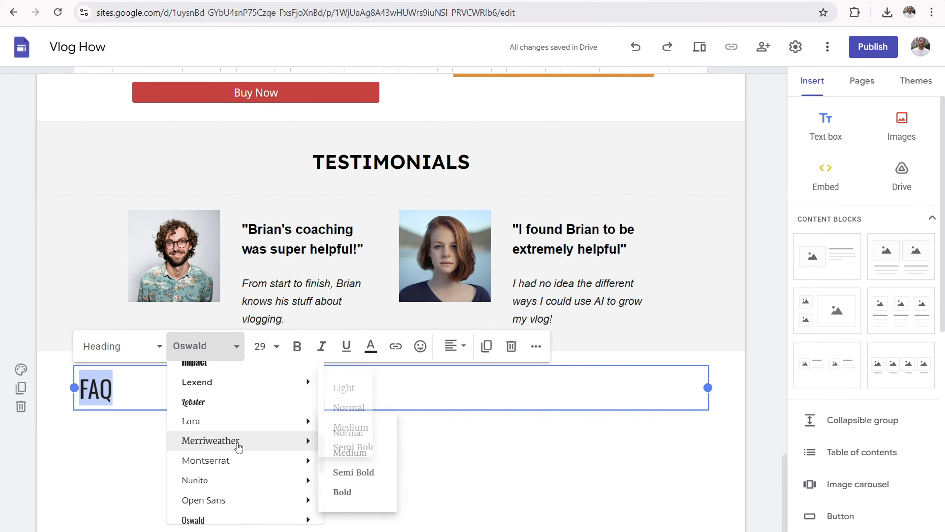
scroll(240, 449, up, 3)
mouse_move(274, 444)
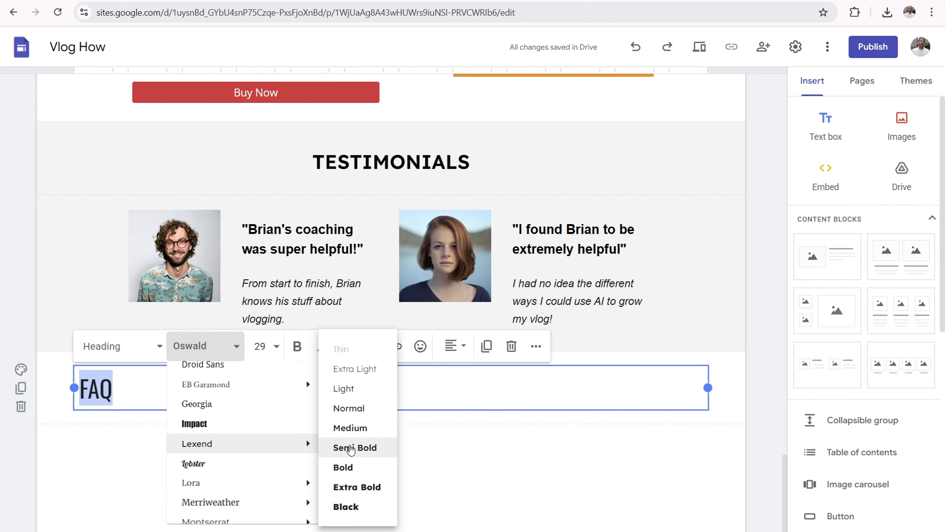
click(352, 449)
Step: Set the FAQ heading's font size to 25 and centre-align it
click(268, 345)
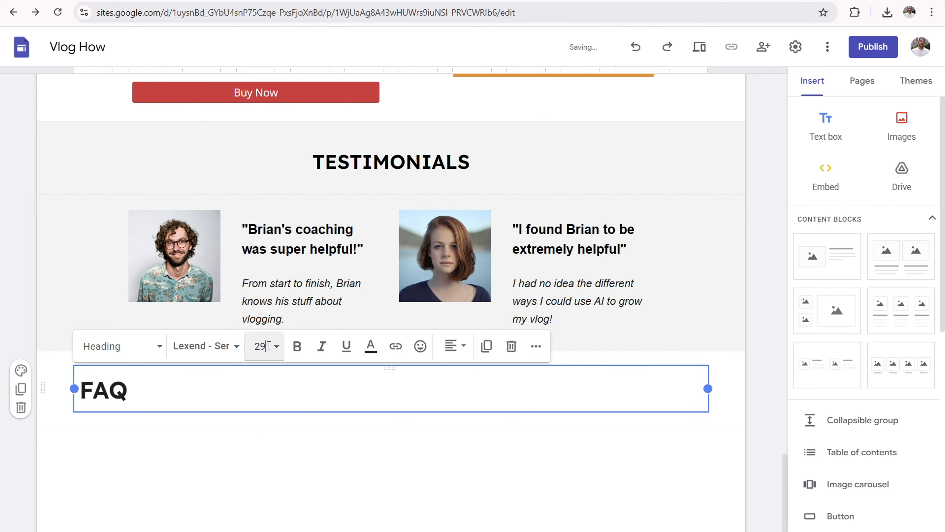
text(25)
key(Return)
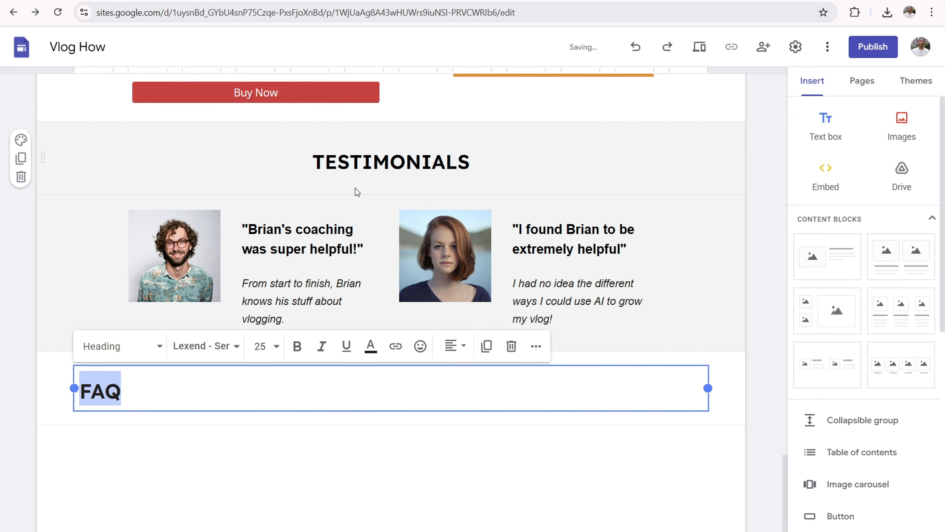
click(362, 164)
click(155, 392)
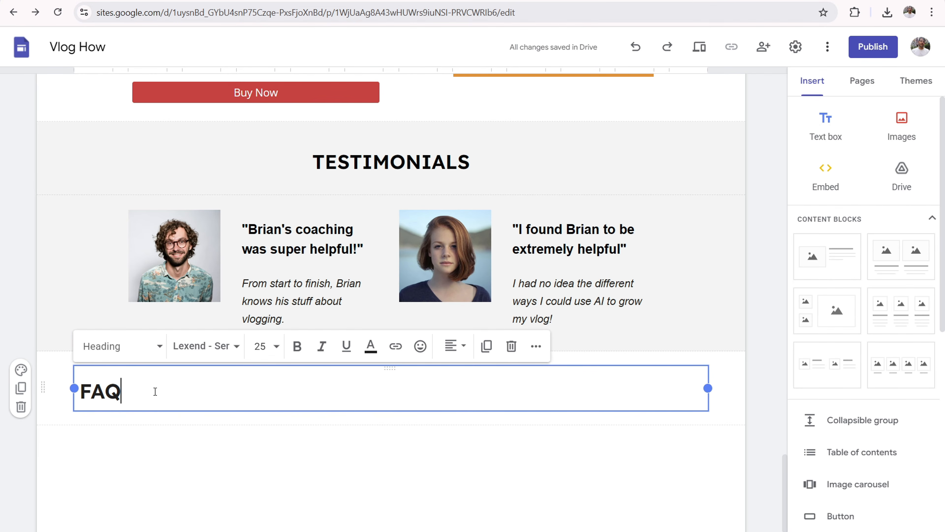
click(454, 345)
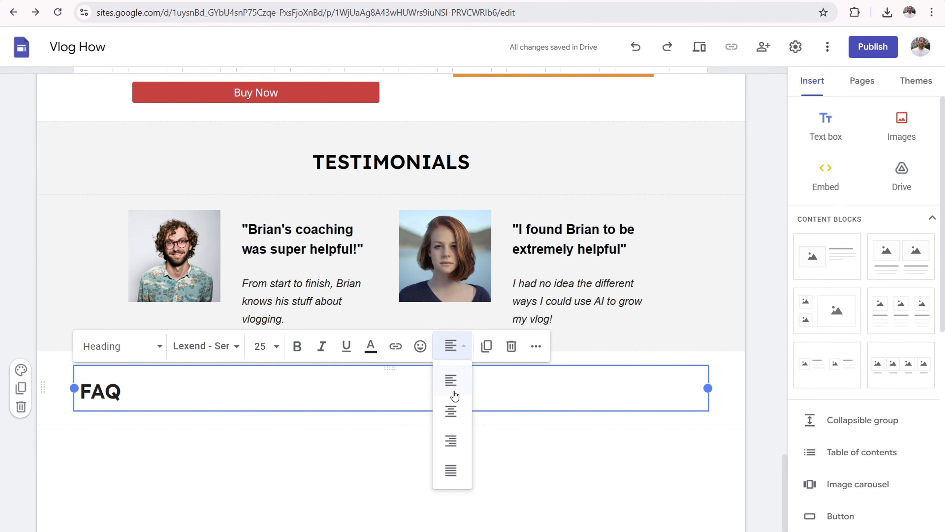
click(455, 411)
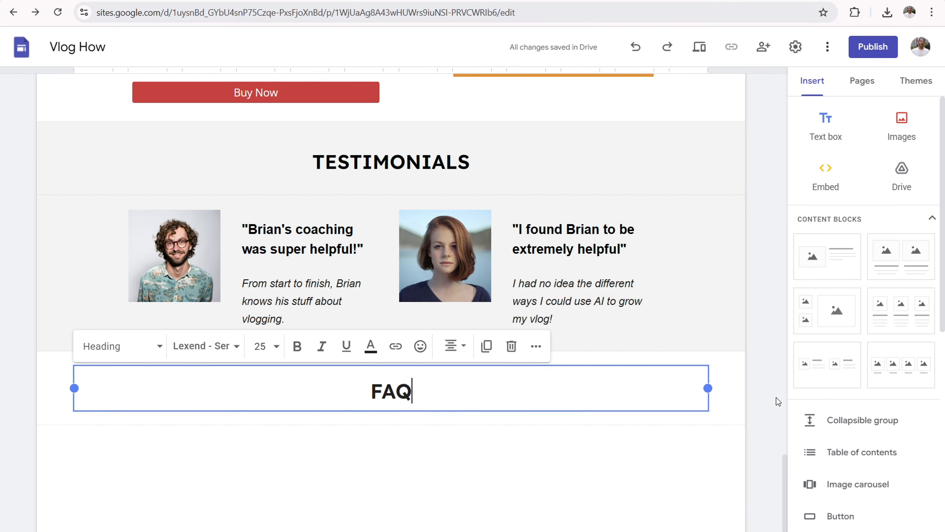
Step: Add a collapsible group below the FAQ heading with the title "QUESTION 1" and the body text "Answer"
scroll(776, 387, down, 1)
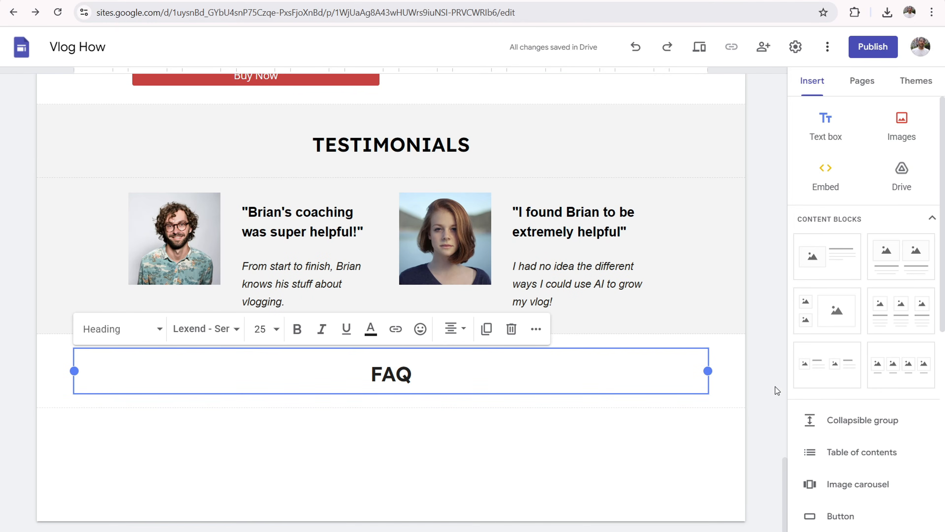
click(838, 424)
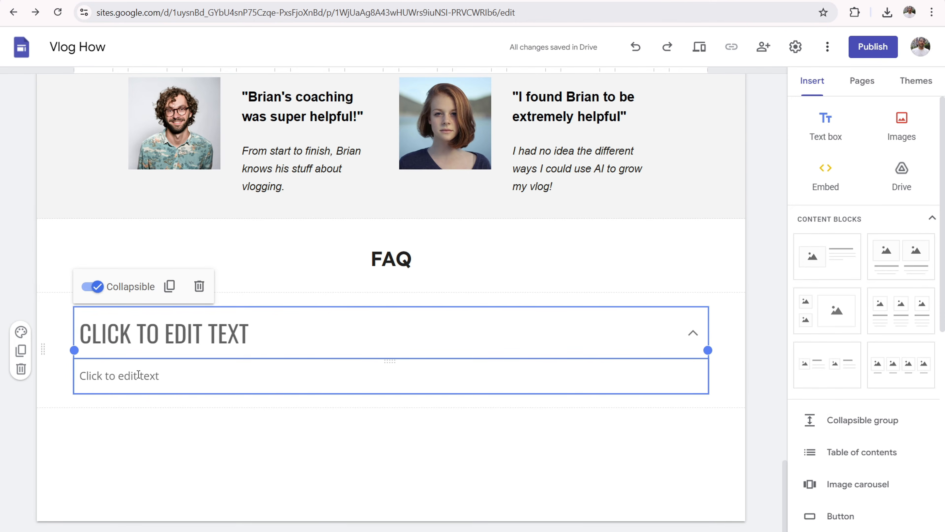
click(163, 335)
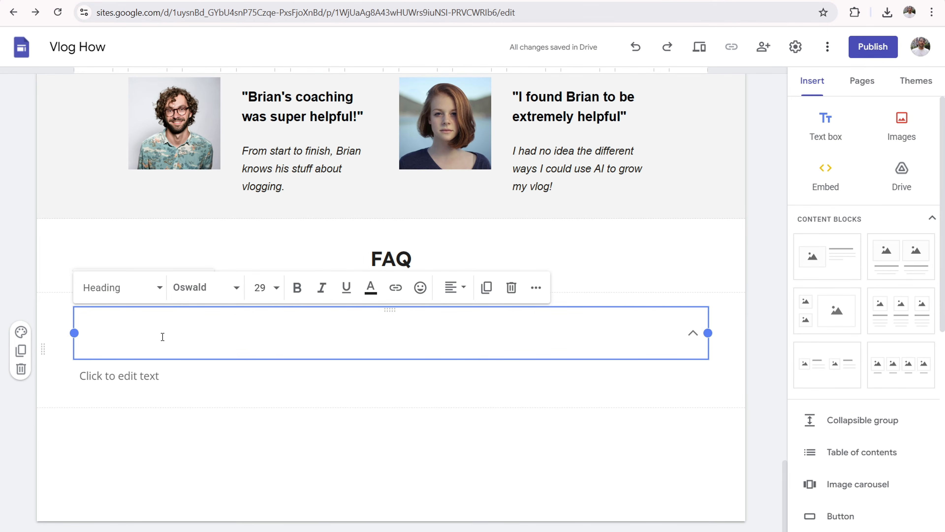
text(QUESTION 1)
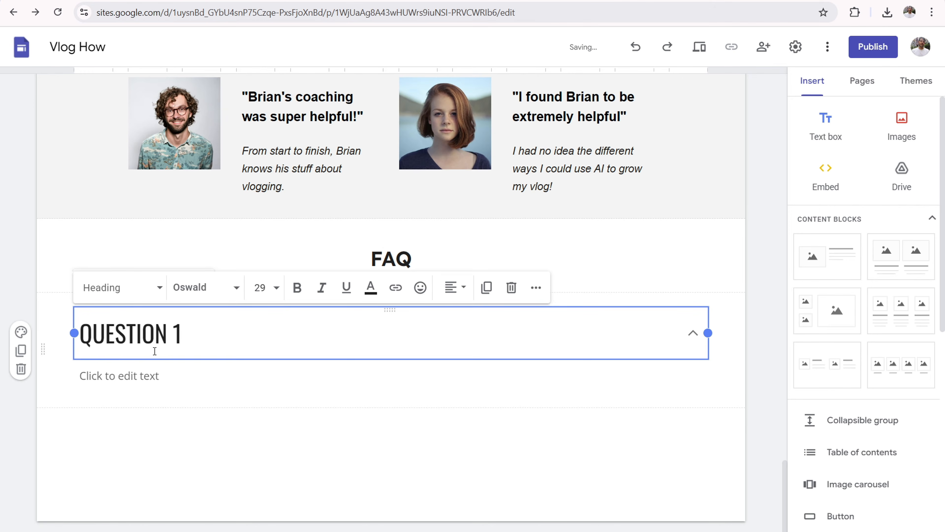
click(165, 375)
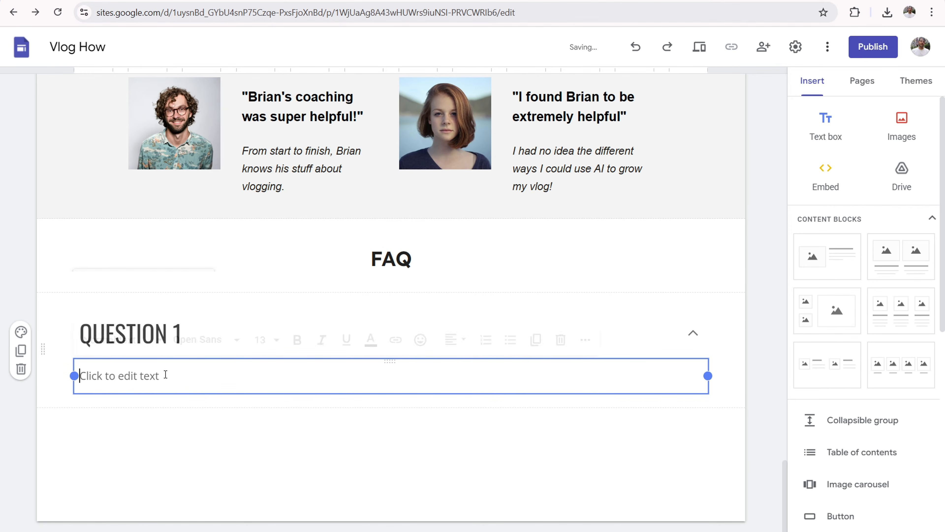
text(Answer)
key(Return)
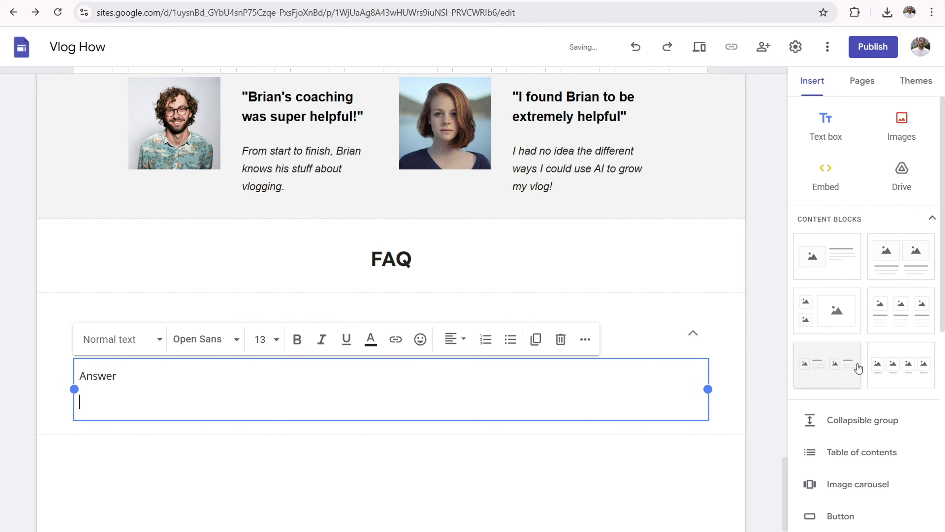
Step: Add a second collapsible group to the FAQ section titled "QUESTION 2" with the body text "Answer"
click(829, 420)
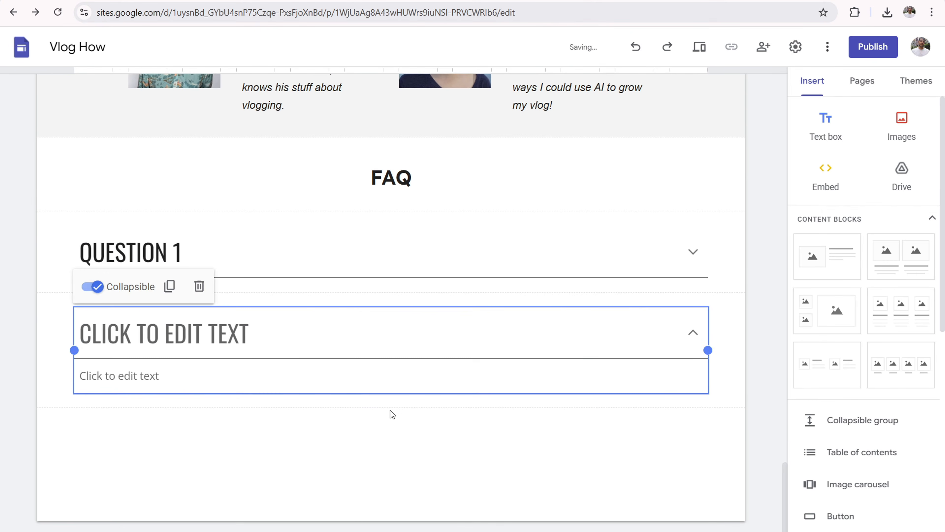
click(245, 340)
text(QUESTION 2)
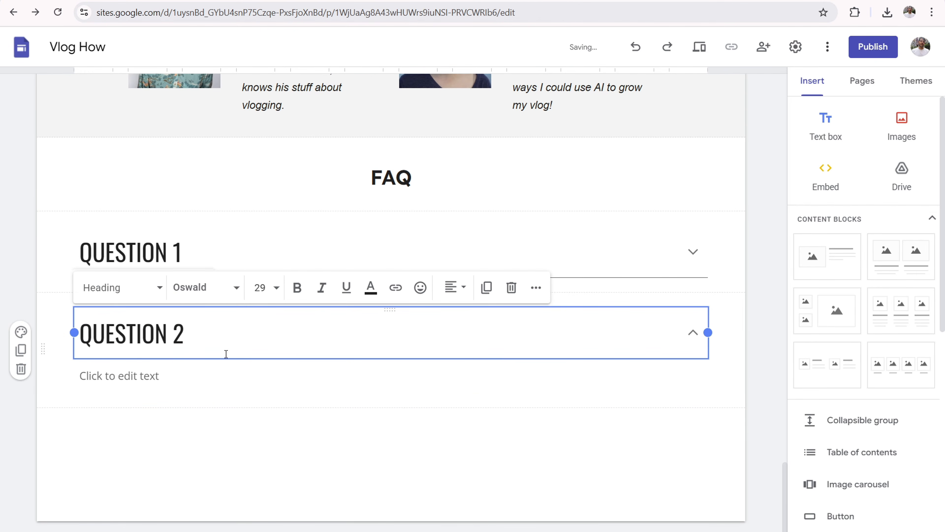
click(192, 374)
text(Answer)
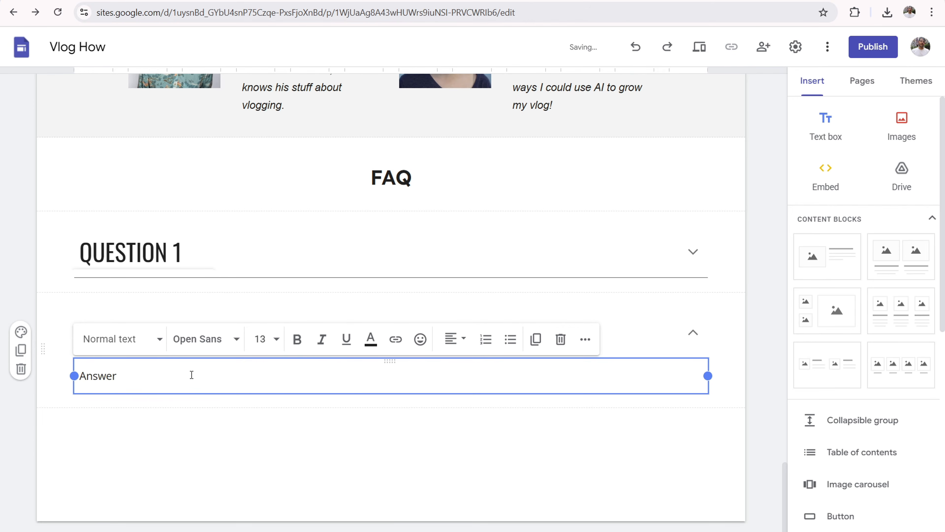
key(Return)
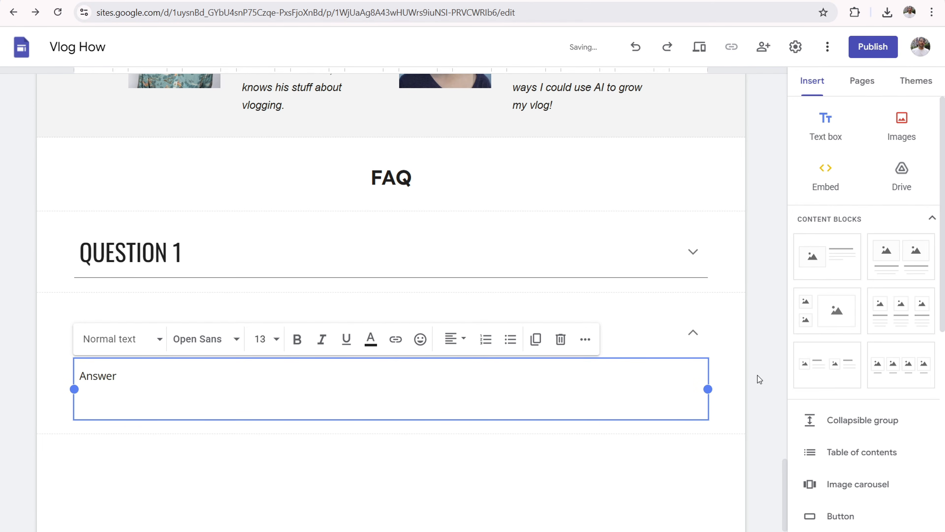
key(BackSpace)
click(368, 418)
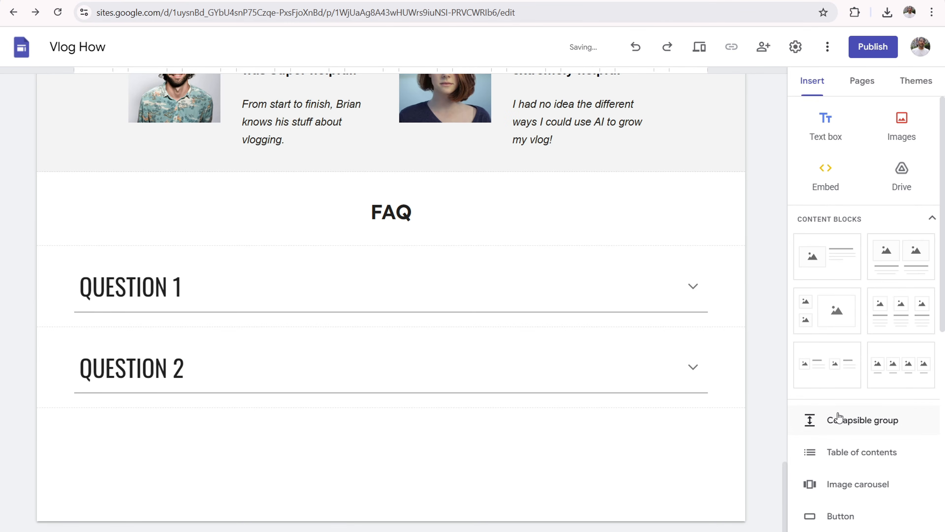
Step: Add a third collapsible group to the FAQ section titled "QUESTION 3" with the body text "Answer"
click(863, 420)
click(228, 333)
text(QUESTION 3)
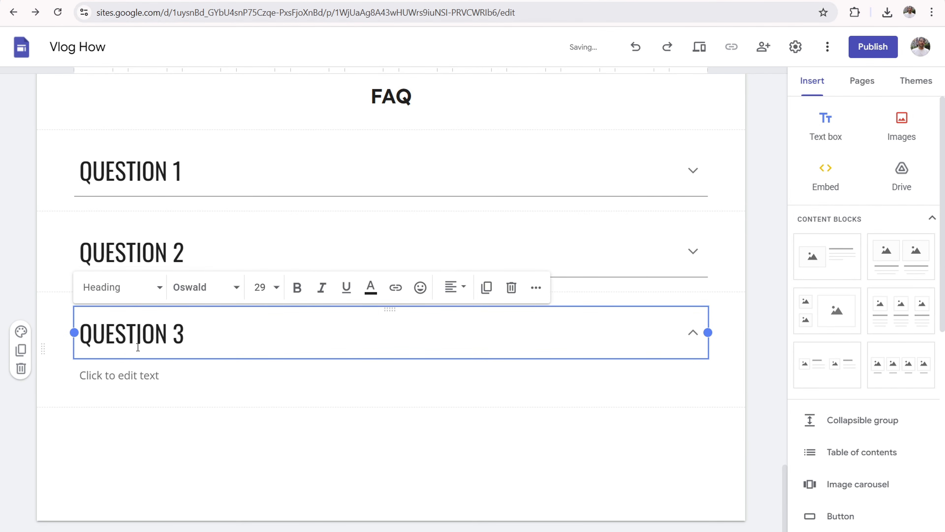
click(138, 376)
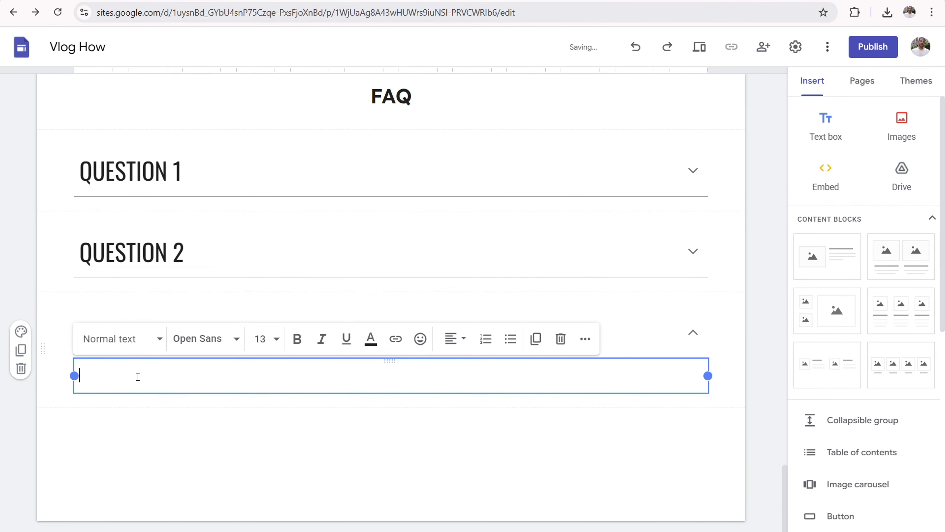
text(Answer)
click(141, 433)
Step: Expand the first FAQ group and set the font of its "QUESTION 1" title to Lexend Normal
click(141, 170)
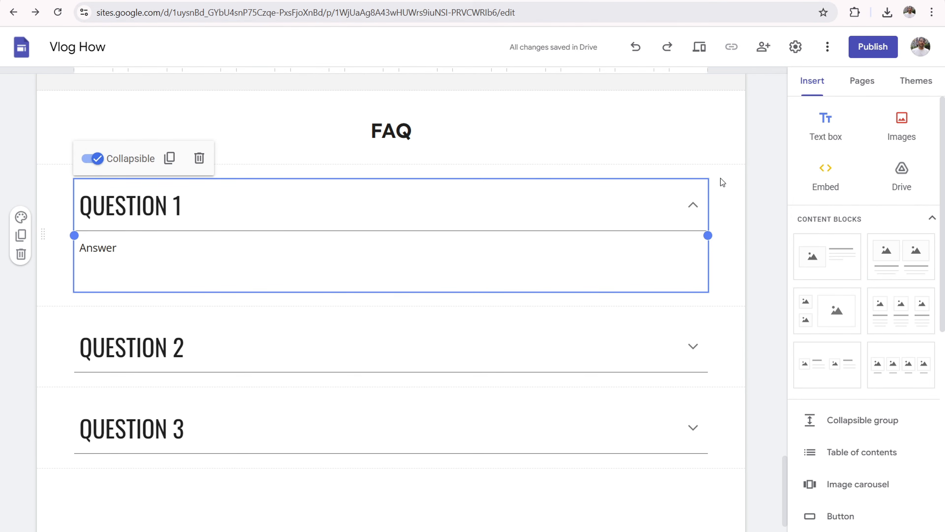
click(750, 188)
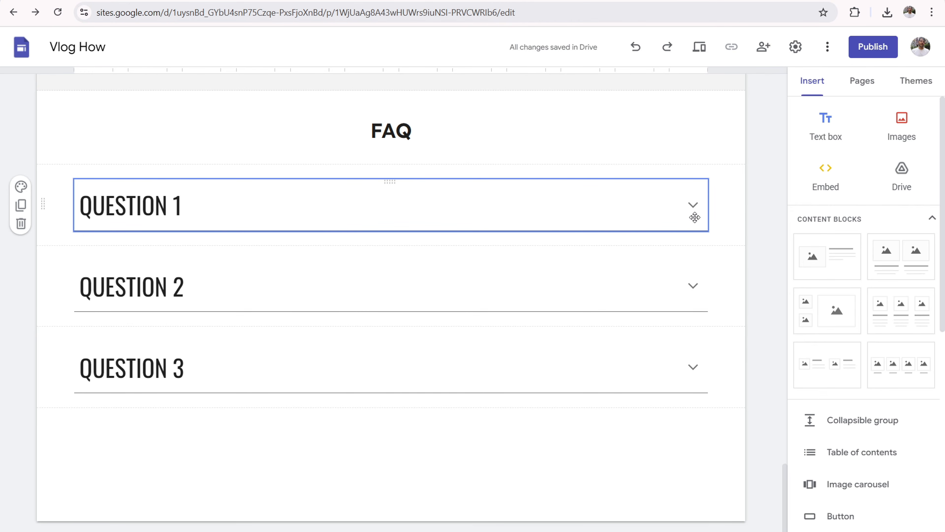
click(136, 205)
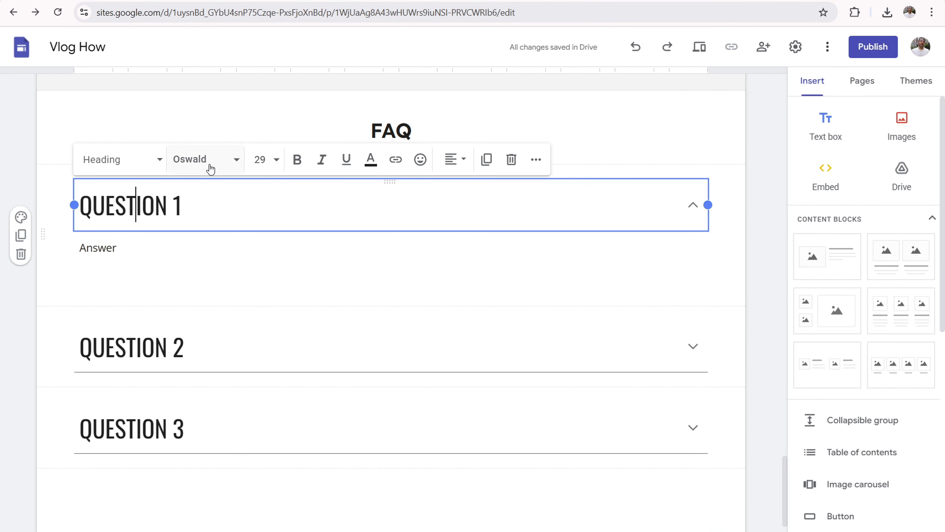
drag(186, 205, 85, 205)
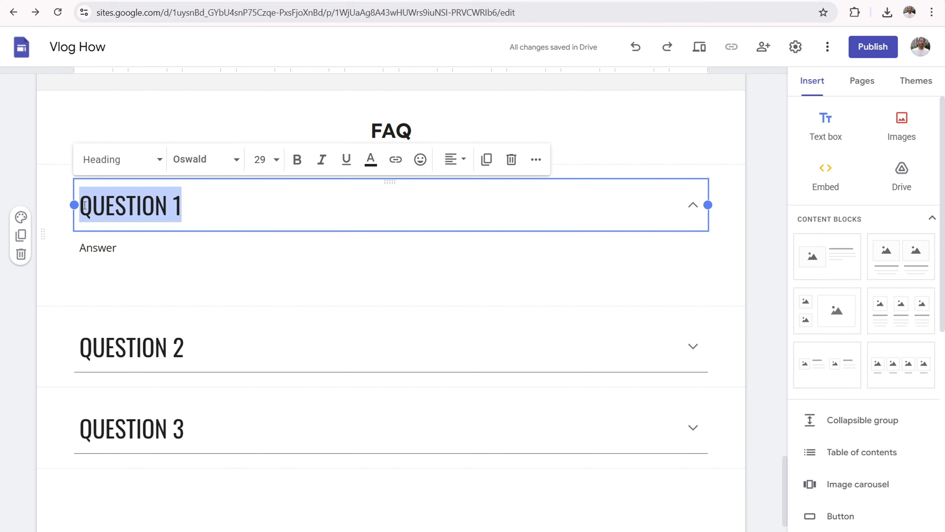
click(232, 162)
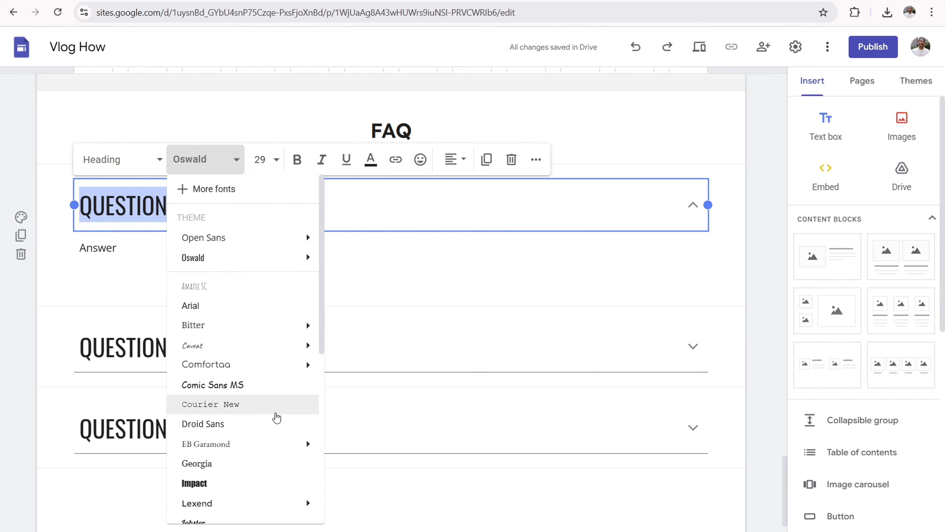
scroll(270, 395, down, 2)
mouse_move(250, 442)
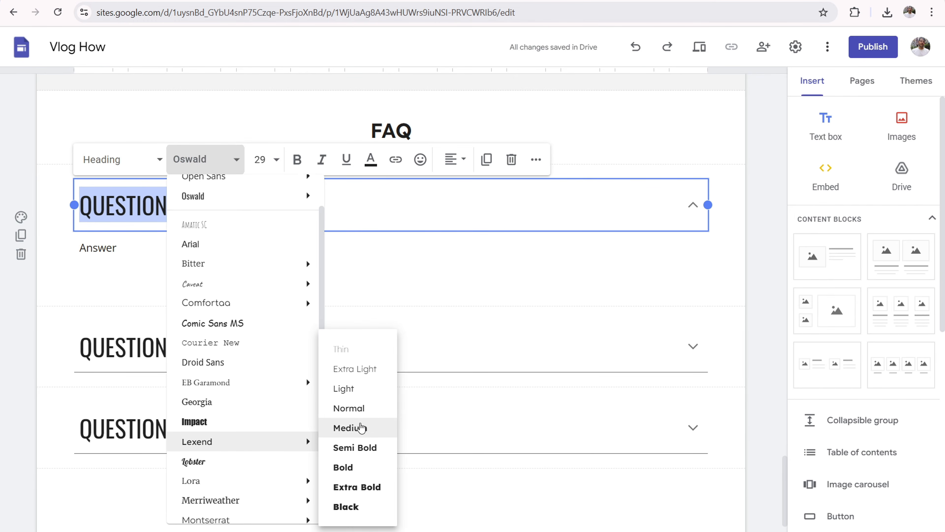
click(356, 408)
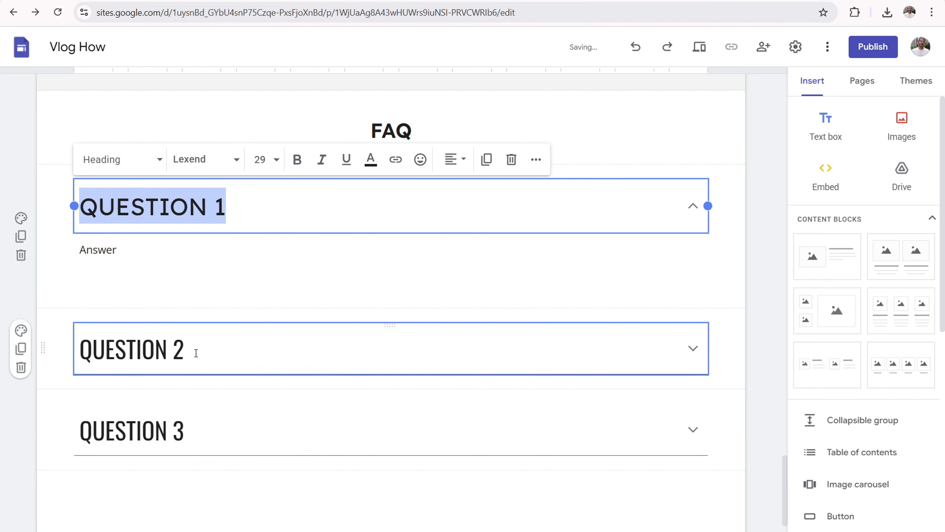
Step: Change the font of the "QUESTION 2" title in the FAQ section to Lexend
drag(196, 353, 62, 352)
drag(198, 295, 85, 285)
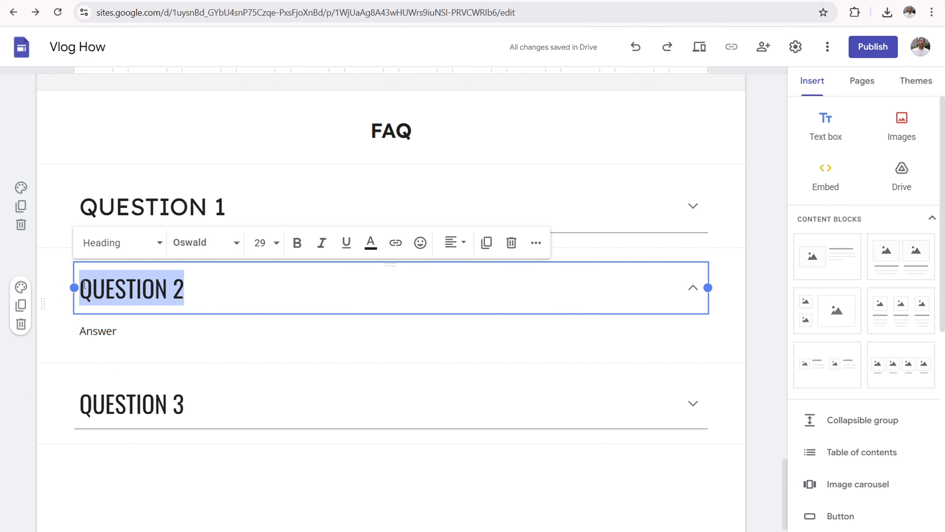
click(193, 243)
scroll(232, 413, down, 3)
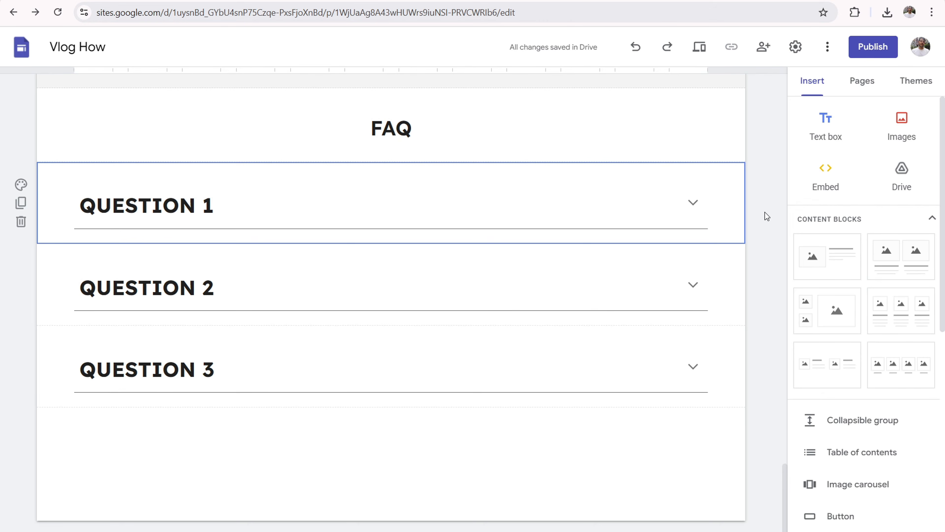
Step: Preview the site and test expanding and collapsing the QUESTION 1 answer in the FAQ section
click(196, 205)
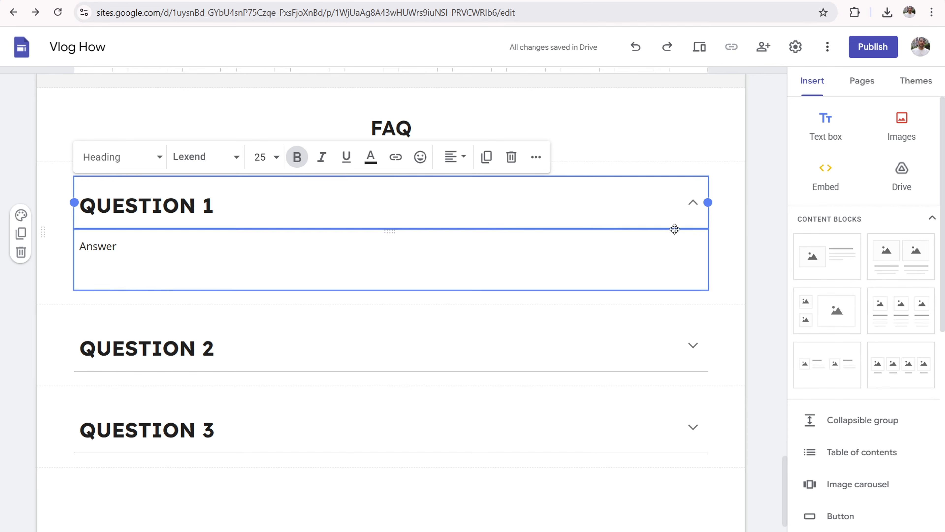
click(757, 219)
click(700, 47)
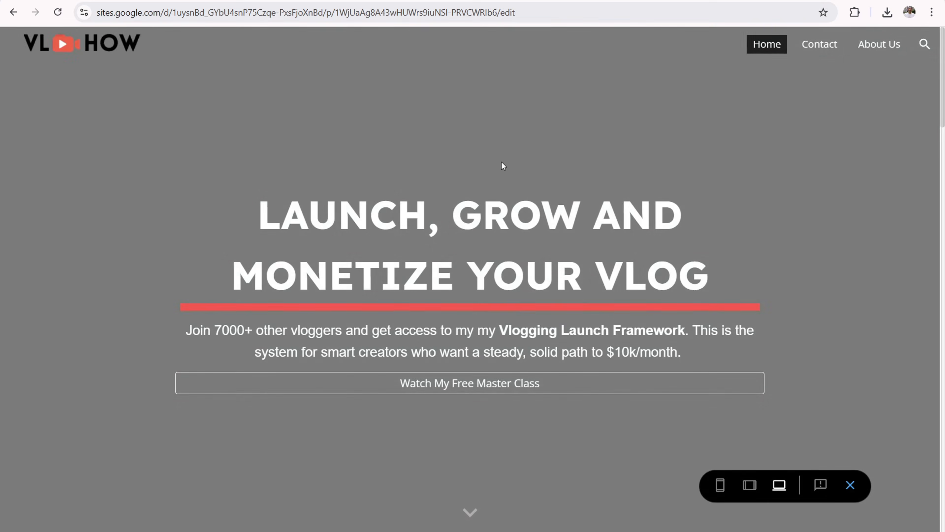
scroll(348, 172, down, 15)
scroll(427, 160, down, 15)
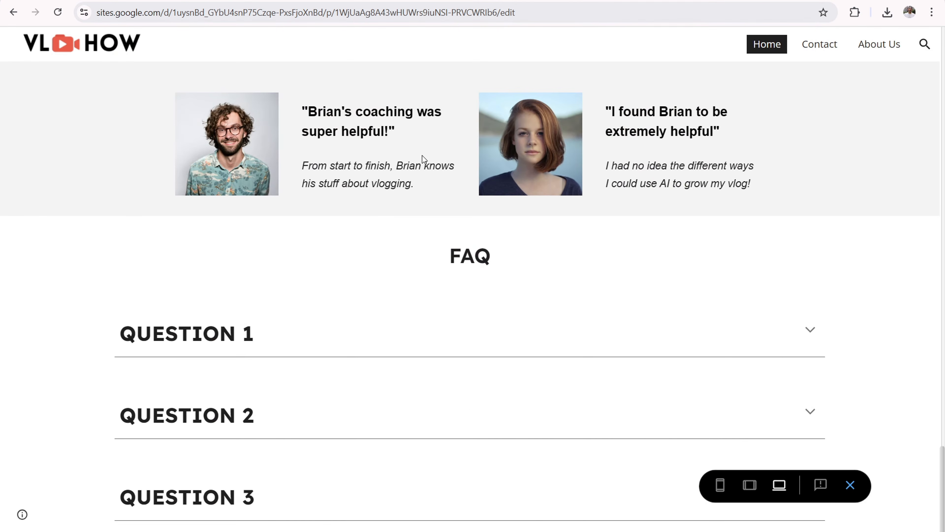
click(812, 331)
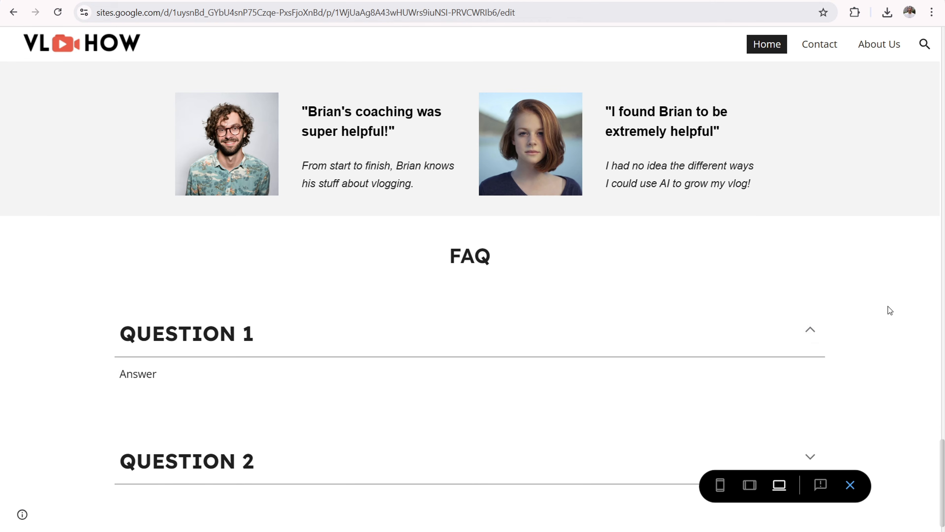
click(811, 334)
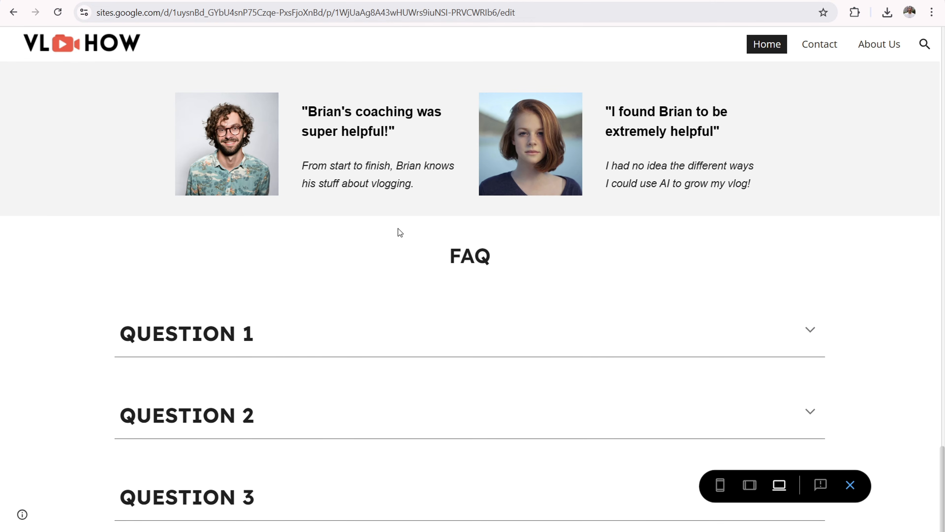
Step: Review the Testimonials and FAQ sections in the site preview
scroll(407, 223, up, 7)
scroll(463, 219, down, 7)
scroll(589, 279, up, 6)
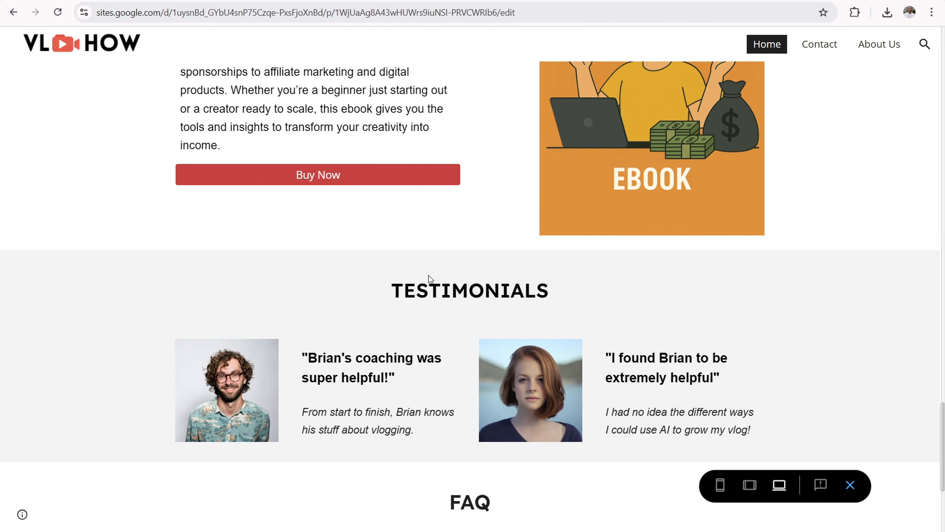
scroll(429, 274, down, 5)
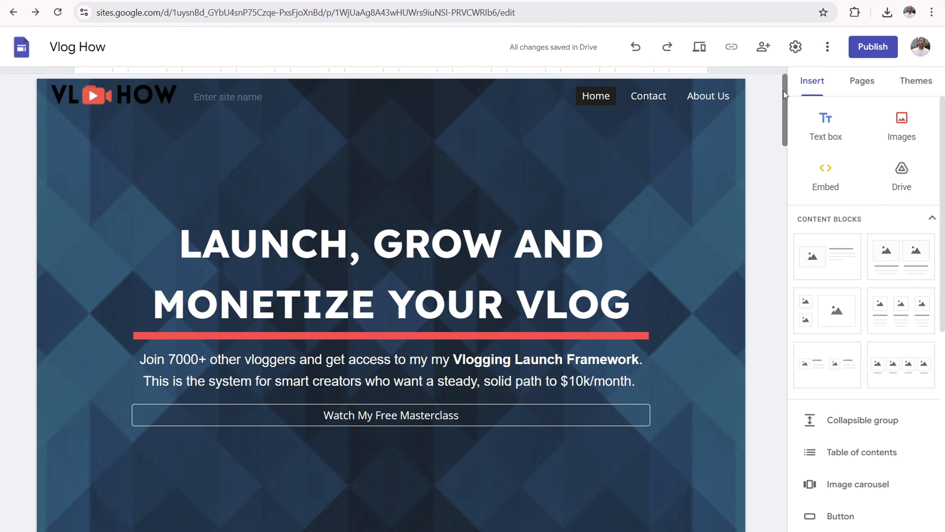
Step: Add a text box below QUESTION 3 reading "Grow and Monetize Your Vlog. Get Access to My Vlog Launch Framework." in the Heading style
drag(784, 91, 744, 499)
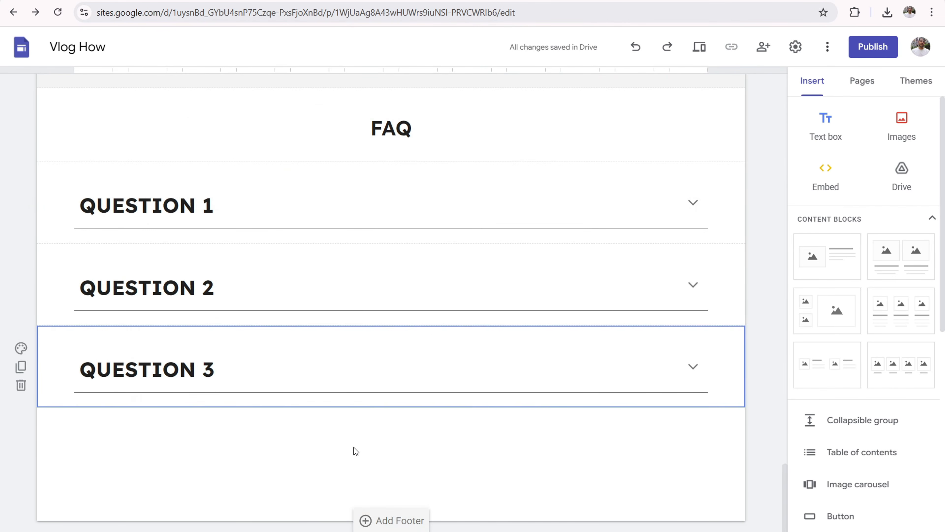
click(825, 123)
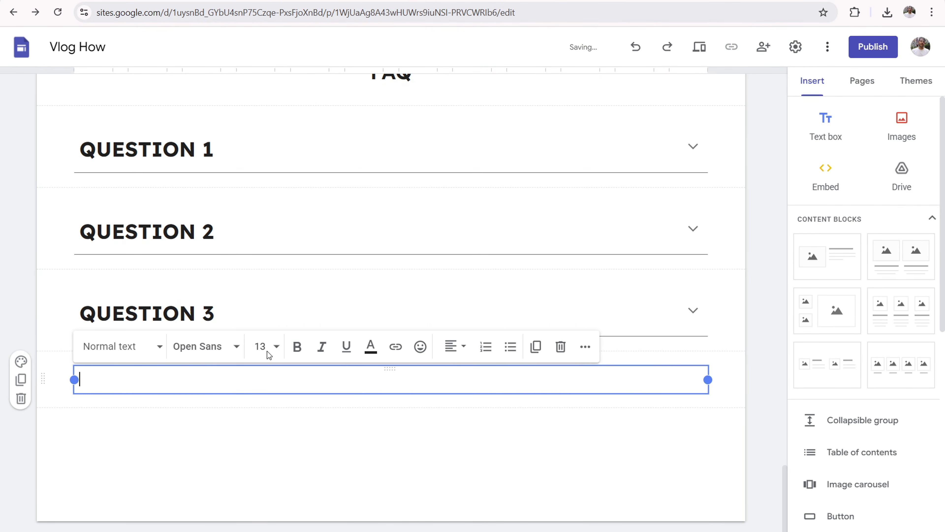
text(Grow and Monetize Your Vlog. Get Access to My Vlog Launch Framework.)
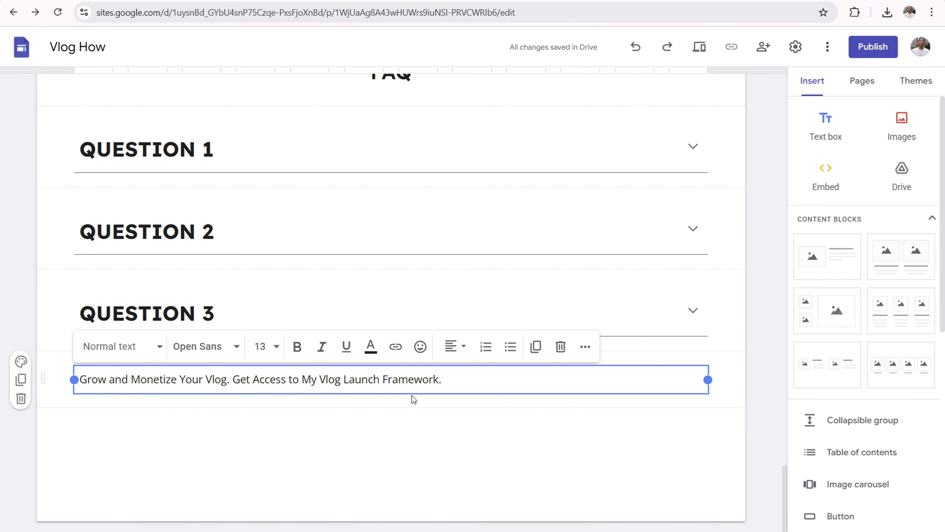
drag(455, 380, 71, 378)
click(130, 345)
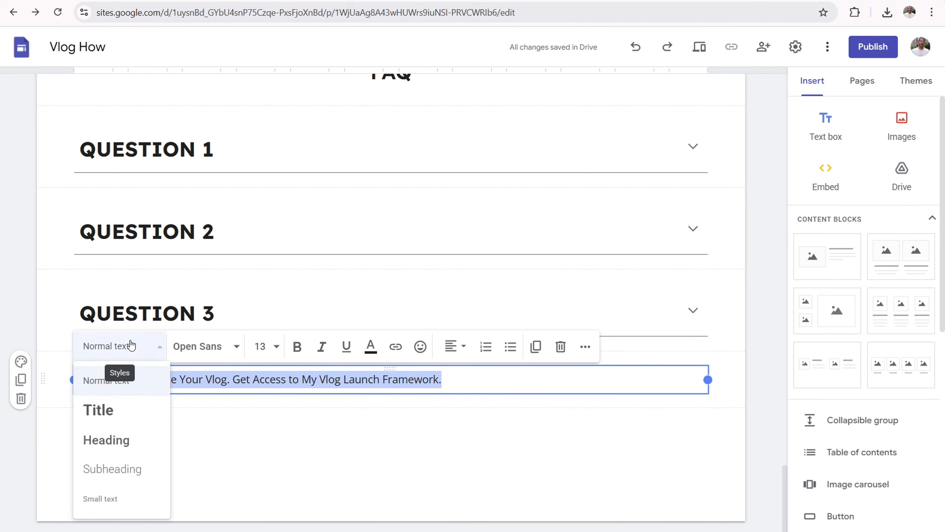
click(133, 440)
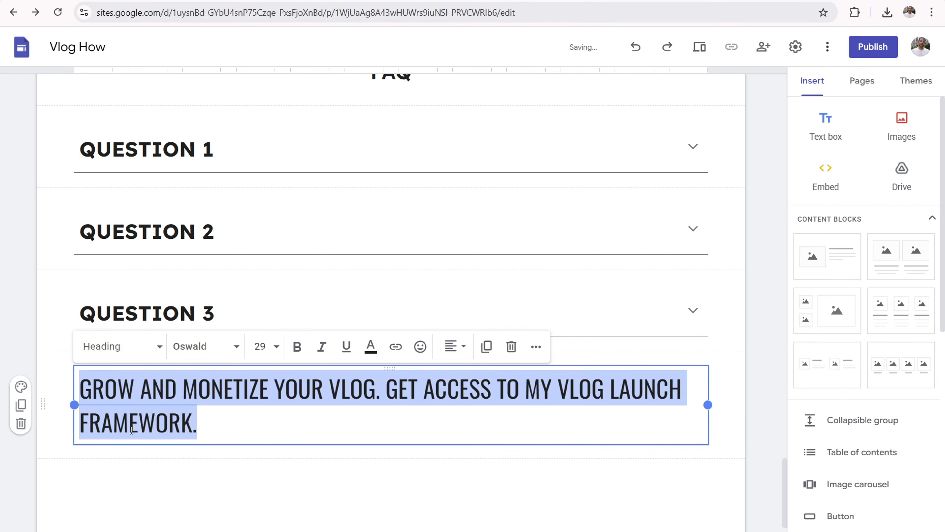
Step: Set the new call-to-action heading's font to Lexend Semi Bold at size 25
click(209, 347)
scroll(223, 428, down, 8)
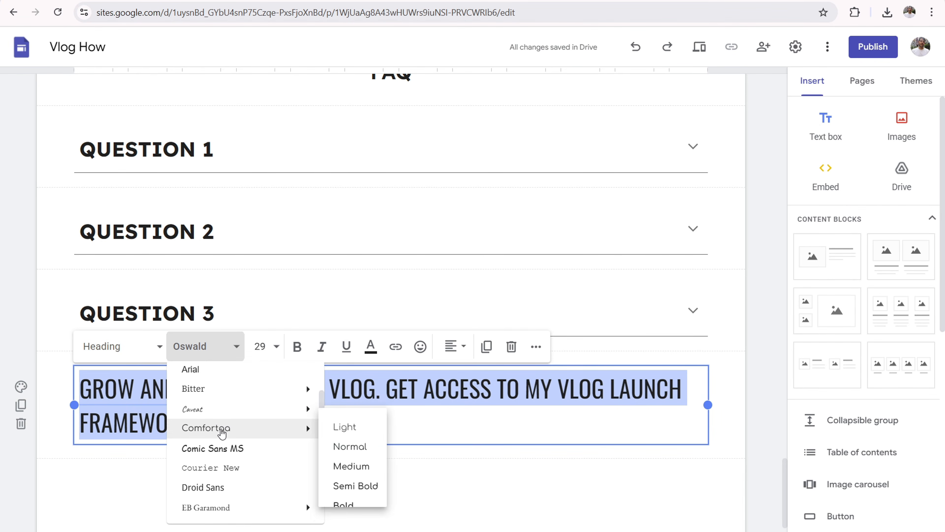
mouse_move(233, 446)
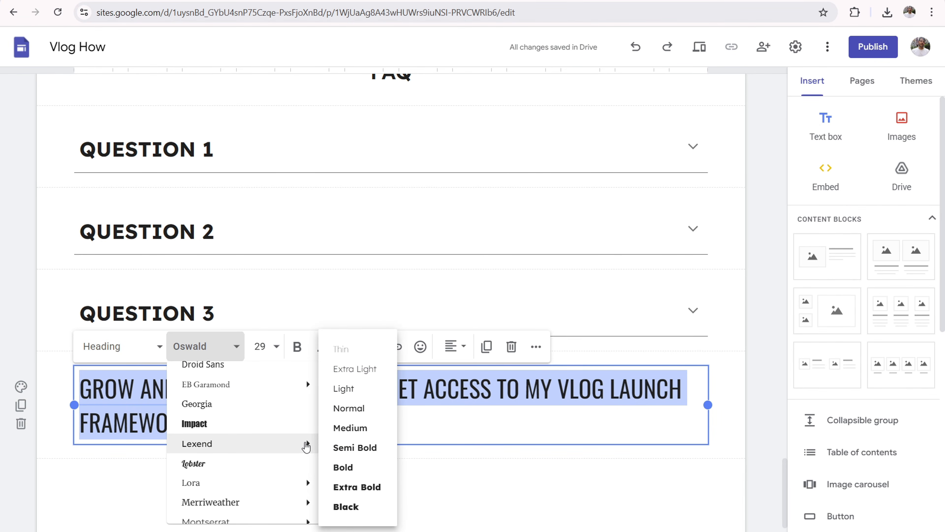
click(353, 447)
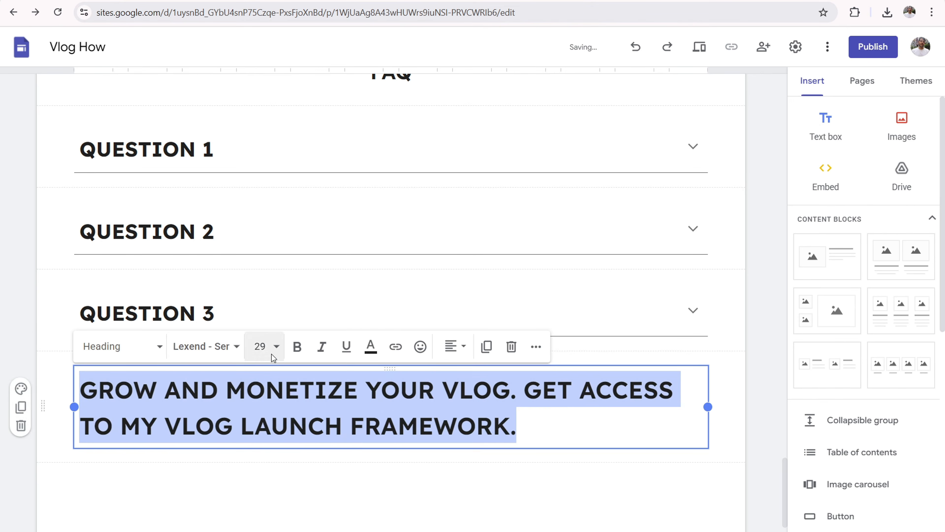
click(261, 347)
text(25)
key(Return)
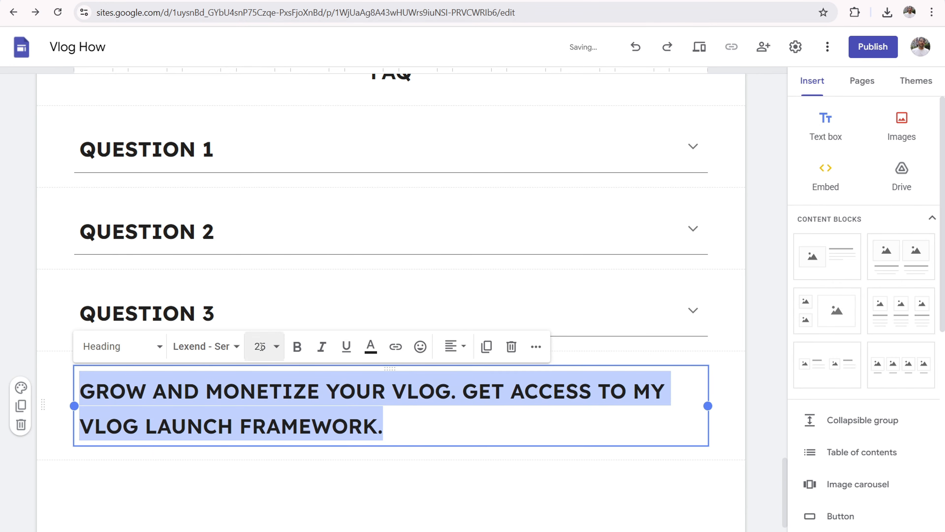
Step: Center-align the call-to-action heading and narrow its text box equally on both sides so the text fits on two lines
click(451, 346)
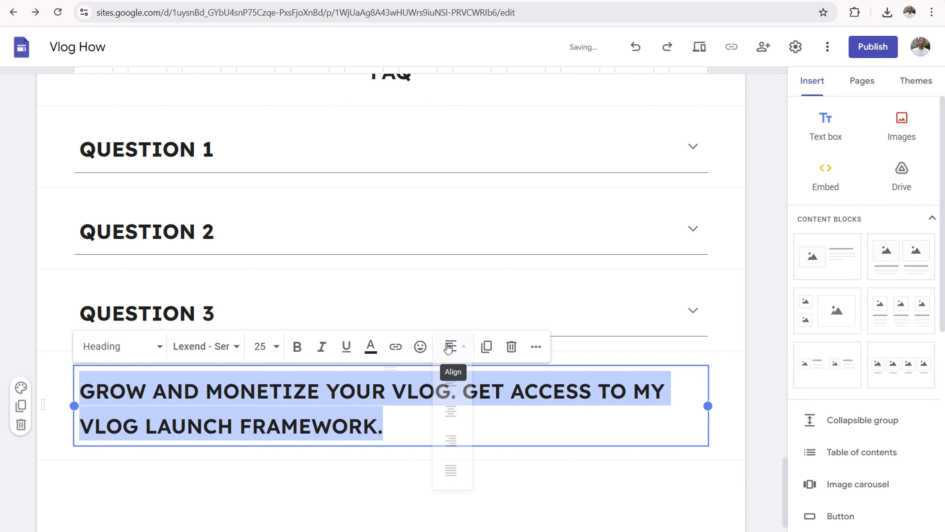
click(451, 414)
drag(708, 405, 599, 405)
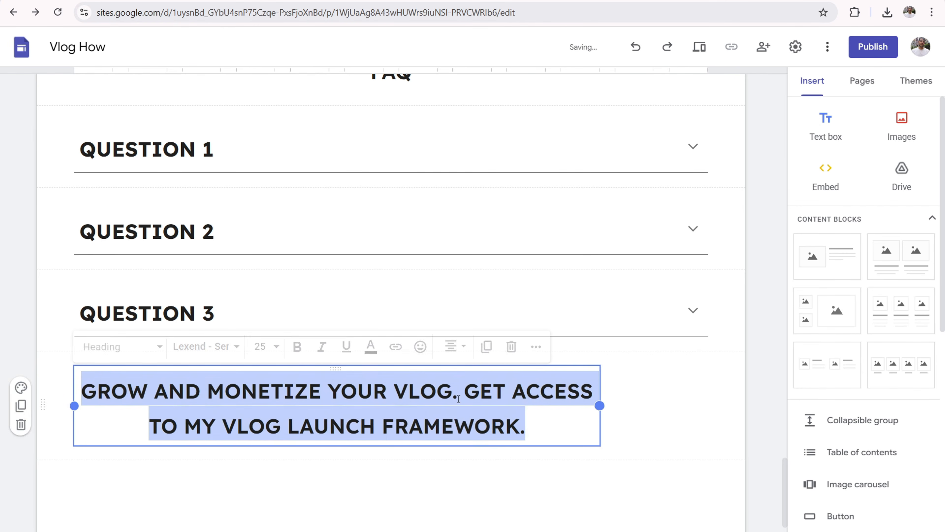
click(159, 485)
drag(211, 398, 200, 398)
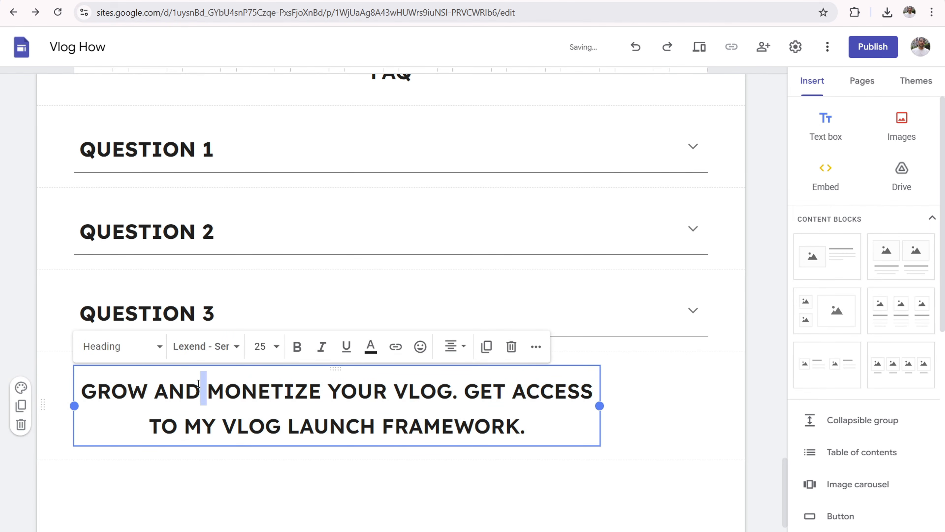
drag(75, 406, 182, 414)
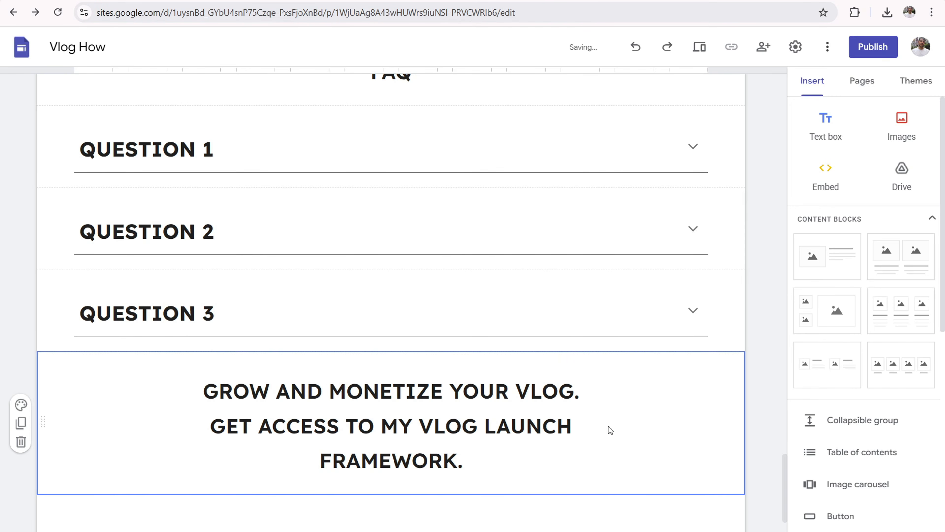
click(598, 422)
drag(601, 423, 654, 423)
drag(183, 423, 128, 406)
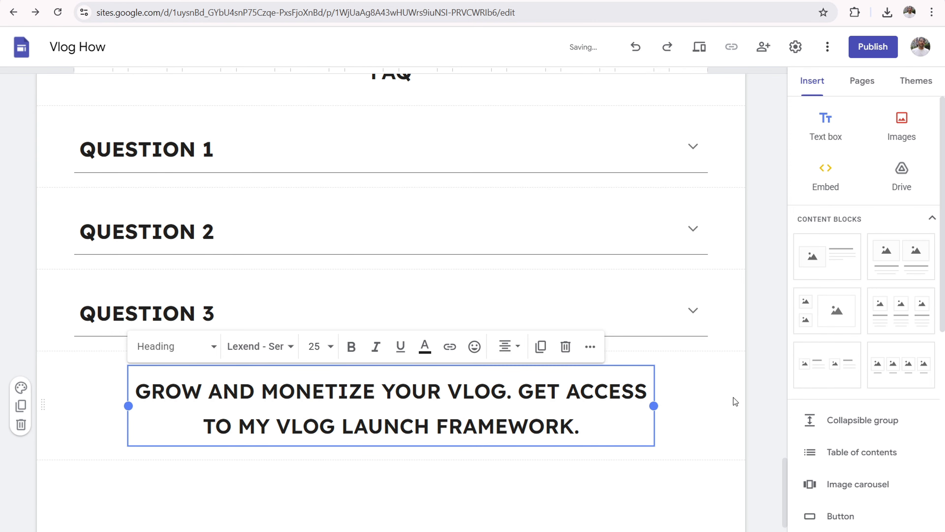
click(669, 395)
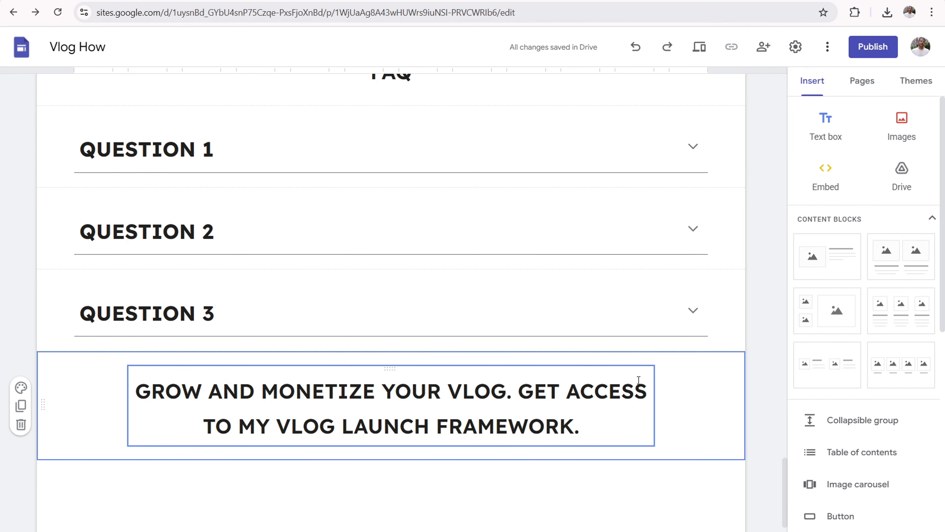
Step: Insert a "Watch my Masterclass" button linking to website.com and place it centered in its own section below the call-to-action heading
scroll(812, 394, down, 3)
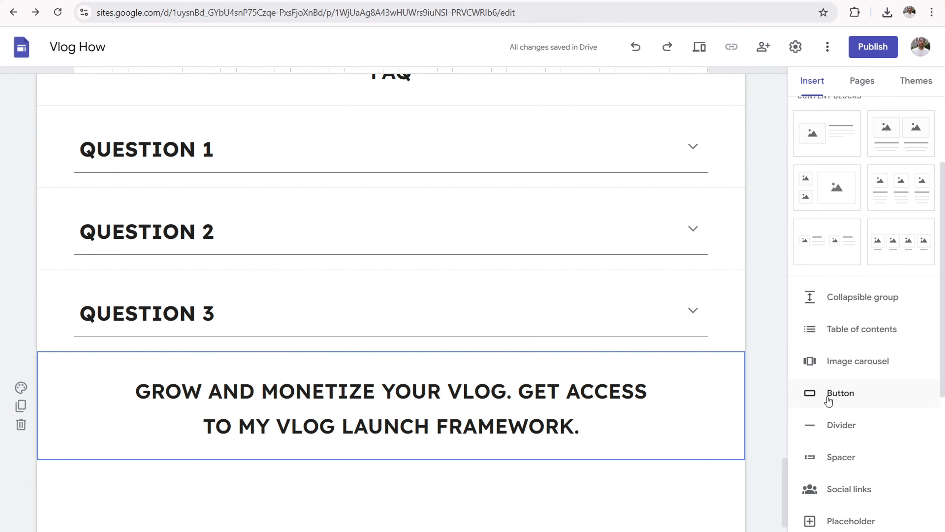
click(840, 394)
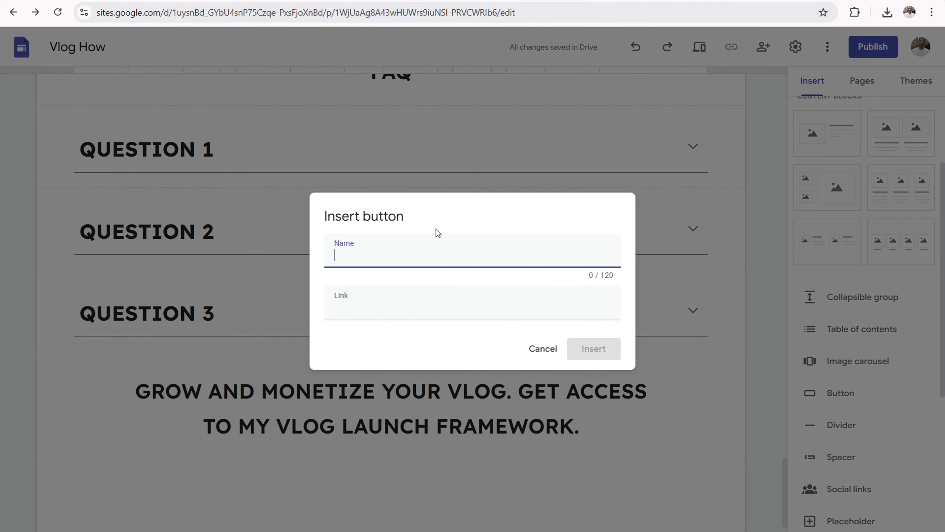
text(Watch my Masterclass)
key(Tab)
text(website.com)
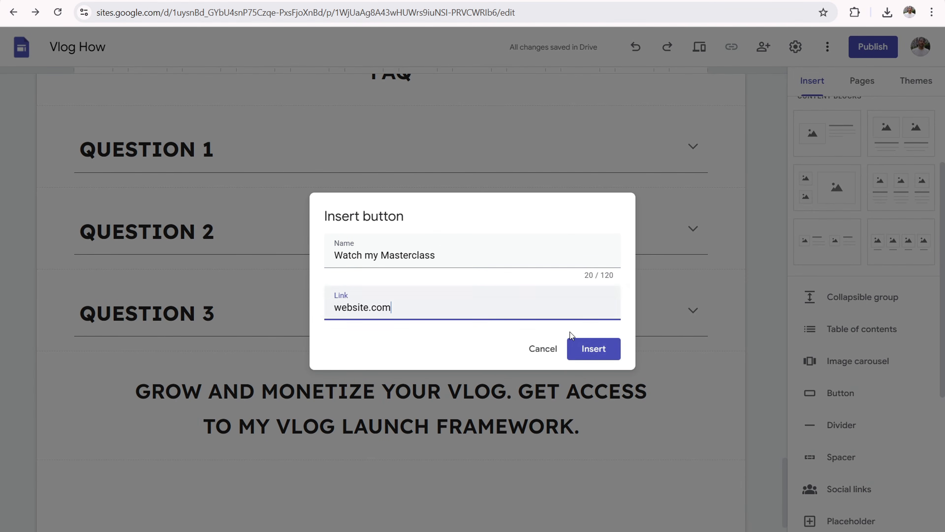
click(594, 349)
drag(166, 378, 411, 436)
click(419, 445)
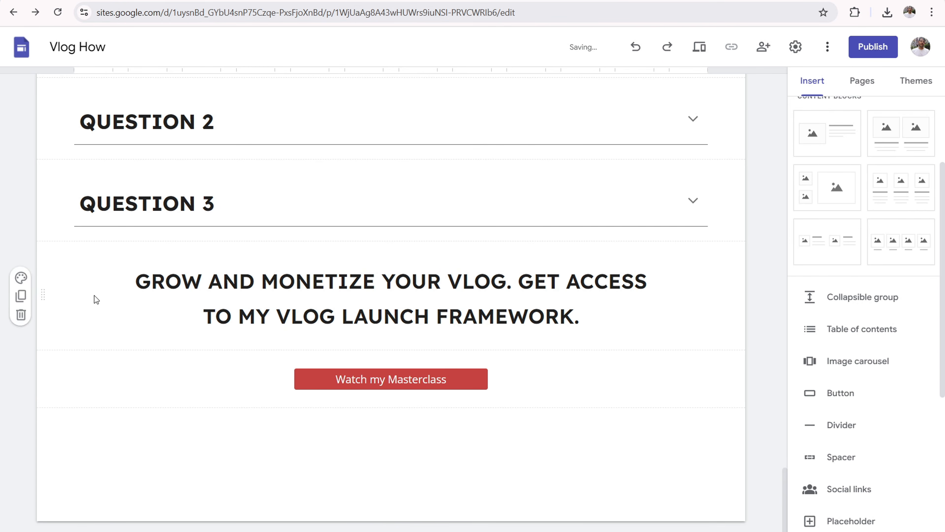
Step: Apply the Style 3 section color to both the call-to-action heading section and the button section below it
click(20, 278)
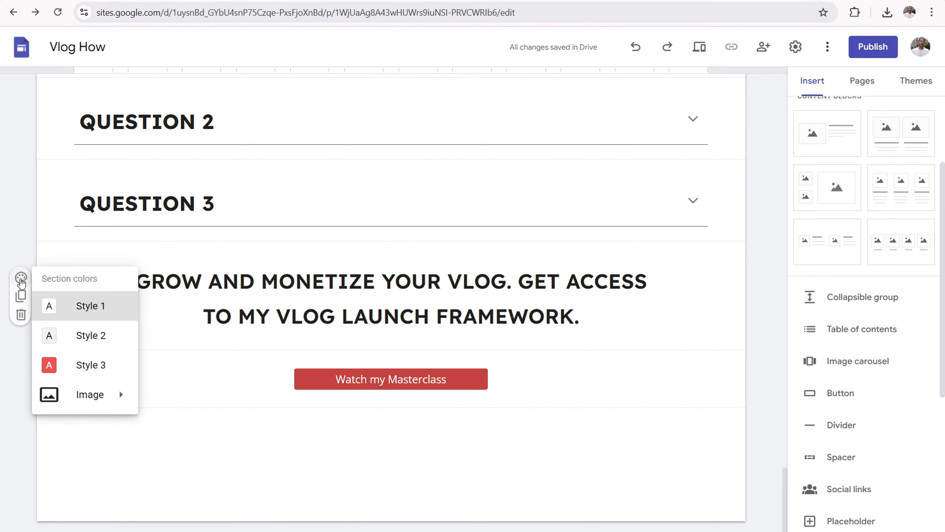
click(98, 367)
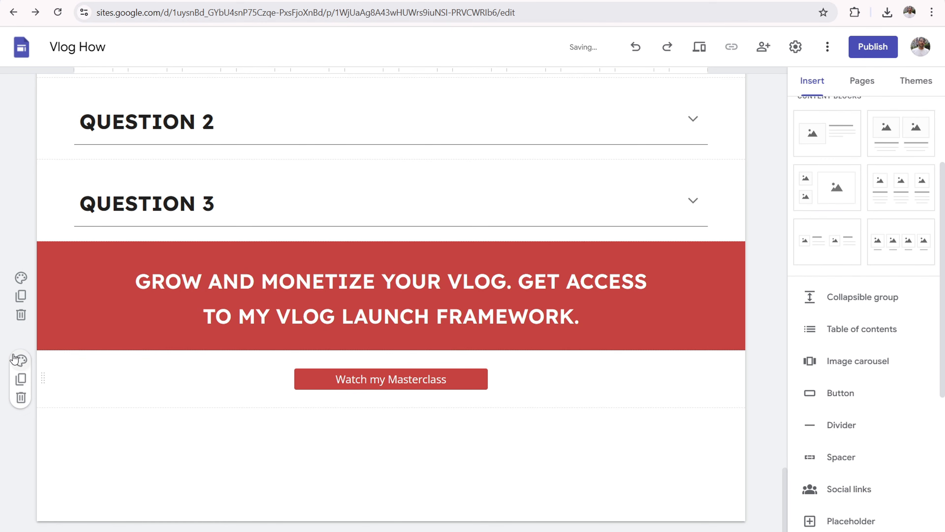
click(21, 360)
click(91, 447)
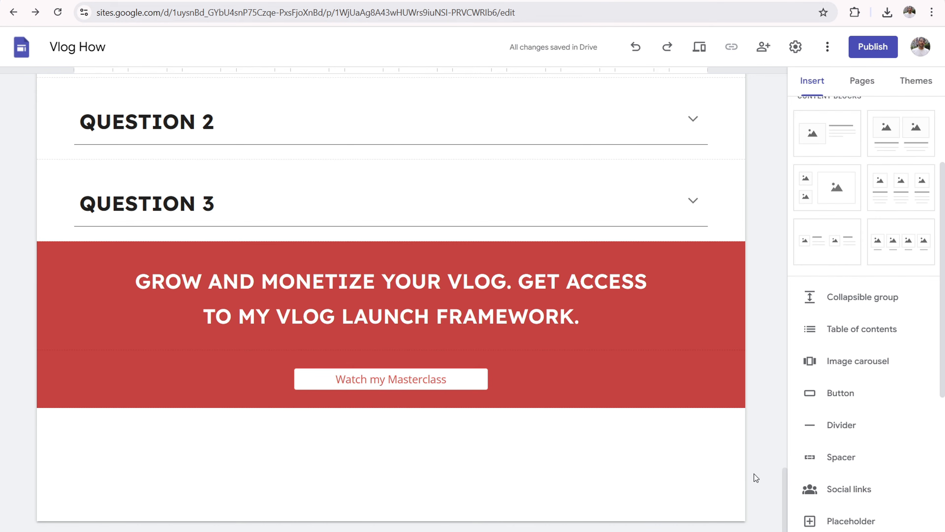
Step: Underline "MONETIZE YOUR VLOG" in the heading of the red call-to-action section
drag(510, 278, 261, 282)
click(401, 237)
click(621, 280)
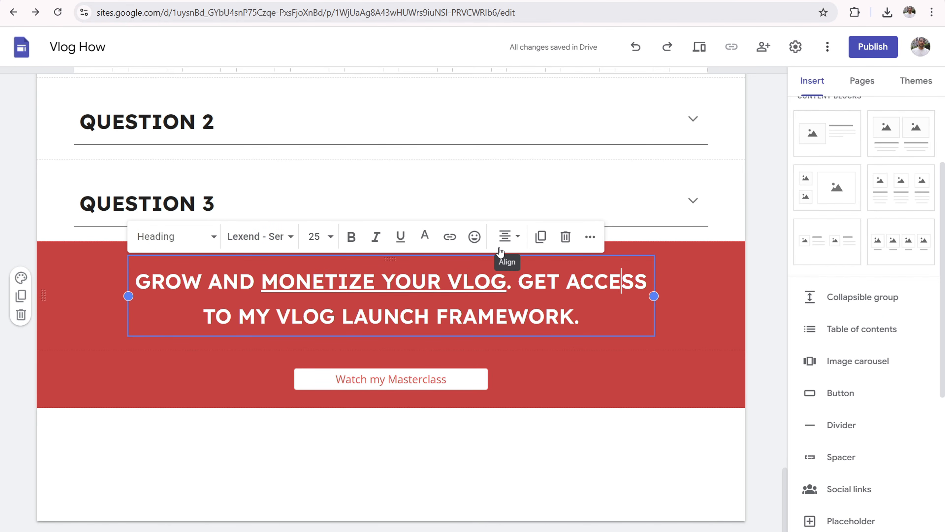
click(470, 440)
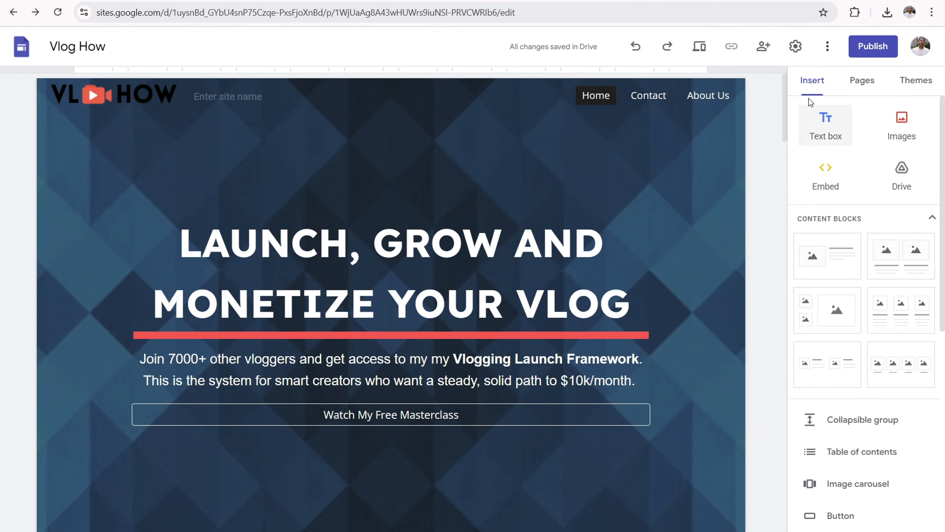
Step: Add a footer with a content block of four captioned images, placed above the footer's text section
drag(784, 100, 758, 482)
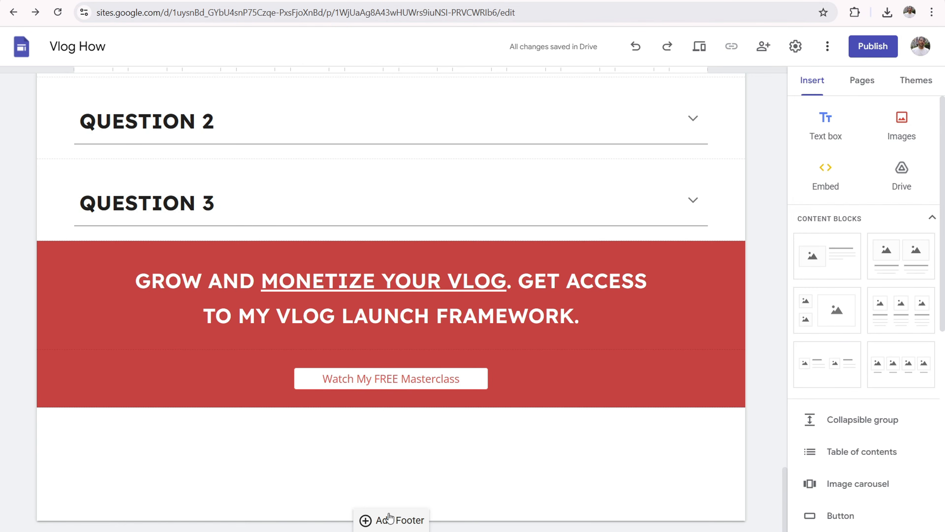
click(391, 520)
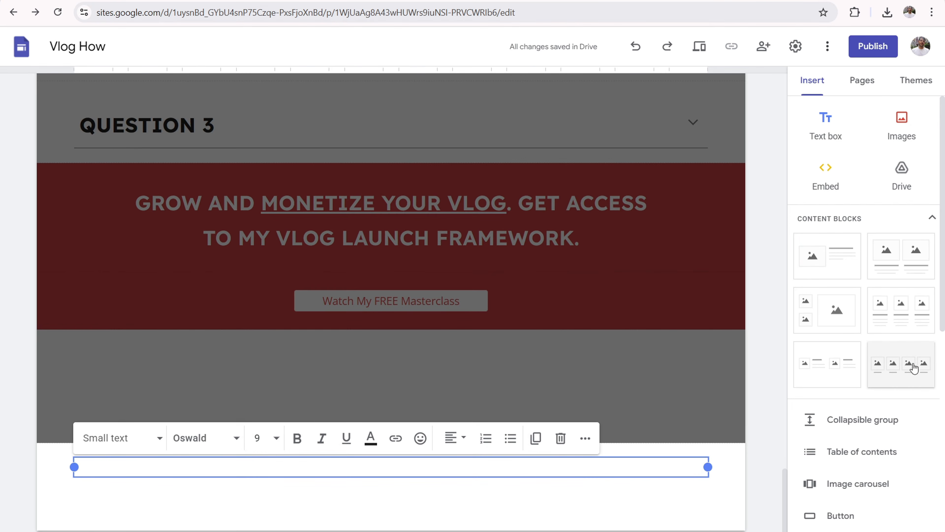
click(897, 367)
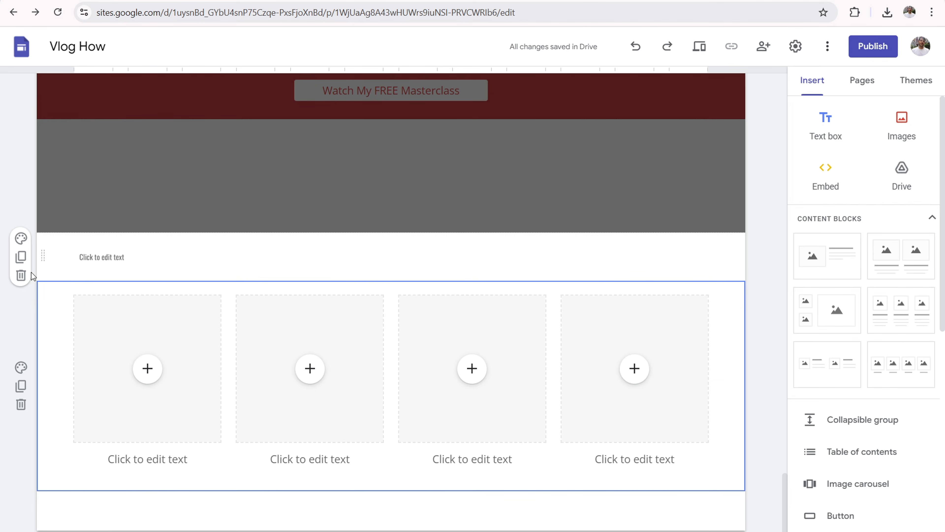
drag(44, 259, 44, 481)
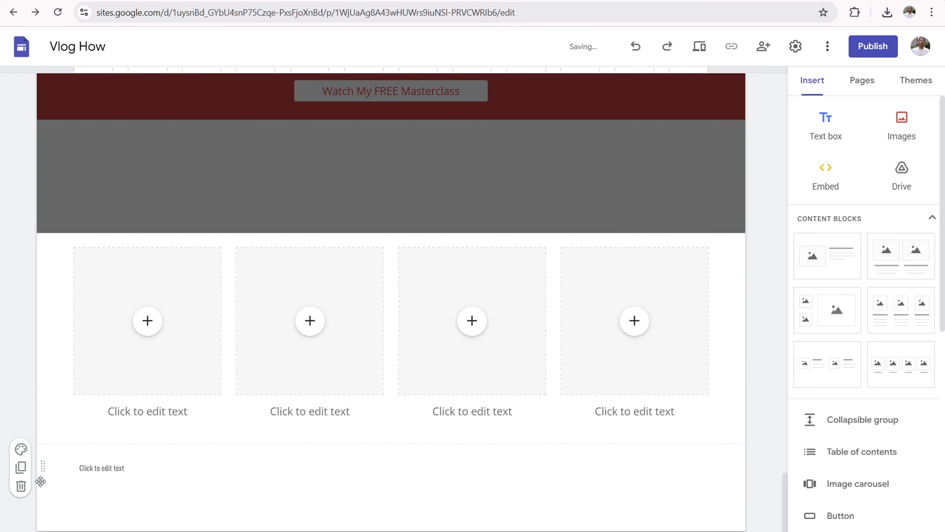
Step: Enter "Copyright VlogHow.com | Privacy | Terms" in the footer's small text line
click(112, 468)
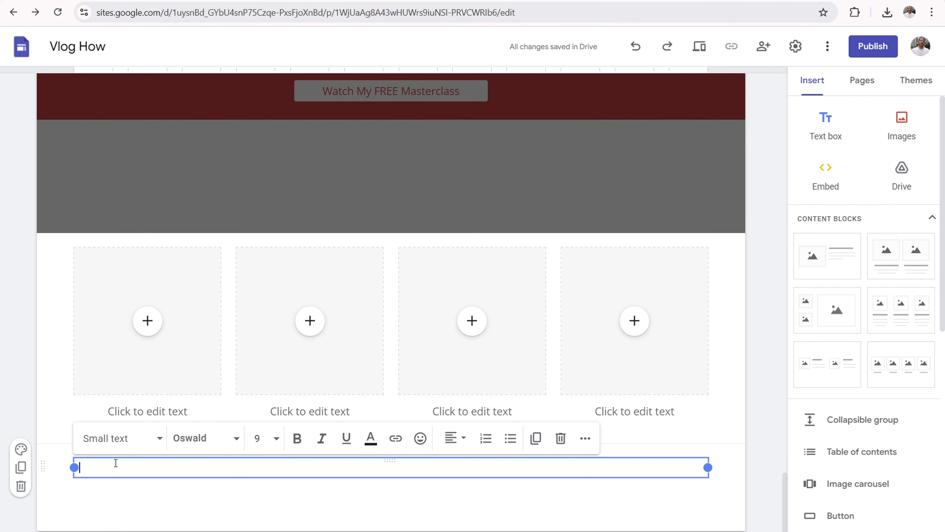
text(oopyright )
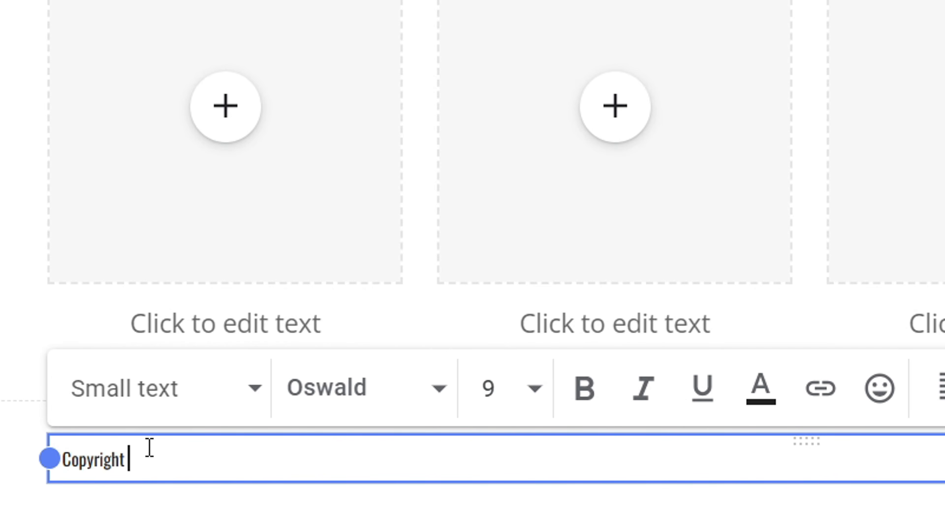
text(VlogHow.com Pric)
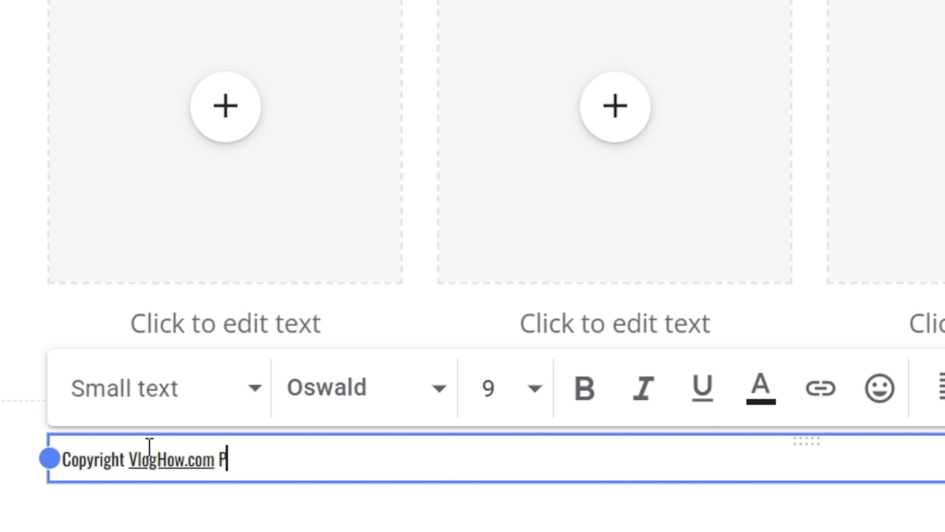
key(BackSpace)
key(BackSpace)
key(BackSpace)
key(BackSpace)
key(BackSpace)
text(| Privac)
key(BackSpace)
key(BackSpace)
text(ivacy | Term)
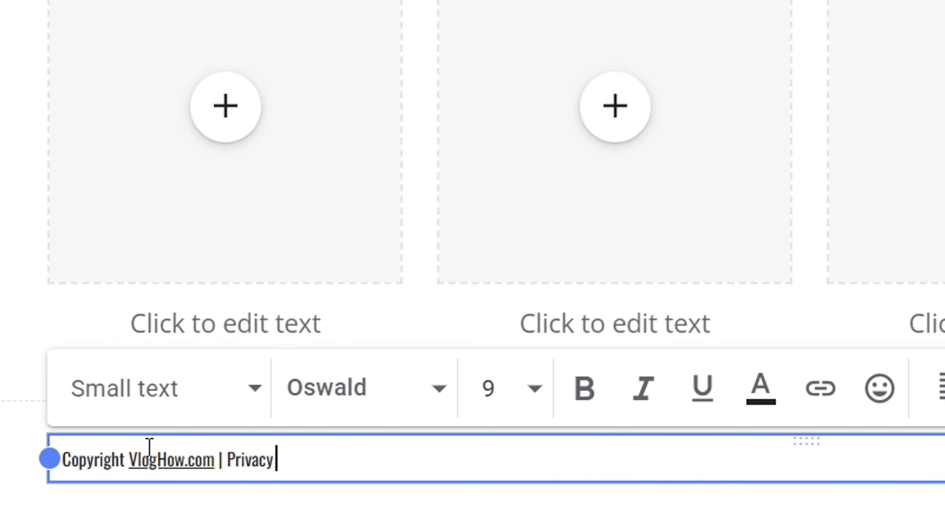
text(s)
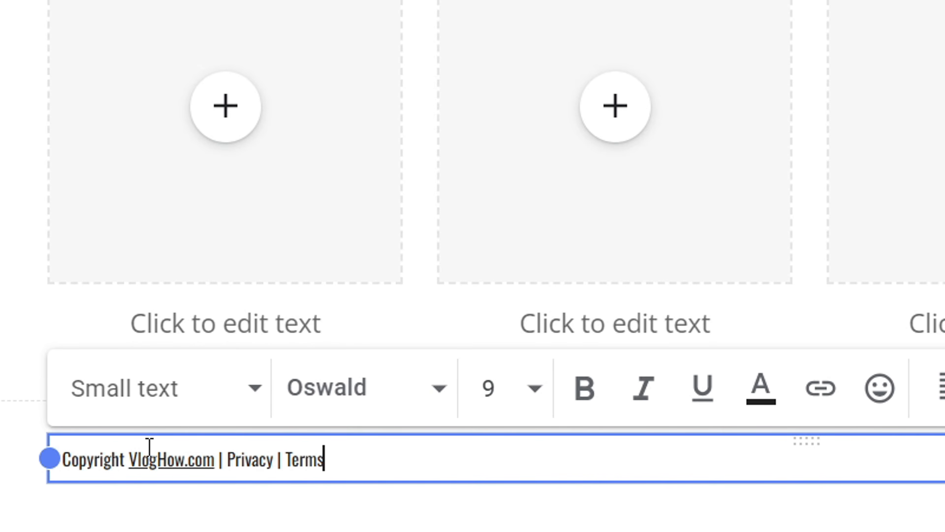
key(BackSpace)
drag(322, 458, 285, 451)
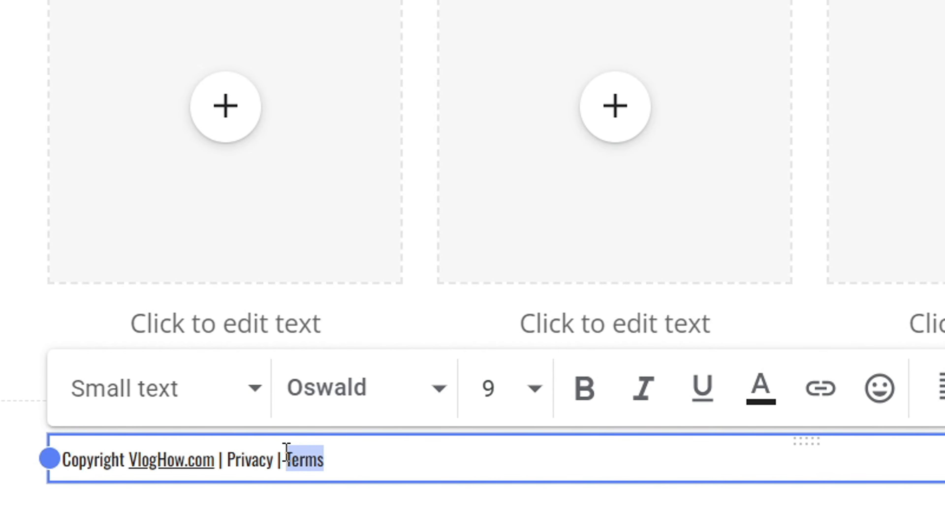
click(830, 387)
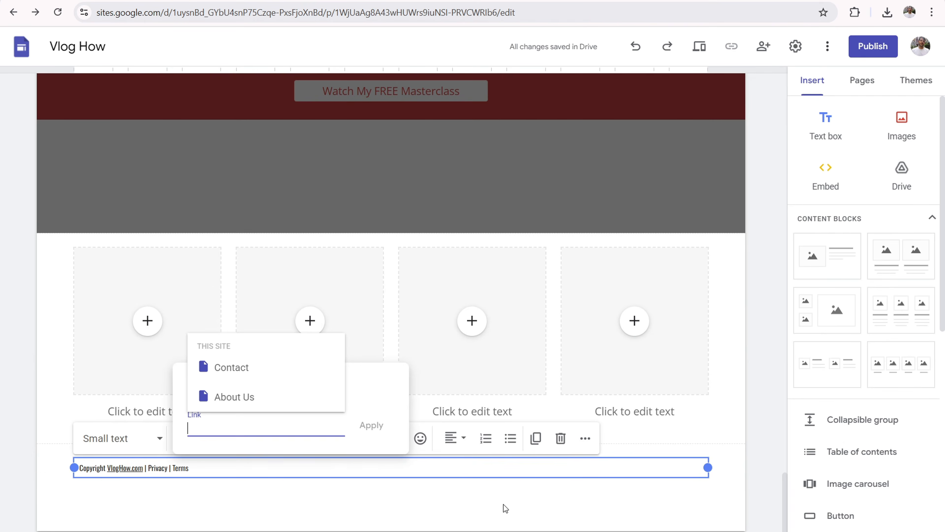
click(503, 506)
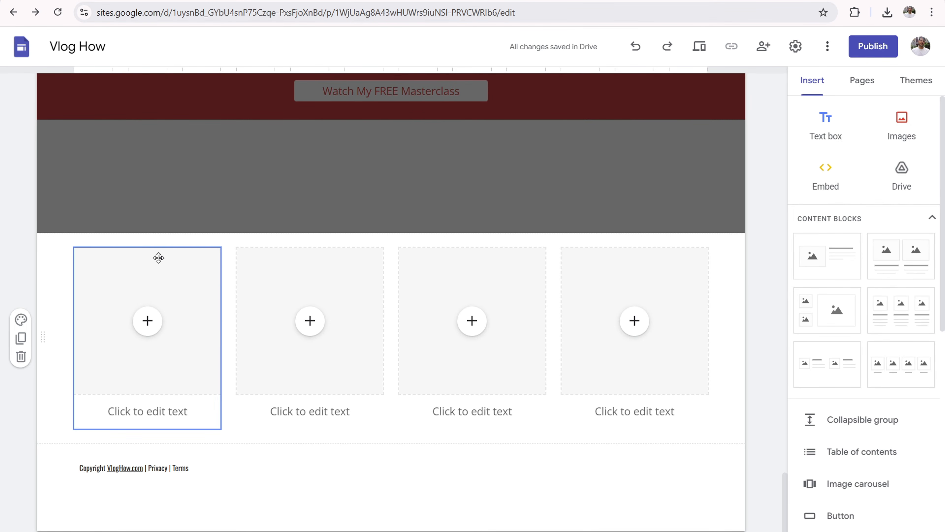
Step: Upload footer logo.png from the Desktop into the first image placeholder of the footer block
click(149, 328)
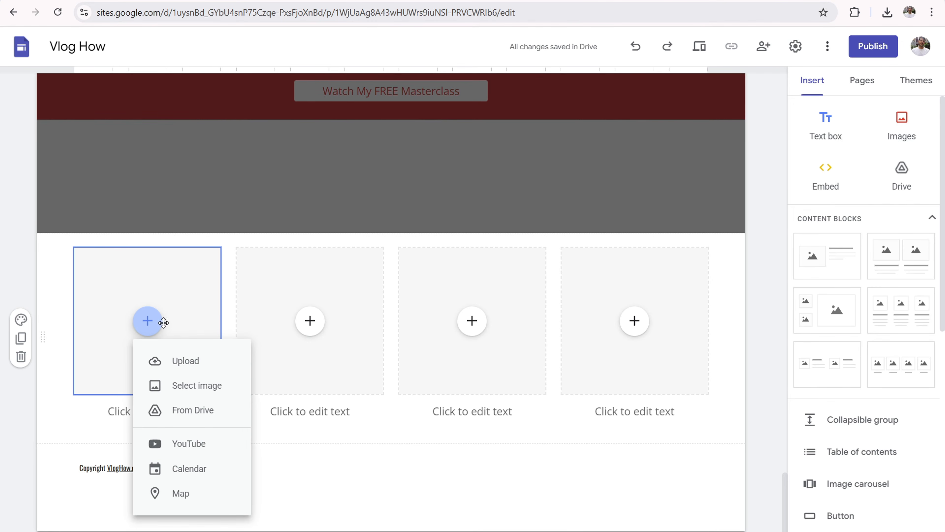
click(190, 359)
click(298, 119)
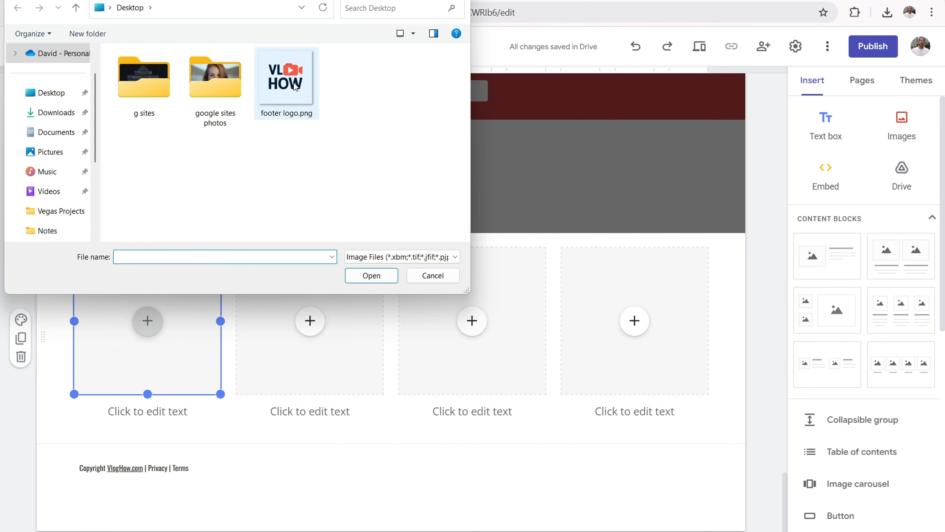
click(367, 286)
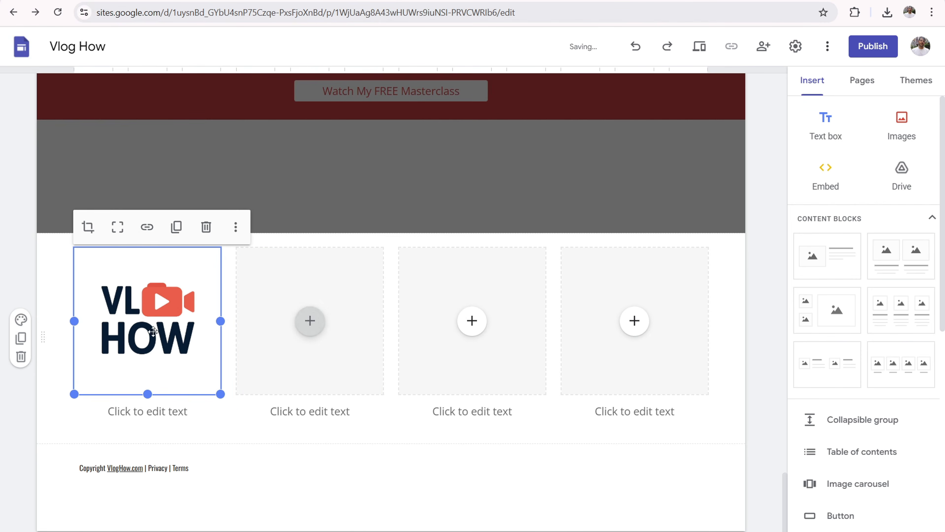
Step: Enter the caption "Grow and monetize your vlog" below the footer logo
click(138, 413)
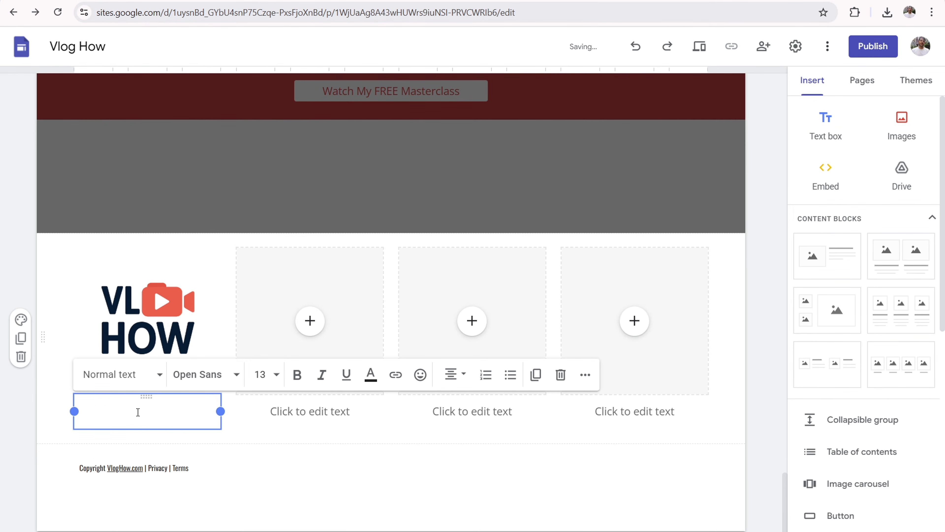
text(Grow and moneti)
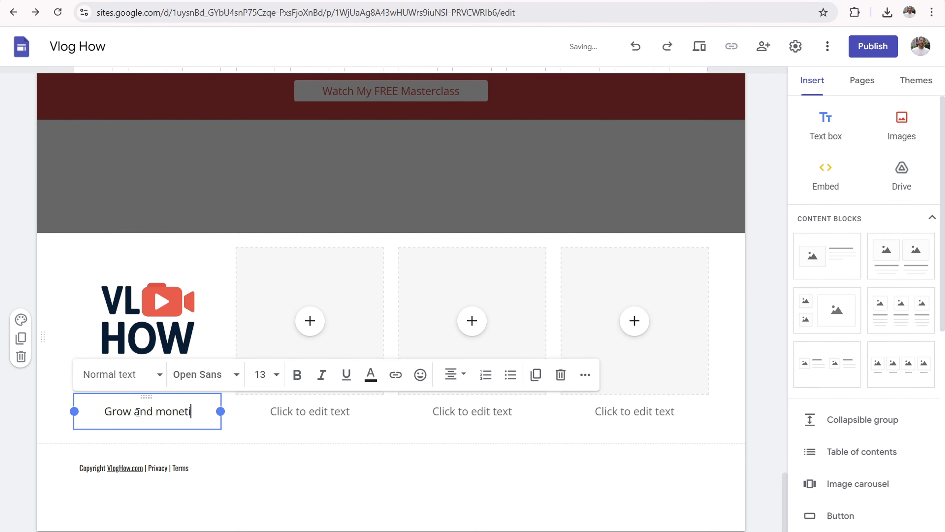
text(ze your vlog)
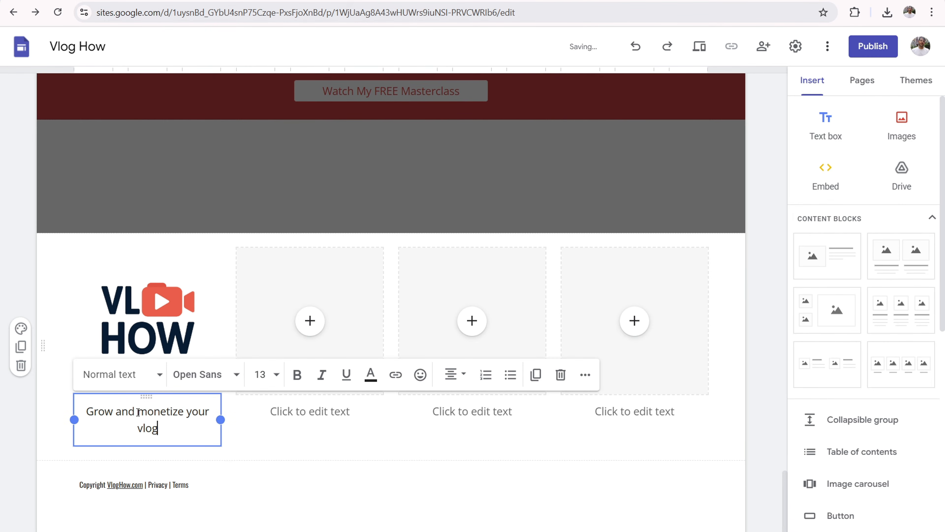
Step: Set the logo caption's font to Arial and end the sentence with a period
drag(177, 432, 77, 417)
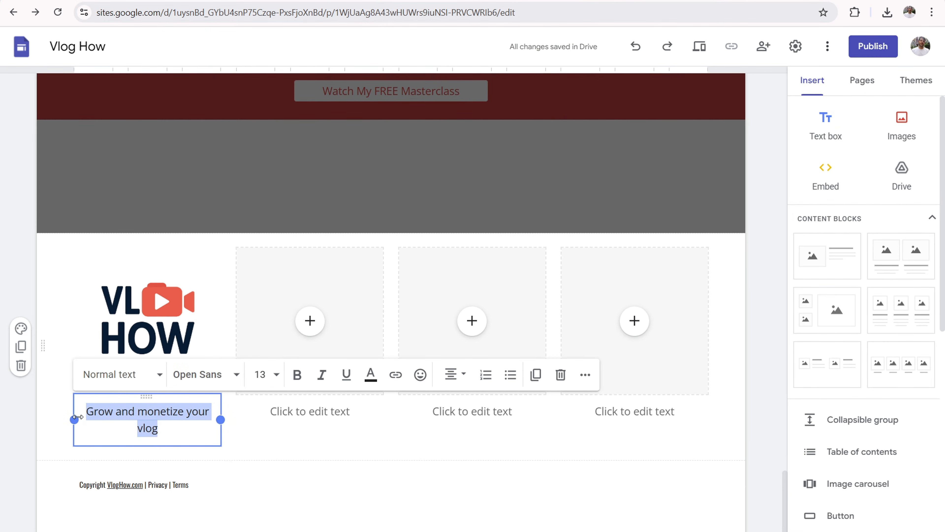
click(229, 376)
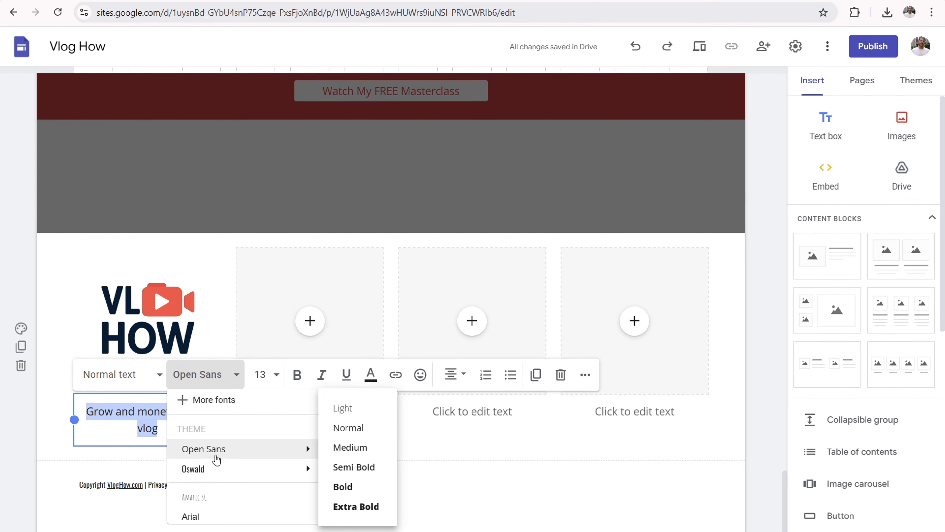
scroll(216, 458, down, 2)
click(216, 459)
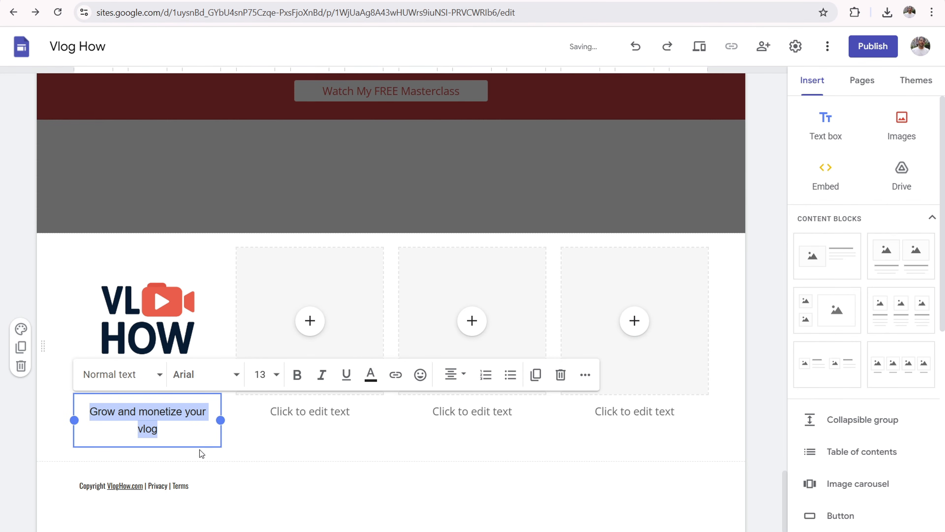
click(165, 429)
text(.)
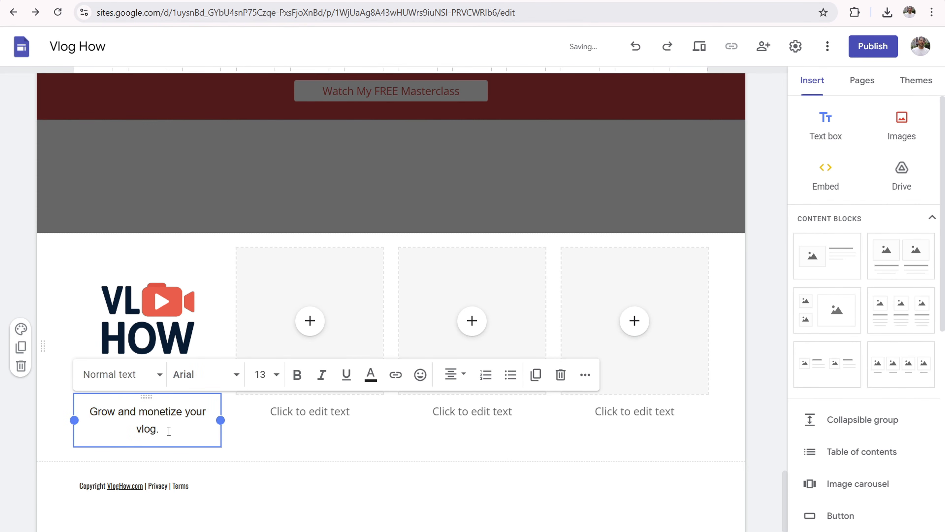
Step: Delete the image placeholder in the footer's second column and enter "Company" as that column's text
click(318, 272)
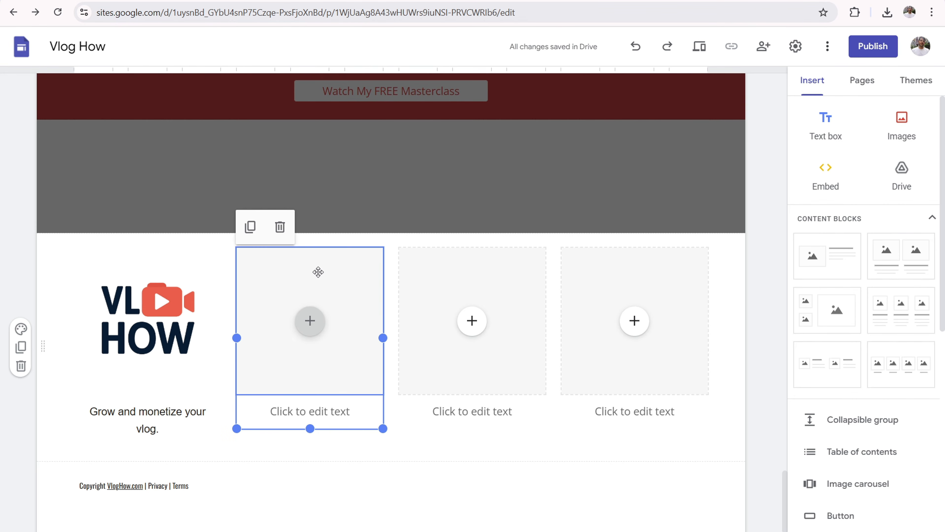
click(310, 227)
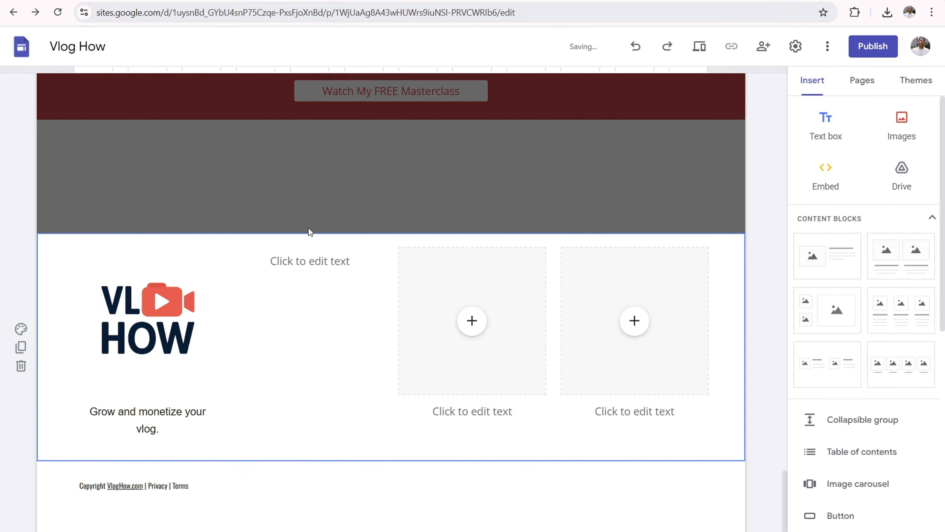
click(316, 262)
text(Company)
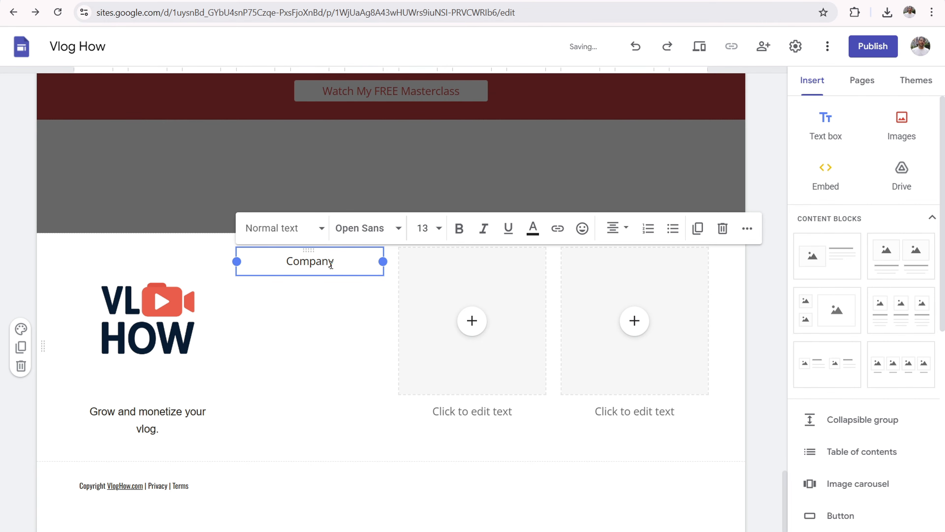
Step: Make the "Company" text bold and set its font to Arial
drag(346, 265, 256, 265)
click(459, 228)
click(384, 235)
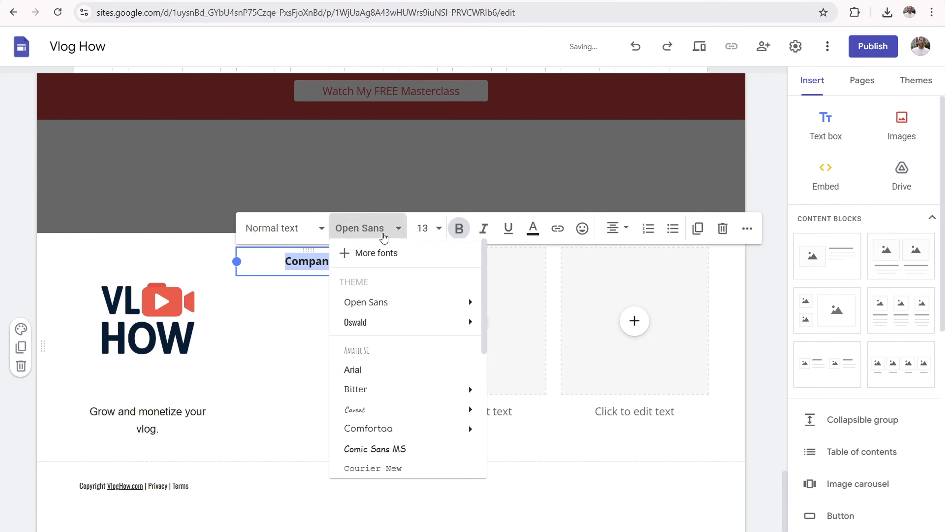
click(372, 373)
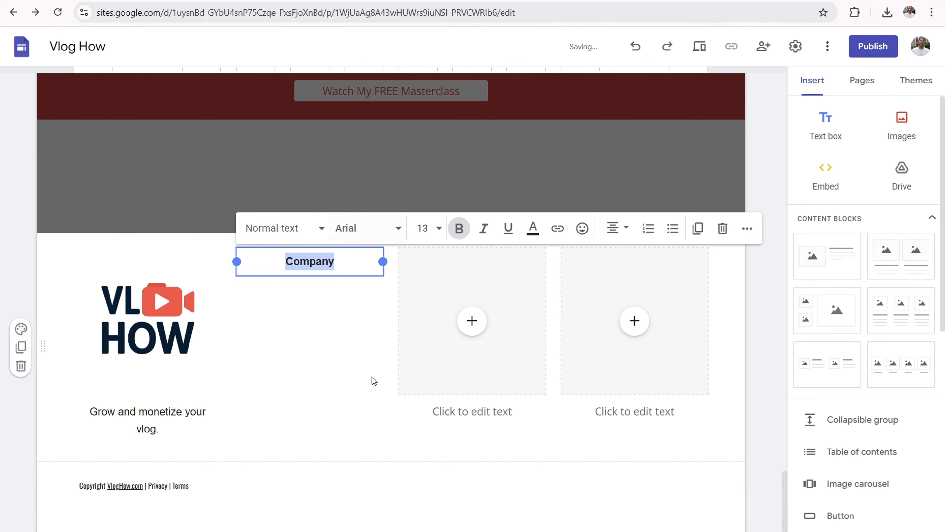
click(303, 339)
Step: Delete the image placeholder in the footer's third column and enter "Learn" as that column's text
click(471, 286)
click(471, 287)
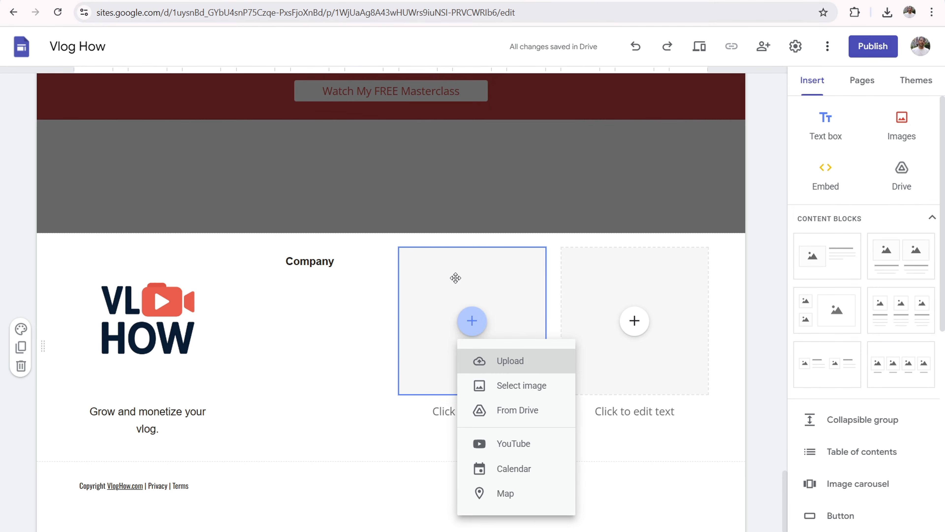
click(471, 286)
click(475, 227)
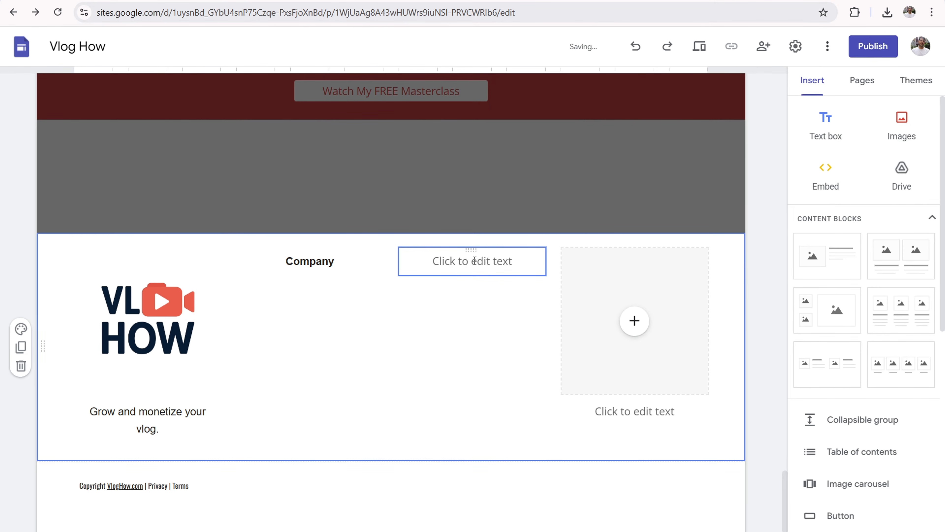
click(475, 260)
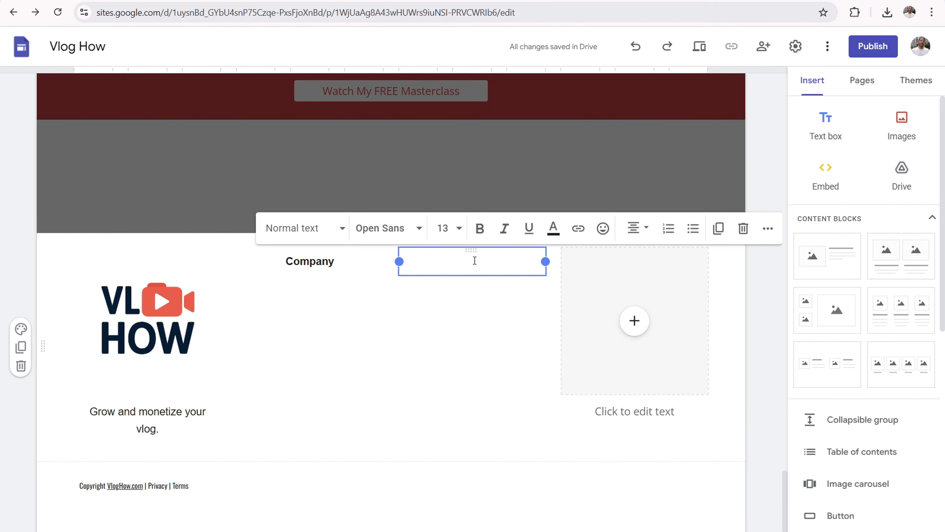
text(Learn)
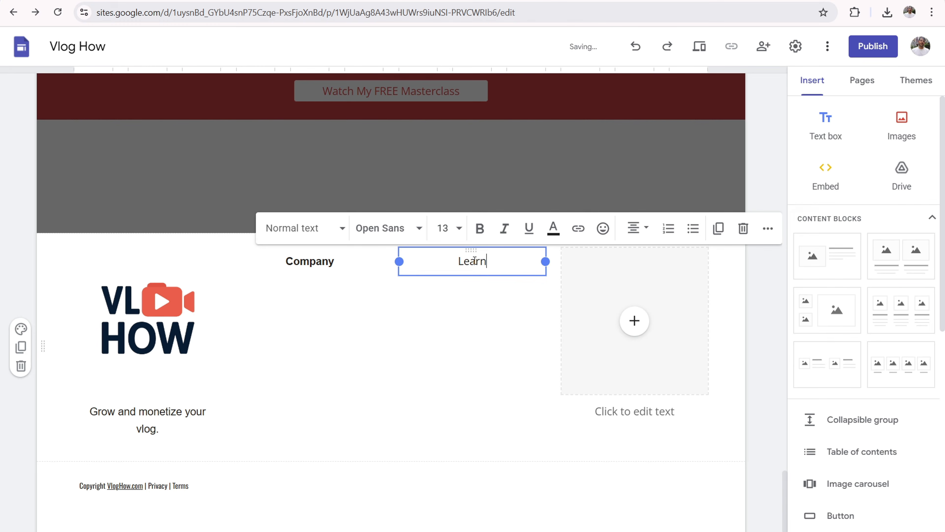
Step: Make the "Learn" text bold and set its font to Arial
double_click(491, 265)
click(479, 228)
click(397, 231)
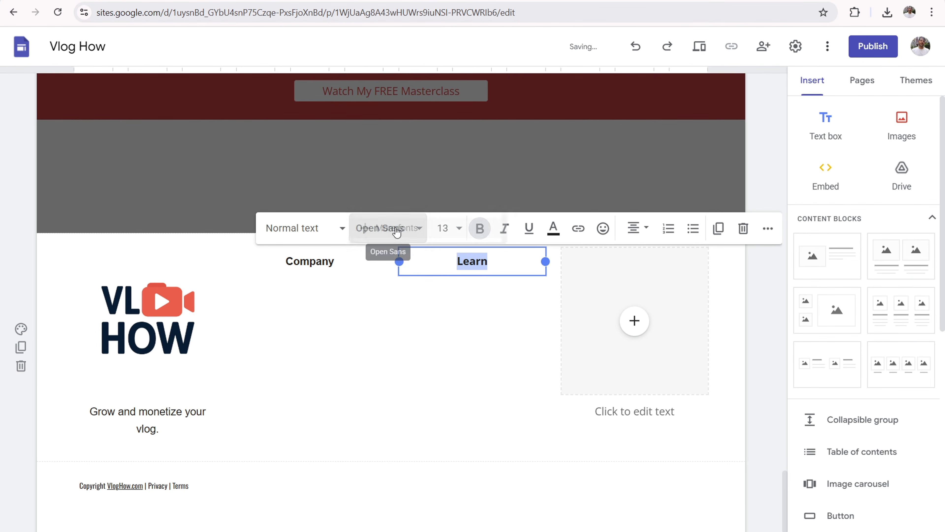
click(422, 372)
click(458, 343)
Step: Delete the image placeholder in the footer's fourth column and enter "Connect" as that column's text
click(629, 280)
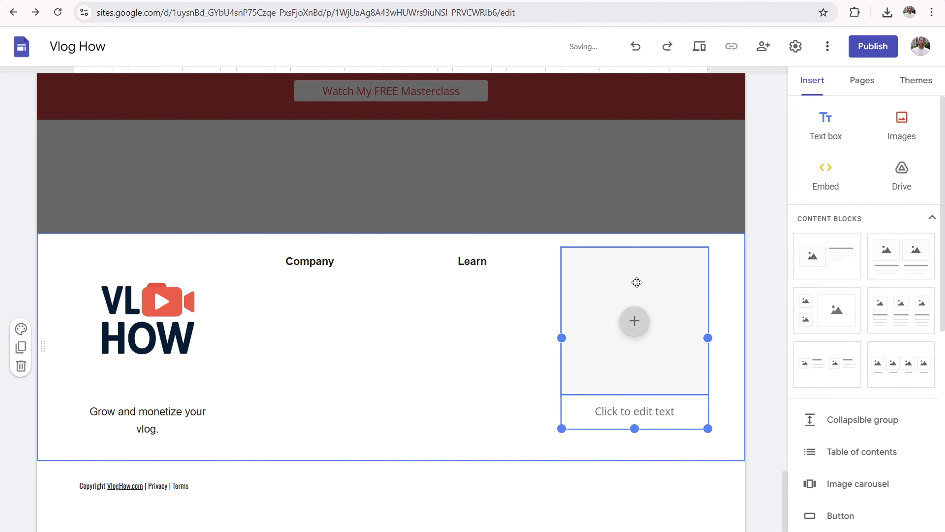
click(634, 226)
click(632, 261)
text(Connect)
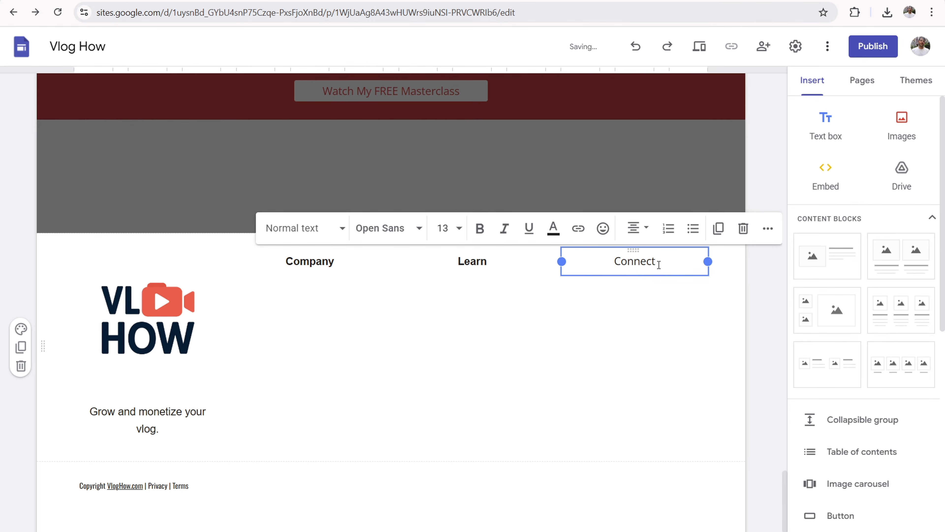
Step: Make the "Connect" text bold and set its font to Arial
drag(657, 262, 598, 264)
click(480, 228)
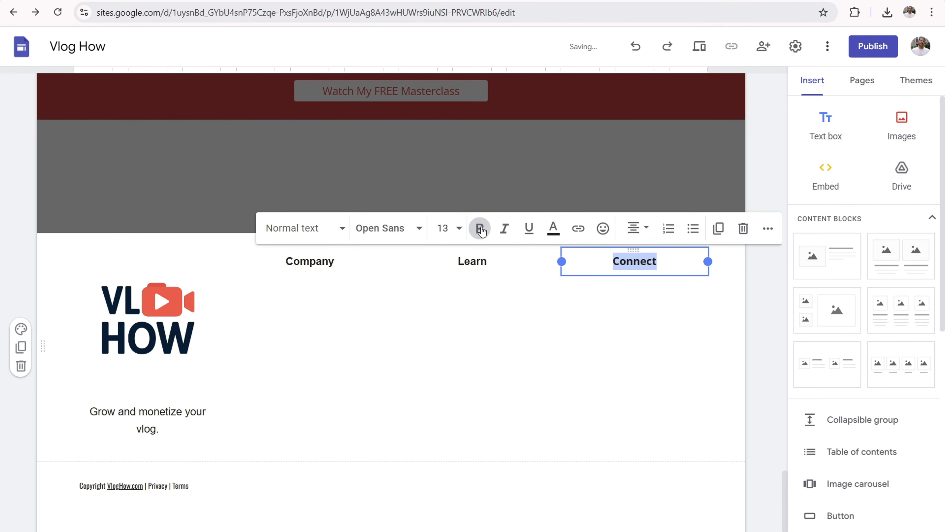
click(412, 228)
click(559, 342)
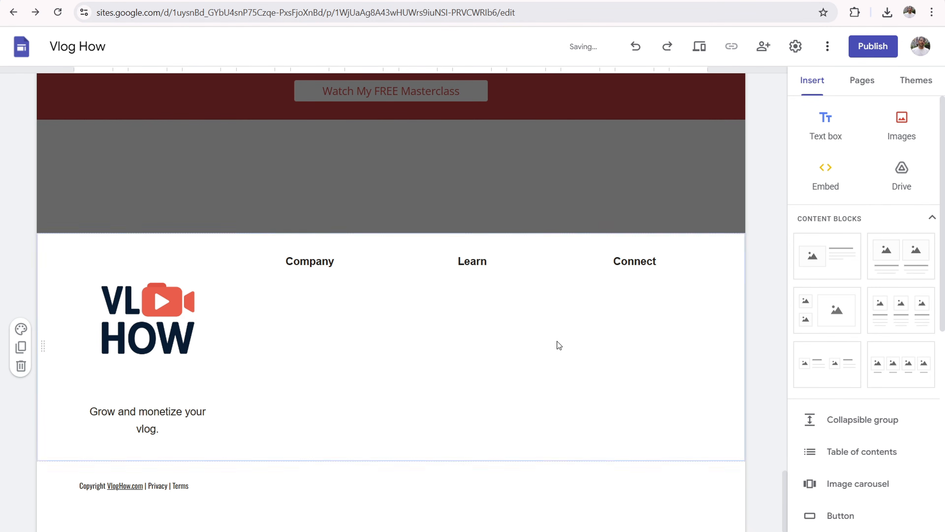
Step: Add the lines "About", "Contact" and "Resources" beneath the "Company" heading in the footer
click(350, 267)
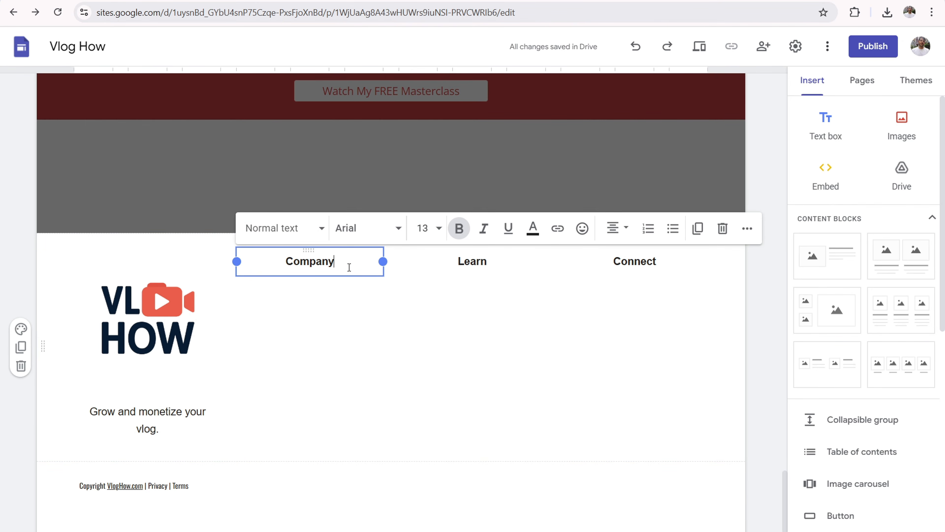
key(Return)
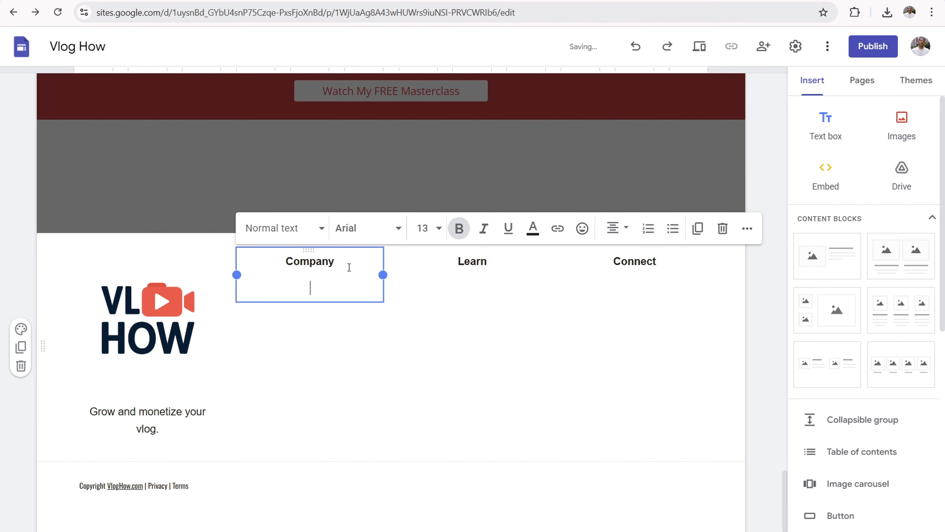
text(About)
key(Return)
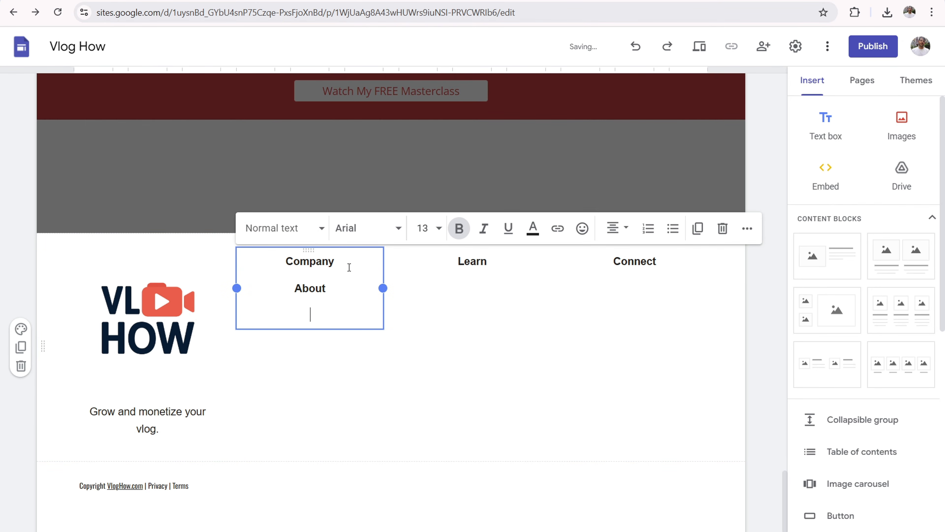
text(Contact)
key(Return)
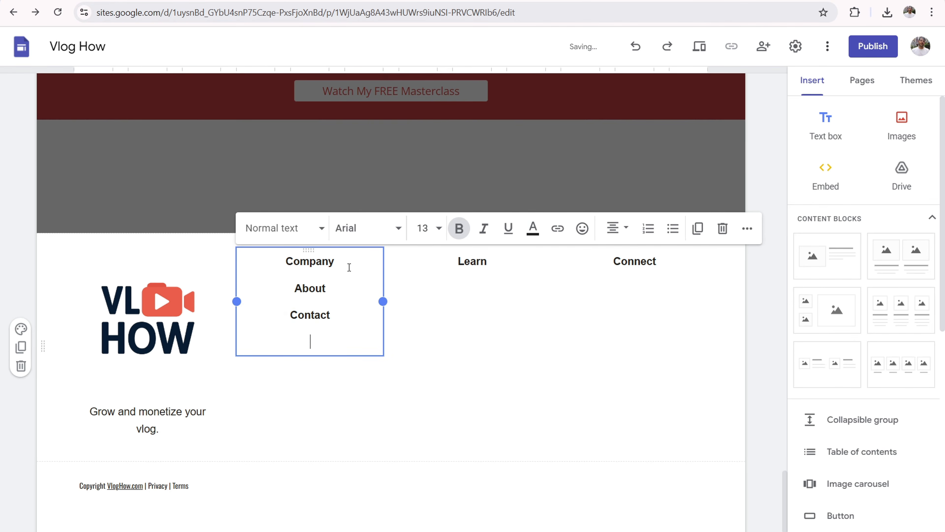
text(Resour)
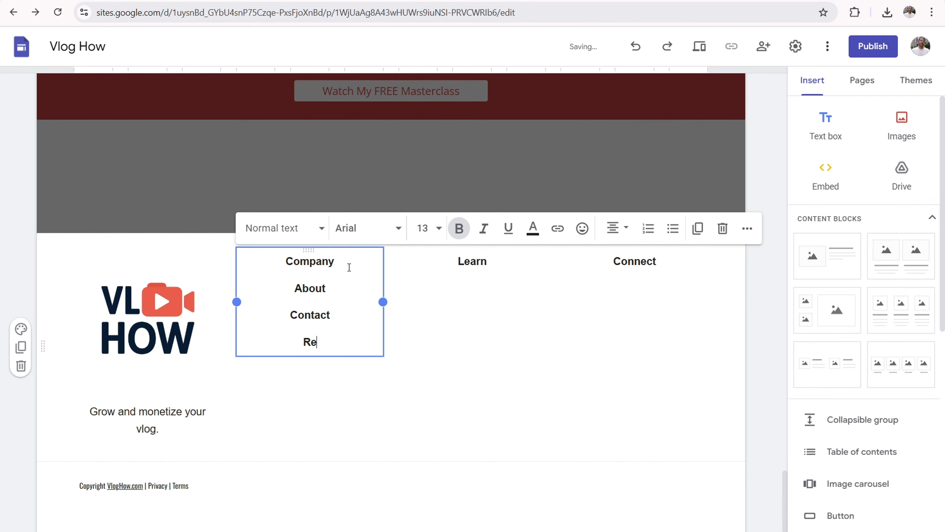
text(ces)
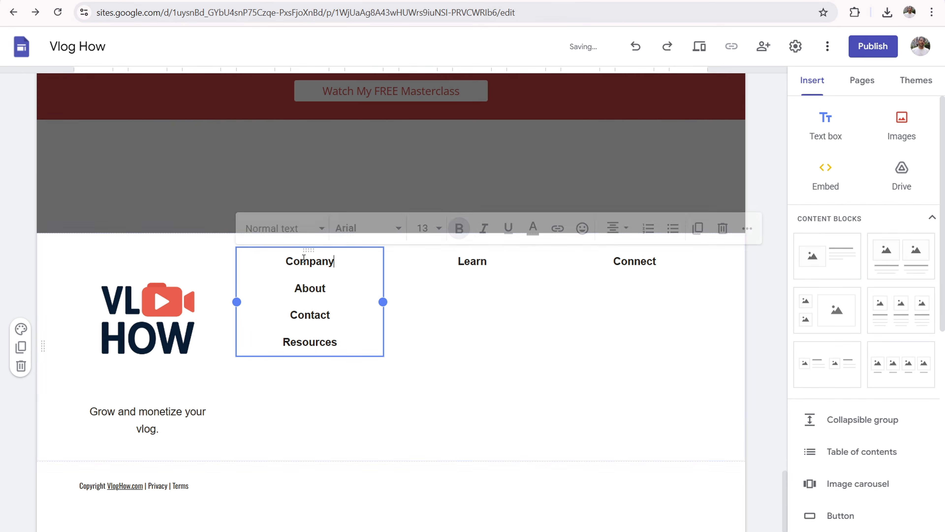
Step: Underline the "Company" heading and insert a blank line above it
drag(335, 261, 281, 261)
click(507, 229)
click(453, 335)
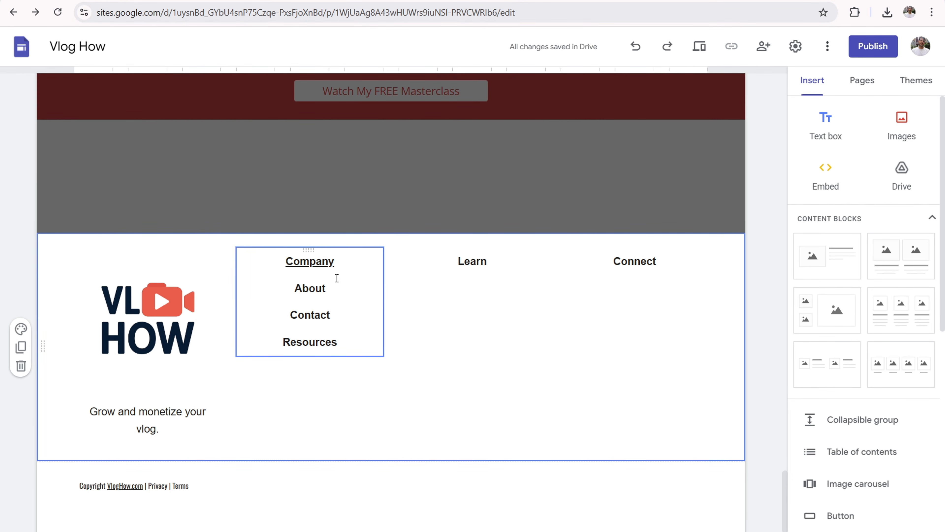
click(332, 264)
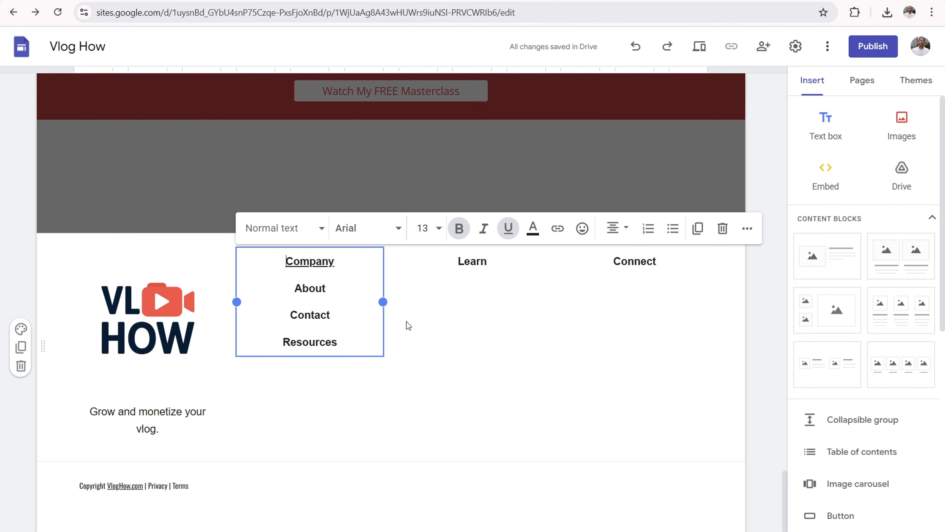
key(Return)
click(486, 342)
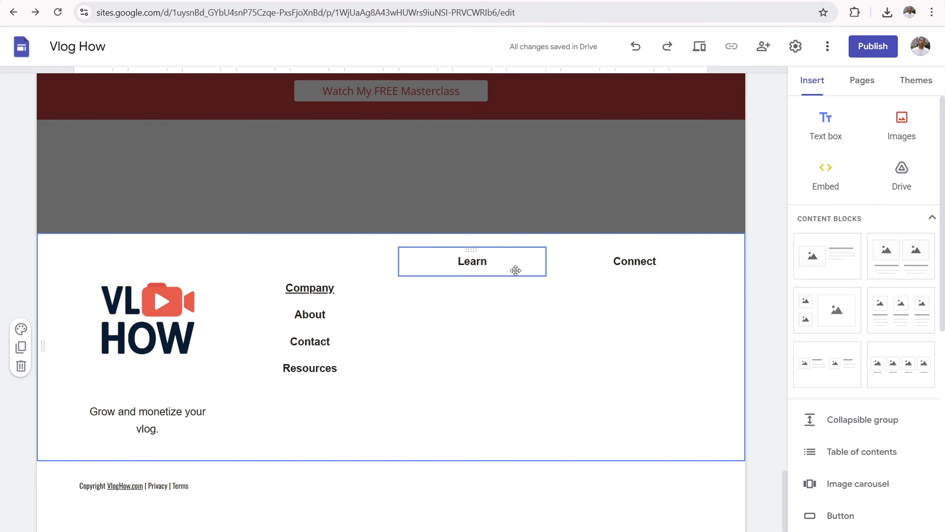
Step: Try left alignment on the "About", "Contact" and "Resources" lines, and return them to centre alignment
click(323, 353)
drag(338, 368, 292, 317)
click(618, 228)
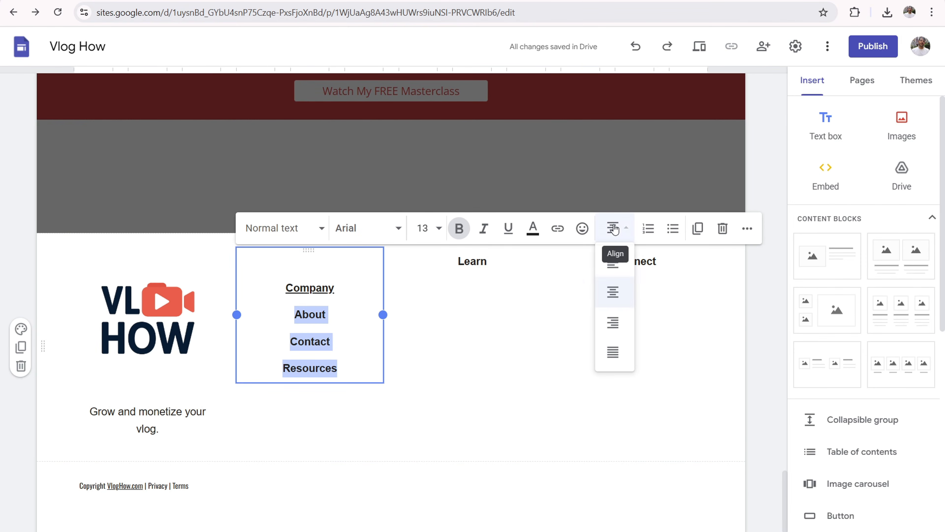
click(612, 262)
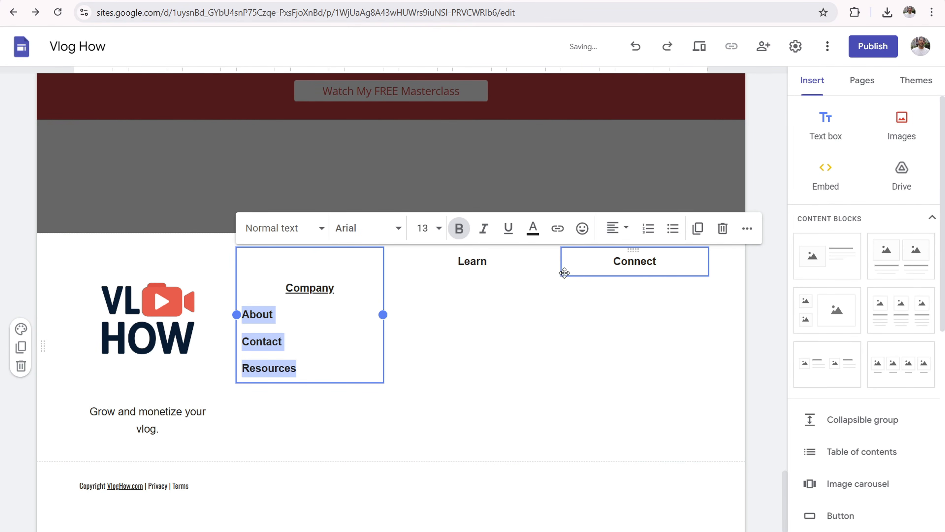
click(616, 229)
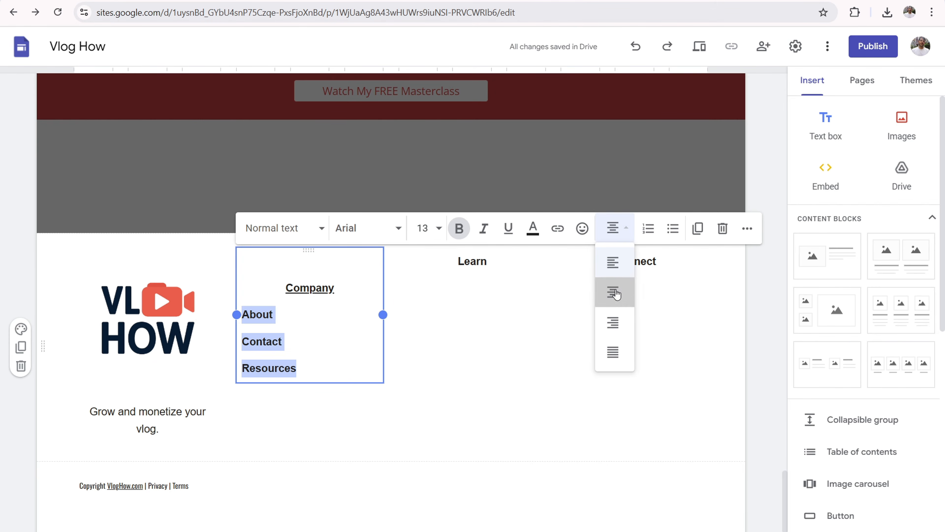
click(618, 292)
click(510, 360)
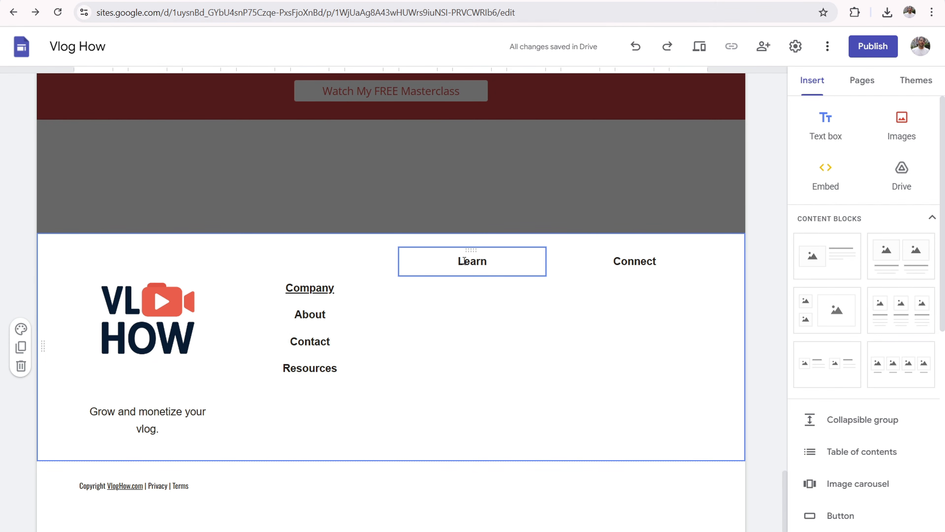
Step: Add the lines "Affiliates", "FAQ" and "Support" beneath the "Learn" heading in the footer
click(505, 260)
key(Return)
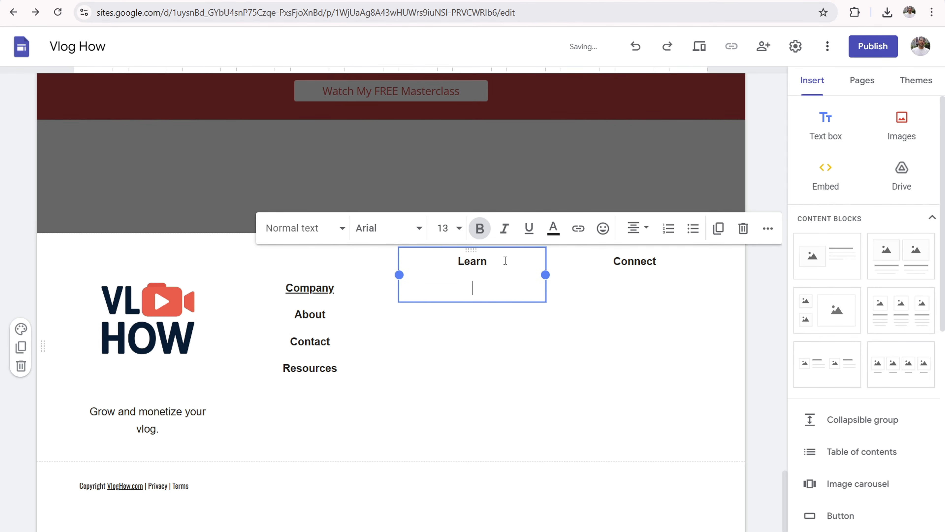
text(Affiliates)
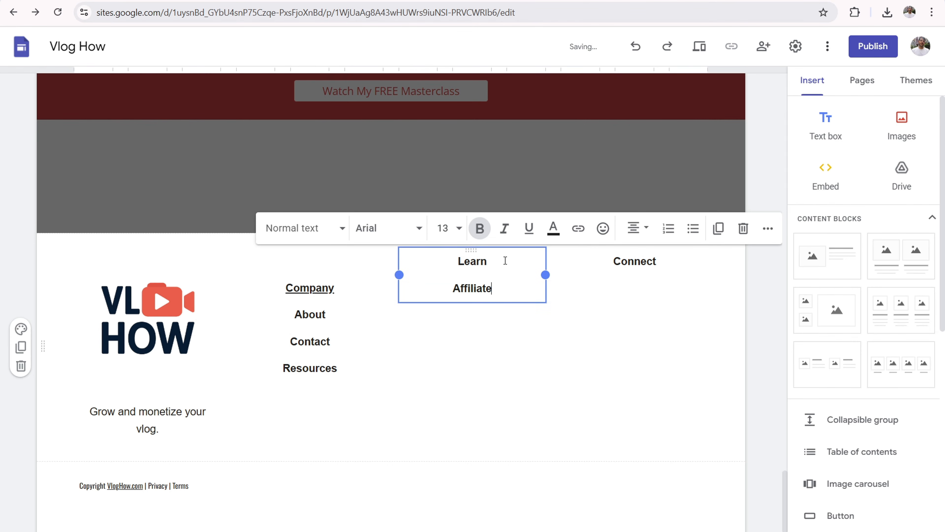
key(Return)
text(FAQ)
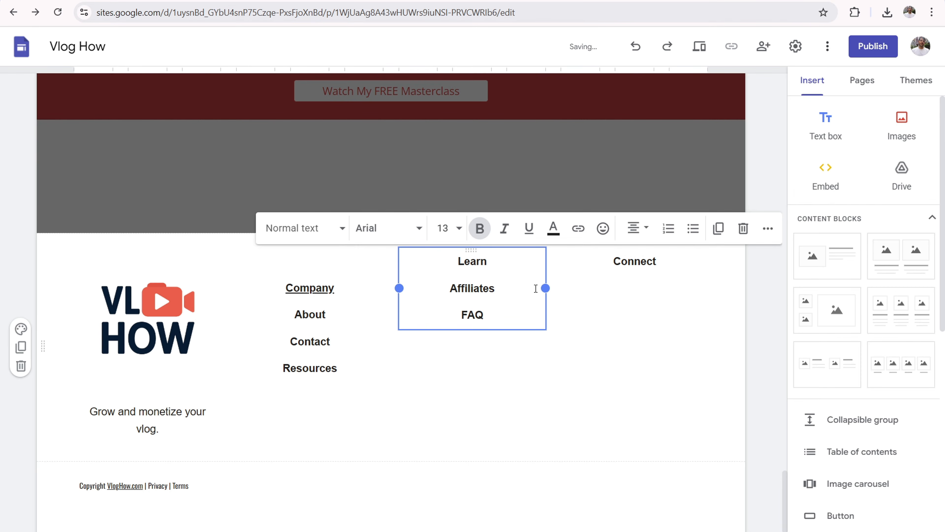
key(Return)
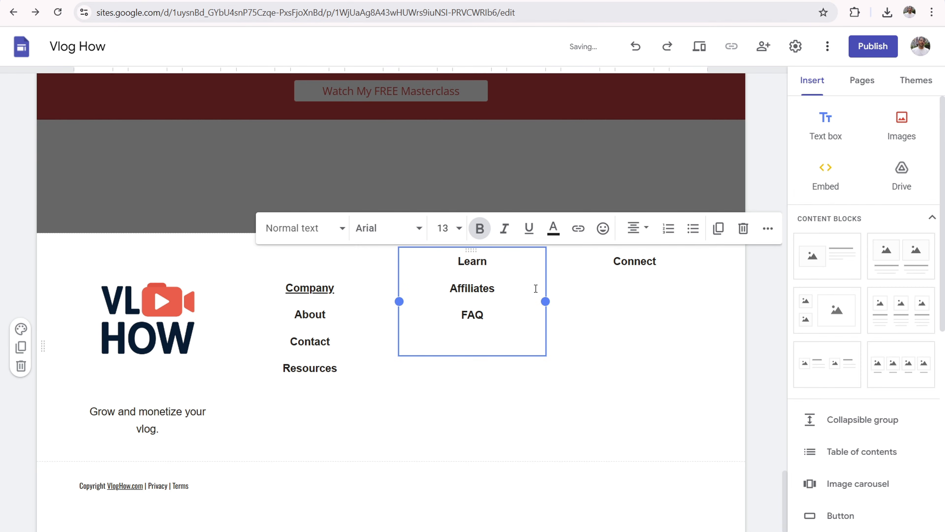
text(Support)
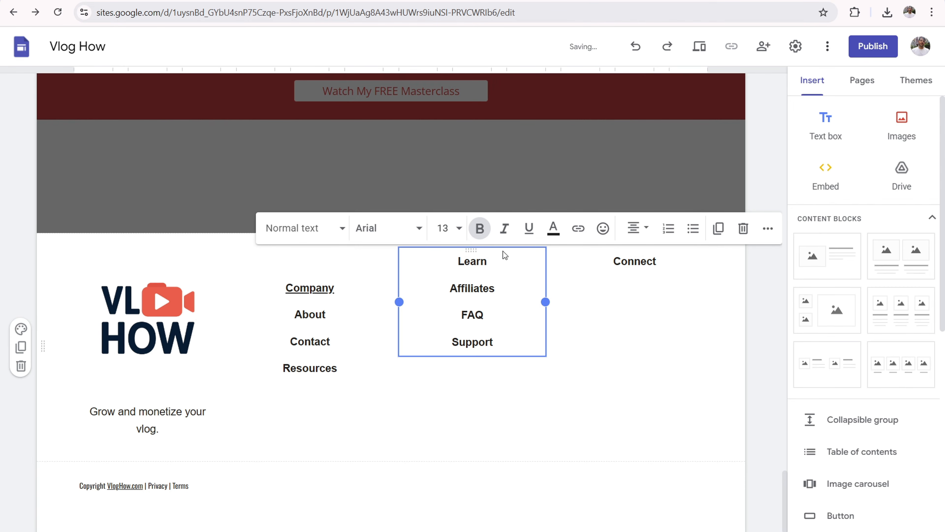
Step: Underline the "Learn" heading and insert a blank line above it
double_click(498, 262)
click(529, 228)
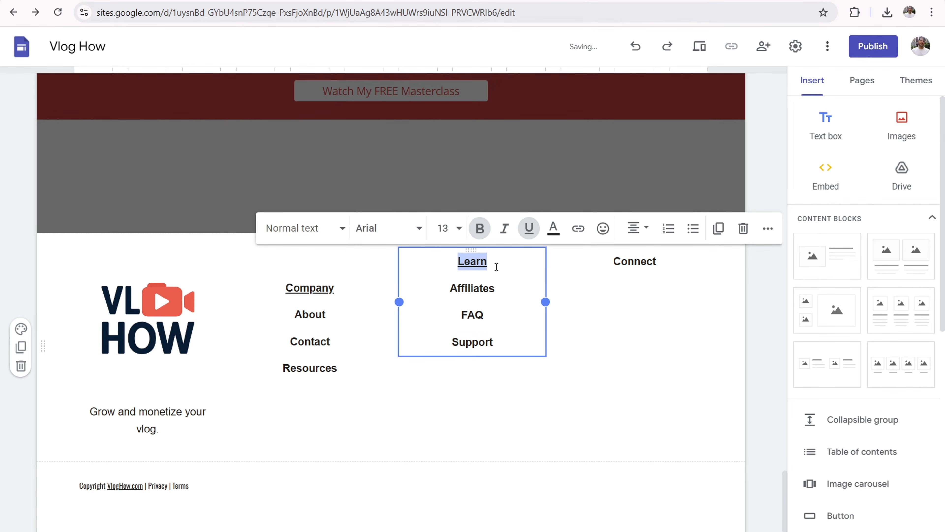
click(465, 264)
key(Return)
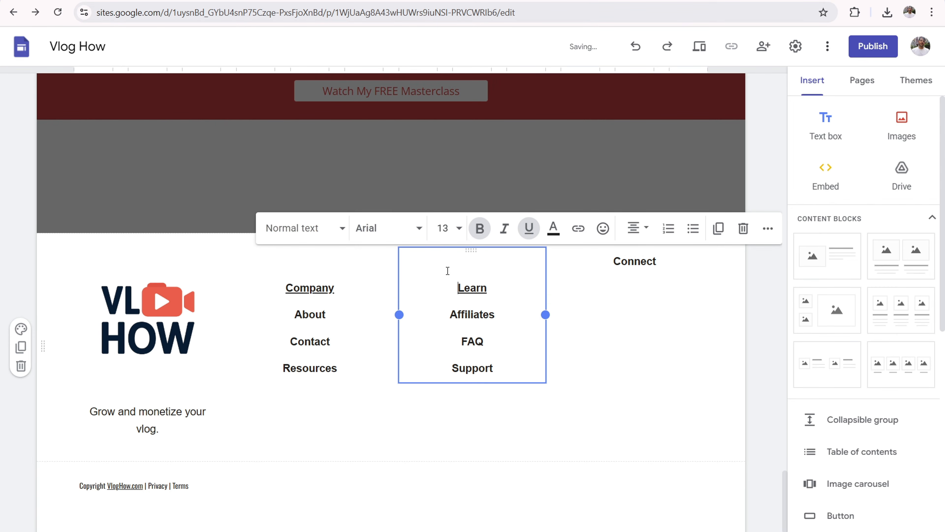
click(368, 321)
drag(491, 316, 450, 316)
click(579, 228)
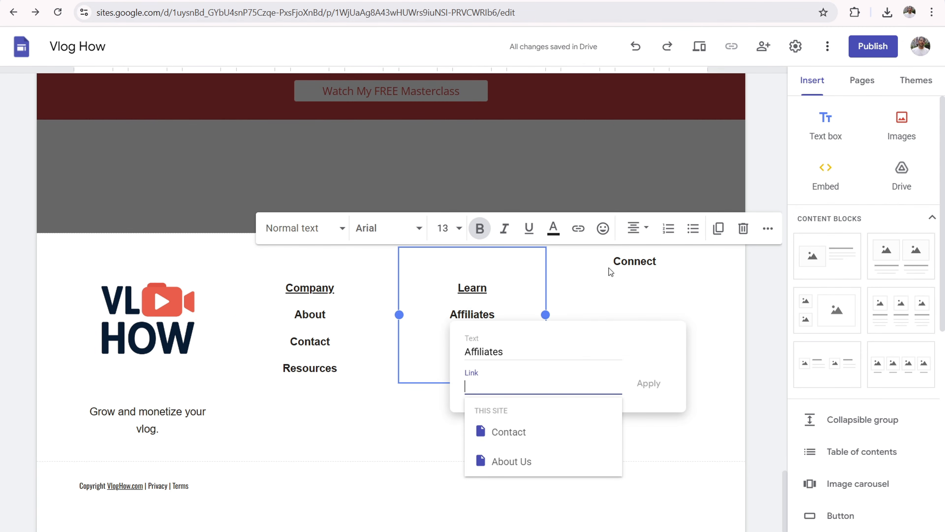
click(632, 295)
Step: Add the company's street address and its support e-mail address as separate lines beneath the "Connect" heading
click(631, 268)
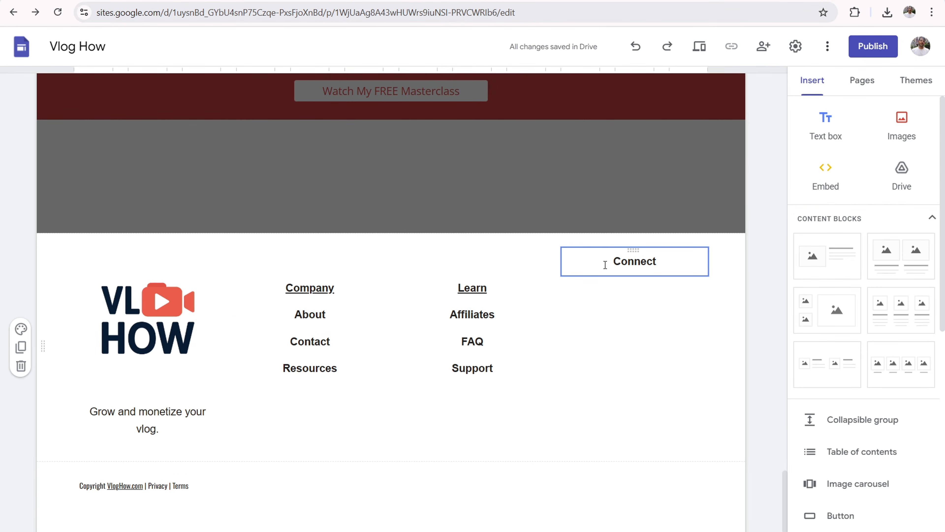
click(670, 261)
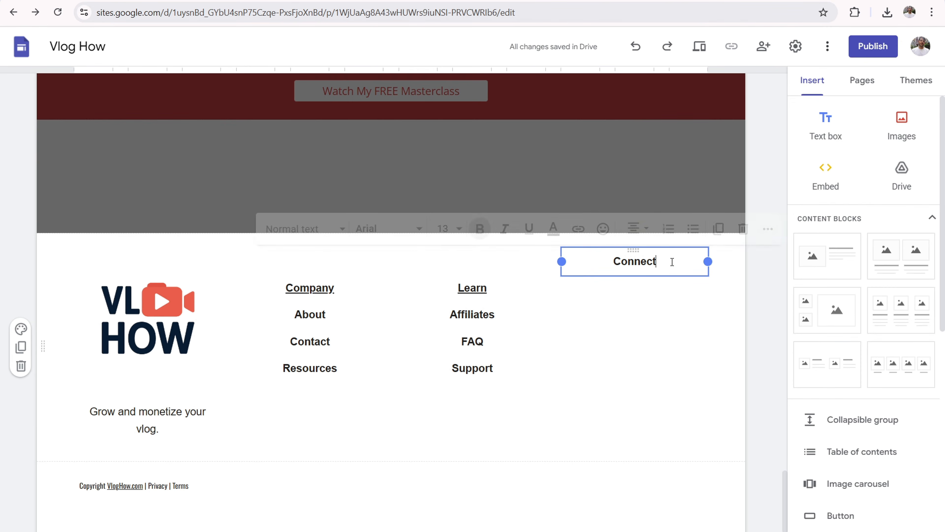
scroll(818, 310, down, 1)
scroll(817, 310, down, 7)
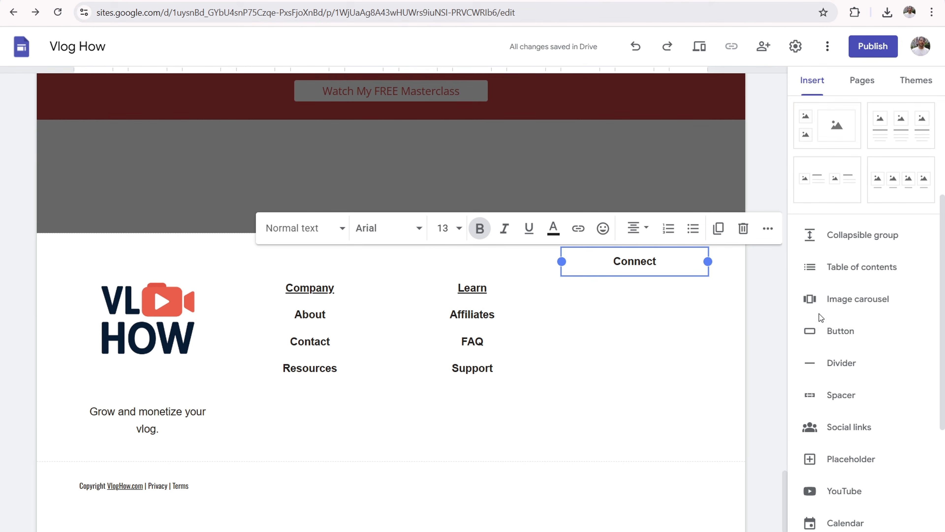
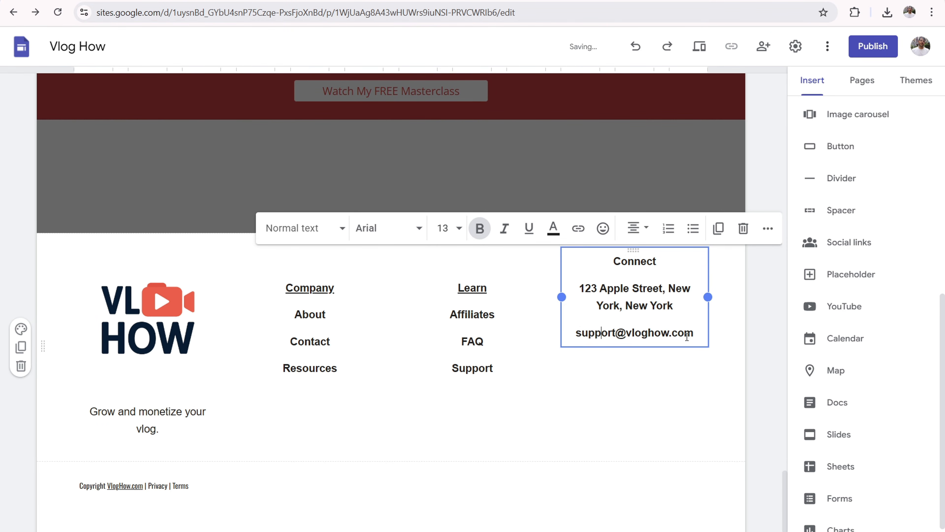
Step: Turn the support e-mail line in the "Connect" column into a mailto link to that address
drag(699, 332, 575, 332)
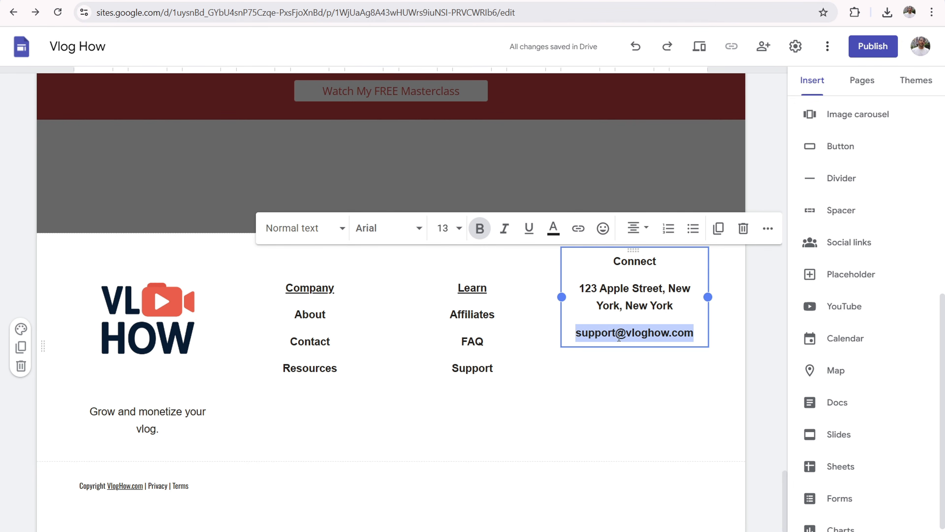
click(578, 228)
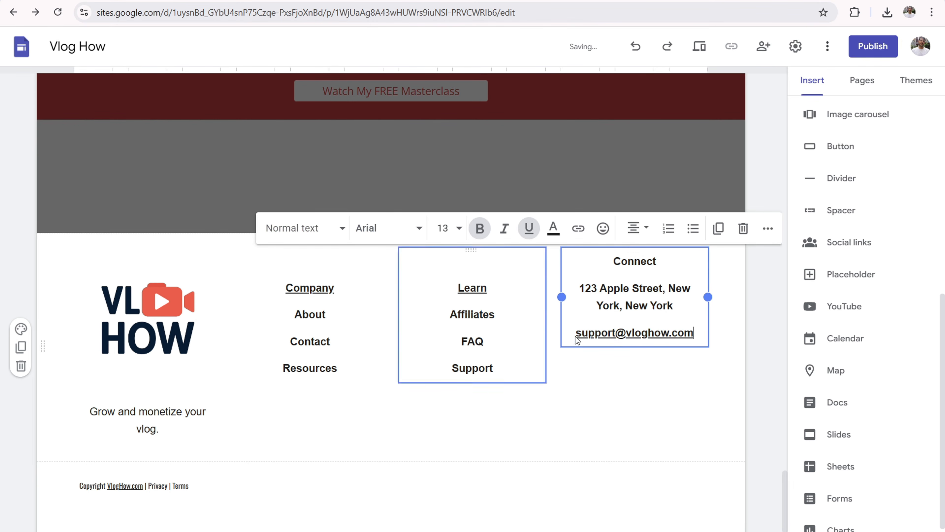
click(578, 228)
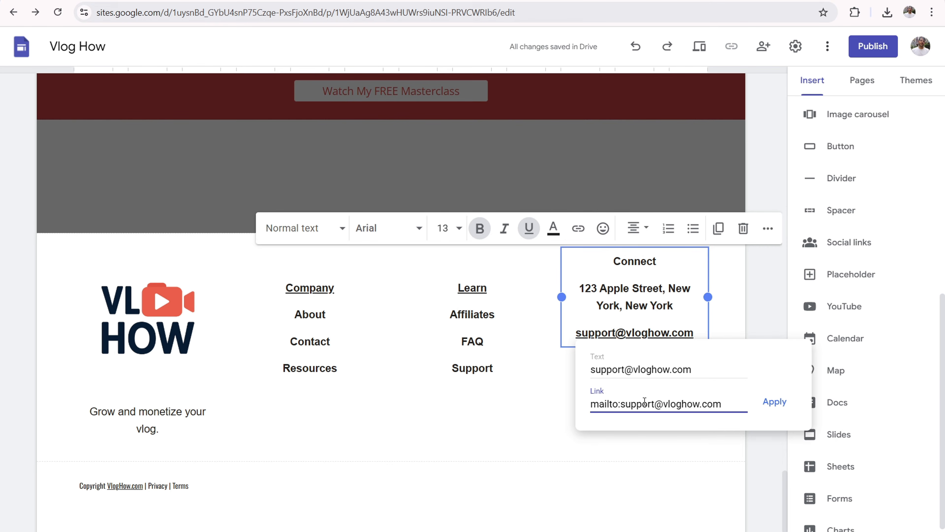
click(563, 422)
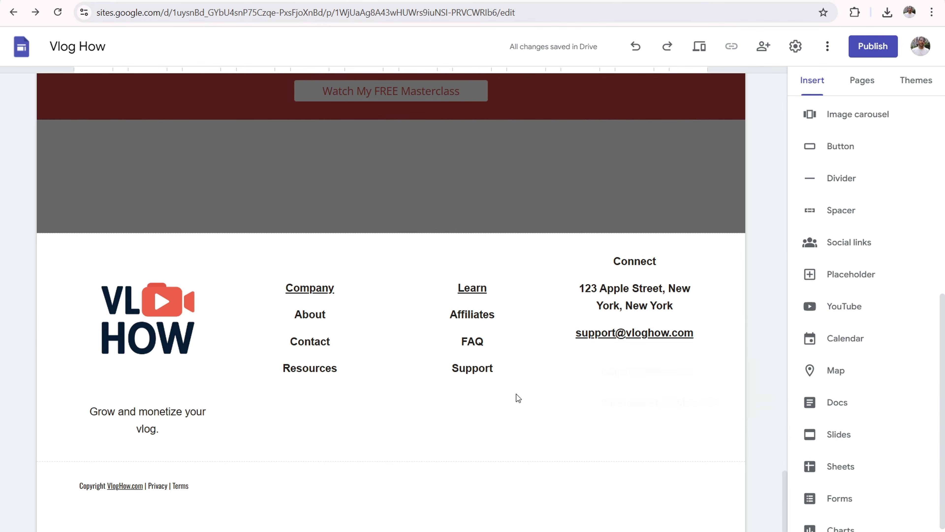
Step: Insert a social links element in the footer with the links facebook.com, instagram.com and youtube.com
click(702, 335)
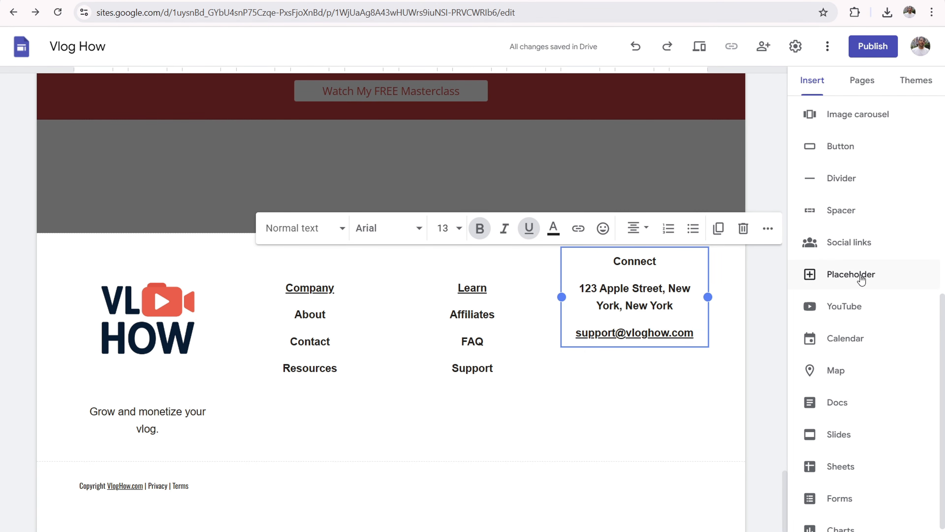
click(850, 243)
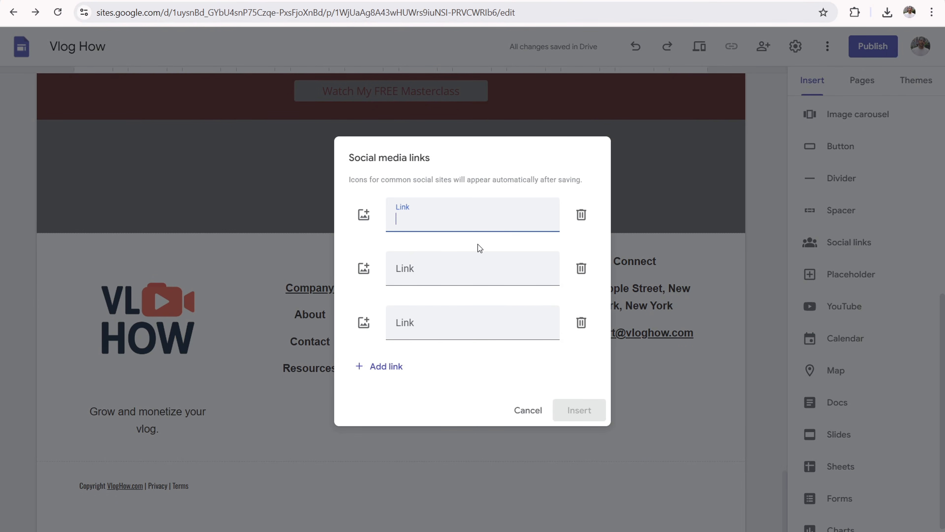
text(facebook)
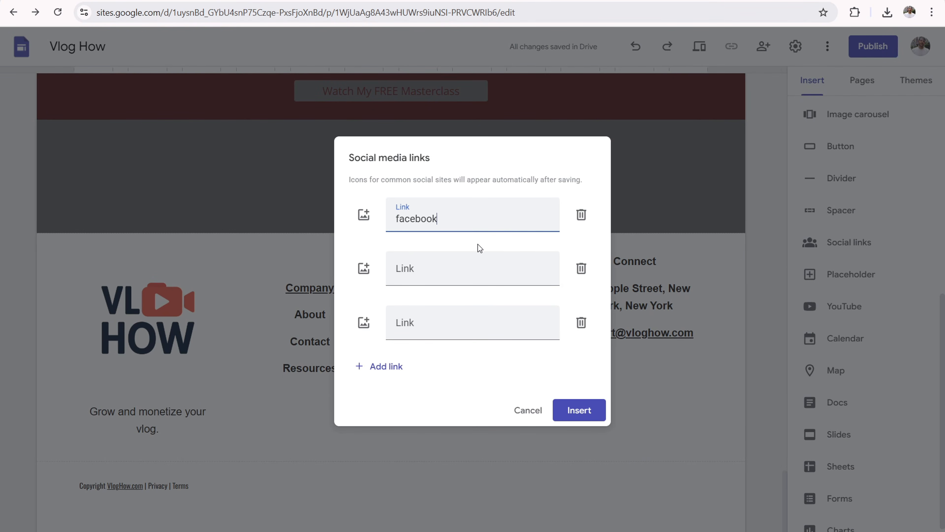
text(.com)
click(459, 272)
text(instagram.)
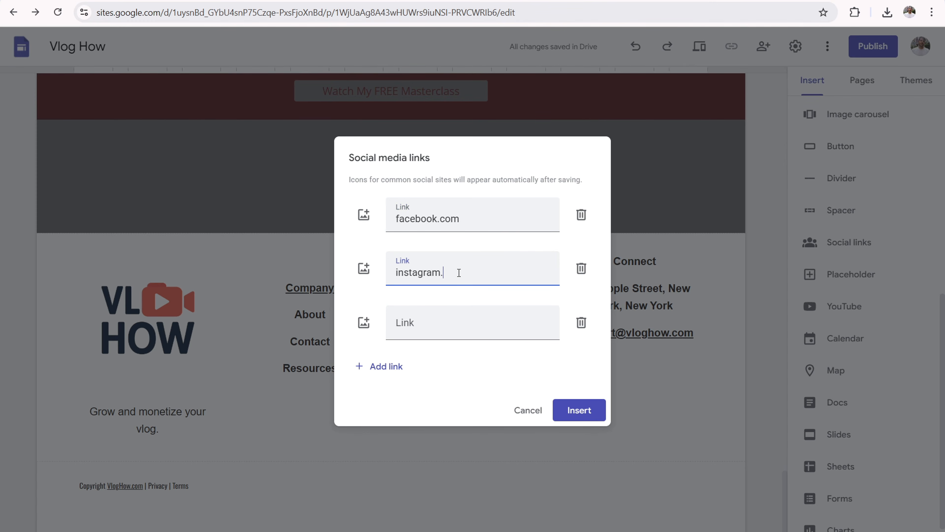
click(425, 325)
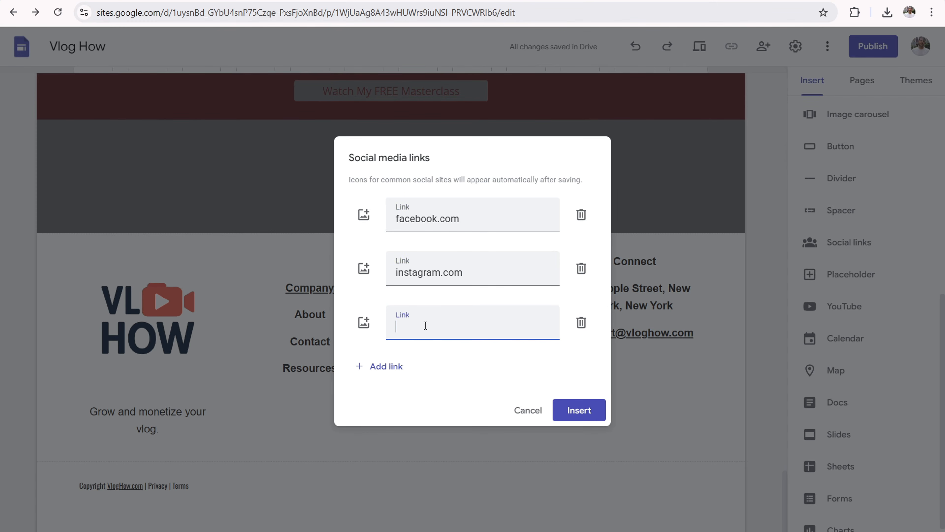
text(youtube.com)
click(580, 411)
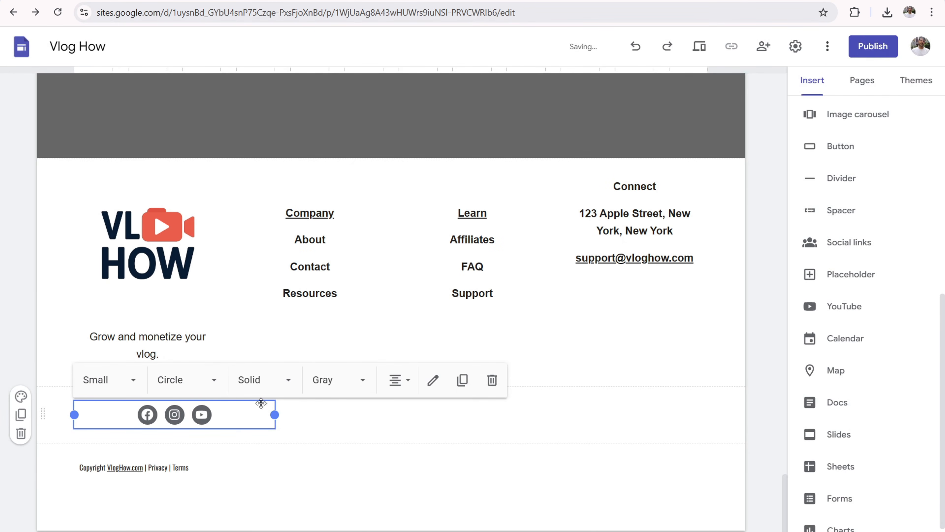
Step: Move the social media icons into the "Connect" column, directly beneath the support e-mail line
click(345, 462)
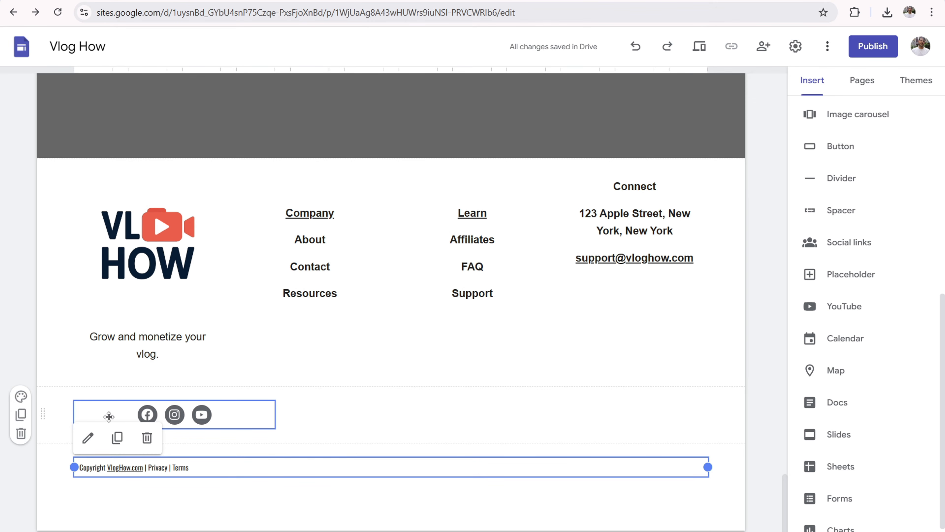
drag(109, 415, 584, 279)
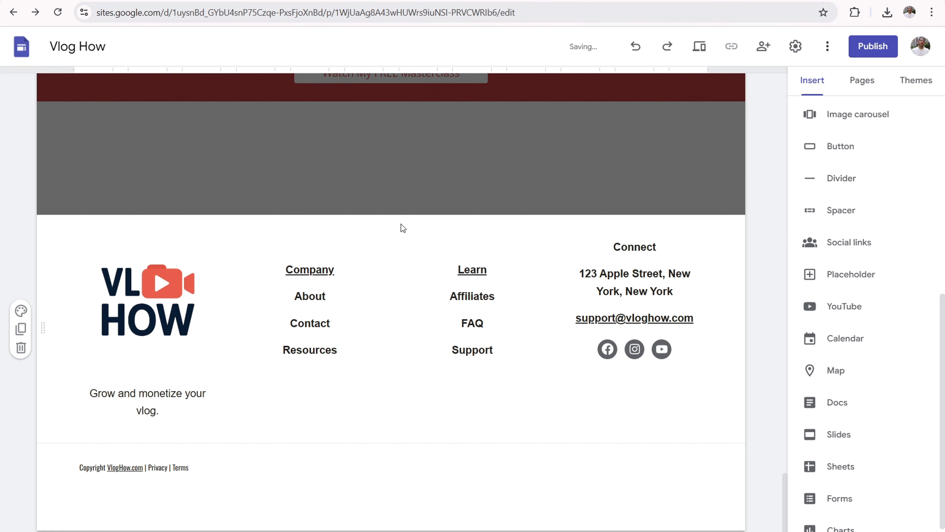
click(331, 242)
Step: Insert a blank line above the "Connect" heading in the footer and underline the heading
click(572, 251)
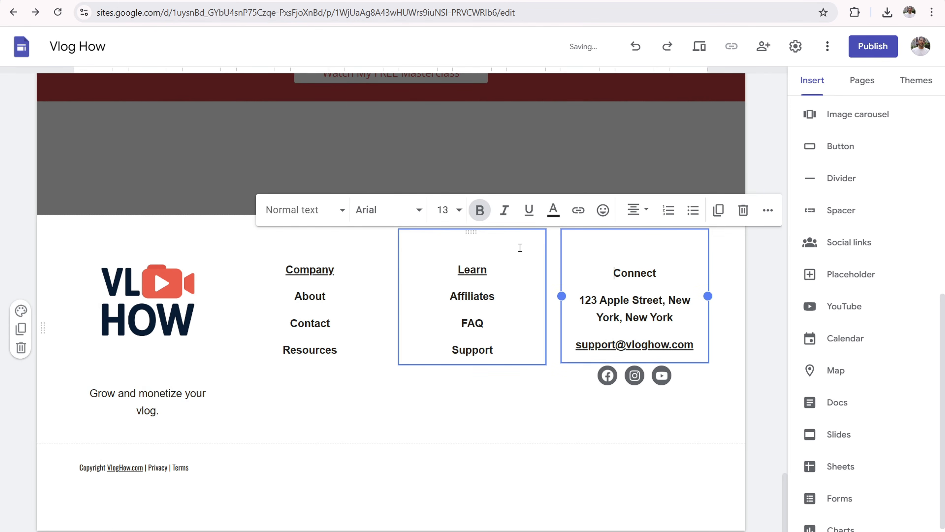
drag(669, 274, 609, 272)
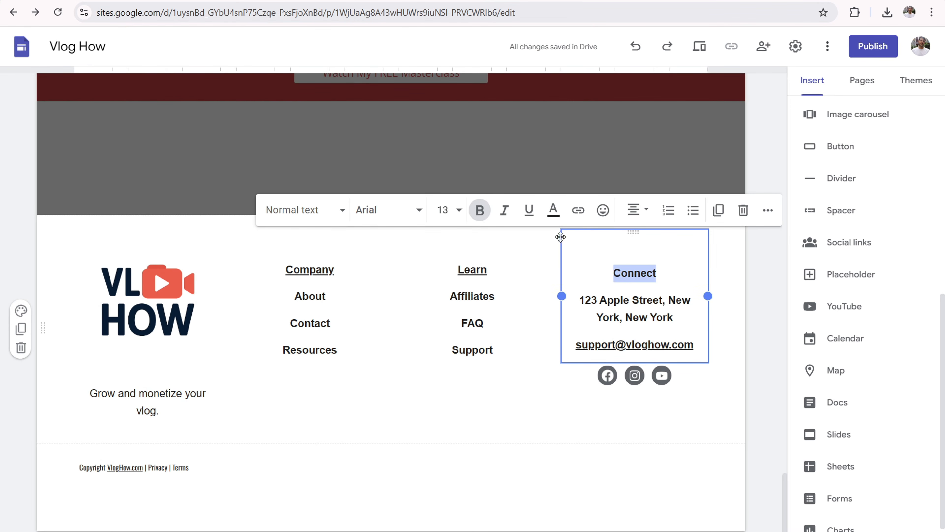
click(529, 210)
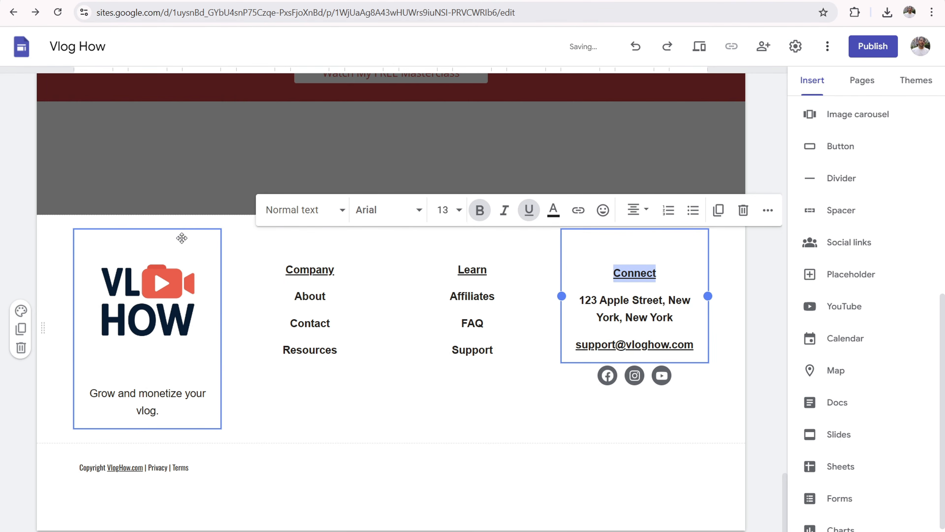
click(177, 231)
scroll(466, 408, up, 1)
scroll(466, 407, up, 5)
scroll(479, 363, down, 5)
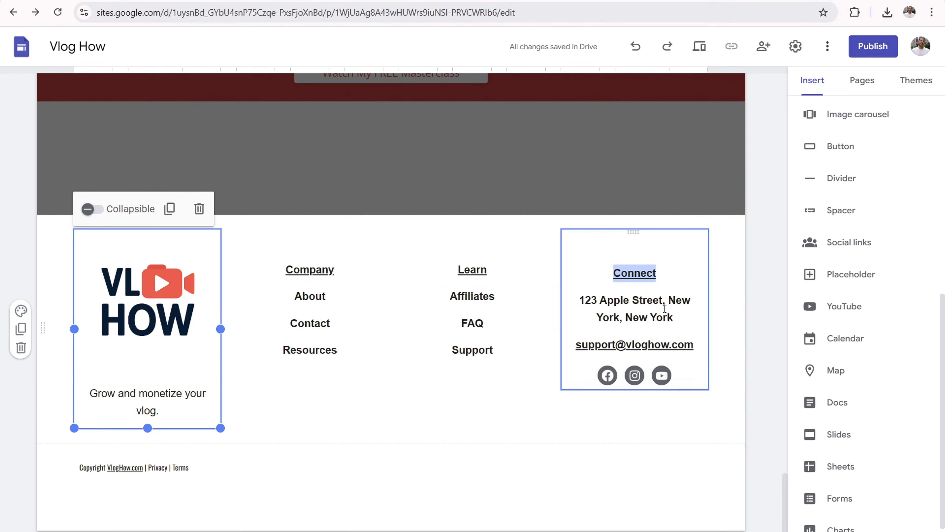
click(769, 242)
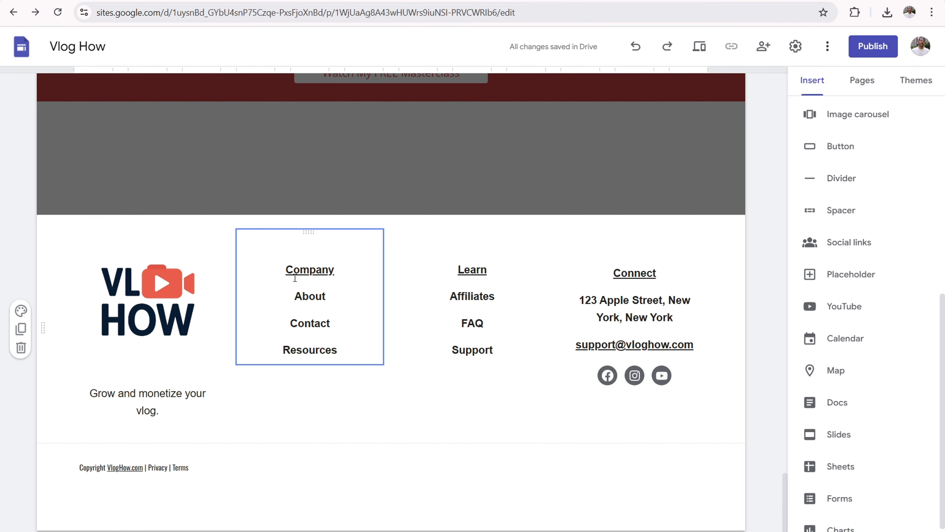
drag(783, 507, 760, 515)
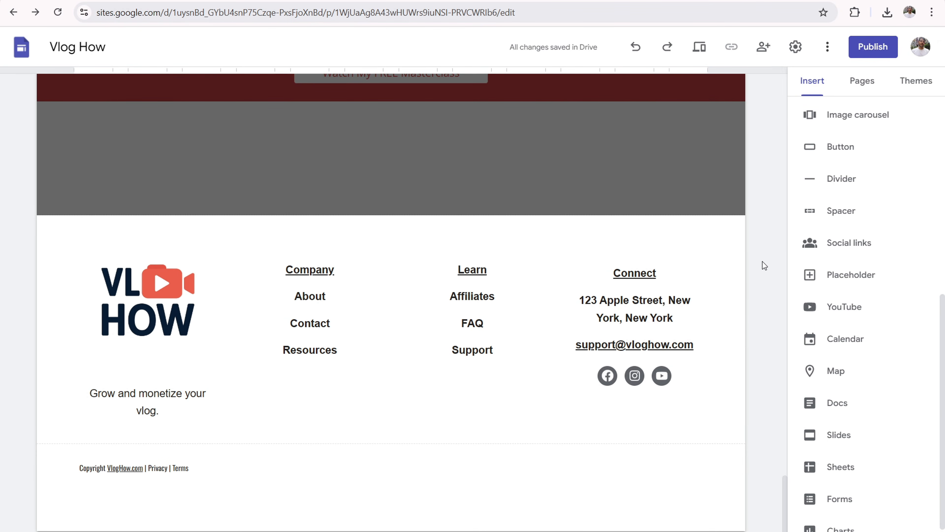
click(511, 250)
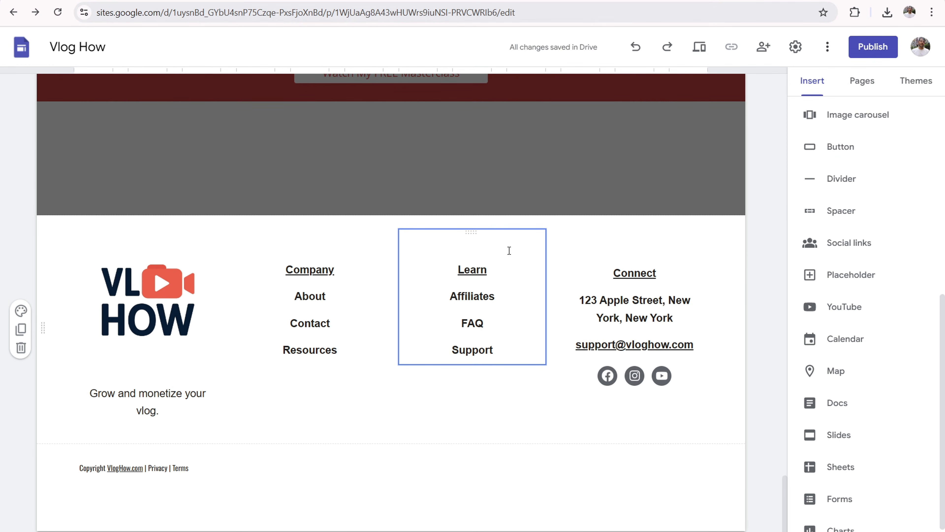
Step: Apply section color Style 2 to both the footer columns section and the copyright section
click(21, 310)
click(103, 372)
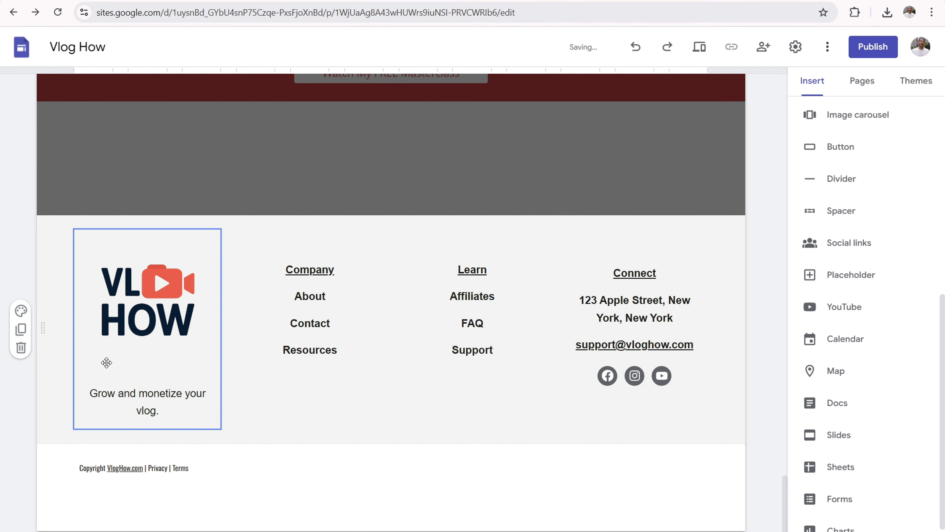
click(23, 451)
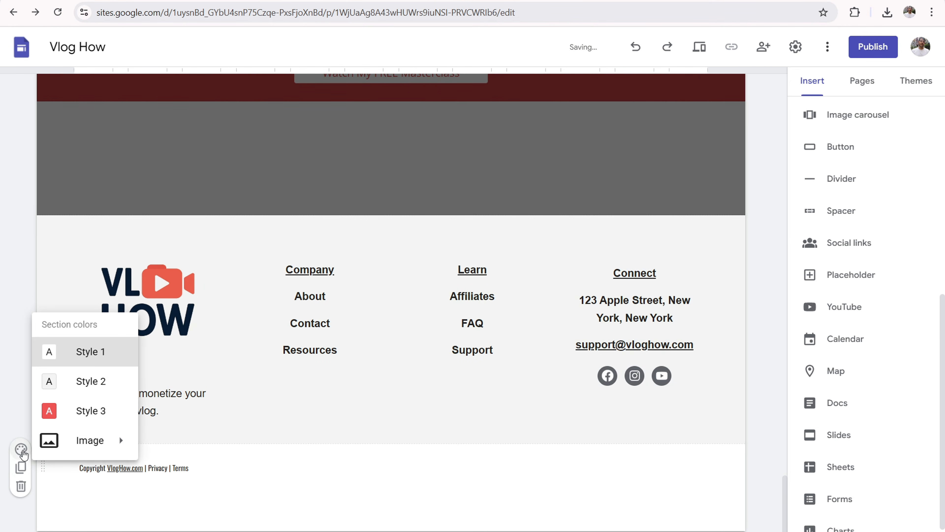
click(89, 381)
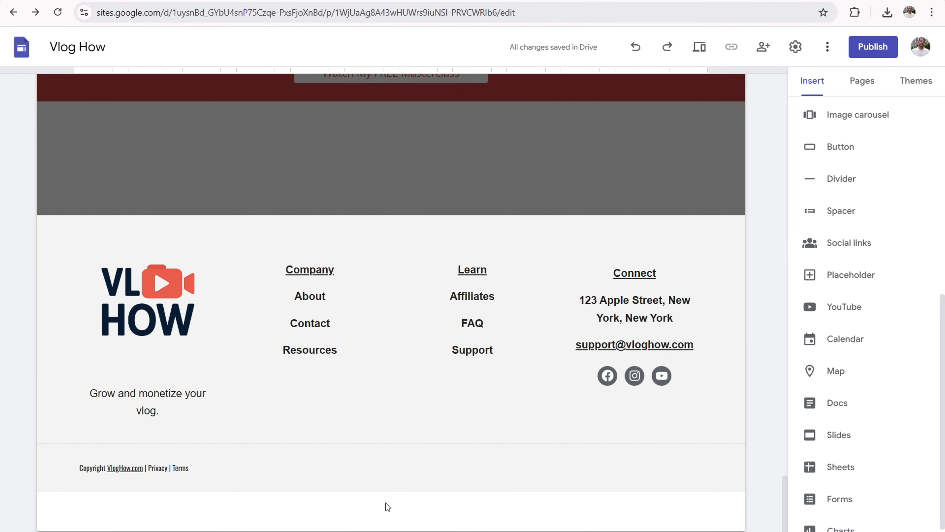
Step: Insert a spacer below the copyright line and give its section the light-blue geometric pattern from the image gallery as background
click(838, 211)
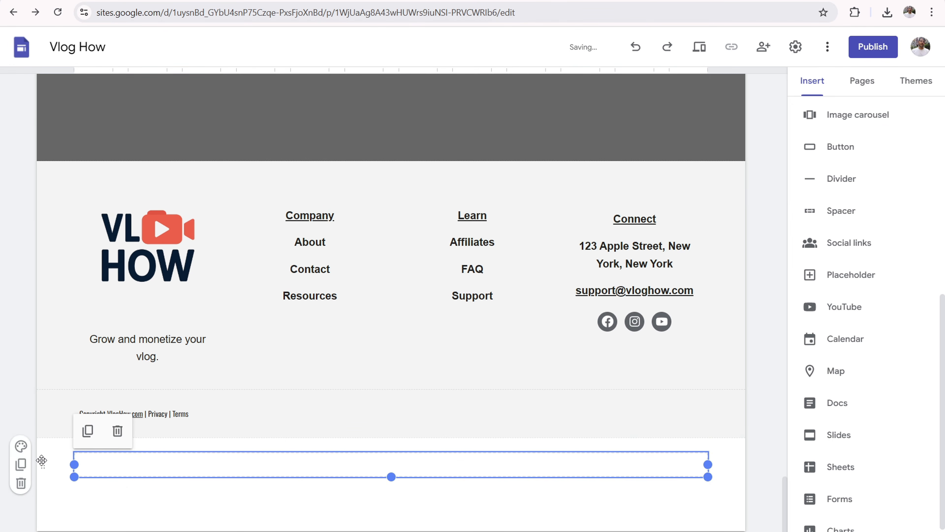
click(22, 447)
mouse_move(88, 440)
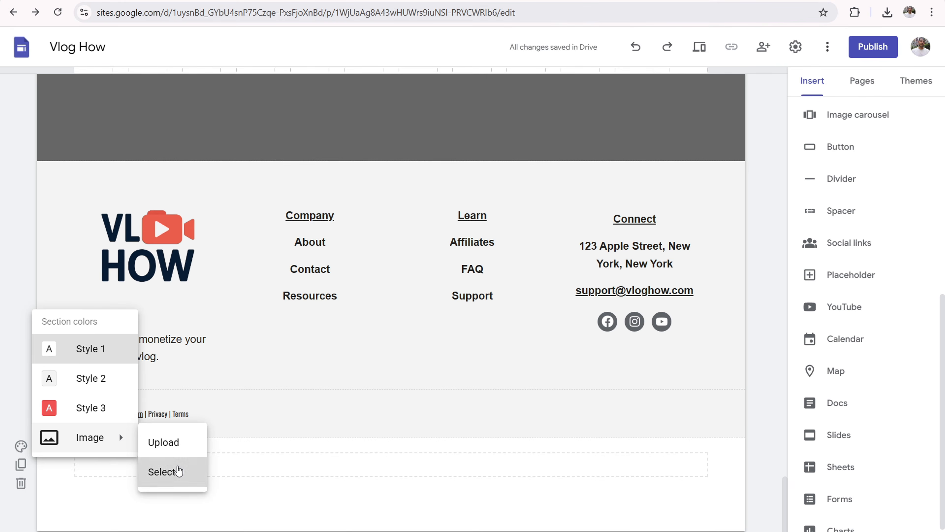
click(178, 471)
scroll(498, 211, down, 15)
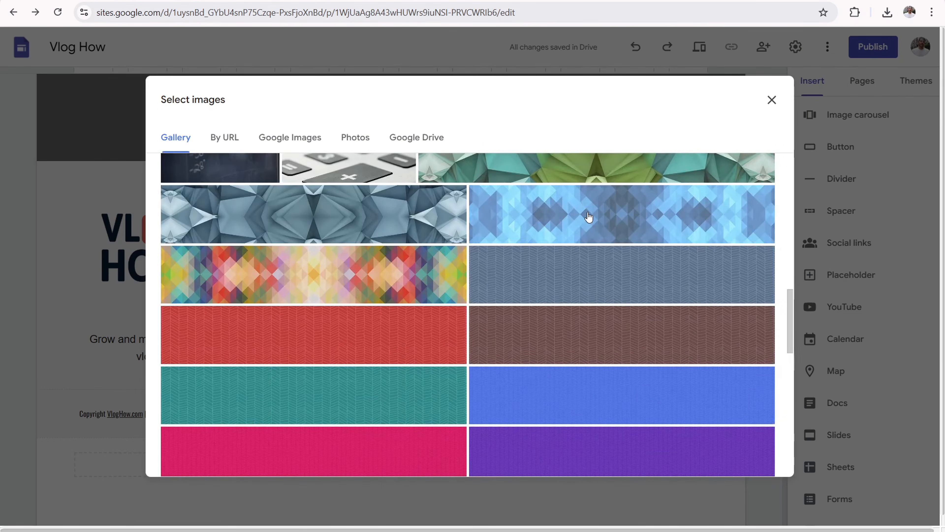
click(588, 217)
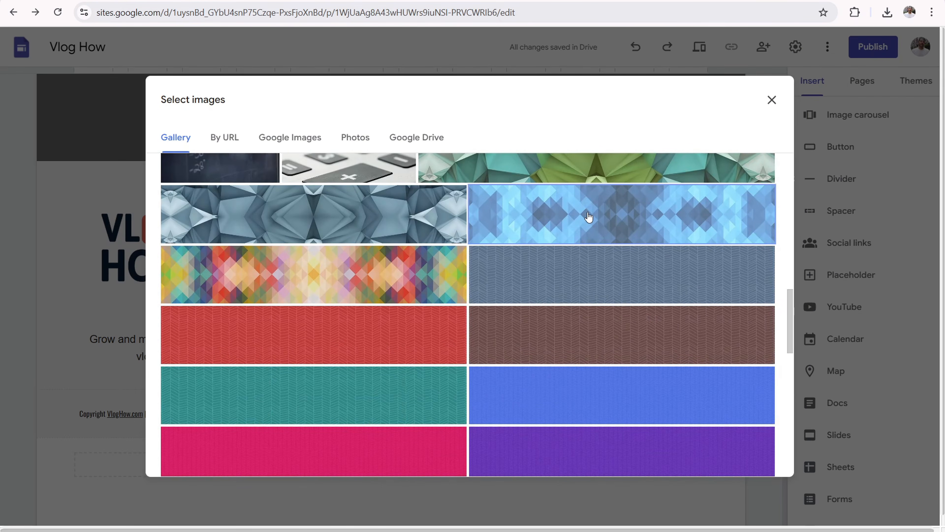
click(751, 467)
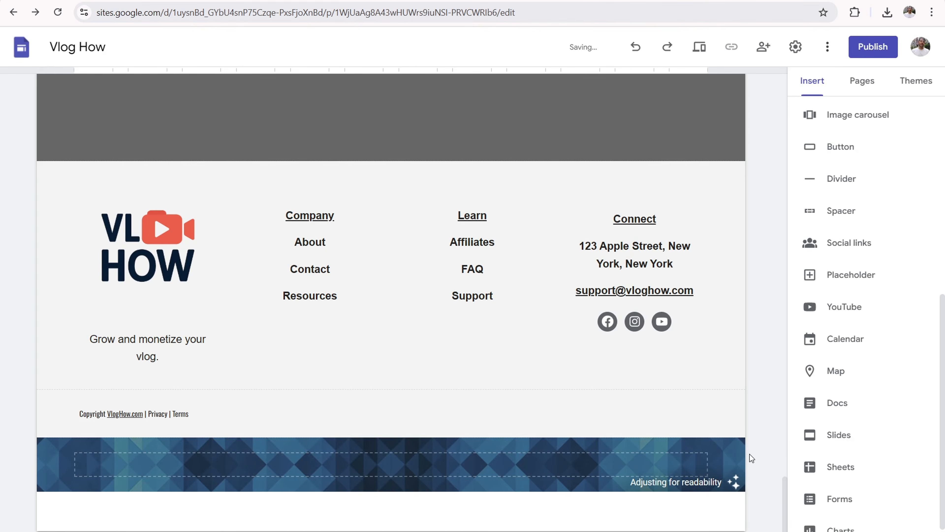
Step: Increase the height of the spacer in the blue patterned section to about twice its size
click(423, 457)
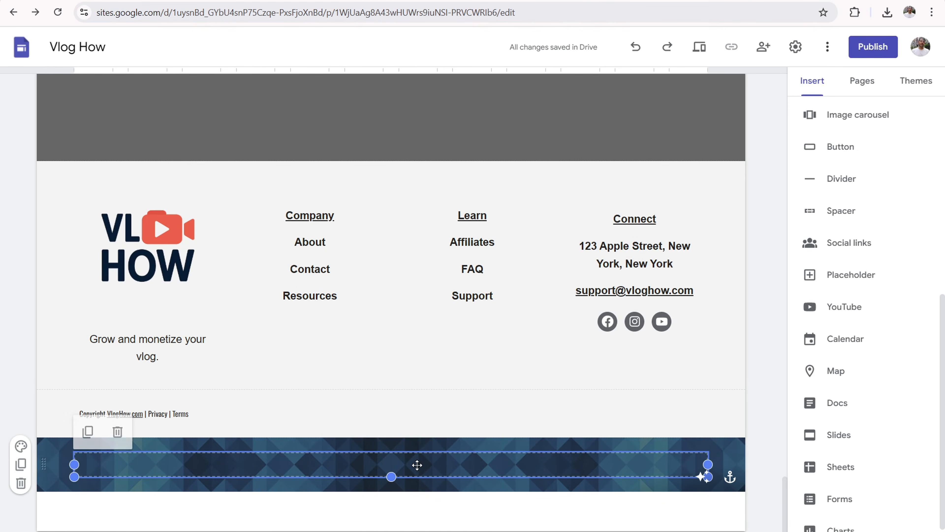
drag(391, 477, 391, 505)
click(756, 360)
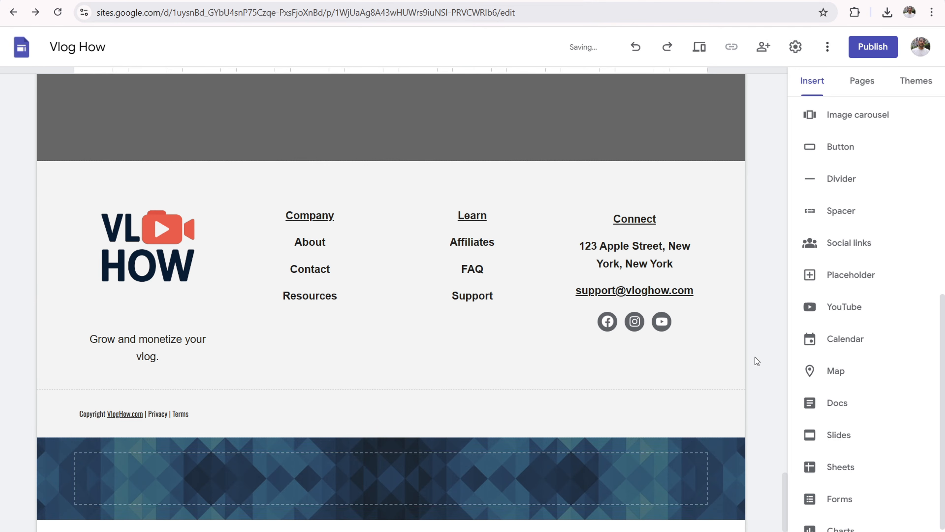
Step: Preview the homepage at large-screen size and examine it from the header down to the footer
click(699, 48)
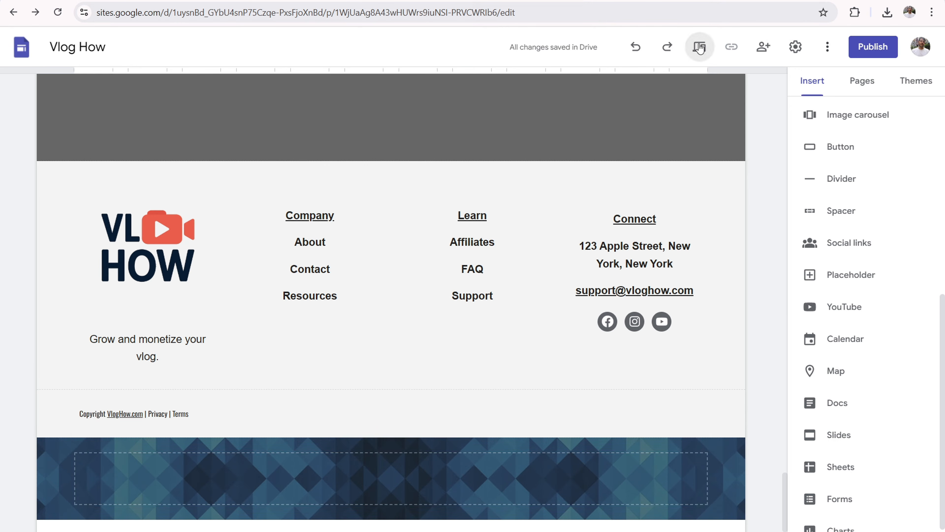
scroll(383, 163, down, 15)
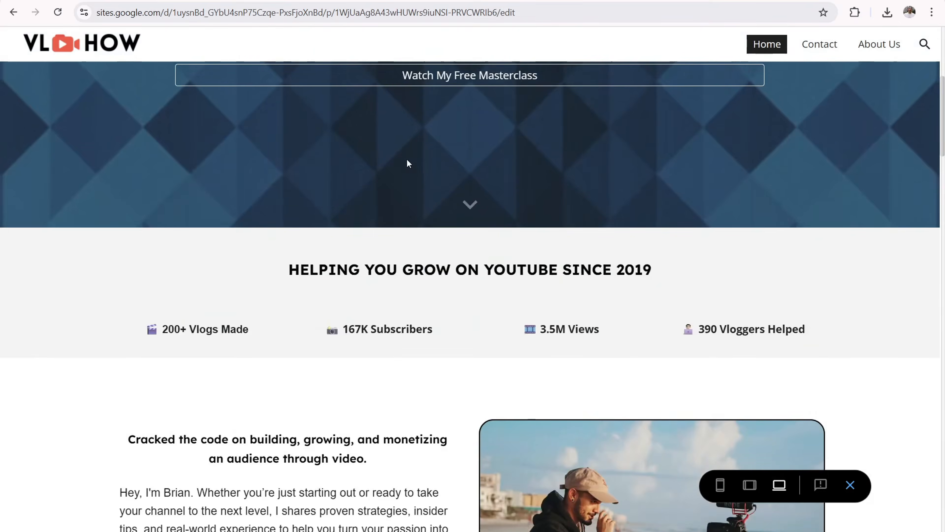
scroll(409, 163, down, 20)
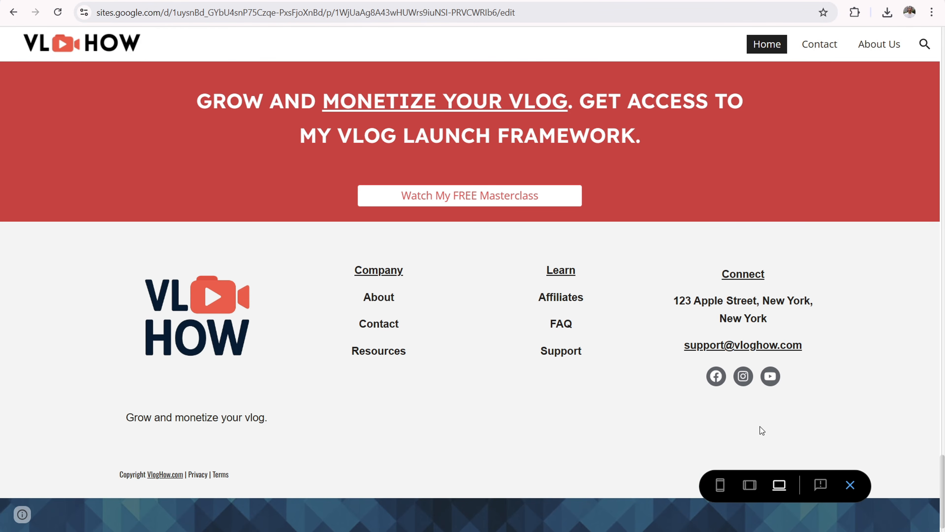
scroll(409, 354, down, 1)
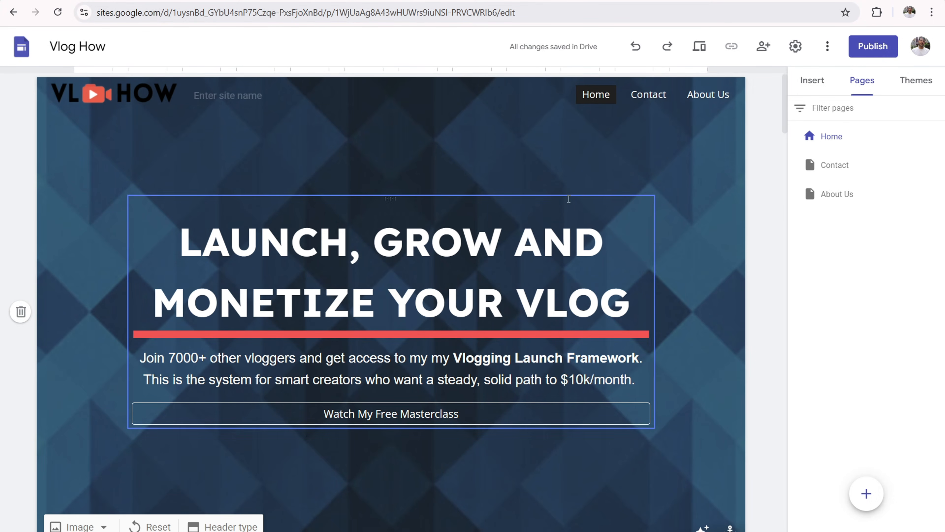
Step: Add a new page named "Resources" to the site
scroll(621, 193, down, 15)
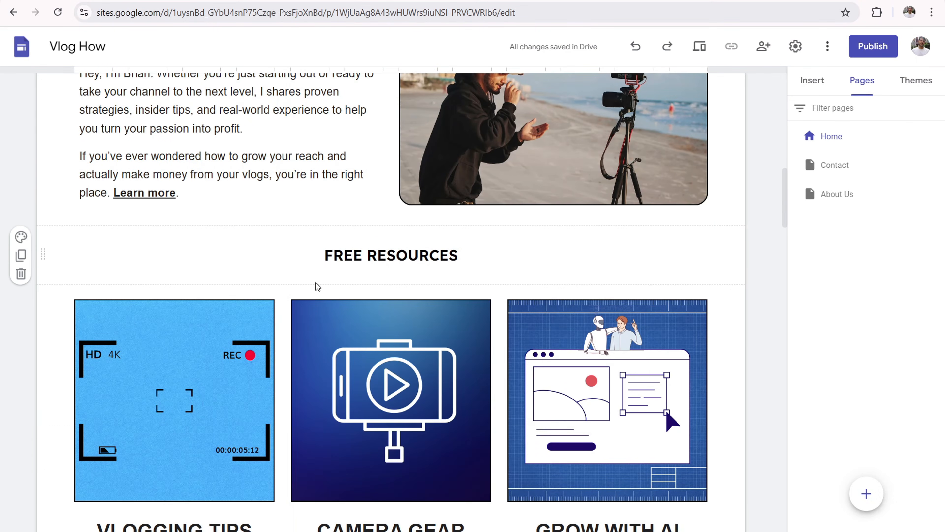
scroll(349, 277, up, 15)
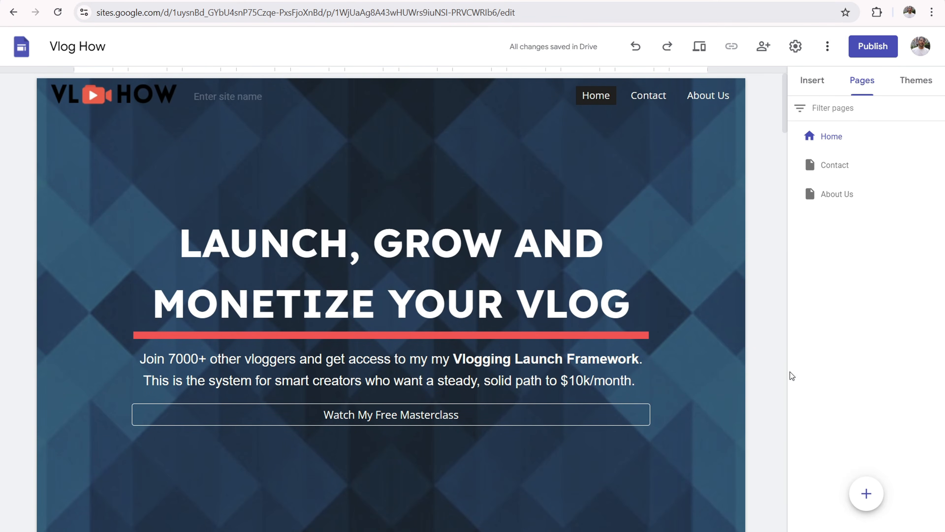
click(867, 493)
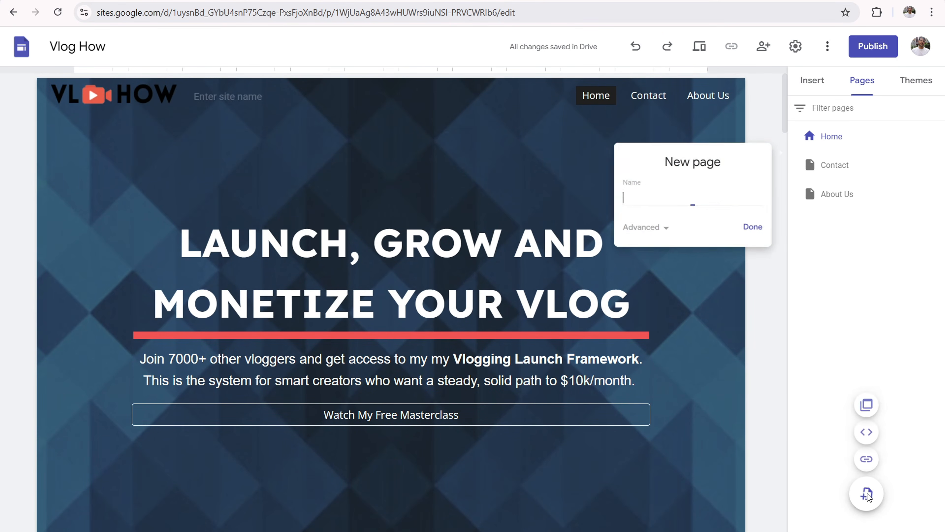
text(Resources)
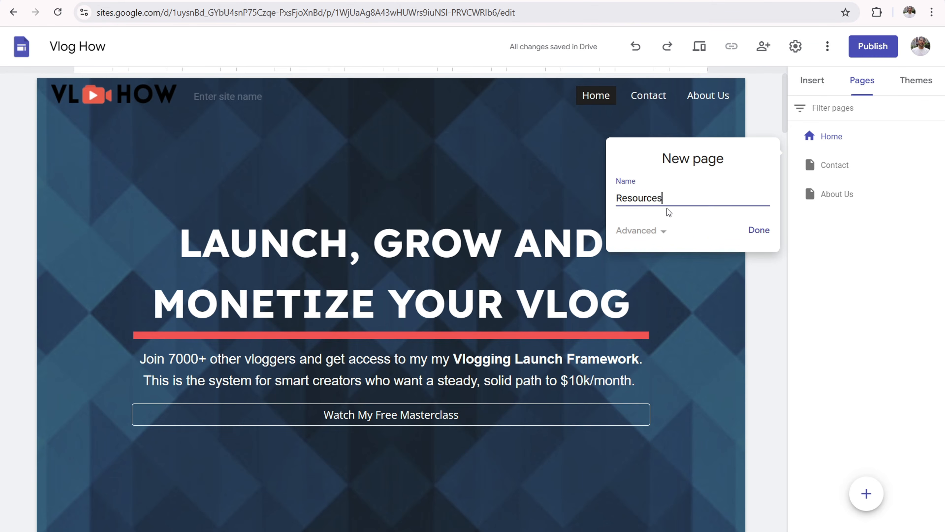
click(756, 230)
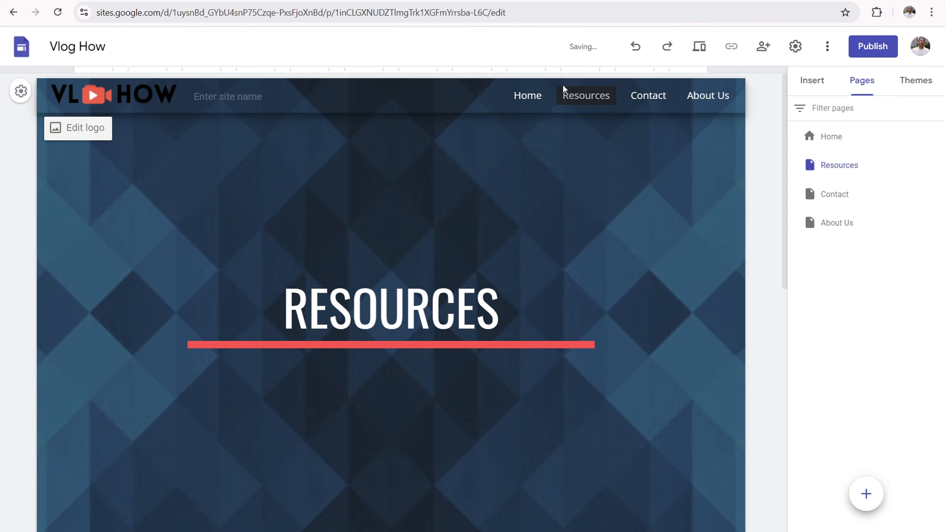
scroll(456, 250, down, 3)
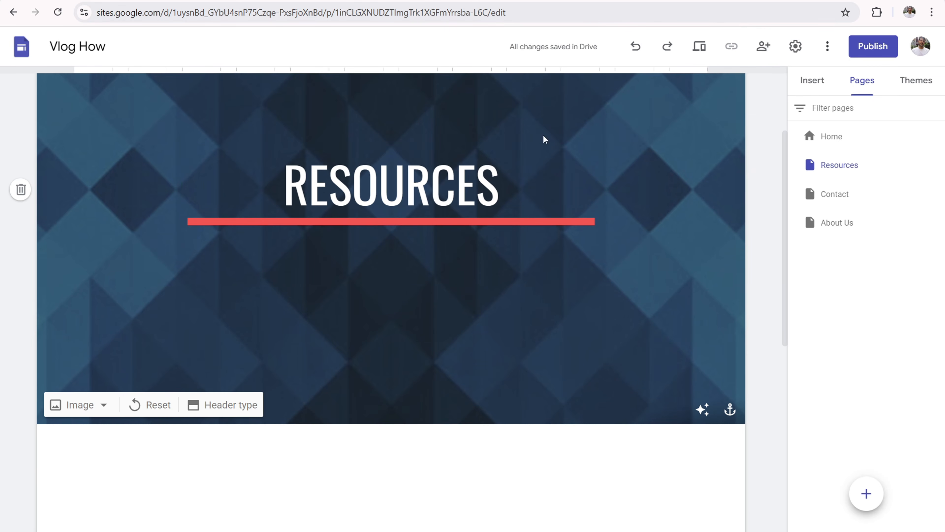
Step: Compare the Resources page header with the Contact page and set the Resources header type to Banner
scroll(224, 410, up, 3)
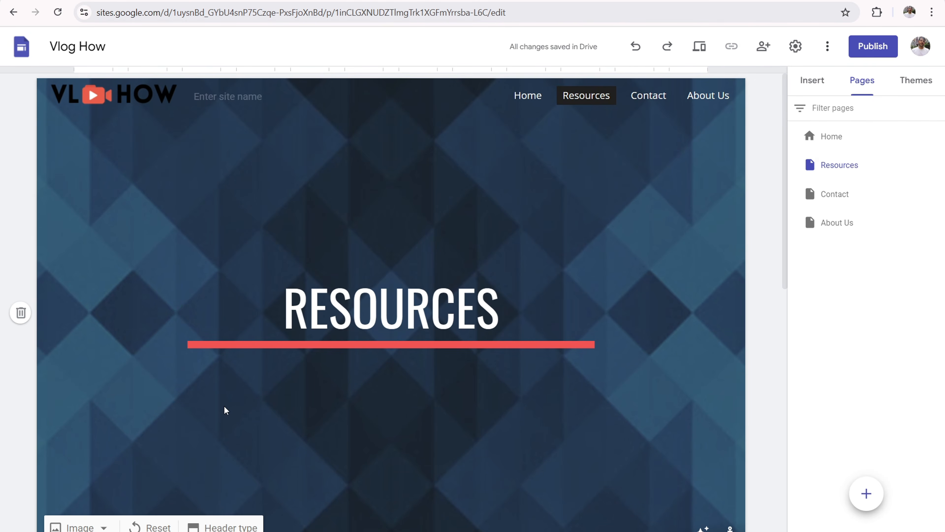
click(647, 100)
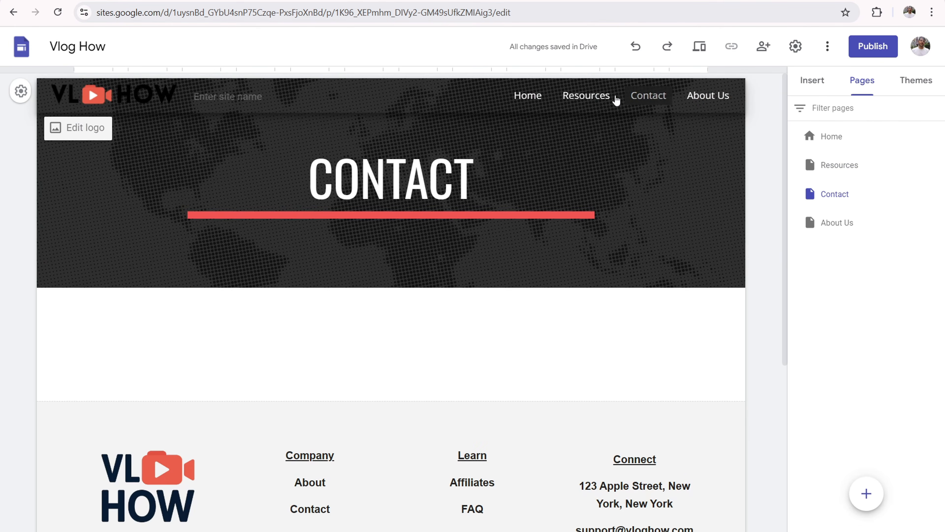
click(599, 101)
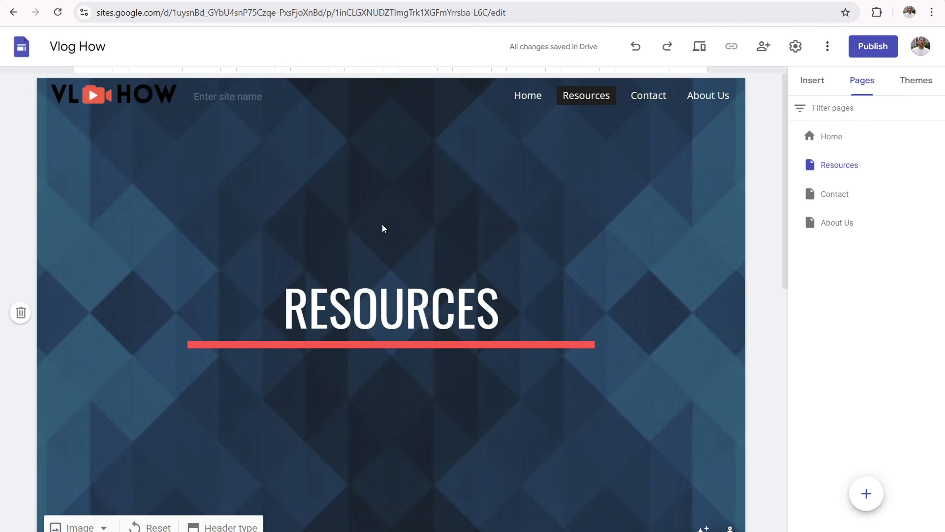
click(220, 527)
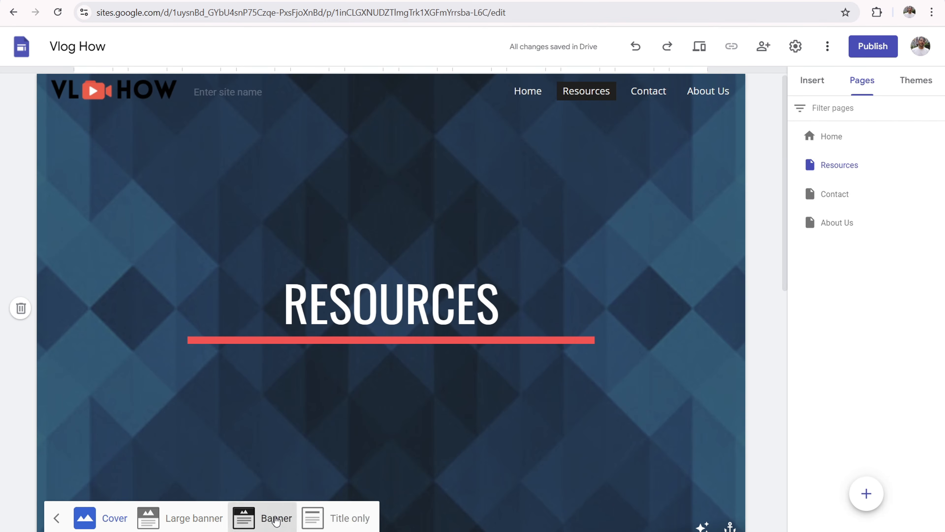
click(260, 517)
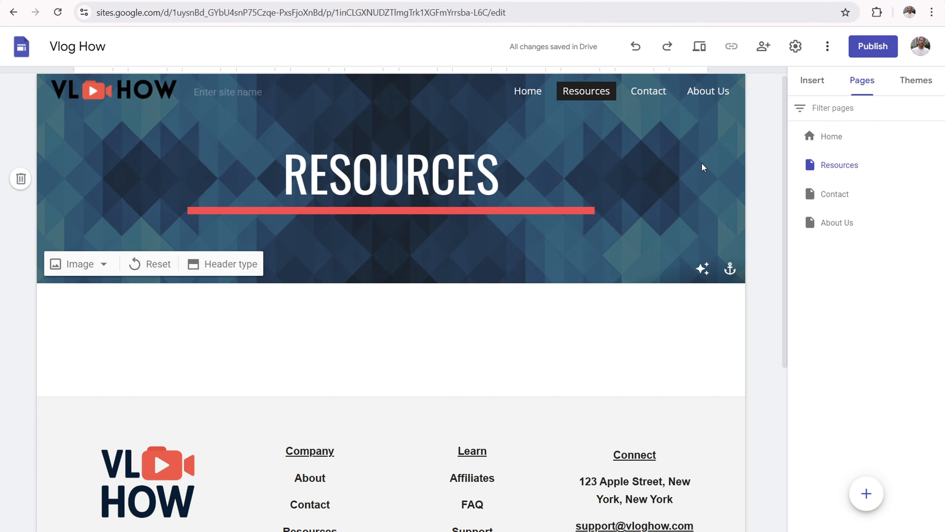
Step: Try the Title only header type on the Resources page and return it to Banner
click(208, 261)
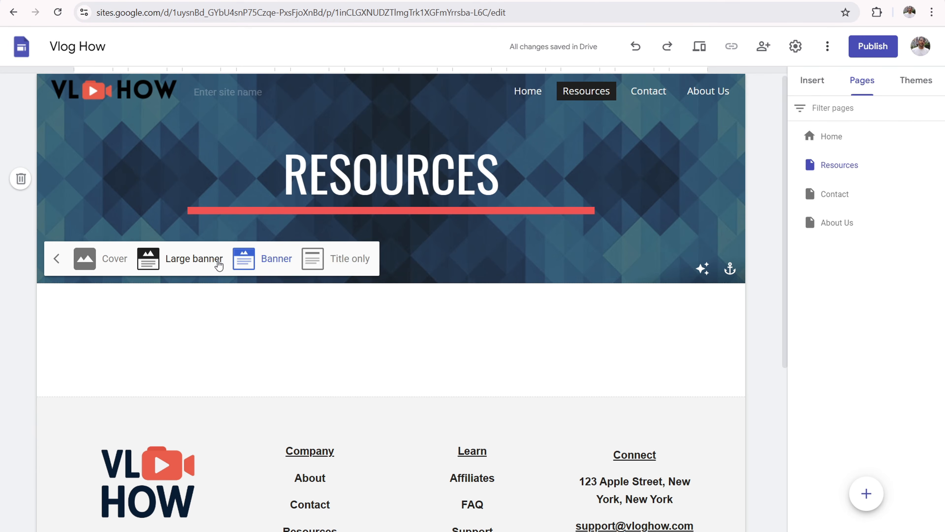
click(349, 260)
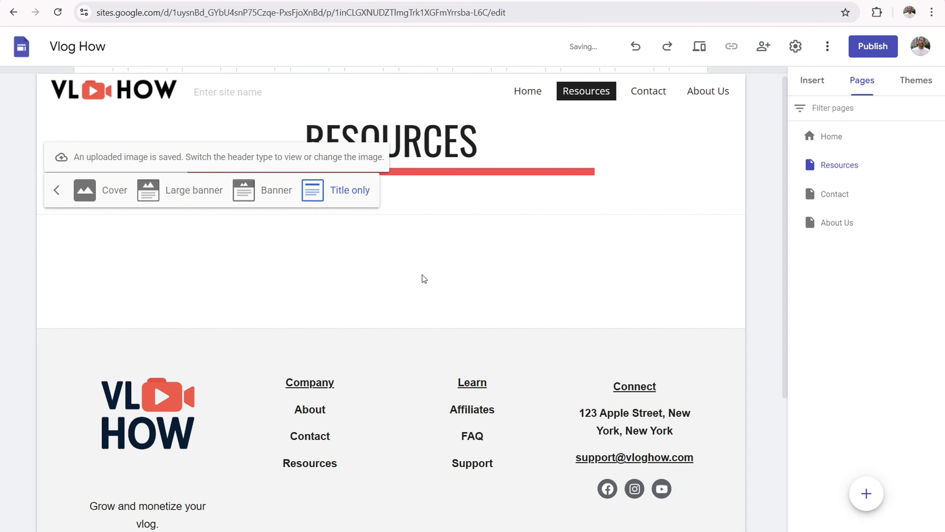
click(269, 196)
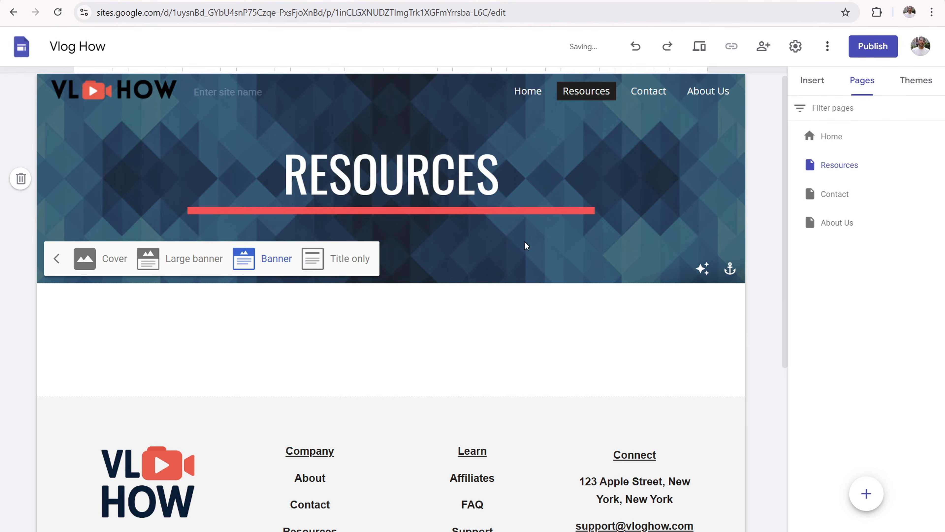
click(118, 214)
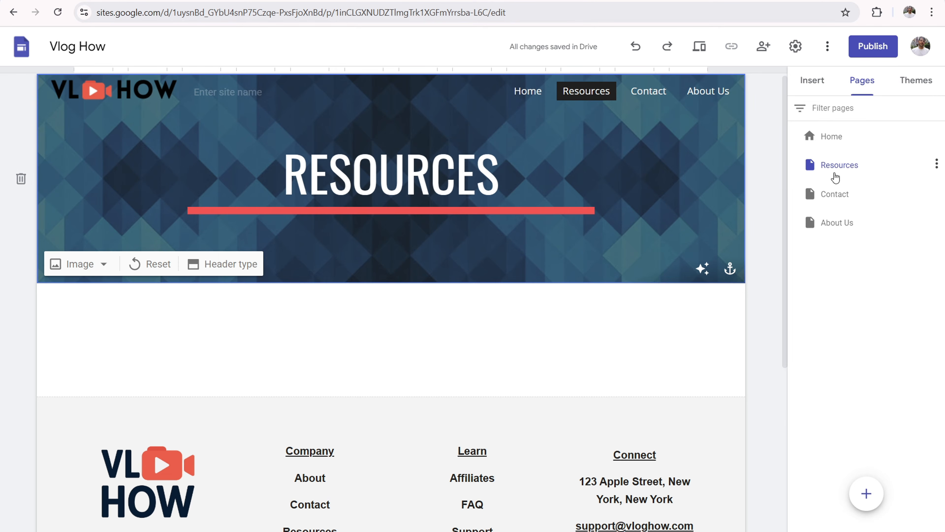
Step: Add the subpages "Vlogging Tips", "Camera Gear" and "Grow With AI" under Resources and look through them
click(935, 168)
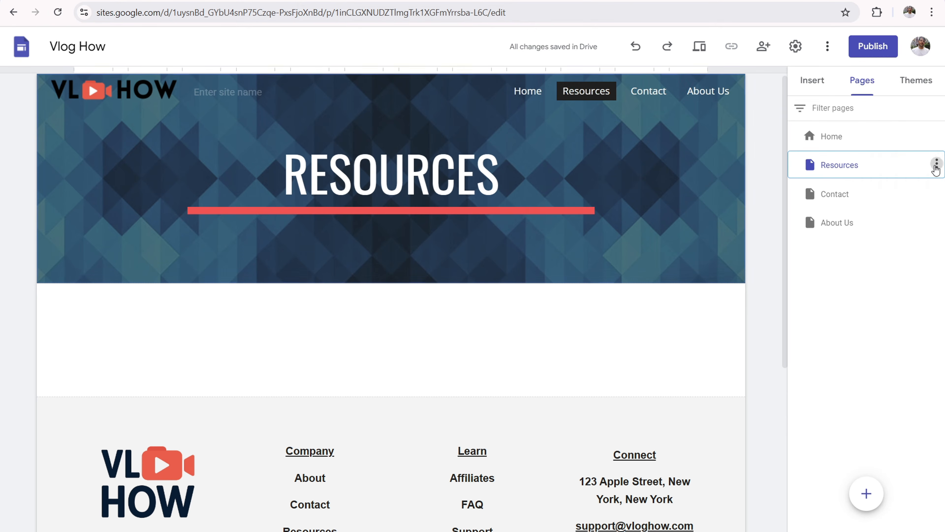
click(852, 263)
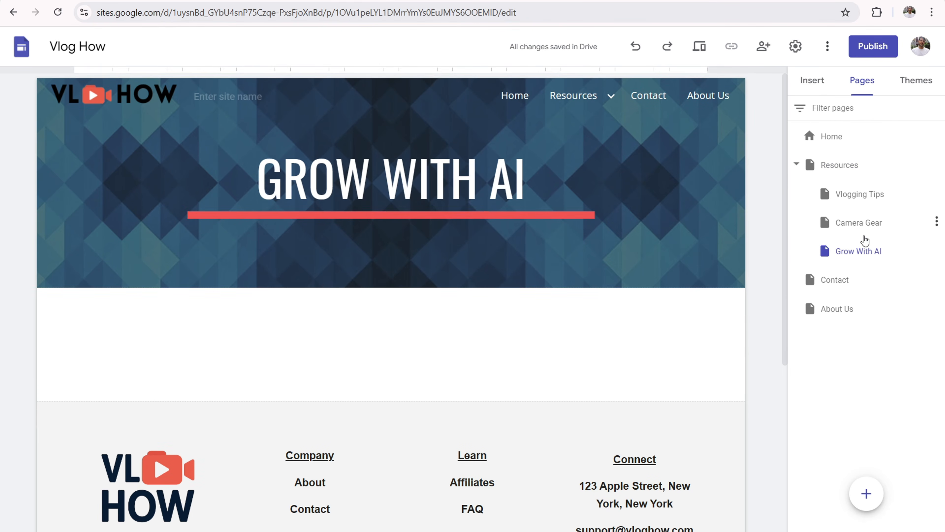
click(855, 194)
click(857, 230)
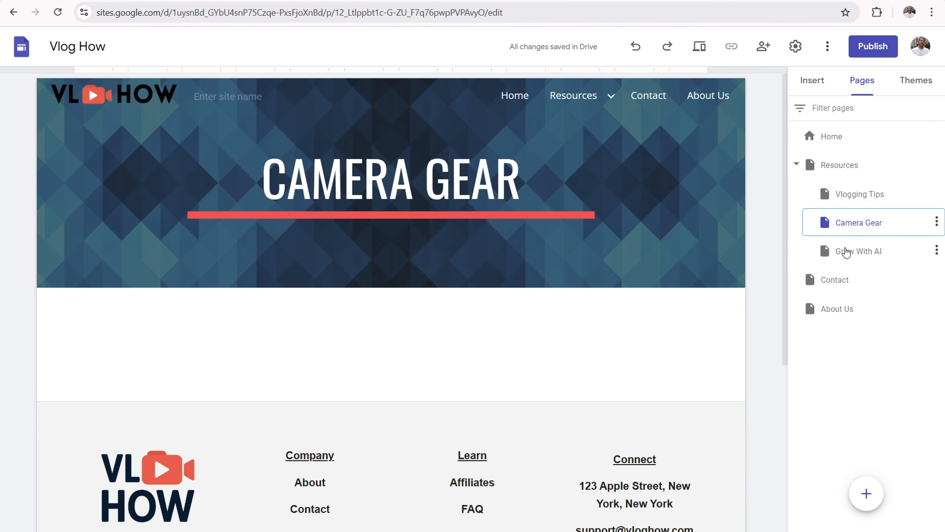
click(854, 257)
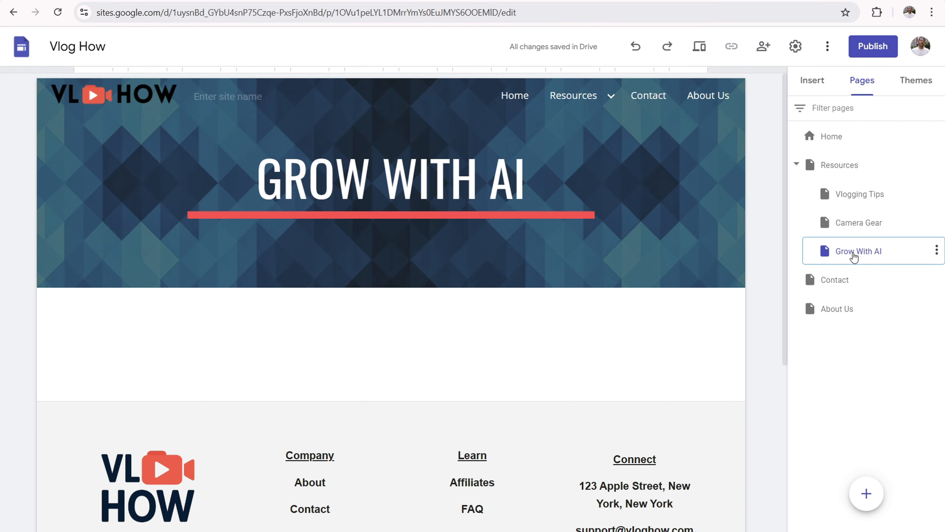
Step: On the homepage, link the LEARN MORE text below the VLOGGING TIPS heading to the Vlogging Tips page
mouse_move(598, 93)
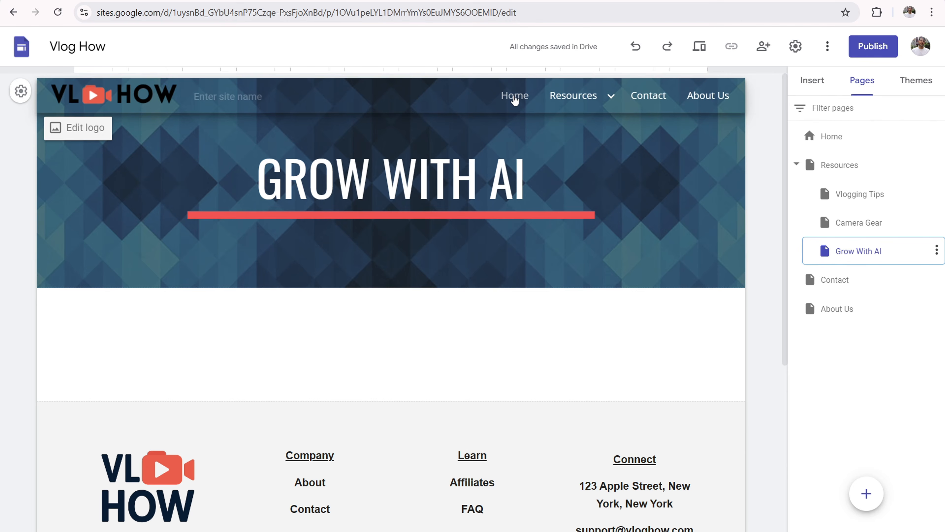
click(510, 103)
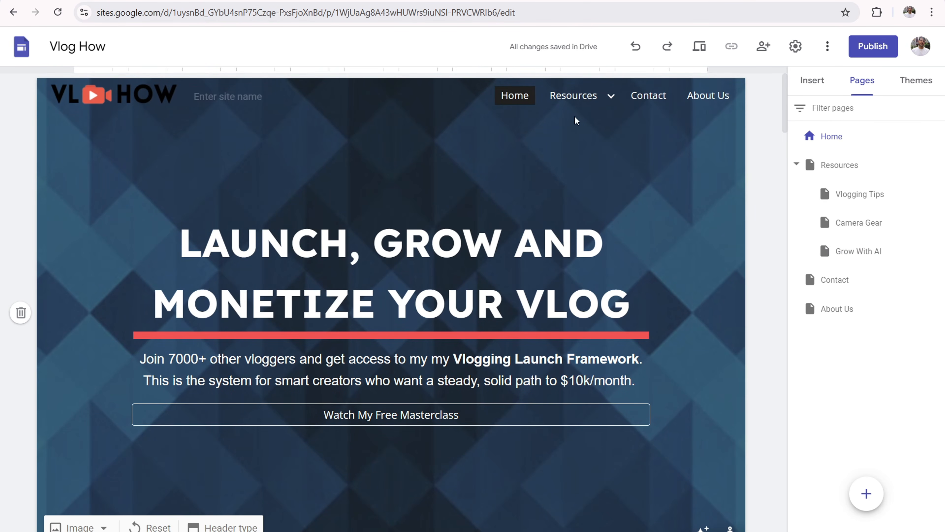
mouse_move(598, 107)
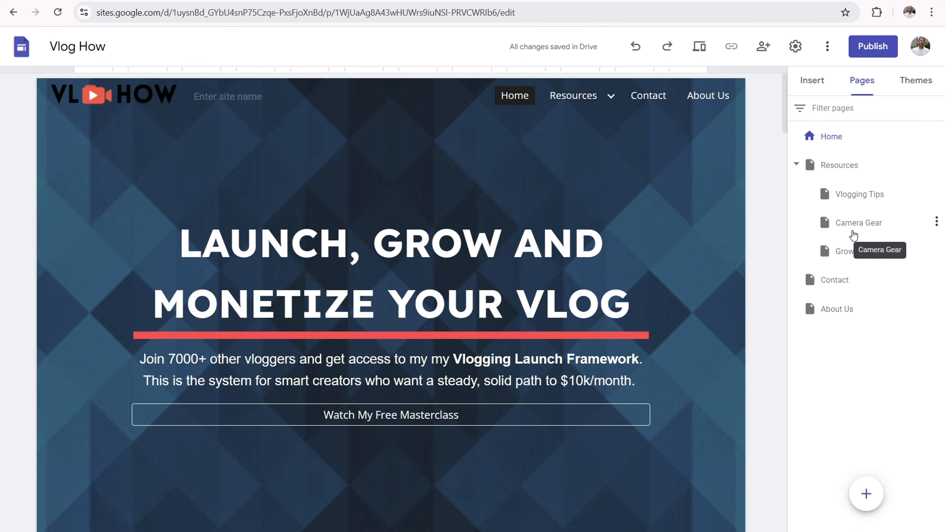
scroll(584, 211, down, 15)
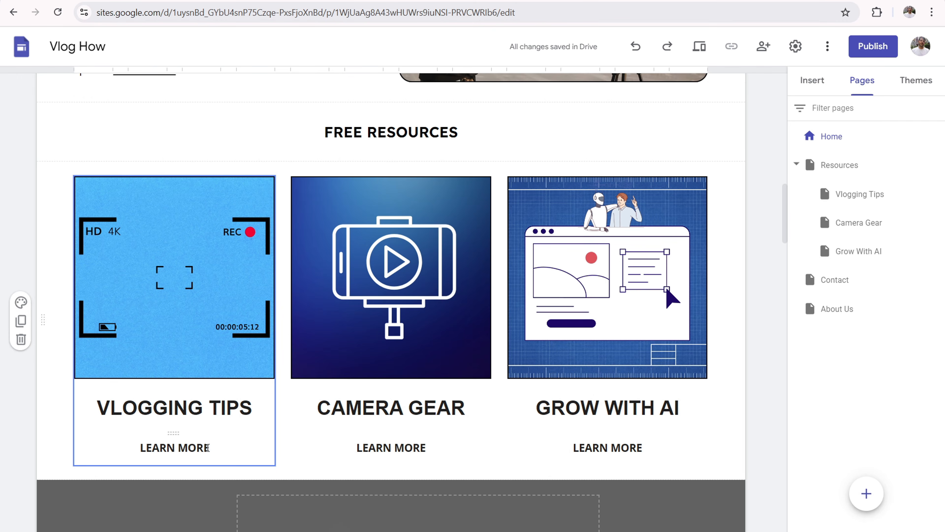
drag(207, 447, 140, 443)
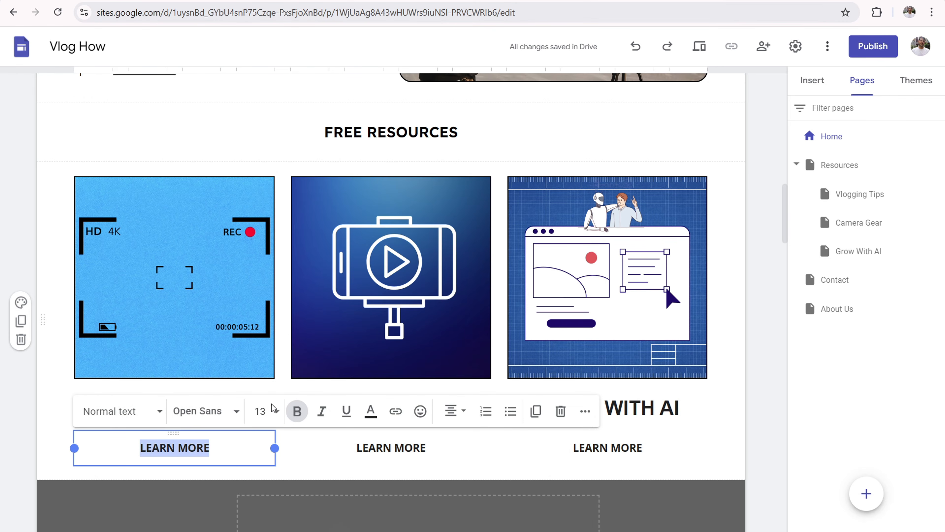
click(396, 412)
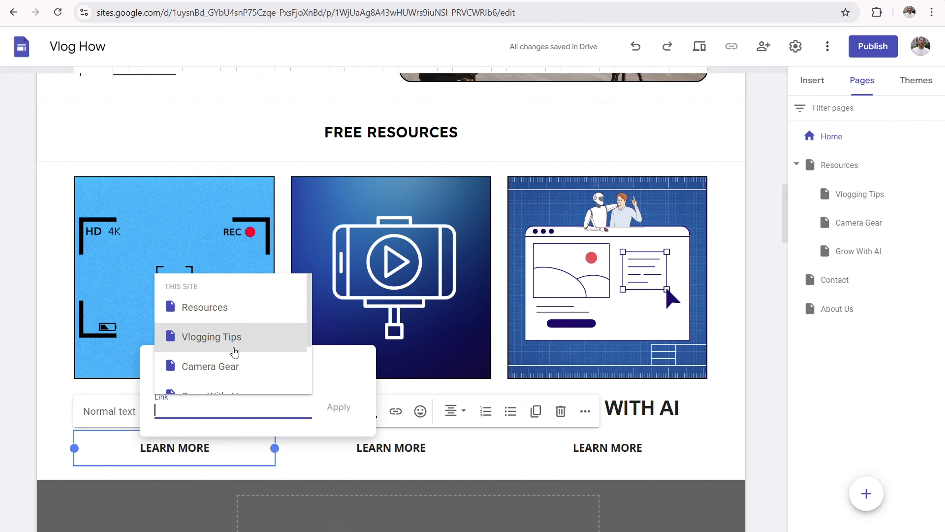
click(214, 337)
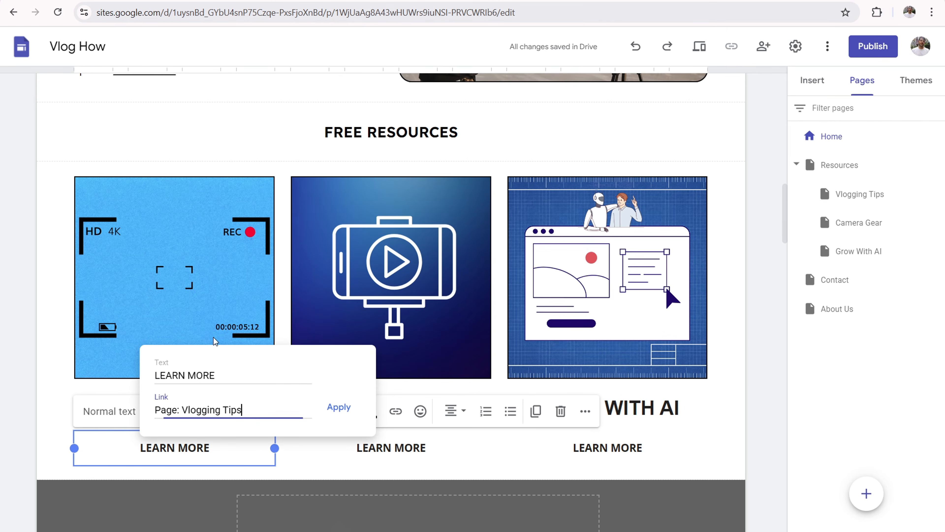
click(338, 407)
Step: Link the LEARN MORE text below the CAMERA GEAR heading to the Camera Gear page
click(438, 452)
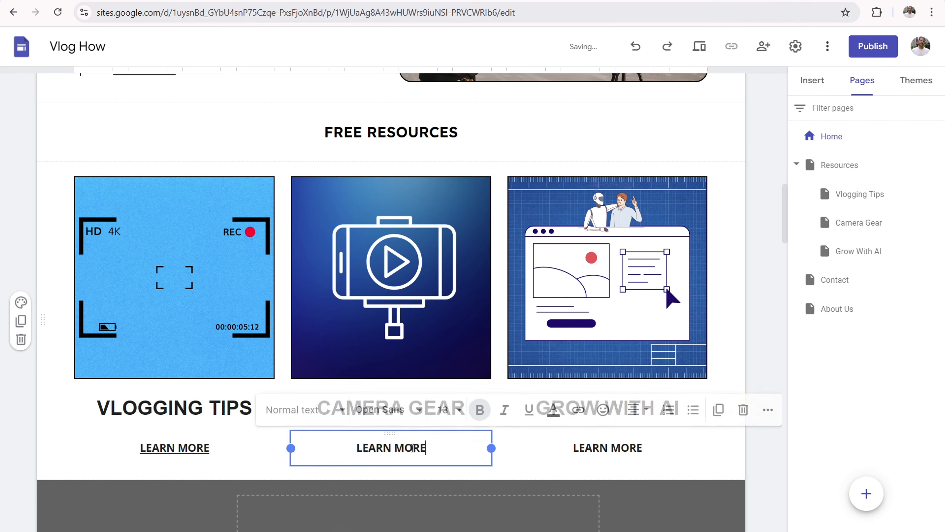
drag(423, 448, 356, 448)
click(580, 411)
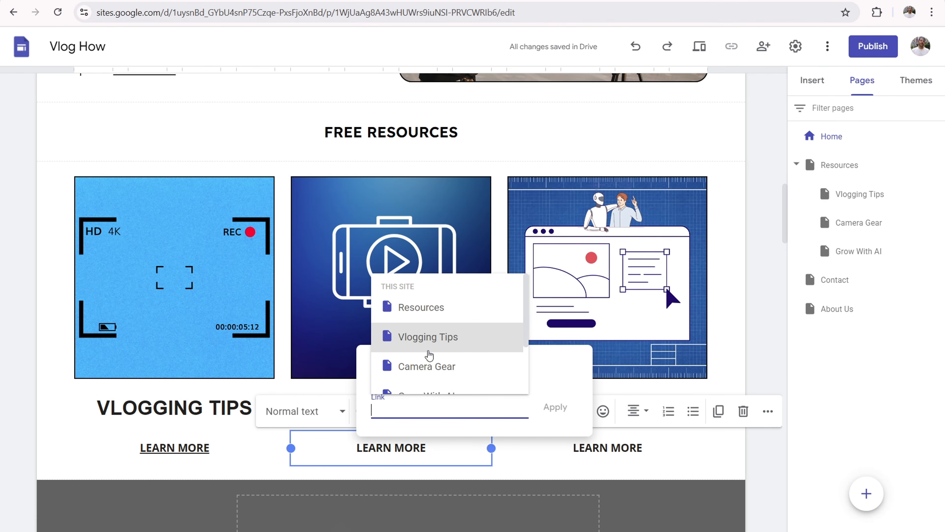
click(428, 365)
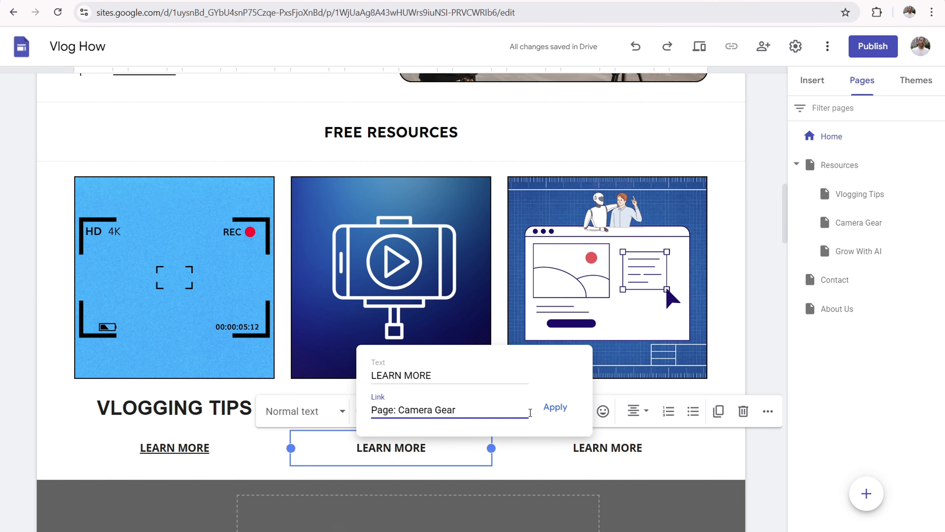
click(556, 407)
Step: Link the LEARN MORE text below the GROW WITH AI heading to the Grow With AI page
click(631, 449)
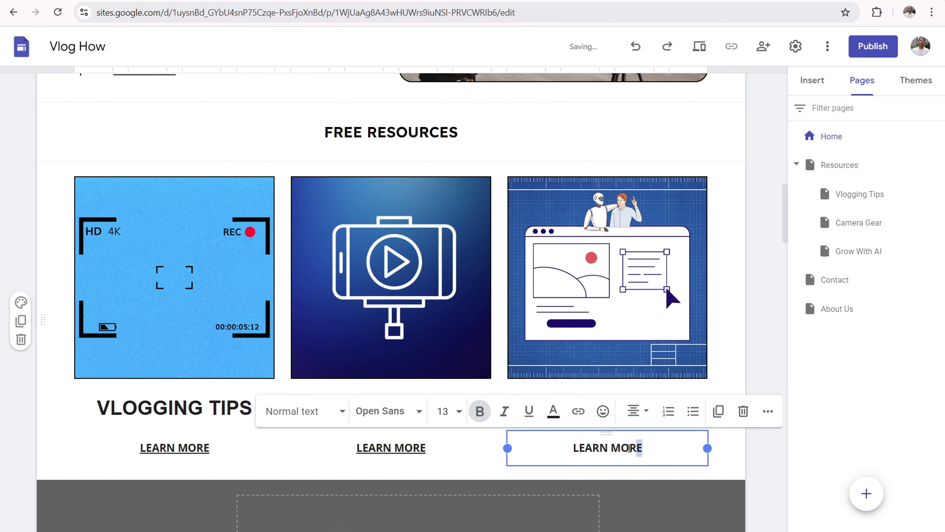
drag(642, 447, 574, 448)
click(577, 410)
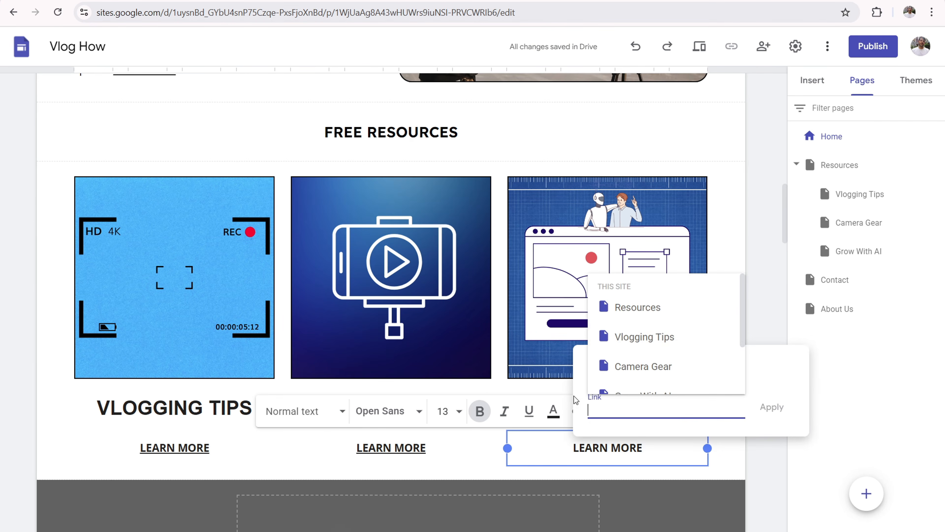
scroll(629, 336, down, 2)
click(636, 335)
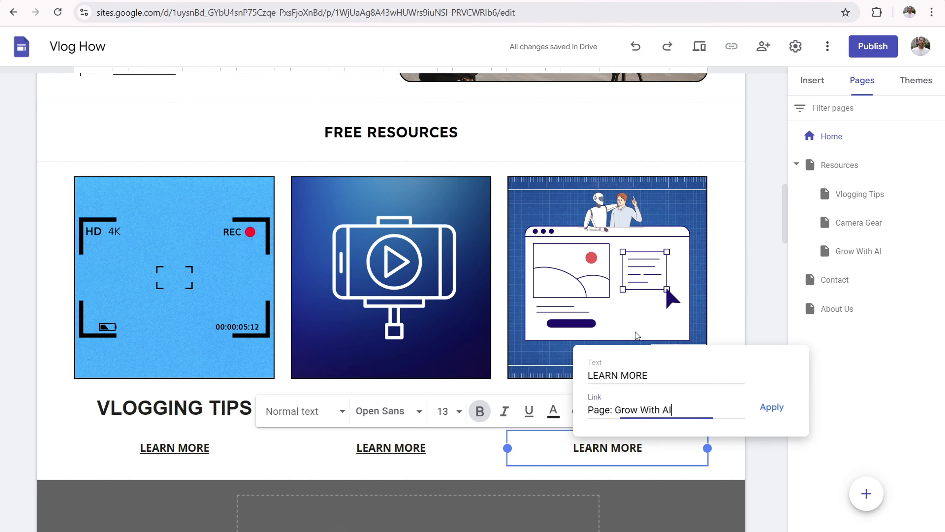
click(773, 407)
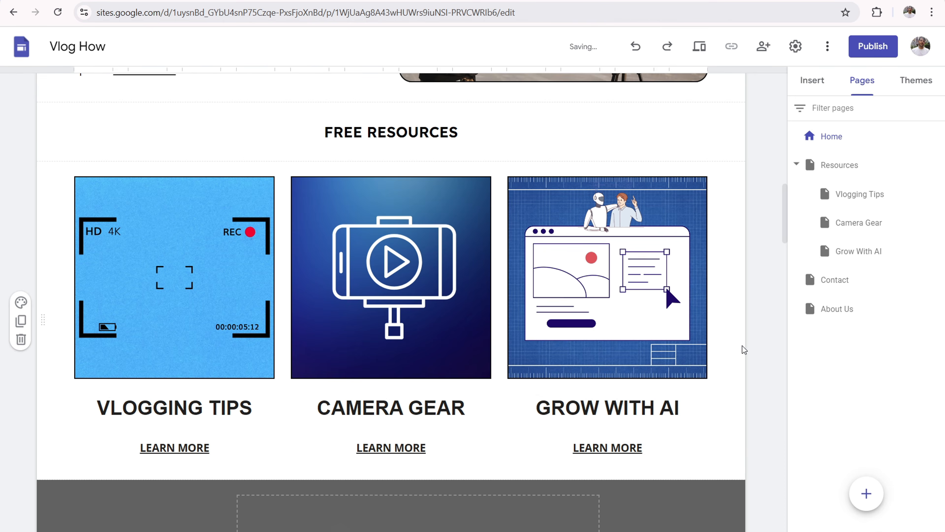
Step: Examine the homepage's Resources navigation dropdown, the Free Resources cards and the 1:1 coaching section
scroll(743, 350, up, 20)
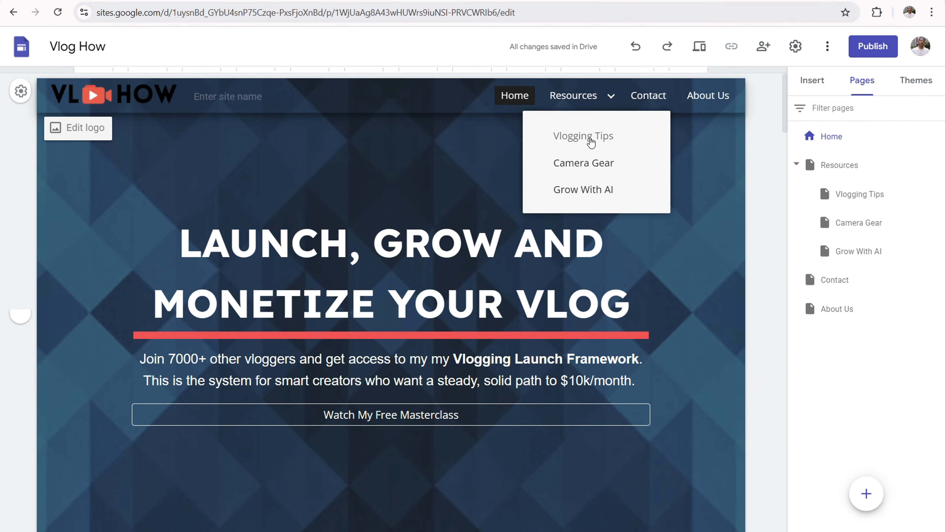
scroll(606, 232, down, 20)
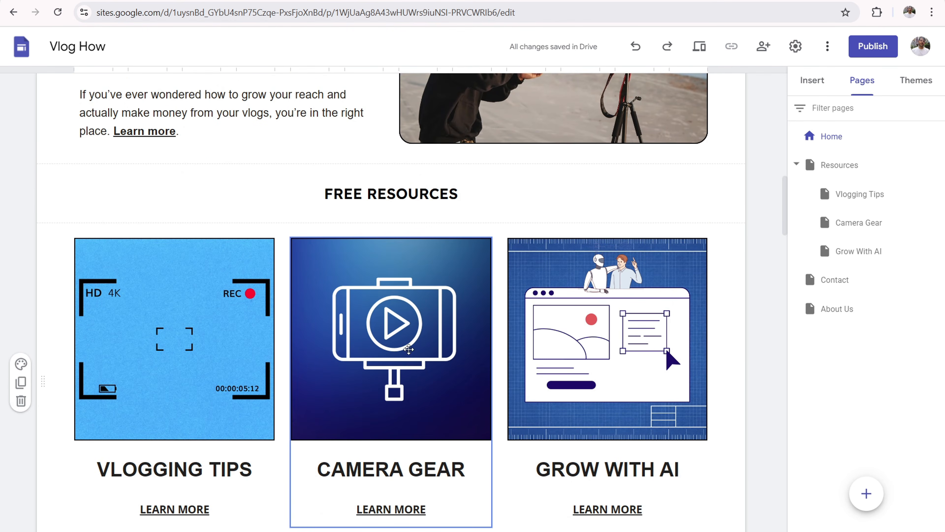
scroll(284, 335, down, 3)
scroll(362, 321, up, 3)
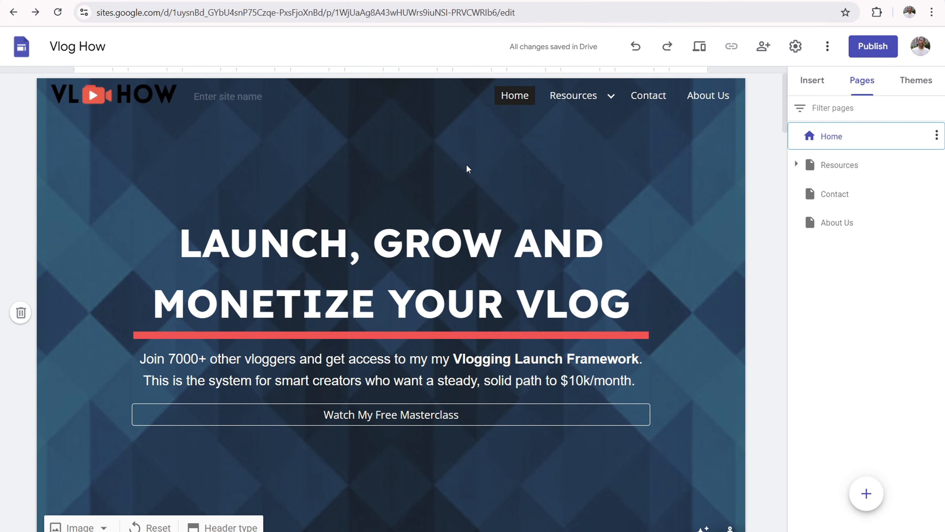
scroll(469, 166, down, 20)
scroll(449, 161, down, 1)
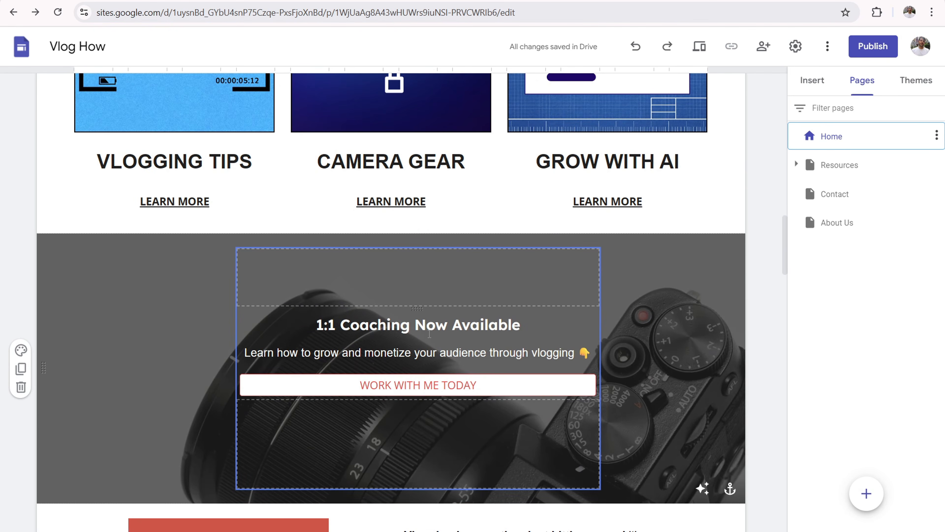
scroll(436, 313, up, 20)
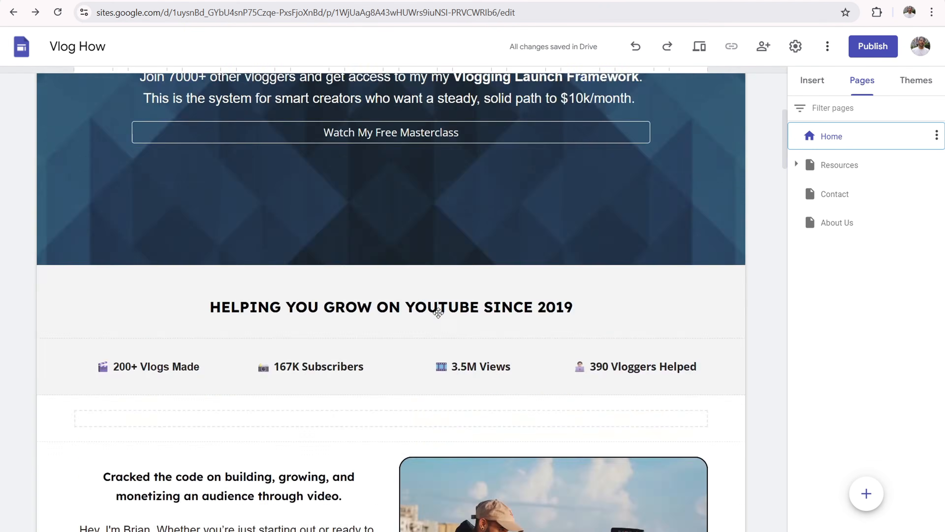
scroll(594, 125, up, 2)
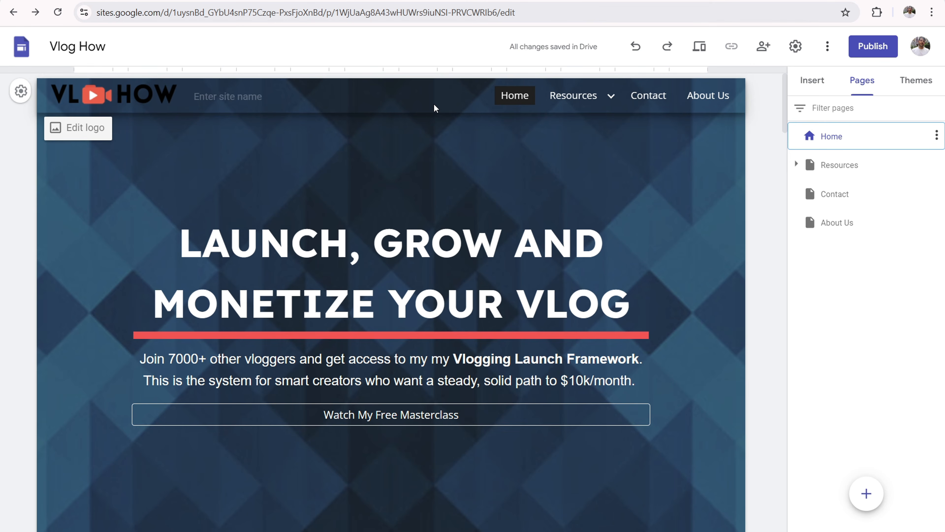
scroll(434, 105, down, 20)
scroll(426, 114, down, 4)
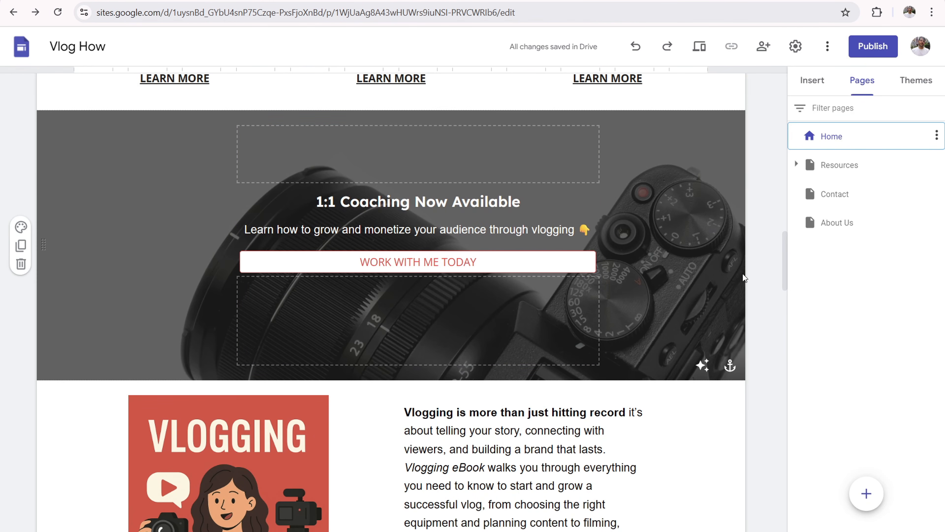
Step: Add a new page named Coaching to the site and set its header type to Banner
click(866, 493)
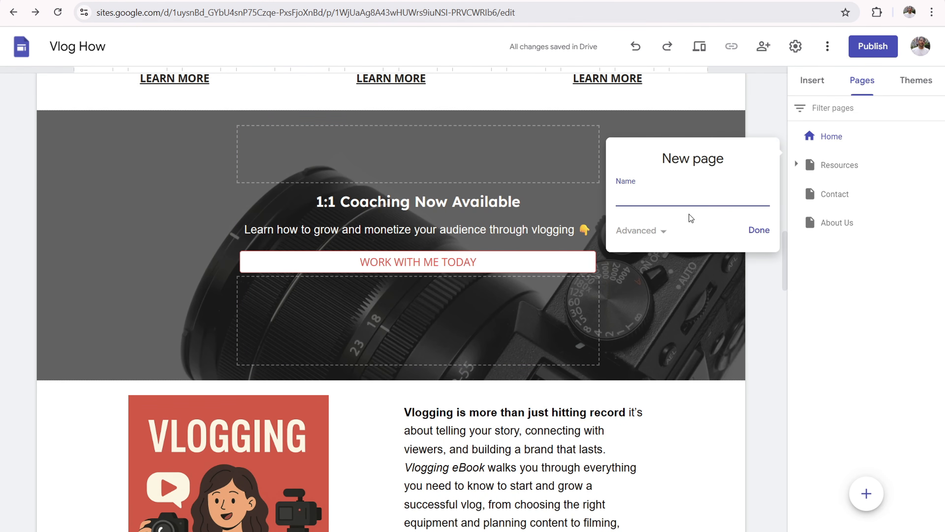
text(Coaching)
click(751, 234)
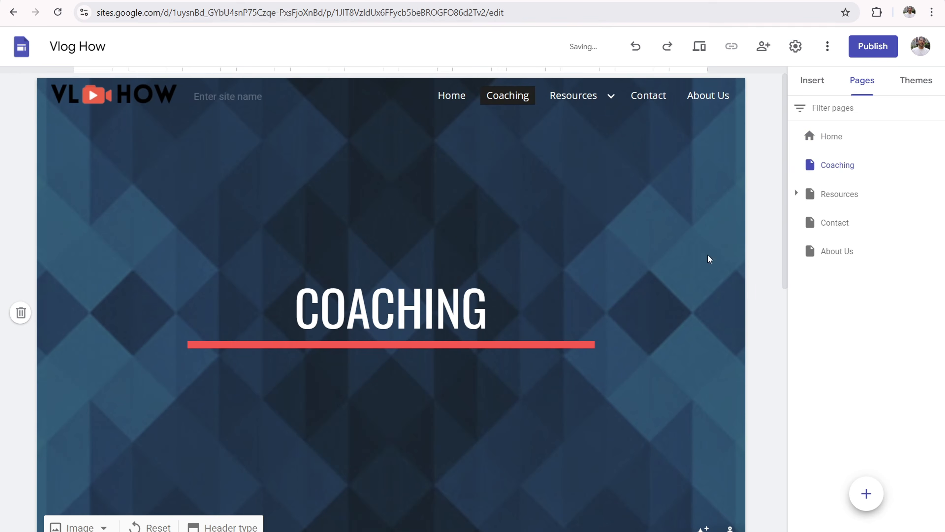
click(241, 520)
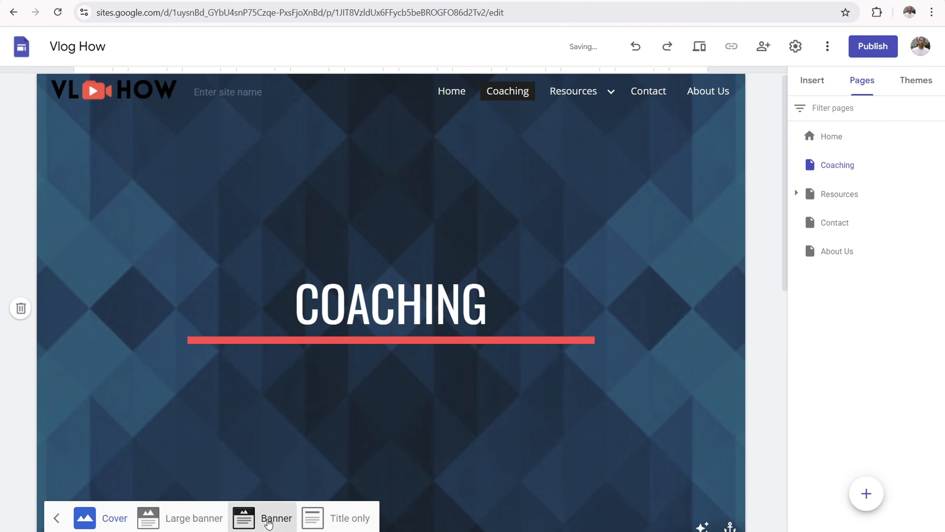
click(274, 516)
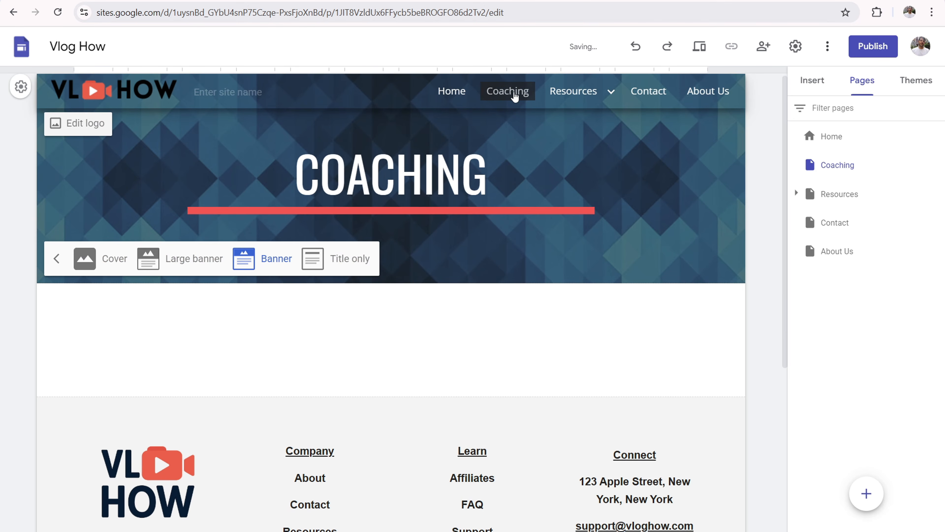
Step: On the homepage, link the WORK WITH ME TODAY button in the 1:1 coaching section to the Coaching page
click(450, 92)
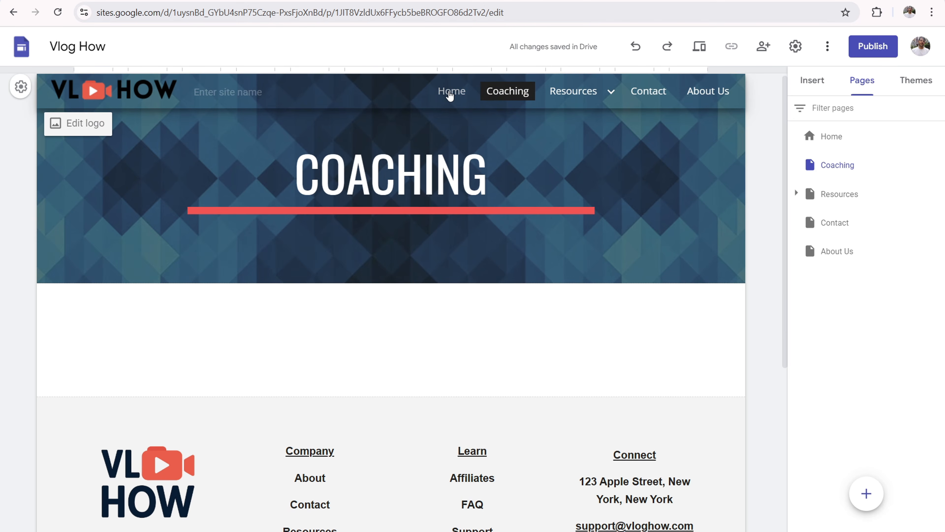
scroll(388, 268, down, 10)
scroll(389, 265, down, 15)
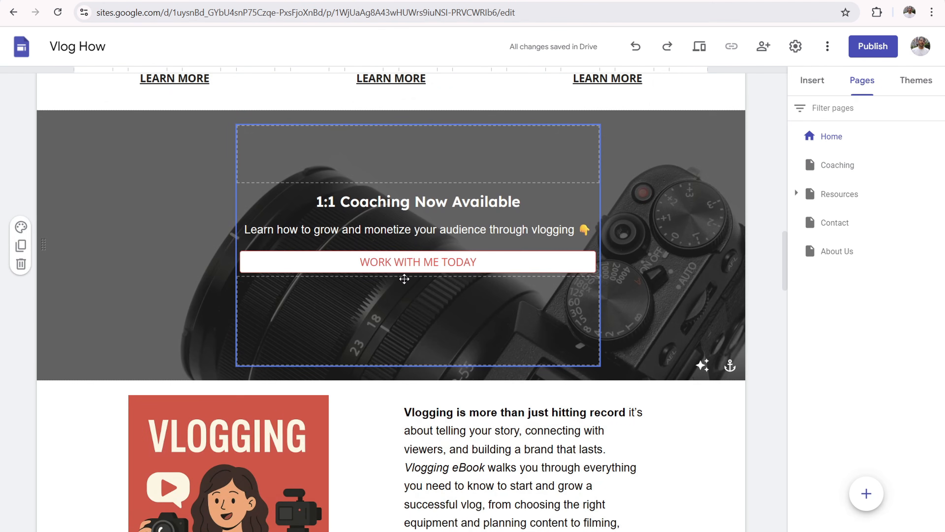
click(392, 261)
click(392, 261)
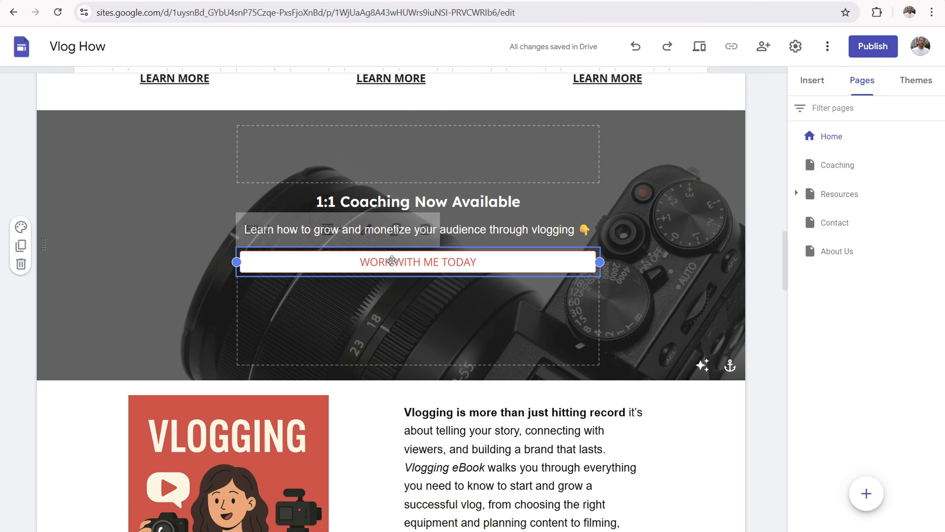
click(368, 227)
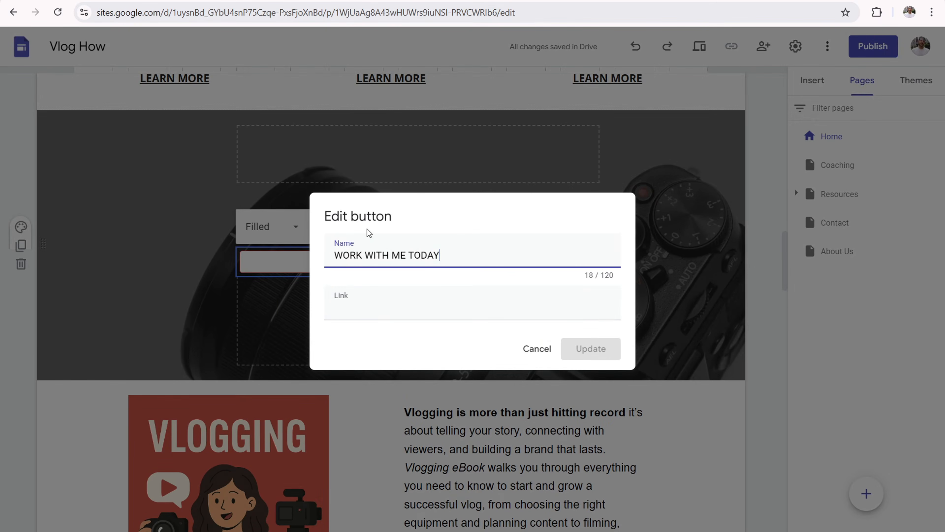
click(377, 317)
click(380, 364)
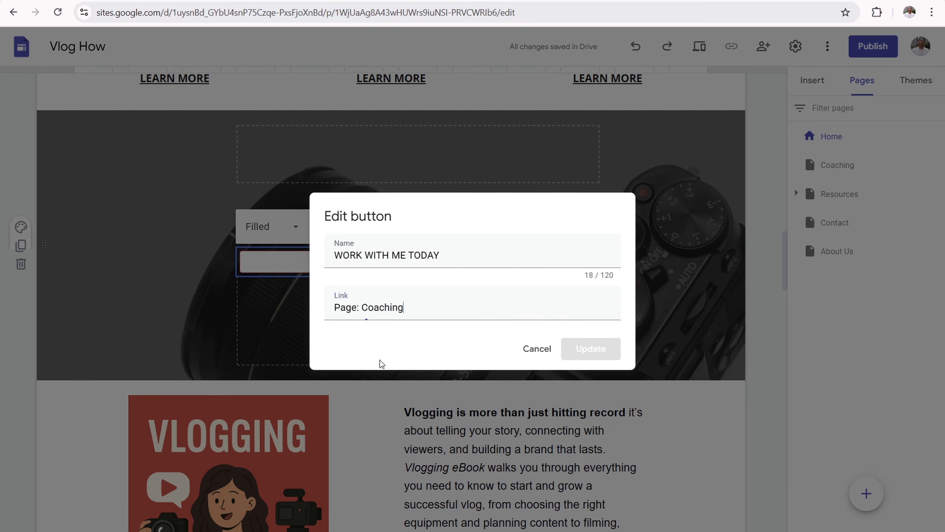
click(594, 348)
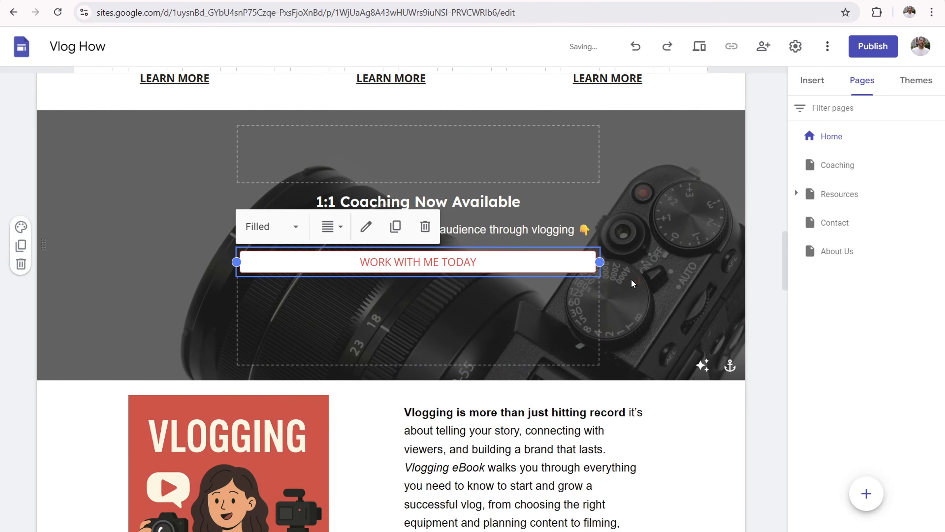
Step: Switch to Calendly's billing page and examine the plan prices and feature comparison, focusing on the Standard plan
scroll(670, 270, down, 10)
scroll(428, 298, up, 15)
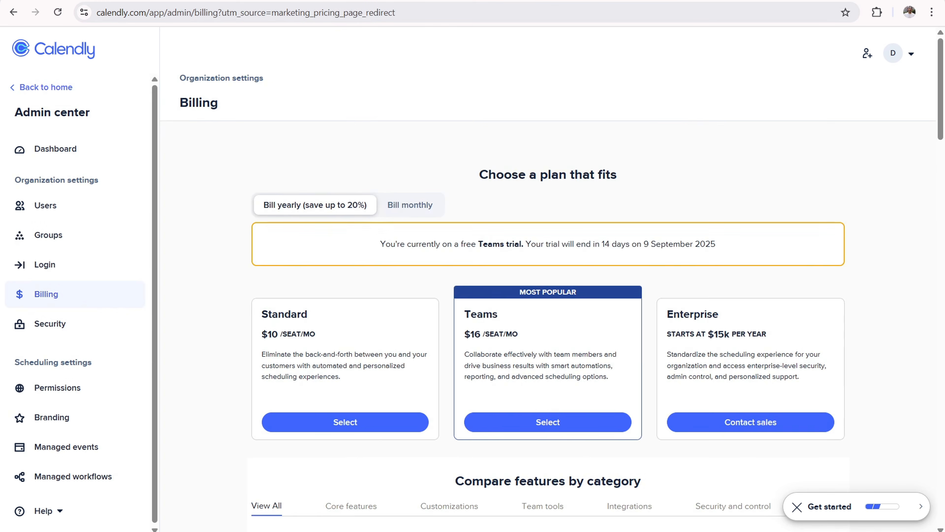
scroll(249, 183, down, 3)
scroll(249, 183, down, 5)
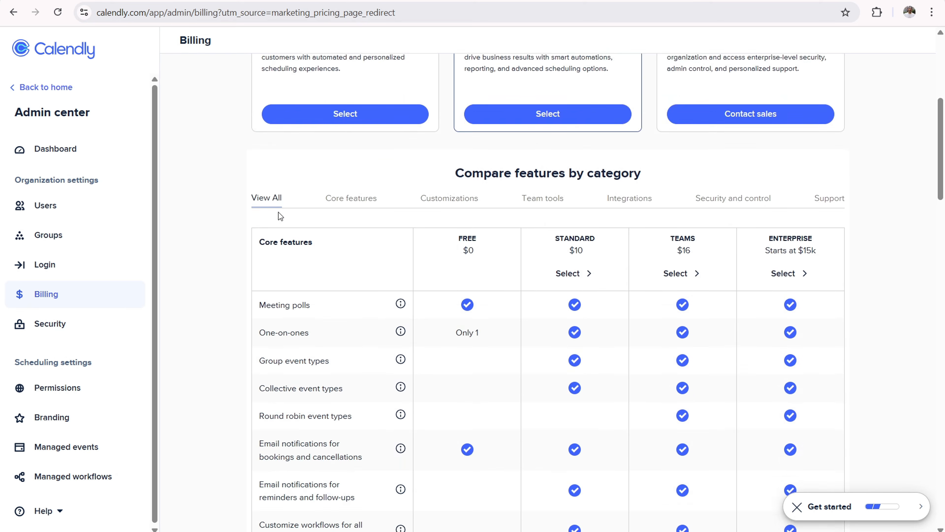
scroll(276, 214, up, 8)
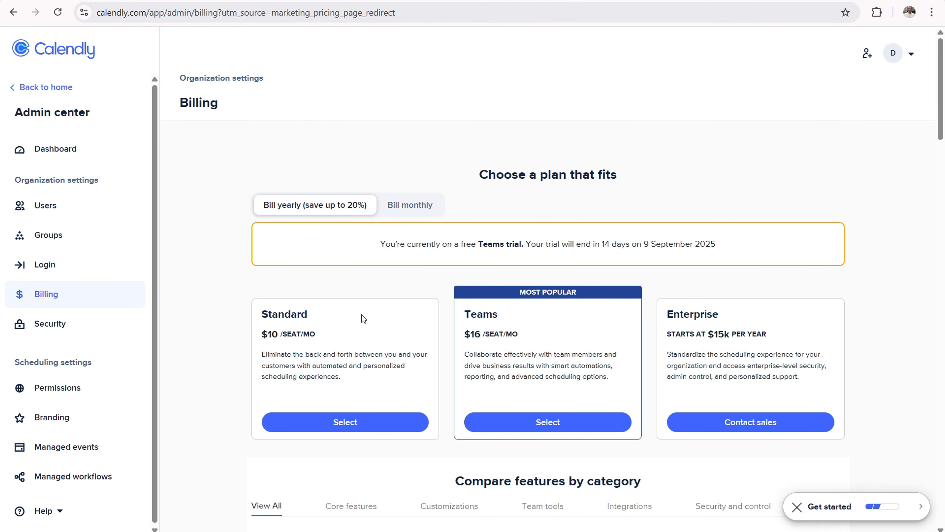
drag(319, 314, 260, 314)
click(231, 300)
drag(308, 314, 267, 314)
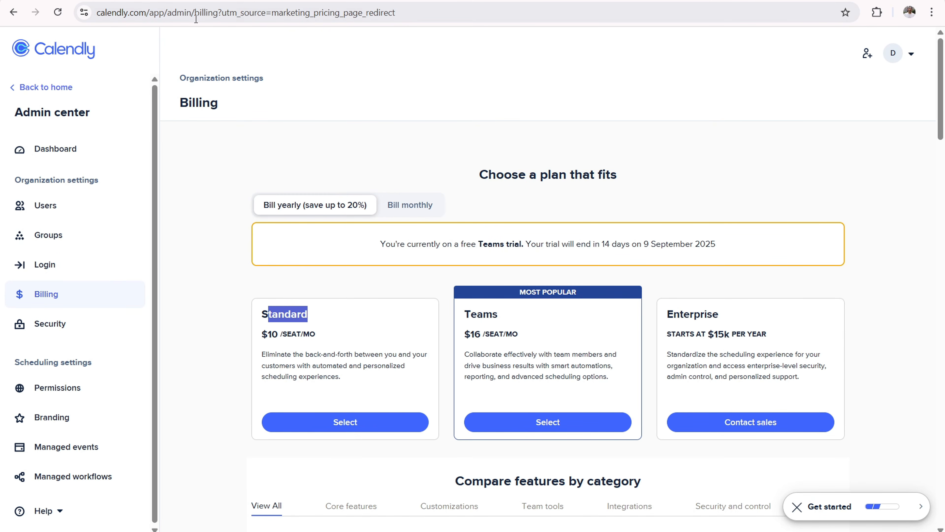
Step: Review Calendly's available integrations and the payment options of the 30 Minute Meeting event type
click(207, 1)
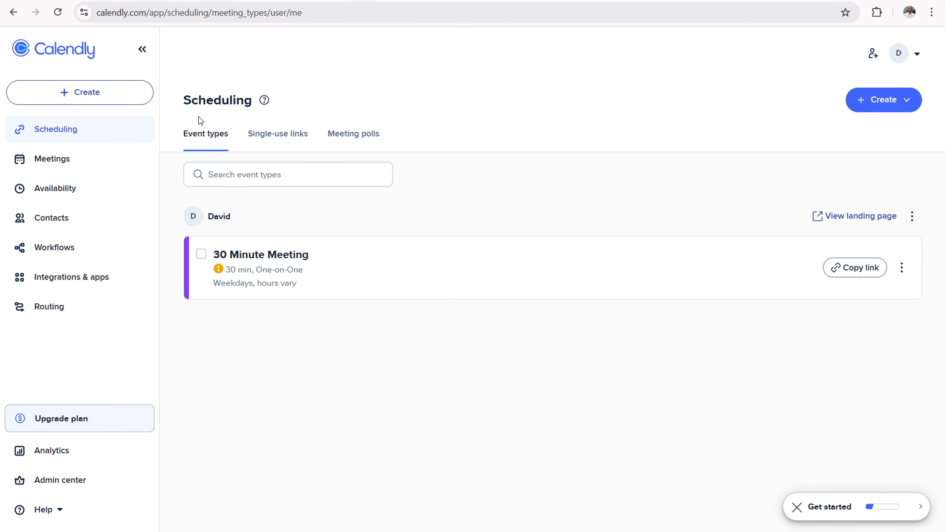
click(99, 277)
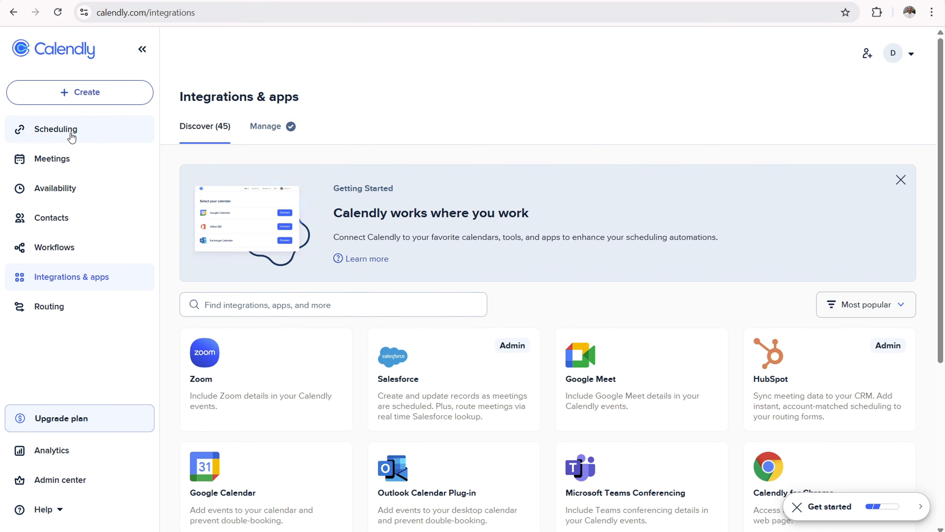
click(52, 131)
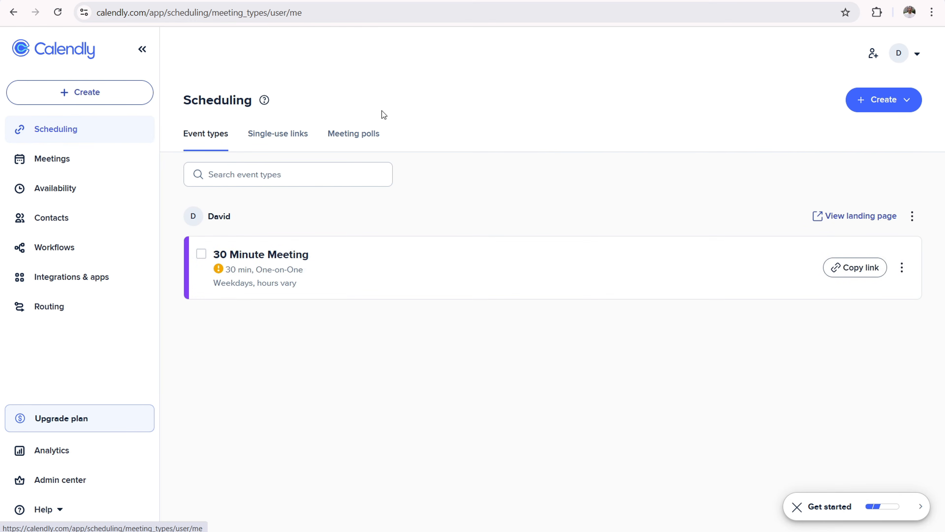
click(515, 267)
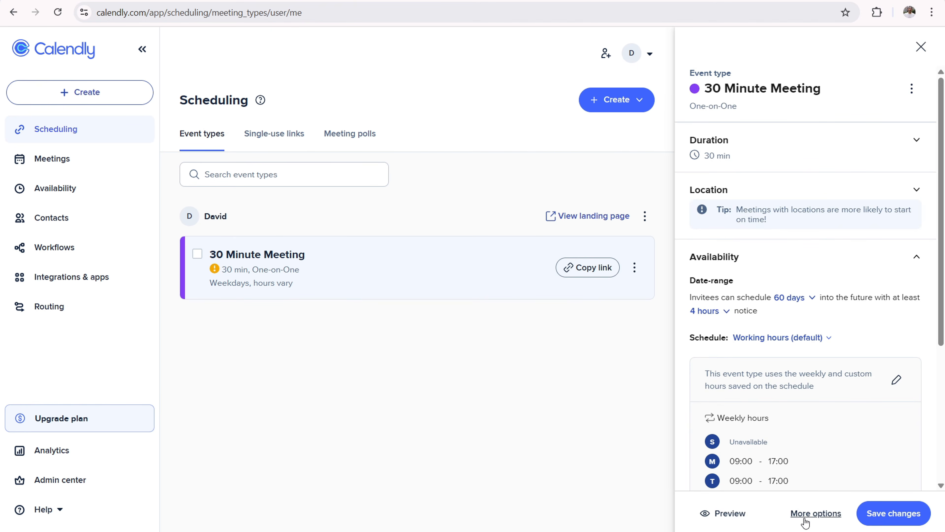
click(806, 514)
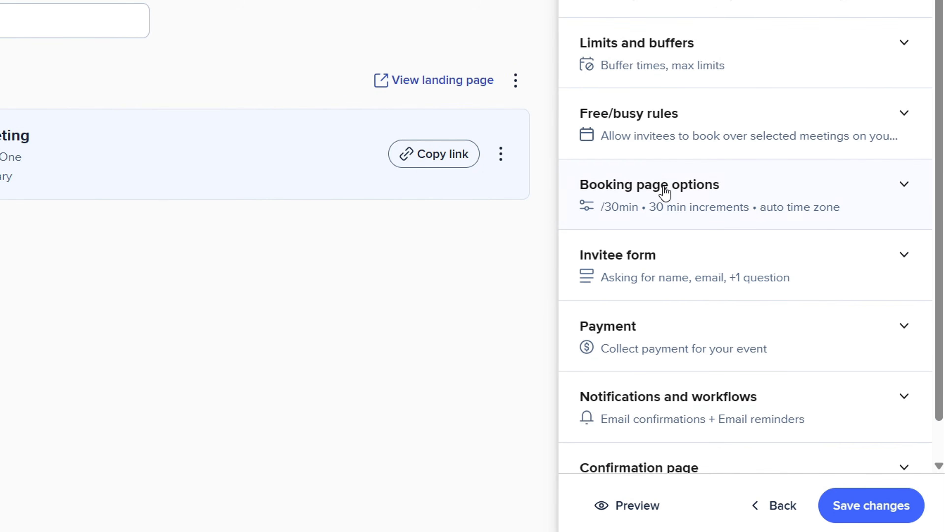
click(756, 336)
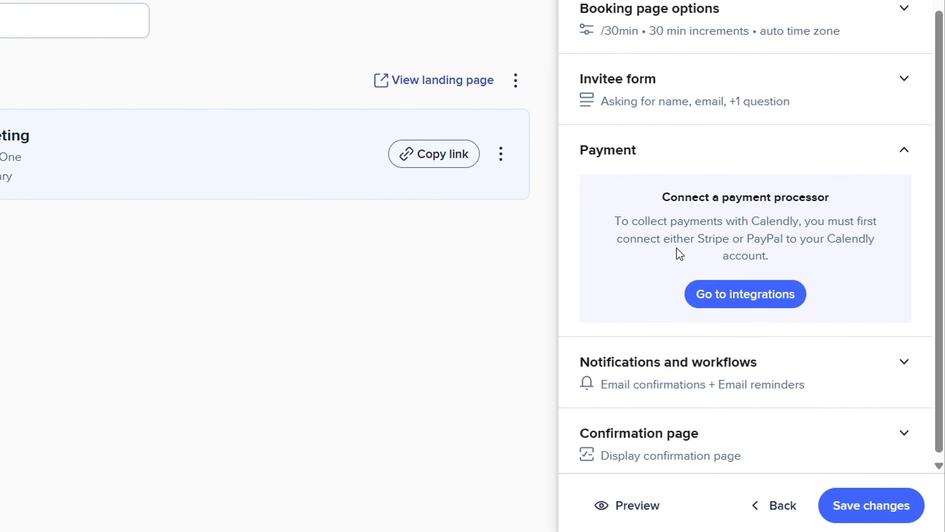
drag(698, 238, 864, 246)
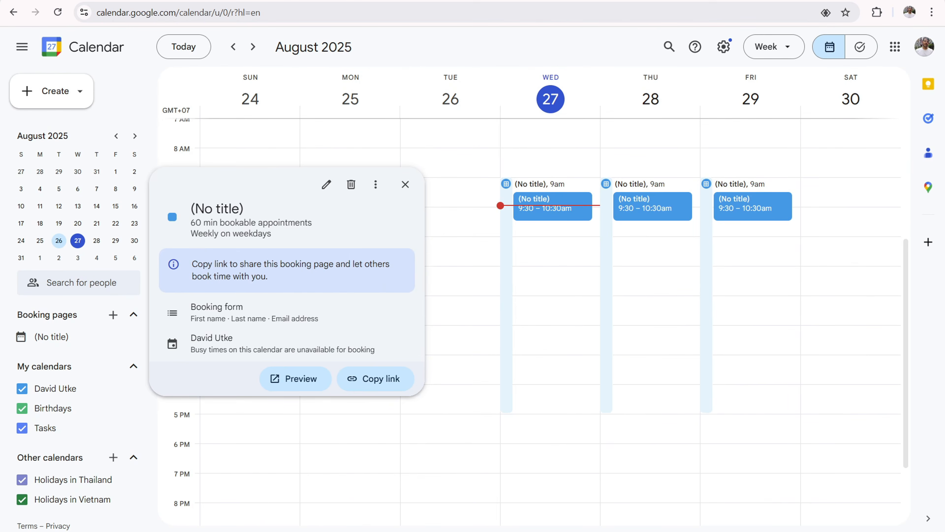
Step: Switch to Google Calendar and examine the Appointment schedule creation option and the public booking page
click(527, 50)
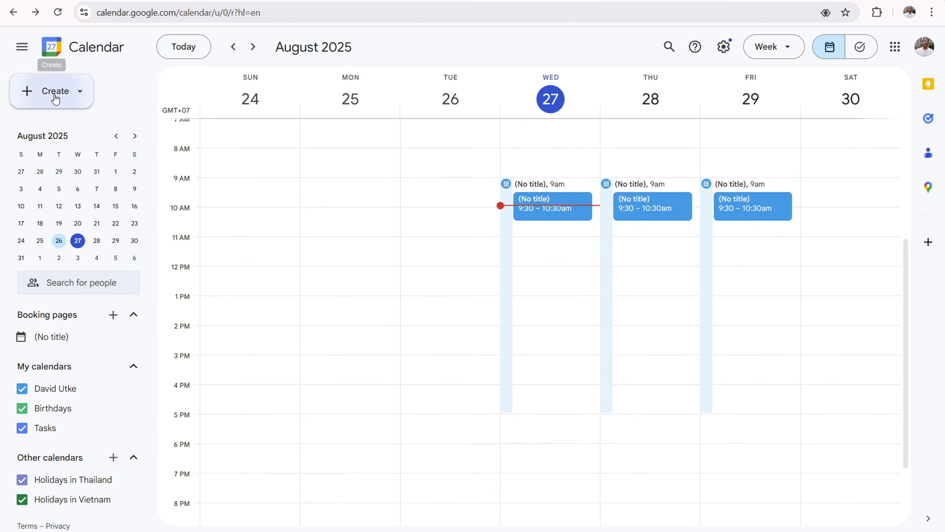
click(57, 82)
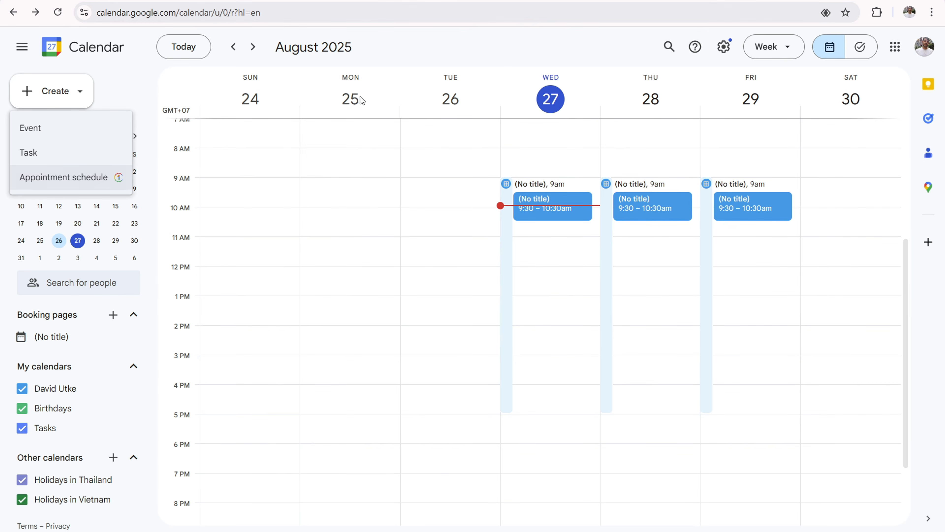
click(579, 0)
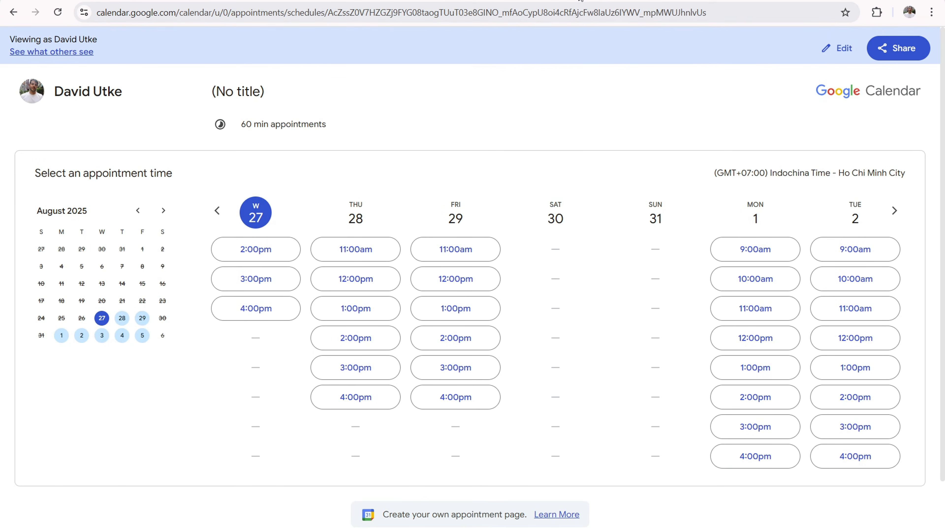
click(559, 0)
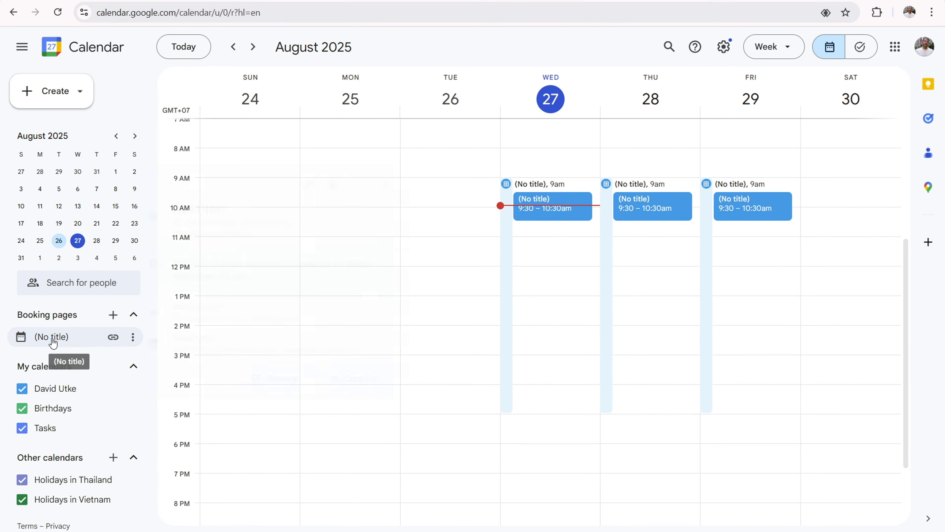
Step: Open the untitled booking page's details in Google Calendar, view its preview, and copy its booking link
click(51, 336)
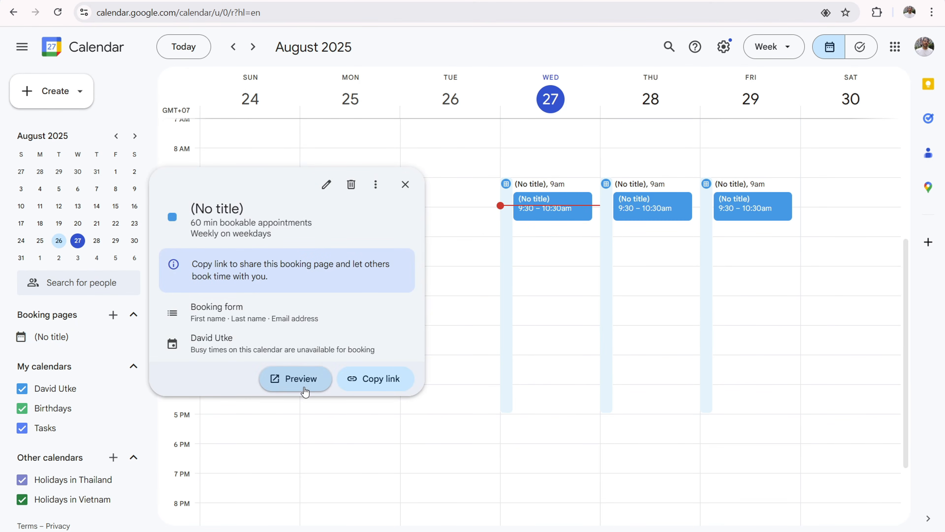
key(ctrl+Tab)
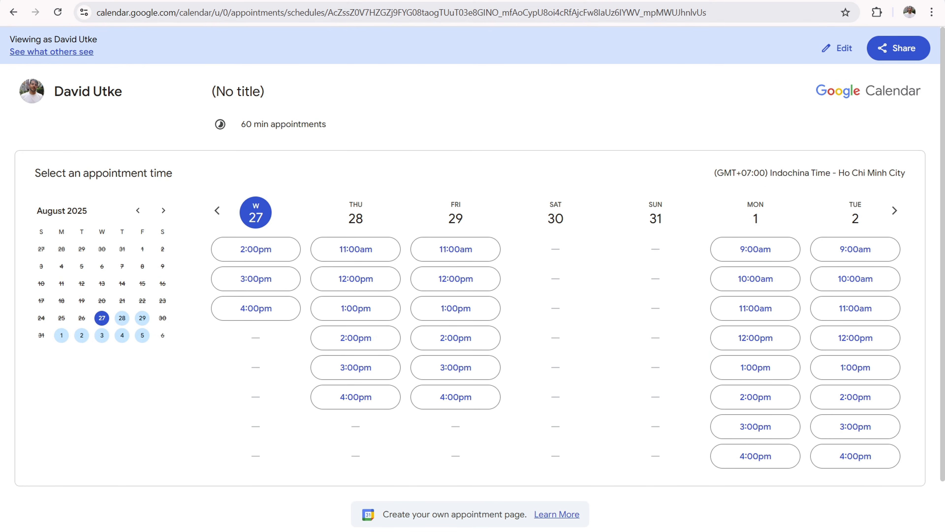
key(ctrl+shift+Tab)
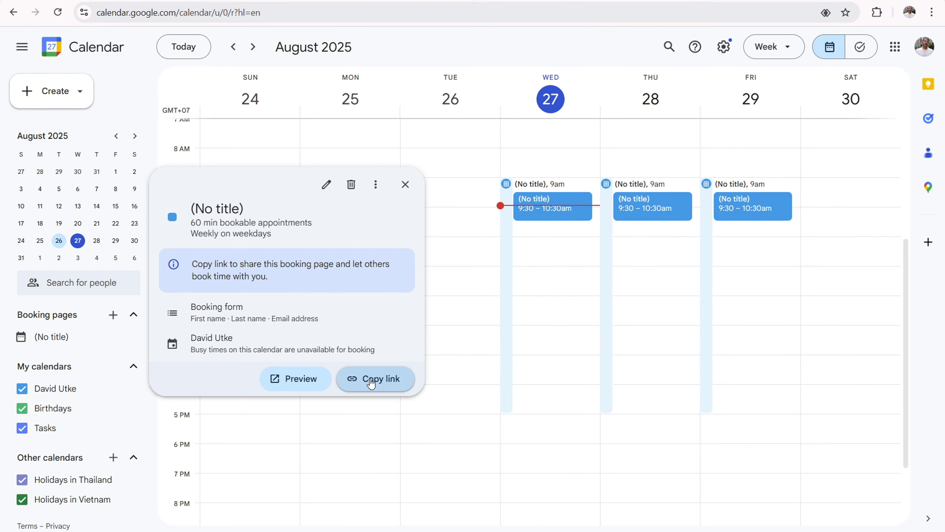
click(379, 388)
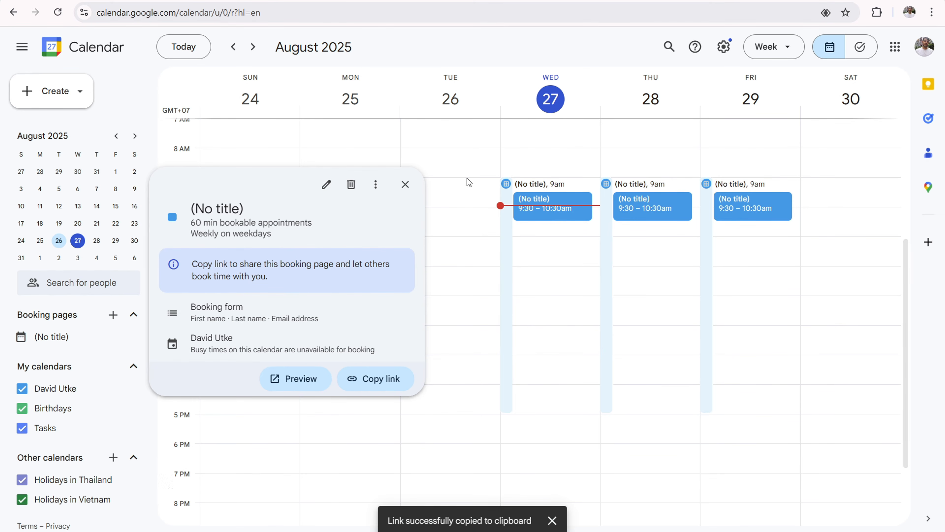
key(ctrl+shift+Tab)
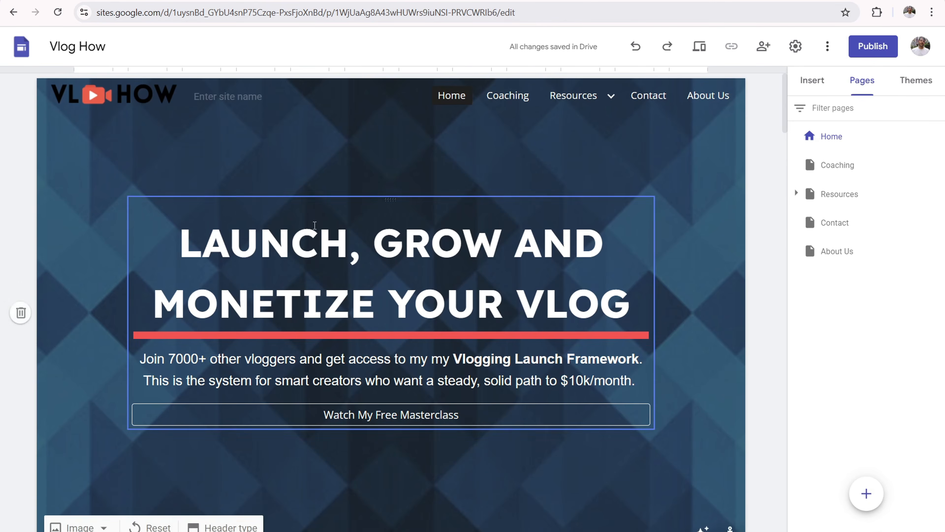
scroll(315, 225, down, 12)
scroll(739, 126, up, 7)
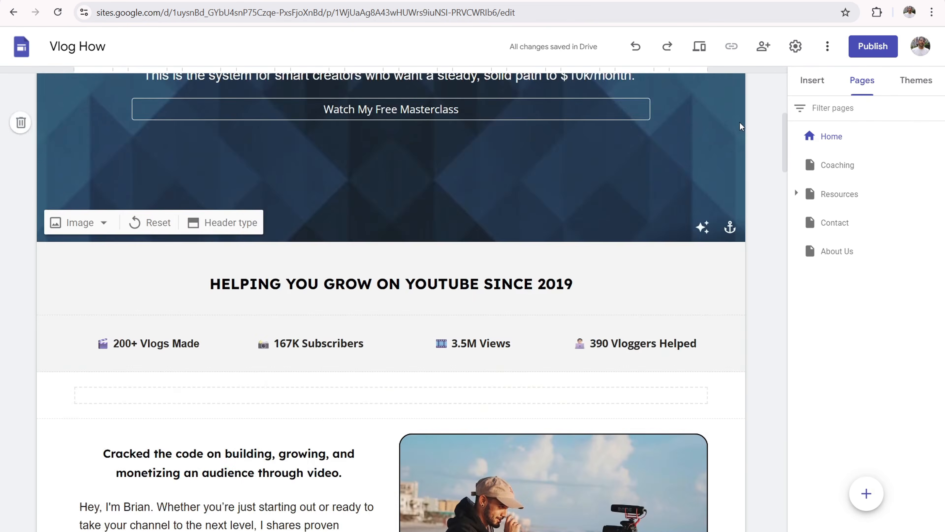
scroll(499, 103, up, 5)
click(512, 98)
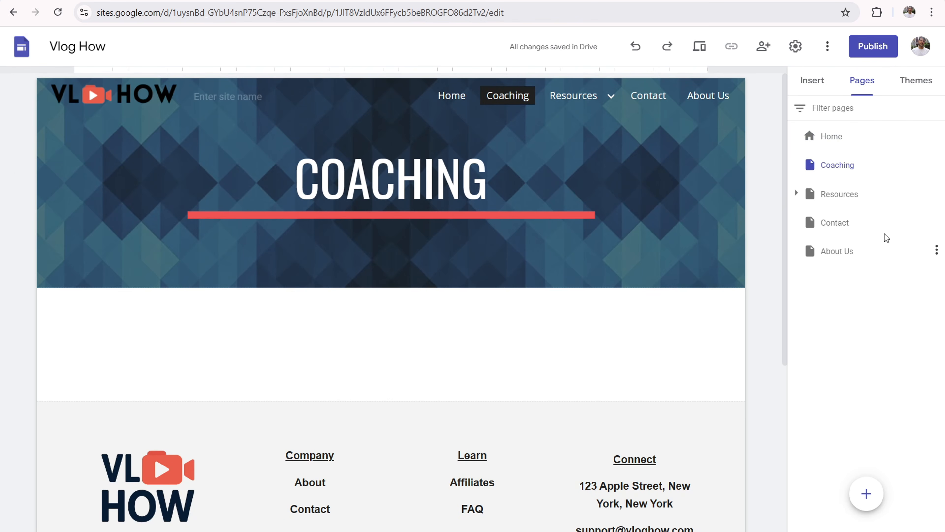
click(814, 82)
scroll(823, 376, down, 2)
click(837, 454)
click(438, 306)
right_click(437, 306)
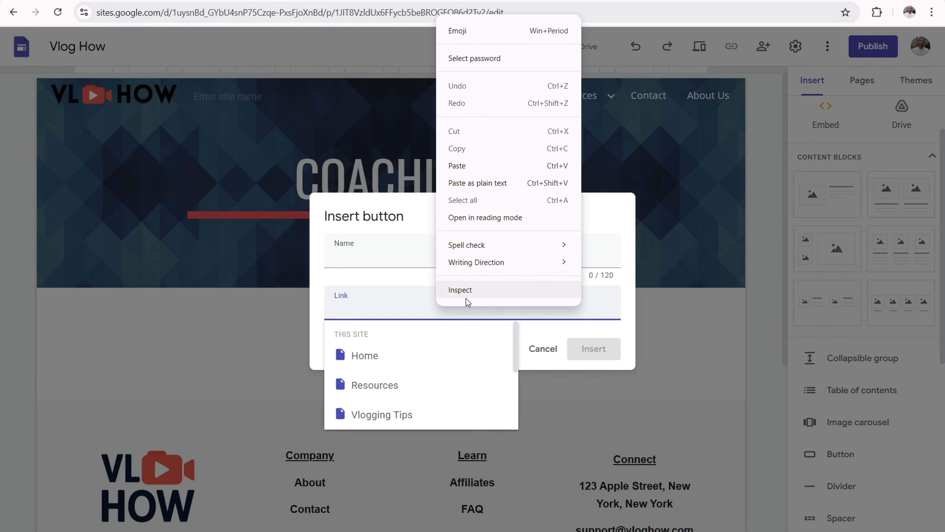
click(465, 166)
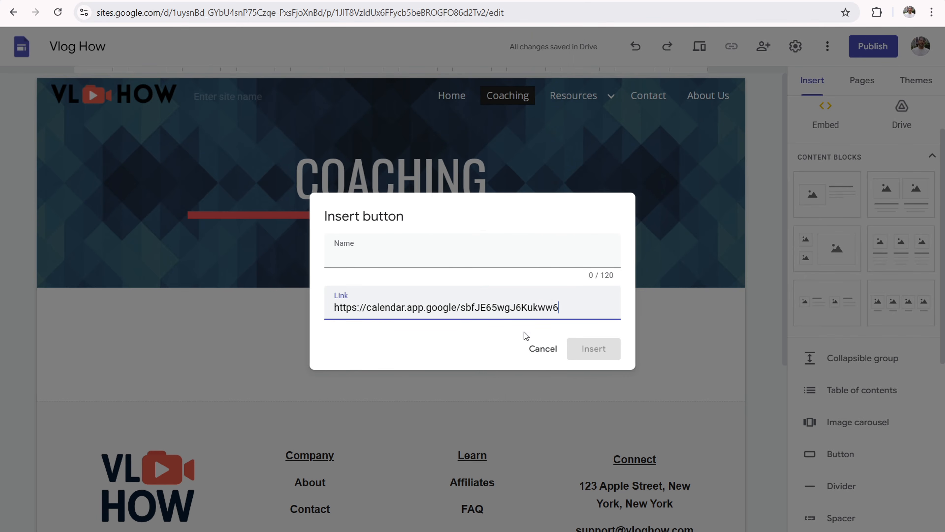
click(534, 347)
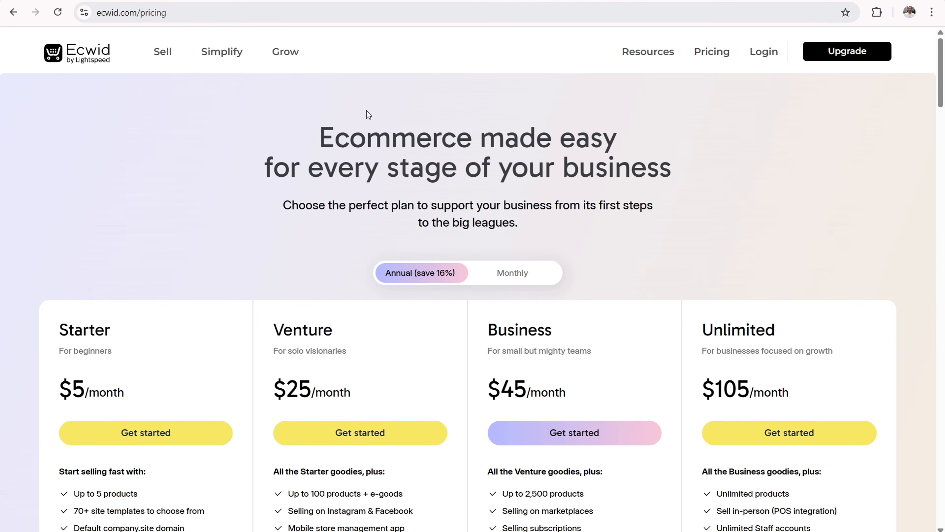
Step: Examine Ecwid's annual plan prices, product limits and features for the Starter, Venture and Business plans
scroll(297, 138, down, 3)
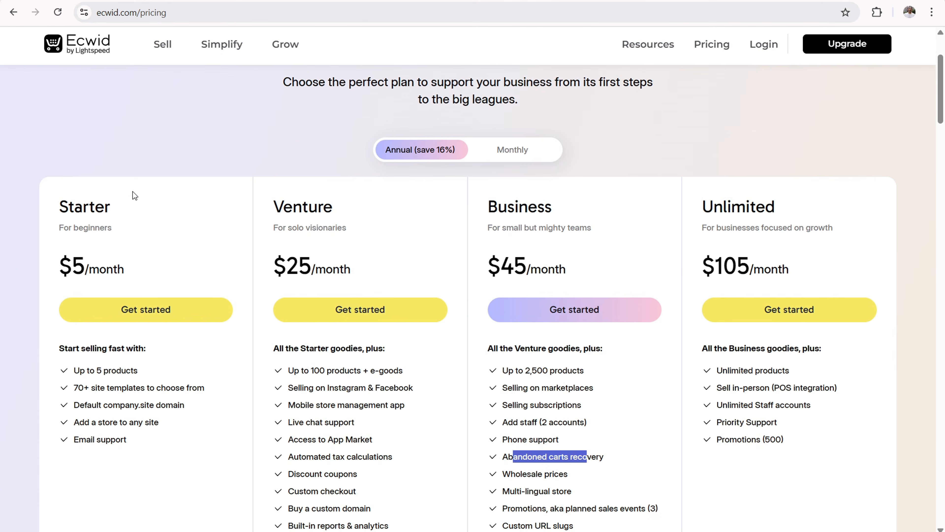
drag(120, 208, 45, 180)
drag(57, 261, 140, 255)
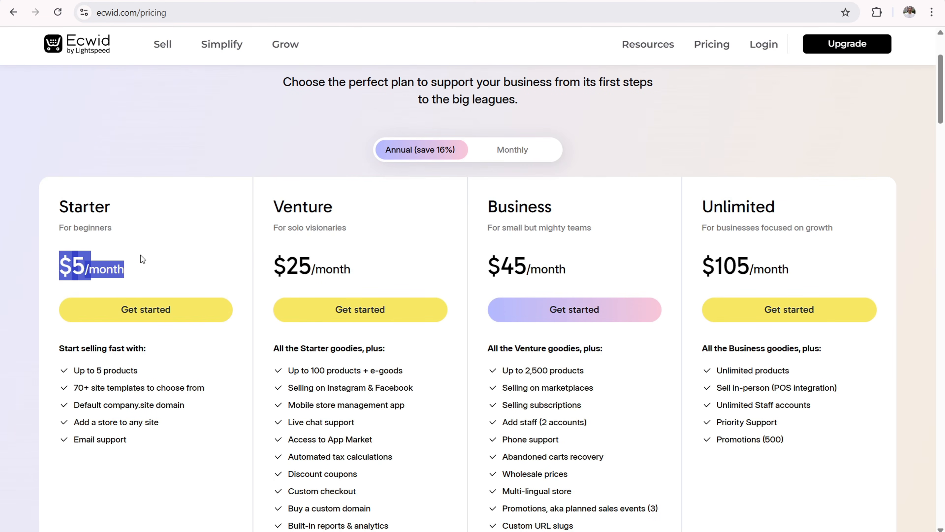
drag(93, 369, 145, 368)
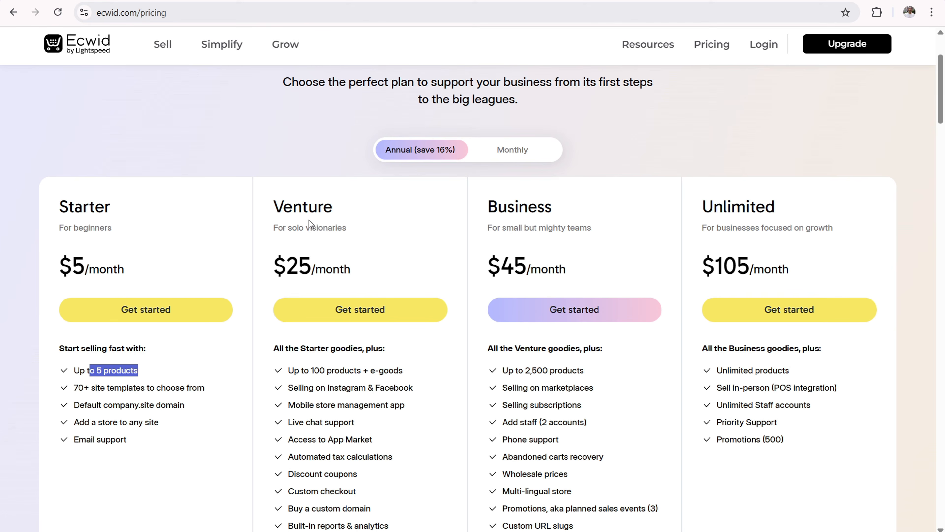
drag(272, 210, 332, 209)
drag(286, 265, 353, 270)
drag(303, 371, 364, 366)
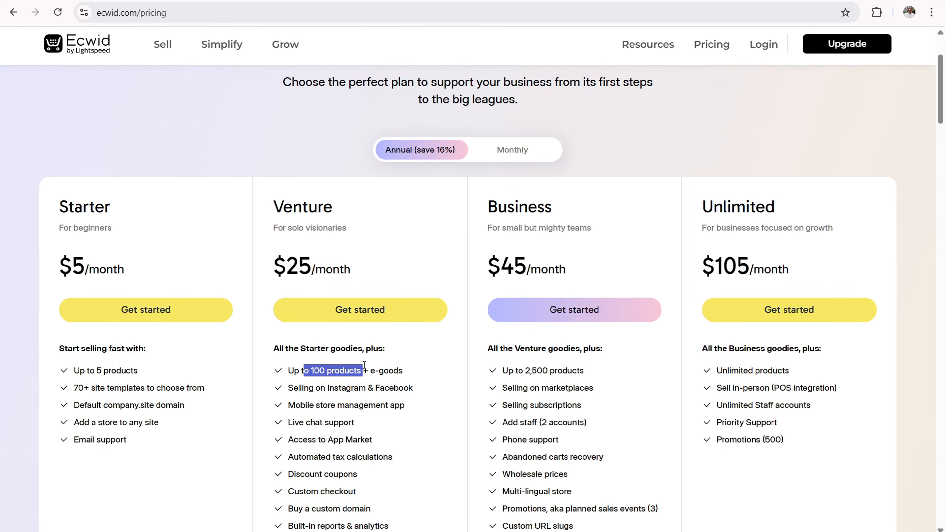
drag(488, 209, 561, 207)
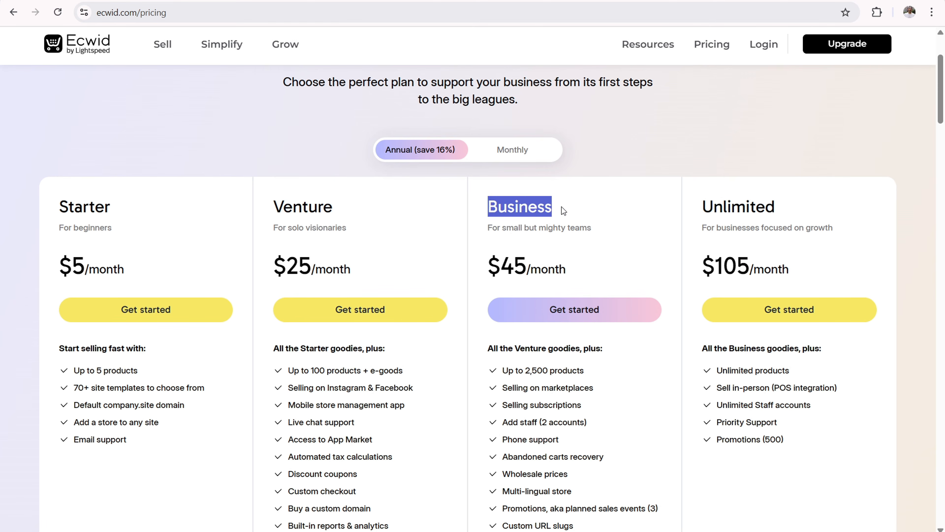
drag(518, 456, 608, 455)
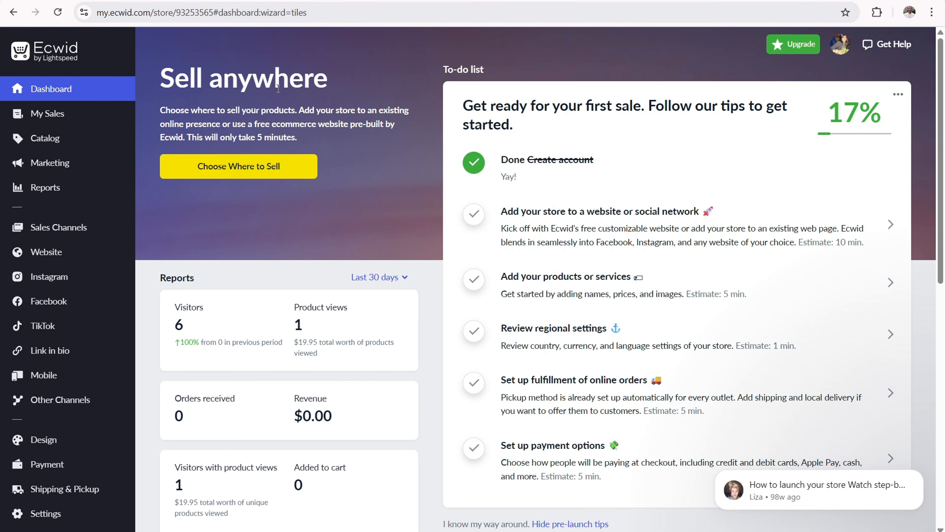
Step: Open the product catalog in the Ecwid dashboard, view the blank new product form and return to the product list
mouse_move(52, 141)
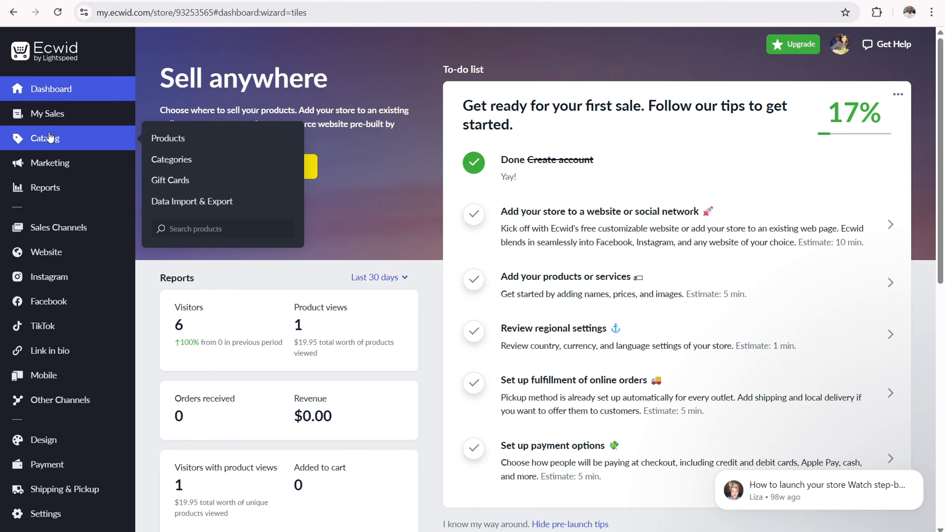
click(54, 145)
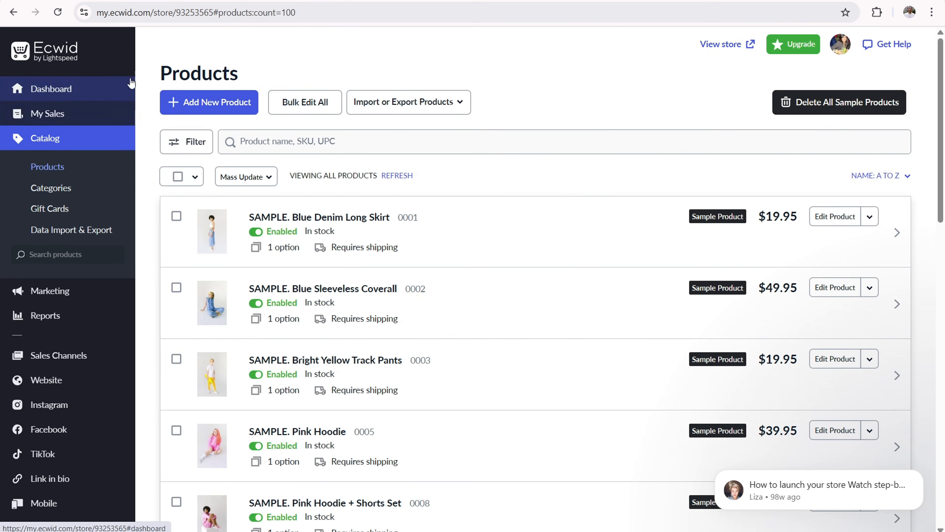
click(216, 107)
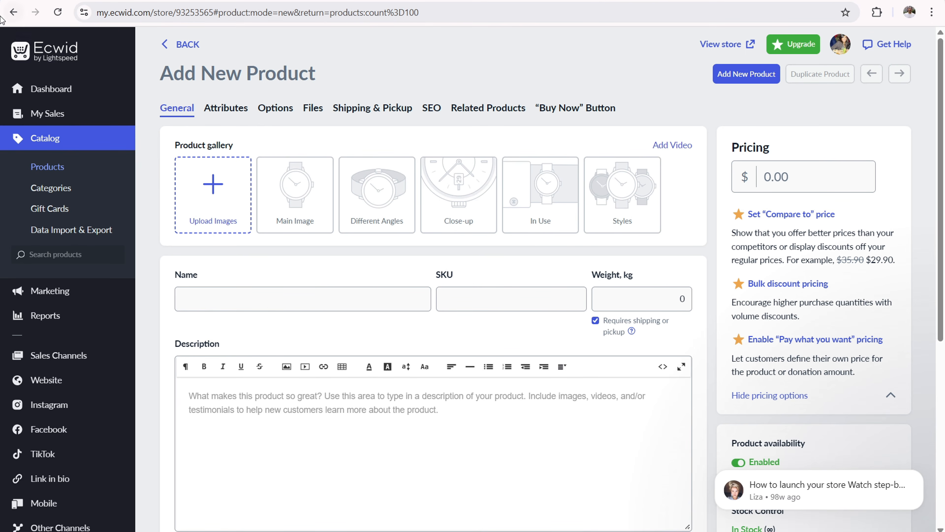
click(13, 12)
click(526, 330)
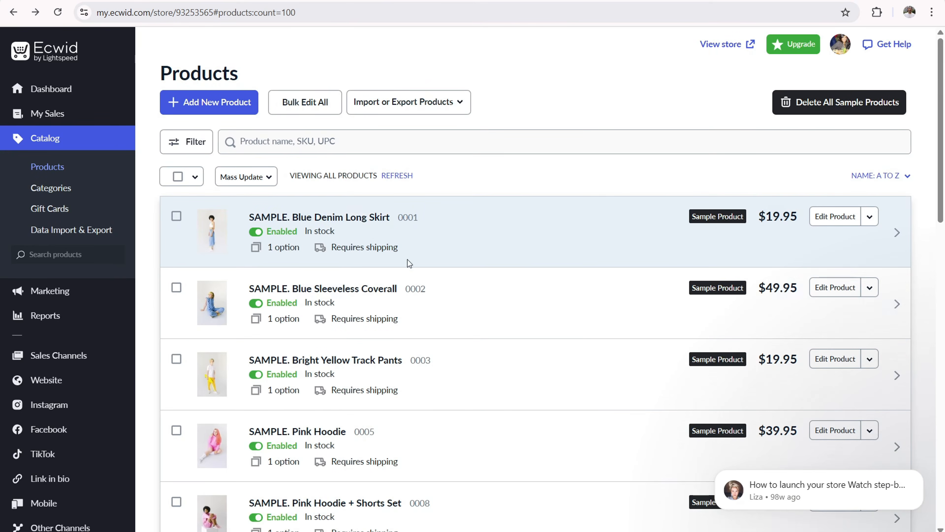
Step: Open the SAMPLE. Blue Denim Long Skirt product and view its product variations settings
click(353, 219)
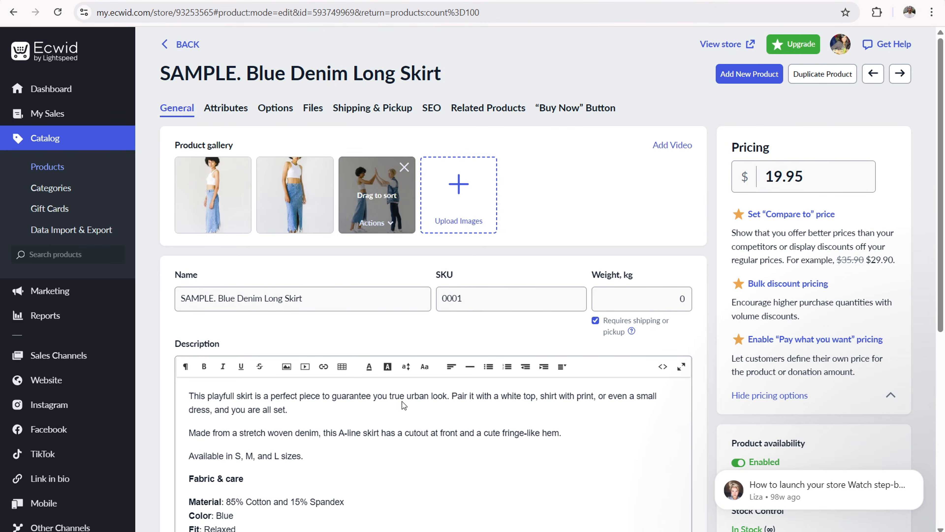
click(271, 107)
click(256, 175)
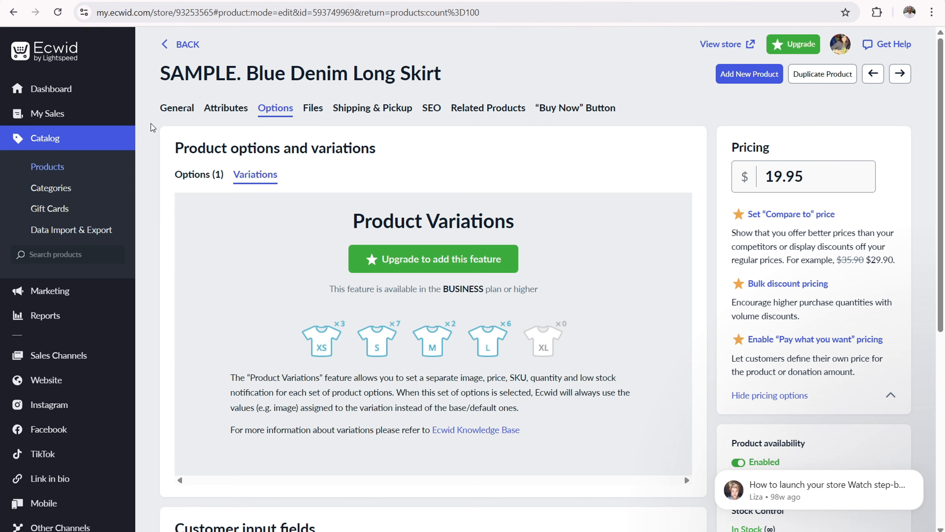
Step: From the store's website settings, choose to add the store to one more website and open the guide for other platforms and sitebuilders
mouse_move(57, 381)
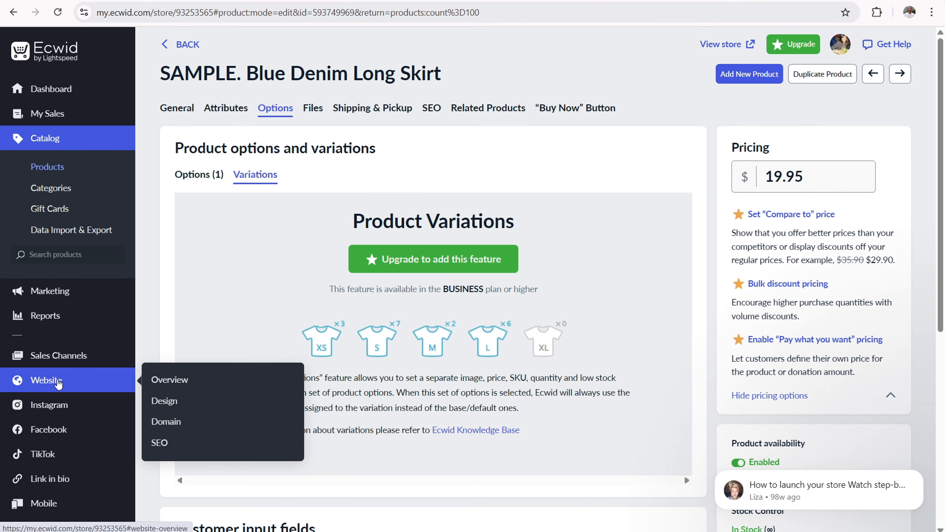
click(46, 383)
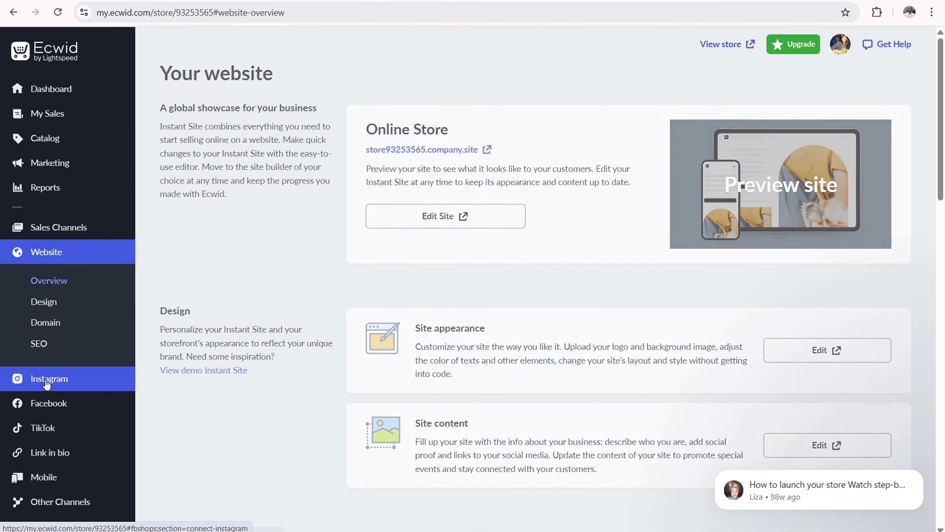
scroll(674, 161, down, 4)
scroll(658, 164, down, 15)
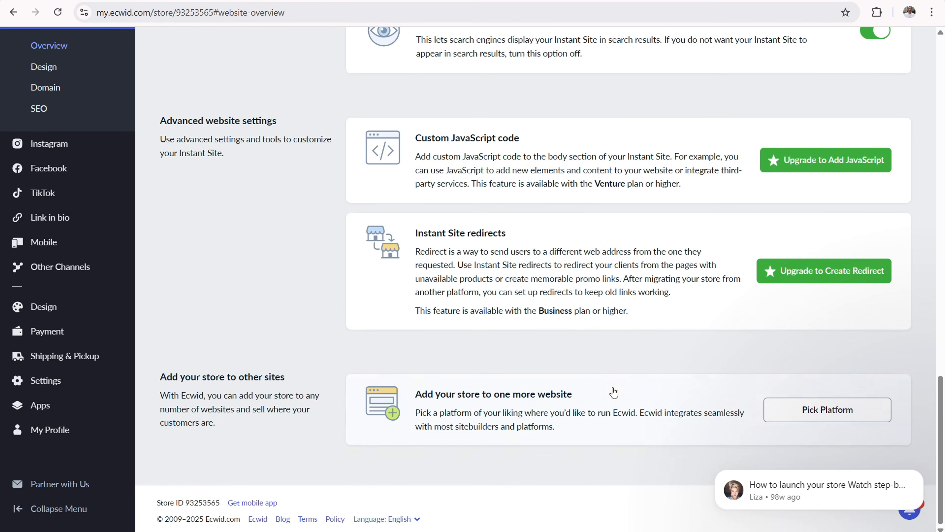
click(822, 415)
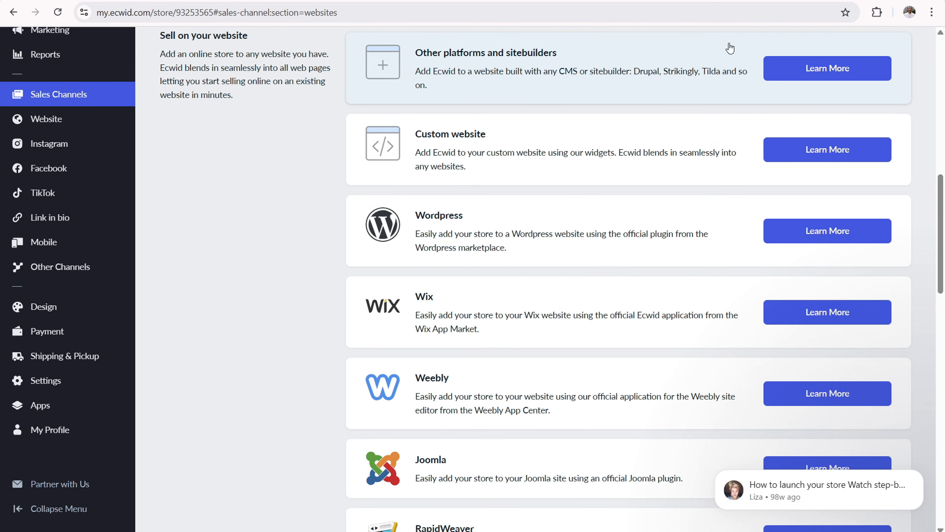
click(831, 69)
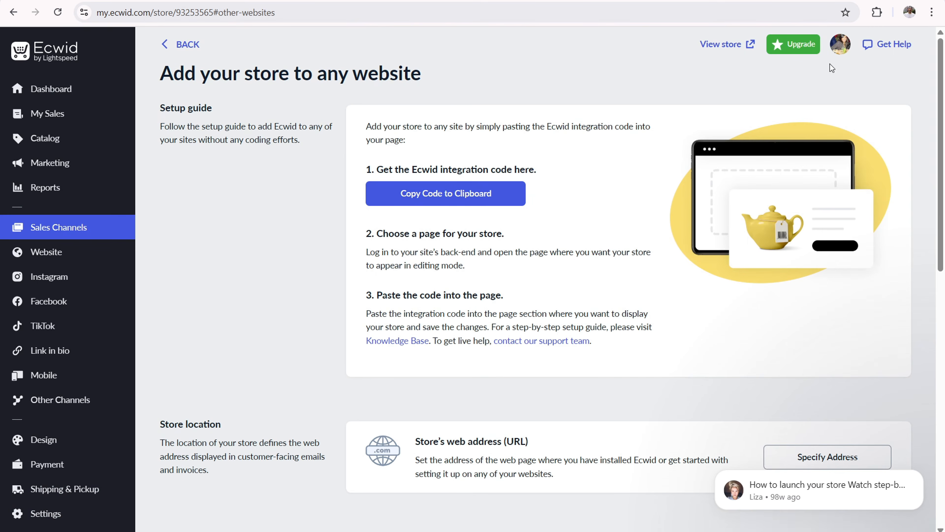
Step: Reveal the Ecwid integration code, look through it and copy it to the clipboard
click(443, 198)
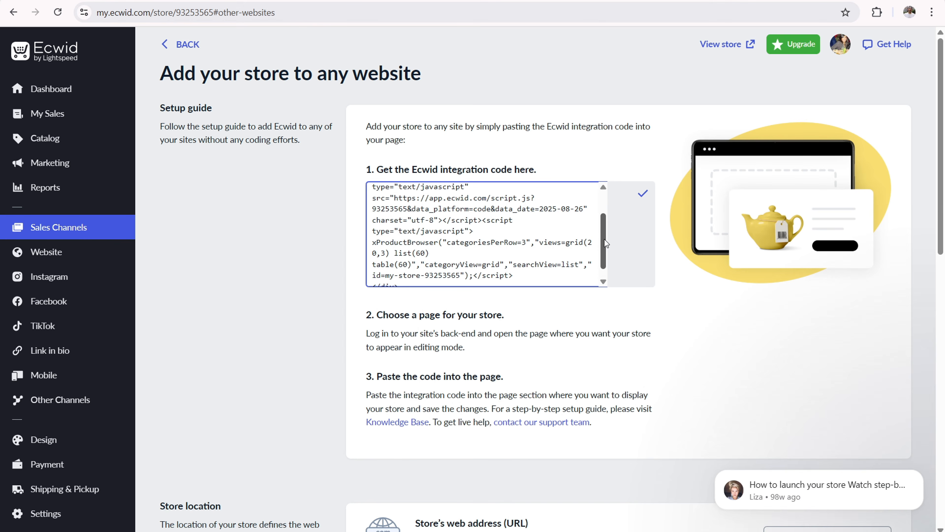
drag(606, 239, 605, 209)
click(638, 194)
Step: Switch to the Vlog How site in Google Sites, add a page named Shop and set its header type to Banner
click(127, 1)
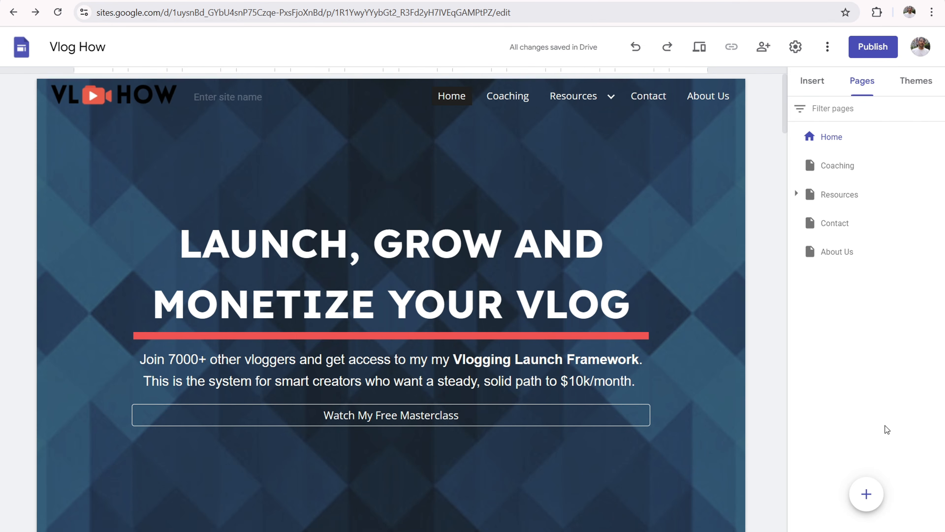
click(868, 495)
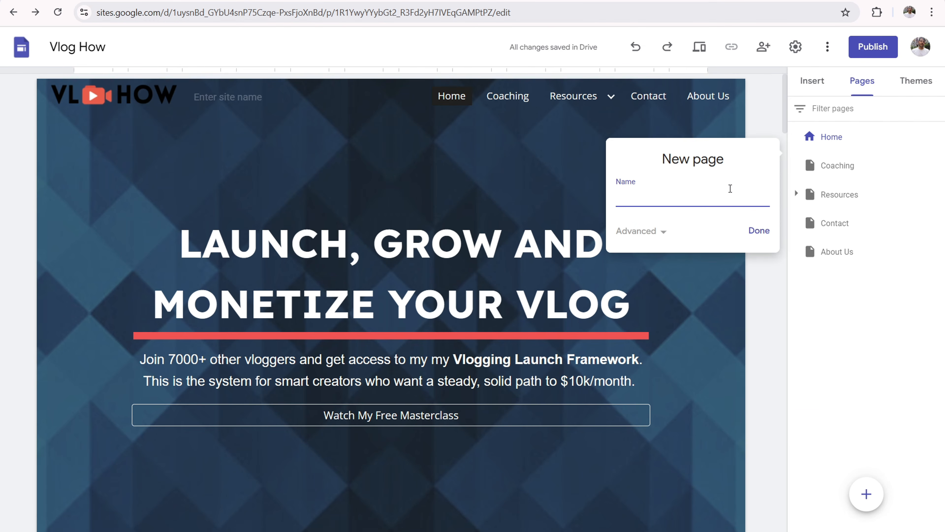
text(Shop)
click(759, 231)
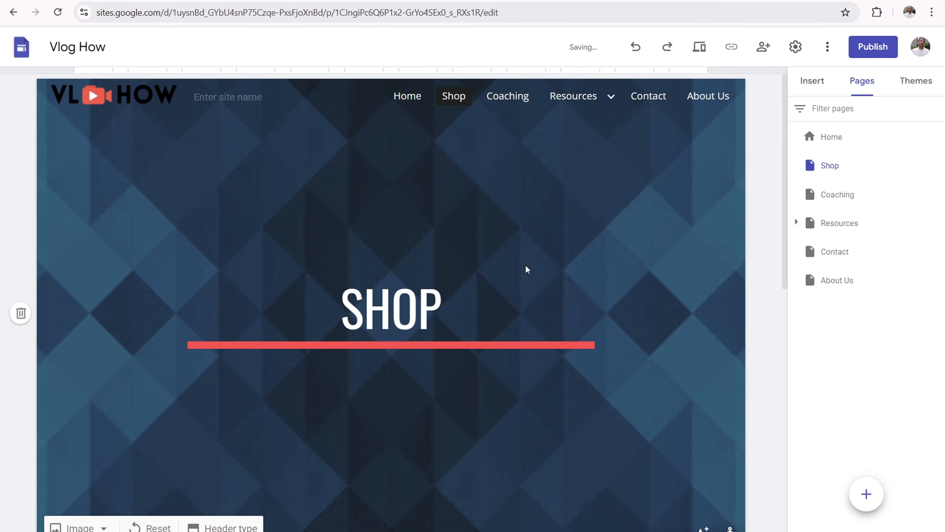
click(238, 527)
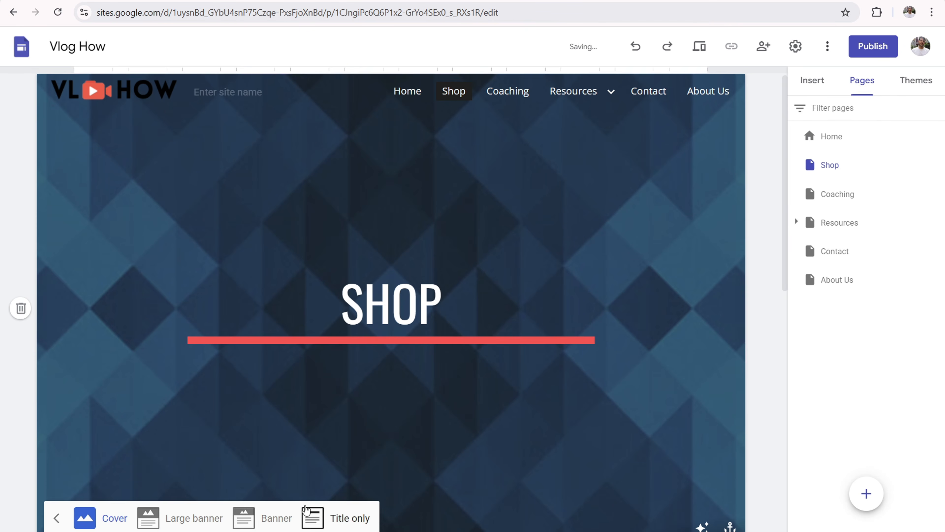
click(273, 520)
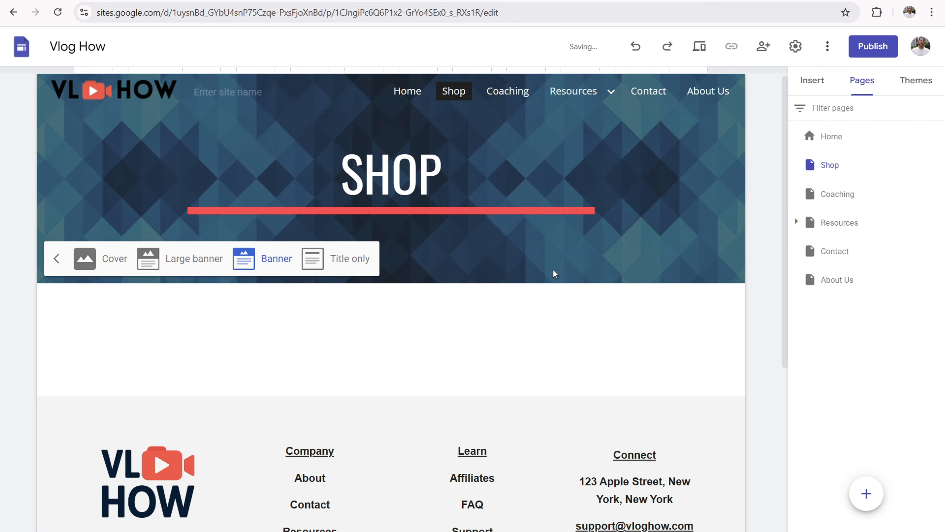
Step: Embed the copied Ecwid integration code as a new block on the Shop page
click(811, 79)
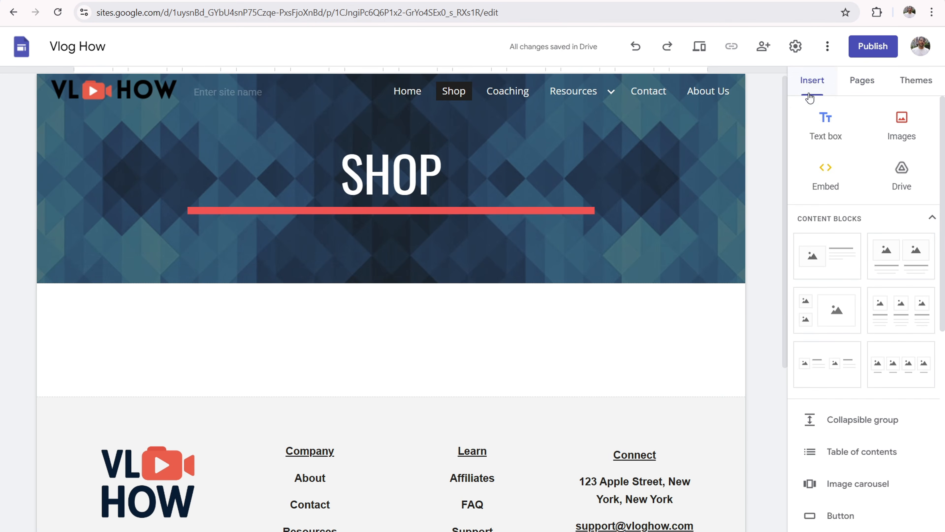
click(818, 178)
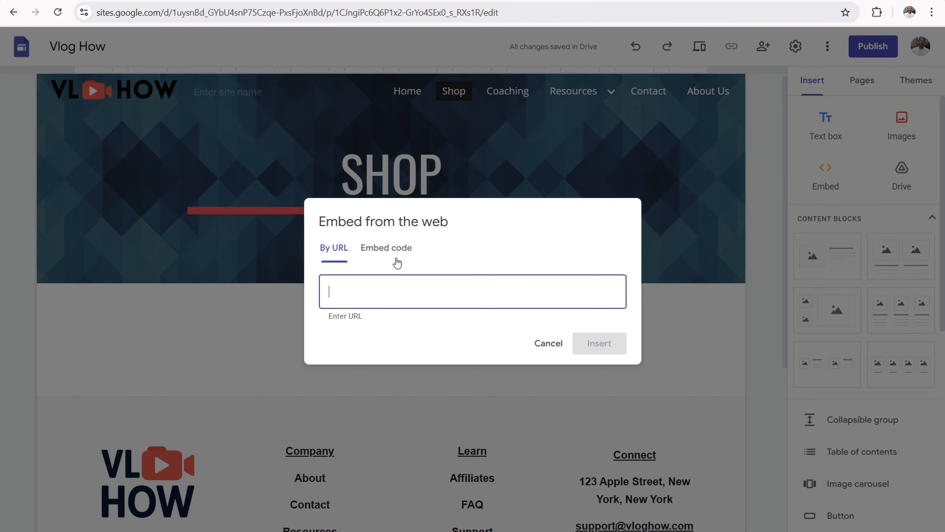
click(386, 246)
right_click(372, 276)
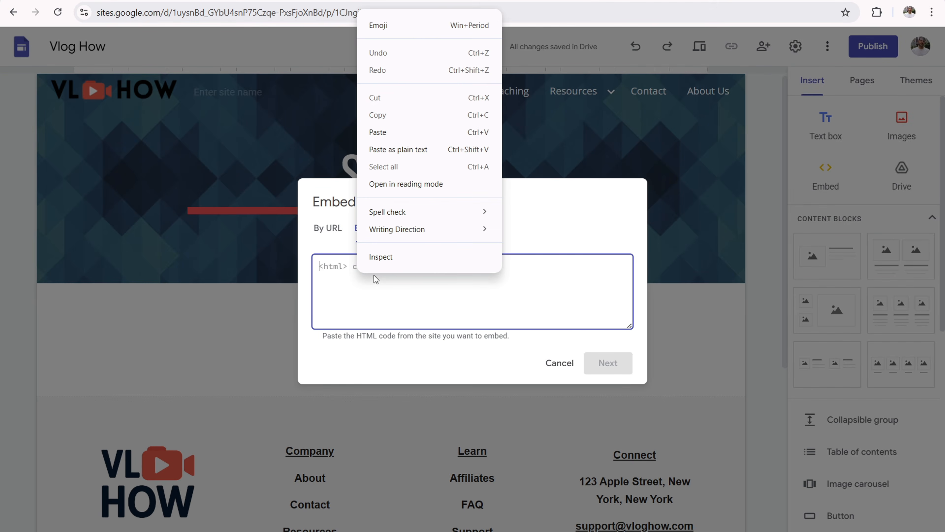
click(377, 132)
click(608, 363)
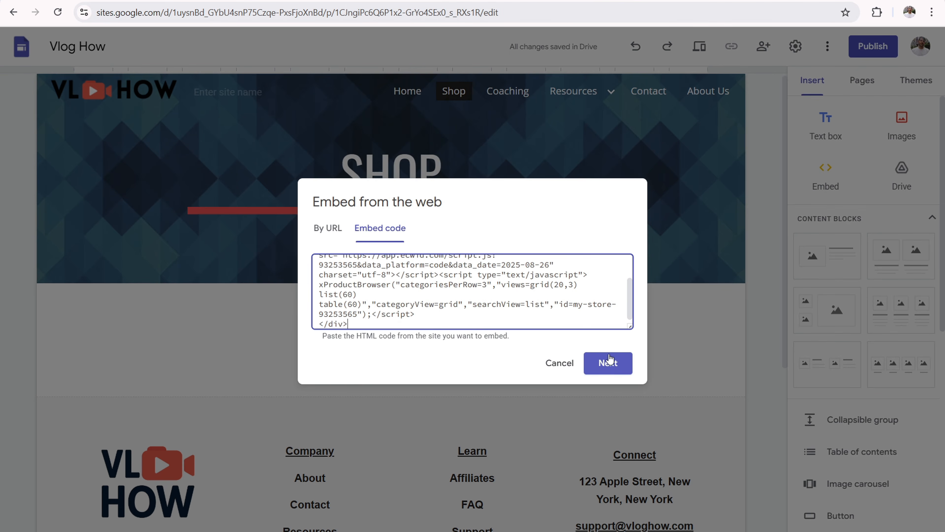
click(605, 416)
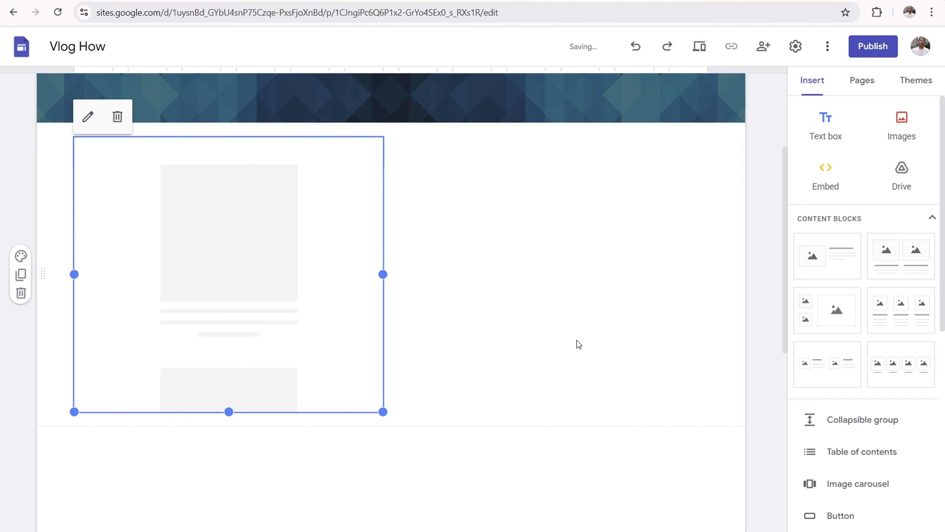
Step: Widen the embedded store to the full content width and extend its height downward twice, checking the page layout
drag(383, 275, 740, 275)
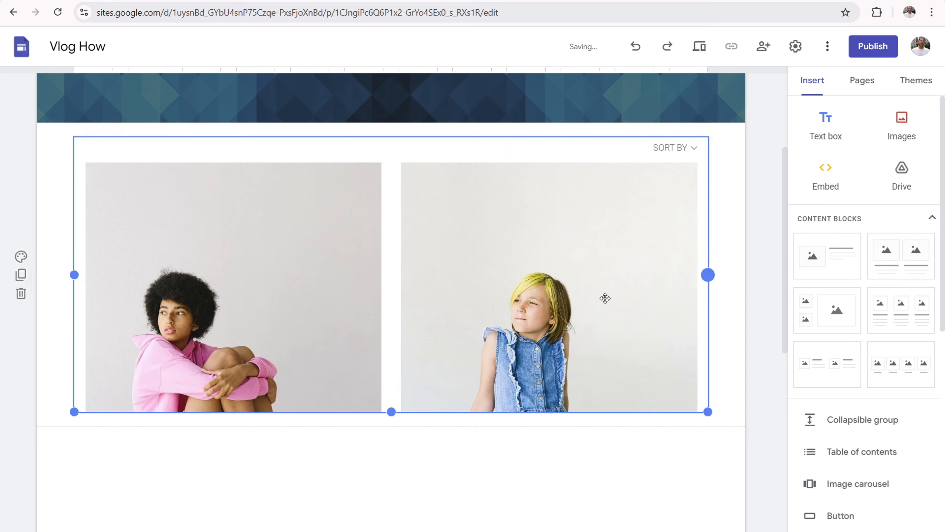
drag(390, 412, 392, 503)
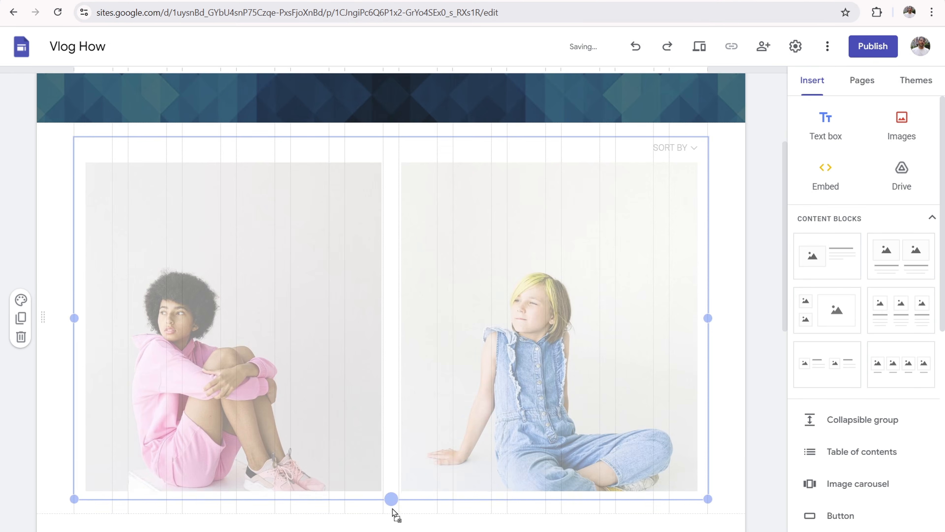
scroll(485, 297, up, 6)
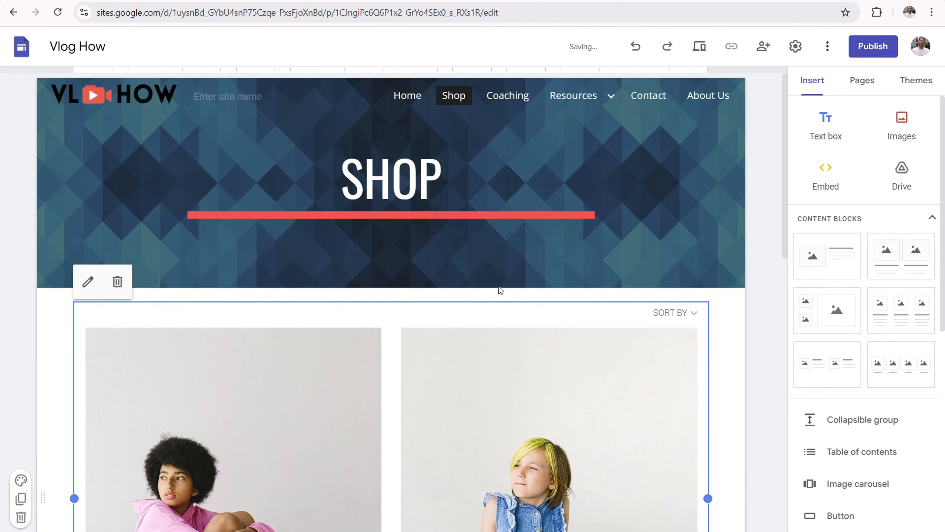
scroll(377, 166, down, 6)
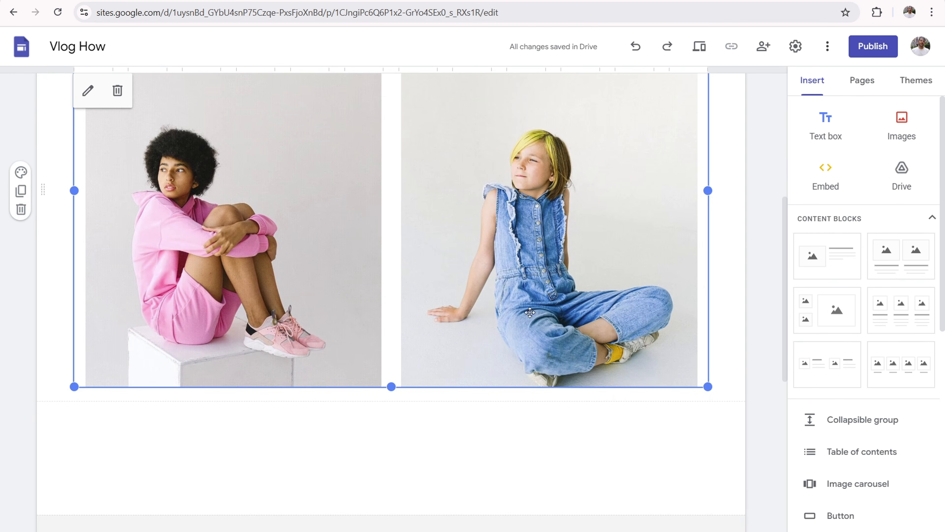
drag(392, 386, 411, 485)
scroll(450, 463, up, 5)
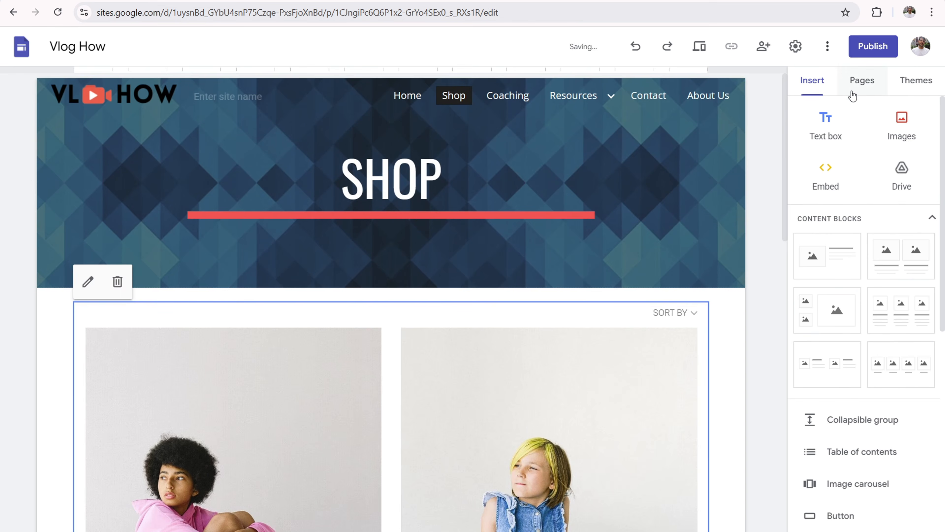
Step: Add a full page embed named Shop 2 to the site
click(860, 82)
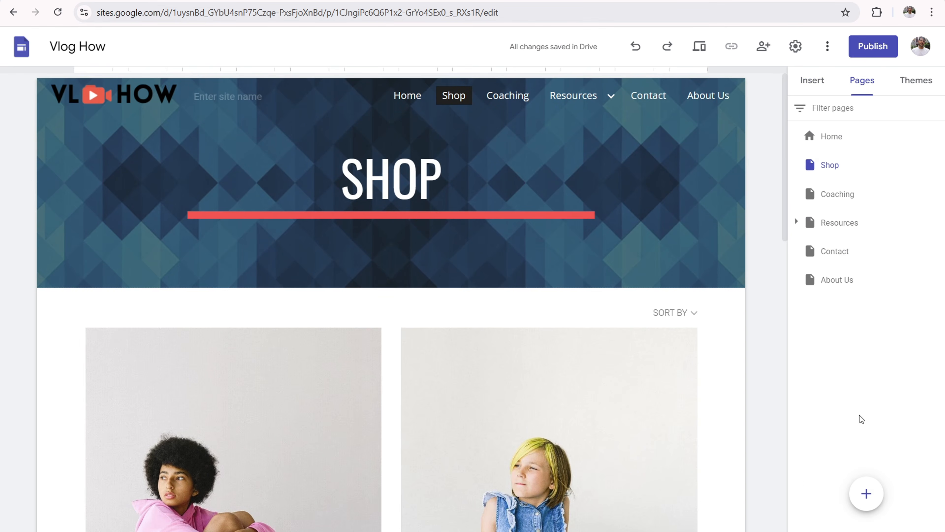
mouse_move(869, 492)
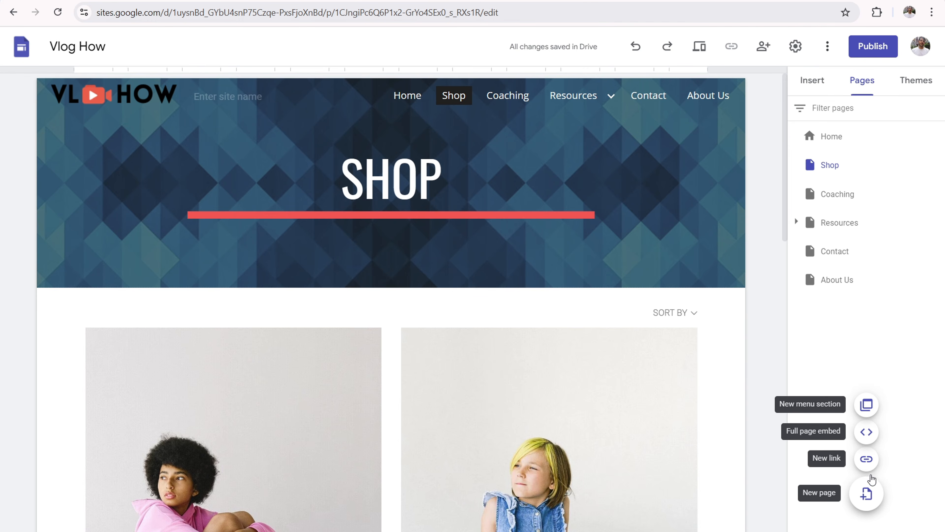
click(868, 433)
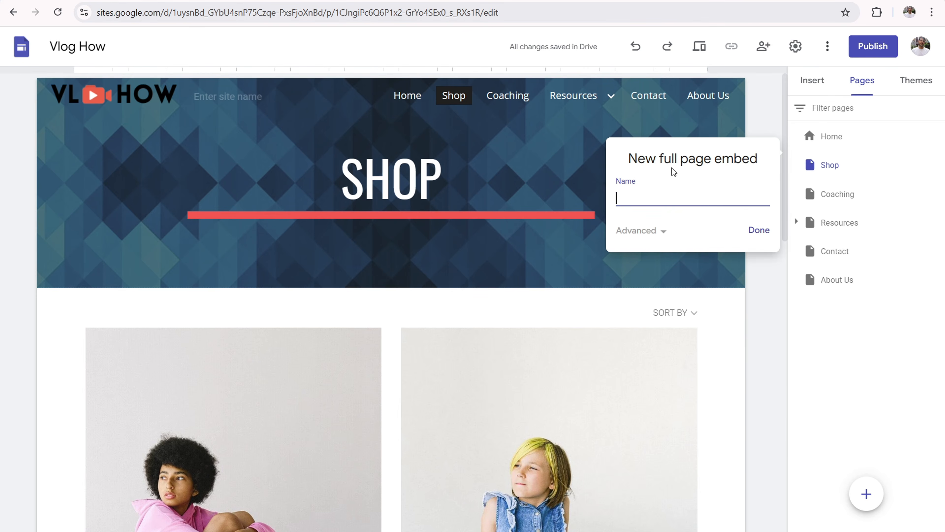
text(Shop 2)
click(750, 231)
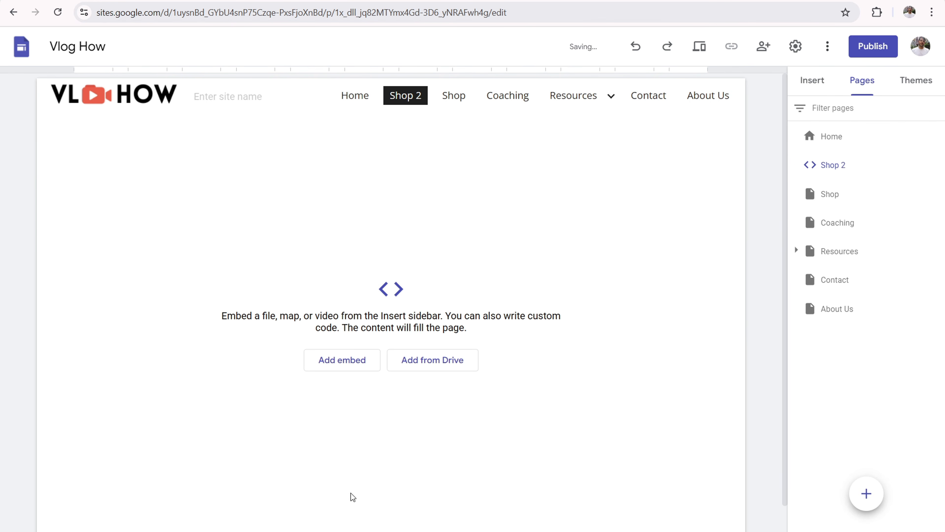
Step: Embed the copied Ecwid integration code as the full-page content of the Shop 2 page
click(332, 362)
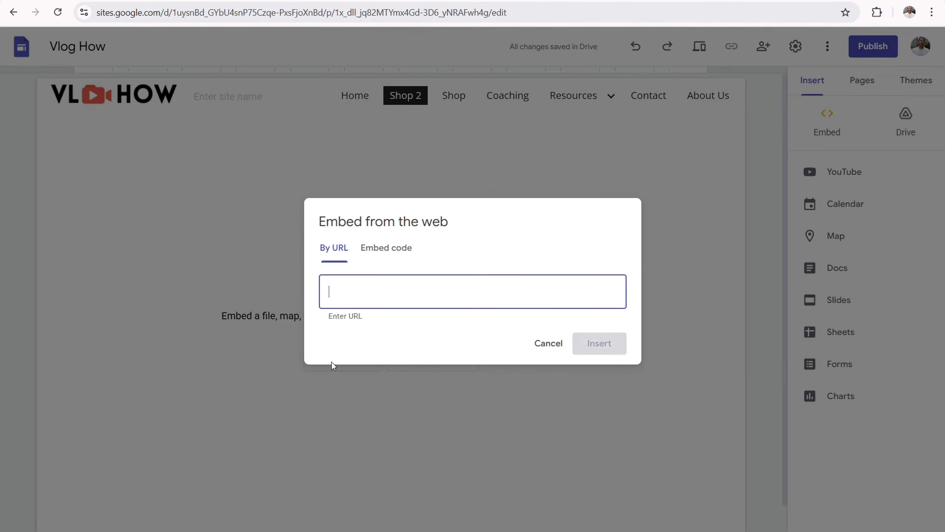
click(381, 248)
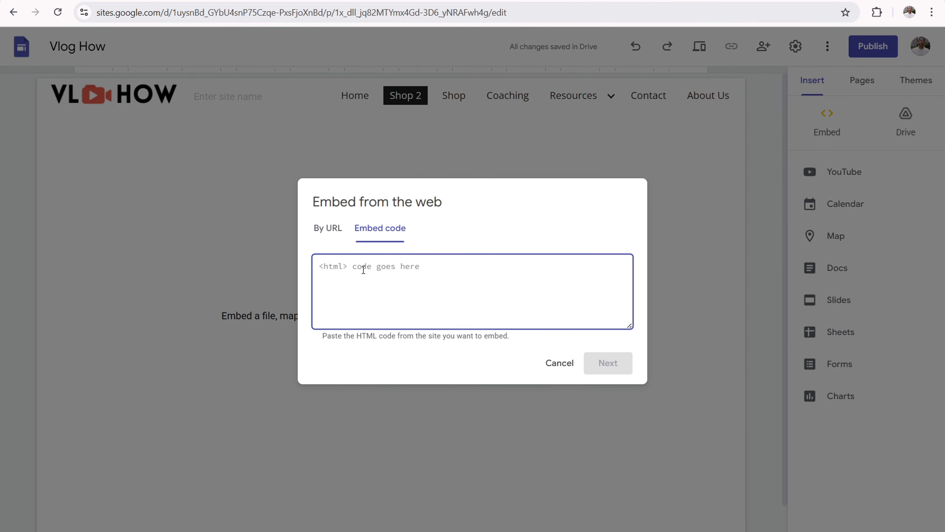
right_click(363, 272)
click(371, 389)
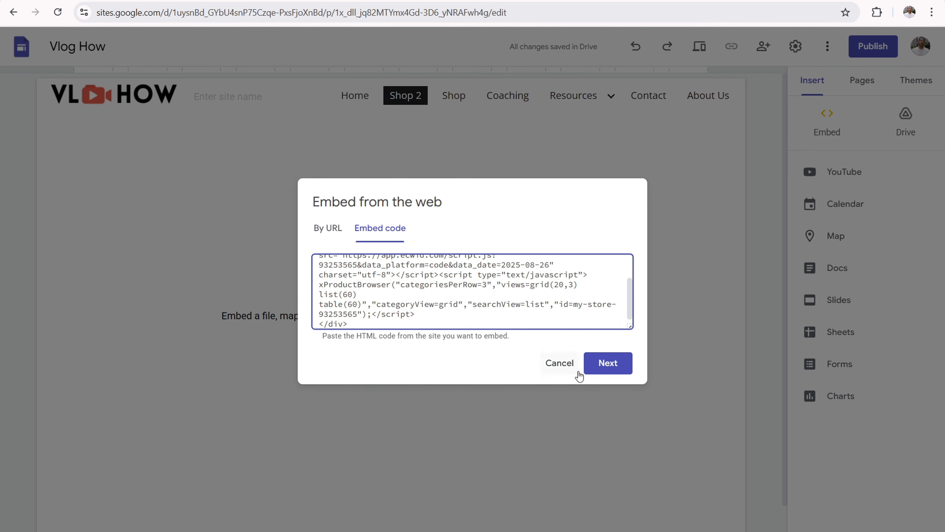
click(612, 362)
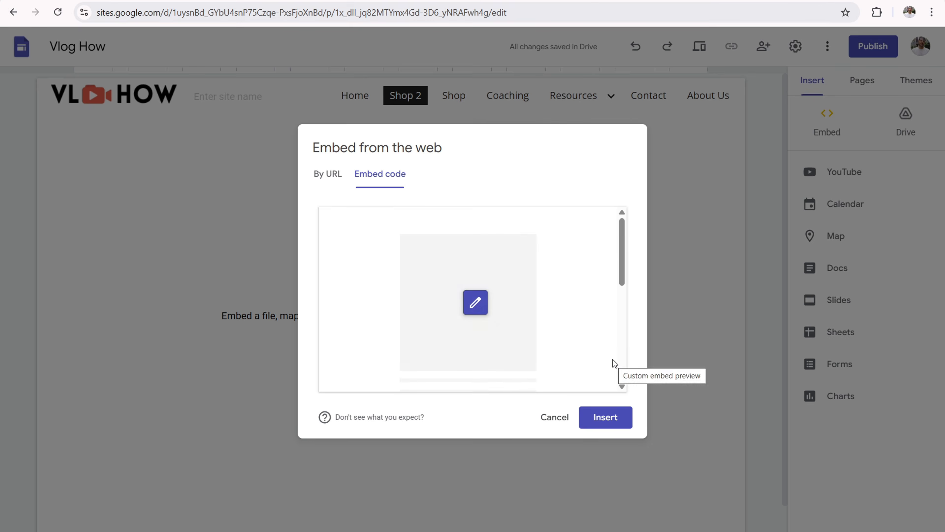
click(612, 419)
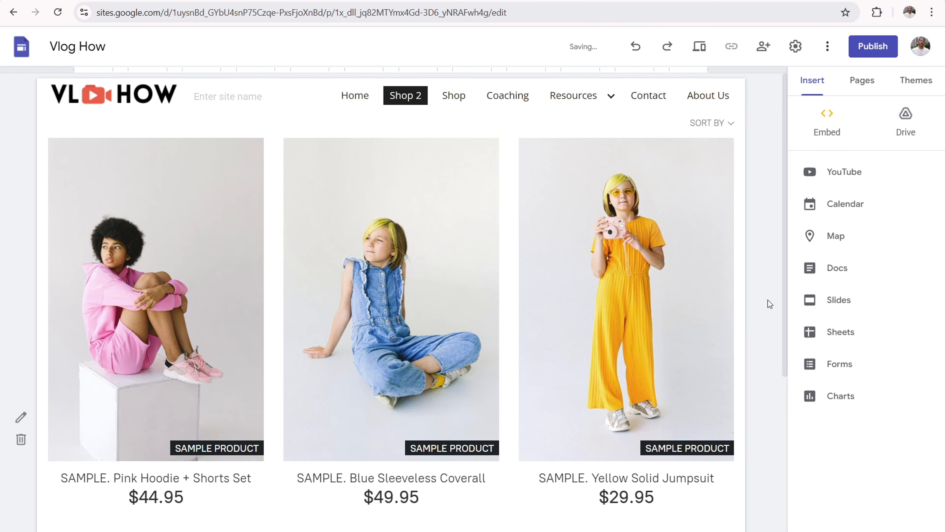
Step: Look through the embedded store on the Shop 2 page and open the site preview
scroll(396, 217, down, 5)
scroll(451, 380, up, 5)
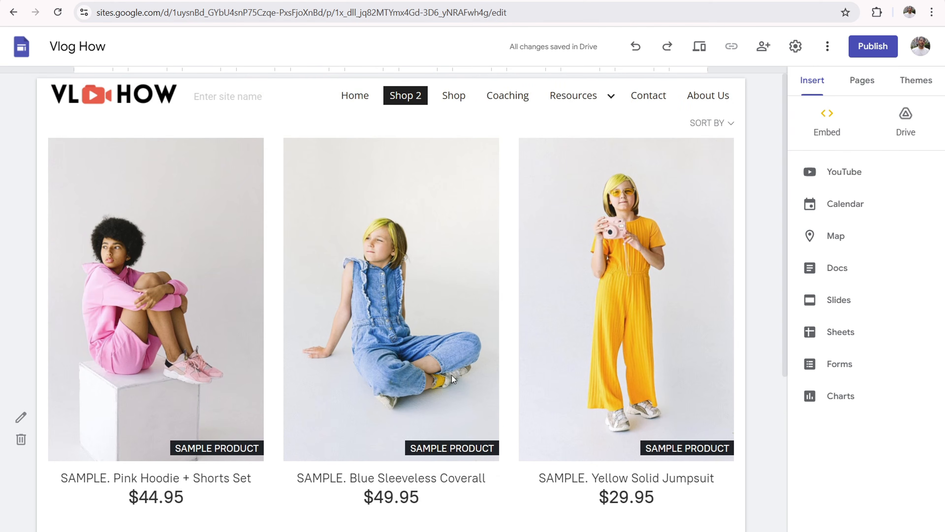
scroll(446, 368, down, 5)
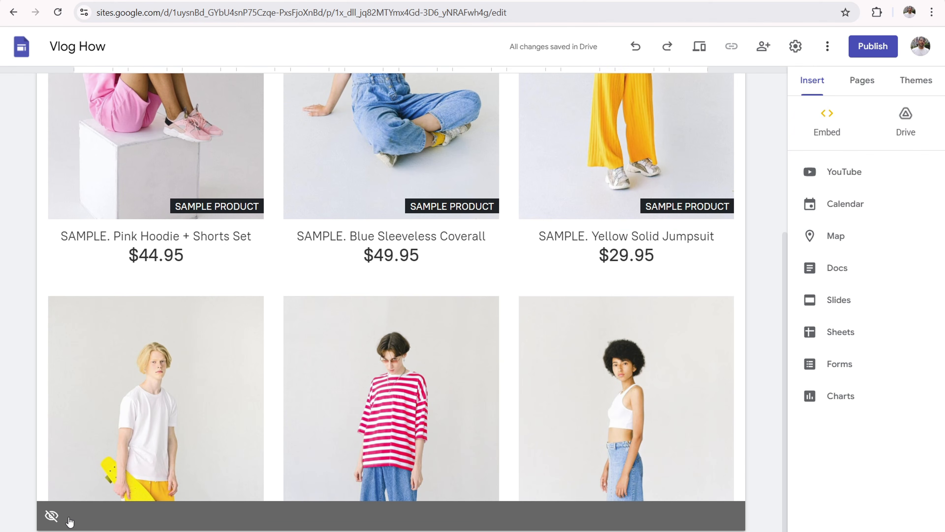
scroll(464, 365, up, 5)
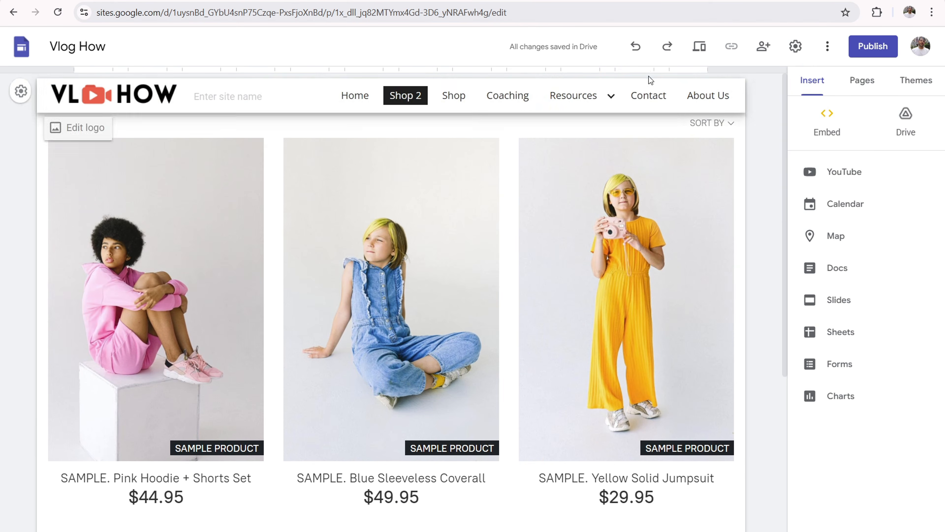
click(701, 47)
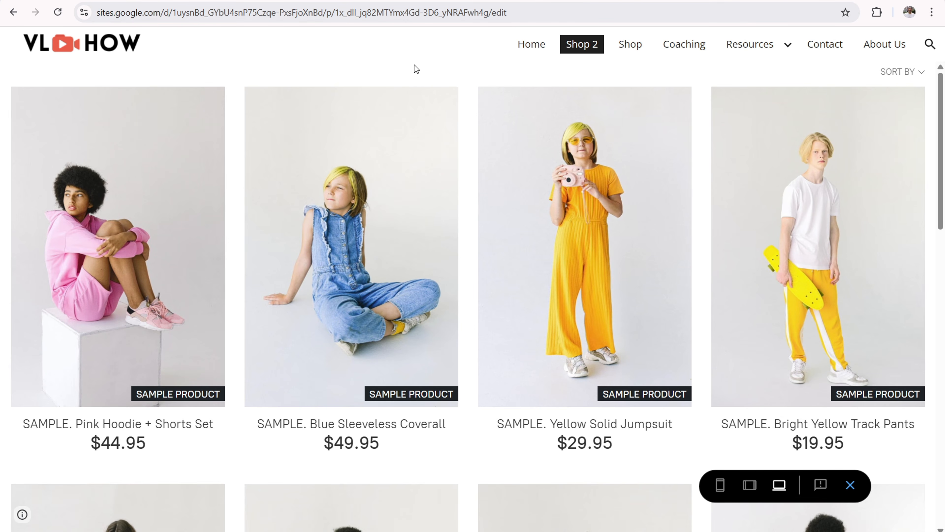
Step: Compare the store layout on the Shop page with the full-page version on Shop 2 in the preview
click(633, 46)
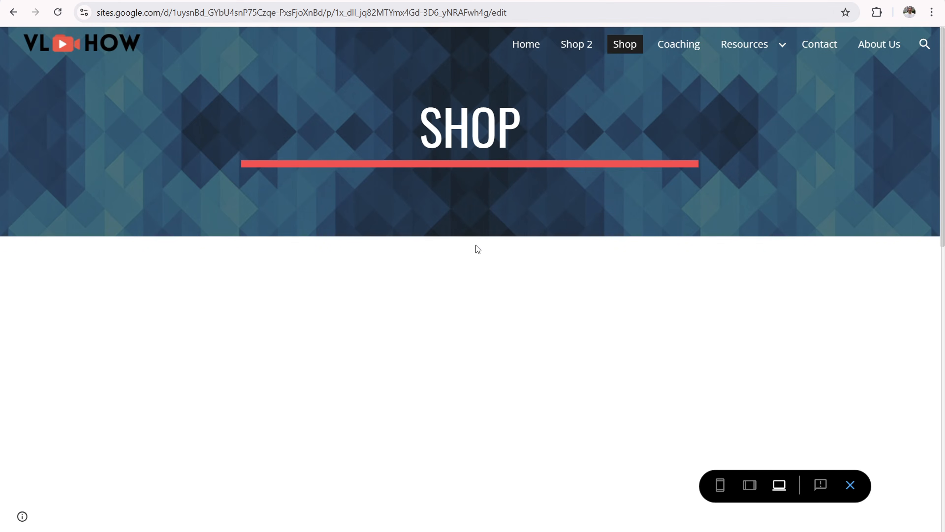
scroll(458, 229, down, 5)
scroll(530, 348, up, 5)
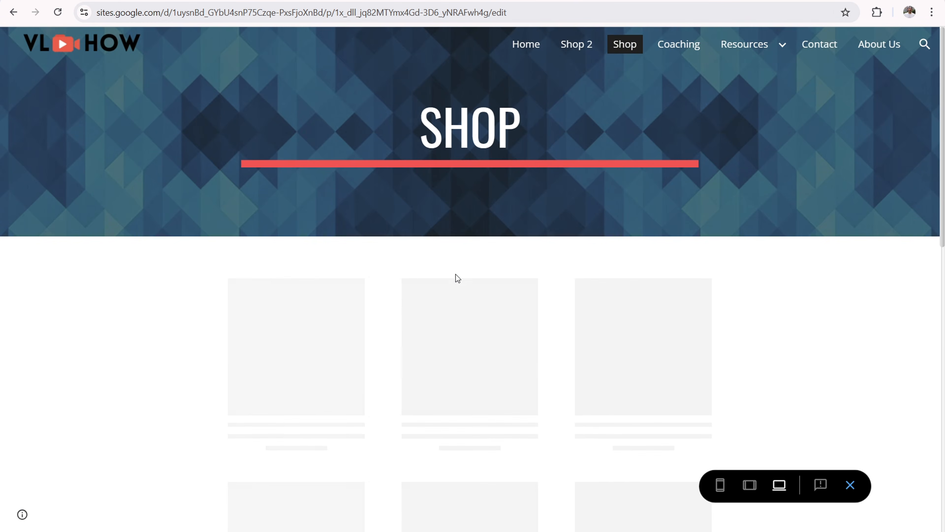
scroll(458, 275, down, 5)
scroll(465, 250, up, 5)
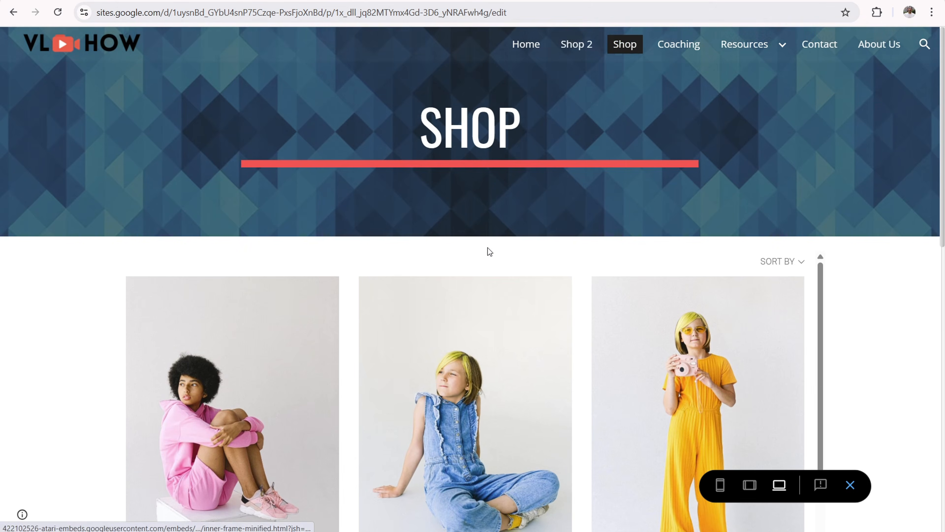
click(583, 56)
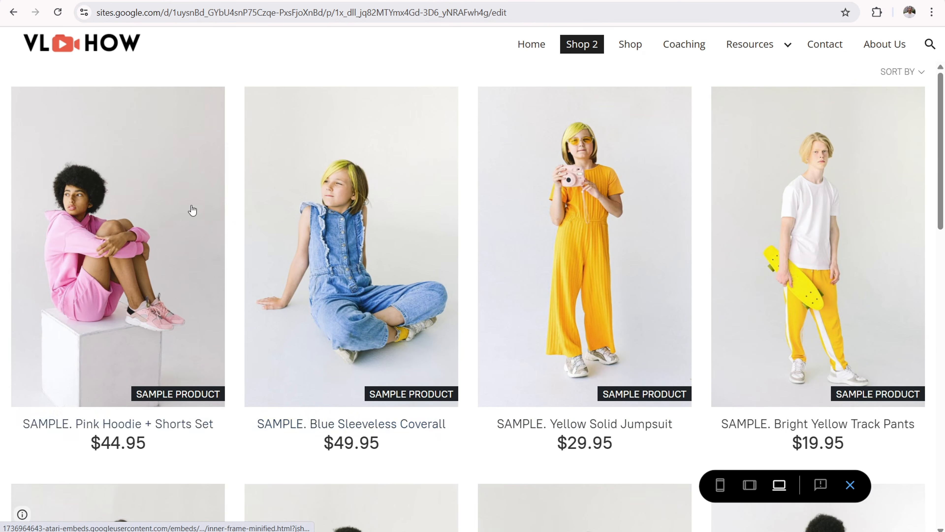
Step: Open the Blue Denim Long Skirt from the Shop 2 catalog and look over its product page and photos
scroll(943, 232, down, 5)
scroll(943, 232, down, 4)
click(363, 178)
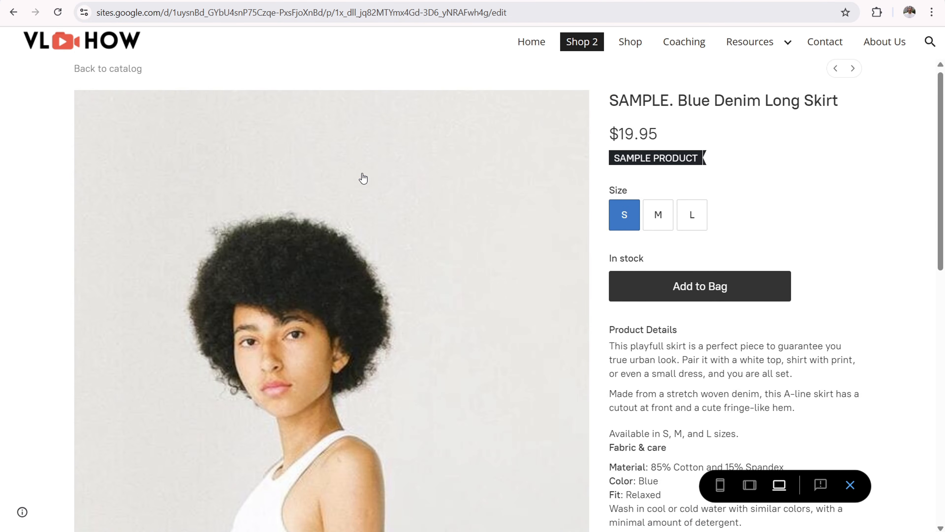
scroll(363, 178, down, 10)
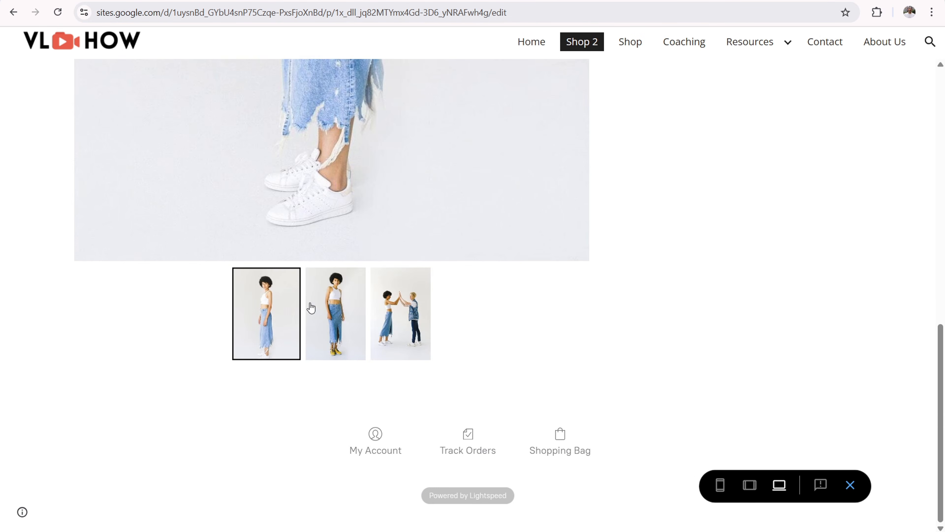
scroll(619, 265, up, 10)
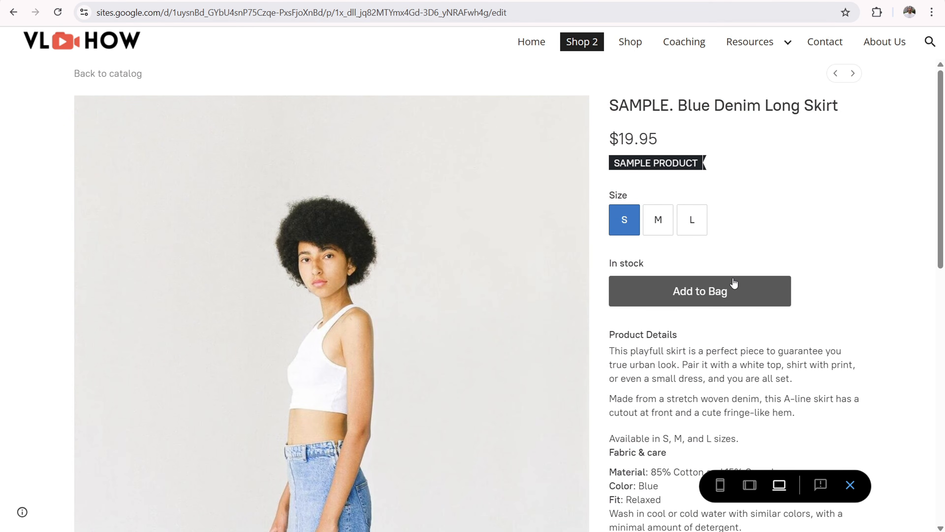
Step: Review the skirt's product details, add it to the bag in size S and go to checkout
scroll(669, 294, down, 5)
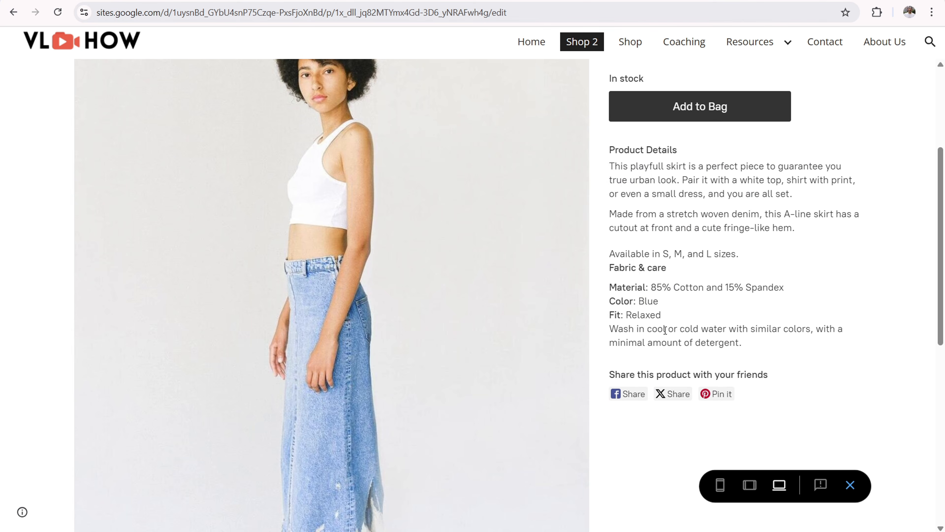
scroll(528, 335, down, 5)
scroll(545, 332, up, 10)
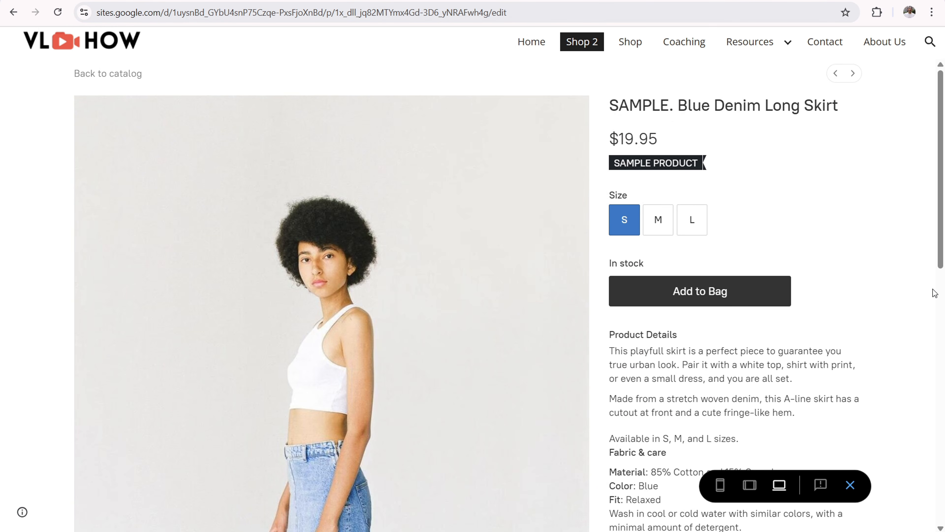
click(696, 292)
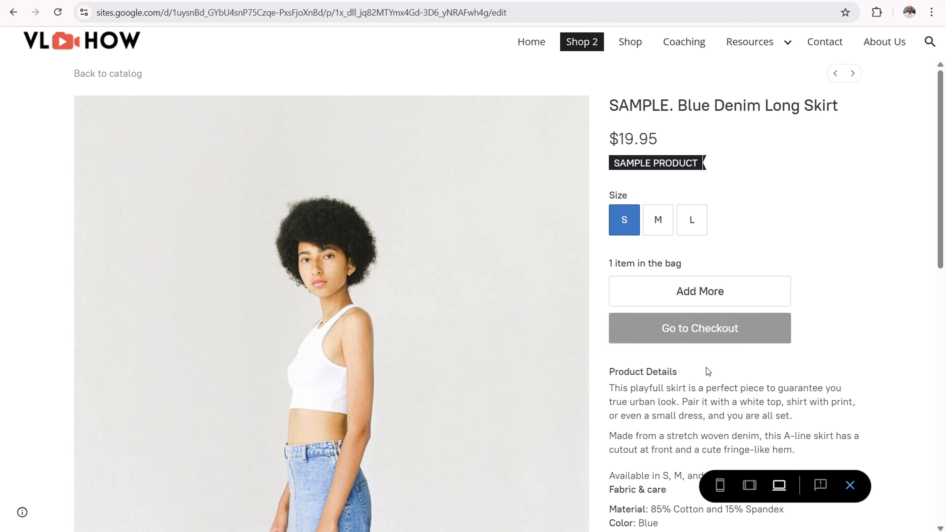
click(708, 330)
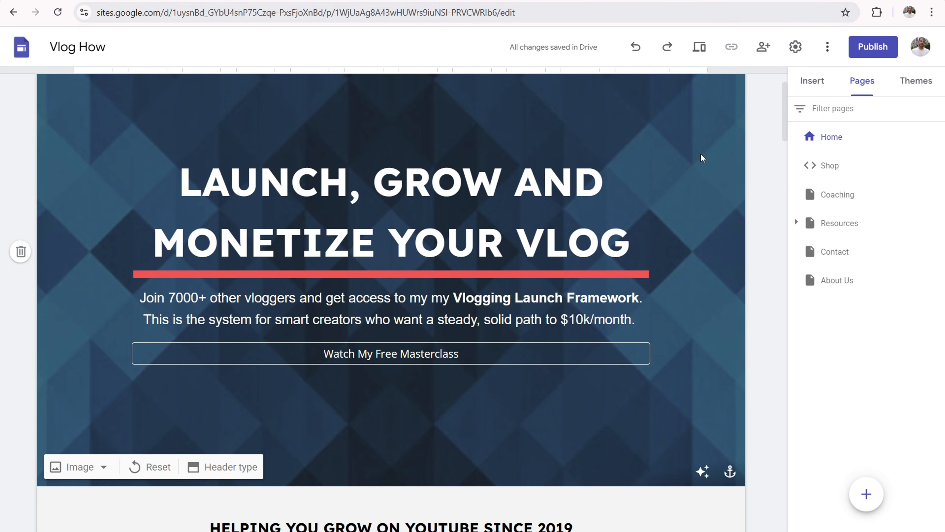
Step: Examine the Home page's coaching section and the two ebook offers with their Buy Now buttons
scroll(466, 174, down, 15)
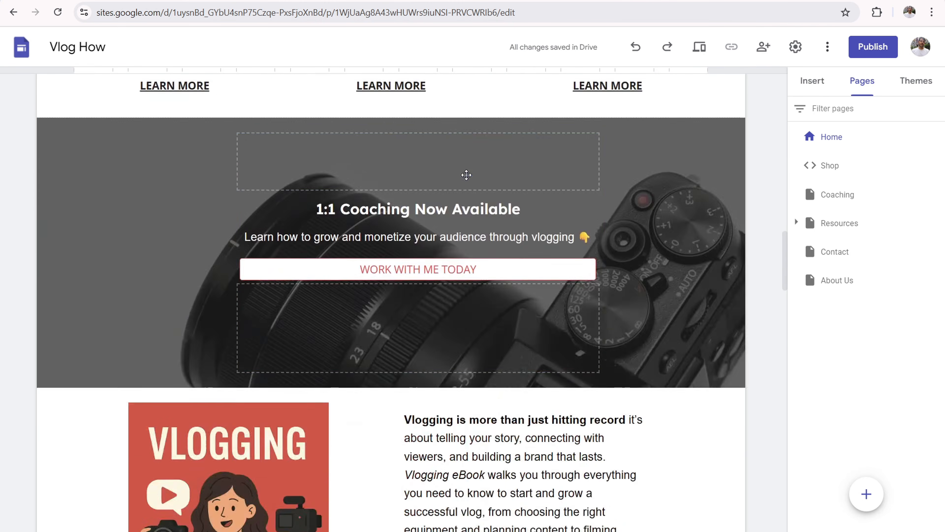
scroll(466, 174, down, 15)
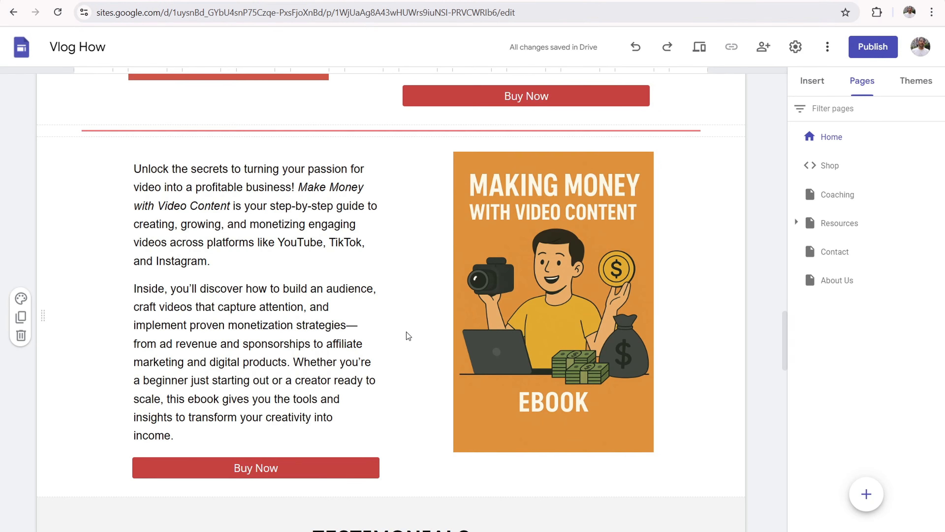
scroll(409, 333, up, 10)
scroll(520, 265, down, 6)
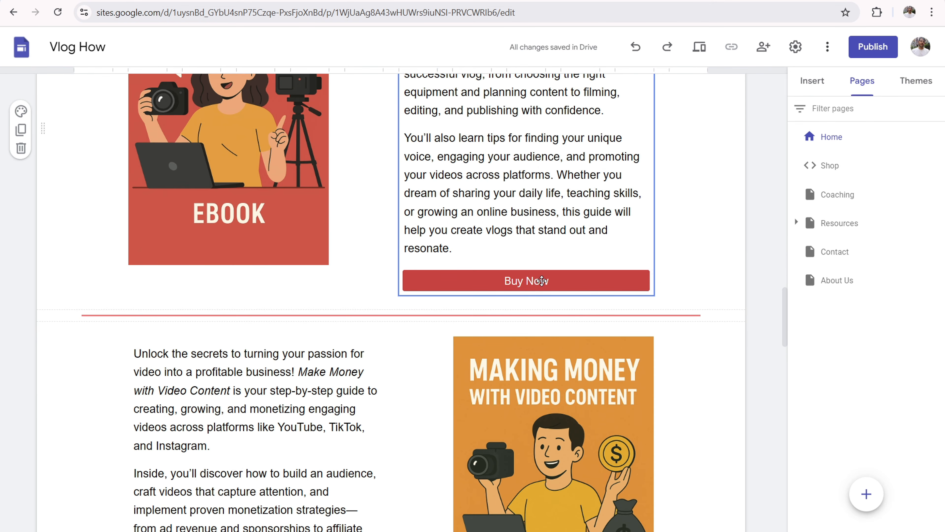
scroll(431, 184, up, 8)
scroll(378, 247, up, 4)
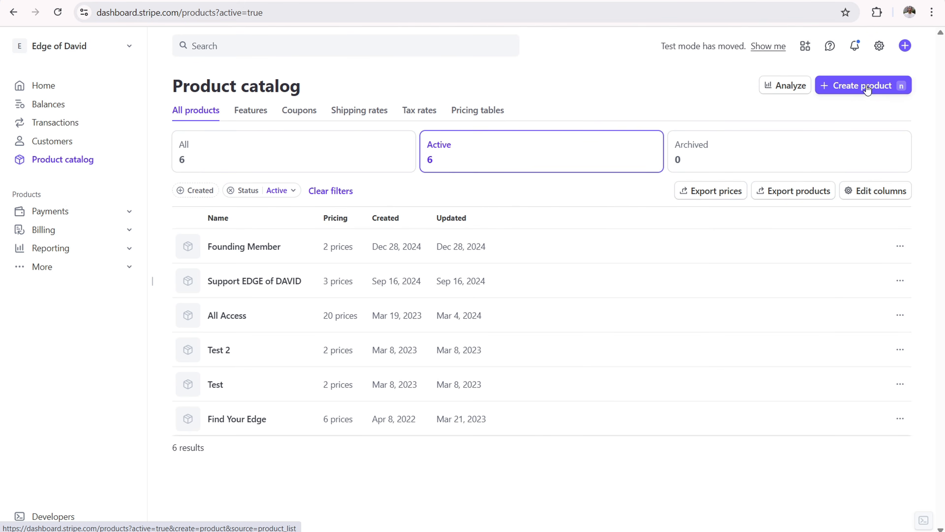
Step: In Stripe, create a product named How to Vlog, described as "Grow a popular vlog channel people love.", with the image ebook 1.png
click(867, 86)
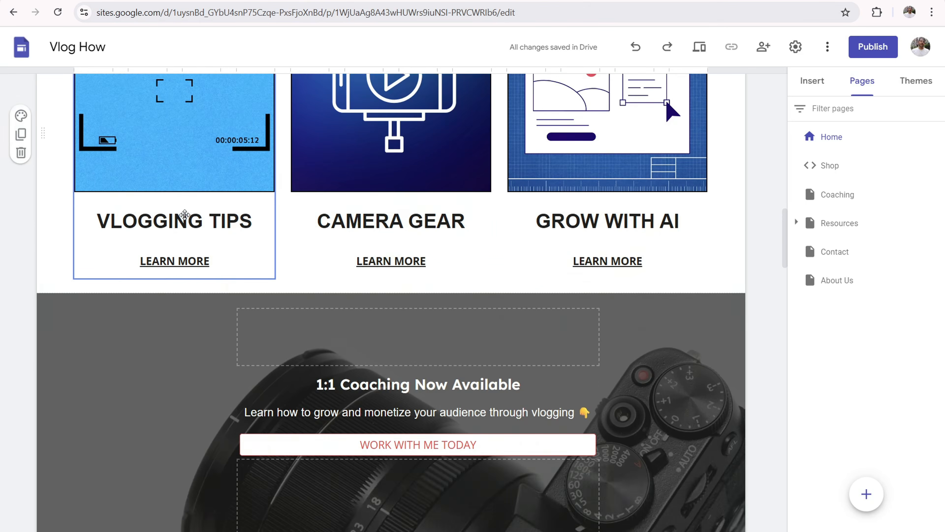
scroll(236, 315, down, 10)
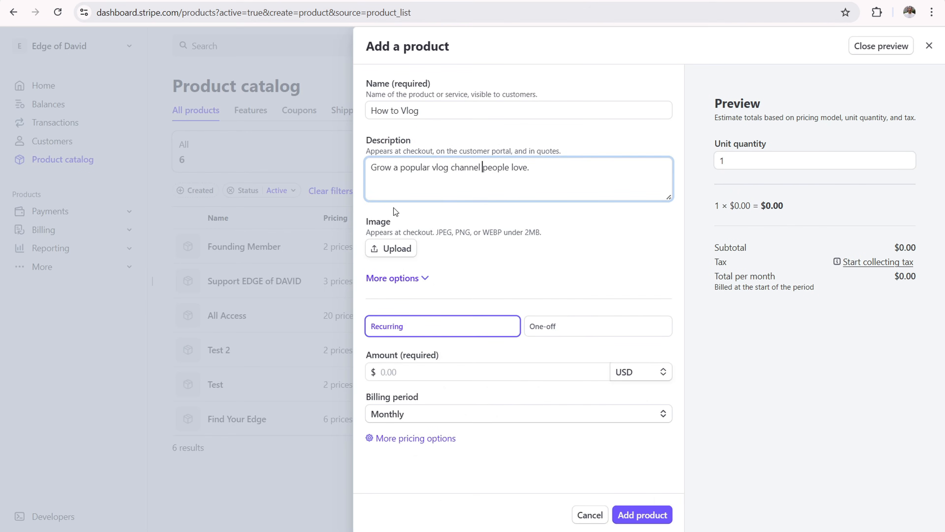
click(394, 251)
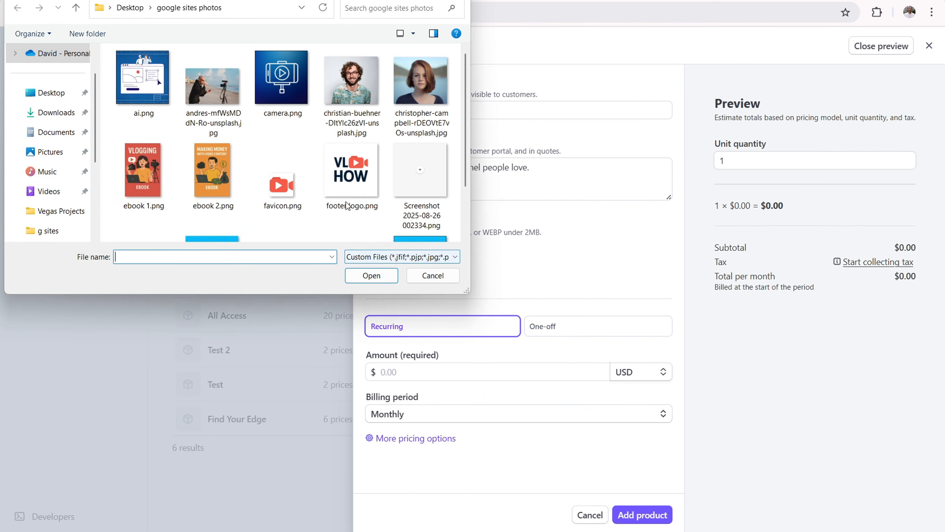
click(132, 161)
click(372, 275)
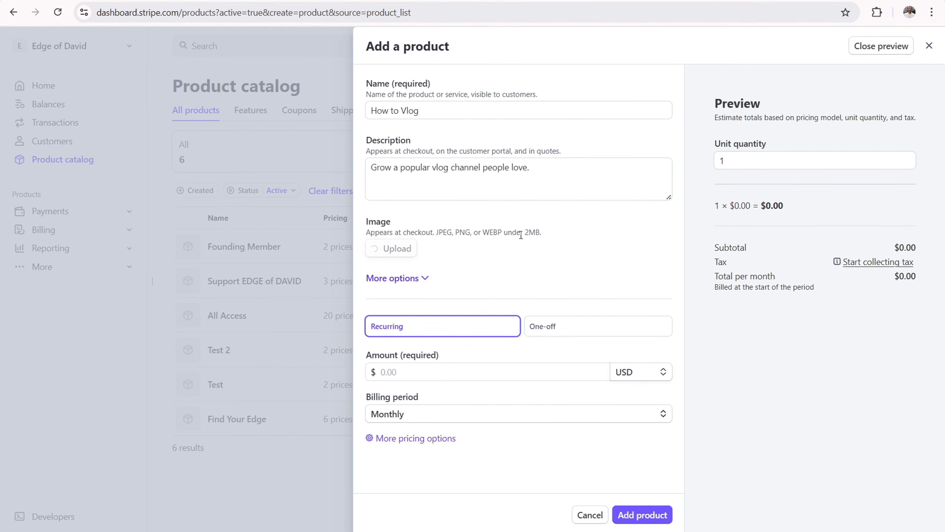
Step: Set the product's price to a one-off 7.00 USD and add it to the catalog
click(562, 358)
click(464, 407)
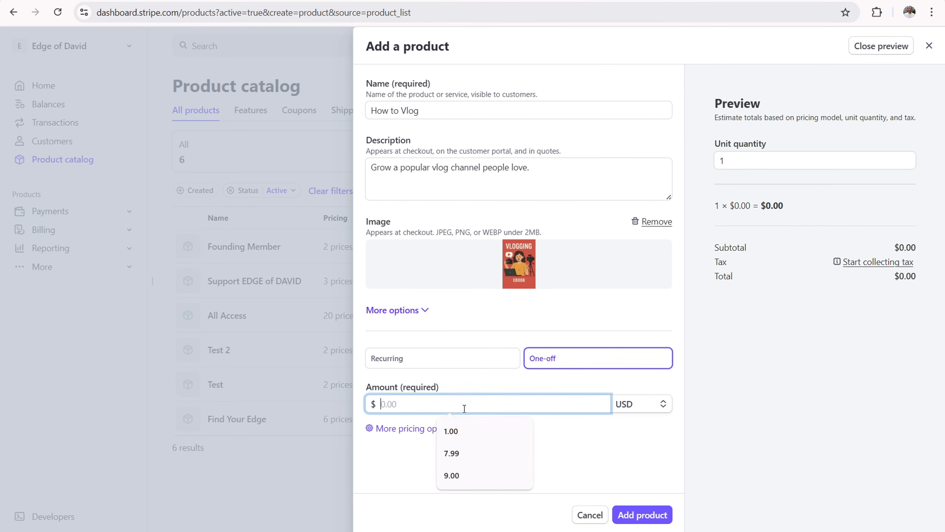
text(7)
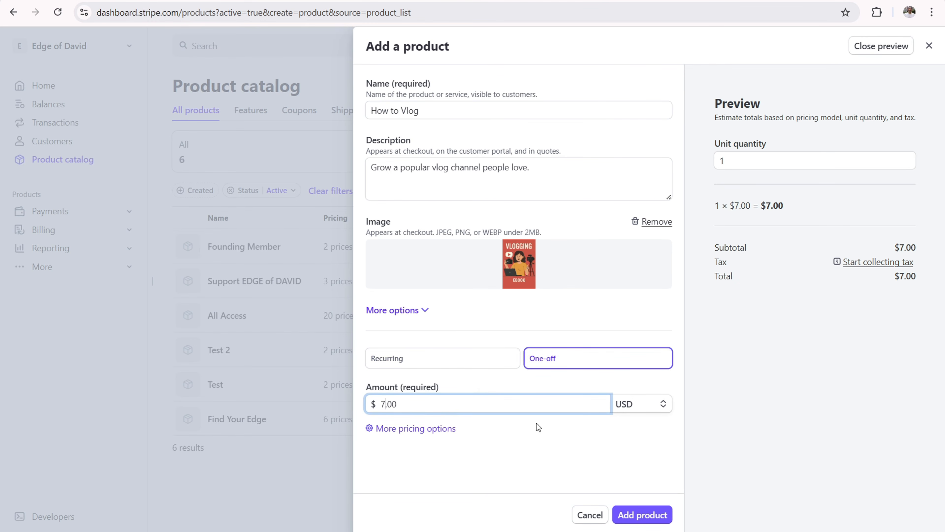
click(654, 514)
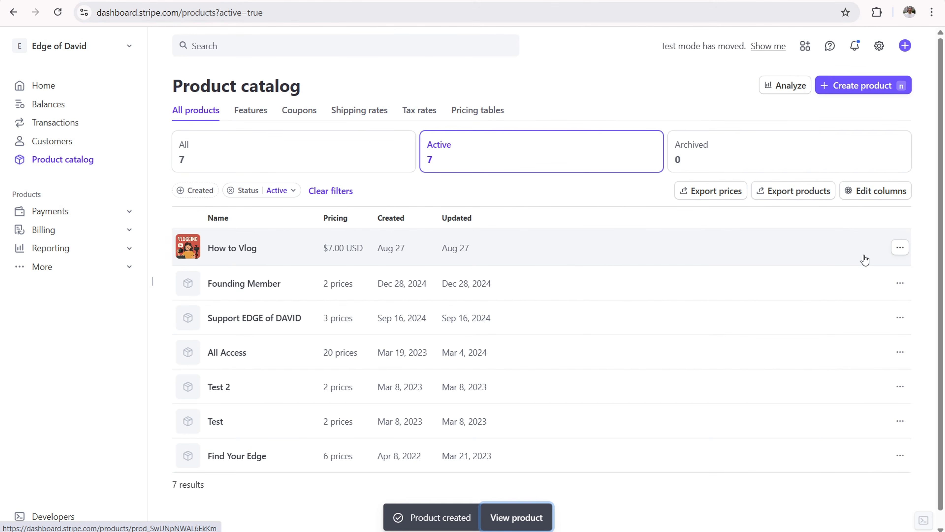
Step: Start a payment link for the How to Vlog product's price and review its payment page and advanced options
click(578, 249)
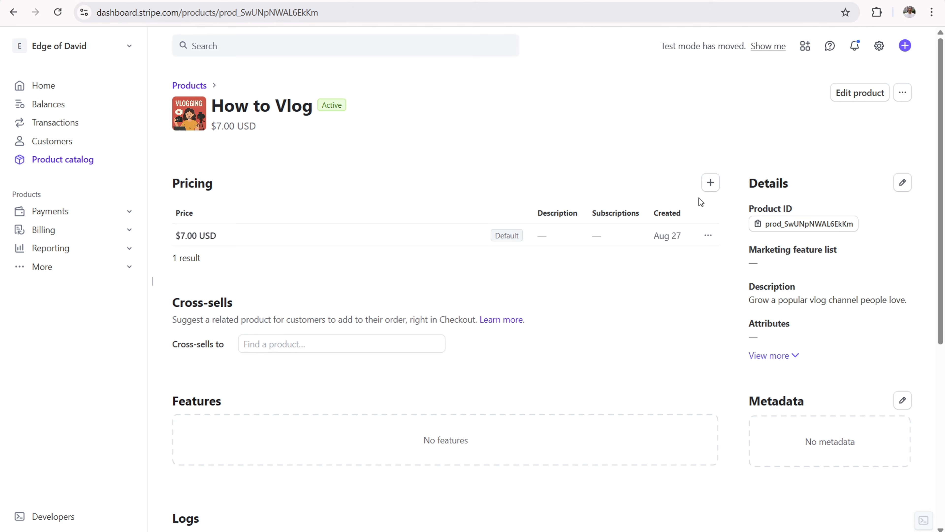
click(709, 236)
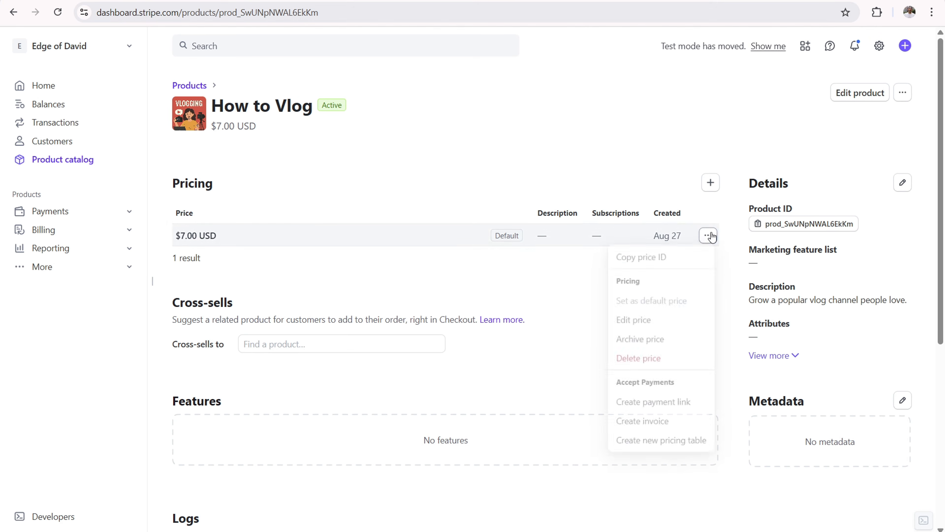
click(649, 409)
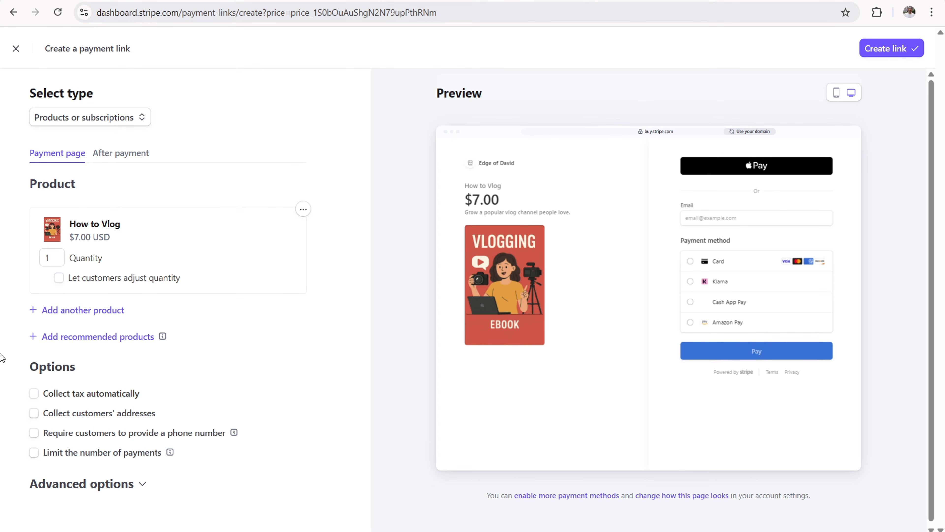
scroll(125, 460, down, 1)
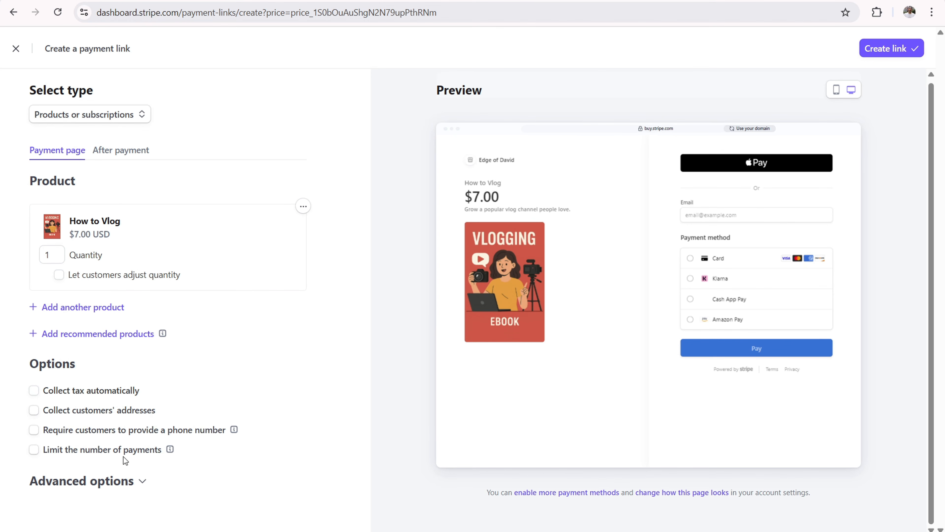
click(126, 481)
scroll(273, 358, down, 3)
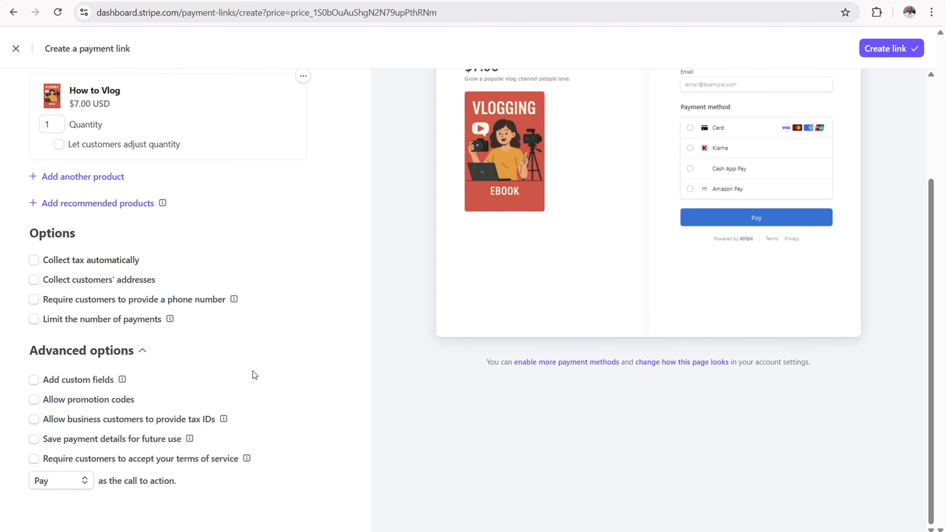
scroll(253, 370, up, 3)
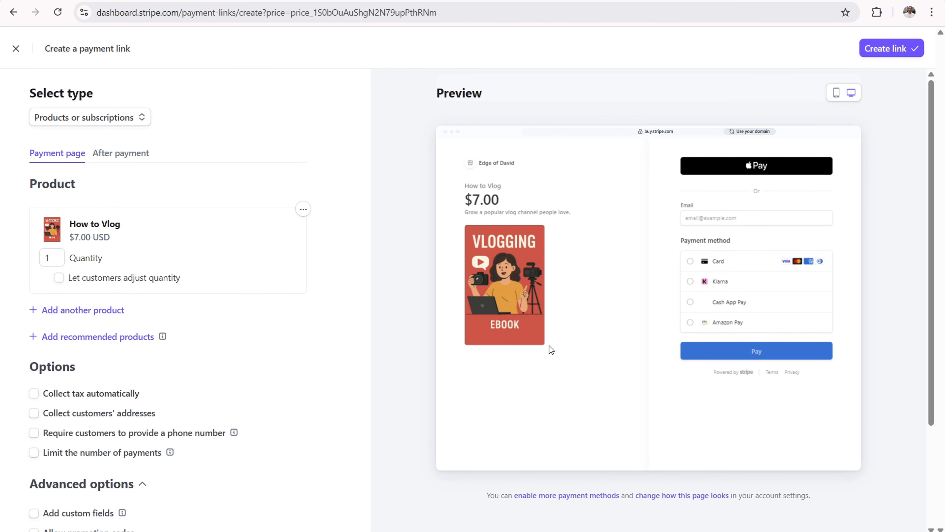
Step: Configure the payment link to skip the confirmation page after payment and redirect customers to a website
click(120, 154)
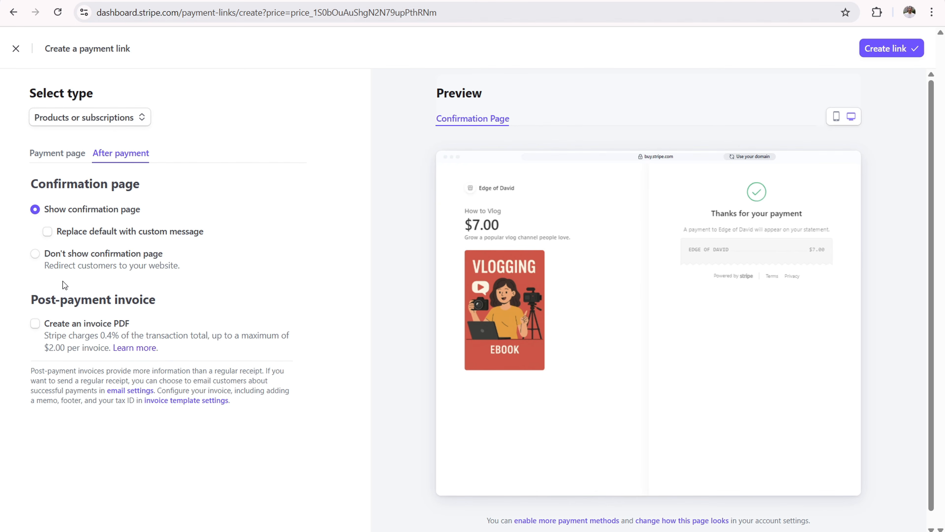
click(46, 231)
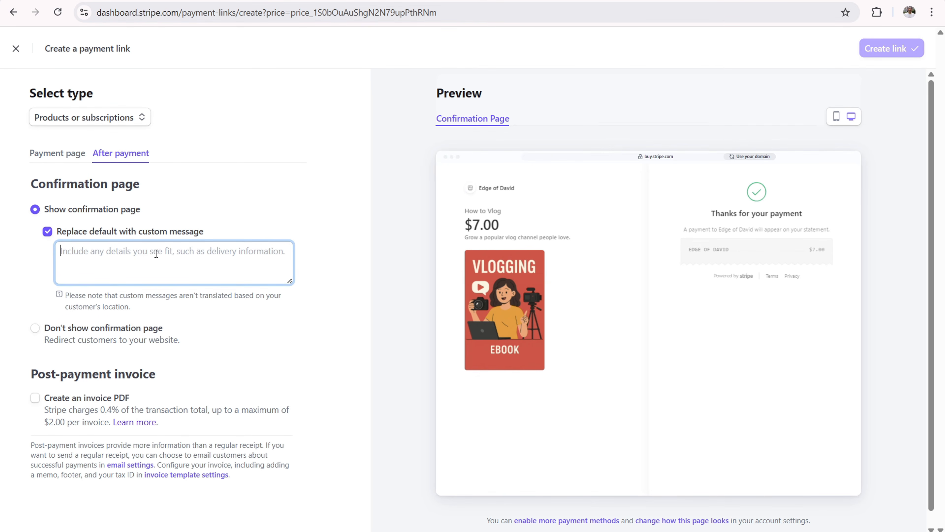
click(46, 234)
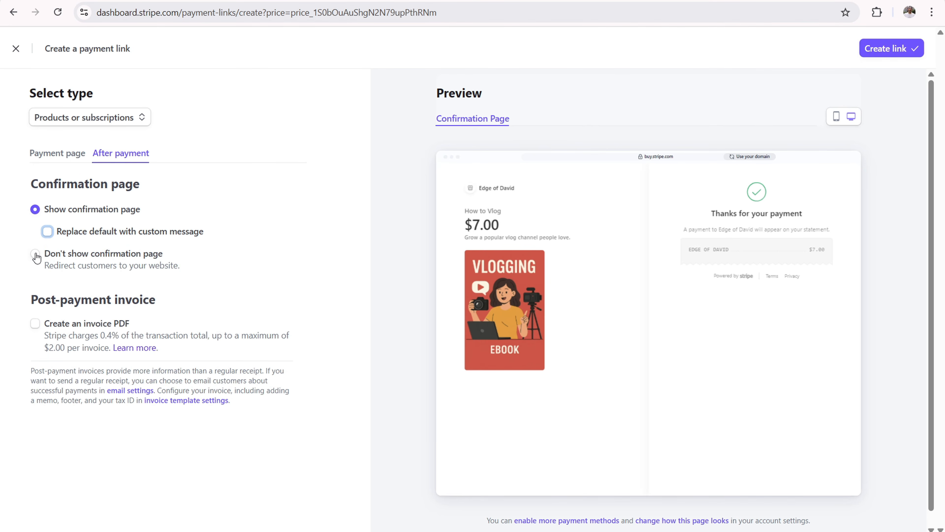
click(35, 254)
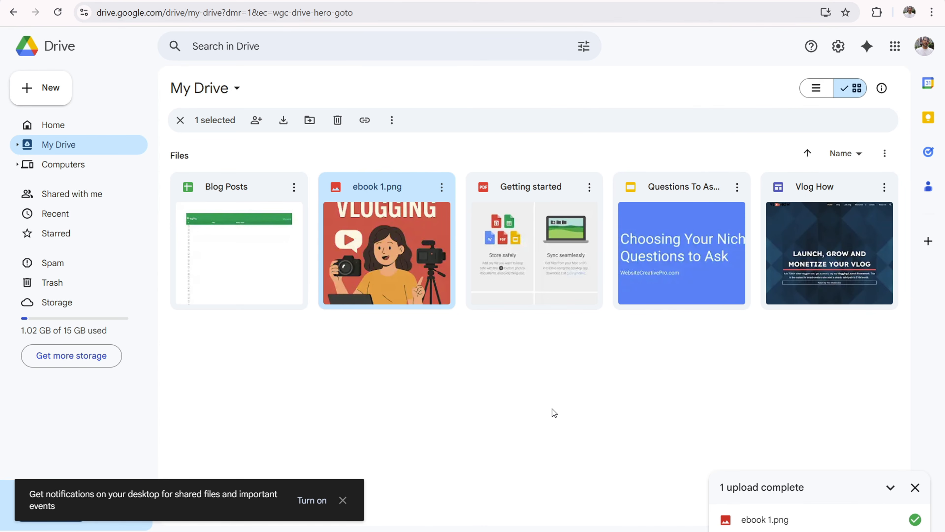
Step: In Google Drive, copy the share link of ebook 1.png and paste it as the redirect URL in Stripe
click(443, 188)
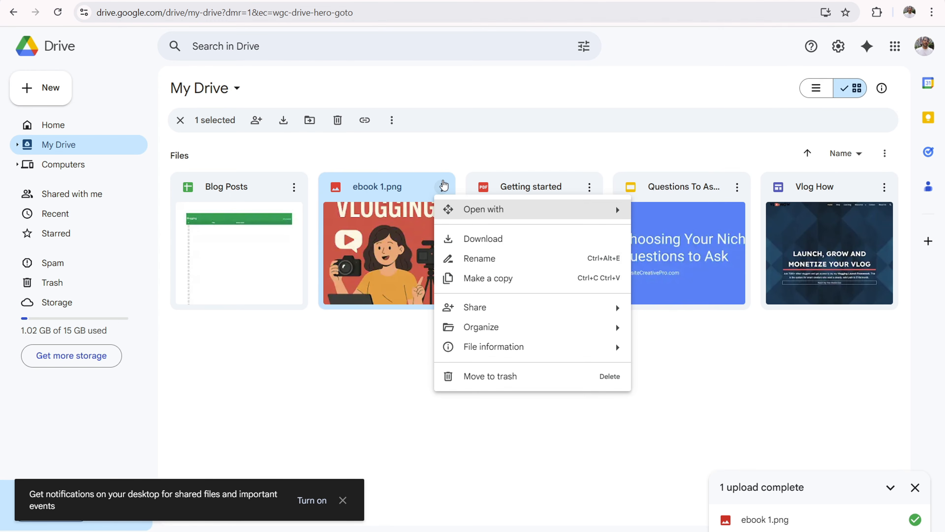
mouse_move(532, 308)
click(697, 333)
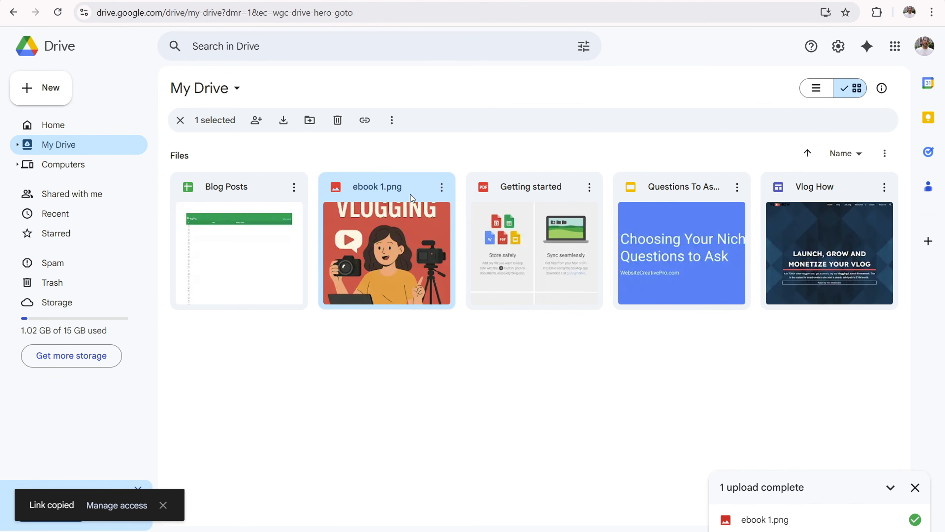
click(382, 1)
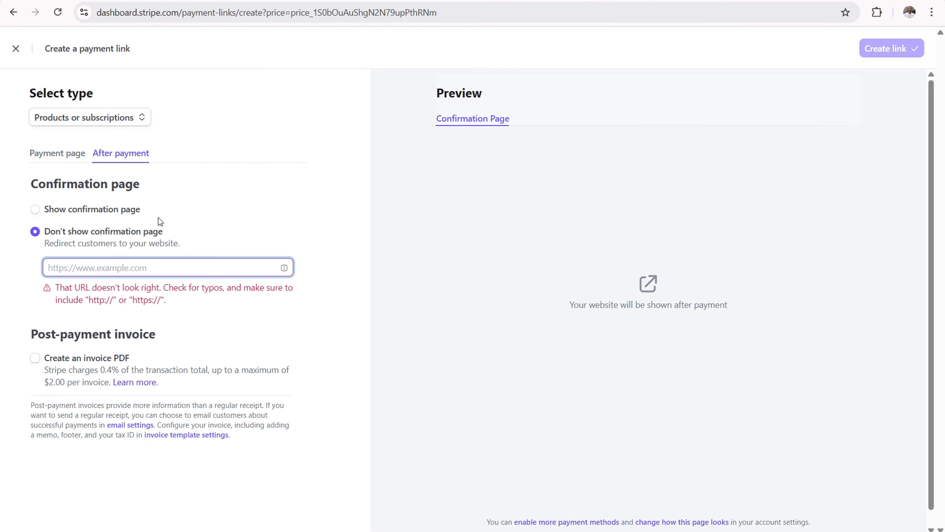
right_click(103, 270)
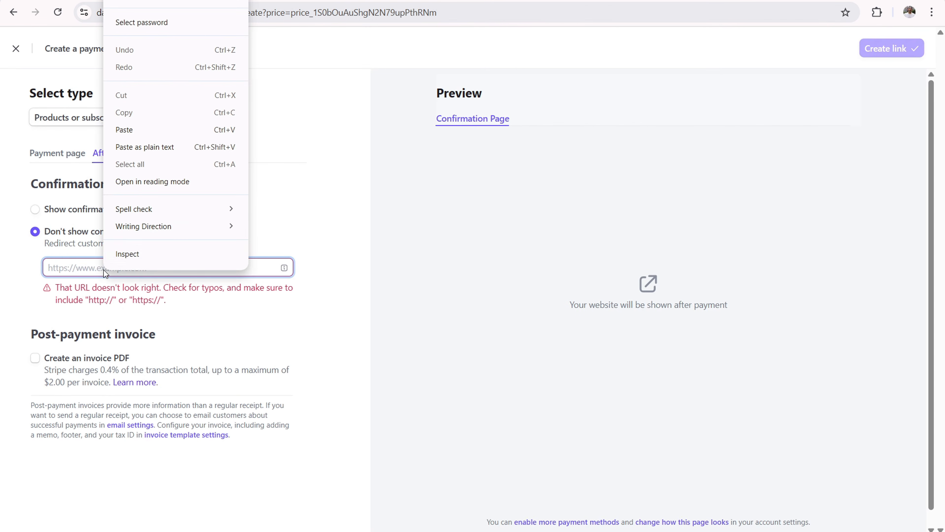
click(143, 130)
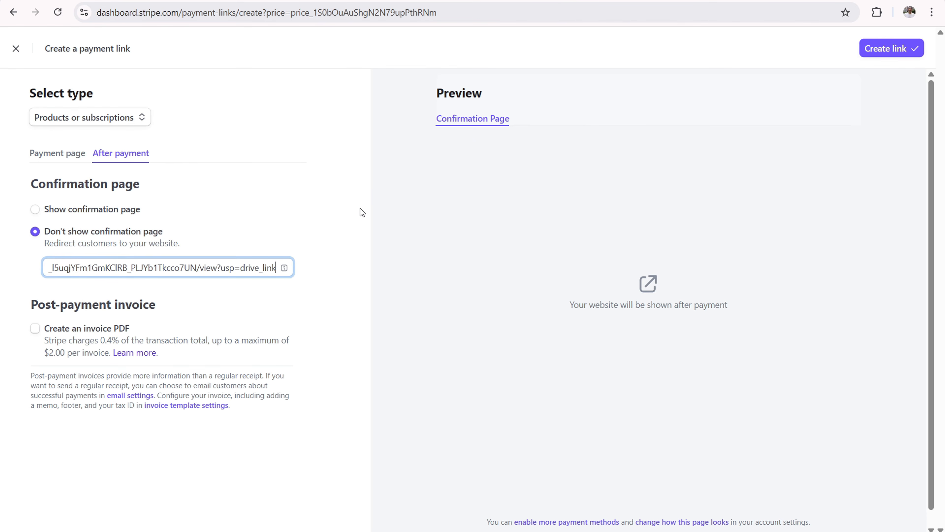
Step: Open the copied Drive link in a new browser tab to check the page buyers are redirected to
key(ctrl+t)
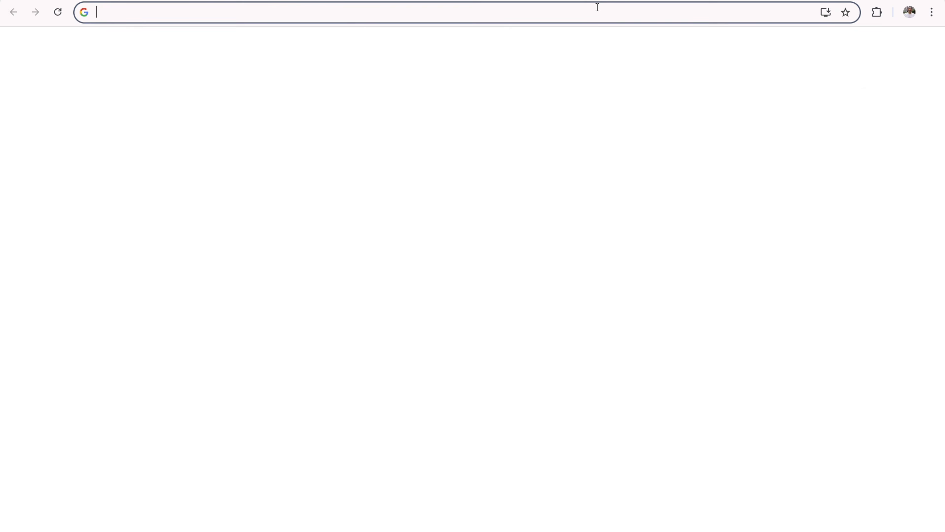
right_click(596, 9)
click(639, 132)
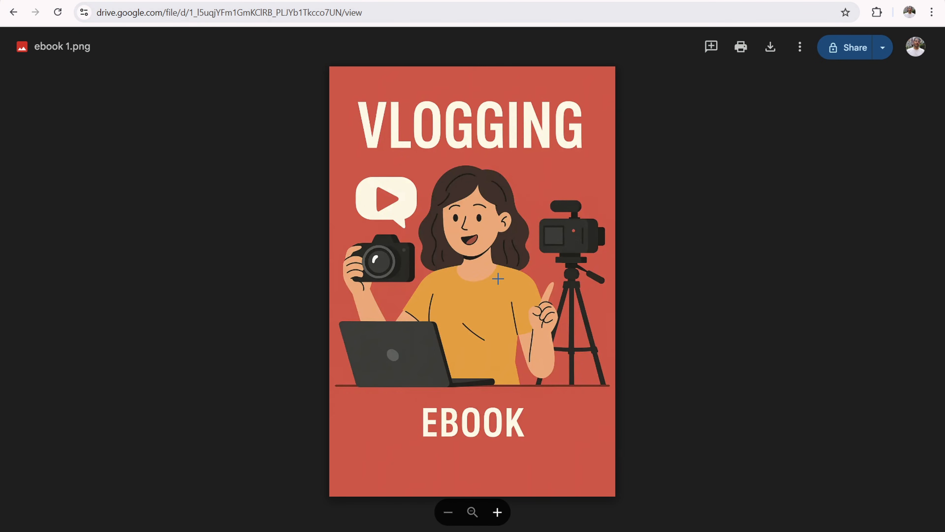
Step: Return to Stripe, create the How to Vlog payment link and copy its URL
click(270, 1)
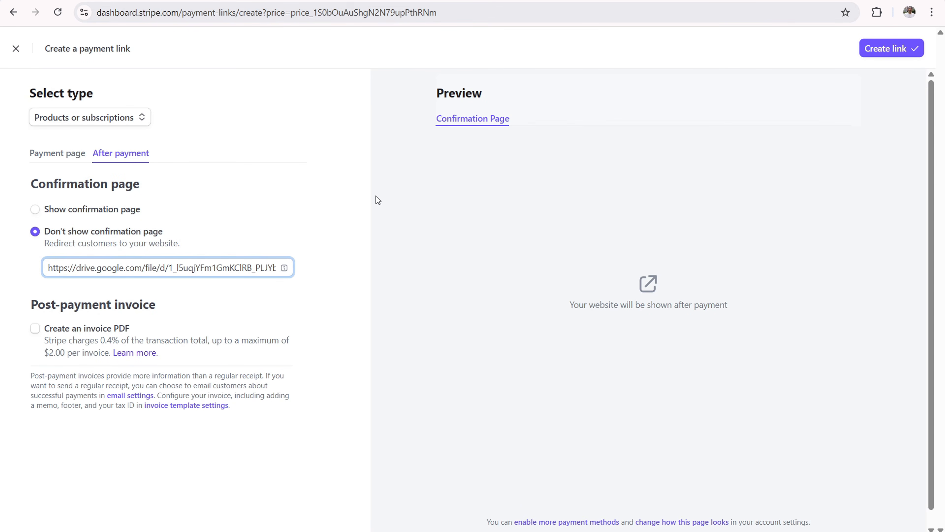
click(890, 51)
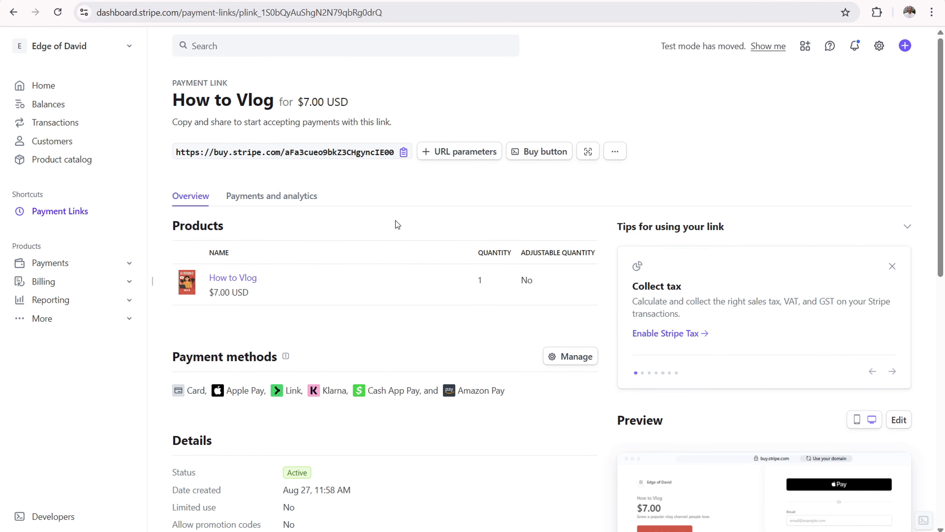
click(404, 152)
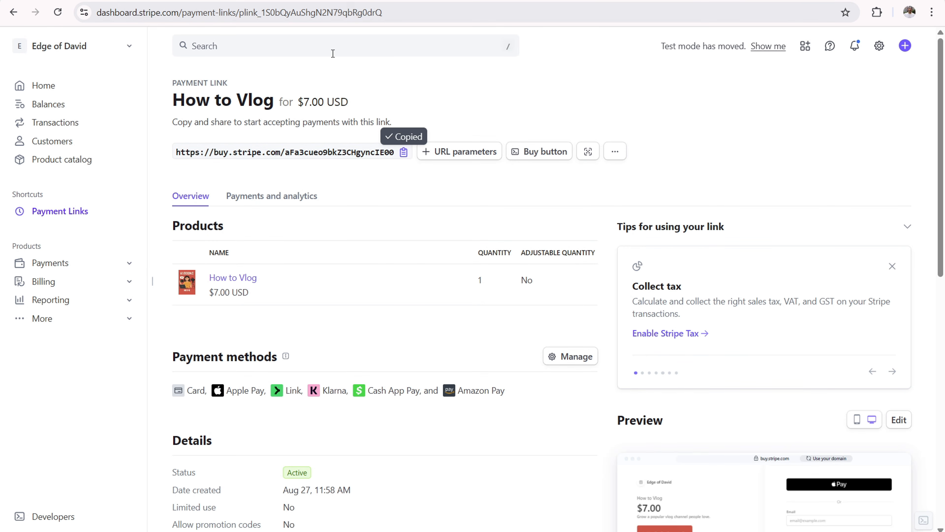
Step: In Google Sites, replace the link of the Vlogging ebook's Buy Now button with the copied Stripe payment URL
click(238, 1)
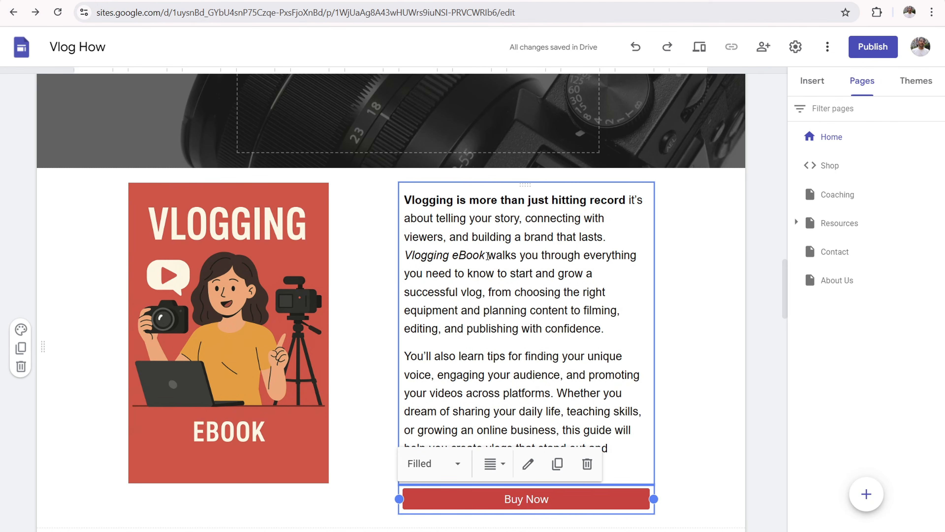
scroll(534, 285, down, 2)
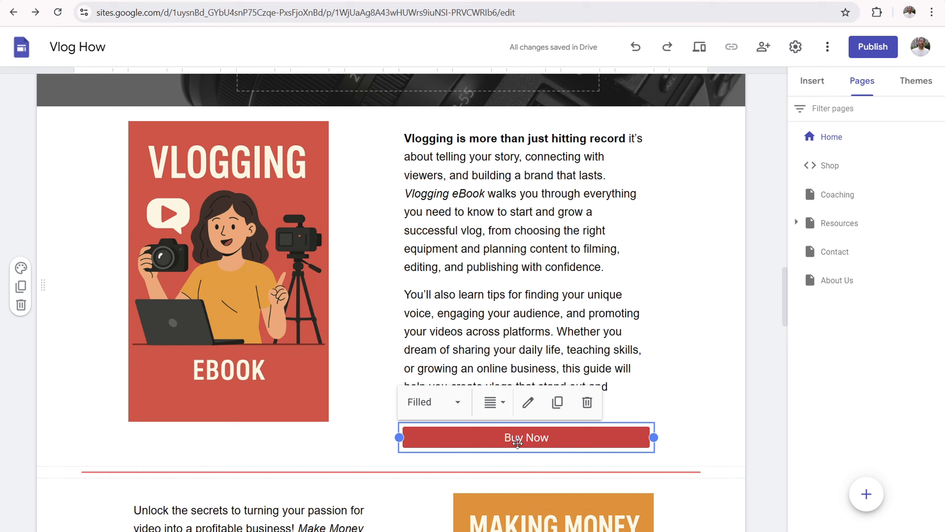
click(528, 402)
click(428, 305)
key(BackSpace)
key(BackSpace)
key(BackSpace)
key(BackSpace)
key(BackSpace)
key(BackSpace)
key(BackSpace)
key(BackSpace)
key(BackSpace)
key(BackSpace)
key(BackSpace)
key(BackSpace)
key(BackSpace)
key(BackSpace)
key(BackSpace)
key(BackSpace)
key(BackSpace)
key(BackSpace)
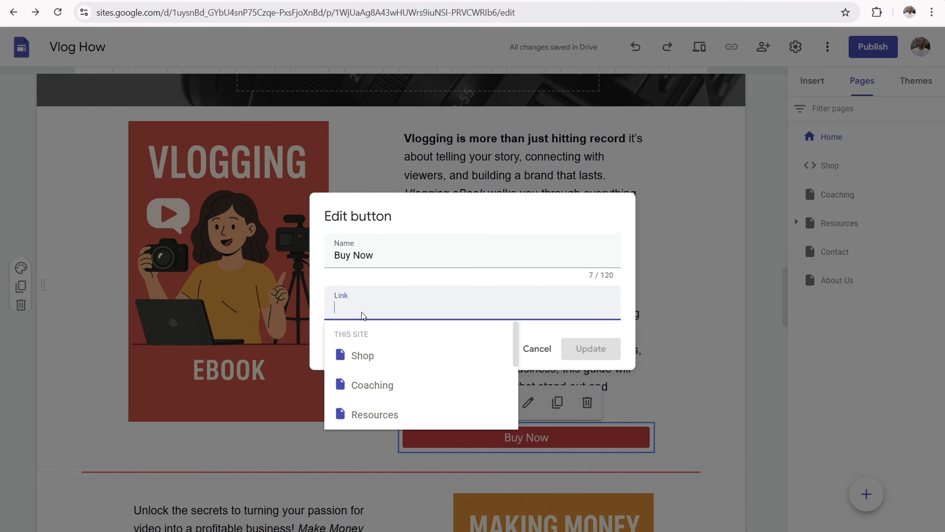
right_click(362, 311)
click(395, 173)
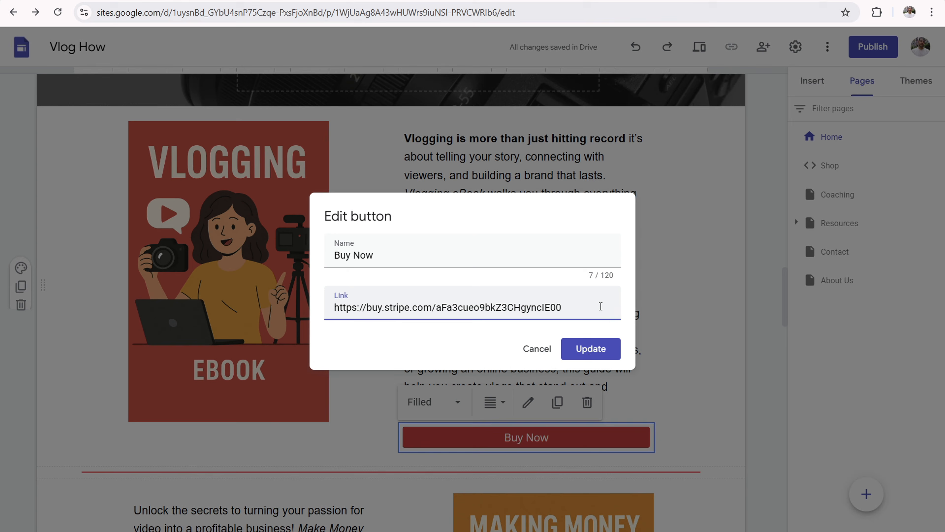
click(600, 350)
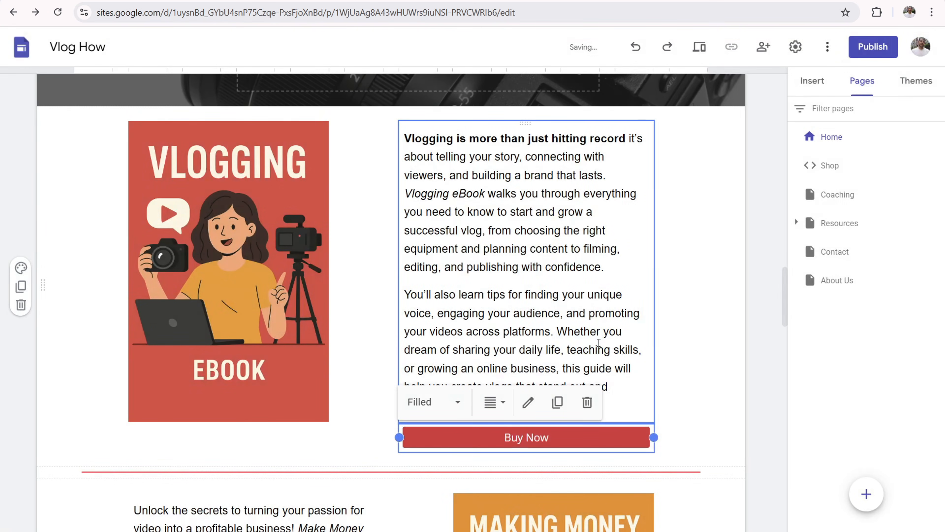
Step: Preview the Home page and test the Vlogging ebook's Buy Now button
click(698, 50)
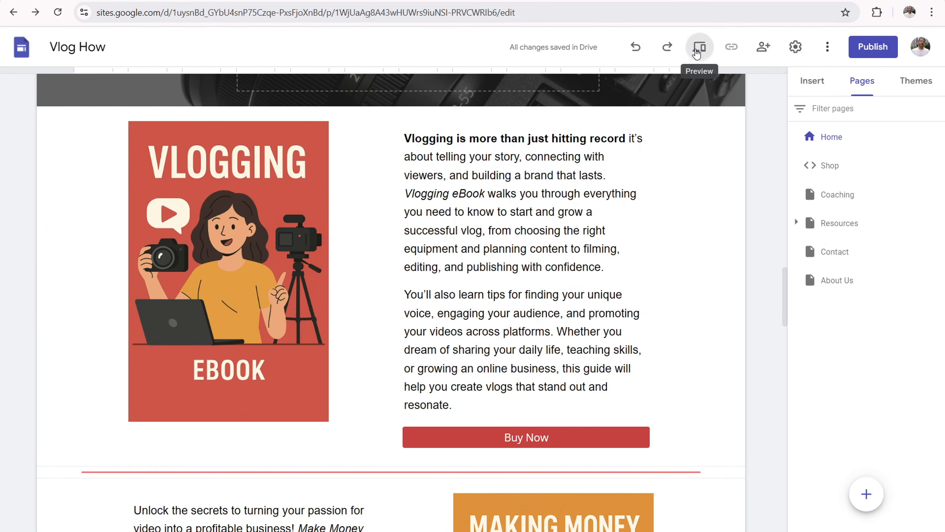
scroll(446, 146, down, 8)
scroll(446, 146, down, 20)
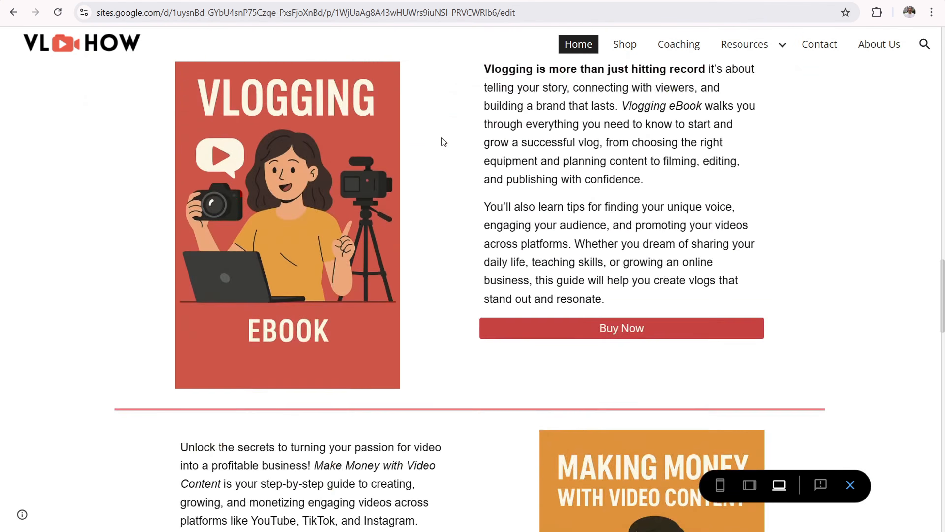
scroll(618, 391, up, 5)
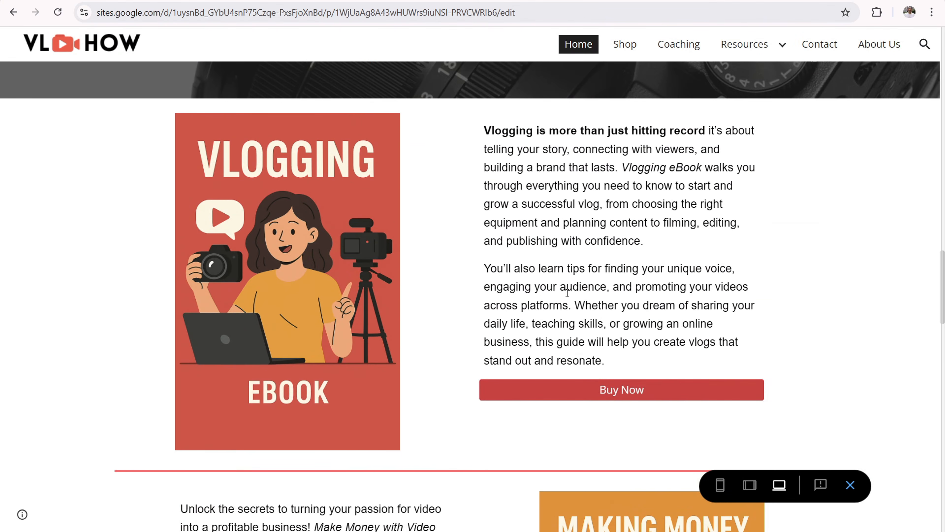
click(620, 391)
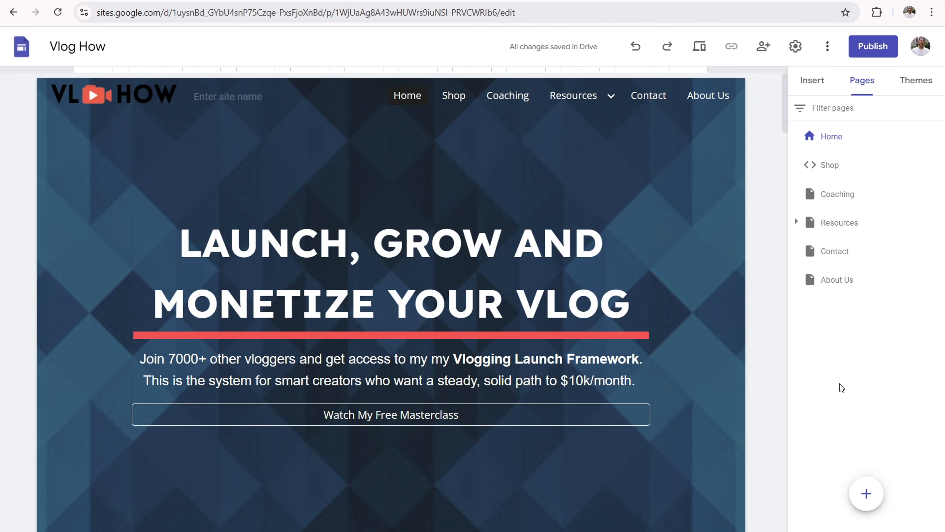
Step: Add a new page named Blog to the site
mouse_move(866, 495)
click(865, 496)
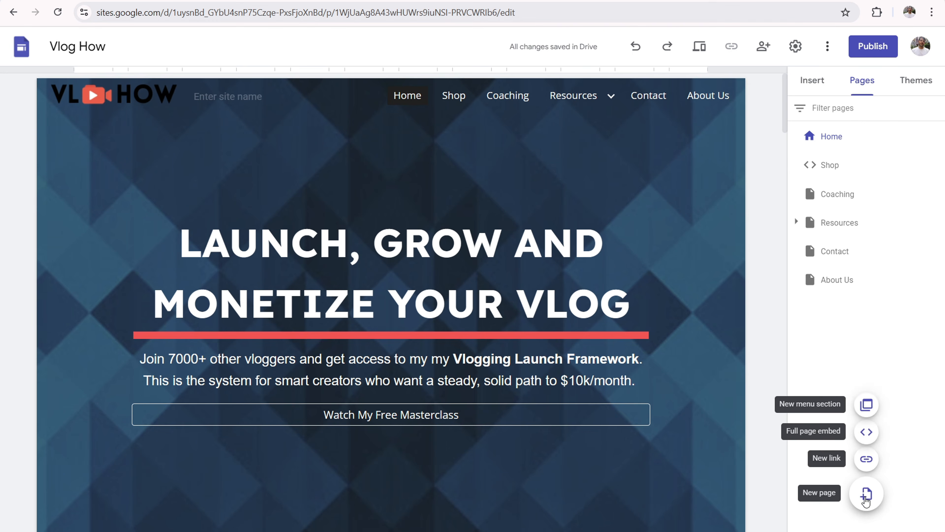
text(Blog)
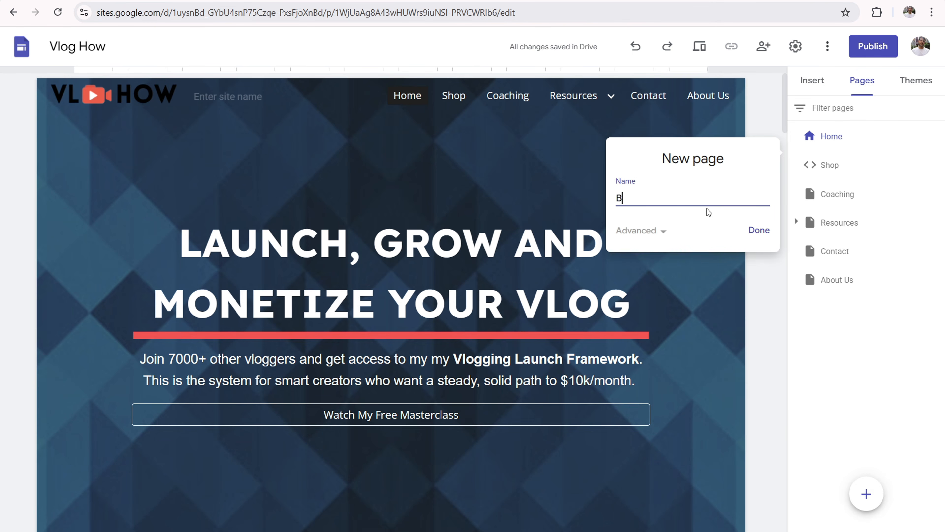
click(758, 228)
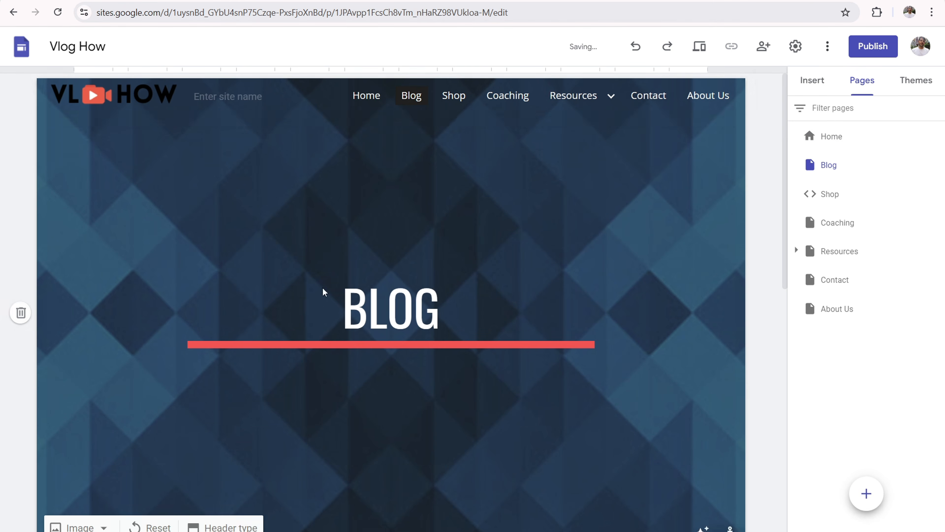
Step: Replace the Blog page's header title with VLOGGING TUTORIALS and switch the header to a shorter banner type
click(415, 316)
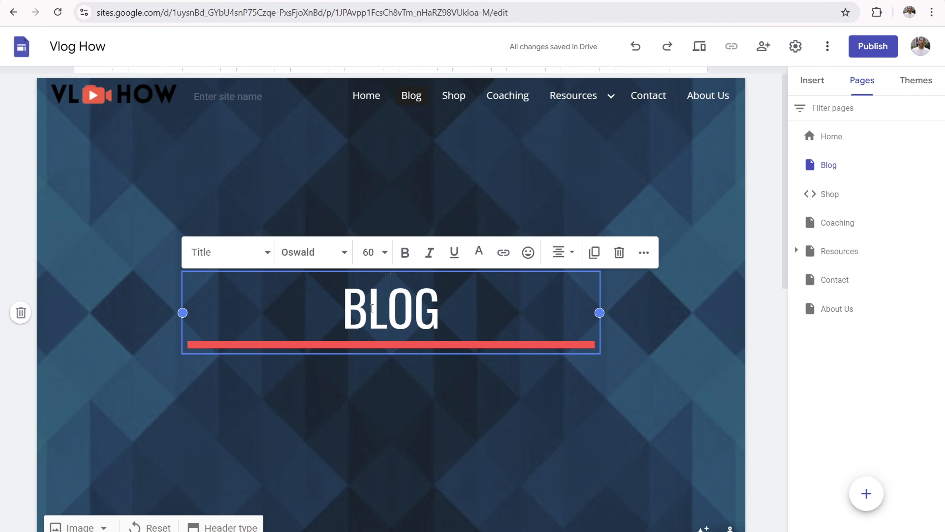
drag(451, 303, 374, 304)
key(BackSpace)
key(BackSpace)
text(V)
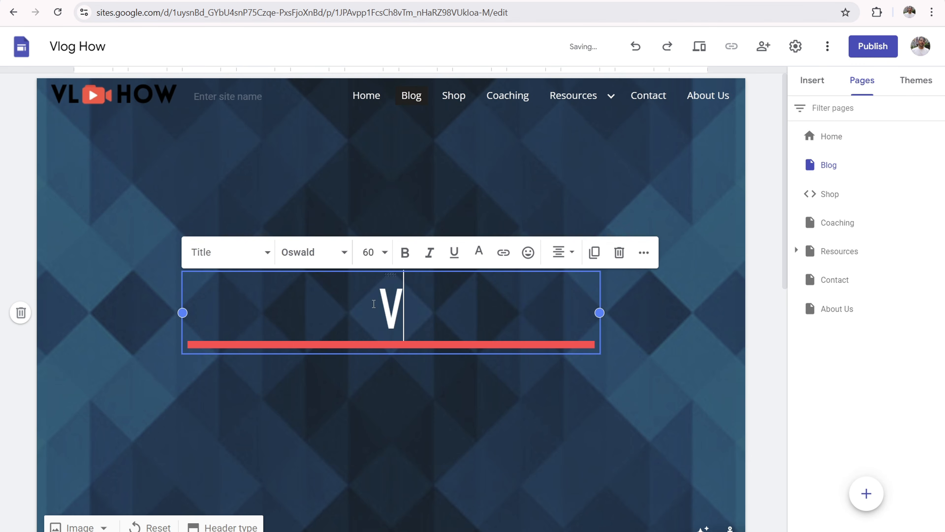
text(LOGGING TU)
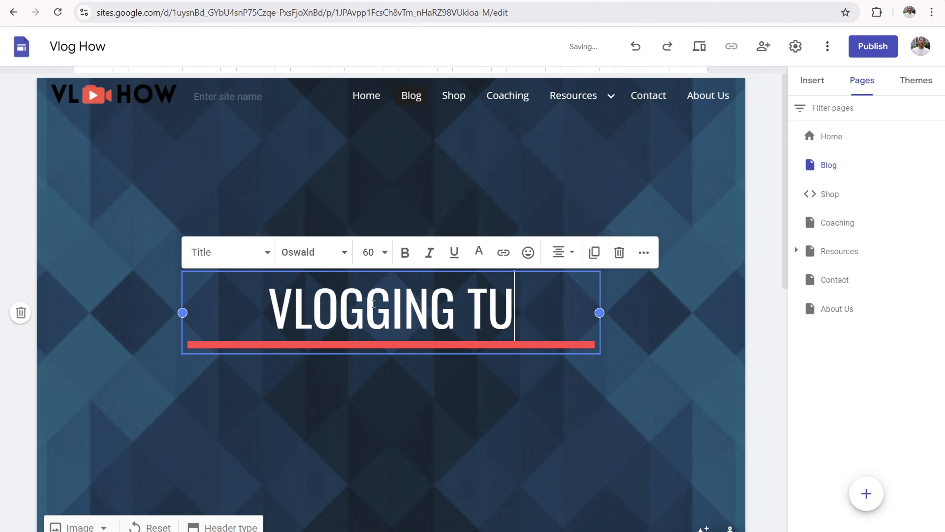
text(TORIALS)
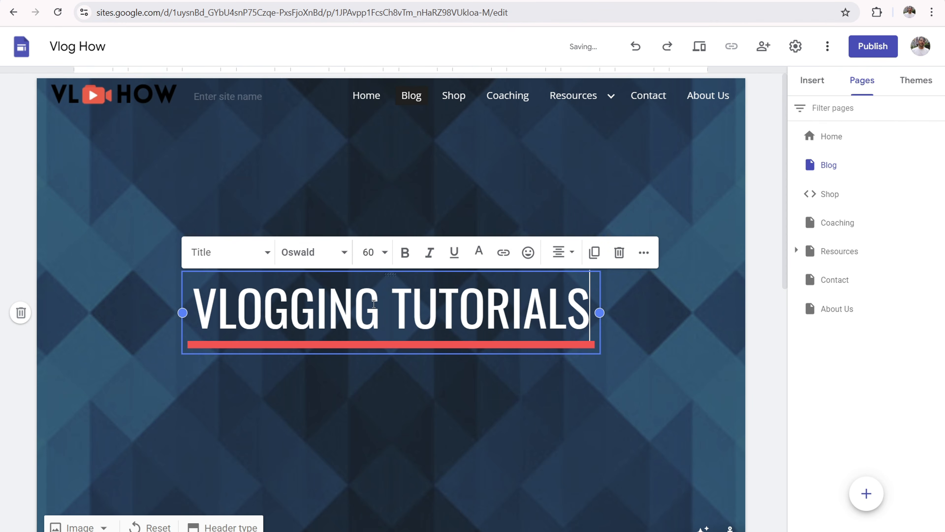
click(400, 197)
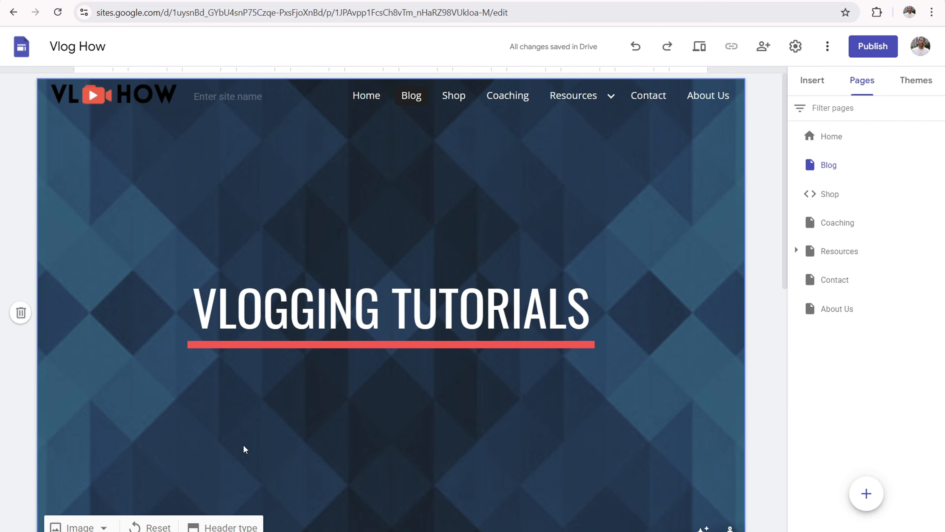
click(227, 527)
click(277, 518)
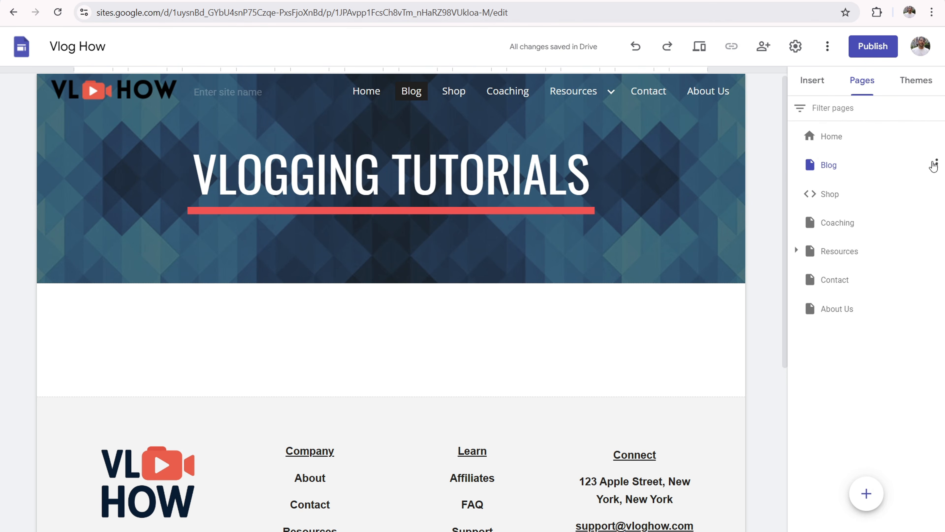
Step: Add a subpage named How to Vlog under Blog with the custom path how-to-vlog
click(936, 164)
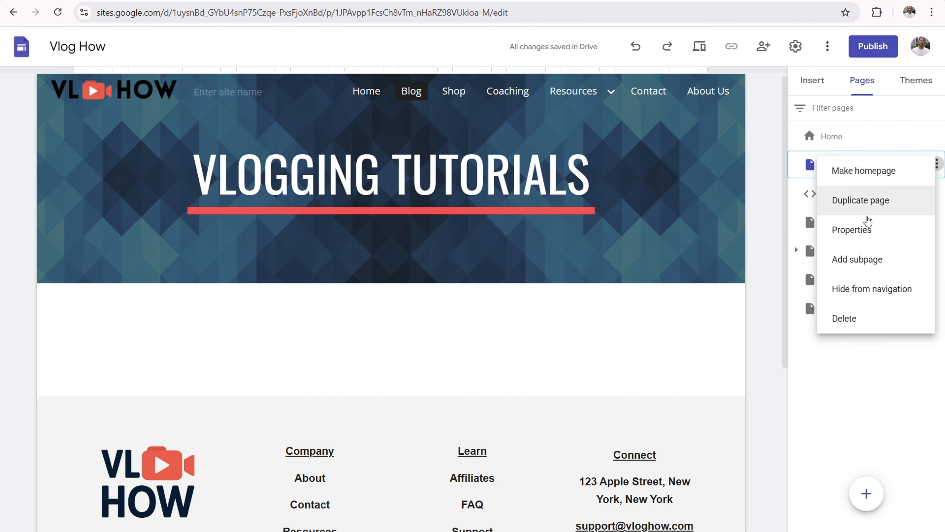
click(858, 259)
text(How to Vlog)
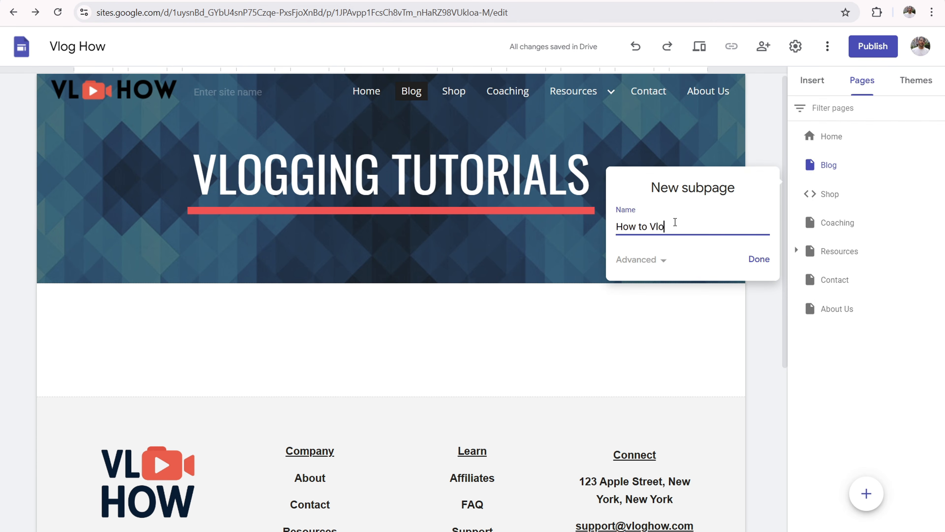
click(657, 261)
text(how-to-vlog)
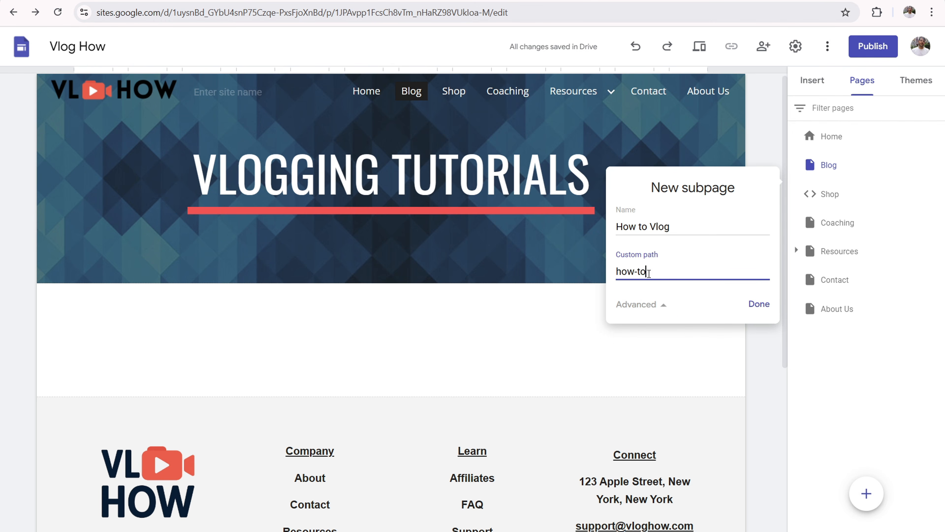
click(763, 306)
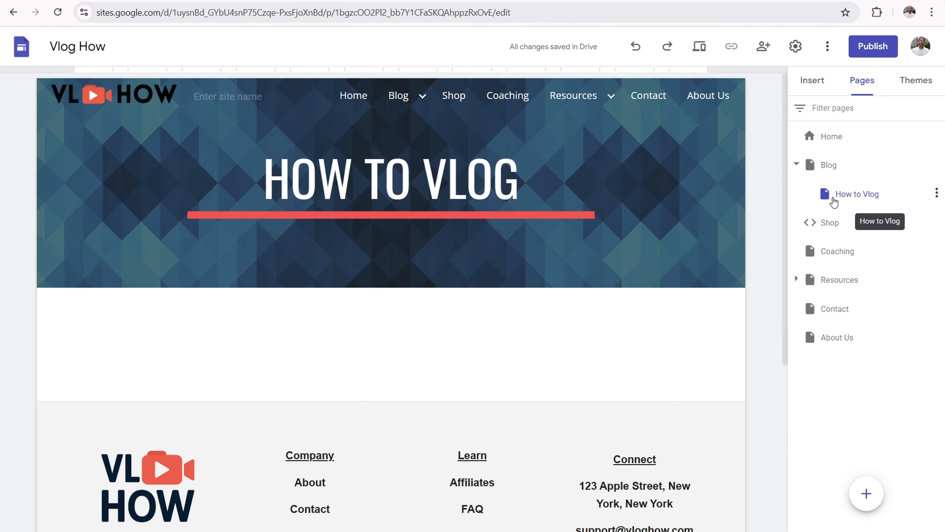
Step: Check the Blog dropdown in the site menu and hide the How to Vlog subpage from navigation
click(812, 80)
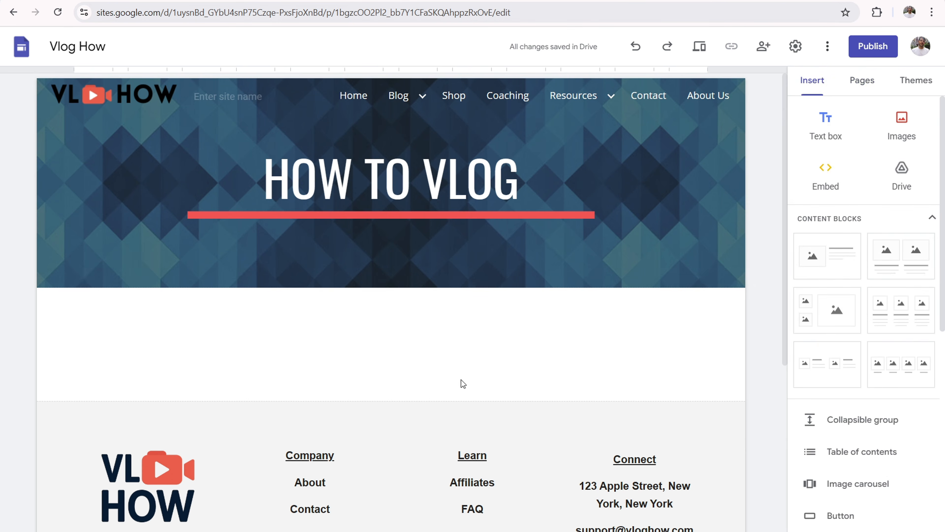
mouse_move(548, 114)
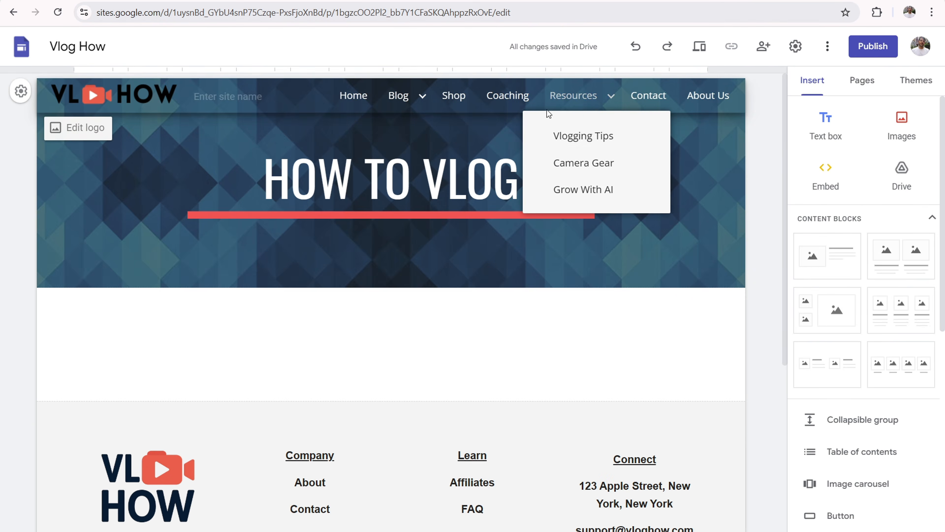
mouse_move(403, 101)
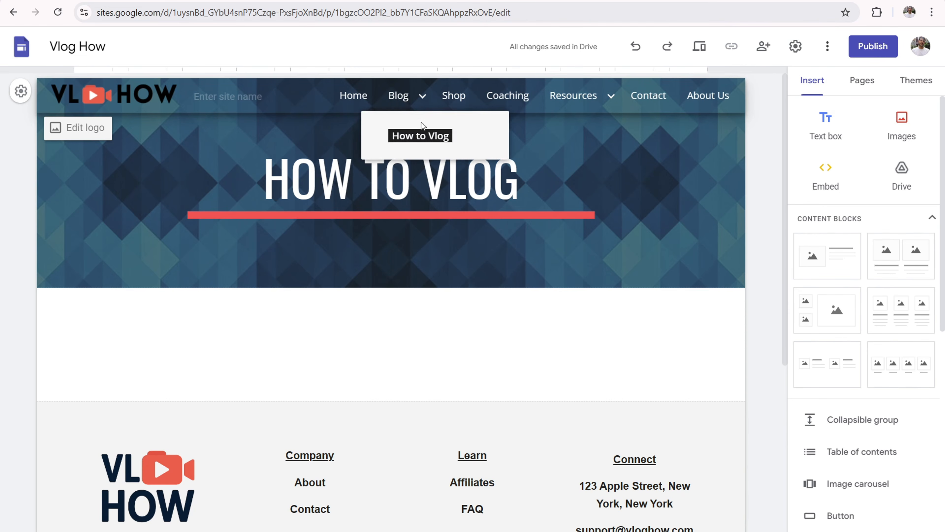
click(862, 80)
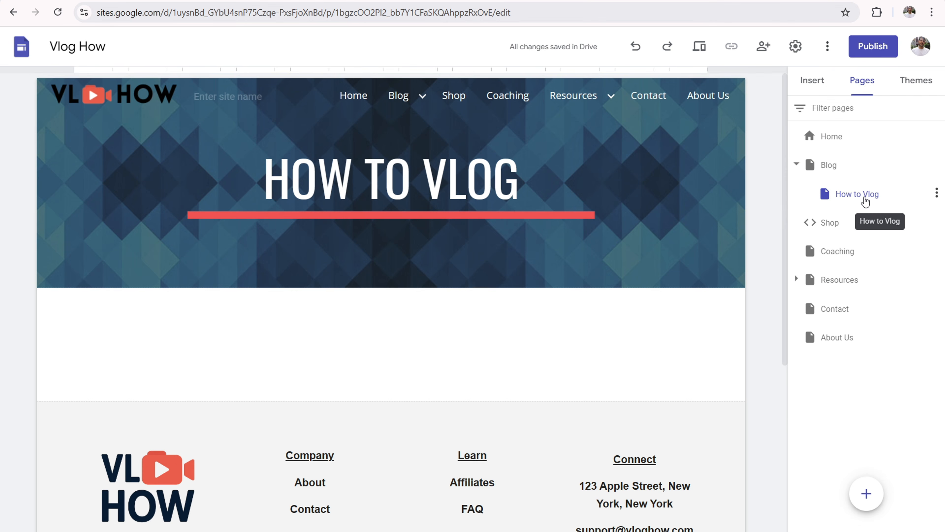
click(937, 193)
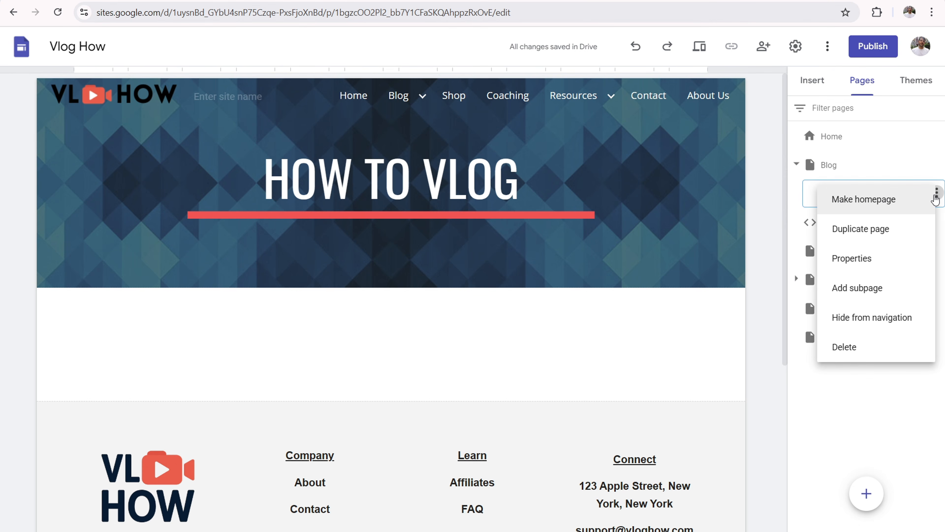
click(856, 317)
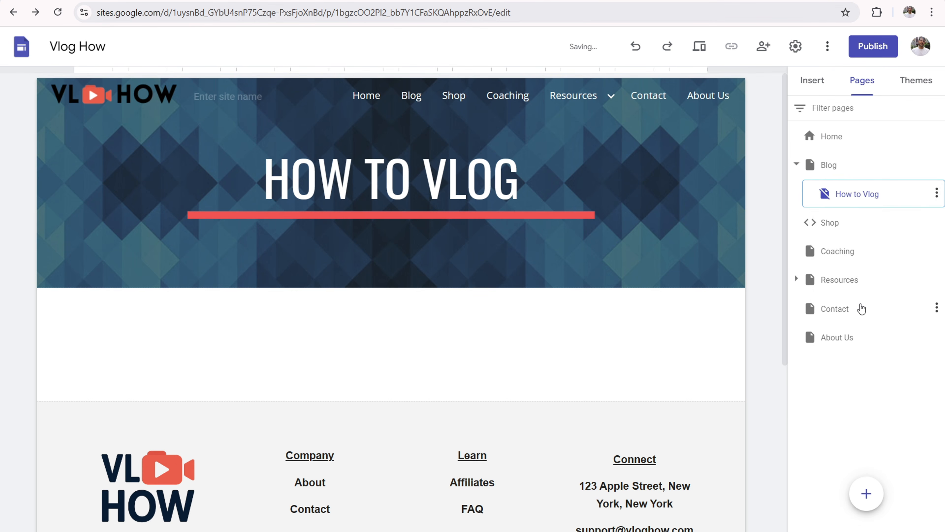
Step: Return to the Blog page, then open the example blog's website in a new tab and browse its full topics page
click(412, 95)
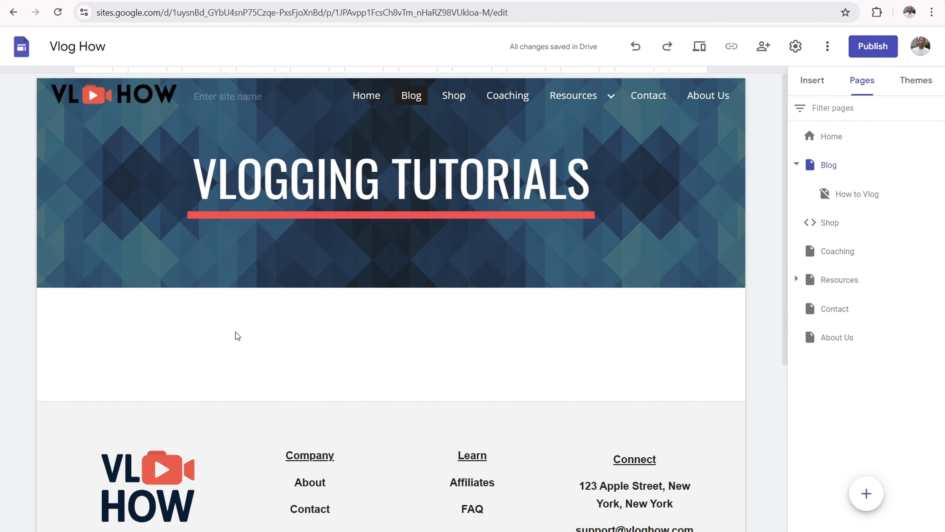
mouse_move(340, 249)
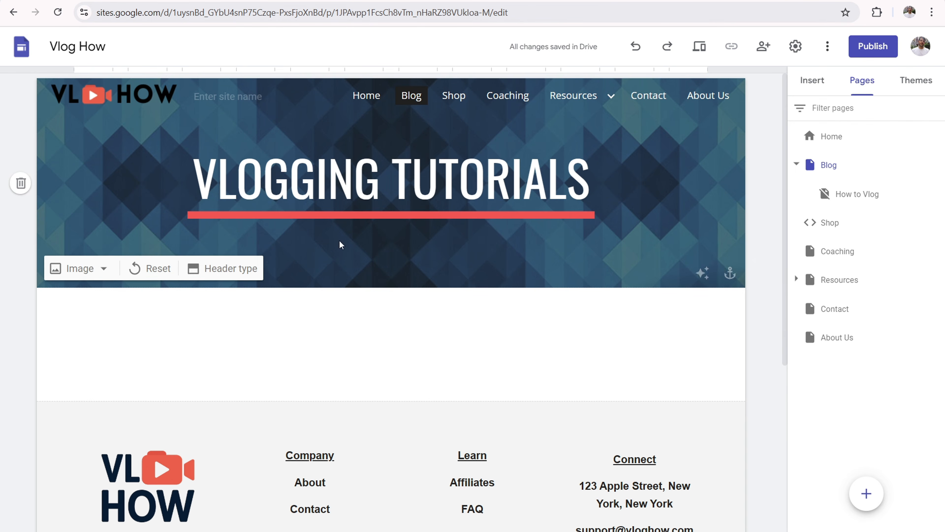
key(ctrl+t)
text(d)
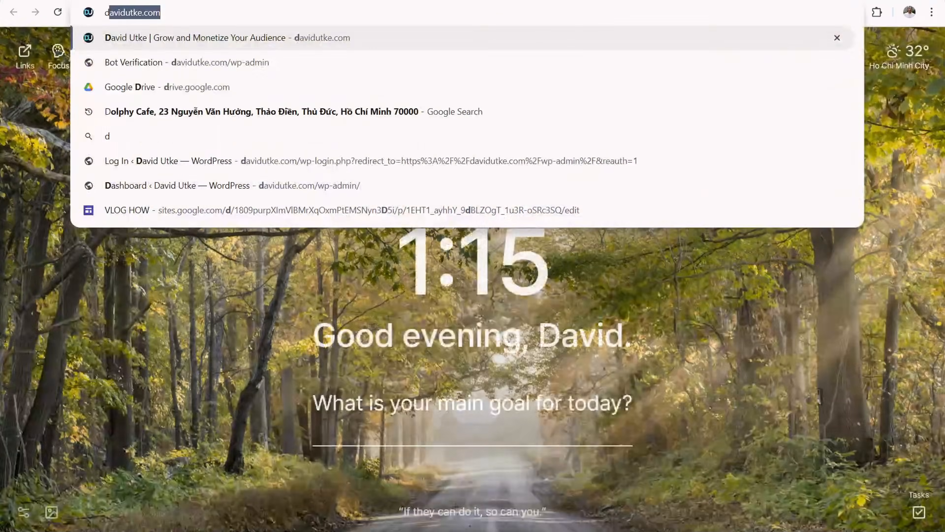
key(Return)
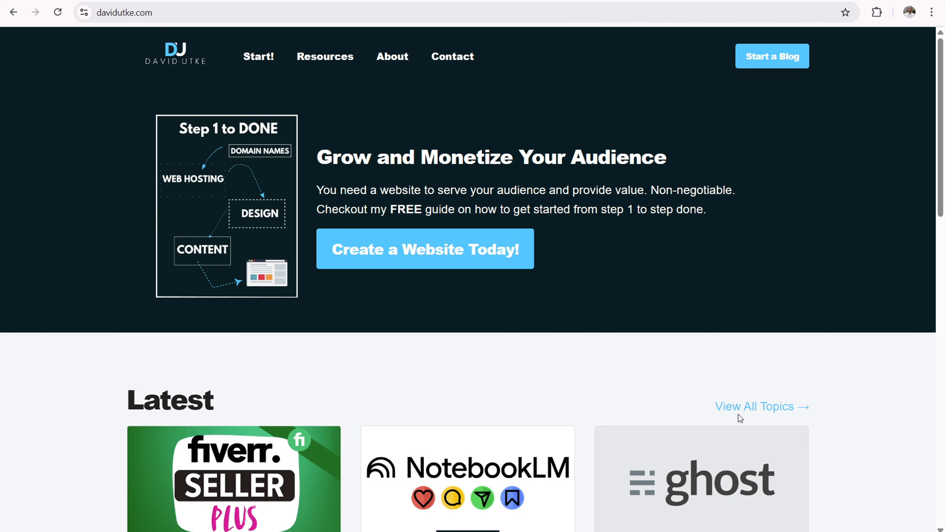
click(739, 409)
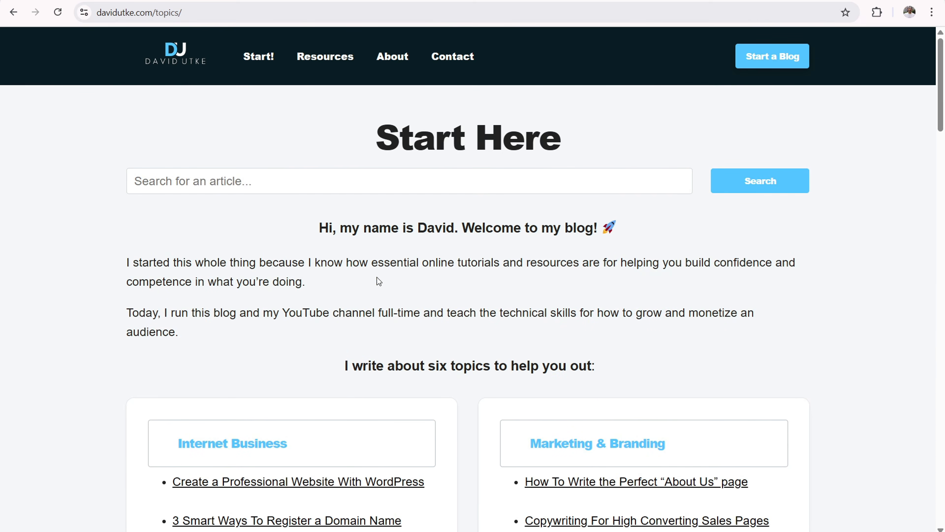
scroll(368, 242, down, 6)
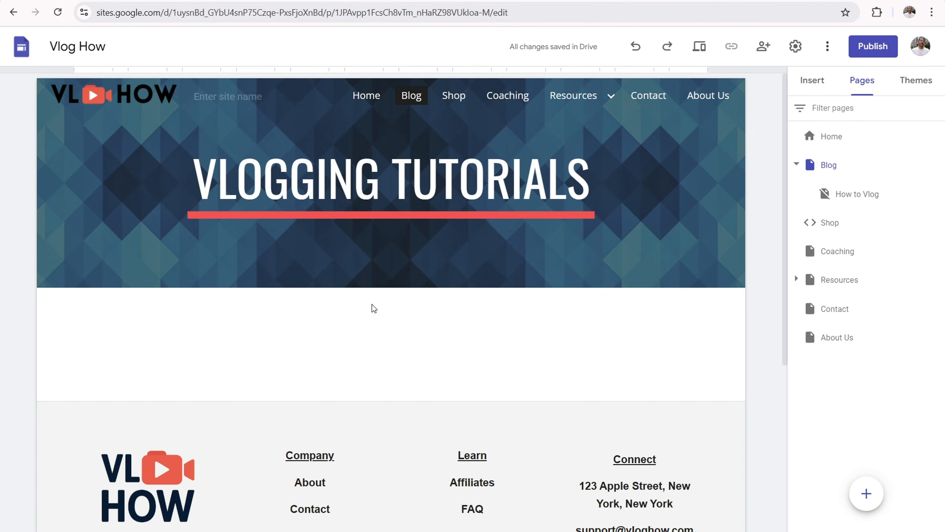
Step: Back in Google Sites, insert two text boxes on the Blog page and arrange them side by side in one section below the header
click(812, 80)
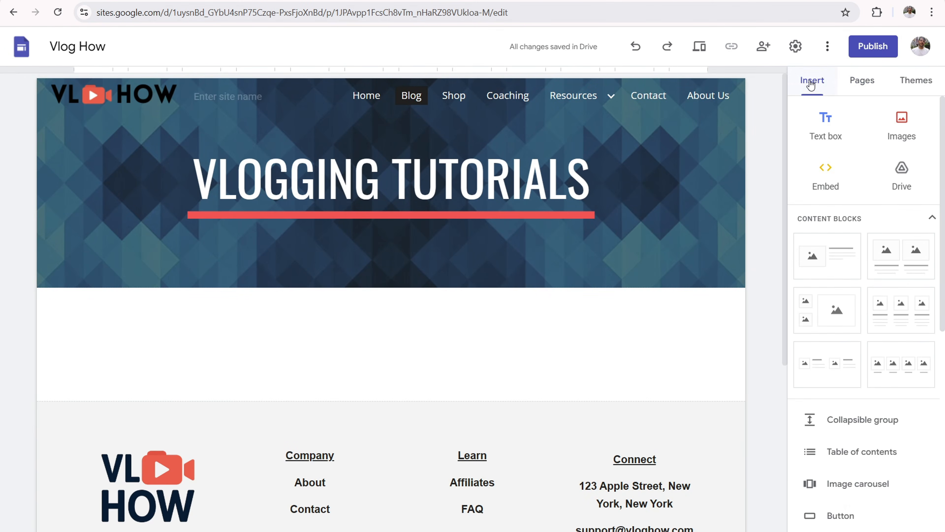
click(825, 116)
drag(707, 151, 329, 160)
click(826, 122)
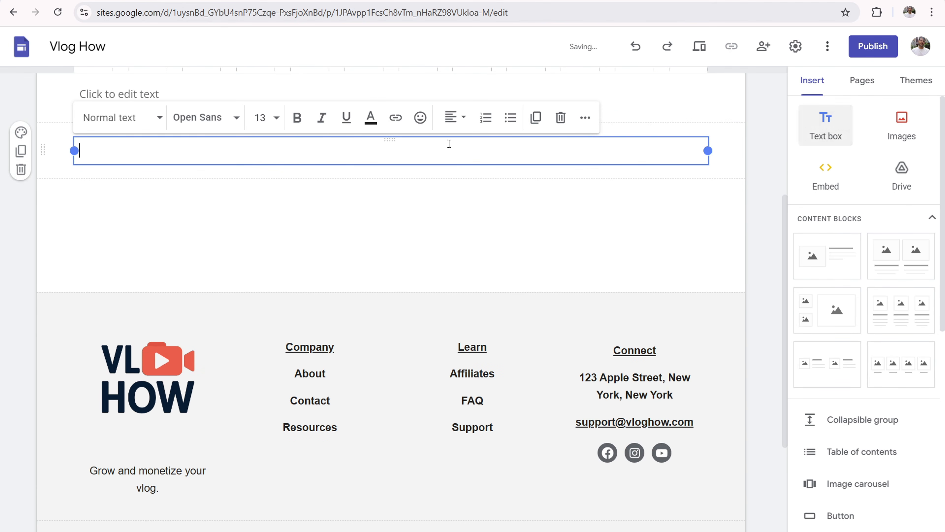
drag(74, 152, 507, 151)
scroll(412, 201, up, 5)
click(542, 269)
drag(604, 324, 548, 277)
click(594, 279)
drag(605, 280, 708, 279)
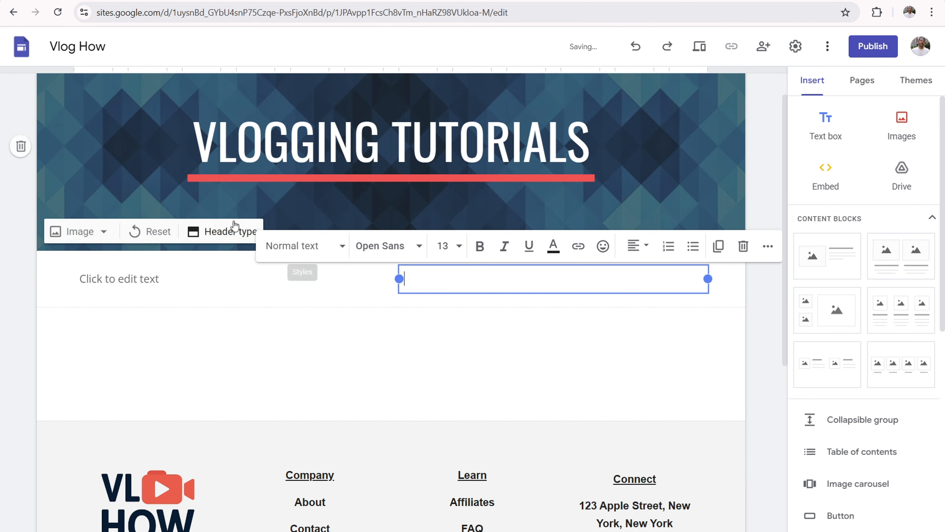
click(164, 281)
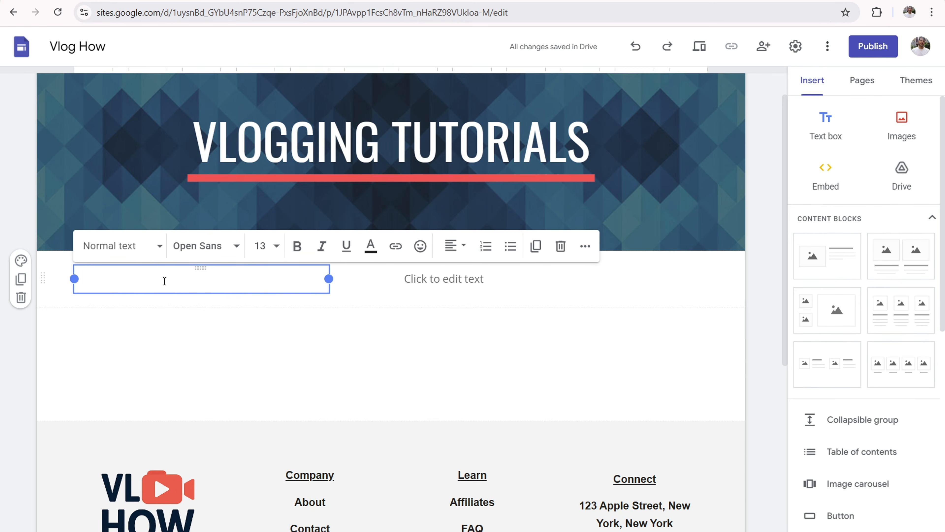
click(420, 277)
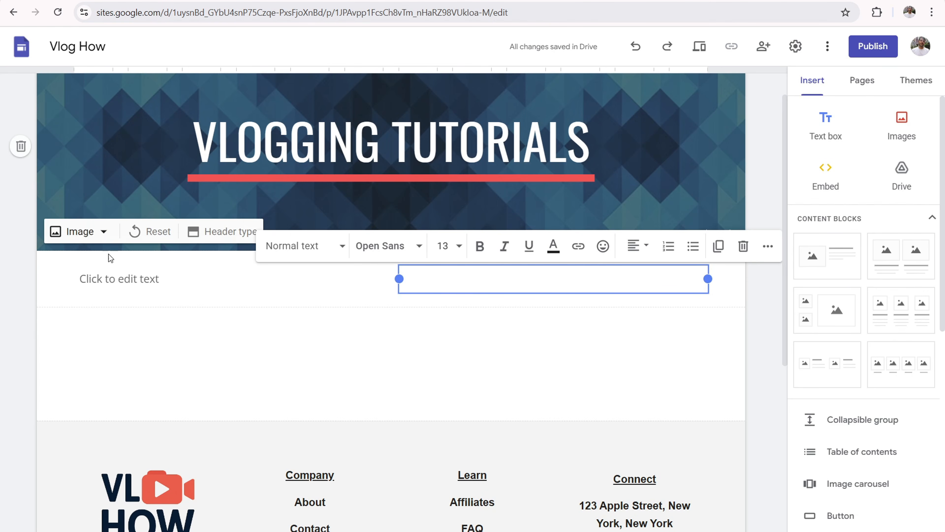
Step: Open the How to Vlog subpage for editing
click(859, 85)
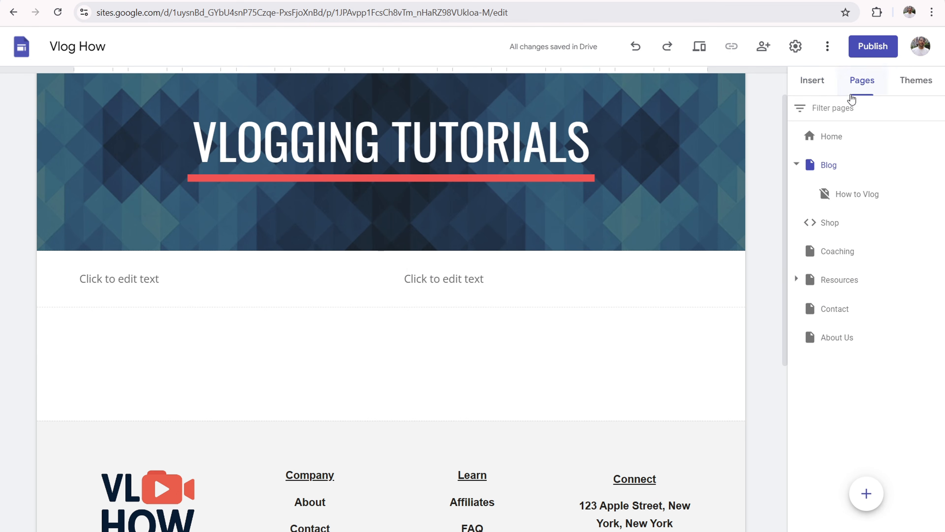
click(872, 196)
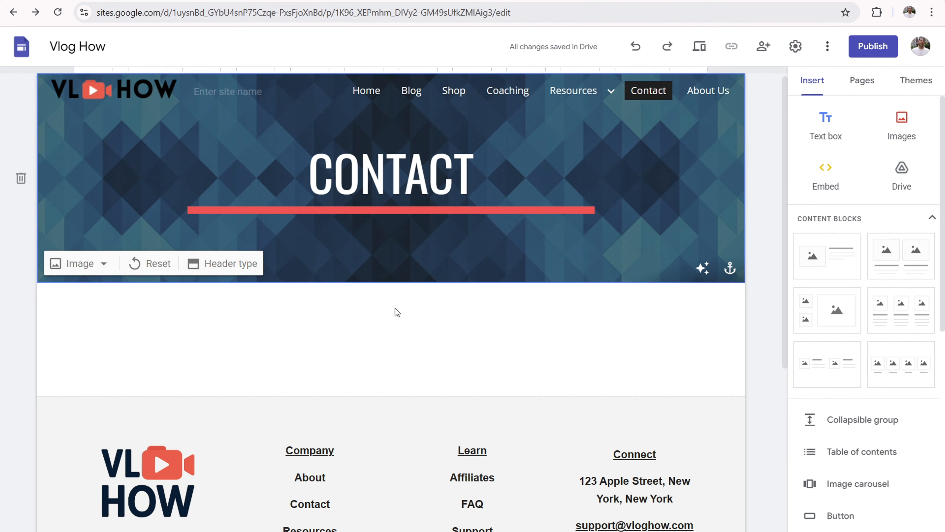
Step: Add a text box to the Contact page with the contact message and email, phone and address placeholders, narrowed equally on both sides
click(826, 125)
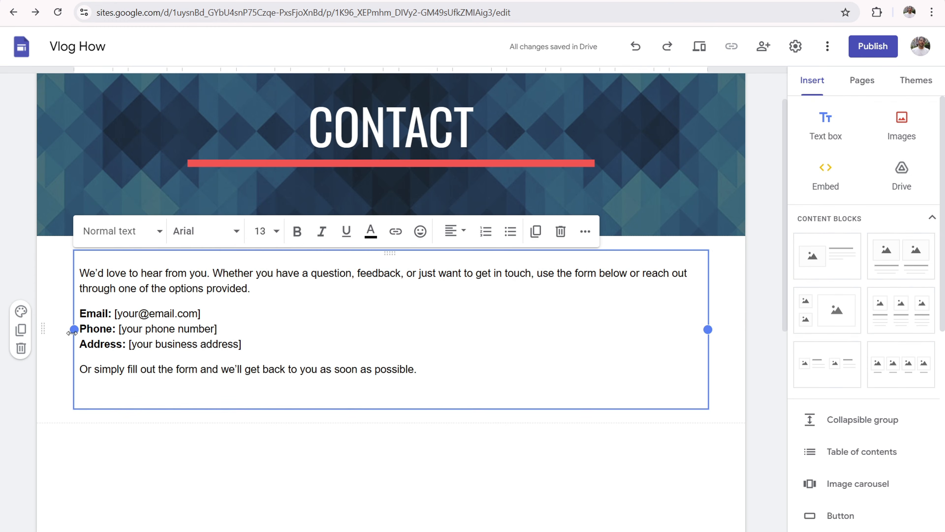
drag(74, 329, 128, 329)
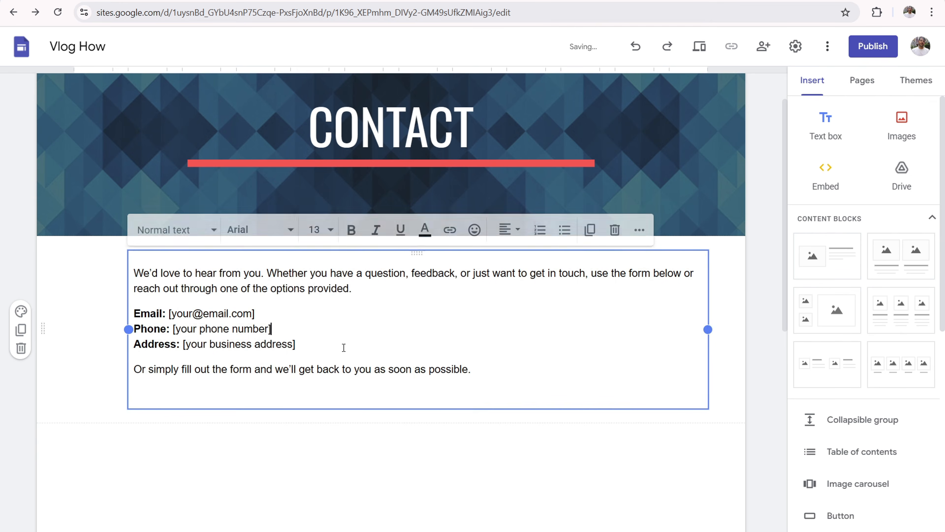
drag(709, 329, 655, 327)
click(707, 328)
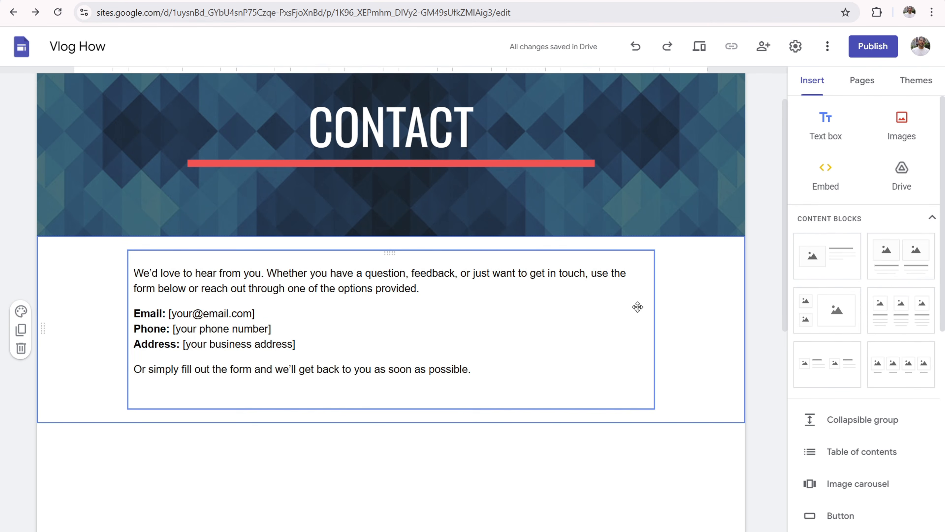
Step: Switch to Google Forms and look through its main menu of Google apps
scroll(349, 380, down, 3)
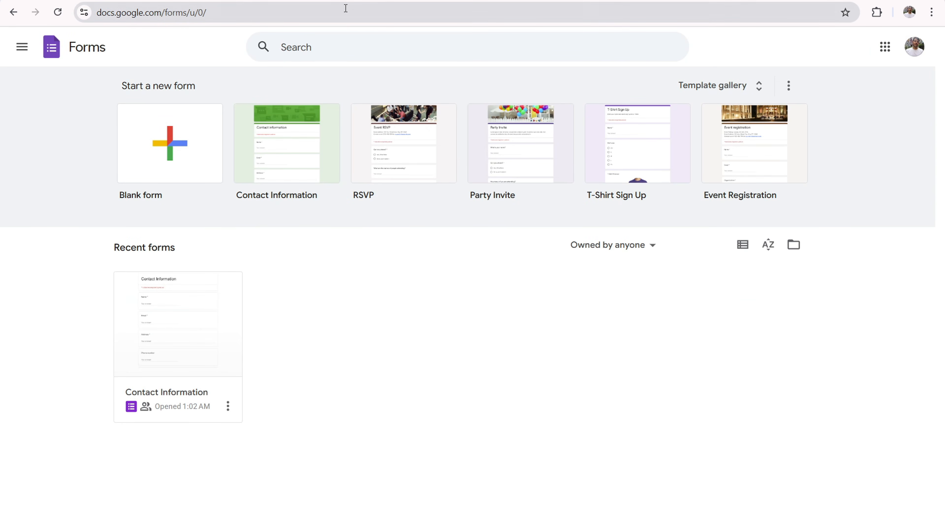
click(22, 47)
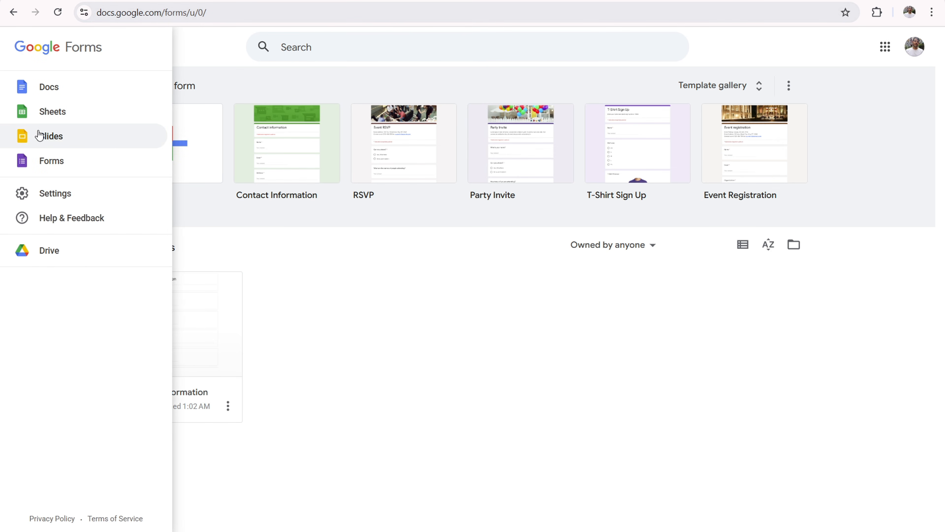
click(342, 363)
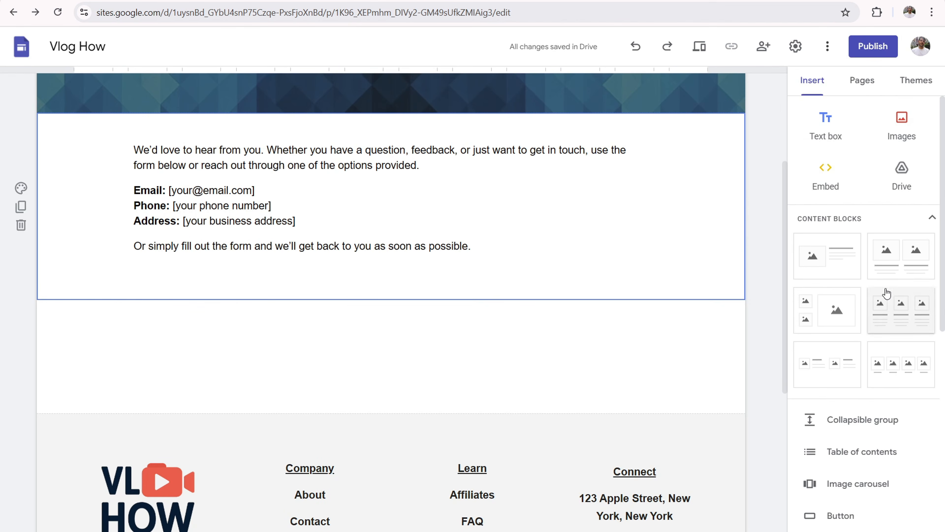
Step: Back in Google Sites, insert the Contact Information form from Google Forms below the text on the Contact page
scroll(892, 283, down, 10)
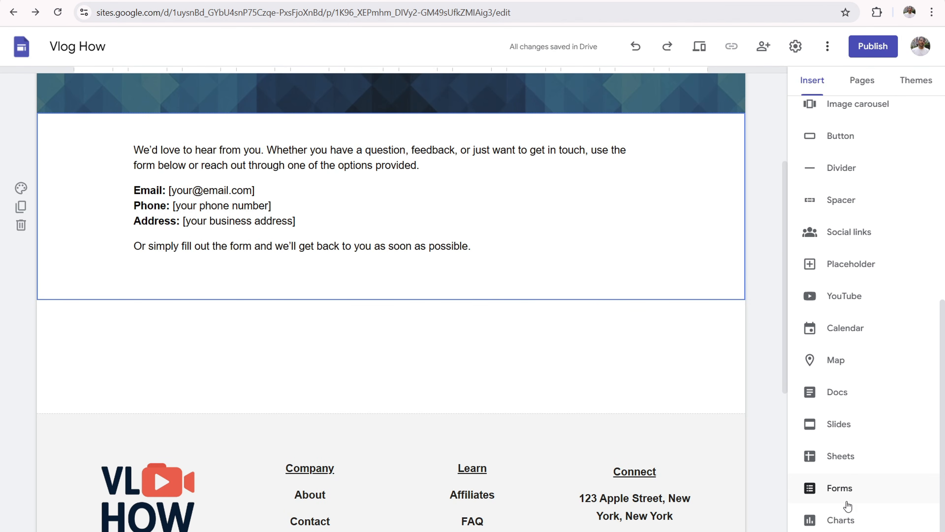
click(838, 488)
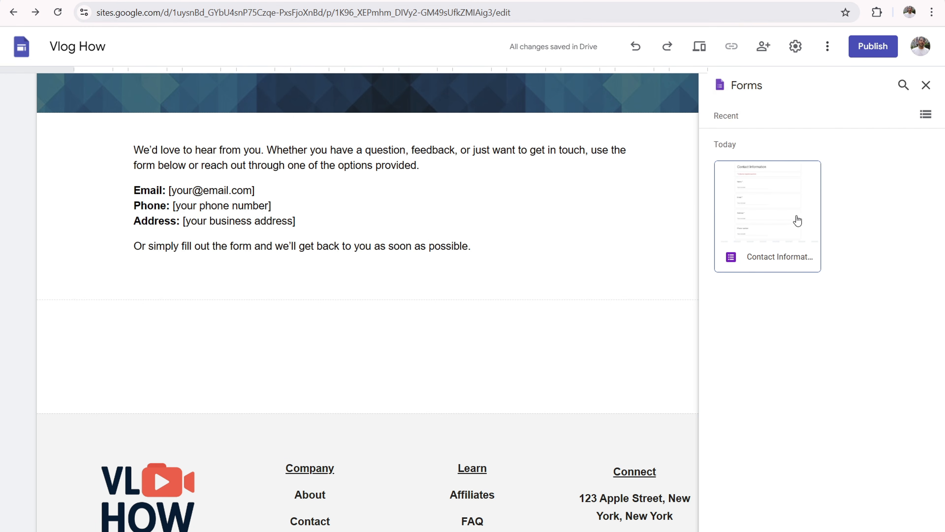
click(759, 205)
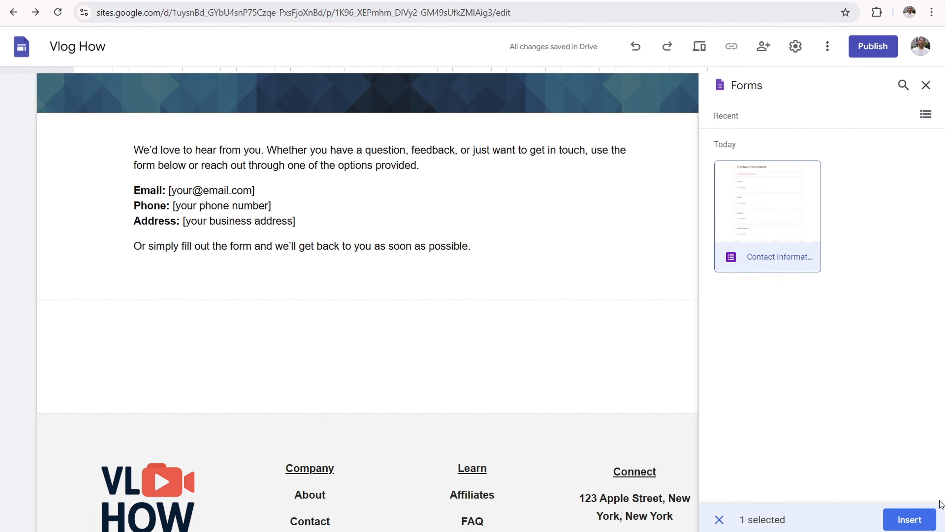
click(909, 521)
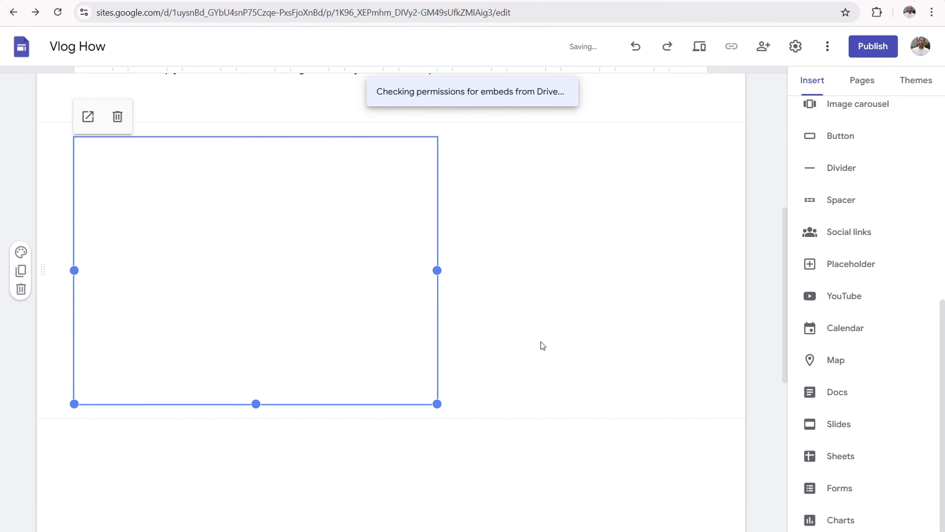
Step: Centre the embedded contact form on the page and enlarge it to show every field down to the Submit button
drag(308, 289, 376, 274)
scroll(388, 309, down, 5)
click(375, 155)
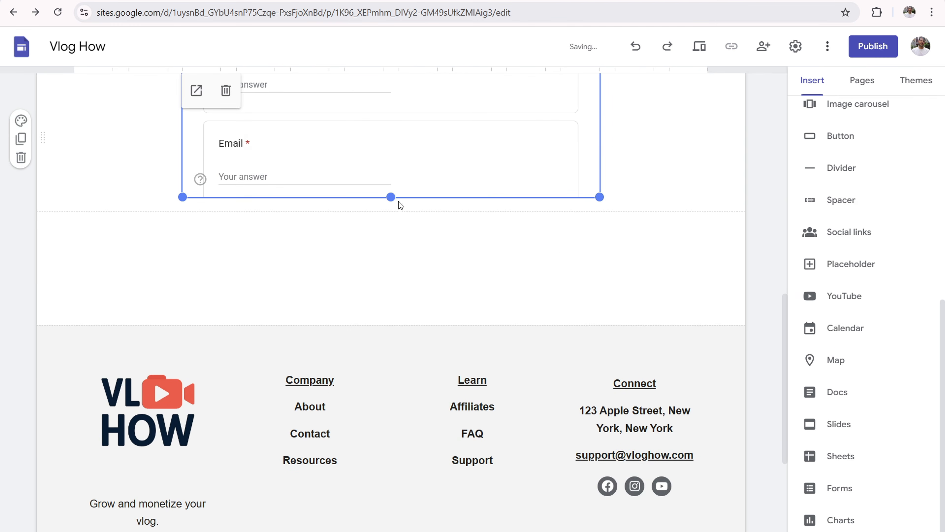
drag(393, 194, 410, 428)
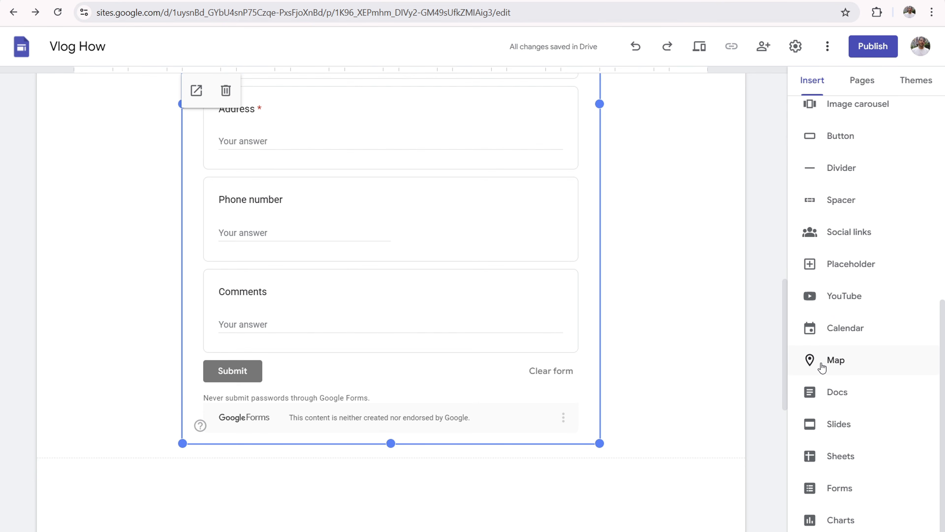
Step: Insert a map of Connecticut, USA below the contact form
click(833, 361)
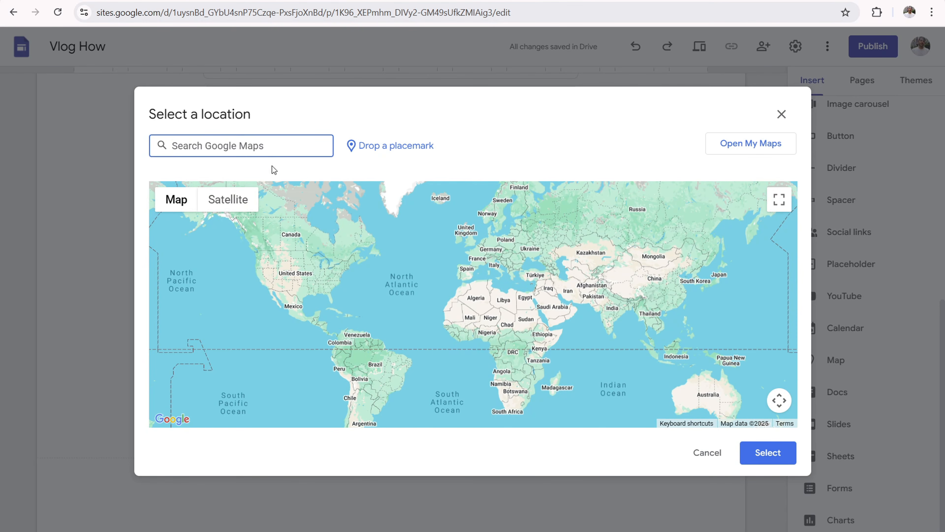
scroll(306, 285, up, 5)
drag(387, 368, 383, 404)
scroll(440, 339, down, 1)
drag(465, 242, 451, 302)
click(279, 148)
text(connecticu)
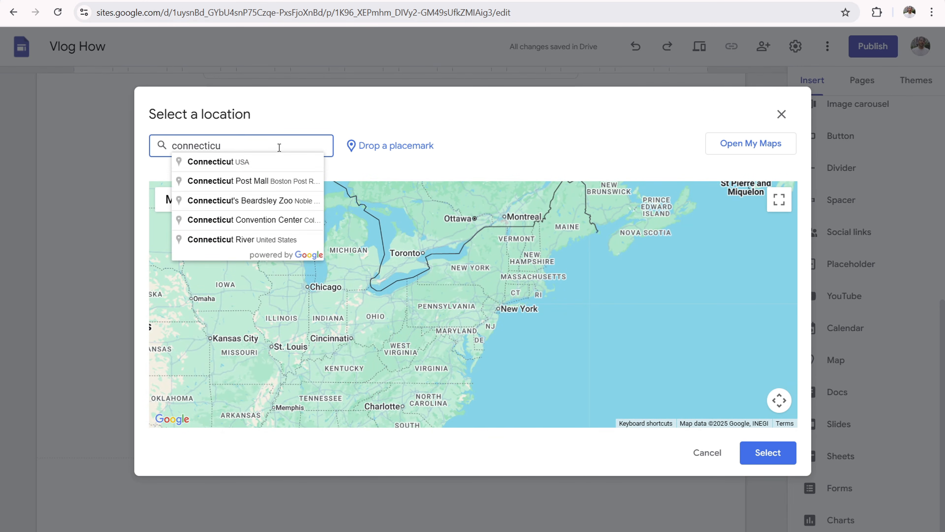
click(273, 159)
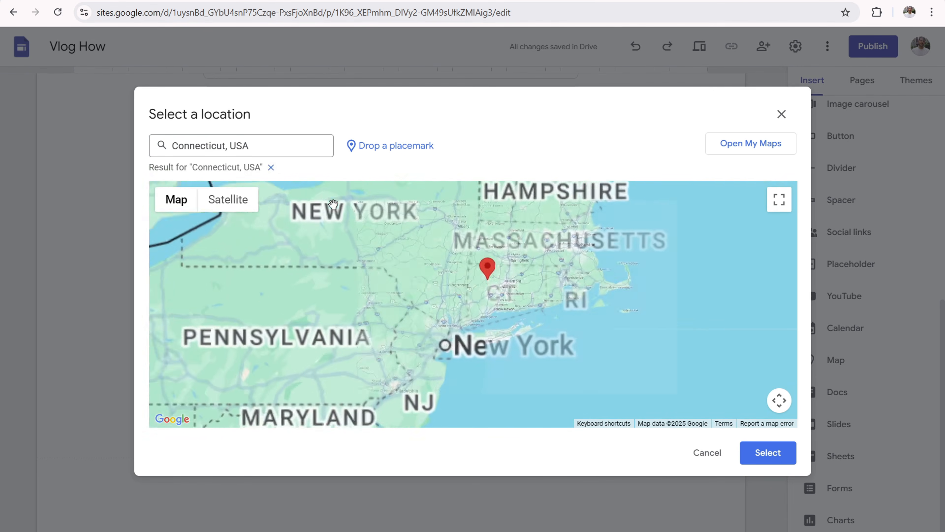
click(768, 453)
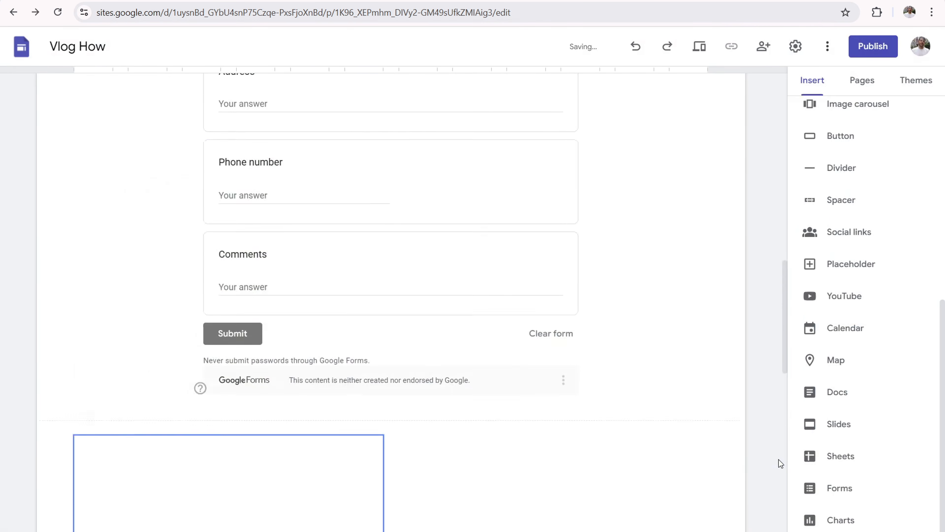
Step: Widen the map to the full content width of the Contact page and check the layout around it
drag(385, 250, 745, 249)
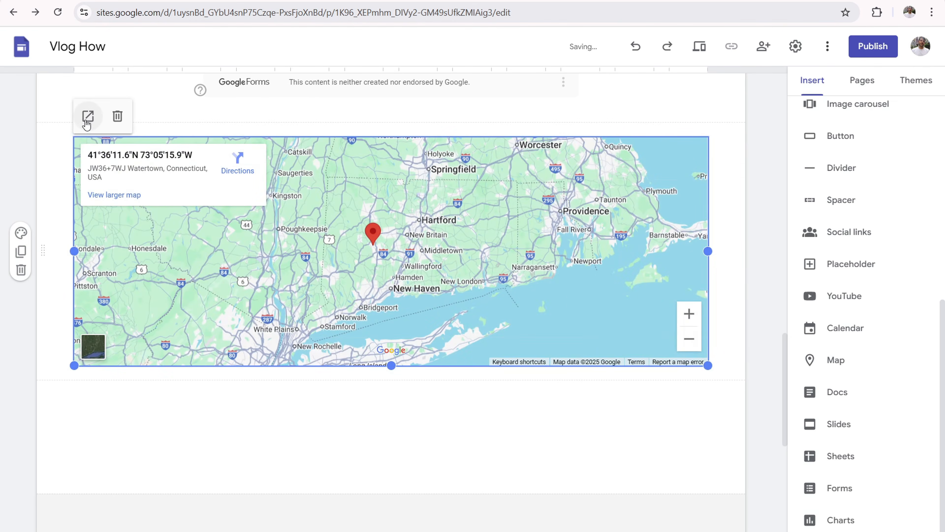
click(750, 220)
scroll(748, 220, up, 6)
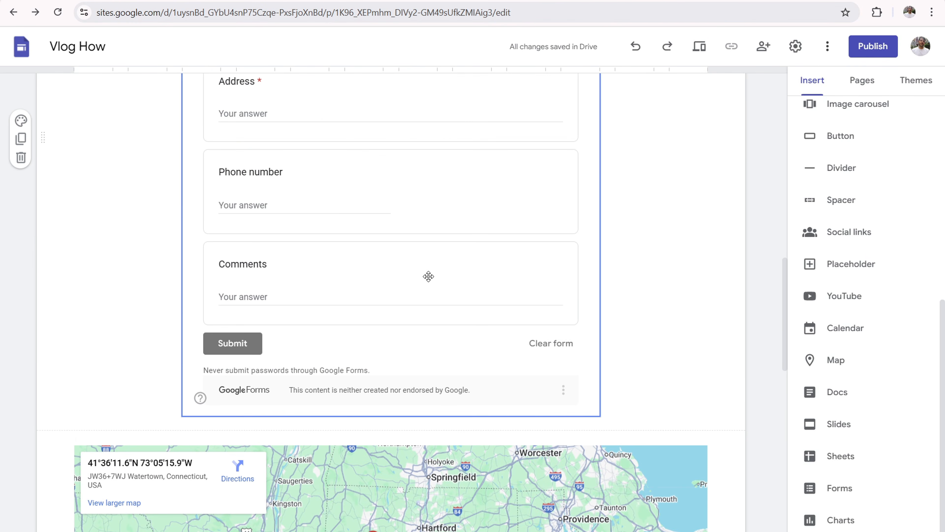
scroll(428, 274, down, 5)
scroll(409, 355, down, 5)
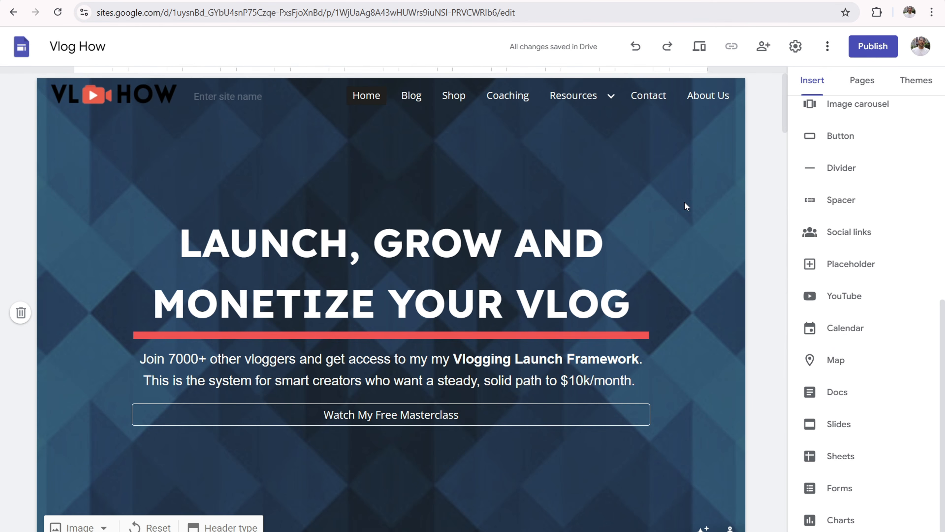
Step: Open the site's Analytics settings and copy the measurement ID of the WCP Courses - GA4 web stream from Google Analytics
click(796, 46)
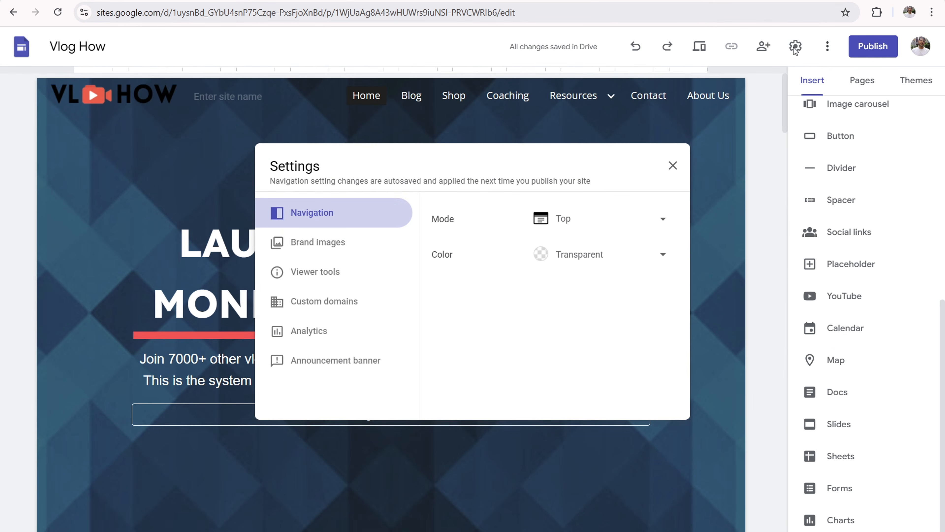
click(300, 340)
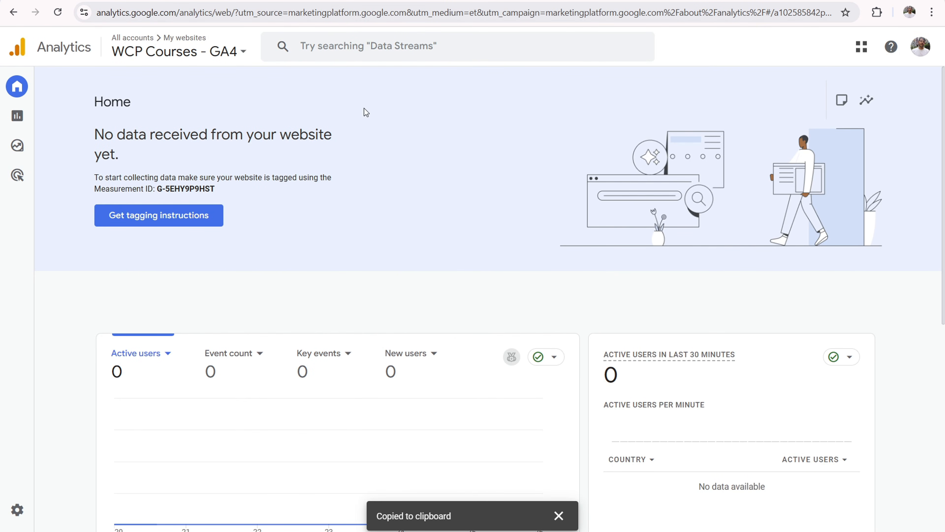
mouse_move(31, 91)
click(35, 516)
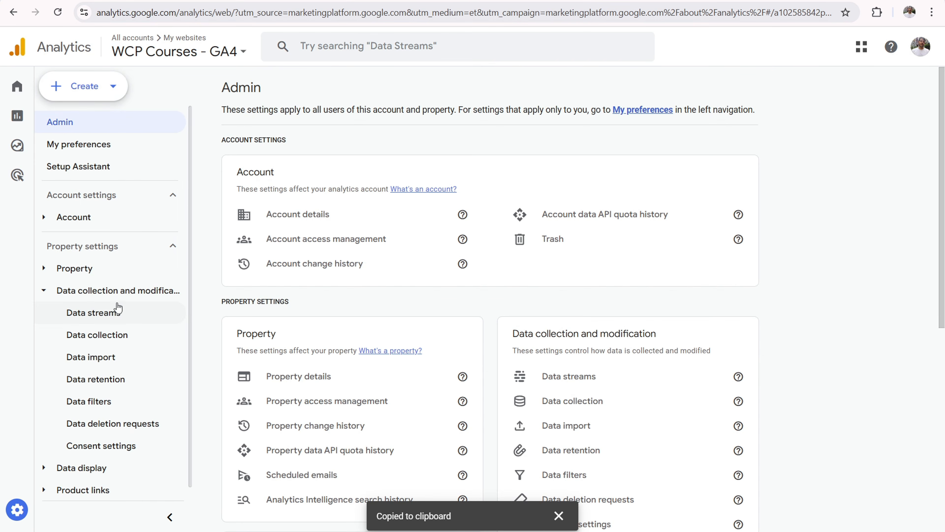
click(81, 321)
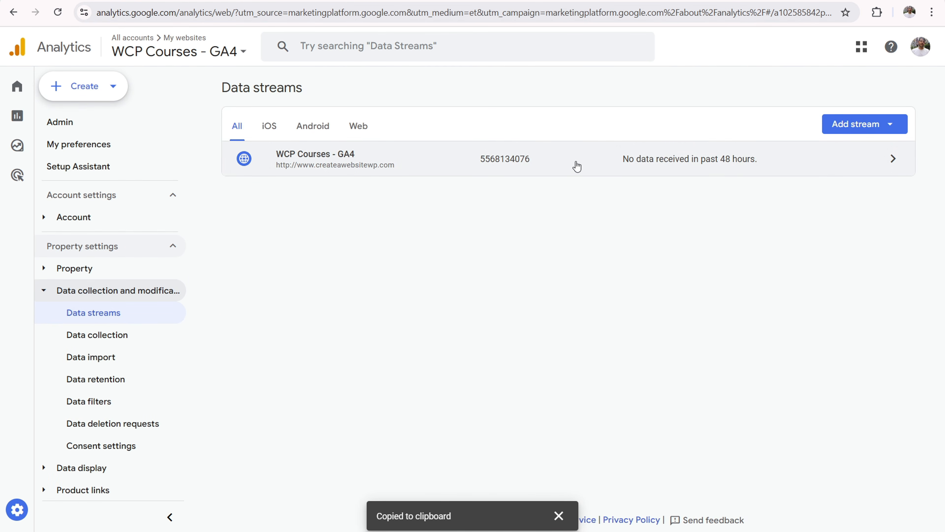
click(567, 161)
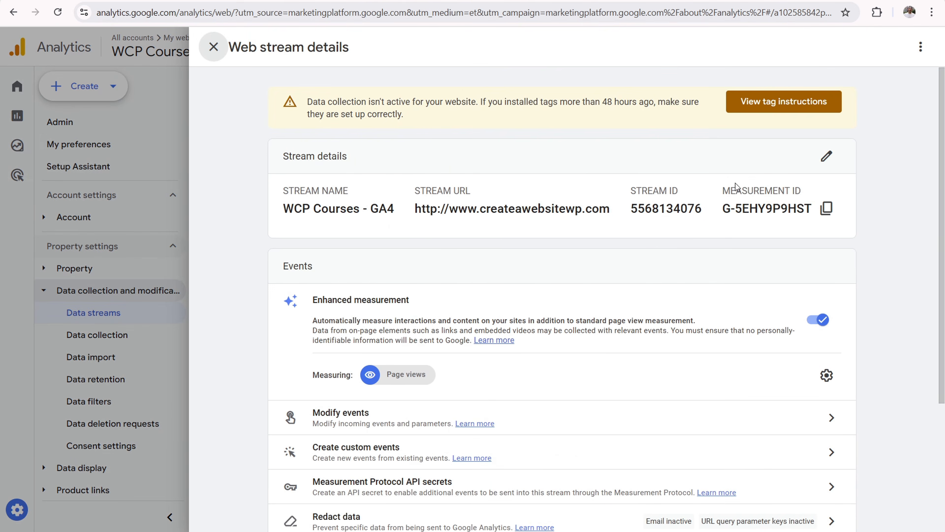
drag(730, 191, 802, 192)
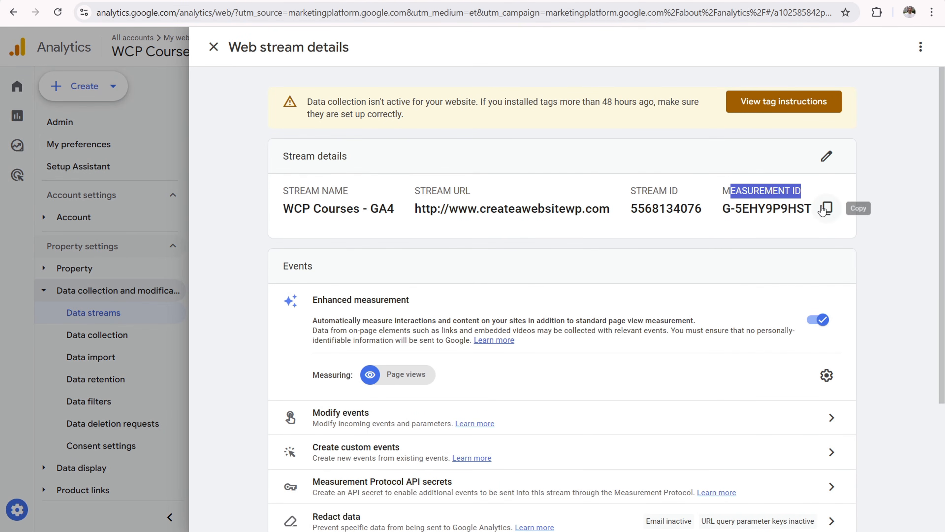
click(826, 209)
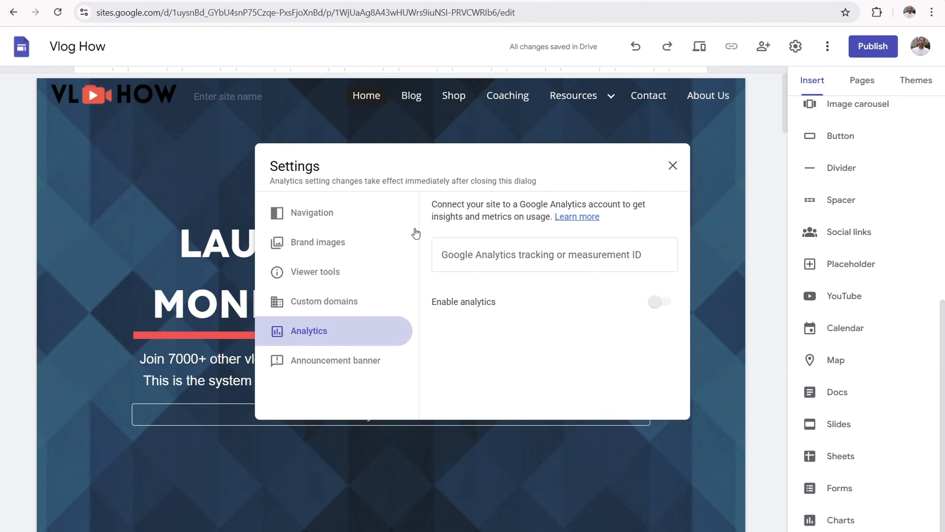
Step: Back in Google Sites, paste the copied measurement ID into the site's Analytics settings
click(472, 252)
right_click(475, 250)
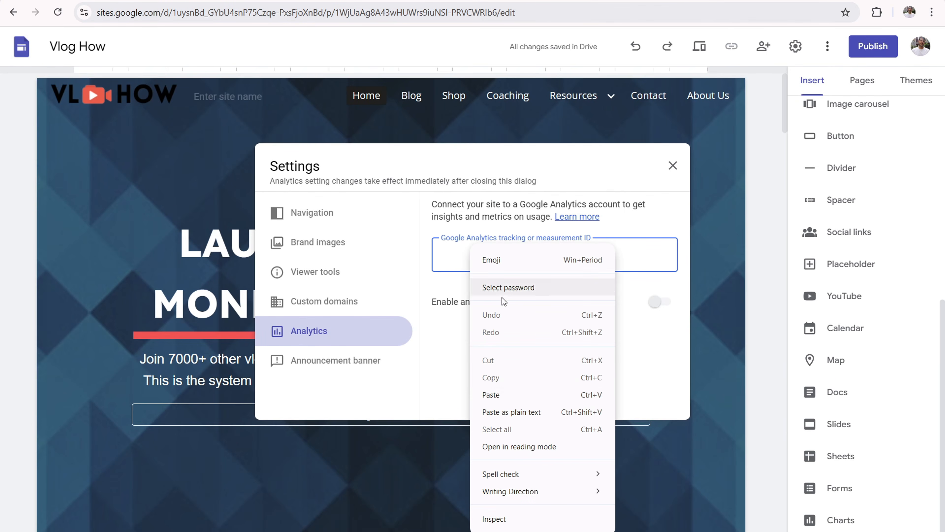
click(521, 391)
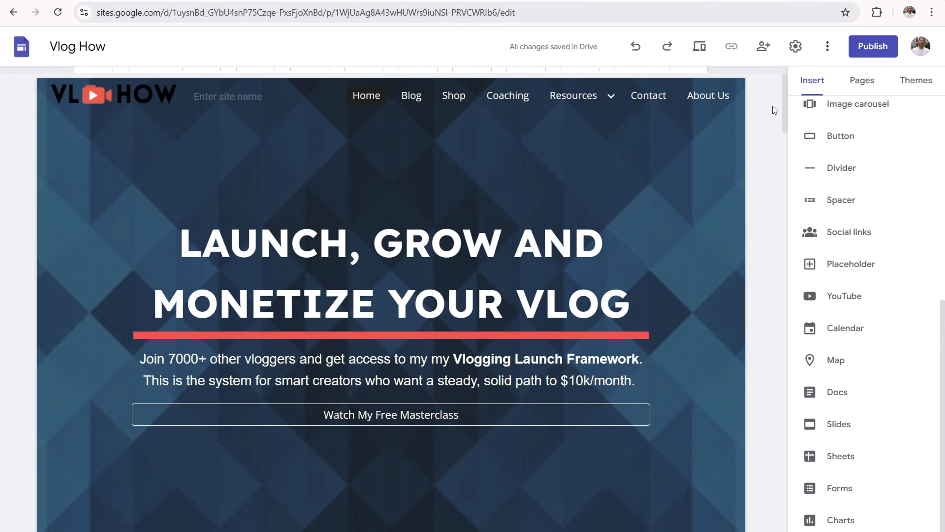
Step: Open the web publishing options for the Vlog How site
mouse_move(784, 101)
mouse_down()
mouse_move(779, 147)
mouse_move(780, 99)
mouse_up()
click(874, 46)
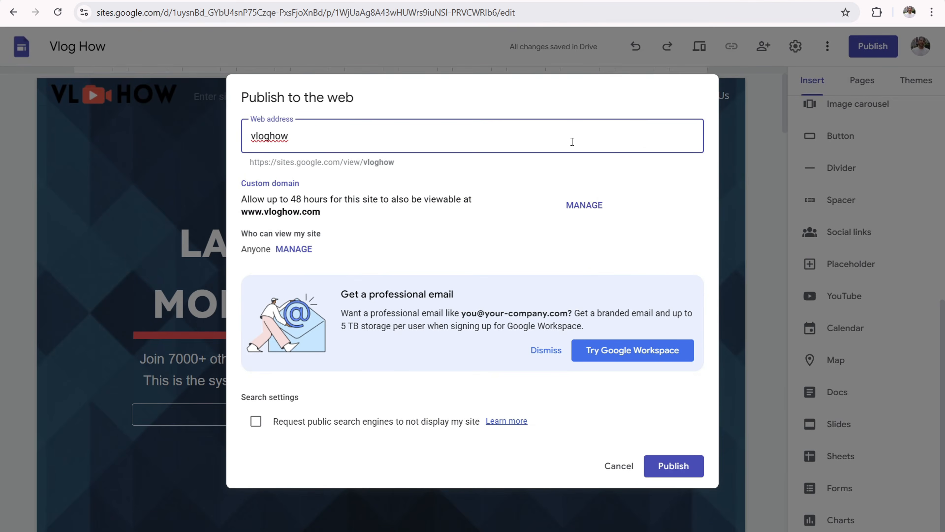